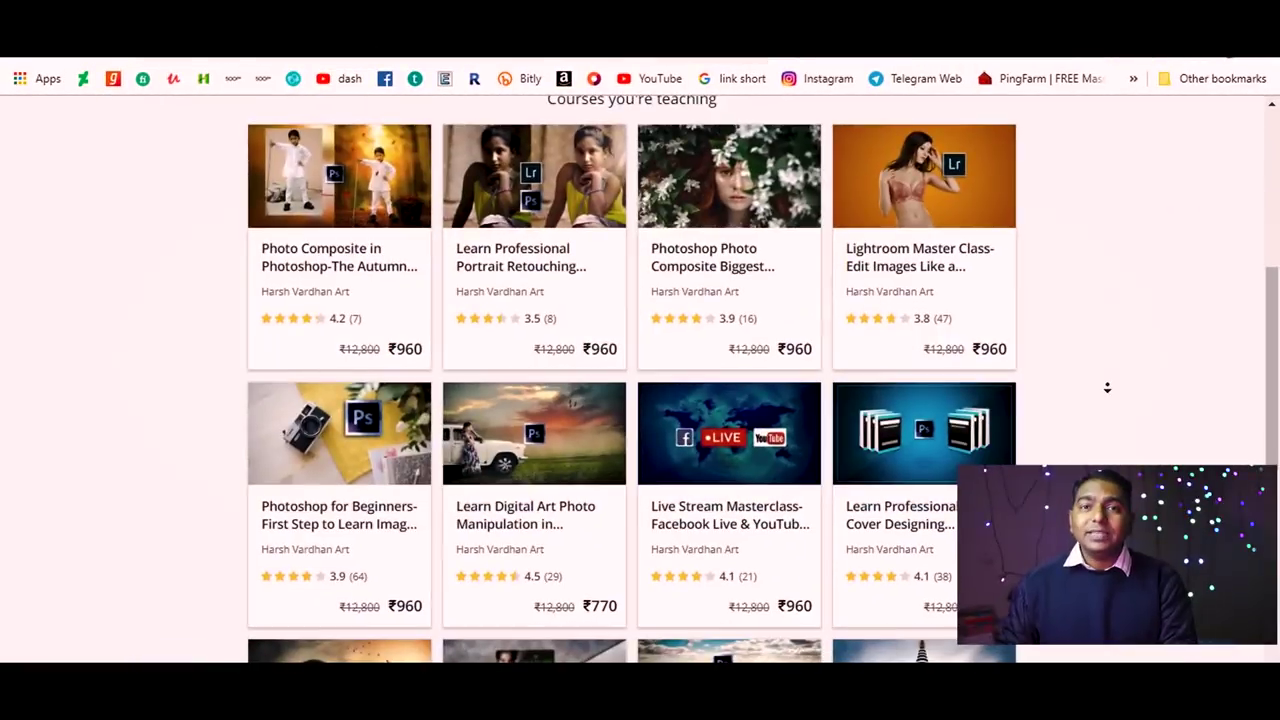
Step: Scroll down through the view while Indoor Fashion Shot 030.NEF loads into Camera Raw
scroll(1107, 387, "down", 4)
scroll(1197, 306, "up", 8)
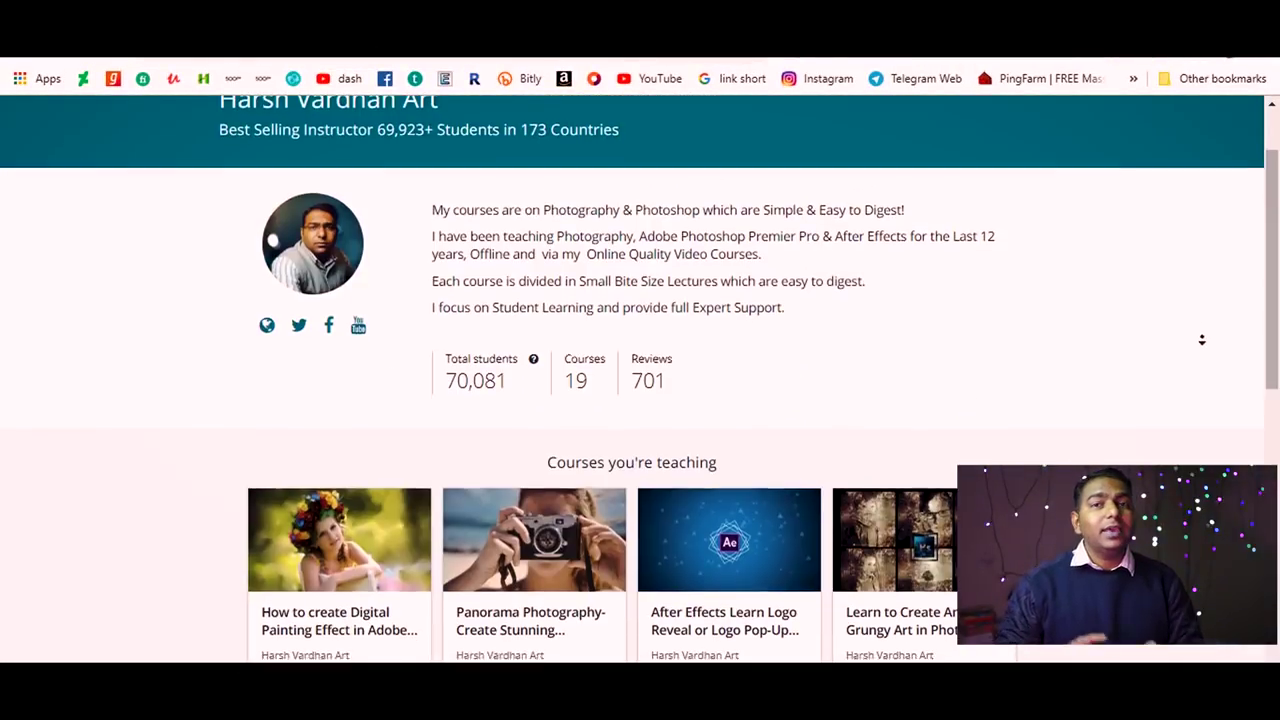
scroll(1202, 348, "down", 1)
scroll(1202, 348, "down", 1)
scroll(1202, 348, "down", 1)
scroll(1202, 348, "down", 1)
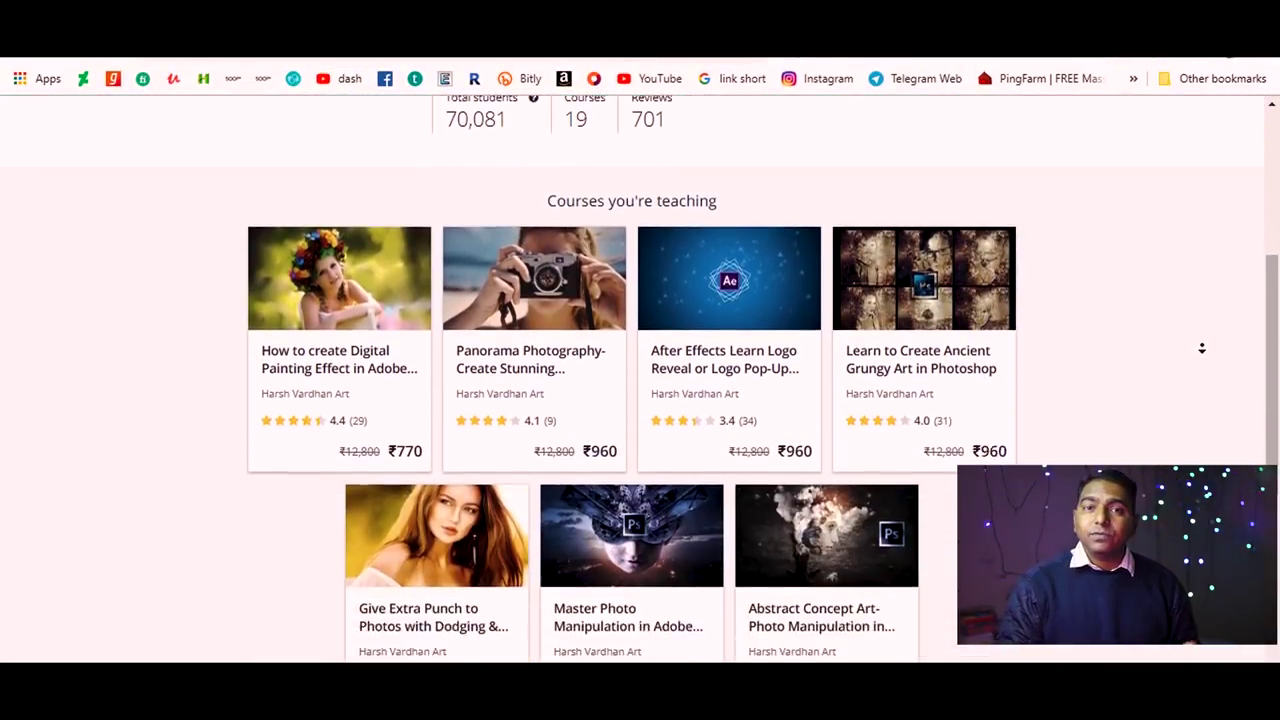
scroll(1202, 348, "down", 1)
scroll(1202, 348, "down", 1)
scroll(1202, 348, "down", 1)
scroll(1202, 348, "down", 1)
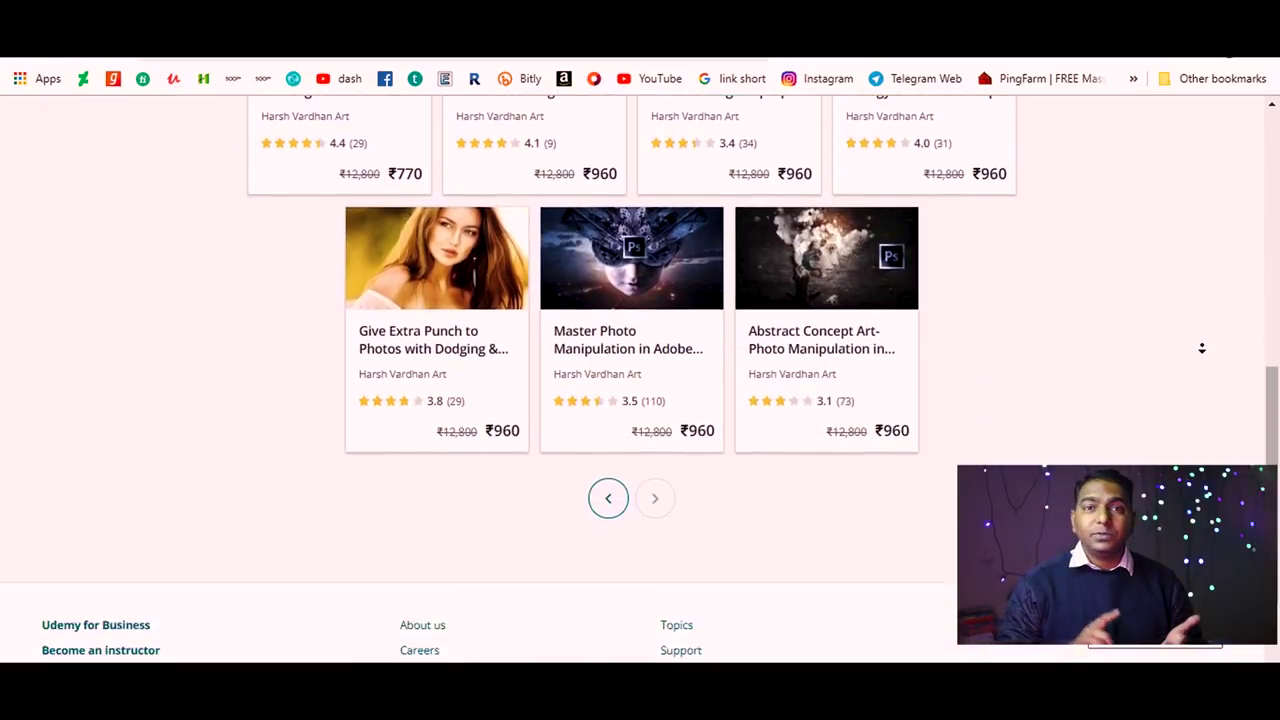
scroll(1202, 348, "down", 1)
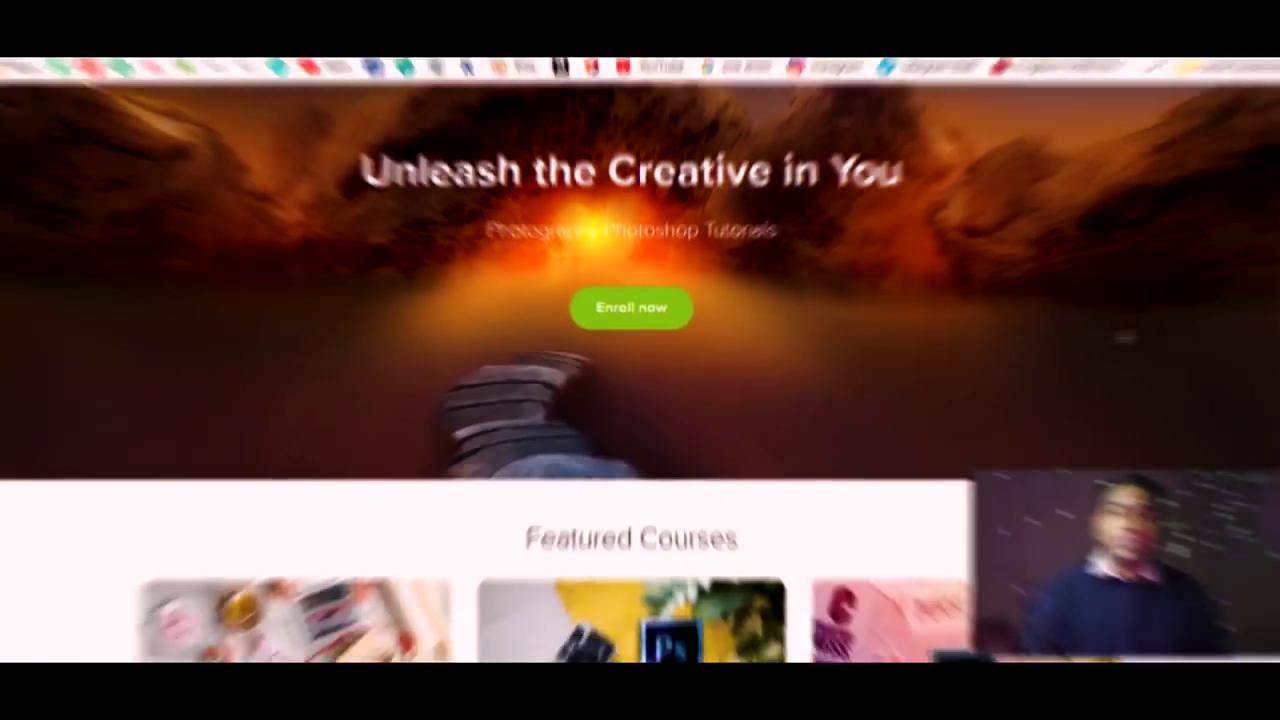
scroll(1103, 338, "down", 1)
scroll(1103, 338, "down", 1)
scroll(1103, 338, "down", 1)
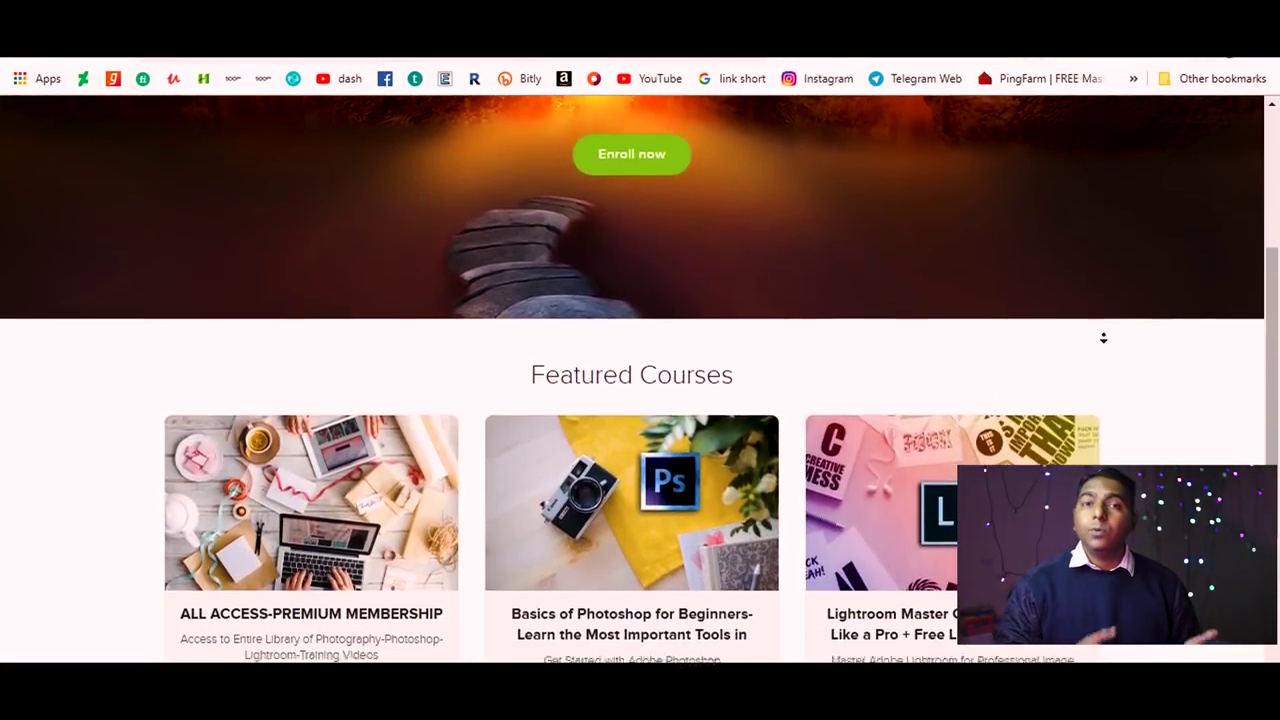
scroll(1103, 338, "down", 1)
scroll(1103, 338, "down", 1)
scroll(1103, 338, "down", 1)
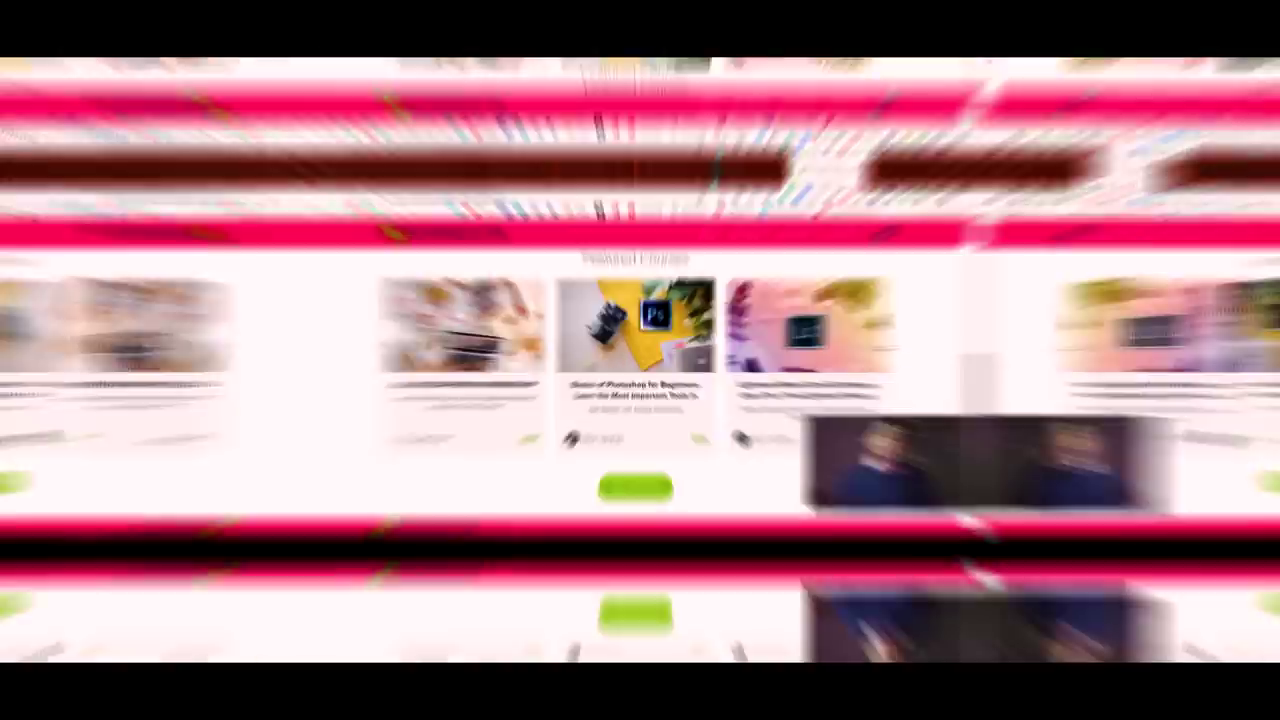
scroll(1208, 308, "down", 1)
scroll(1208, 308, "down", 1)
scroll(1208, 308, "down", 1)
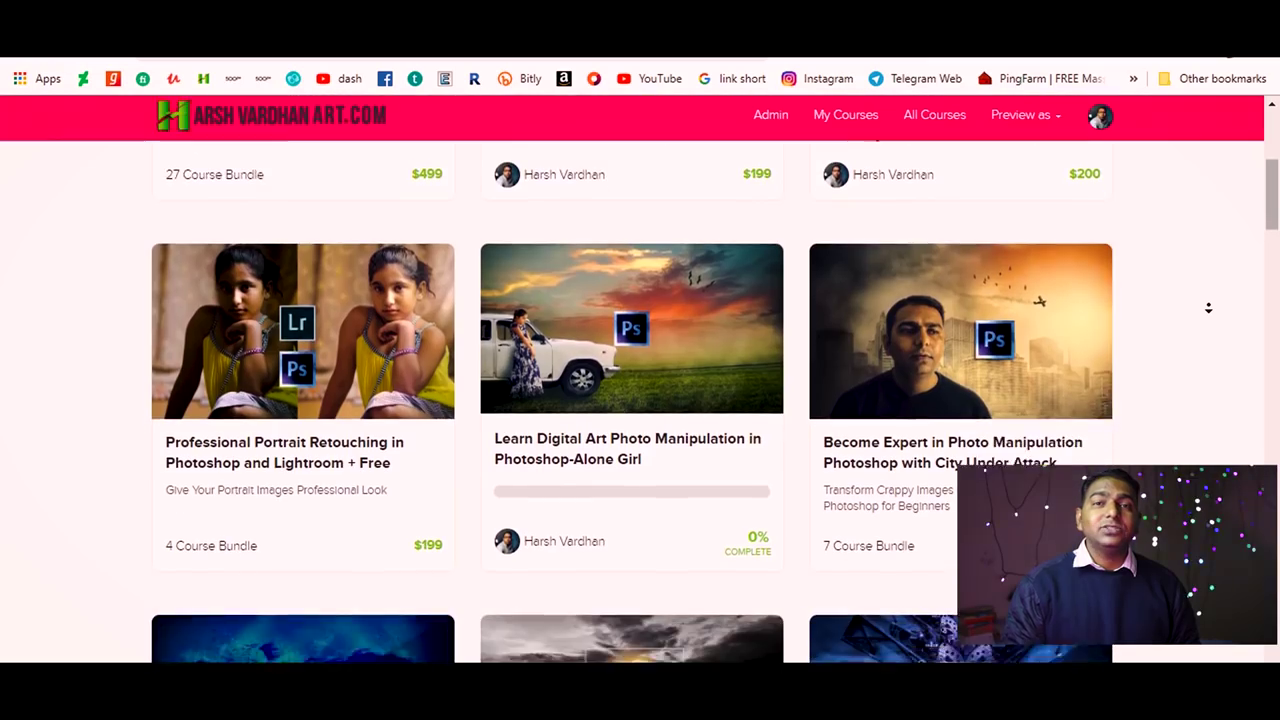
scroll(1208, 308, "down", 1)
scroll(1208, 308, "down", 1)
scroll(1208, 308, "down", 1)
scroll(1208, 308, "down", 1)
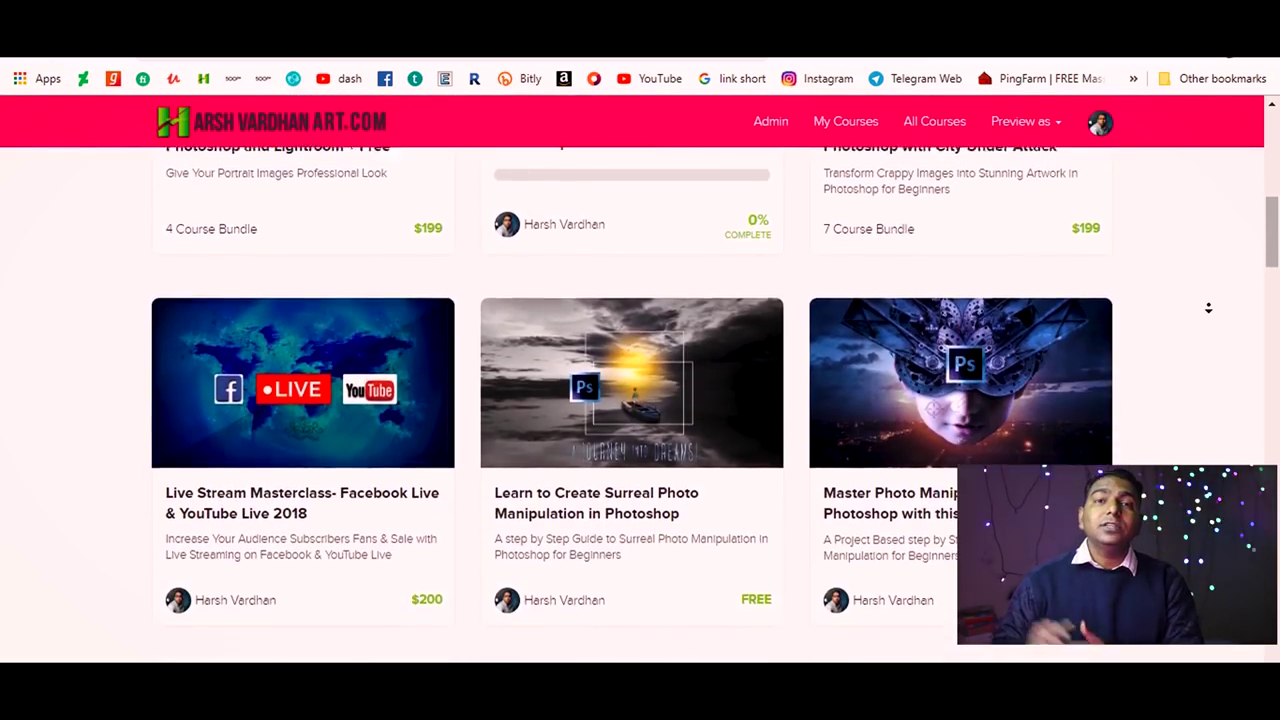
scroll(1208, 308, "down", 1)
scroll(1208, 308, "down", 1)
scroll(1208, 308, "down", 1)
scroll(1208, 308, "down", 1)
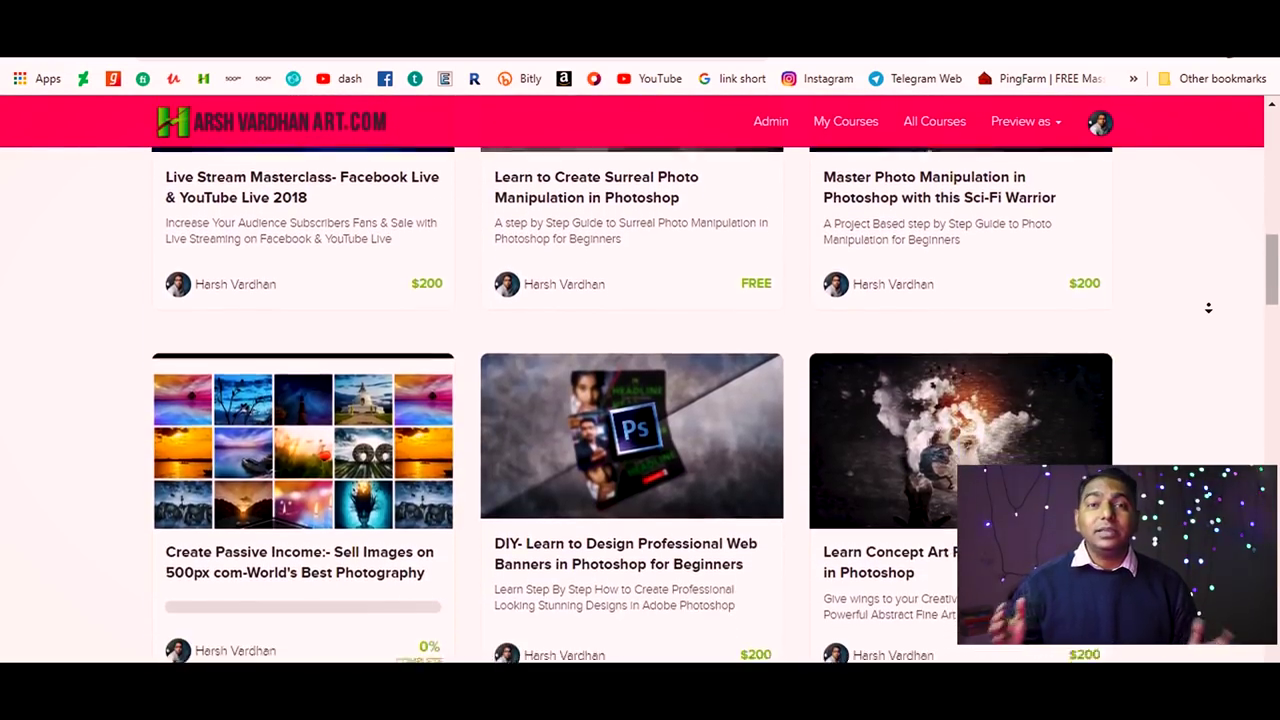
scroll(1208, 308, "down", 1)
scroll(1208, 308, "down", 1)
scroll(1208, 308, "down", 1)
scroll(1208, 308, "down", 1)
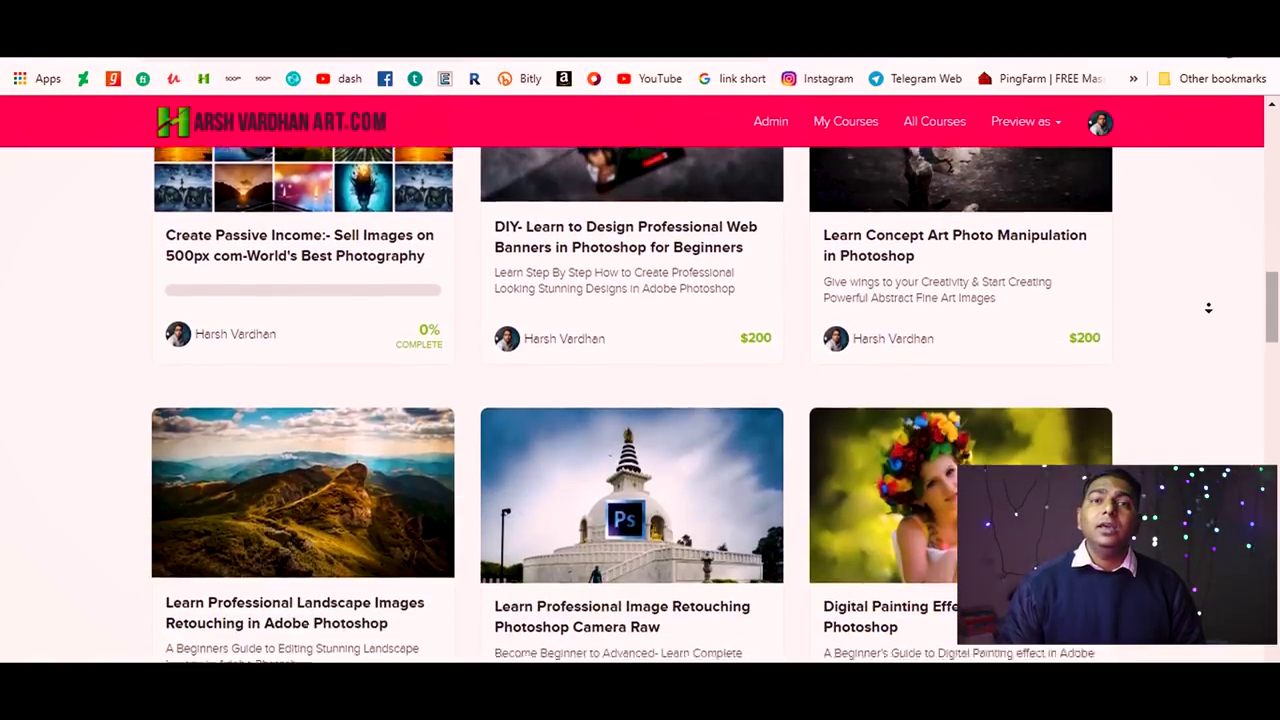
scroll(1208, 308, "down", 1)
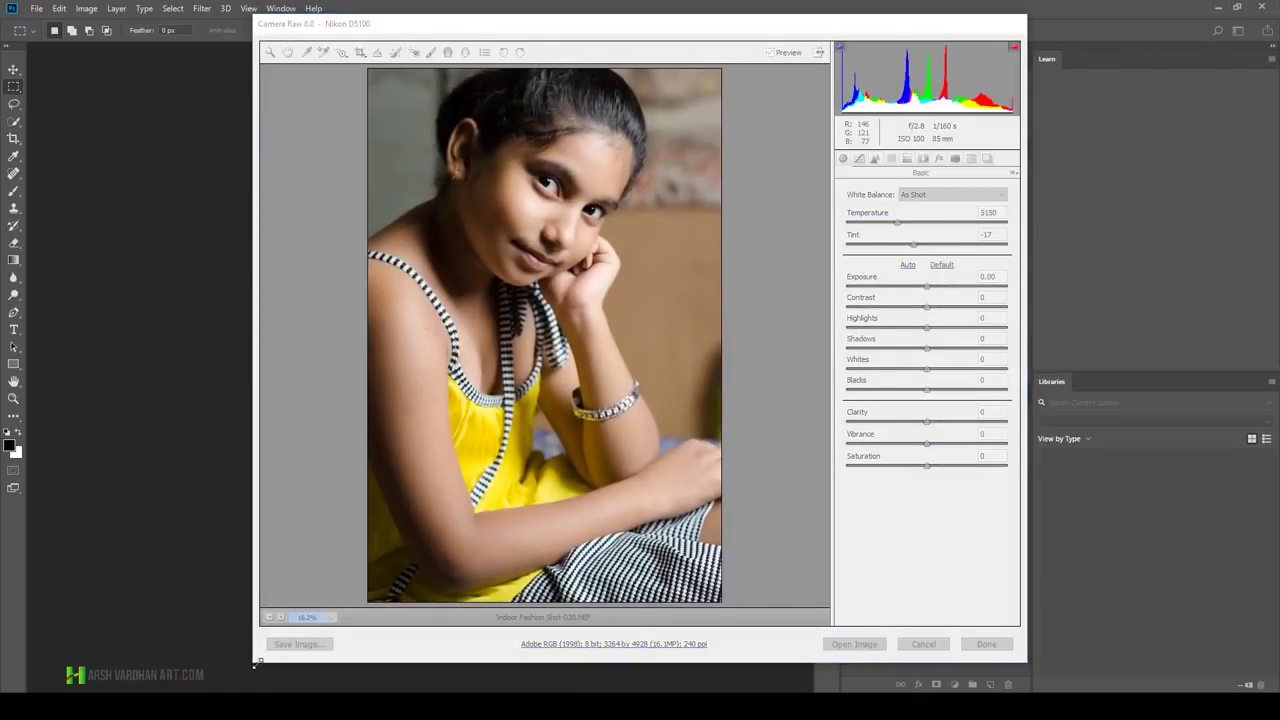
Step: Set Exposure -0.15, Contrast -25, Shadows +30, Whites +35, Blacks -23, Clarity +5, Vibrance +7, Saturation +2, among others
left_click_drag(252, 664, 221, 621)
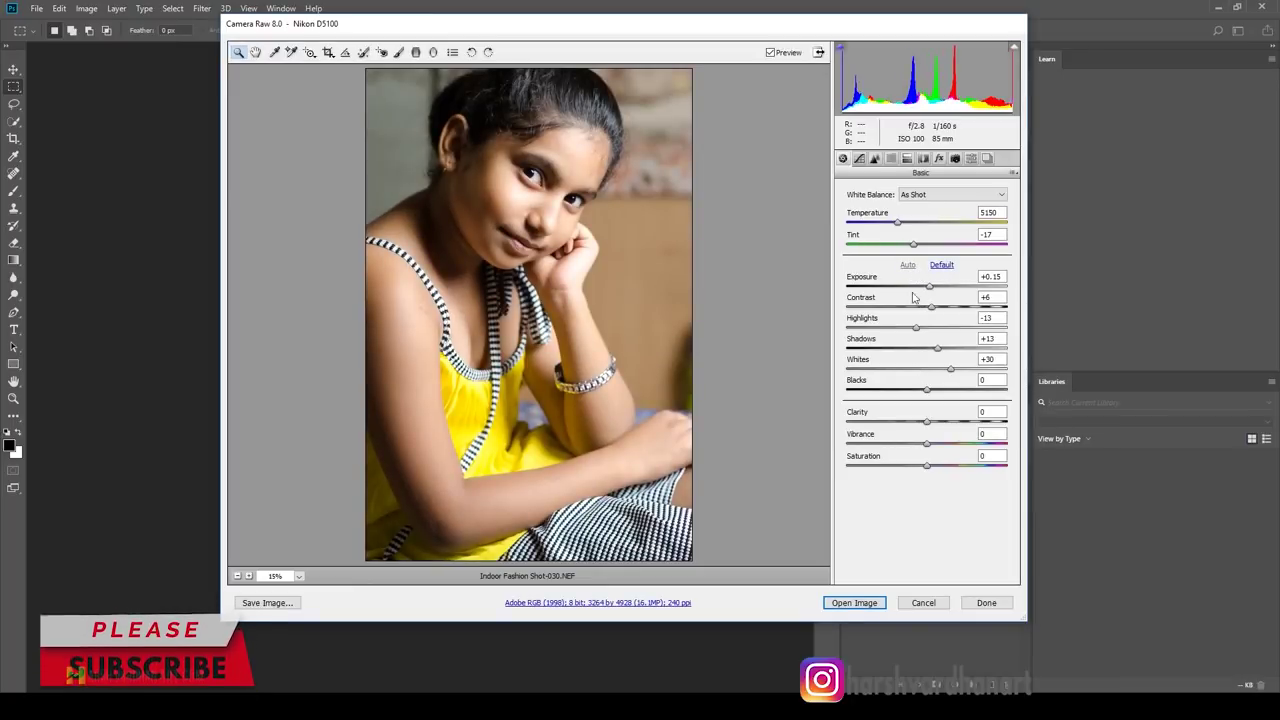
left_click_drag(930, 290, 925, 291)
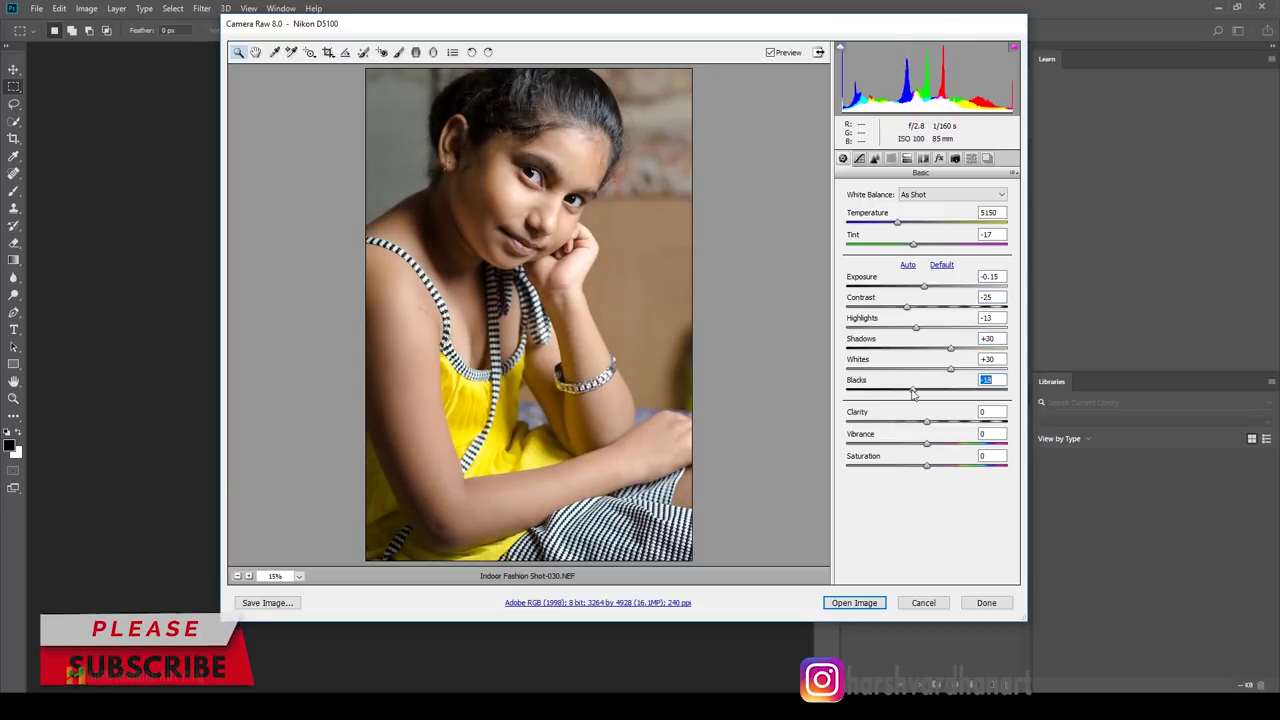
left_click_drag(909, 393, 902, 392)
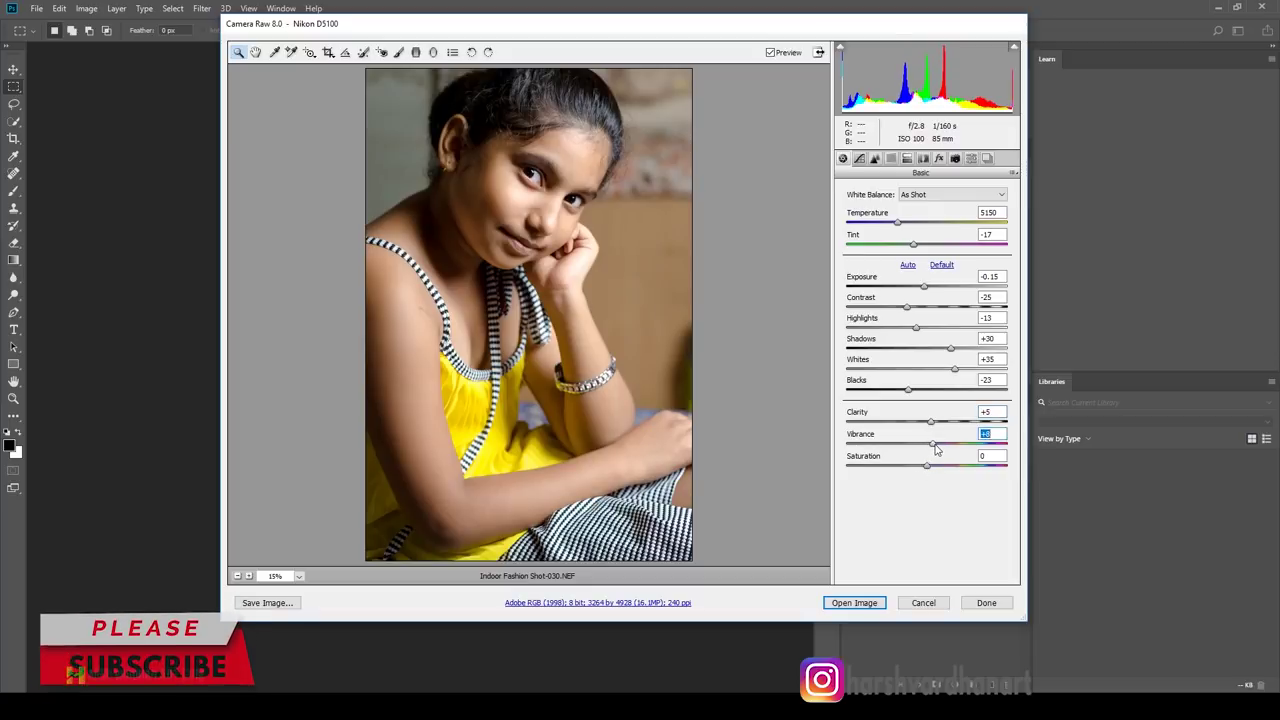
left_click_drag(928, 467, 931, 472)
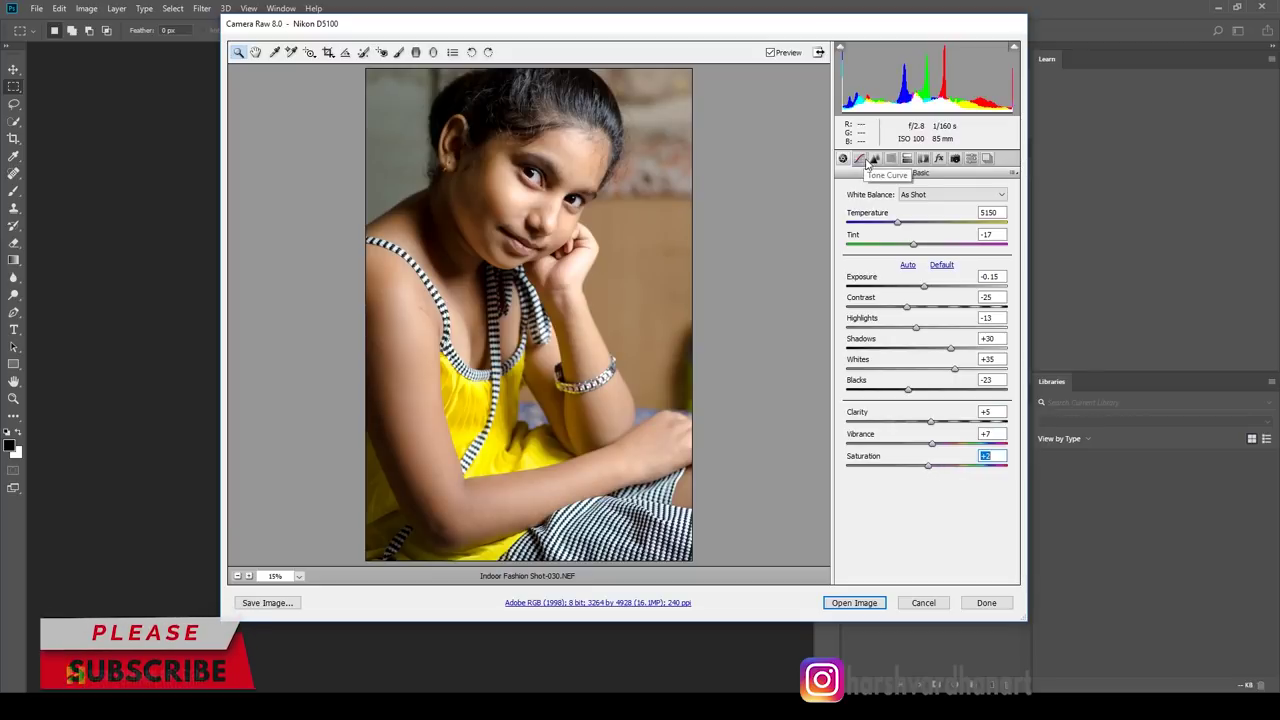
Step: Sharpen with Amount 55 and Masking 85, and add Luminance noise reduction 37
left_click(875, 160)
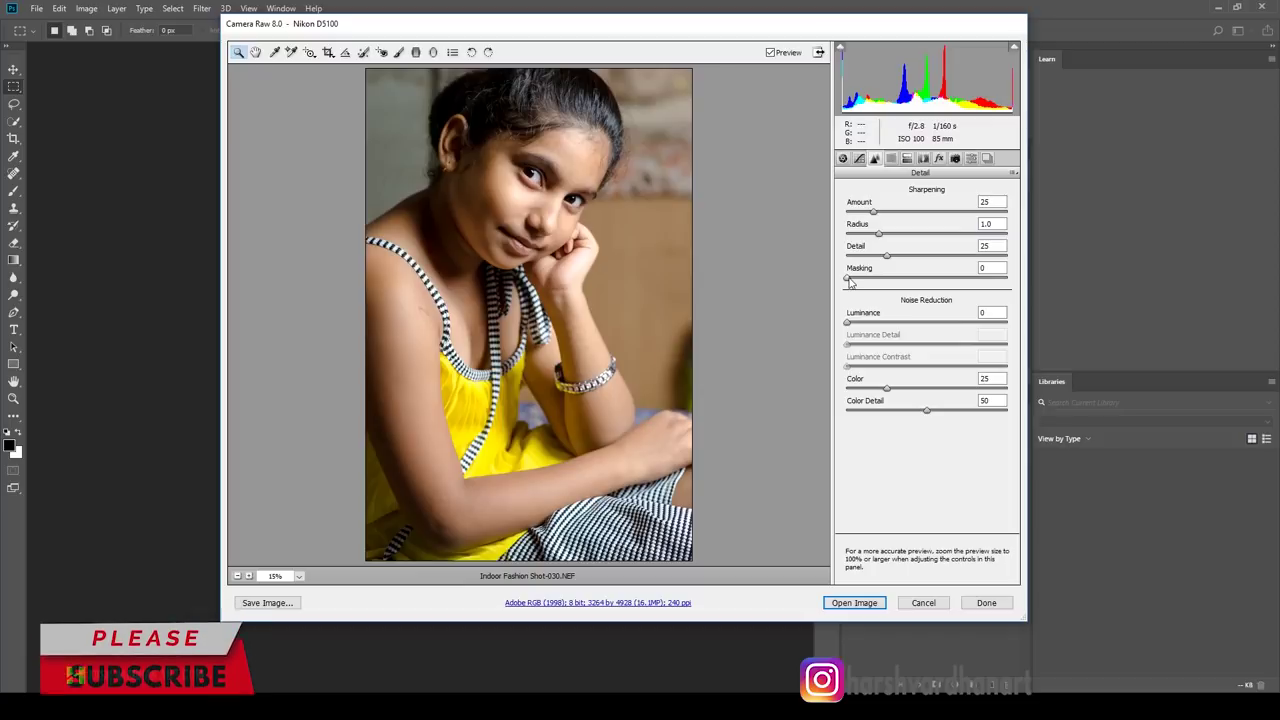
left_click_drag(848, 281, 985, 285)
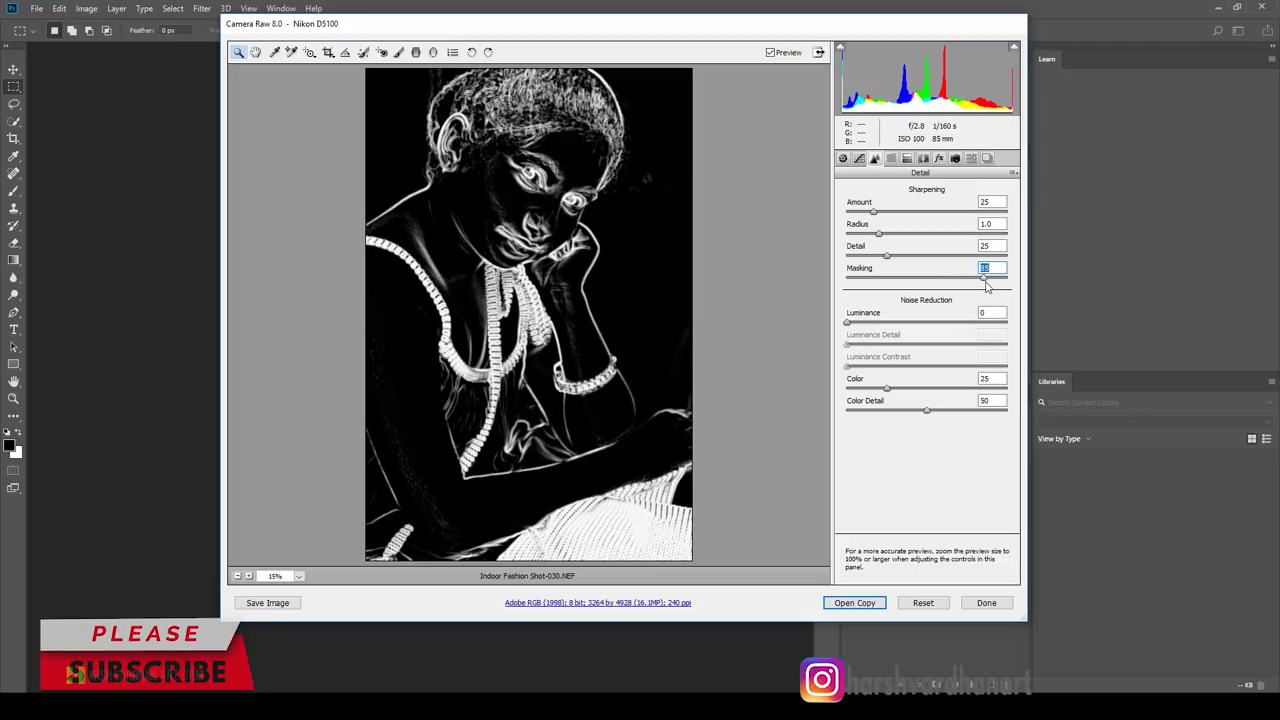
left_click_drag(873, 212, 907, 214)
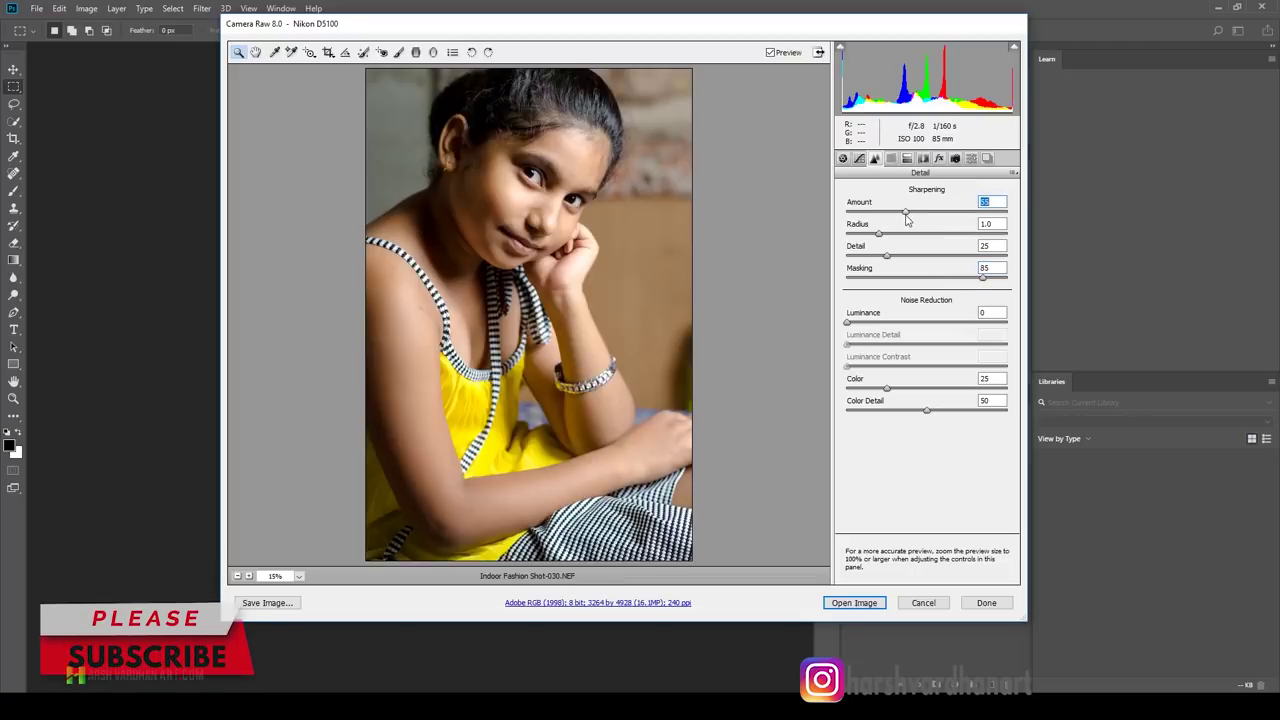
left_click_drag(860, 323, 899, 324)
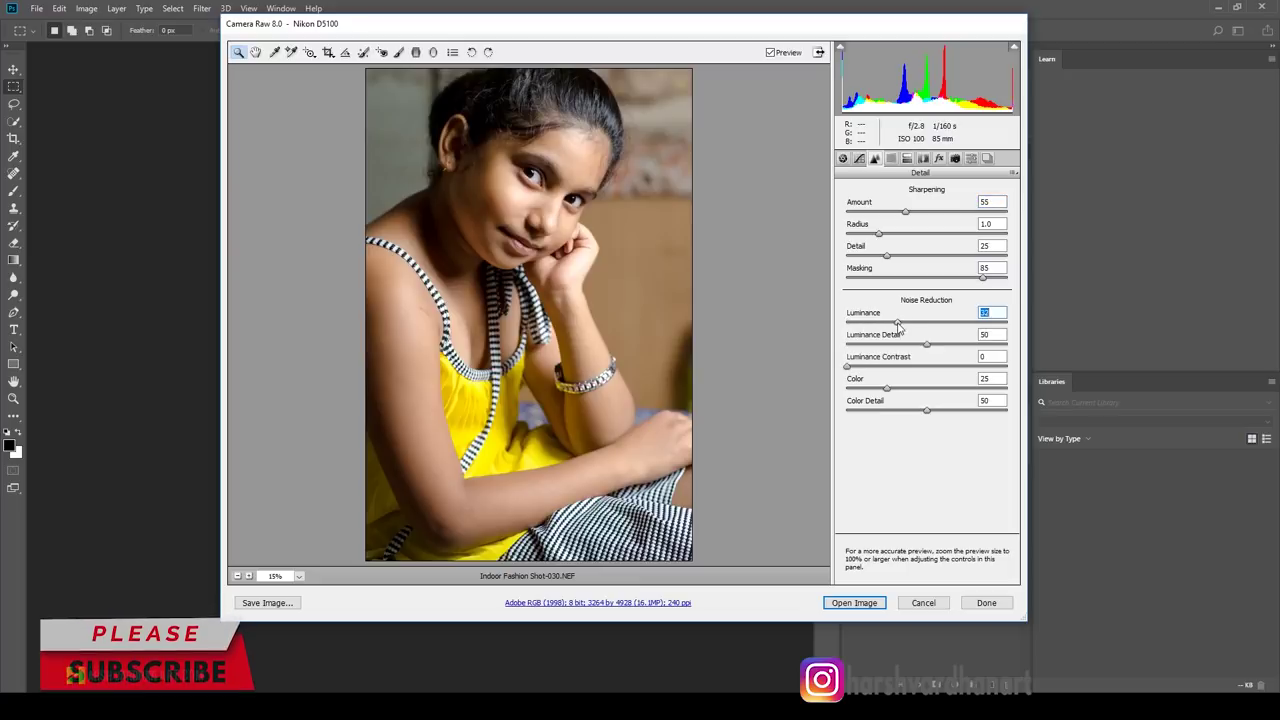
left_click(537, 213)
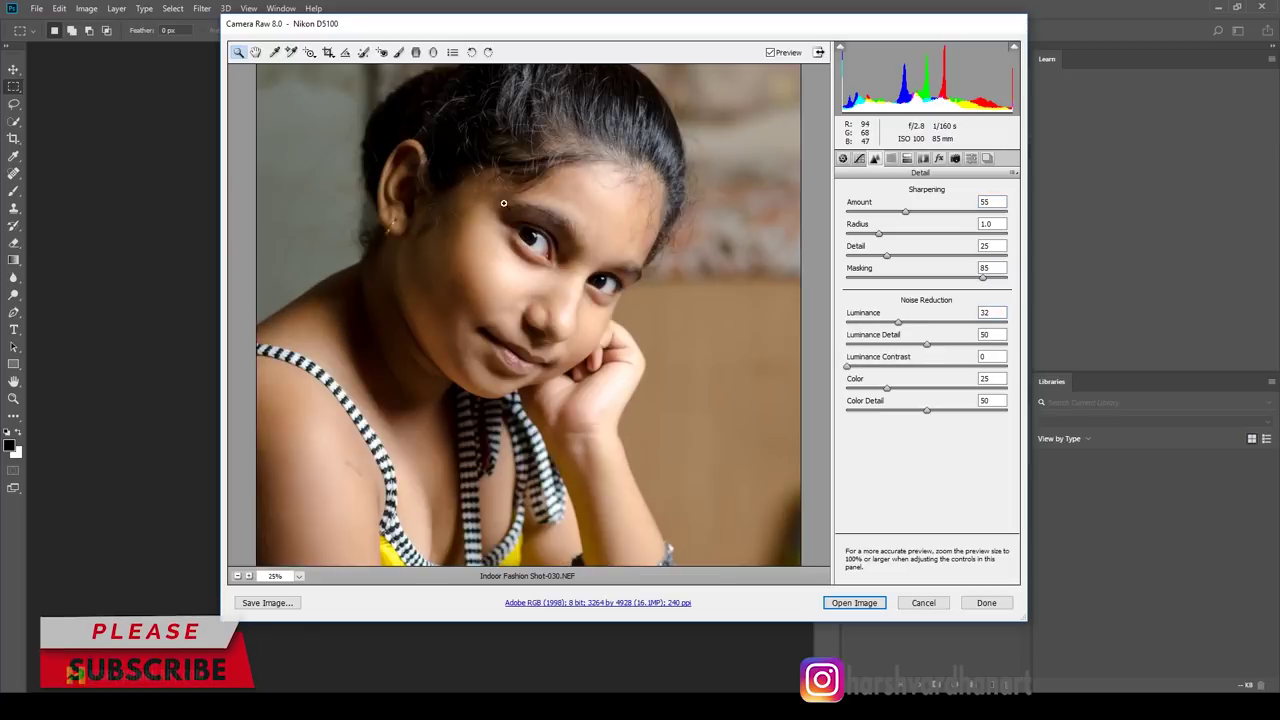
left_click(482, 285)
left_click(558, 368)
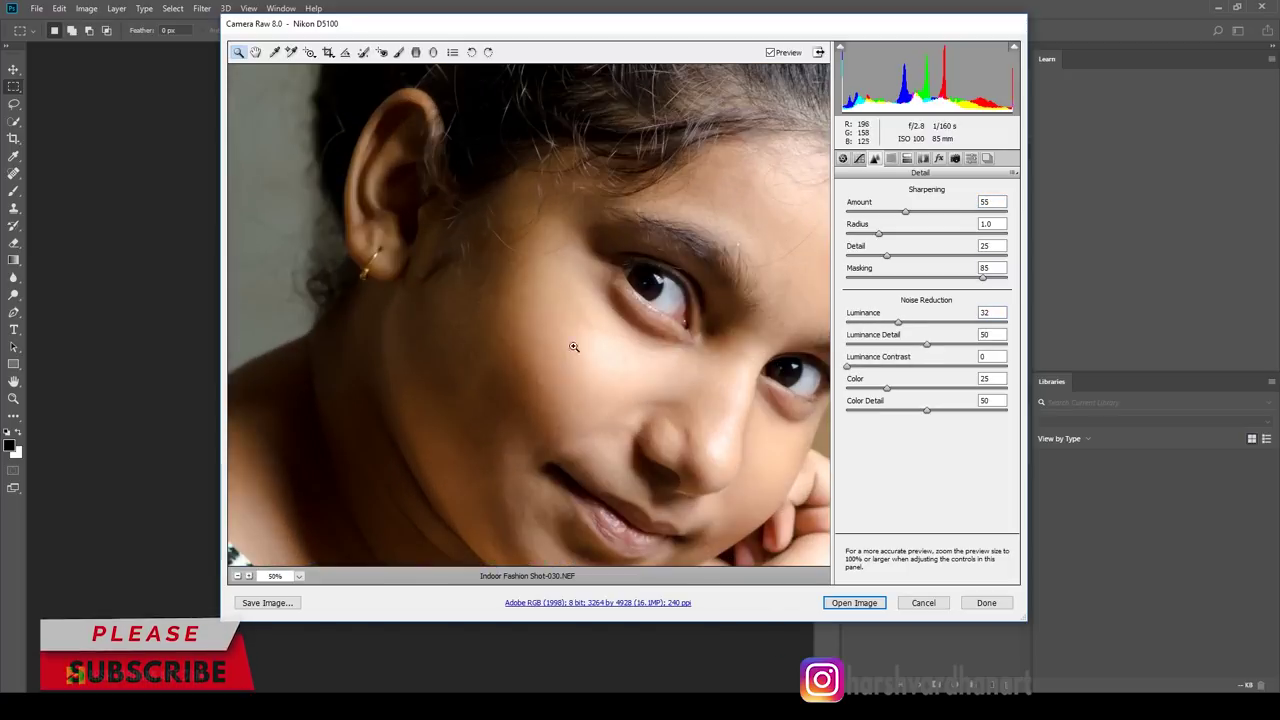
mouse_move(899, 323)
left_mouse_down()
mouse_move(849, 325)
mouse_move(906, 327)
left_mouse_up()
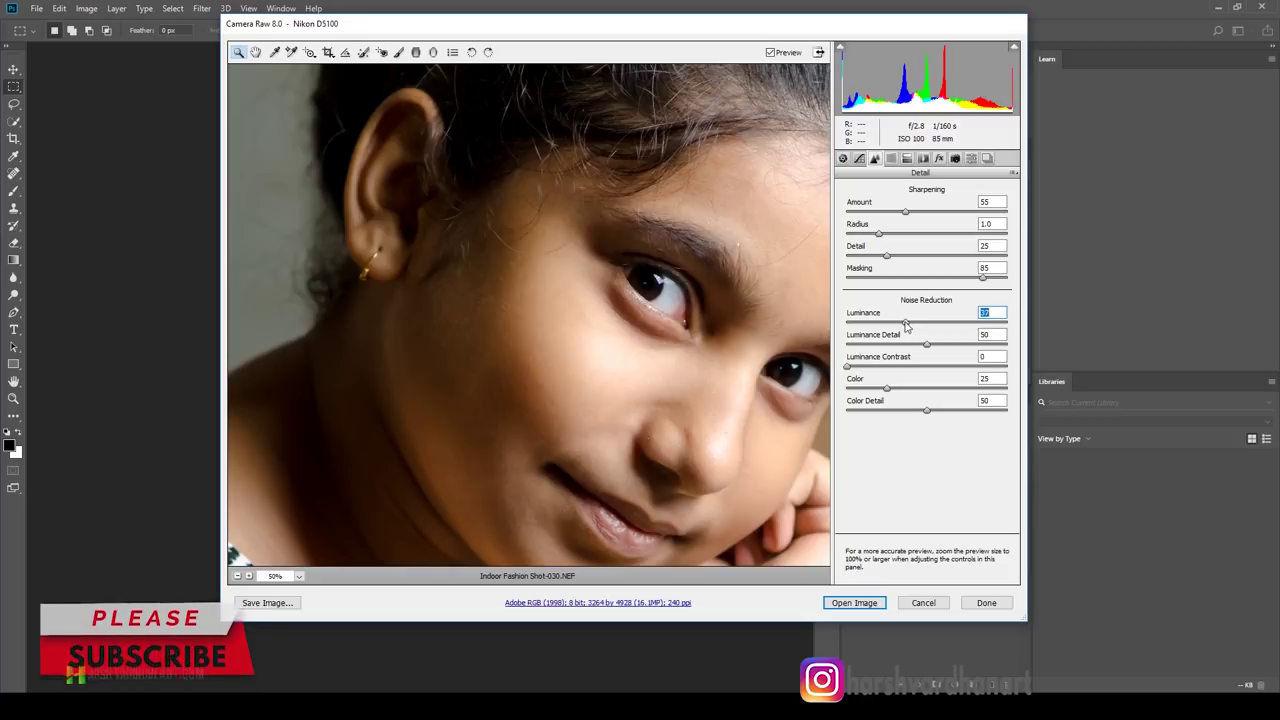
Step: Set Color noise reduction to 29 and fit the whole photo back in view
left_click_drag(887, 390, 895, 391)
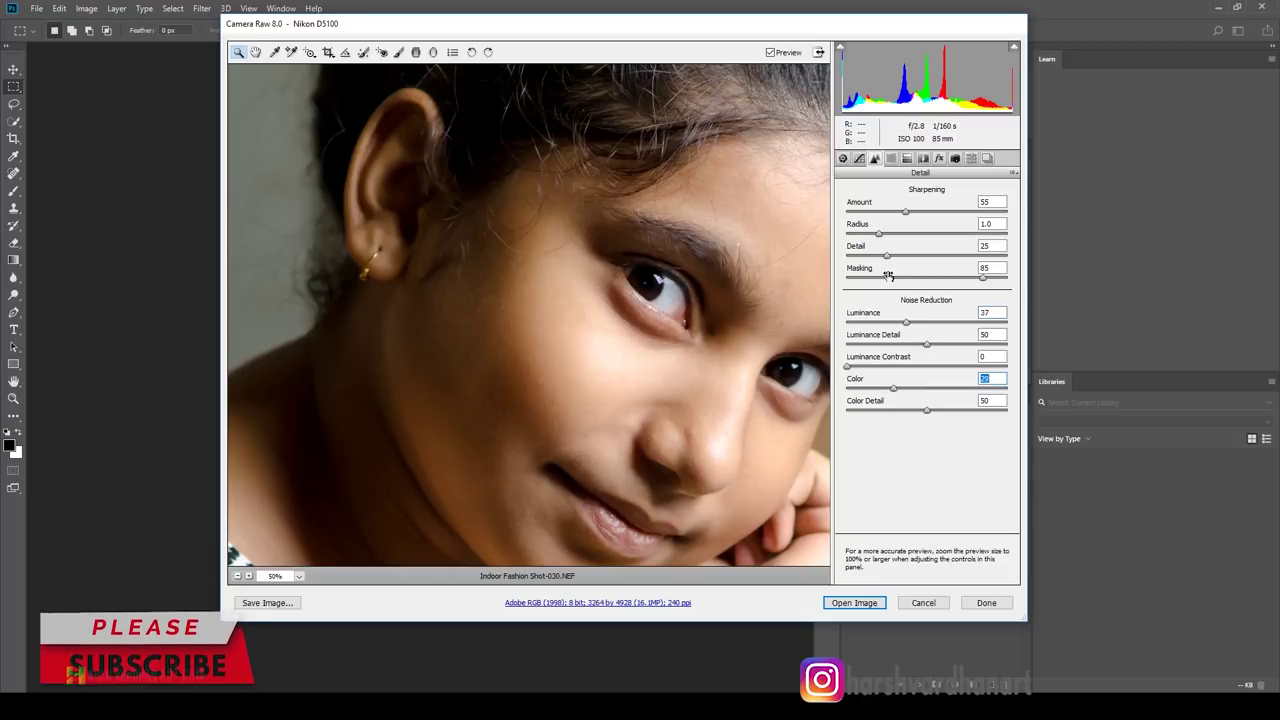
right_click(694, 322)
left_click(735, 401)
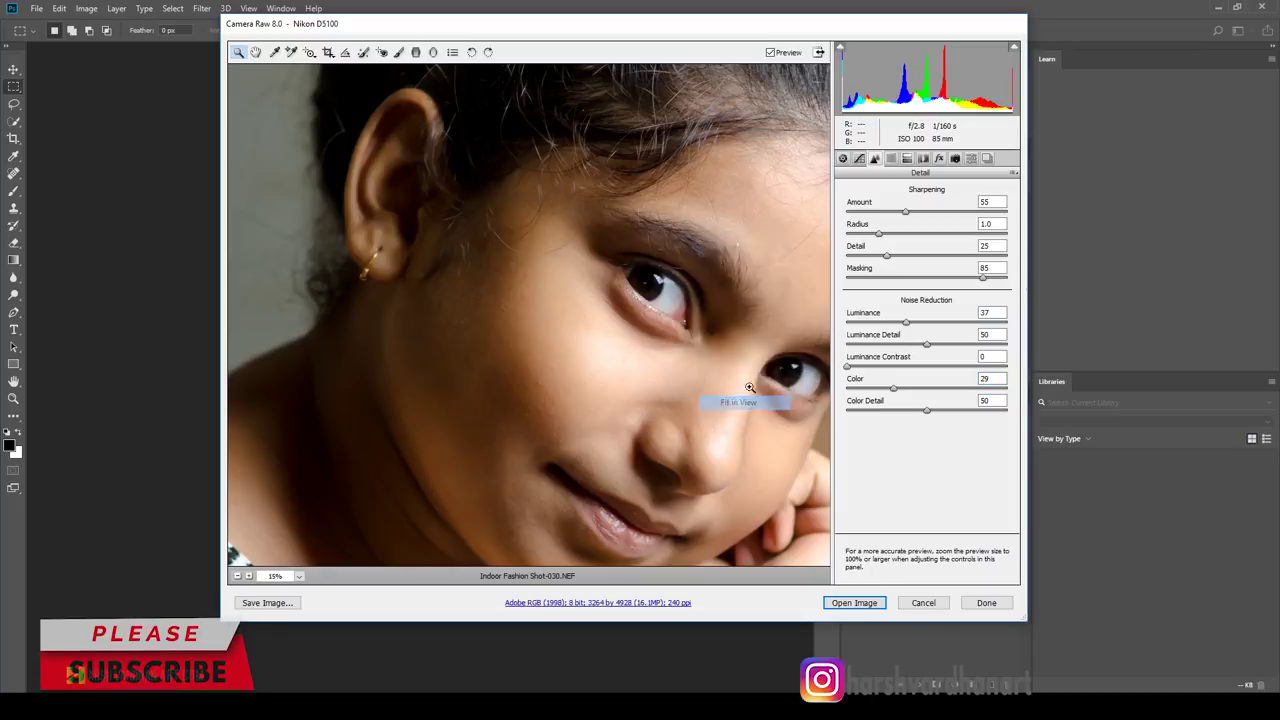
left_click(891, 158)
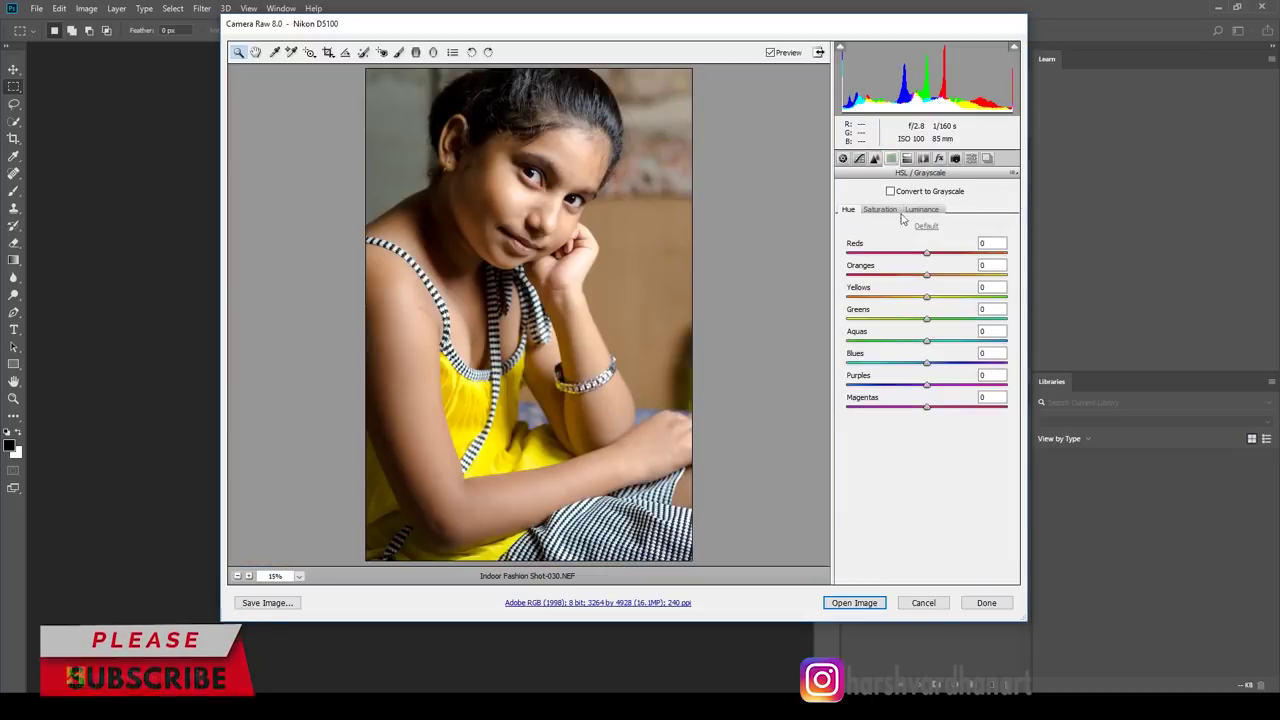
Step: Brighten Reds luminance to about +16 and raise Oranges saturation to +5
left_click(922, 213)
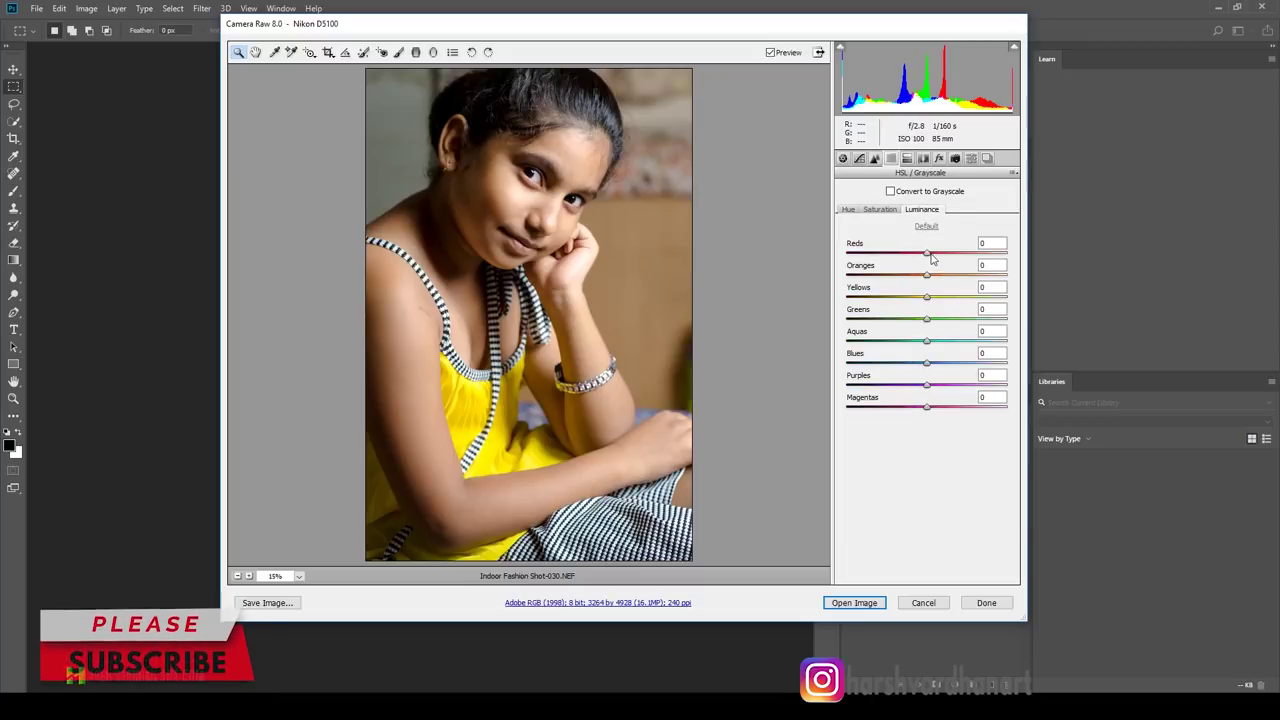
mouse_move(926, 253)
left_mouse_down()
mouse_move(940, 253)
mouse_move(941, 297)
left_mouse_up()
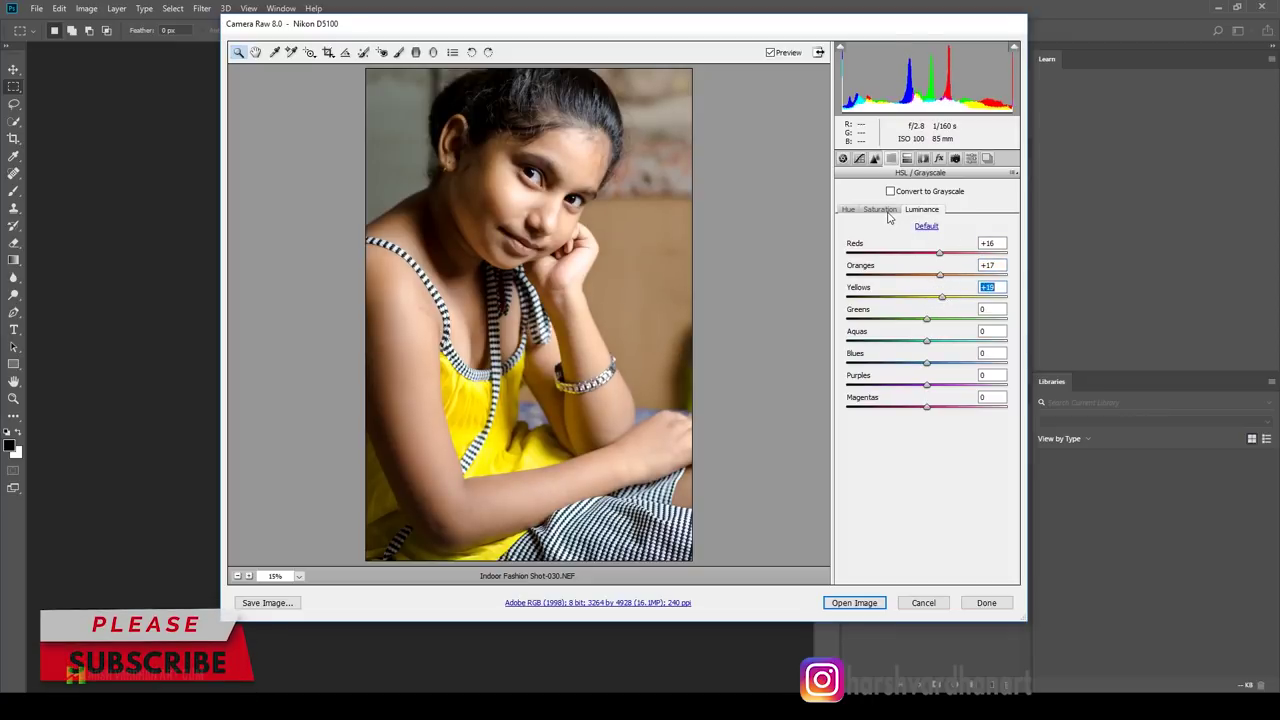
left_click(880, 209)
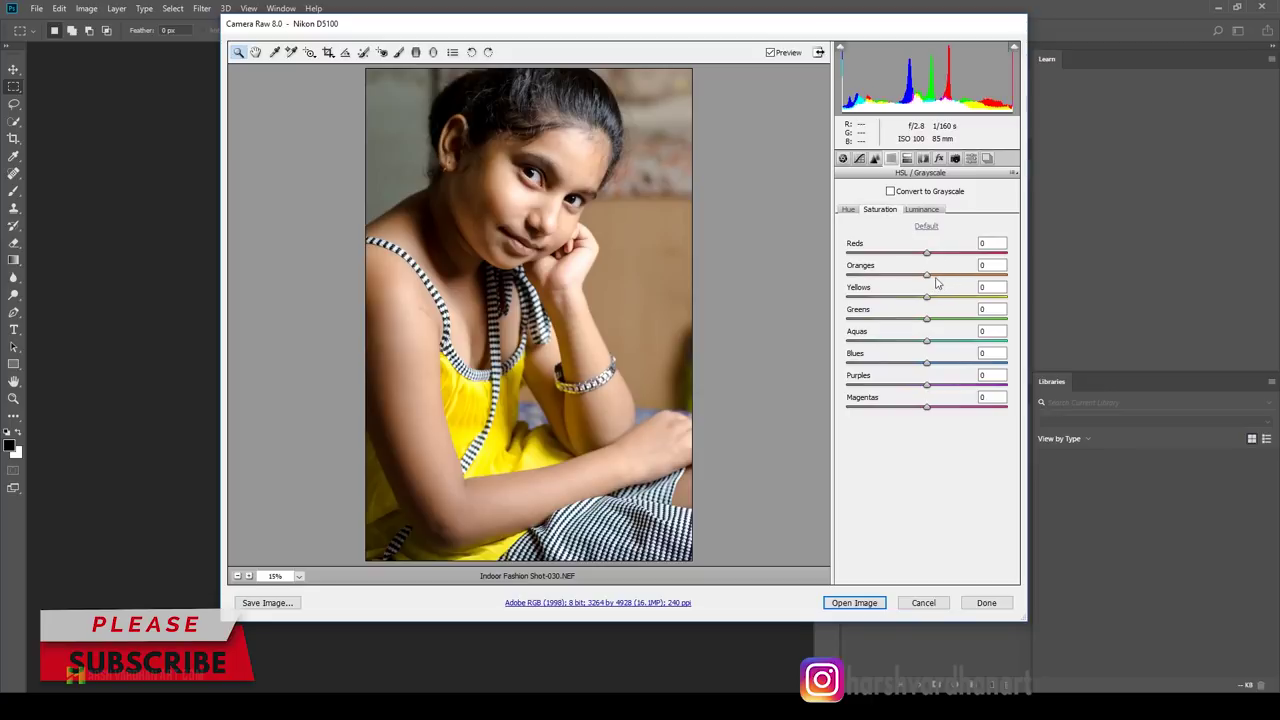
mouse_move(928, 276)
left_mouse_down()
mouse_move(939, 282)
mouse_move(932, 253)
left_mouse_up()
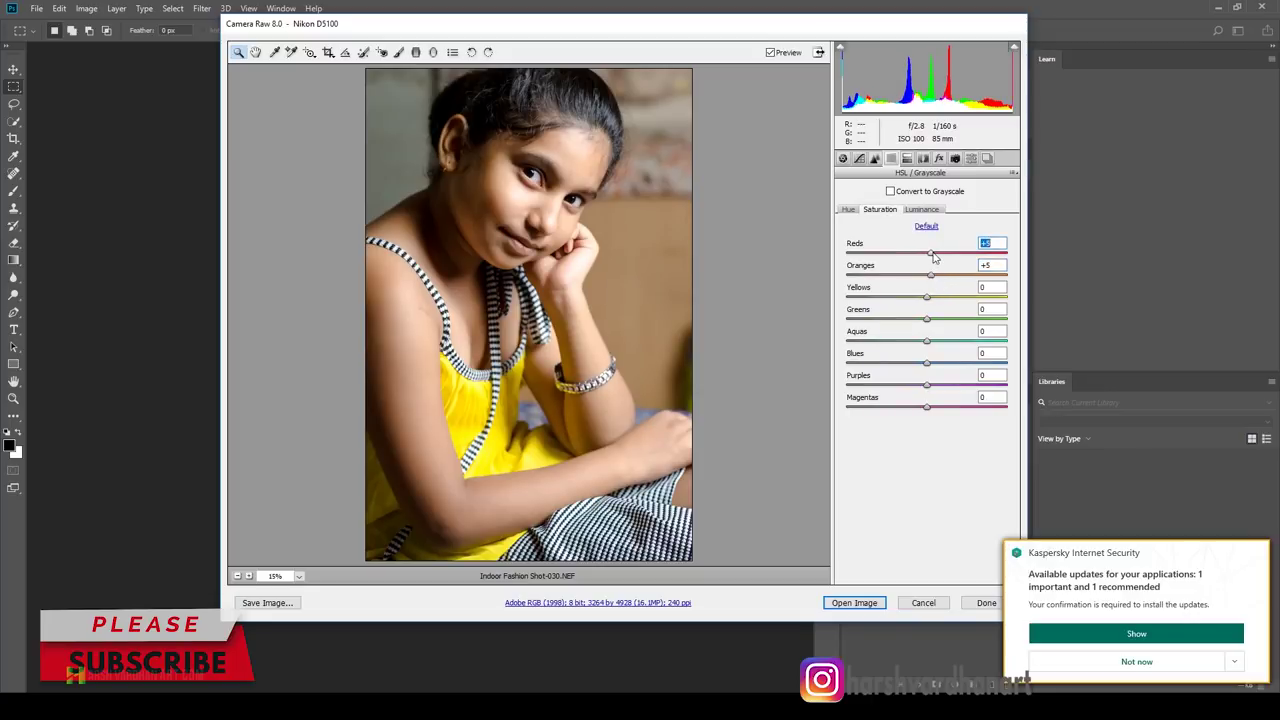
left_click(1137, 661)
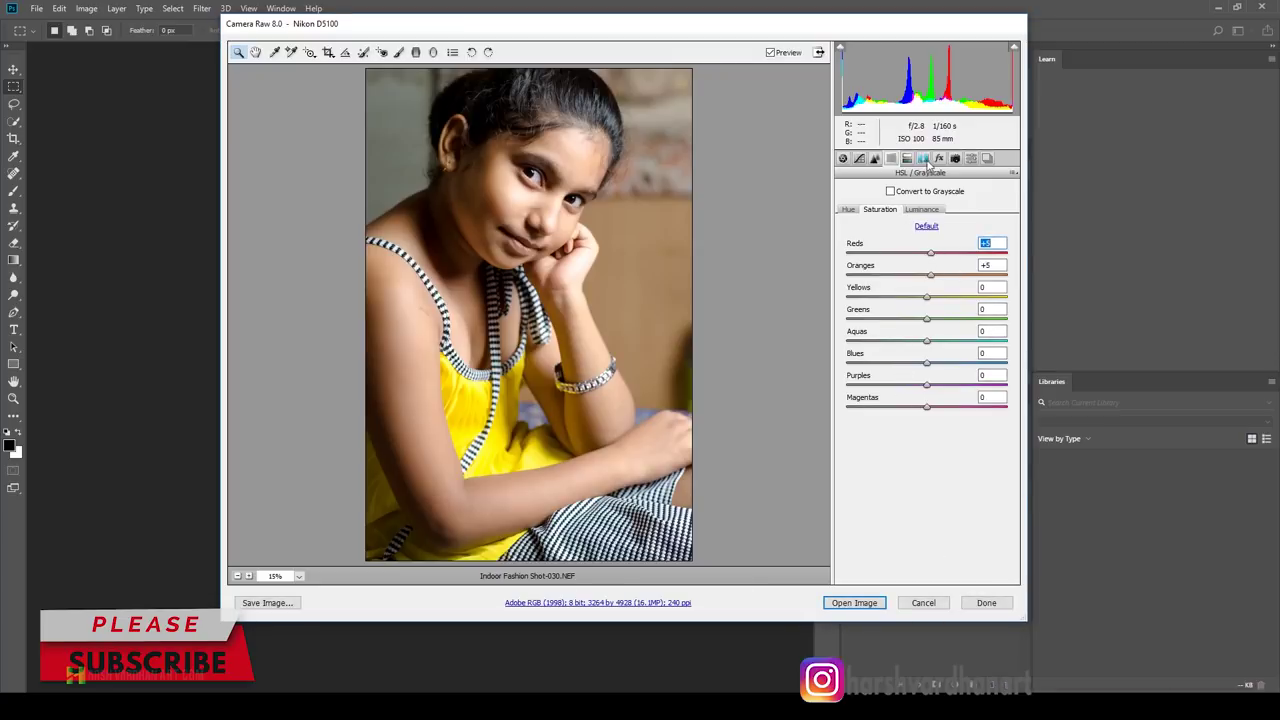
Step: Enable lens profile corrections and add a negative post-crop vignette to darken the corners
left_click(907, 159)
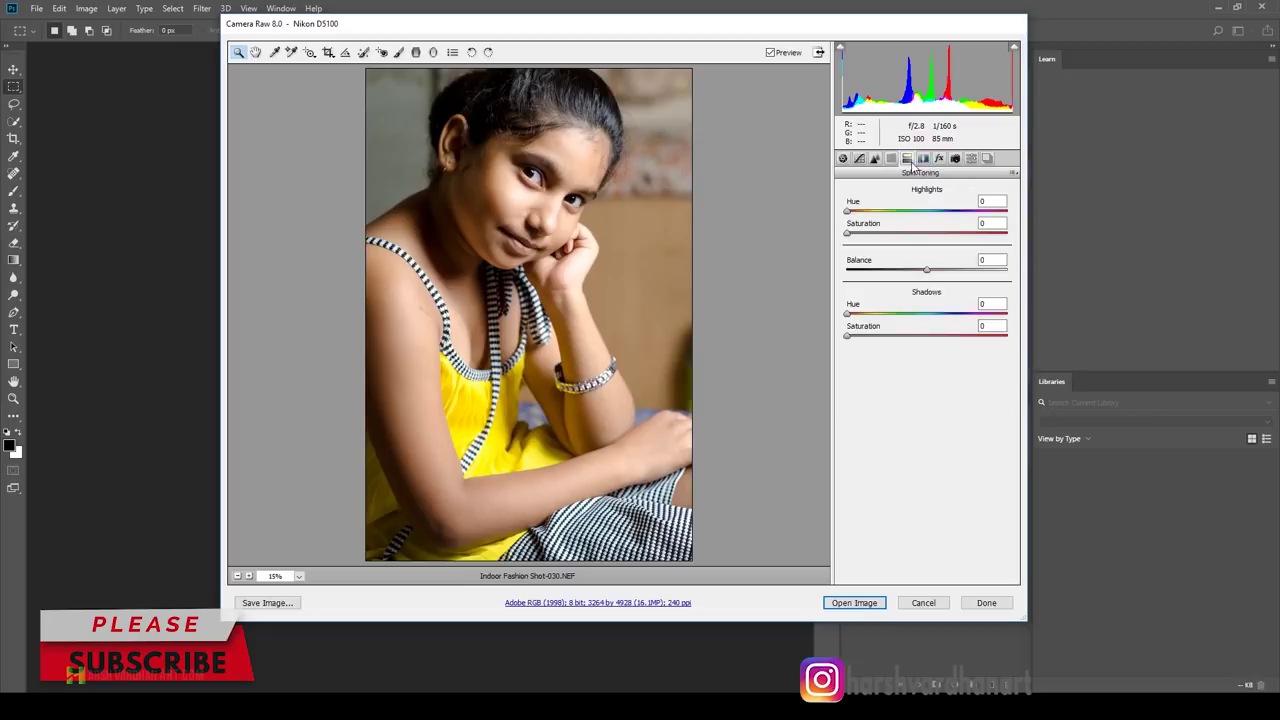
left_click(924, 160)
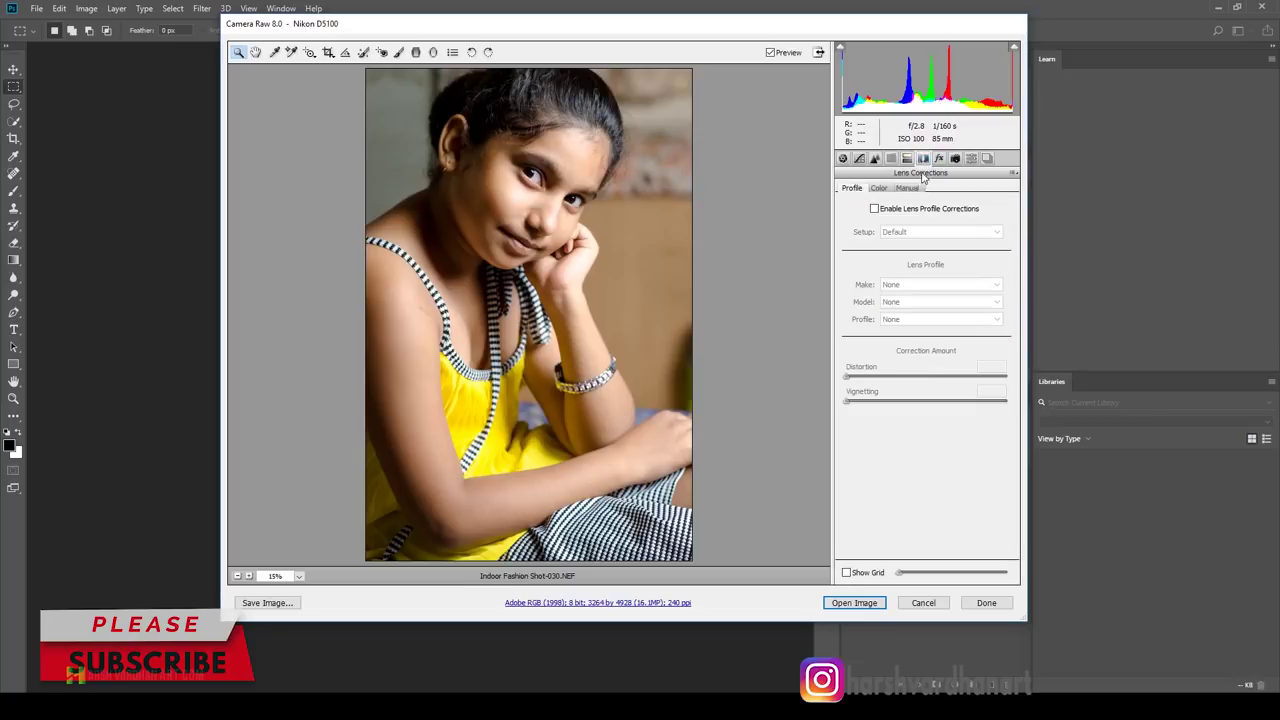
left_click(875, 209)
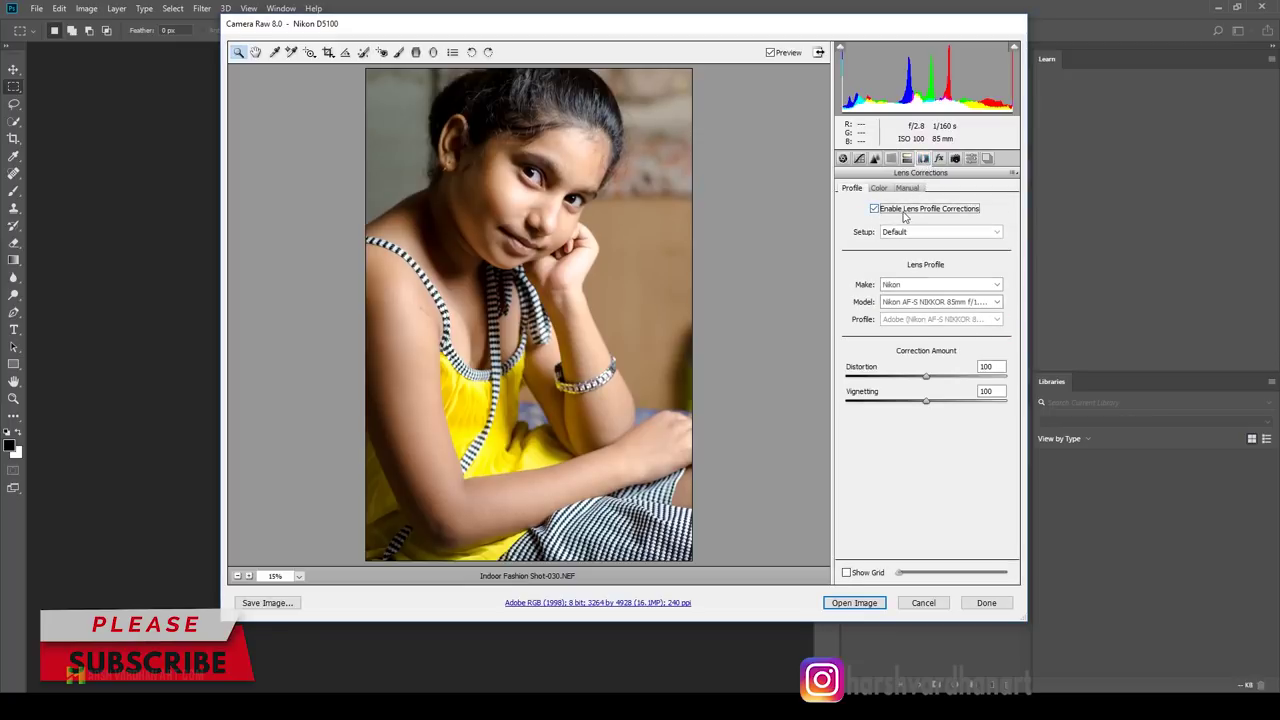
left_click(875, 209)
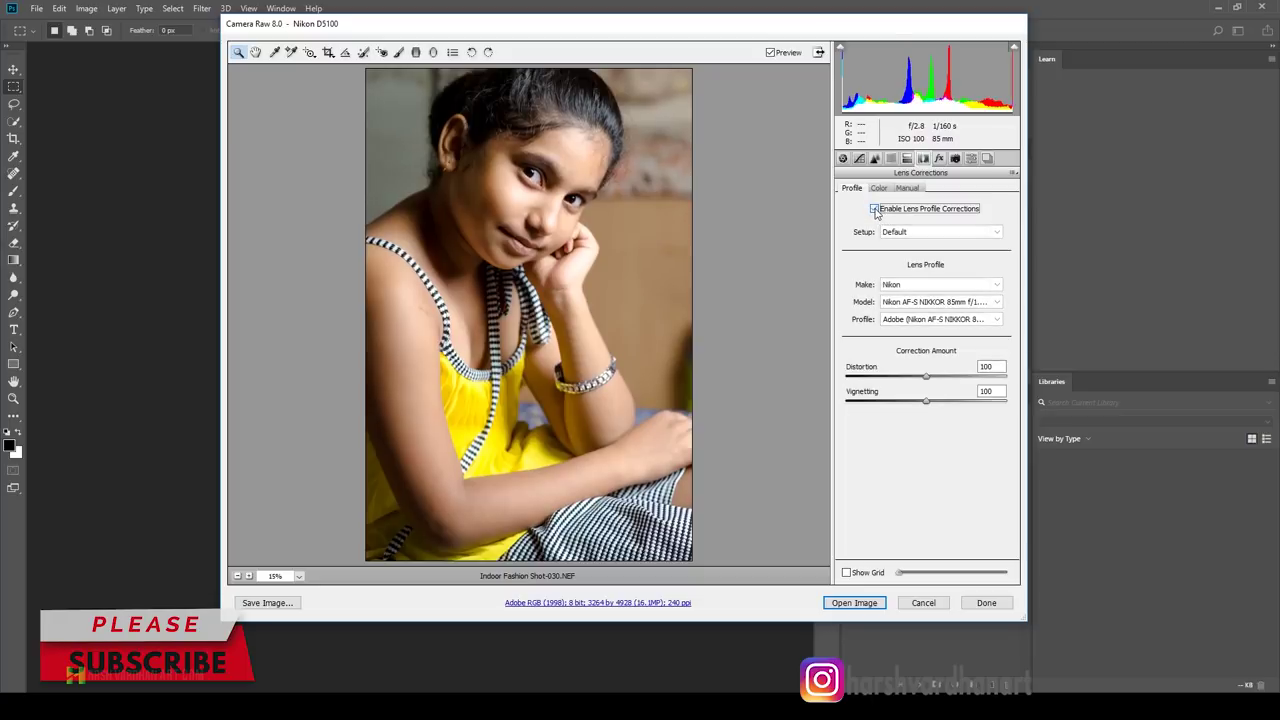
left_click(875, 209)
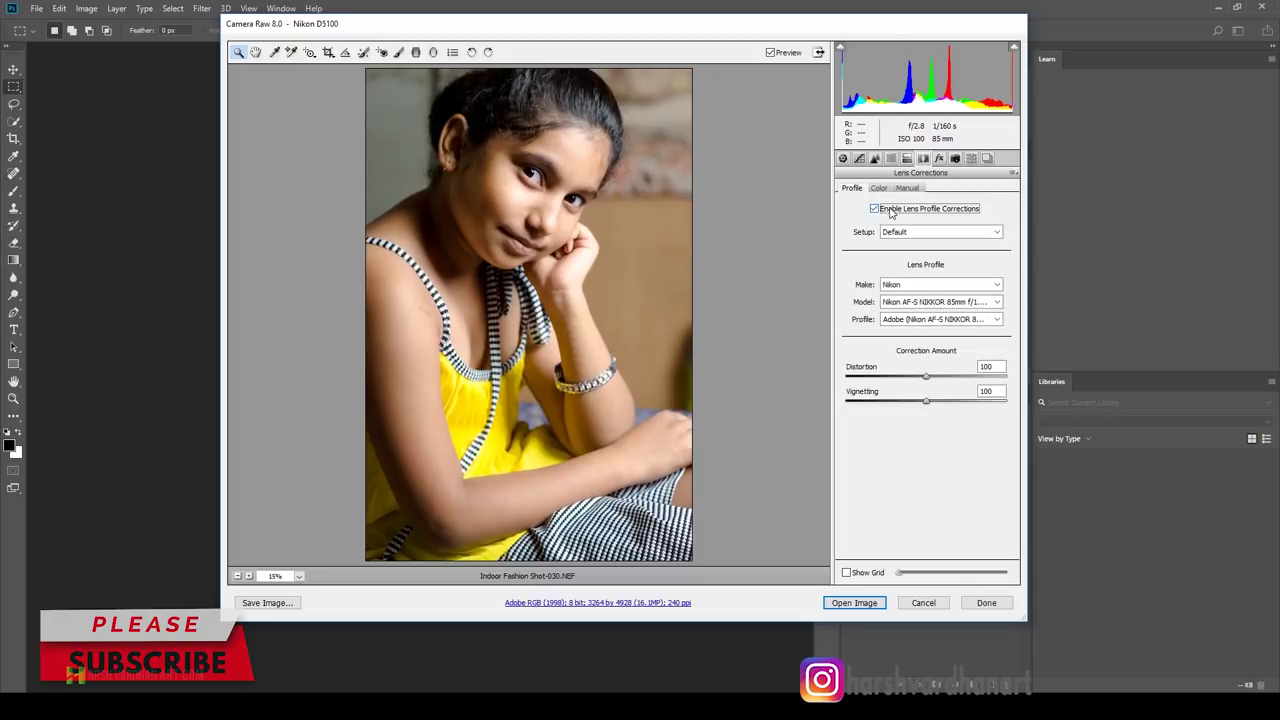
left_click(942, 160)
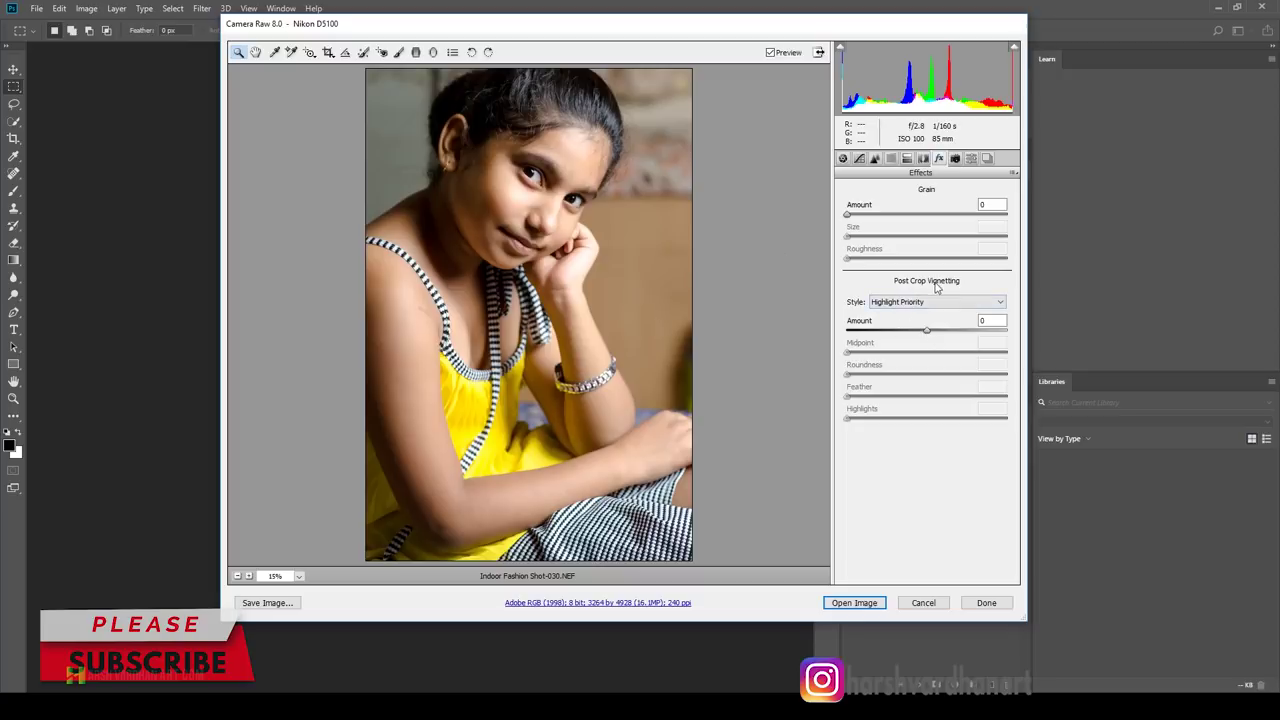
left_click_drag(927, 334, 909, 335)
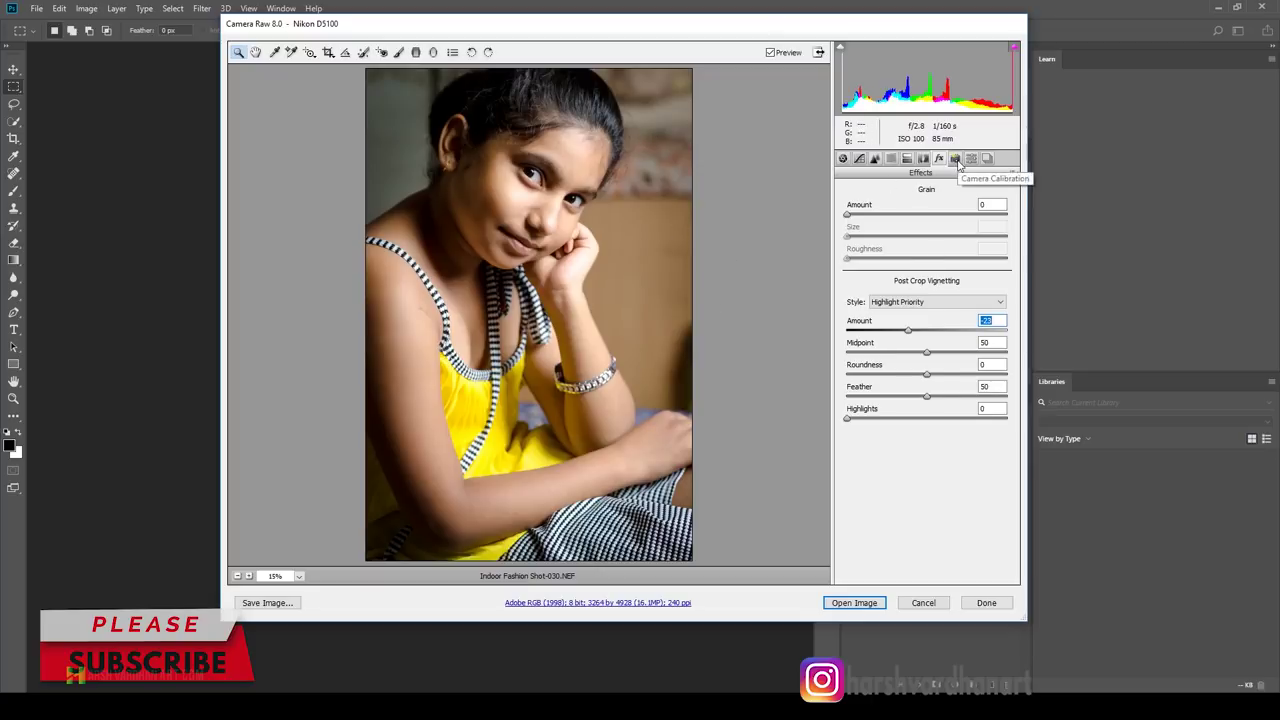
Step: Set Red Primary Hue -10, Green Primary Hue +16, and pull Blue Primary Hue negative
left_click(969, 161)
left_click(970, 160)
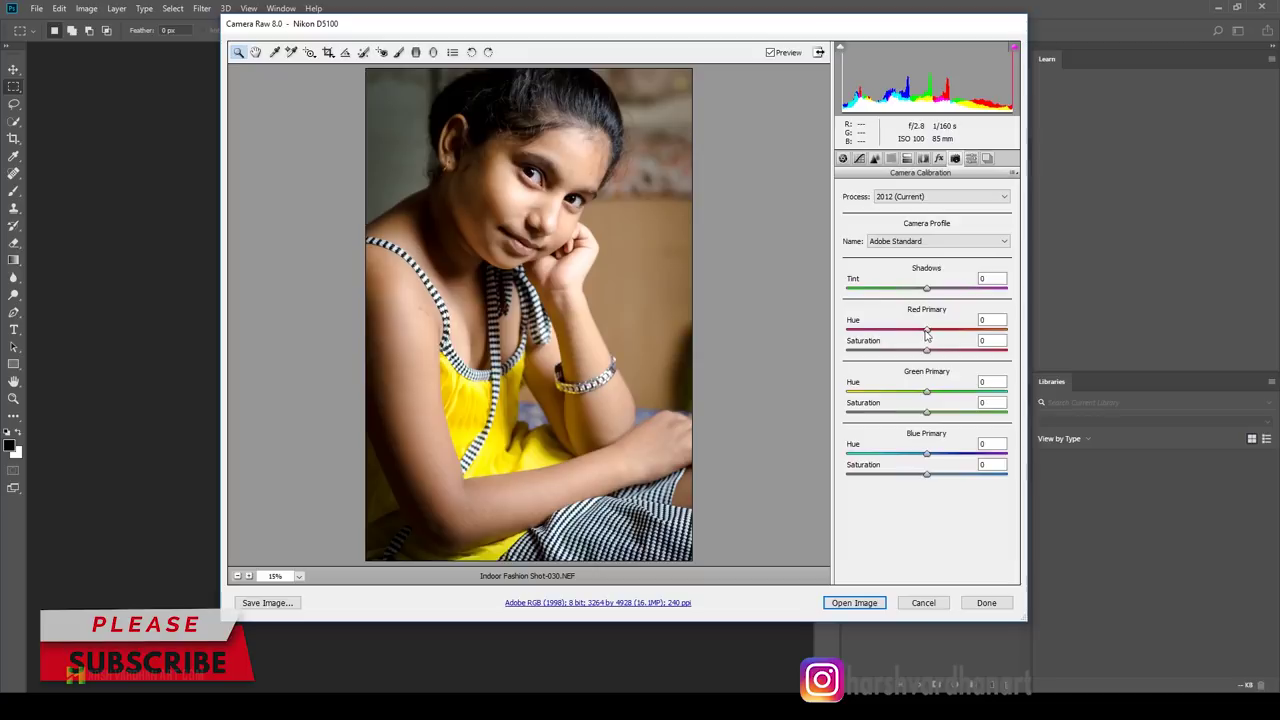
left_click_drag(930, 335, 919, 332)
left_click_drag(928, 392, 942, 396)
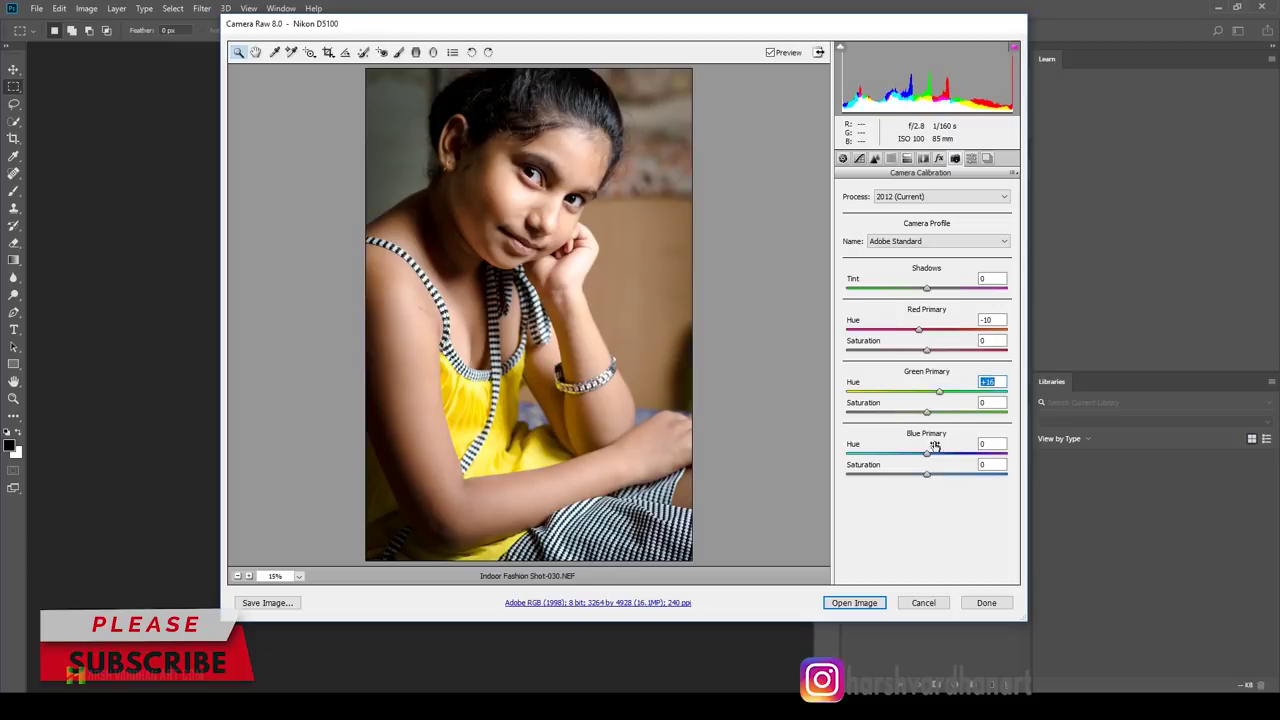
left_click_drag(927, 455, 896, 453)
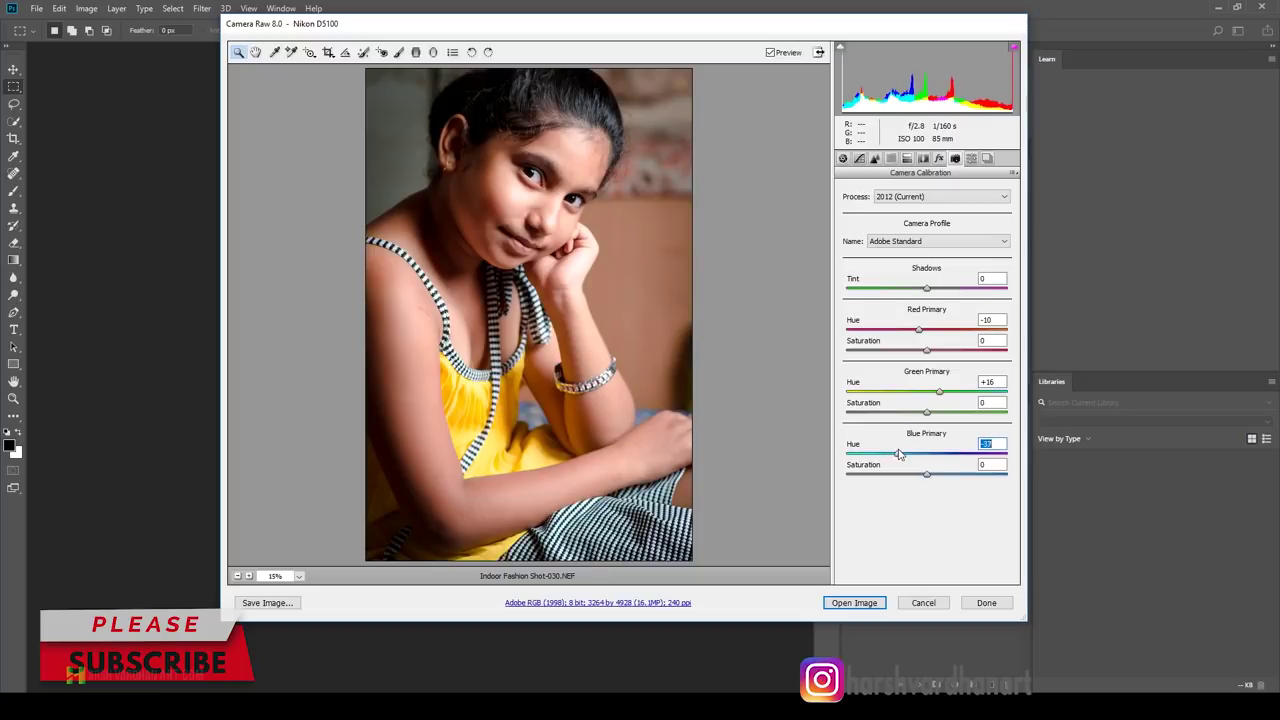
left_click_drag(886, 455, 917, 455)
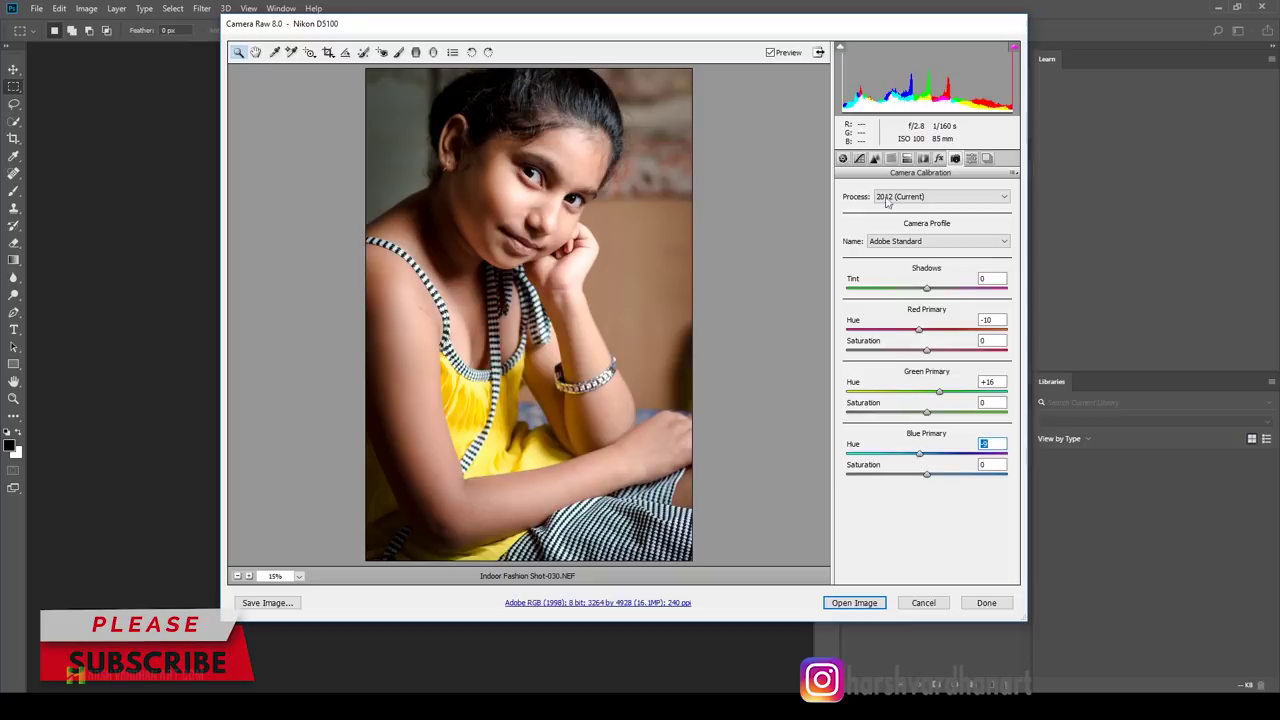
Step: Compare the before and after previews, then open the edited photo in Photoshop
left_click(842, 158)
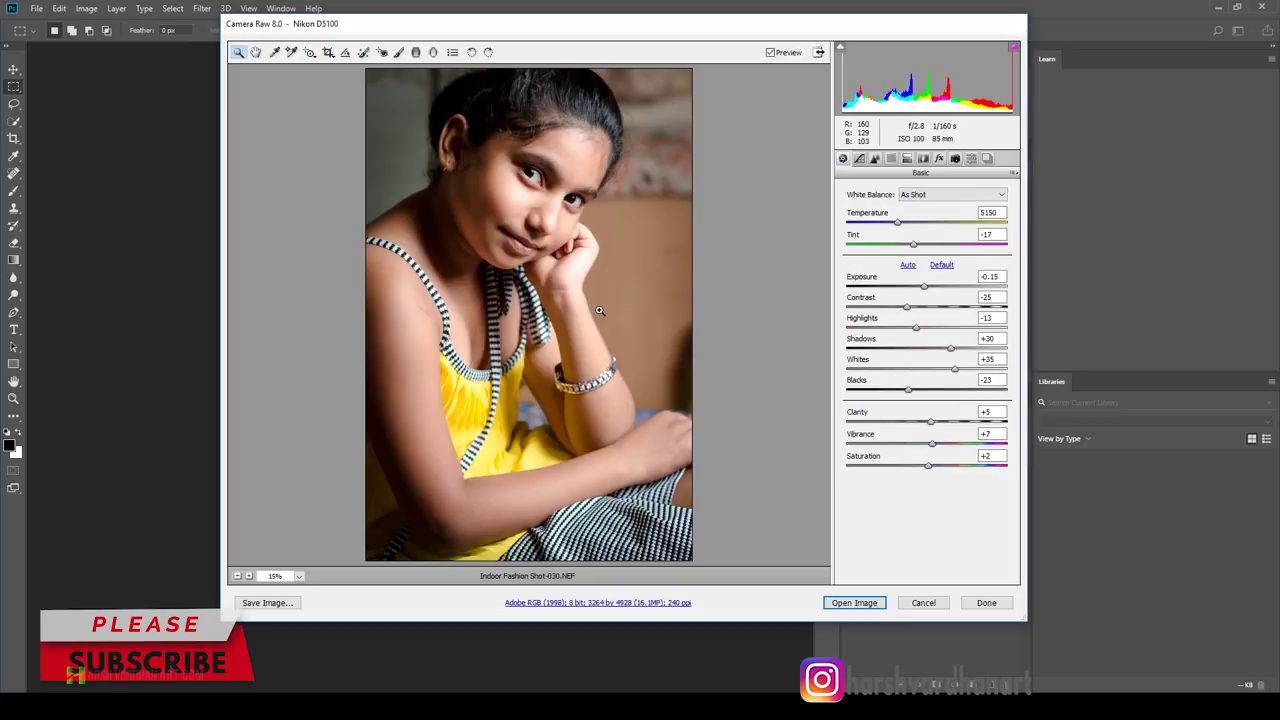
key("p")
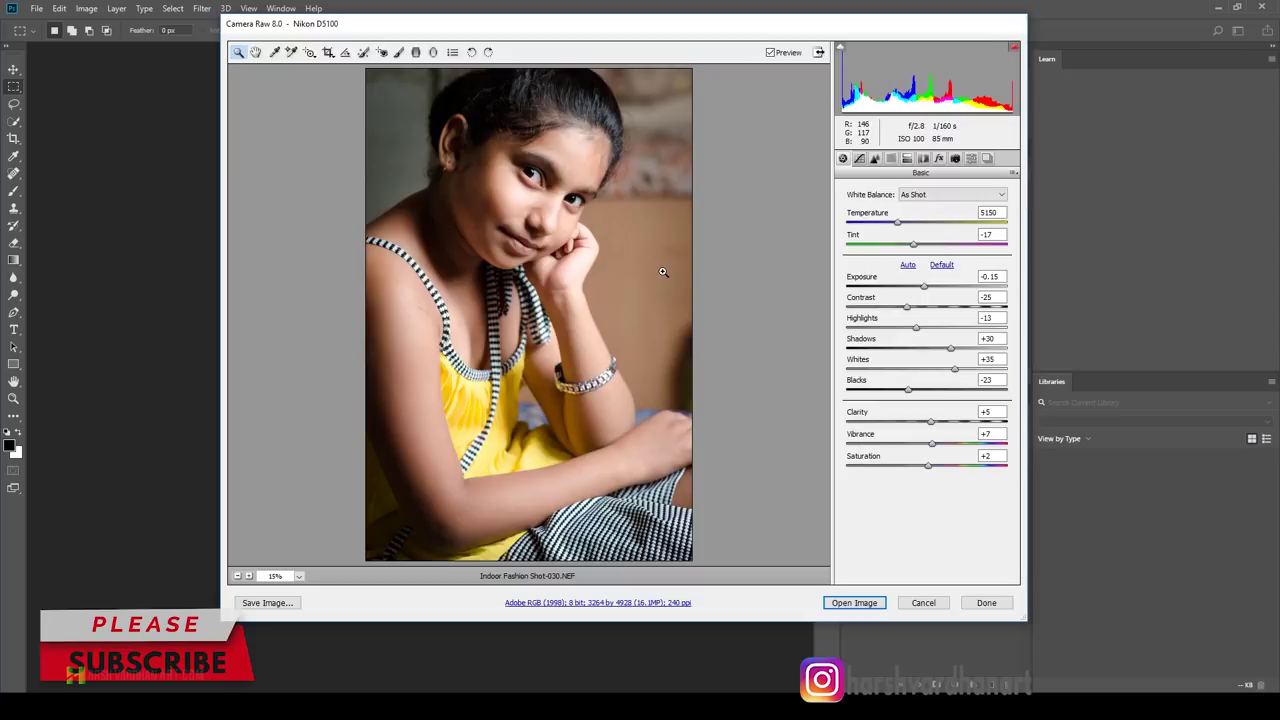
key("p")
key("p")
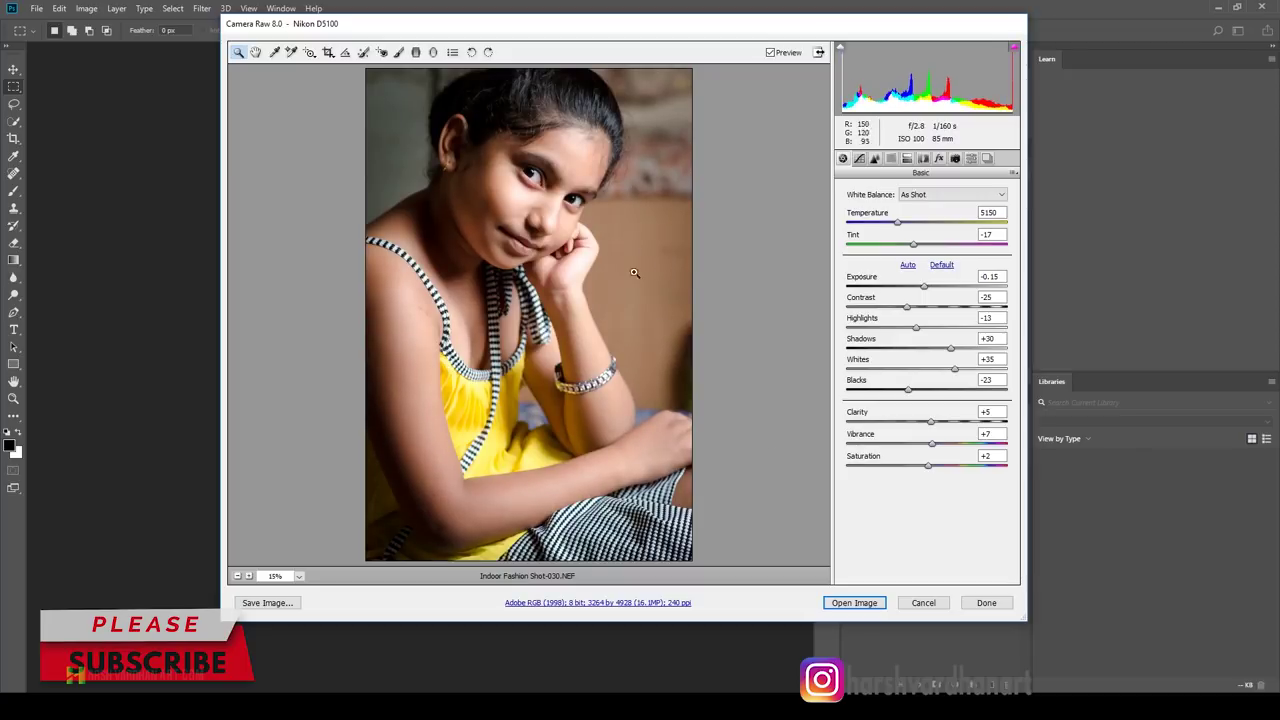
left_click(853, 603)
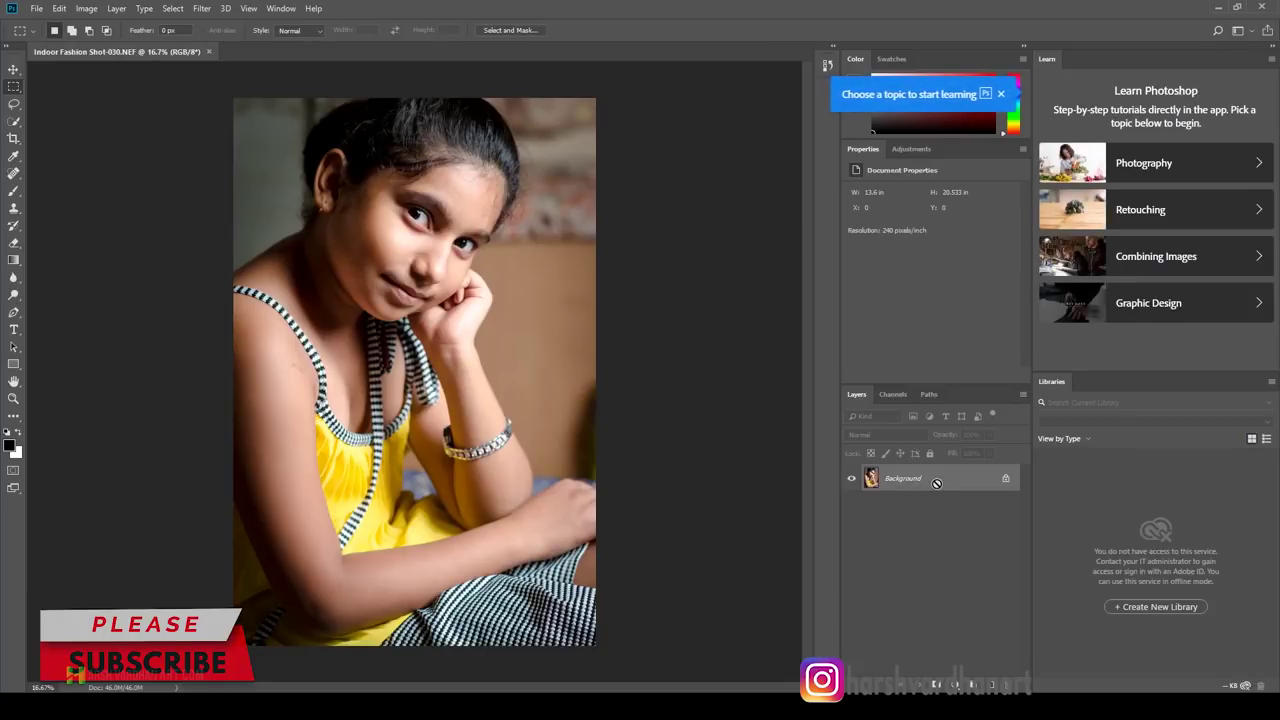
Step: Duplicate Background to Layer 1, collapse the Learn panel, and dock Layers beside Adjustments
key("ctrl+j")
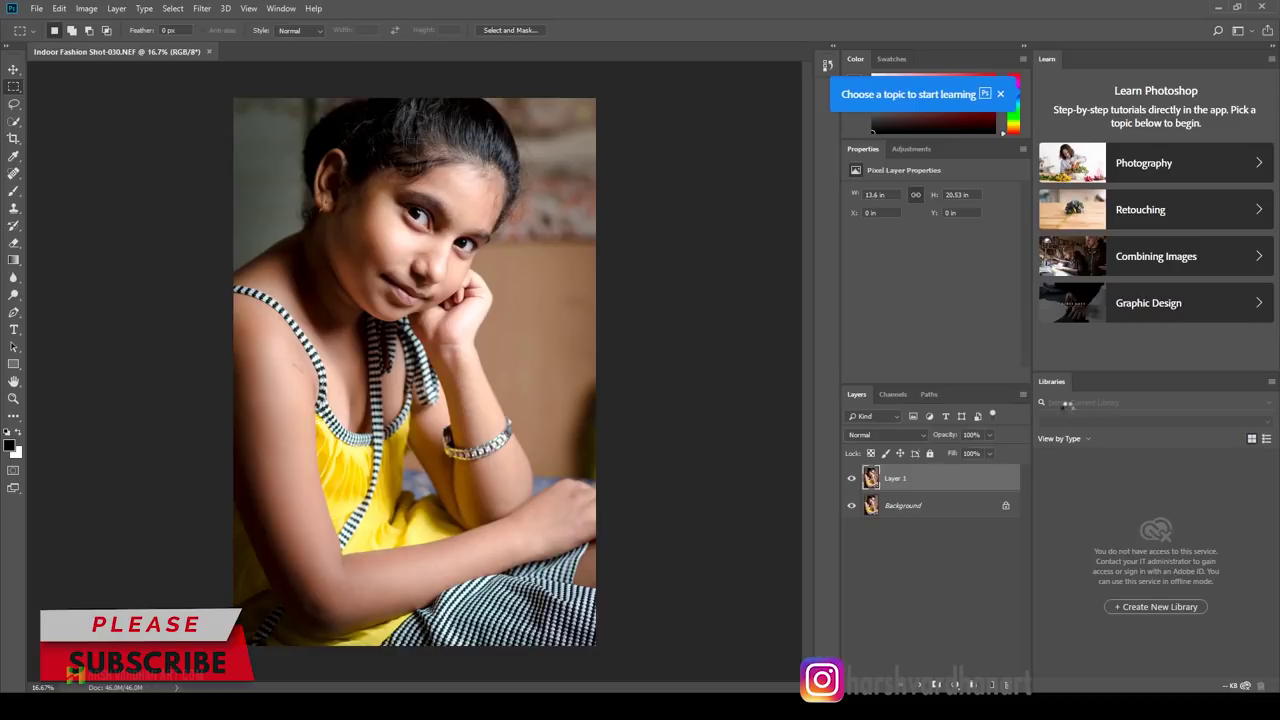
left_click(1272, 47)
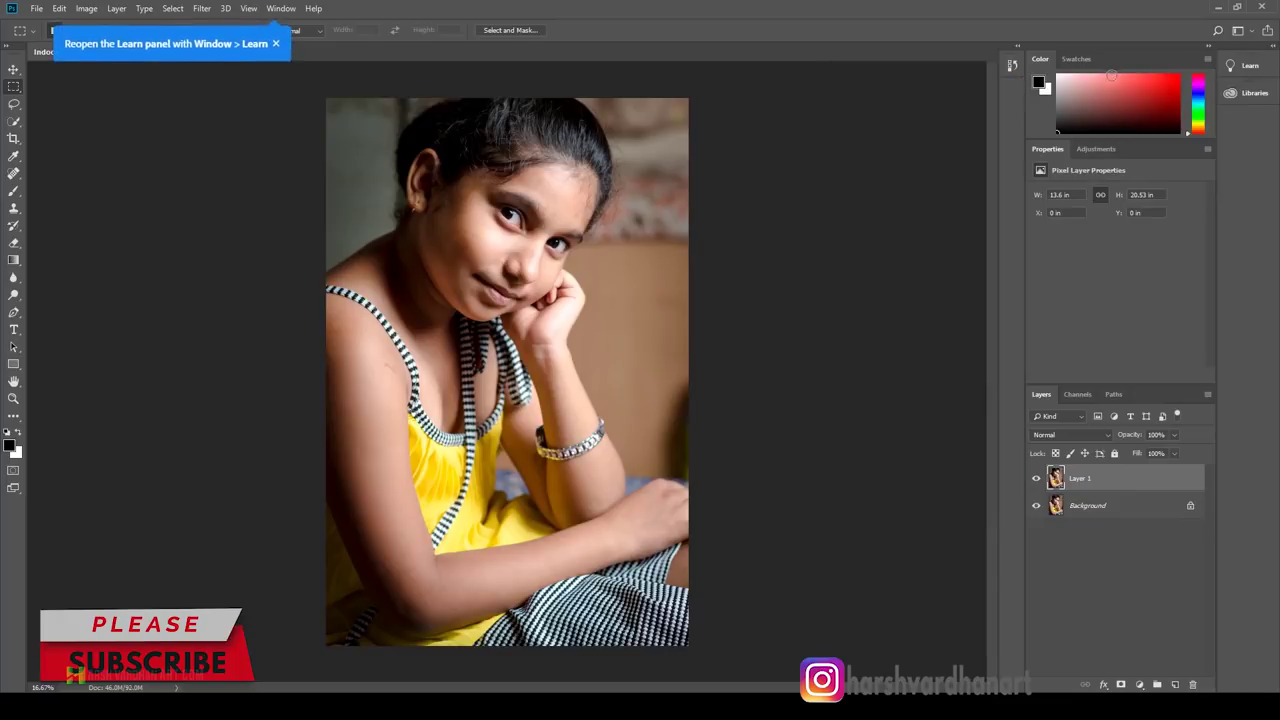
left_click(1097, 149)
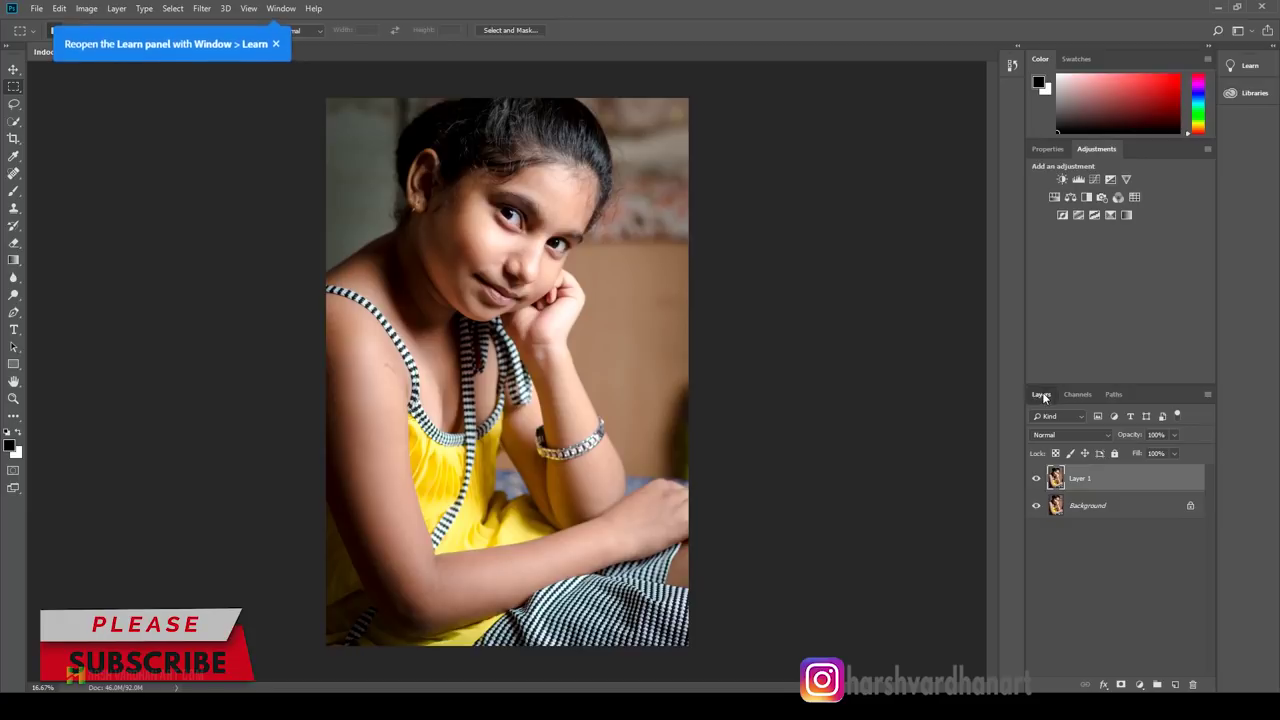
left_click_drag(1047, 398, 1026, 117)
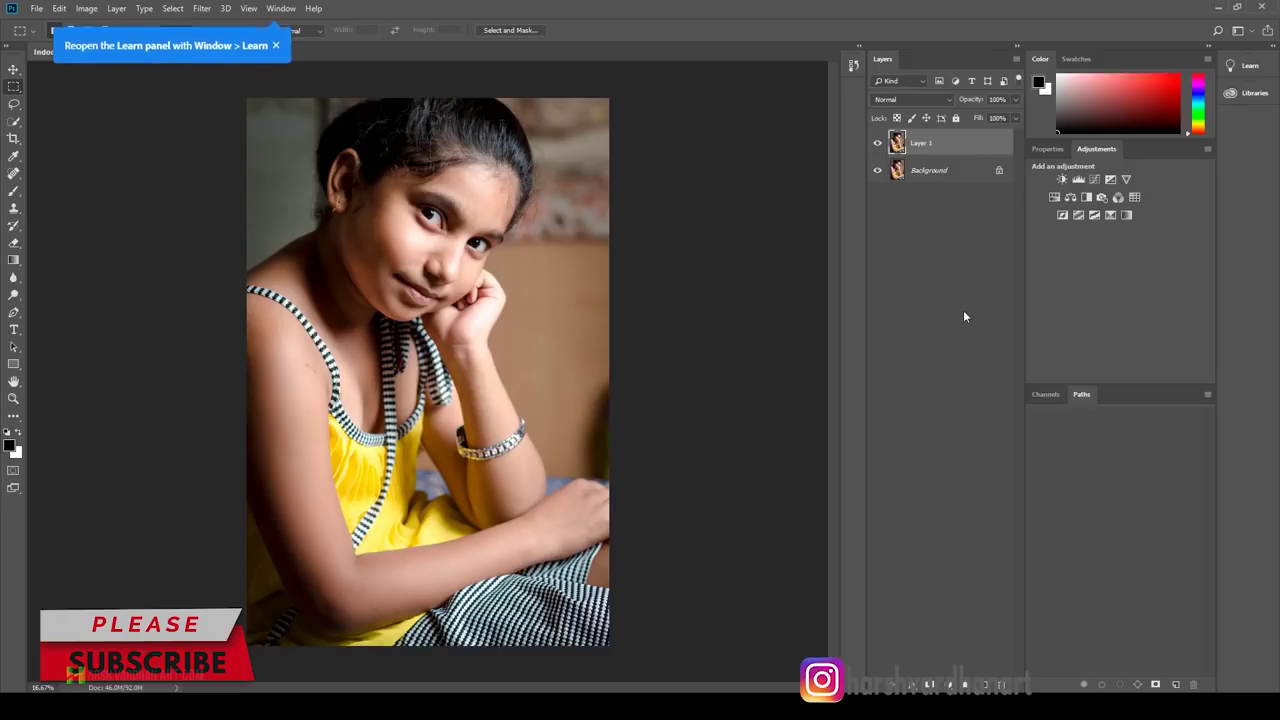
Step: Add a Black & White adjustment layer and save the file as Indoor Fashion Shot-030.psd
left_click(276, 46)
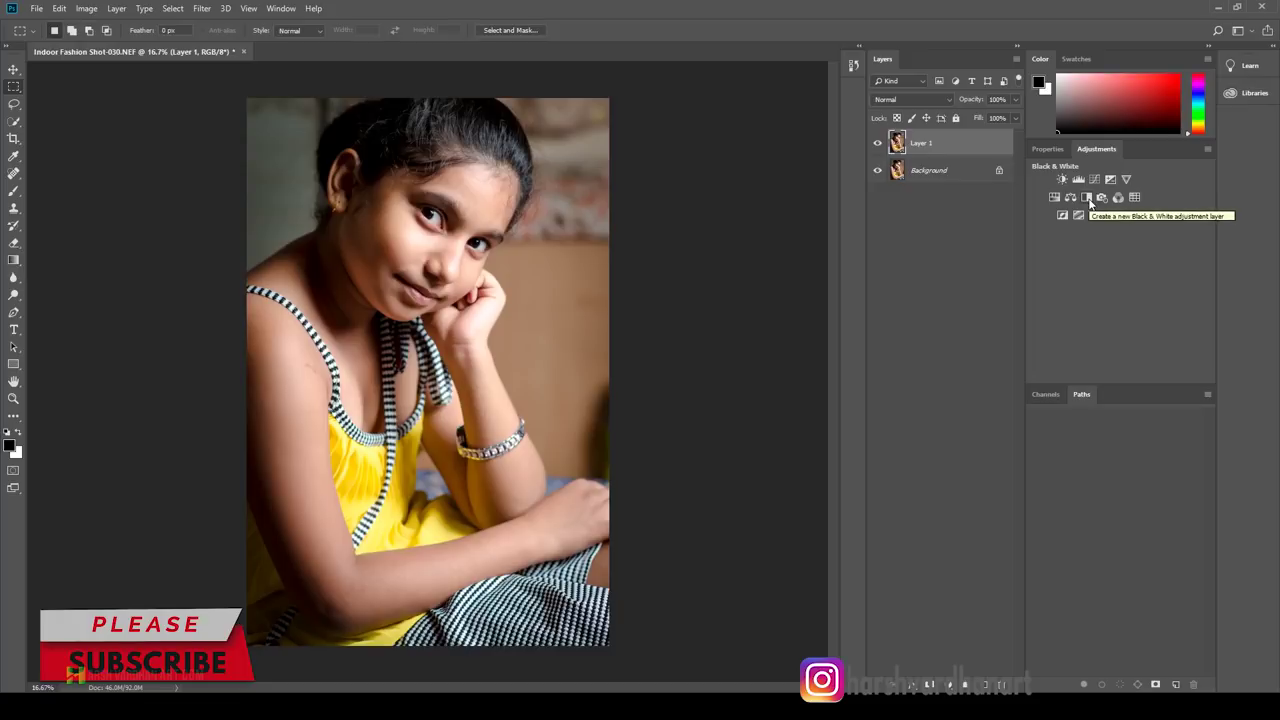
left_click(1087, 198)
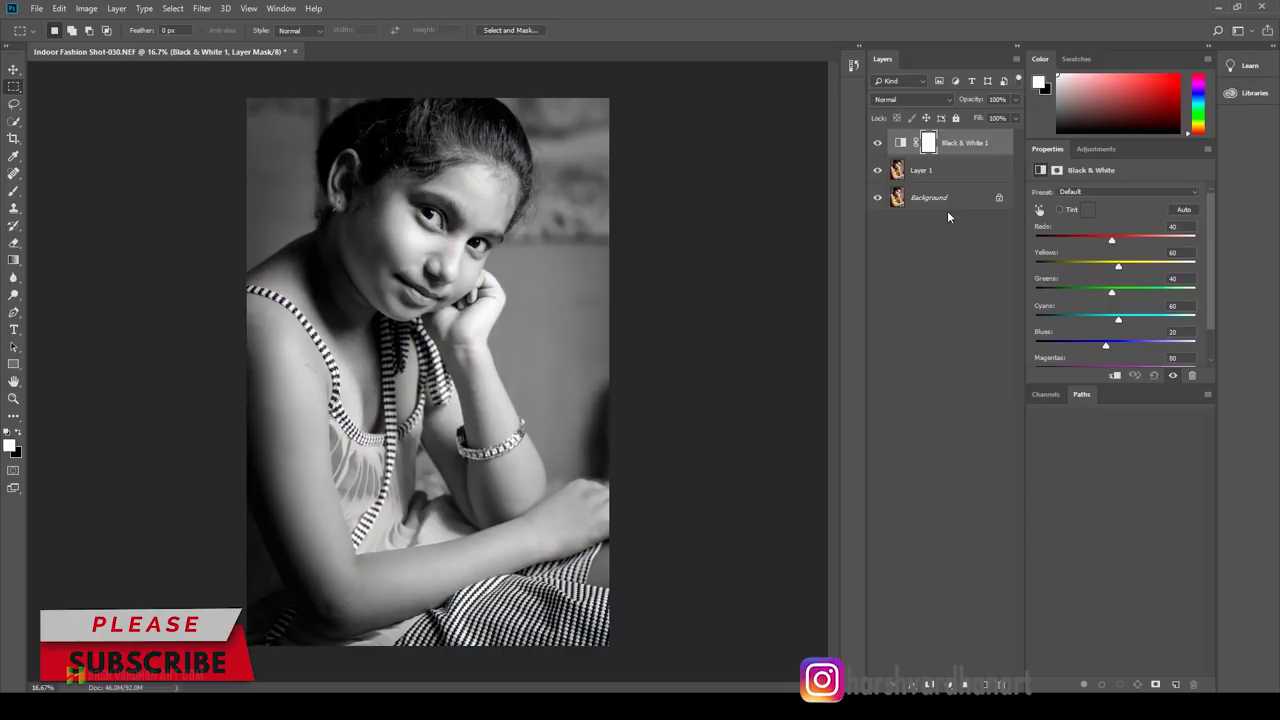
key("ctrl+shift+s")
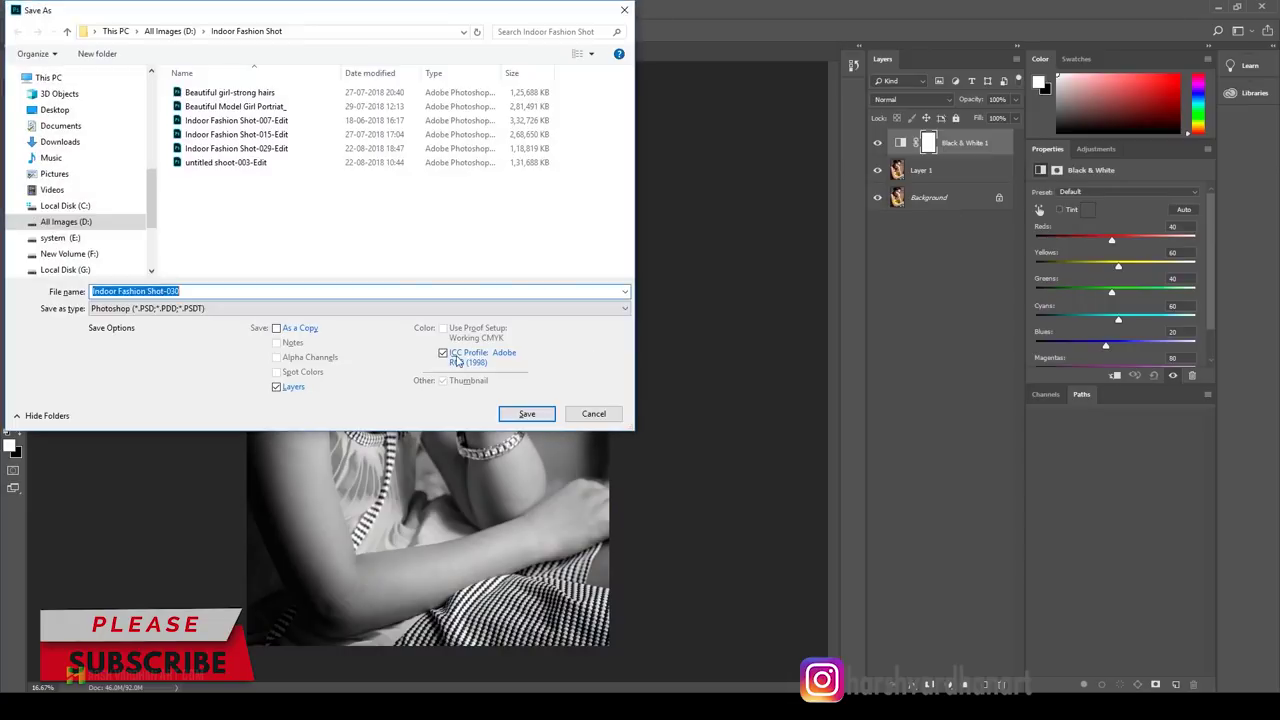
left_click(524, 416)
left_click(524, 416)
left_click(545, 288)
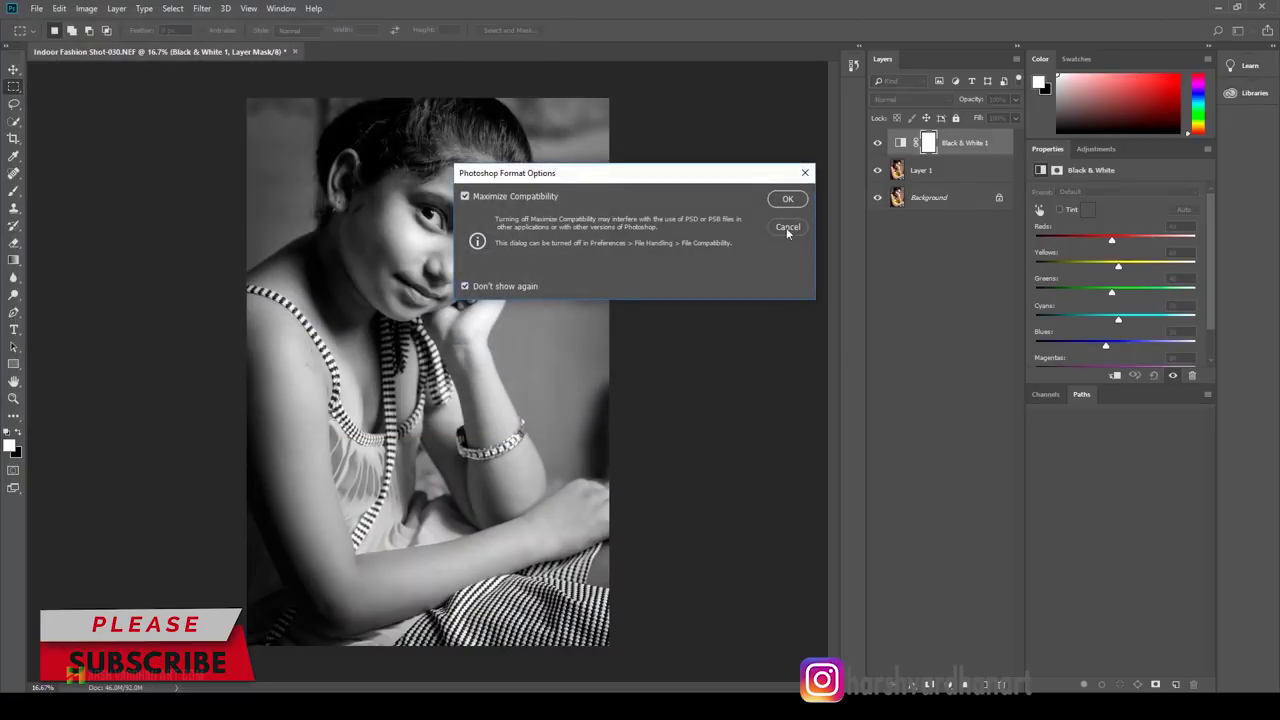
left_click(788, 199)
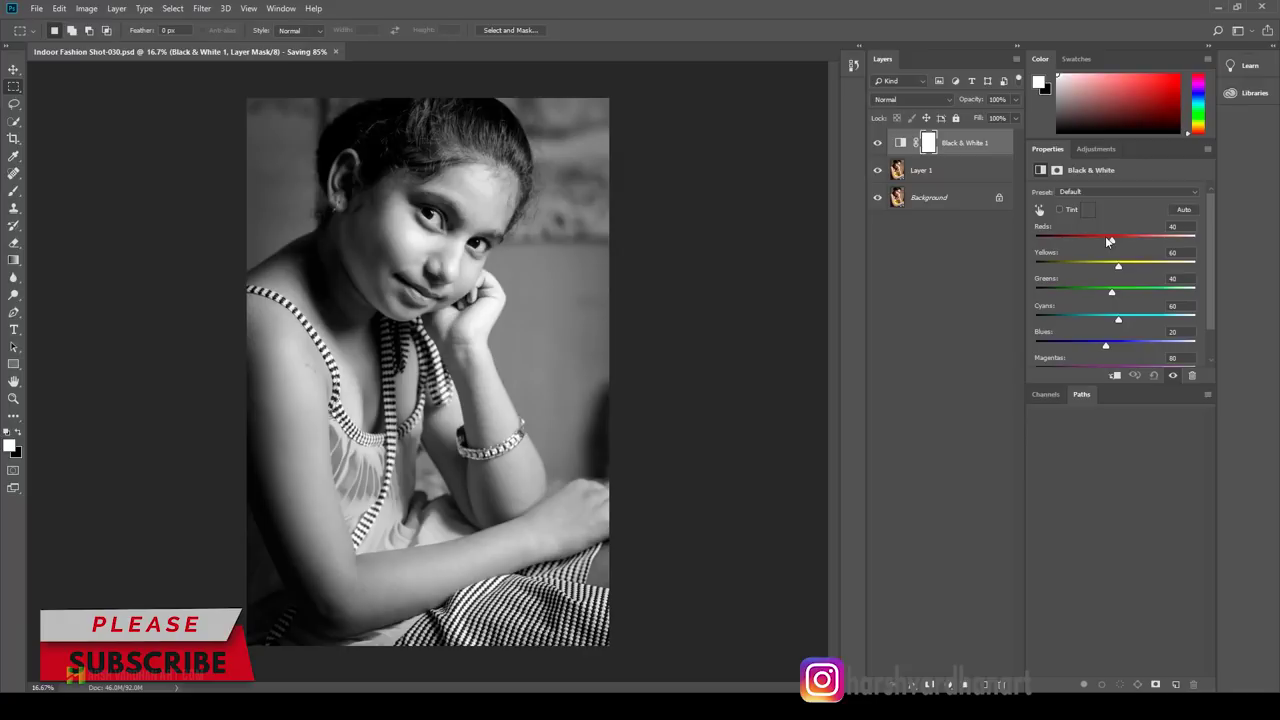
left_click(1129, 194)
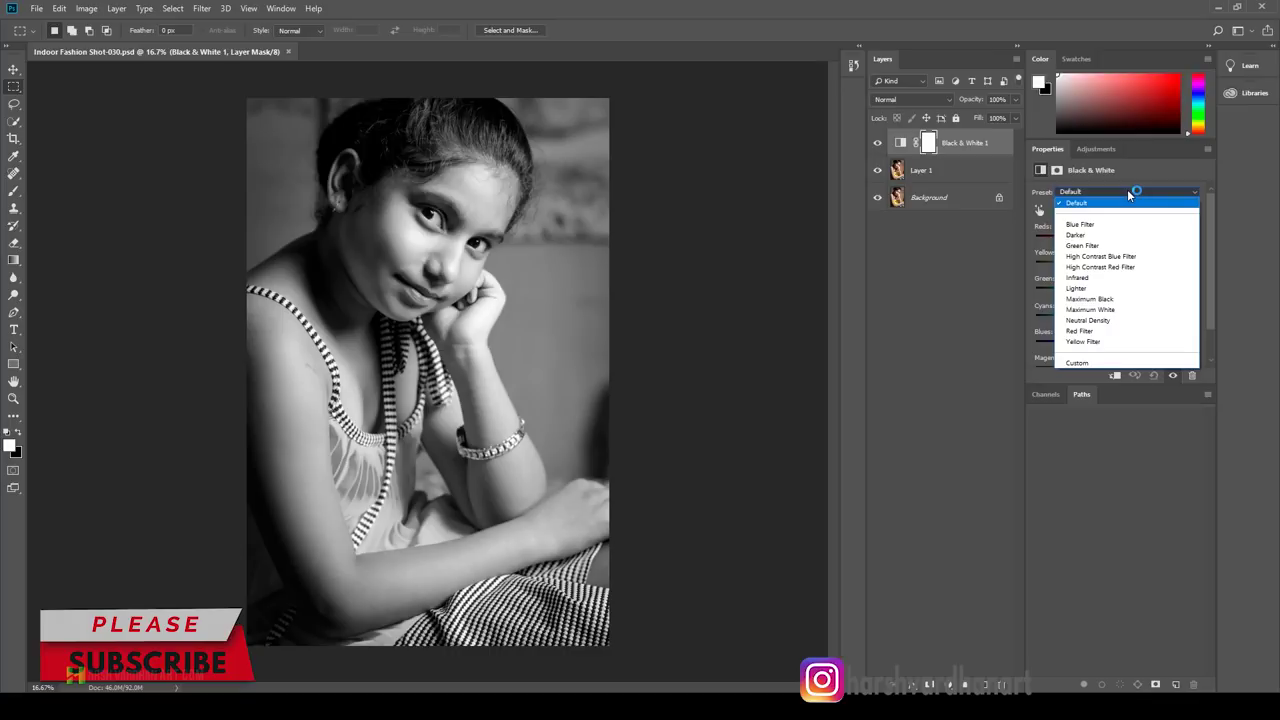
Step: Try Blue Filter, Darker, Green Filter, High Contrast Red and Infrared Black & White presets, then step back up
key("super+plus")
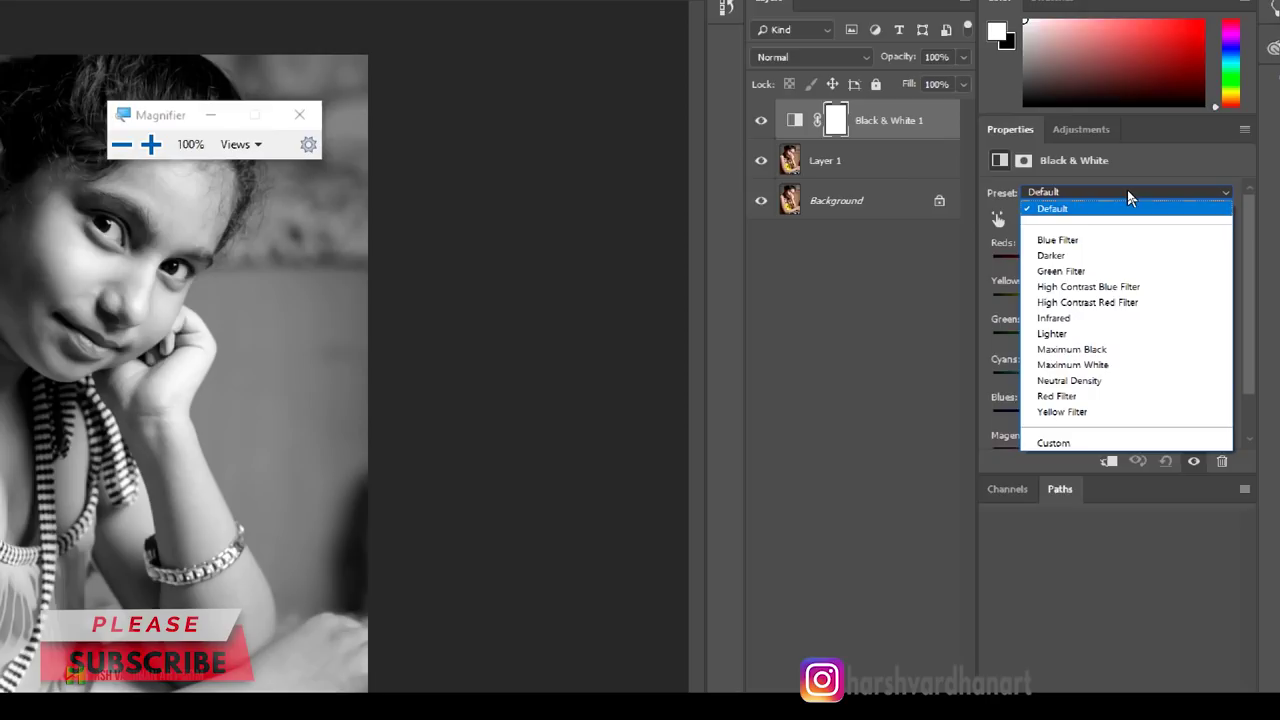
key("super+minus")
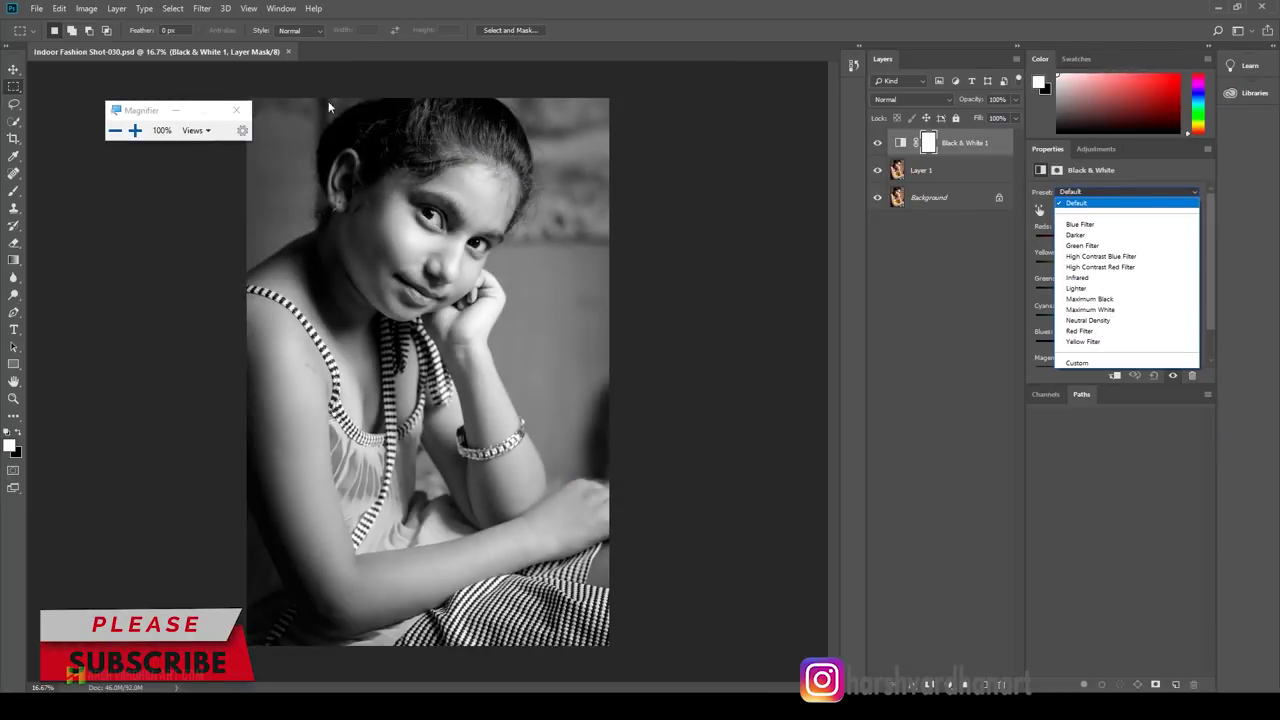
left_click(184, 114)
left_click(1150, 191)
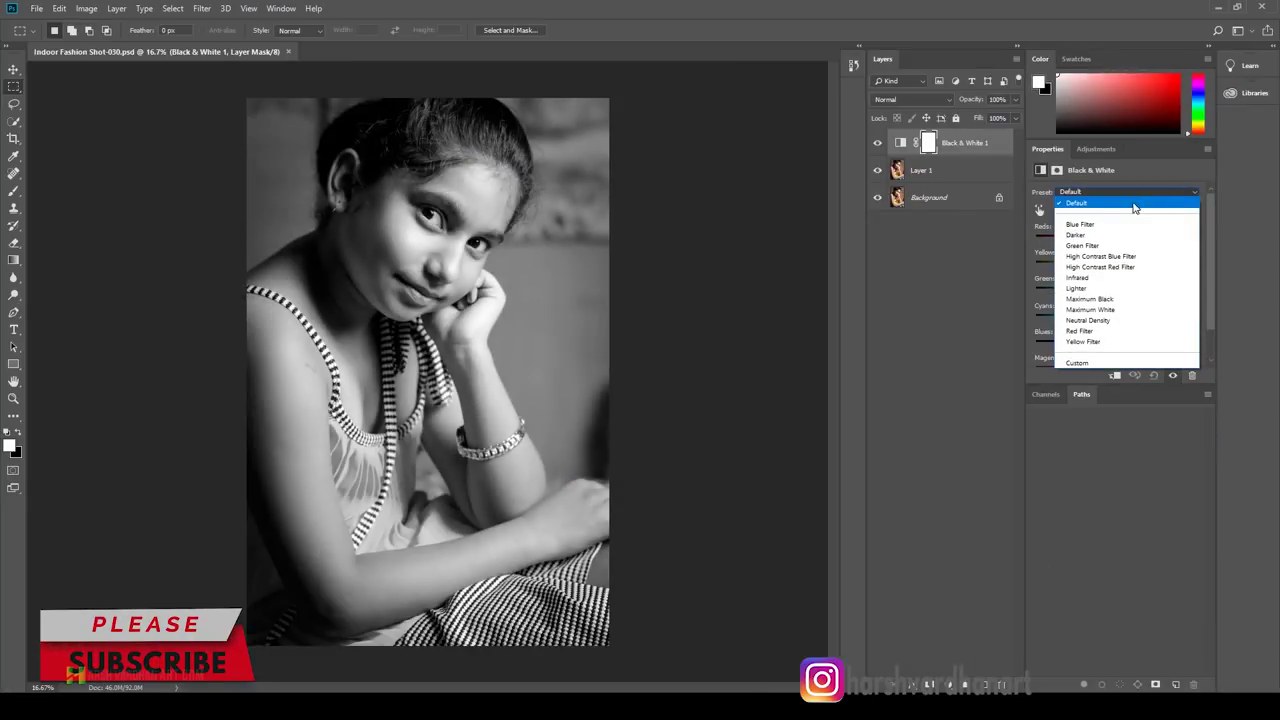
left_click(1116, 222)
key("Down")
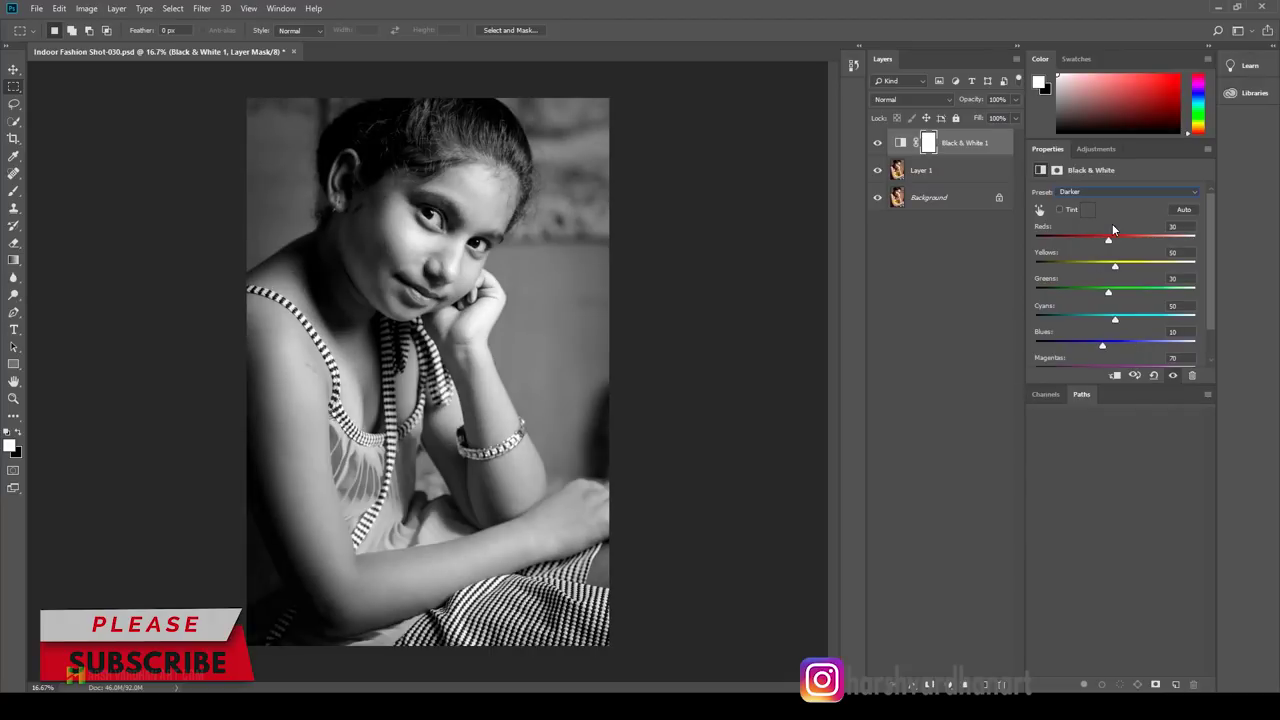
key("Down")
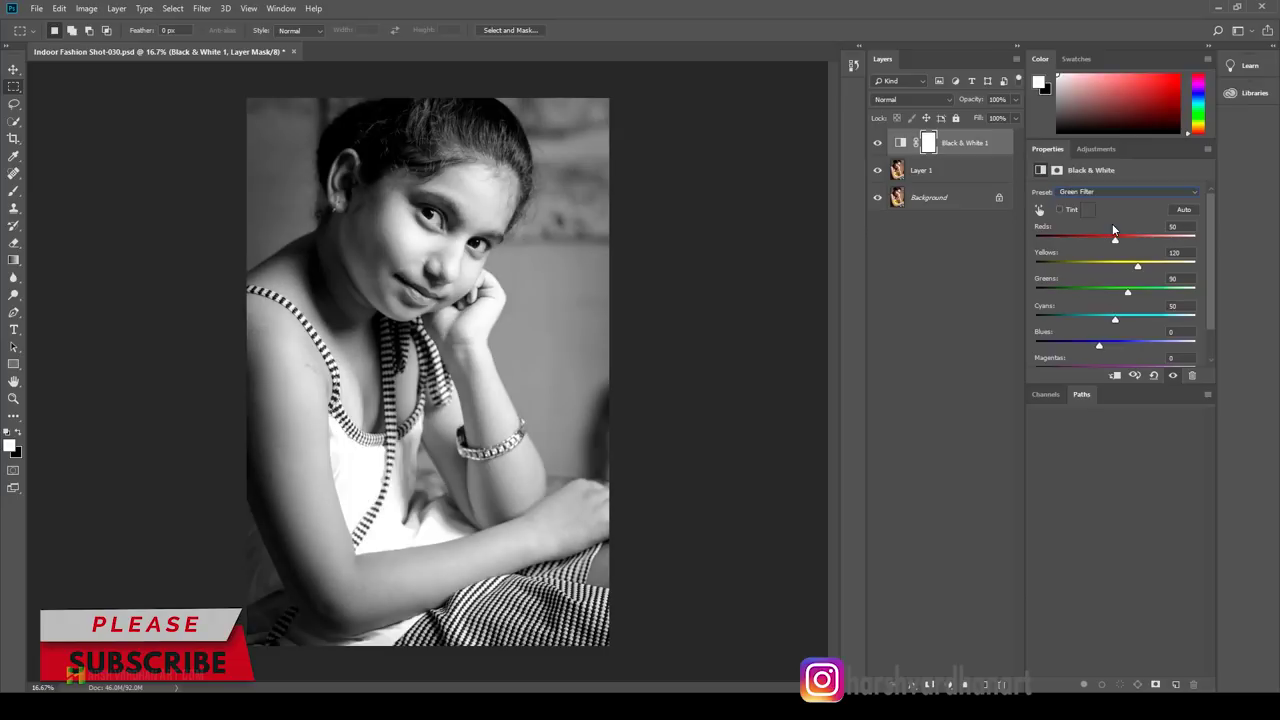
key("Down")
key("Down")
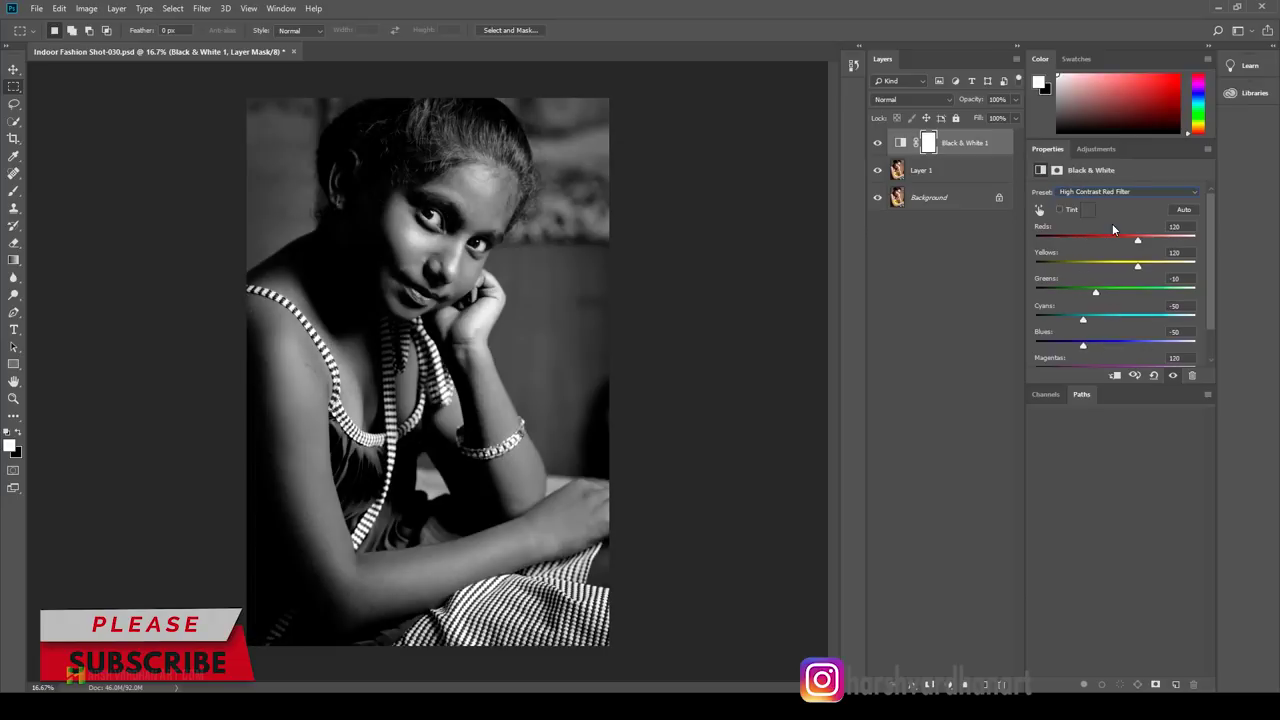
key("Down")
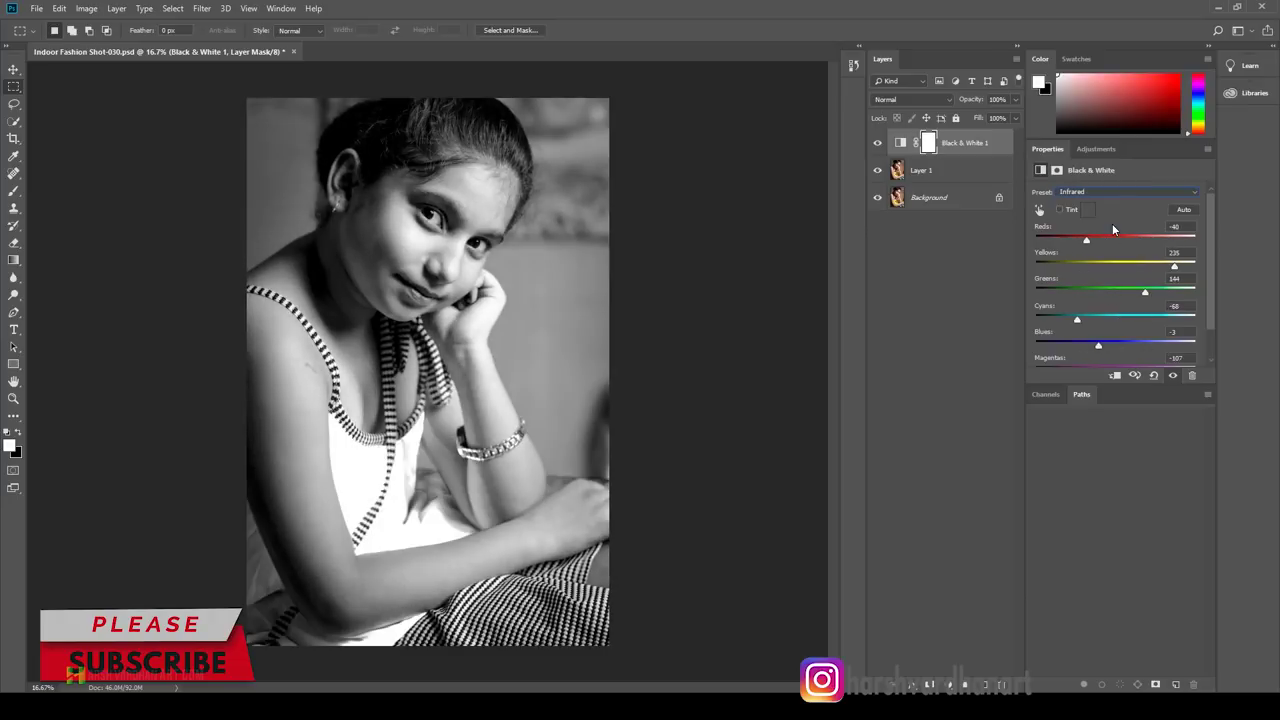
key("Up")
key("Up")
key("Up")
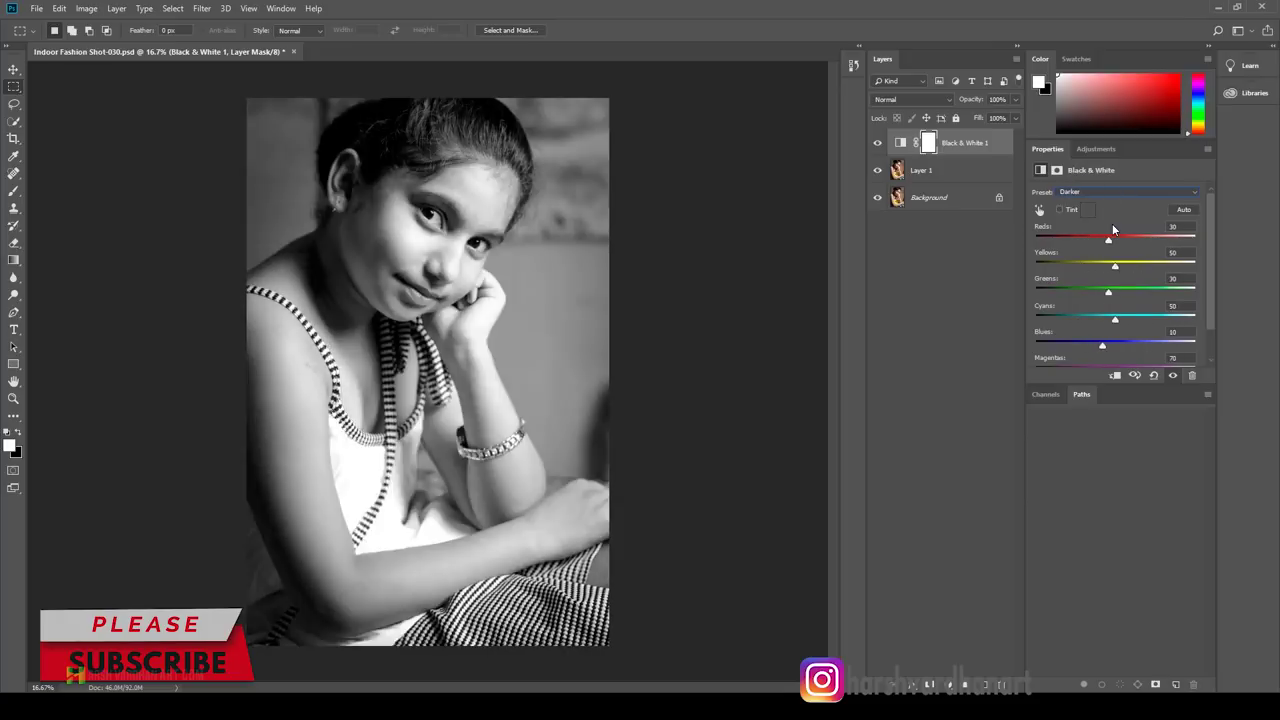
key("Up")
key("Up")
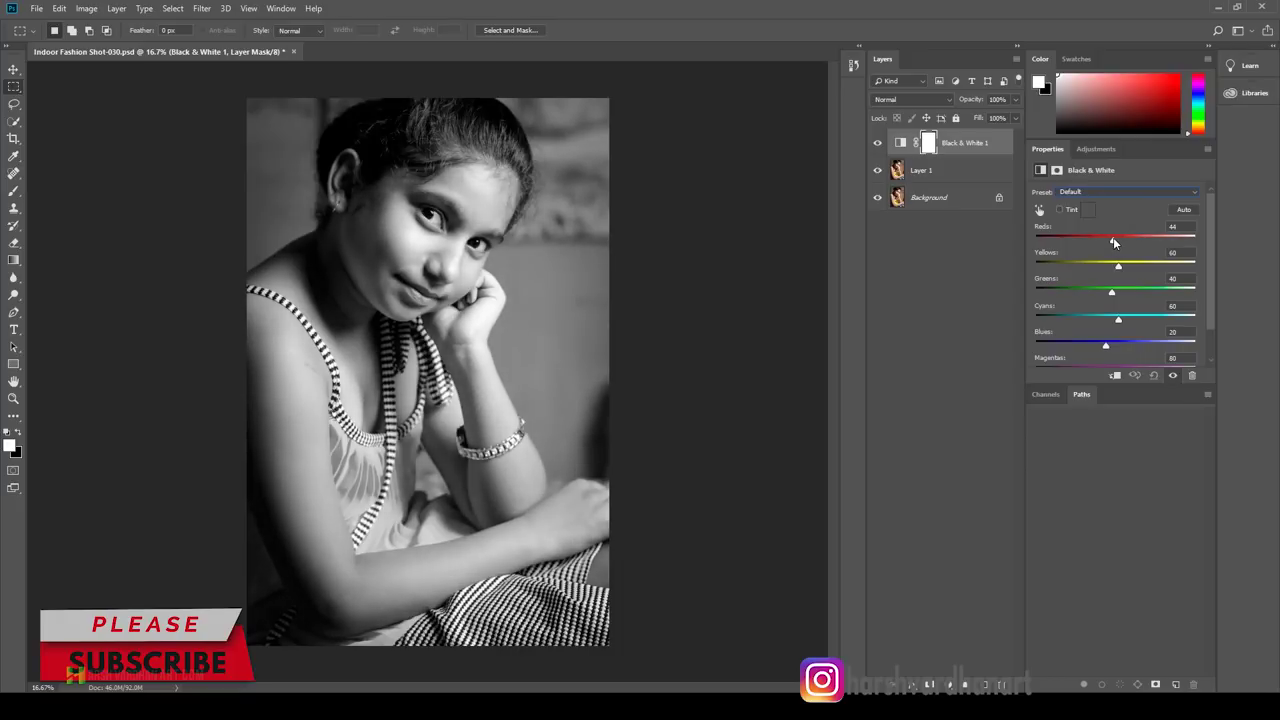
Step: Fine-tune the Black & White sliders, lowering Yellows to 25 and raising Reds to 56
left_click(1113, 237)
left_click_drag(1119, 266, 1107, 266)
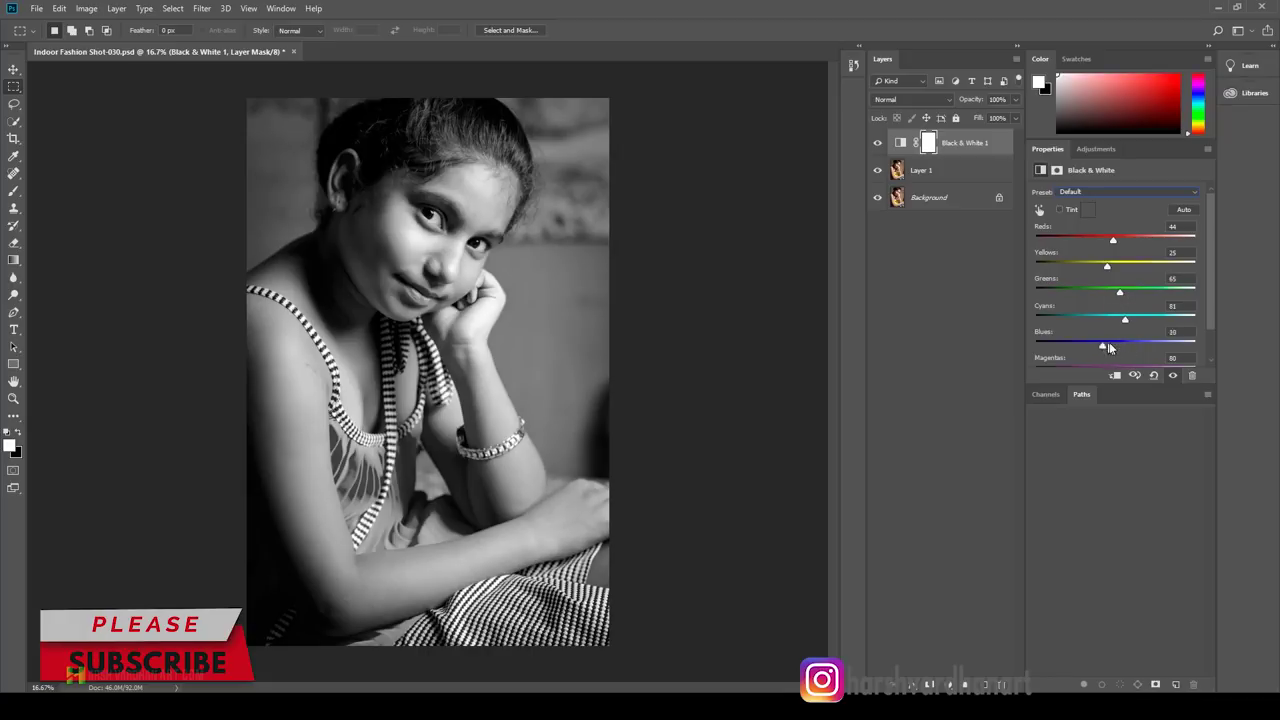
left_click_drag(1105, 348, 1111, 348)
scroll(1214, 350, "down", 1)
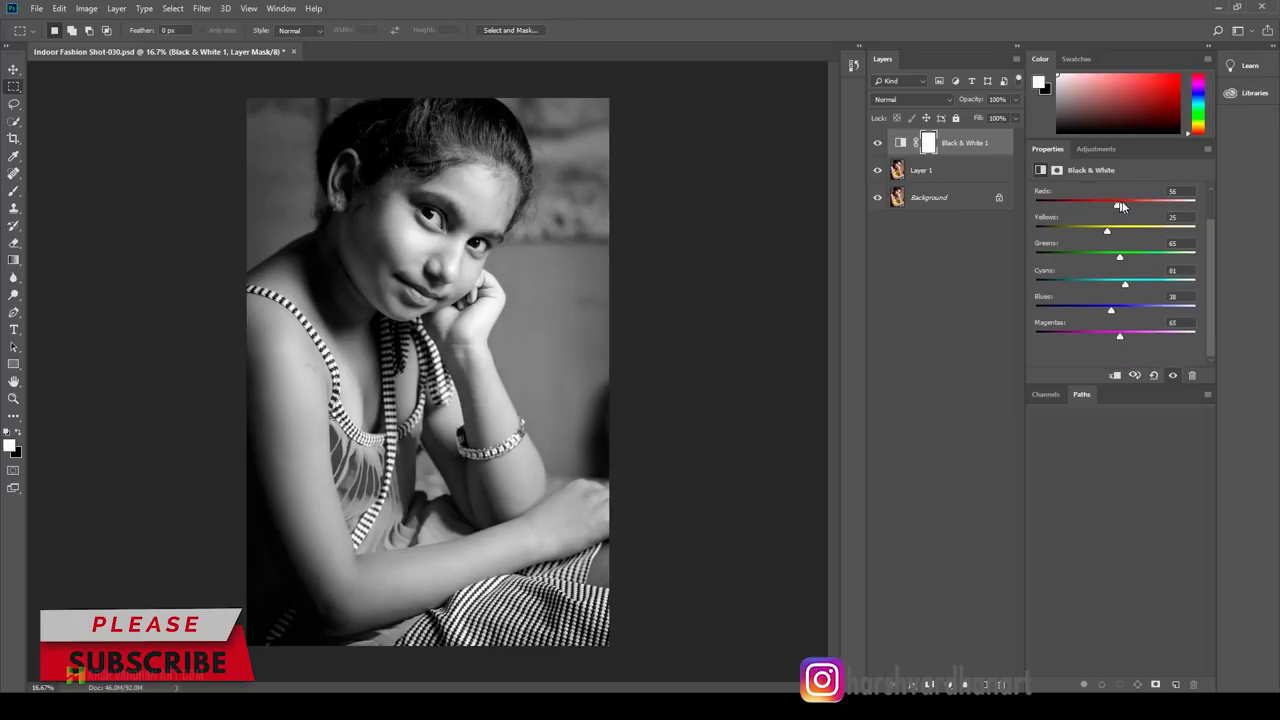
left_click_drag(1121, 205, 1118, 205)
Step: Add a Curves layer pulling highlights and midtones down heavily, and select its layer mask
left_click(1096, 150)
left_click(1094, 179)
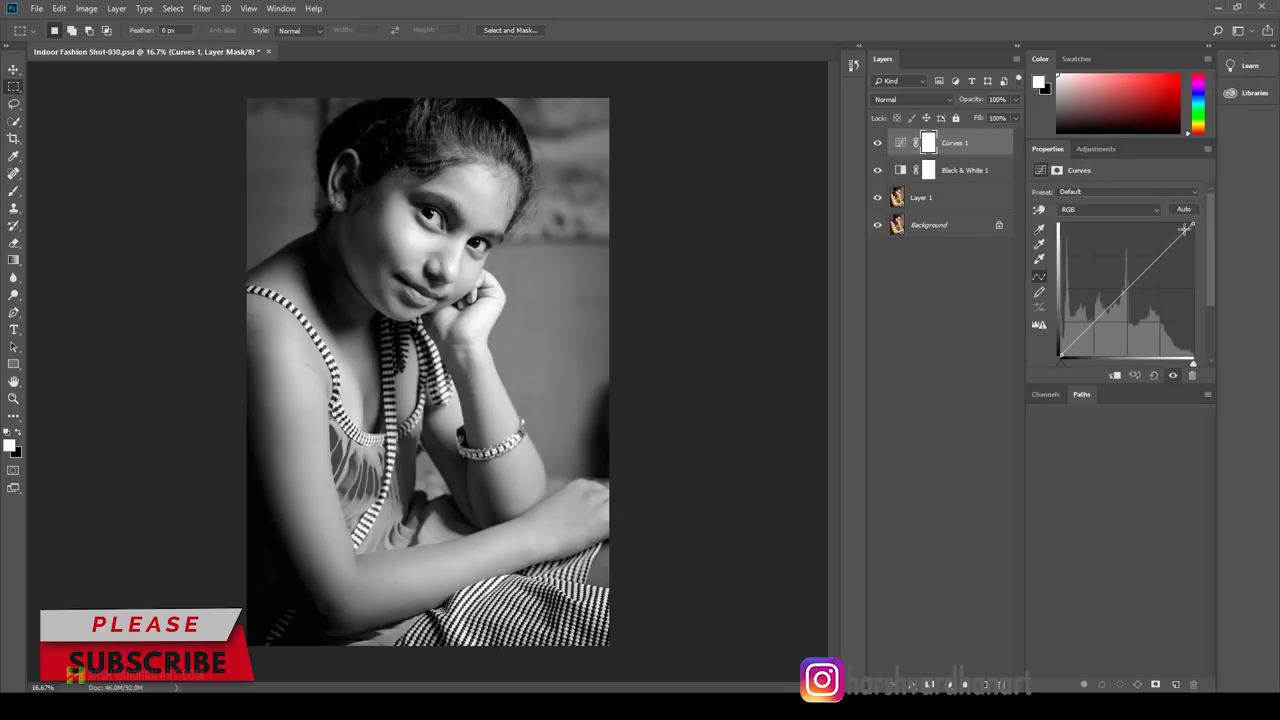
left_click_drag(1193, 223, 1209, 299)
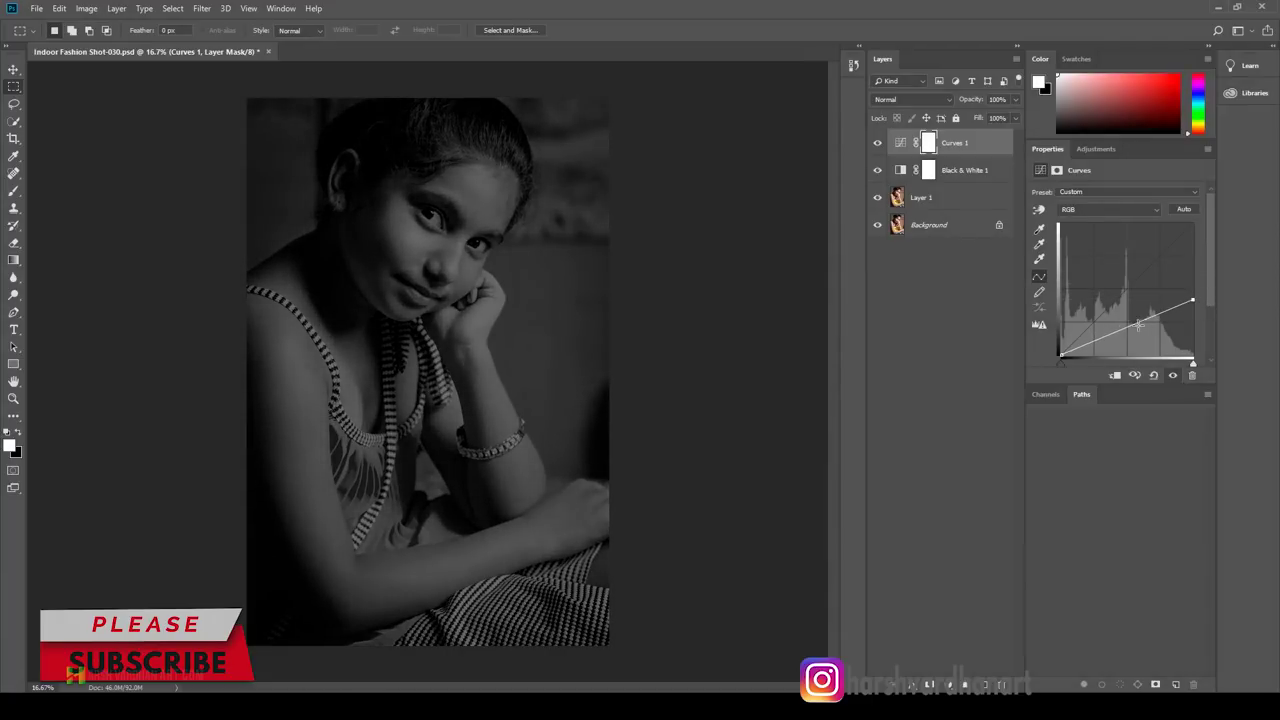
left_click_drag(1118, 331, 1127, 349)
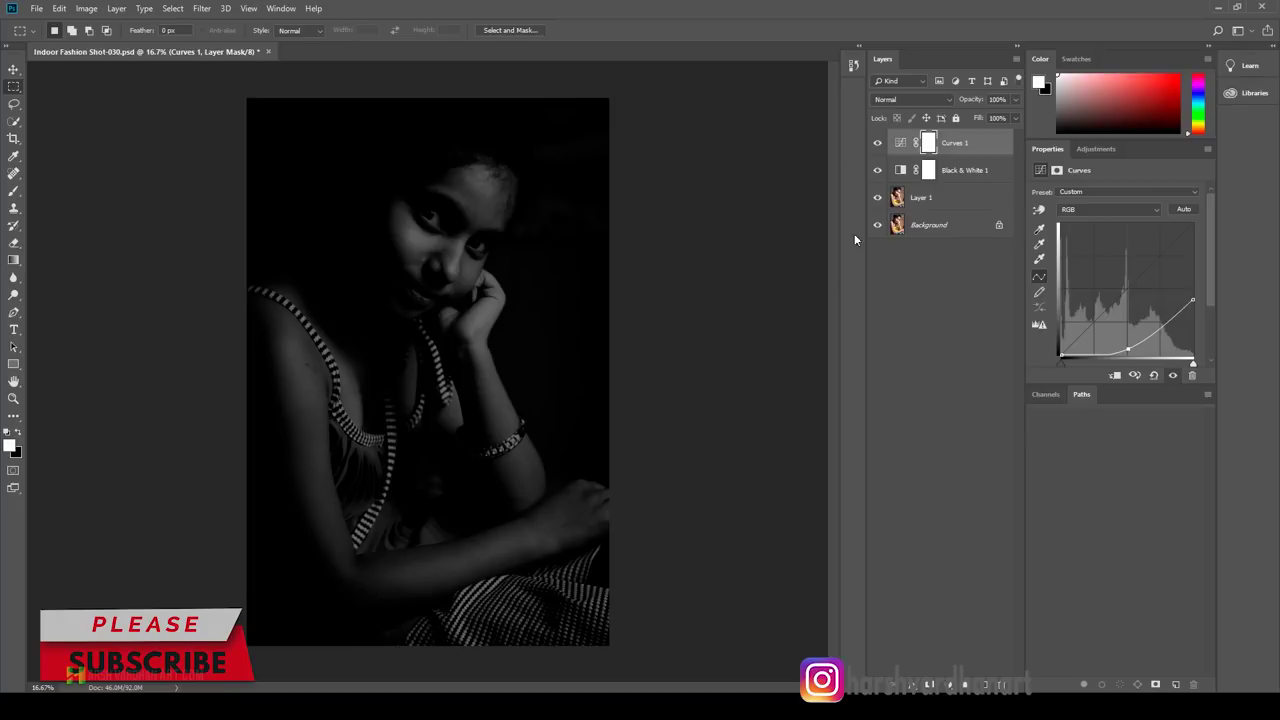
left_click(929, 145)
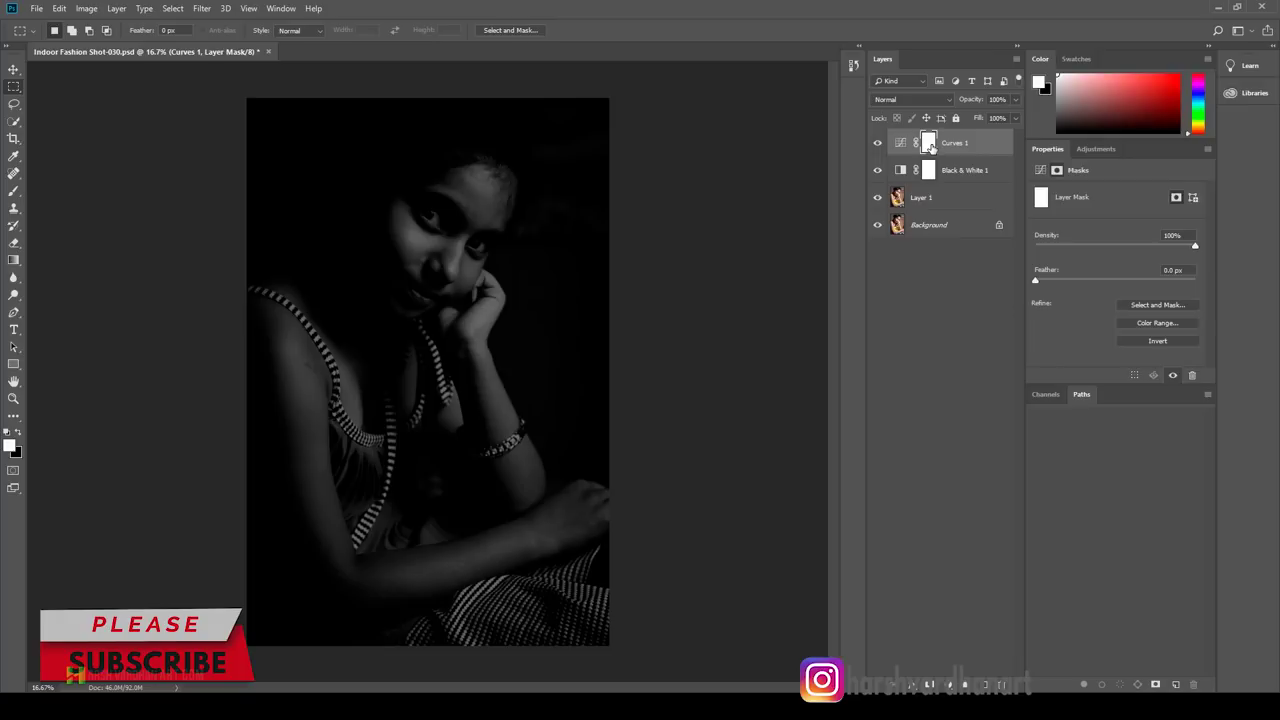
Step: Set up a black Brush at 50% opacity, enlarged toward size 800
left_click(14, 192)
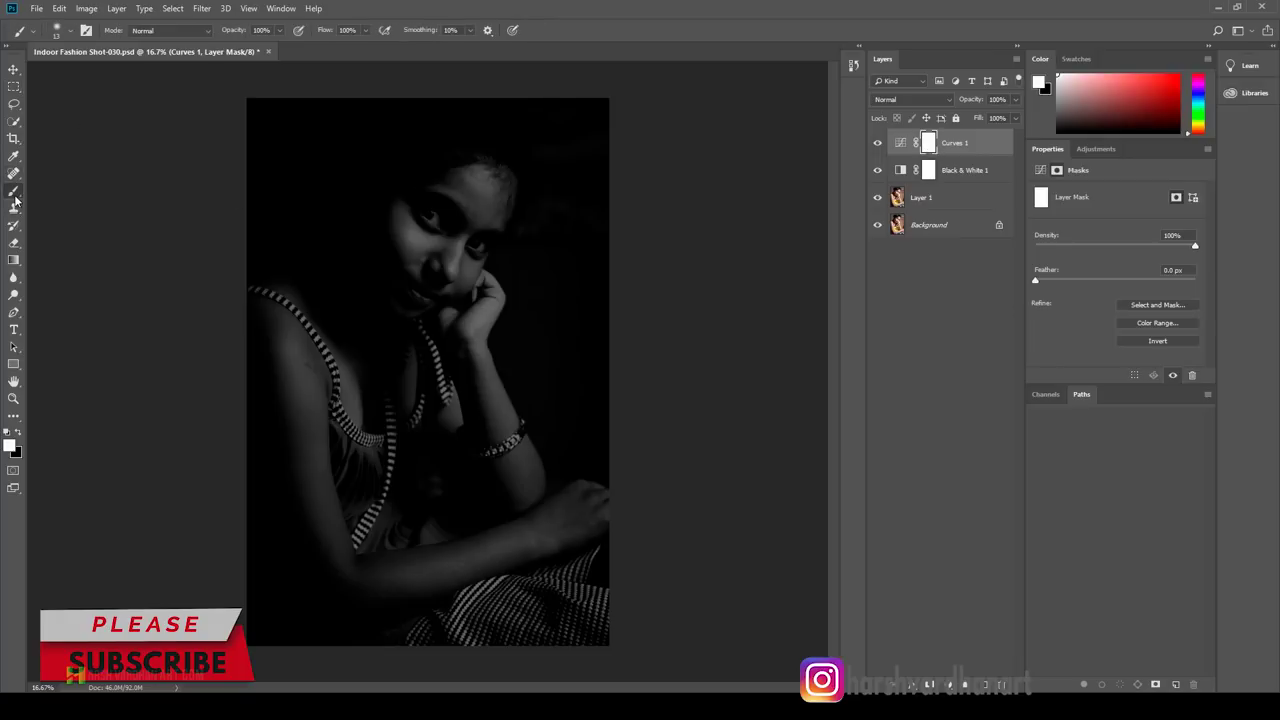
left_click(70, 33)
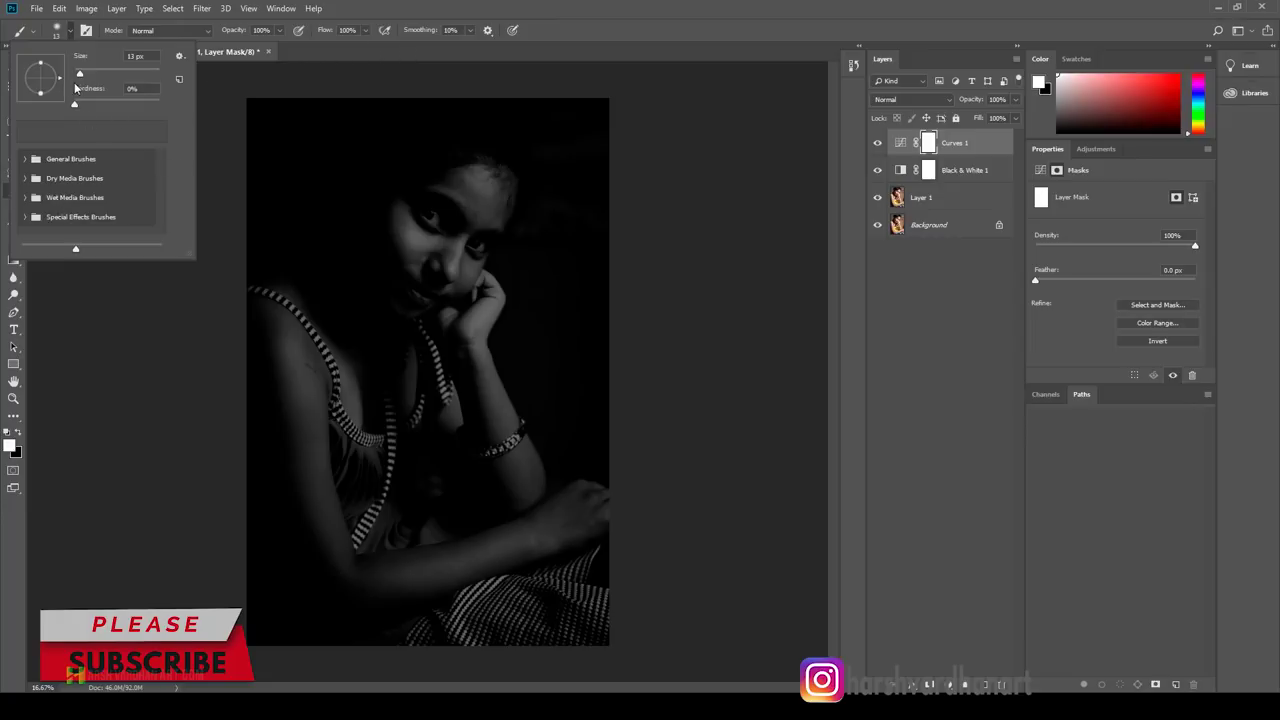
left_click(257, 56)
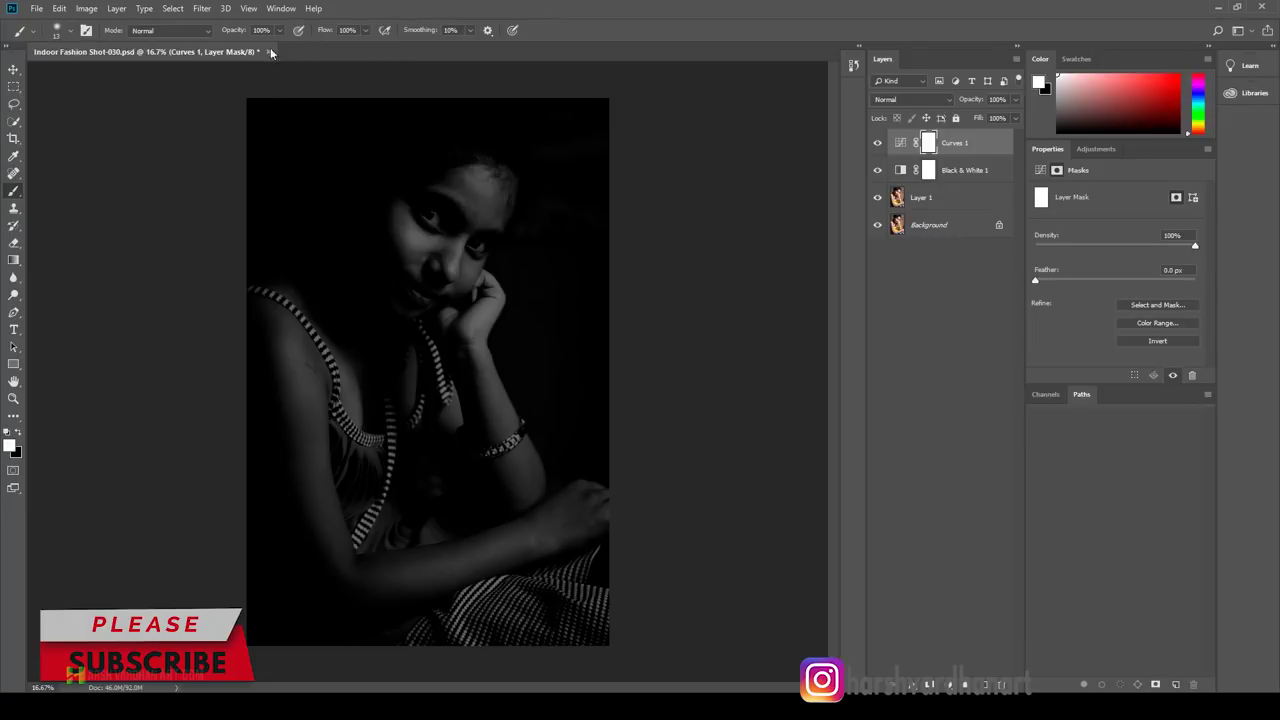
key("5")
left_click(17, 434)
key("bracketright")
key("bracketright")
key("bracketright")
key("bracketright")
key("bracketright")
key("bracketright")
key("bracketright")
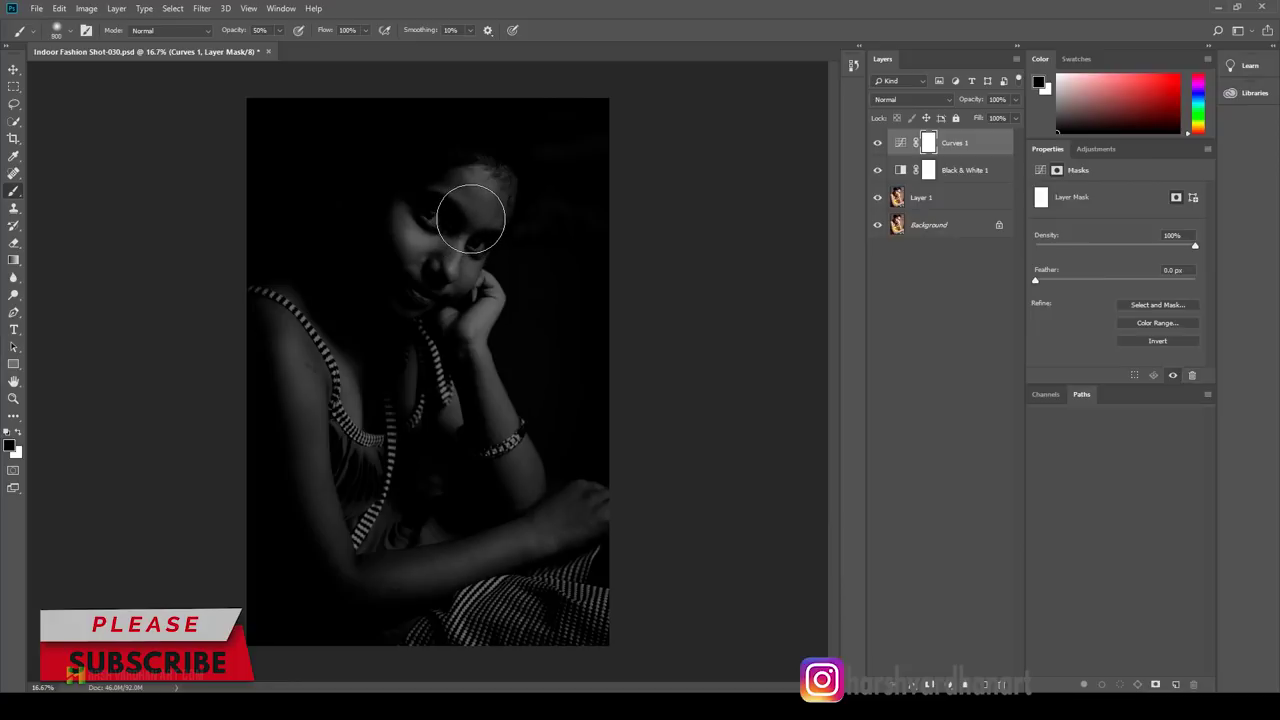
key("bracketright")
key("bracketright")
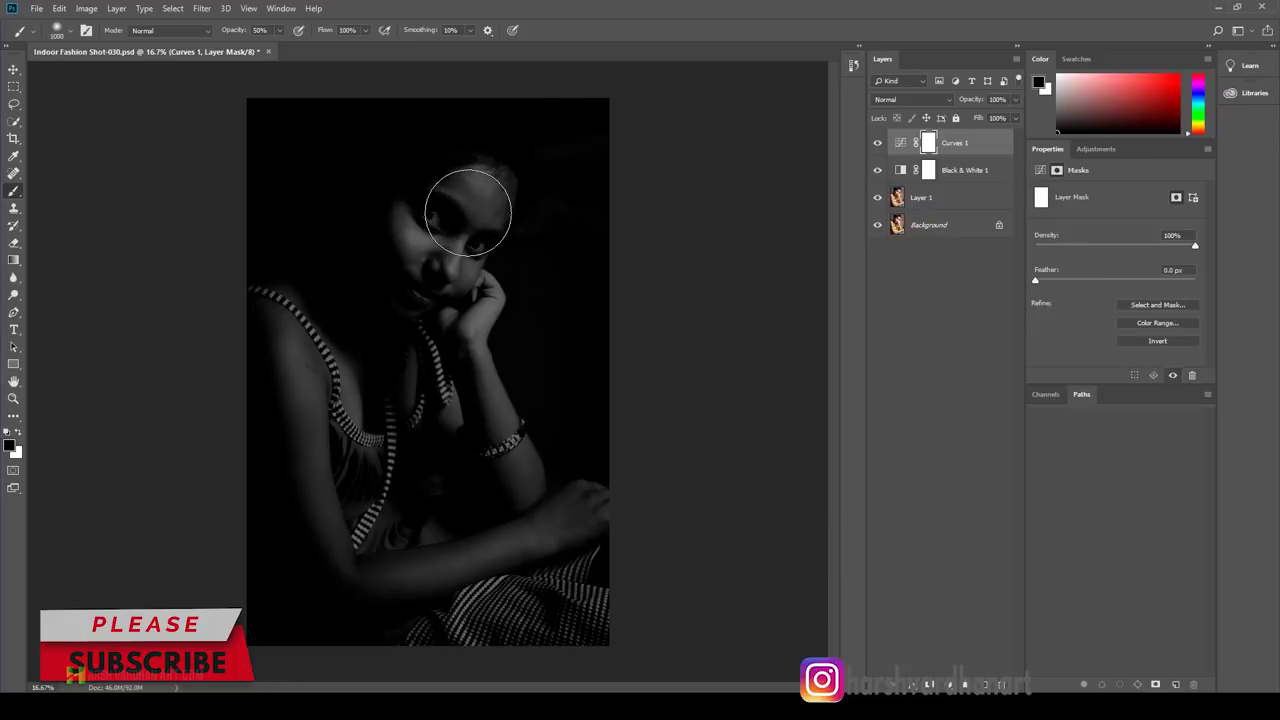
Step: Paint black on the Curves mask over the face, chin and forehead, shrinking the brush from 1000 to 500
key("bracketright")
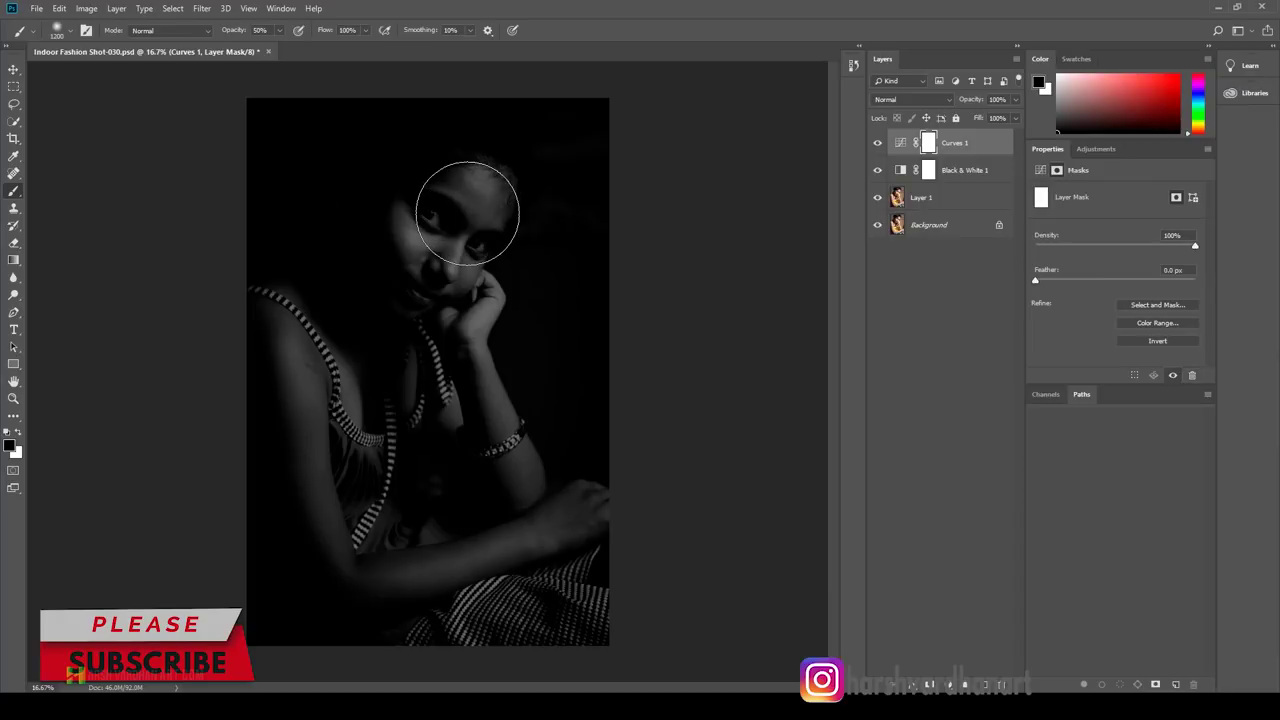
key("bracketleft")
mouse_move(451, 205)
left_mouse_down()
mouse_move(413, 295)
mouse_move(385, 263)
left_mouse_up()
key("bracketleft")
key("bracketleft")
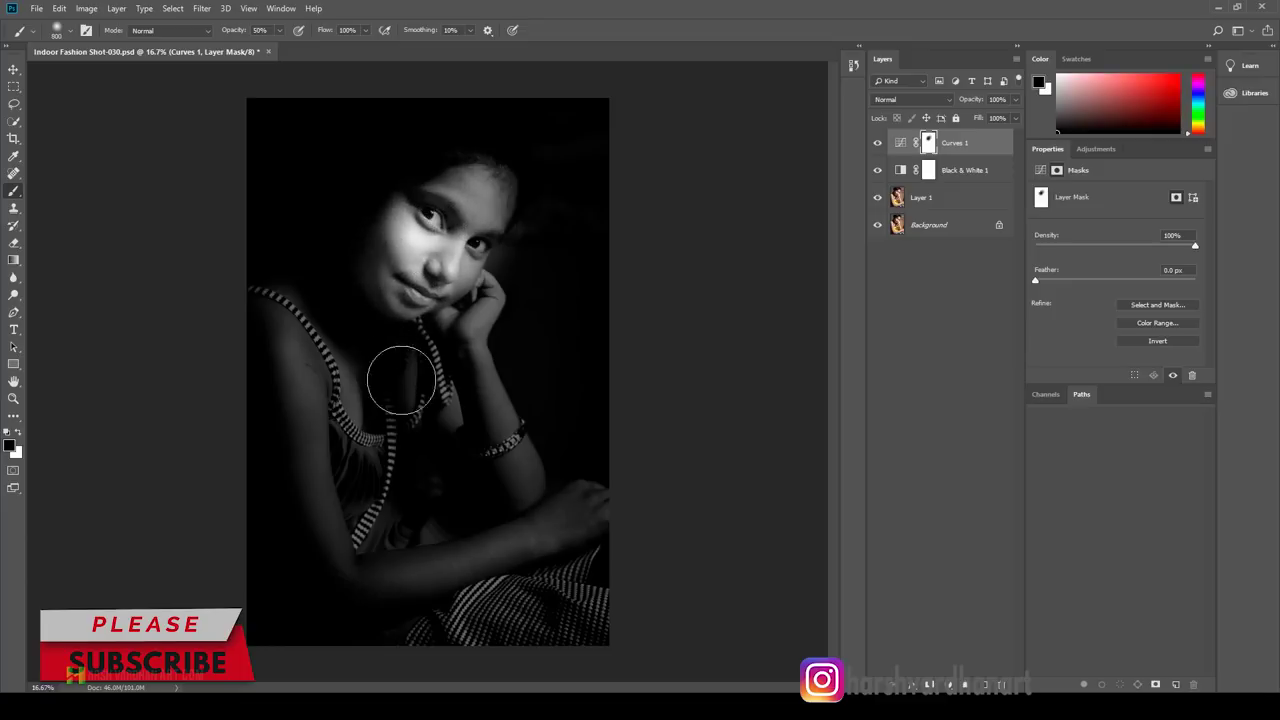
key("bracketleft")
key("bracketleft")
key("bracketleft")
mouse_move(397, 351)
left_mouse_down()
mouse_move(436, 293)
mouse_move(478, 378)
left_mouse_up()
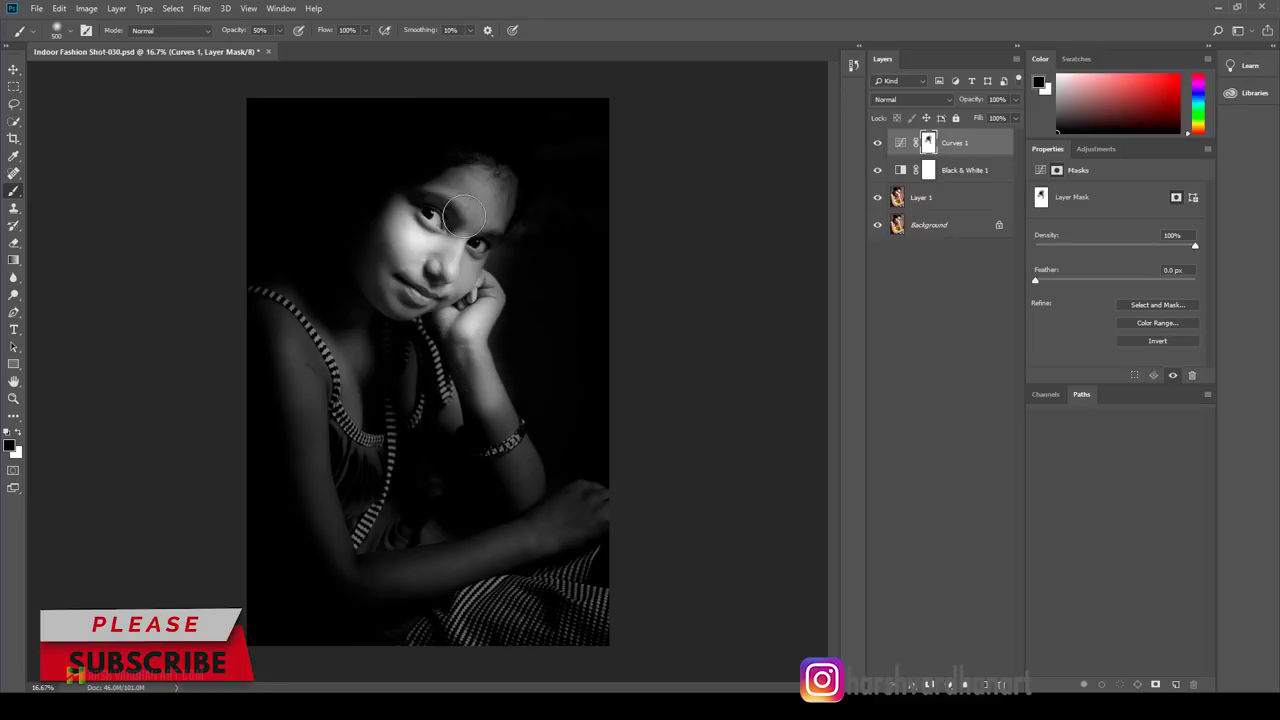
left_click_drag(455, 214, 456, 188)
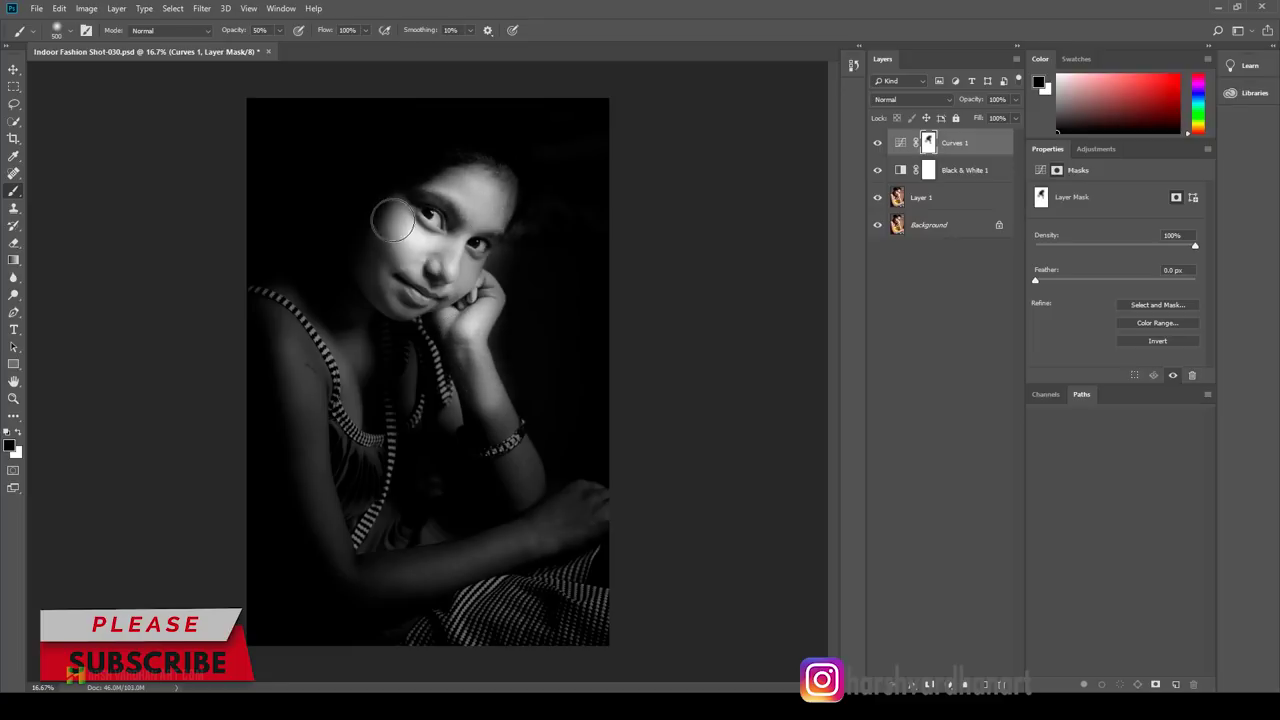
Step: Brighten the left shoulder, arm and top-of-head hair through the mask with 400-600 brushes
key("bracketleft")
mouse_move(275, 329)
left_mouse_down()
mouse_move(289, 423)
mouse_move(286, 343)
mouse_move(310, 350)
mouse_move(320, 385)
mouse_move(300, 300)
mouse_move(370, 415)
mouse_move(300, 470)
mouse_move(560, 560)
mouse_move(403, 258)
mouse_move(300, 520)
mouse_move(429, 614)
mouse_move(476, 560)
left_mouse_up()
key("bracketleft")
key("bracketright")
key("bracketright")
key("bracketright")
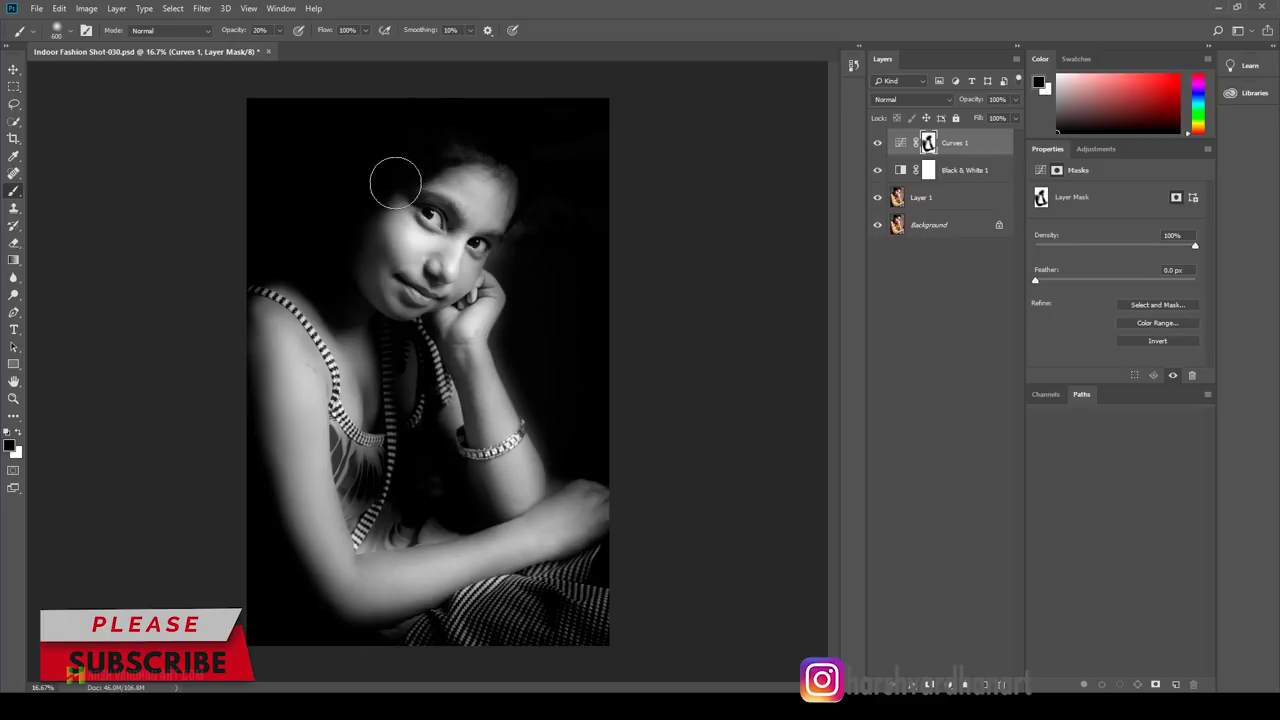
mouse_move(395, 183)
left_mouse_down()
mouse_move(397, 143)
mouse_move(491, 140)
mouse_move(437, 109)
mouse_move(501, 197)
mouse_move(537, 177)
mouse_move(520, 143)
mouse_move(446, 133)
mouse_move(374, 217)
mouse_move(394, 151)
mouse_move(346, 206)
mouse_move(351, 166)
mouse_move(323, 157)
mouse_move(349, 166)
mouse_move(357, 207)
mouse_move(349, 157)
mouse_move(351, 237)
mouse_move(331, 214)
mouse_move(366, 209)
left_mouse_up()
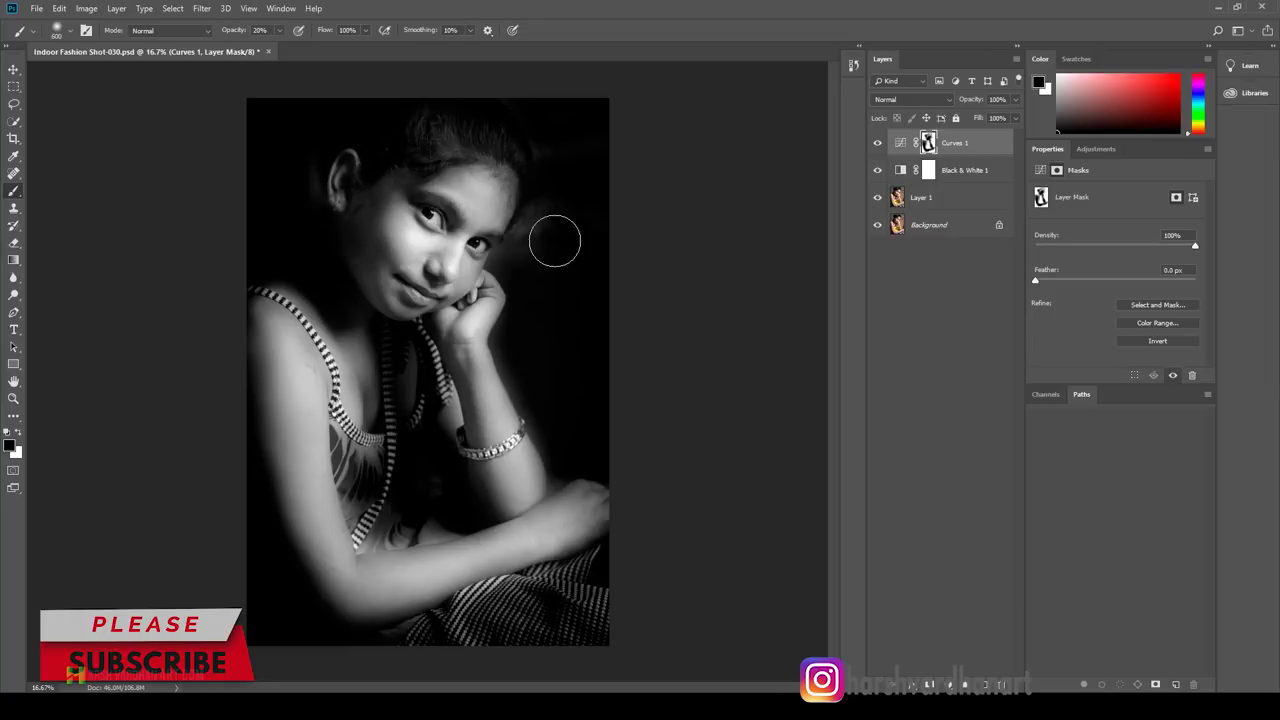
Step: Brighten the upper-right hair edge through the mask with a 500 black brush
key("x")
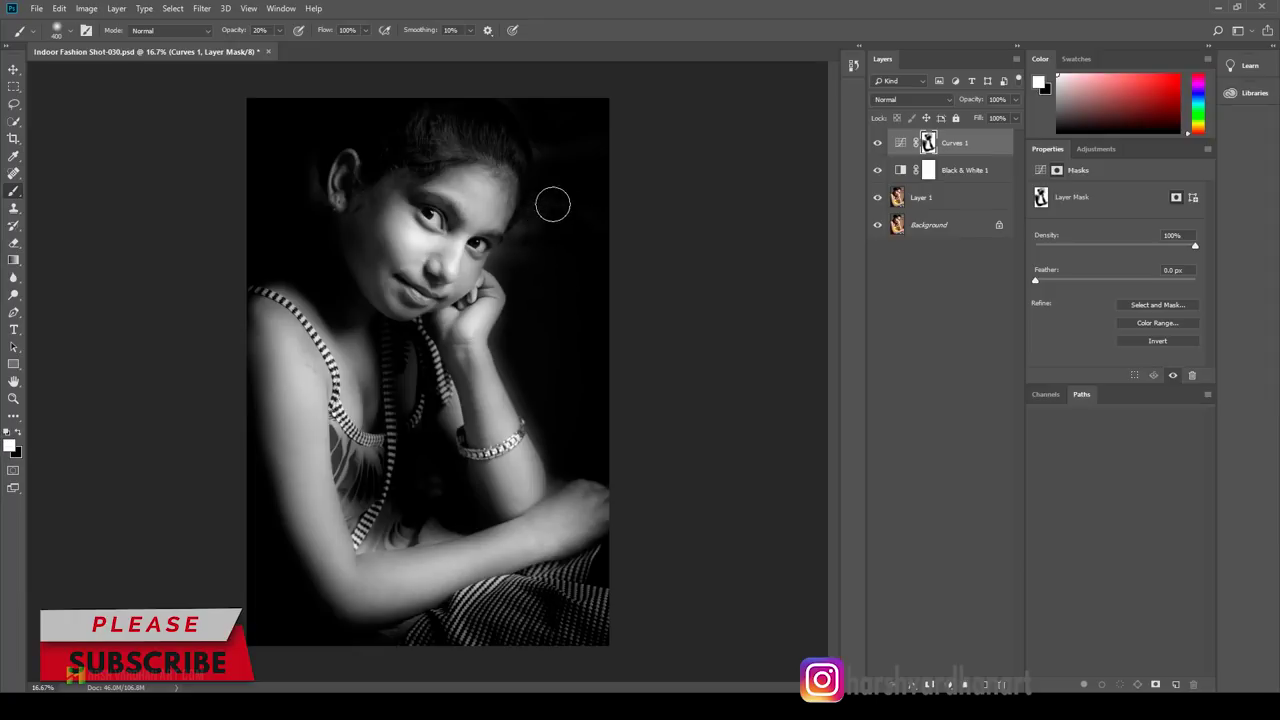
key("bracketleft")
key("bracketleft")
key("bracketleft")
key("bracketleft")
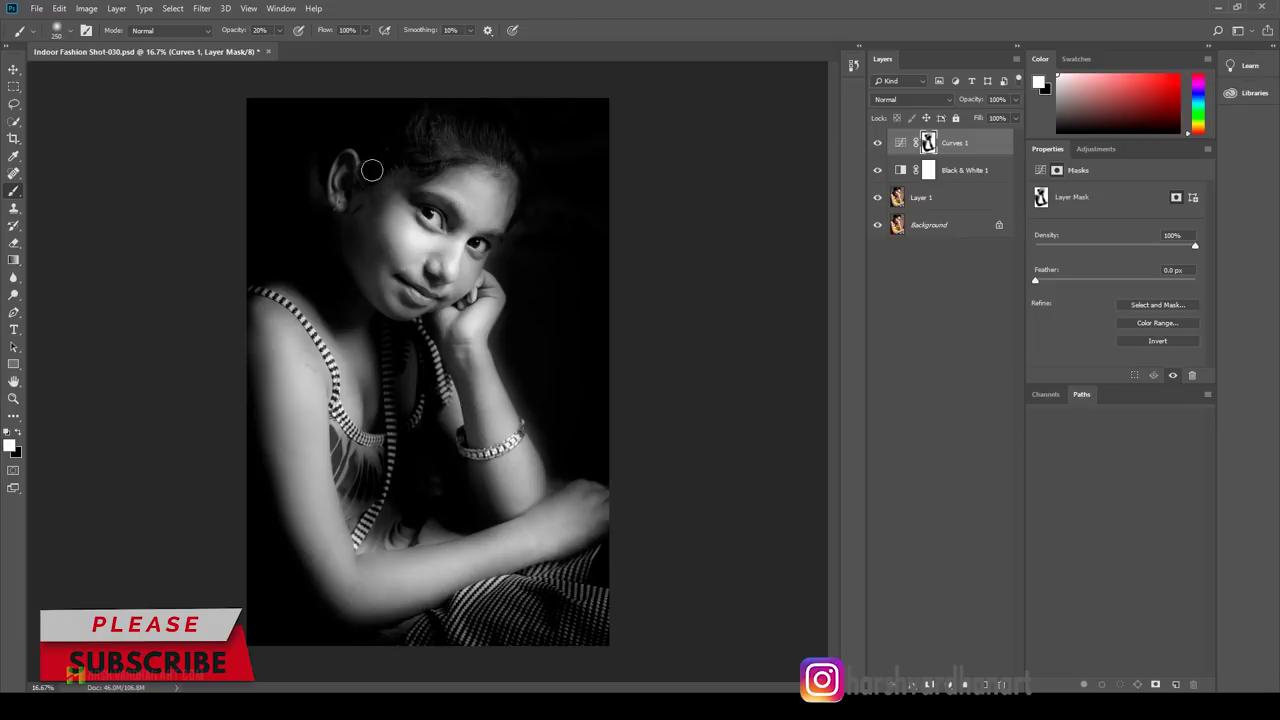
key("bracketright")
key("bracketright")
key("bracketright")
key("x")
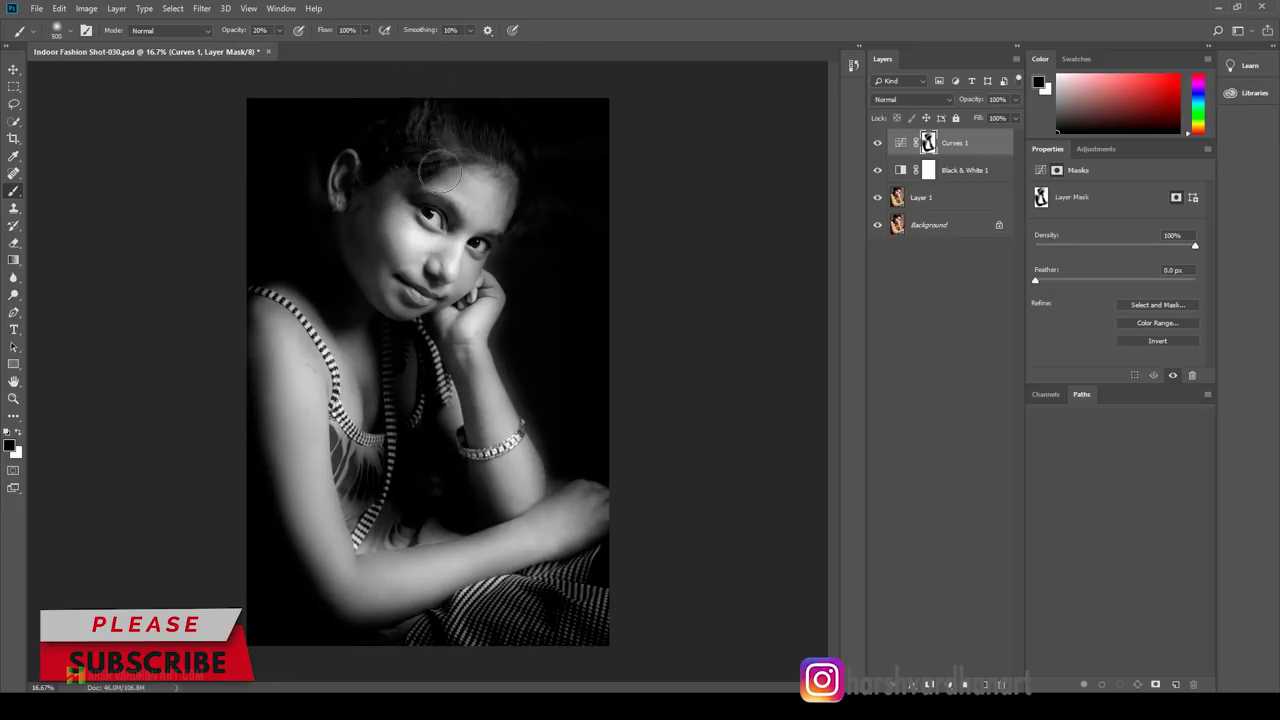
mouse_move(489, 101)
left_mouse_down()
mouse_move(528, 191)
mouse_move(507, 110)
mouse_move(494, 105)
mouse_move(520, 207)
mouse_move(512, 130)
left_mouse_up()
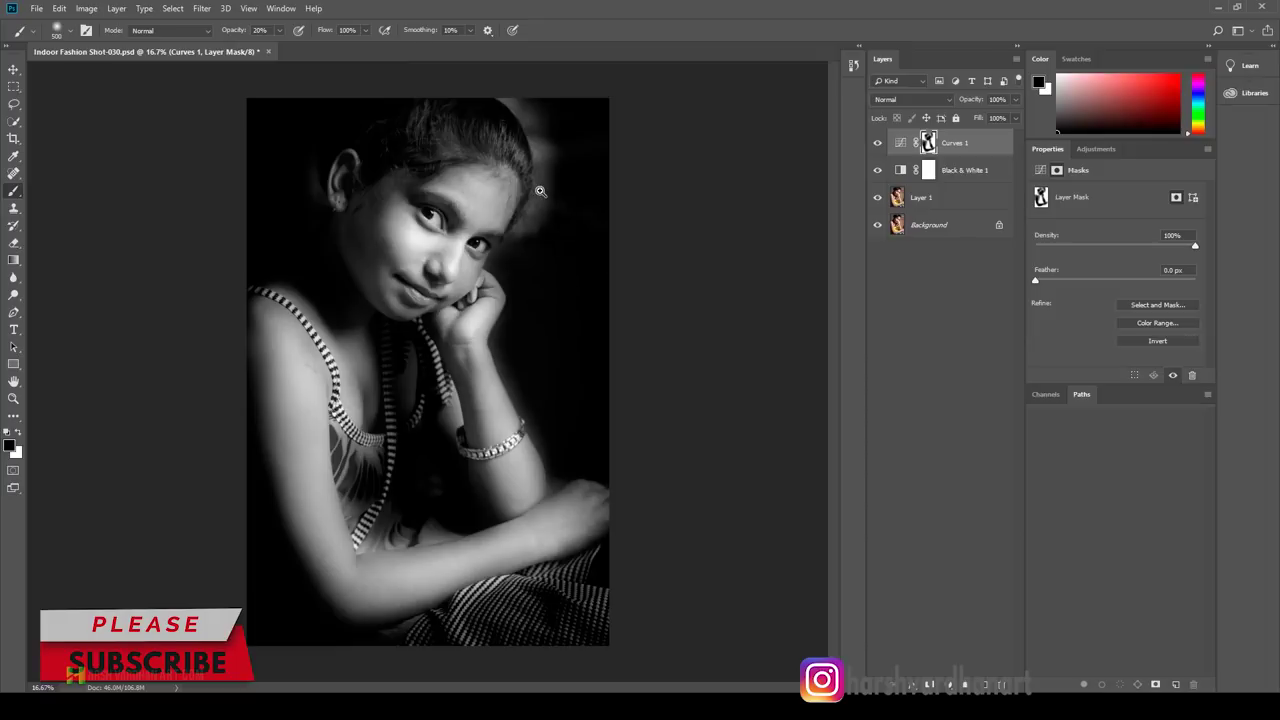
key("ctrl+plus")
key("ctrl+plus")
left_click_drag(543, 191, 391, 286)
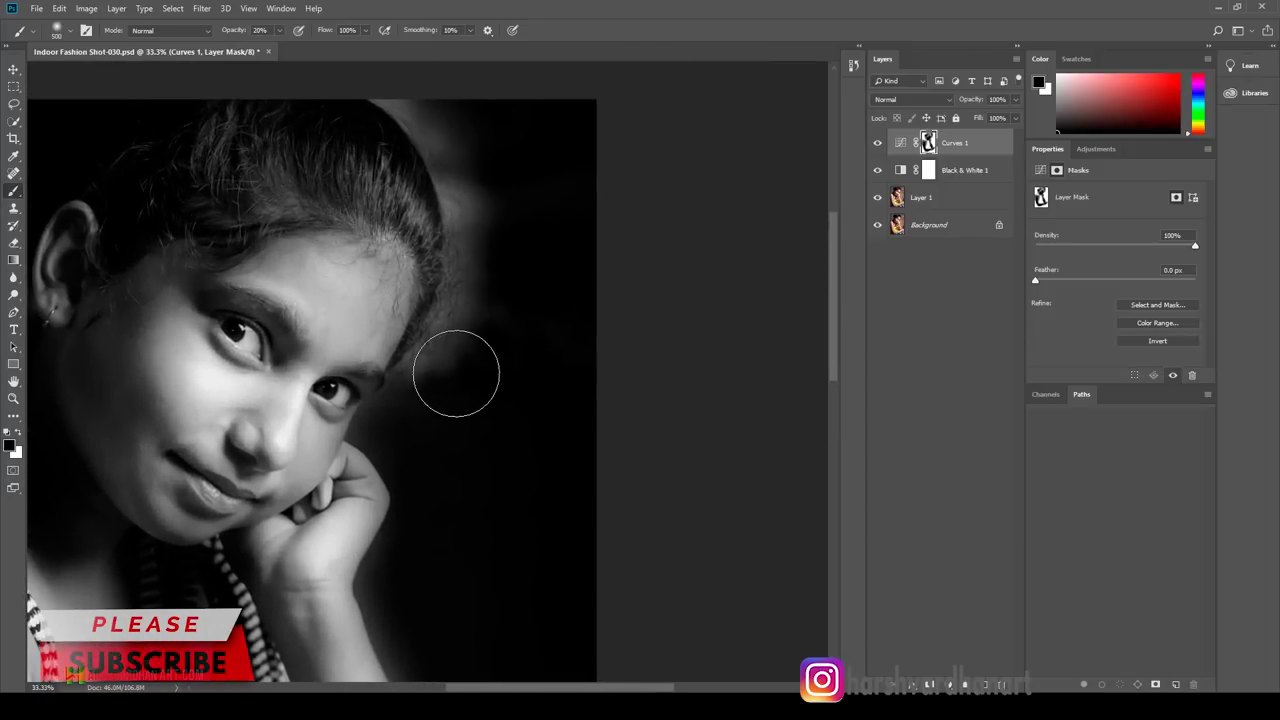
Step: Paint white beside the face to re-darken the background, then fit the whole portrait on screen
key("x")
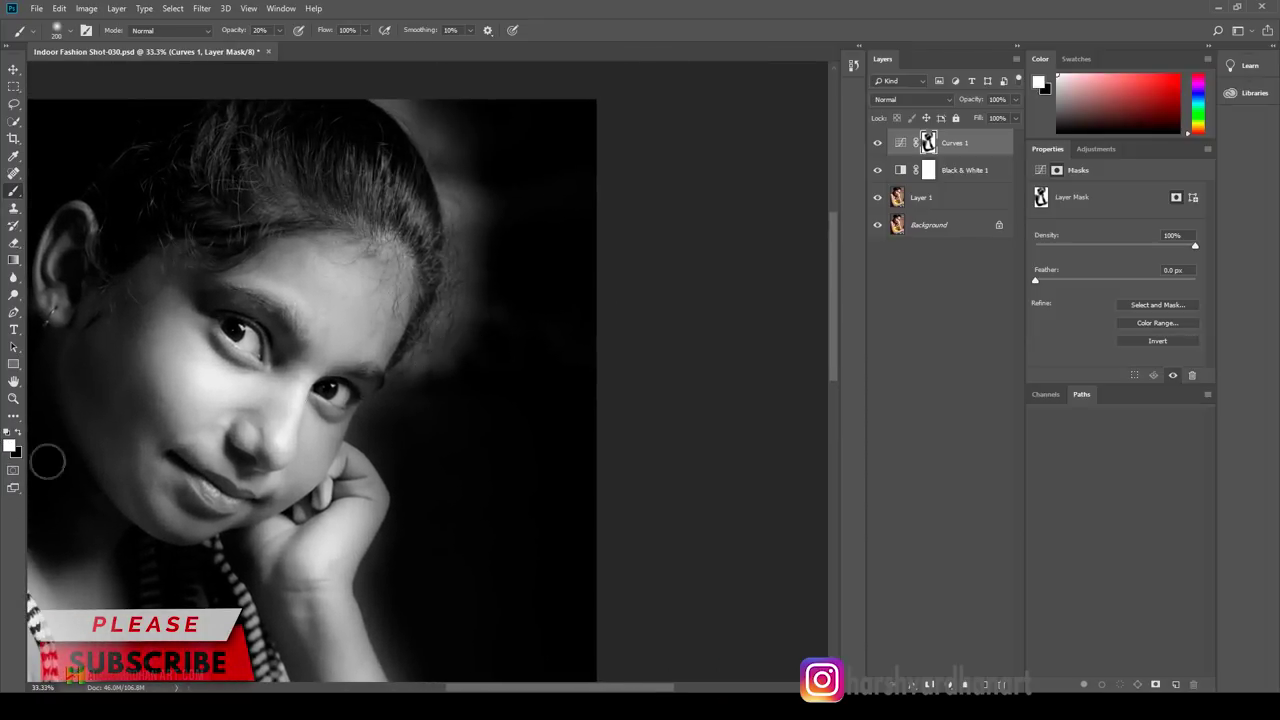
key("bracketleft")
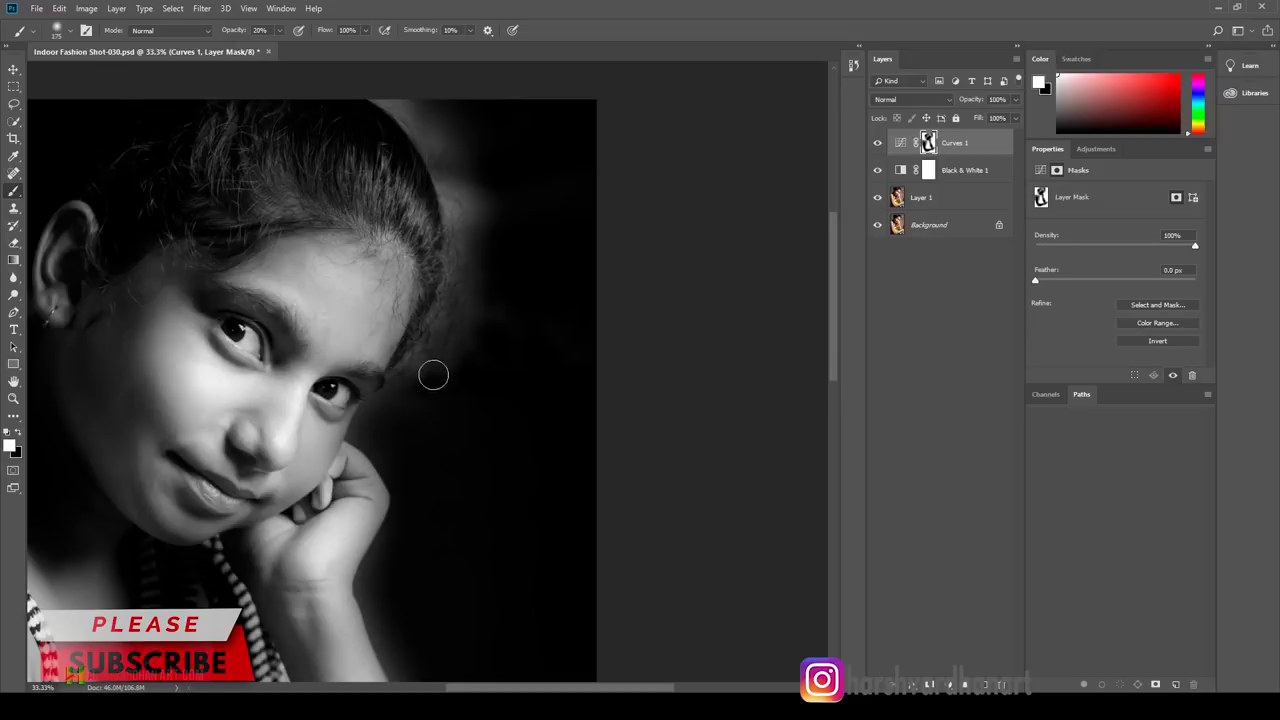
left_click_drag(433, 320, 466, 329)
key("bracketright")
key("bracketright")
key("bracketright")
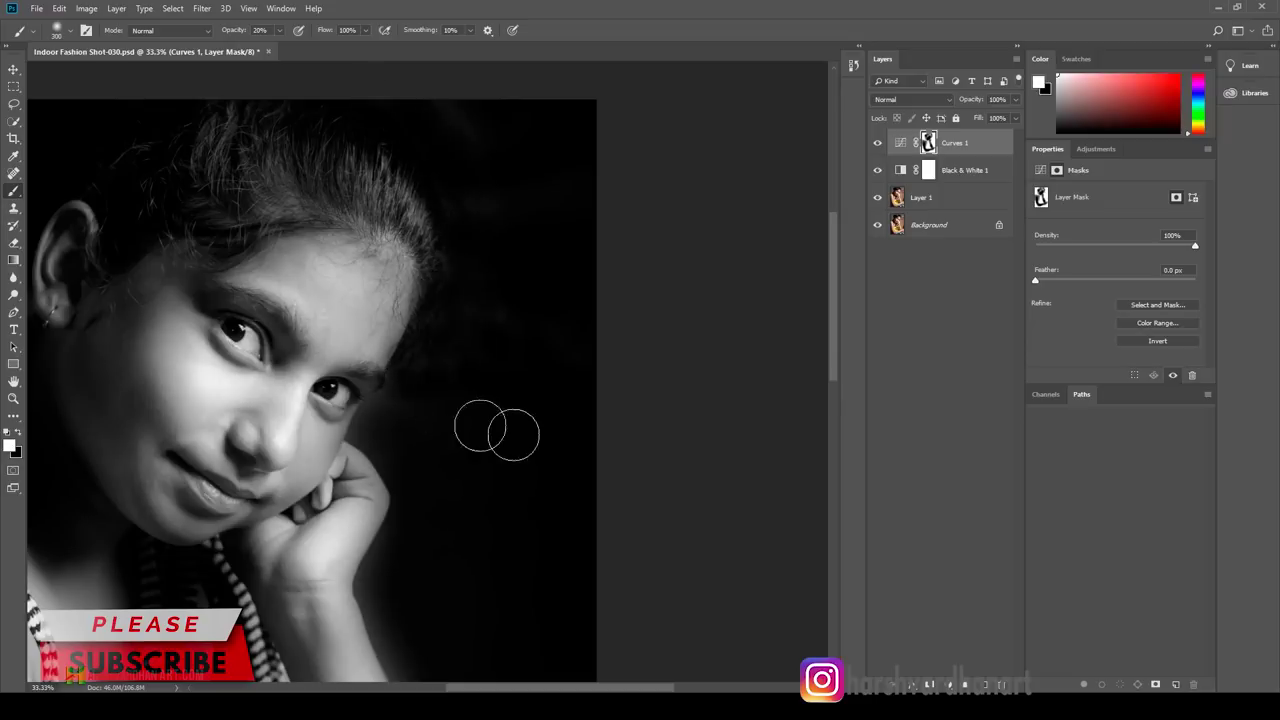
left_click_drag(450, 414, 535, 392)
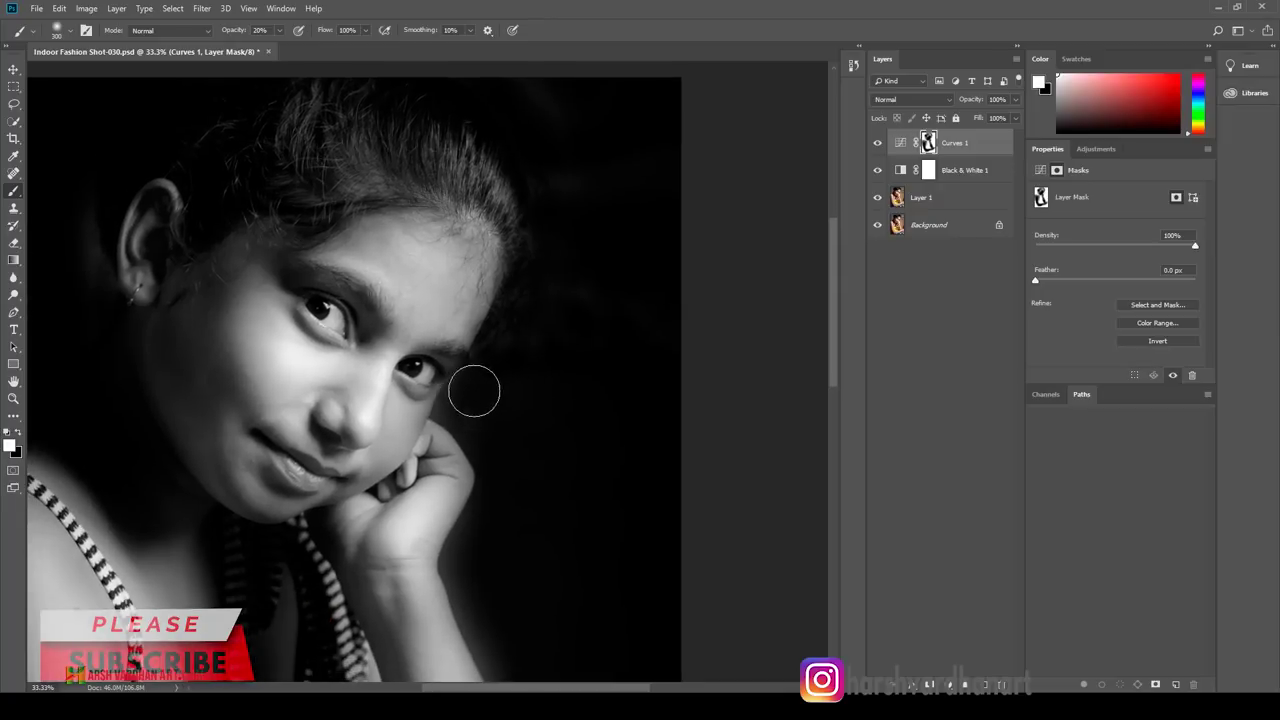
left_click_drag(474, 376, 551, 366)
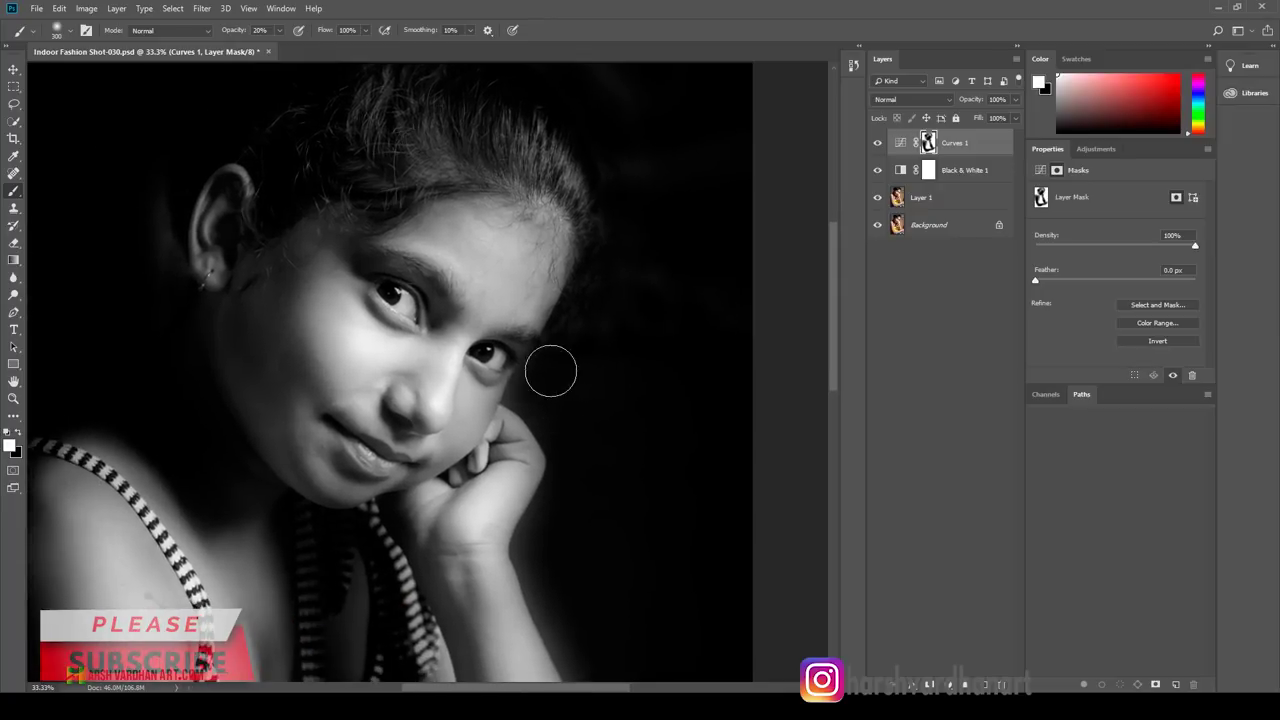
key("ctrl+0")
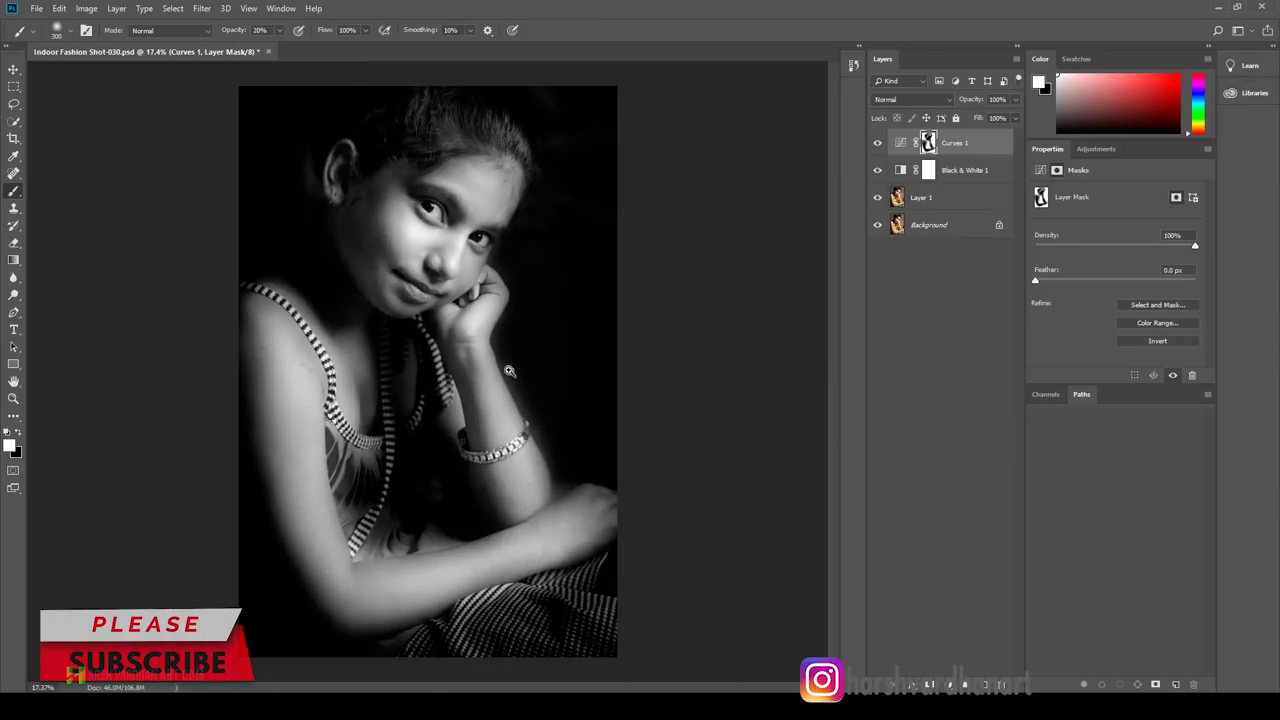
Step: Set the brush to 50% opacity and darken the background along the wrist edge
scroll(512, 388, "up", 3)
scroll(460, 380, "up", 2)
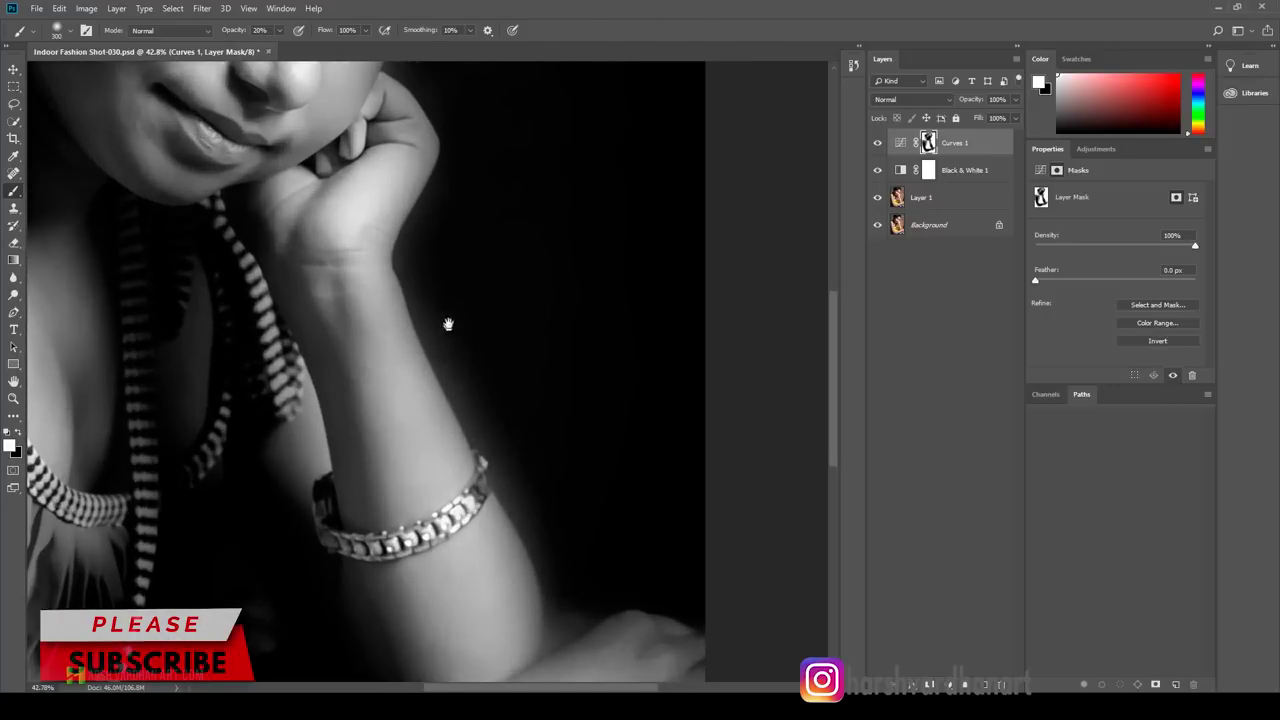
key("bracketleft")
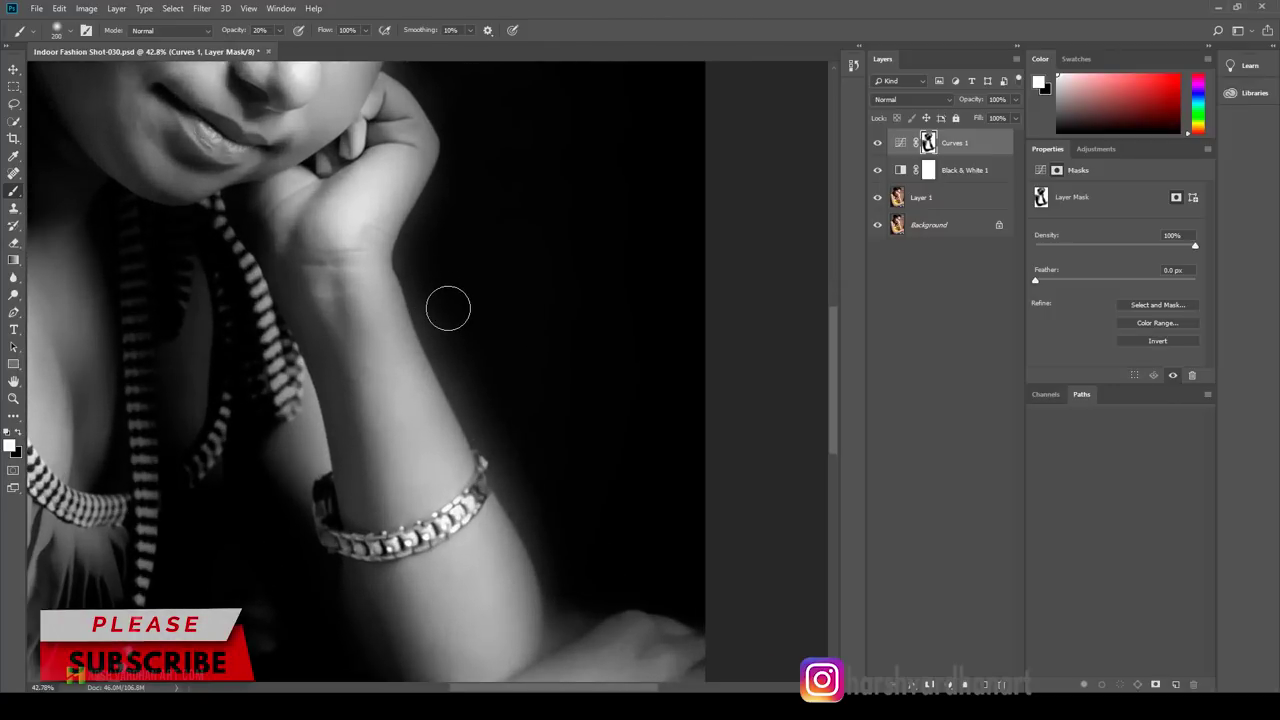
key("5")
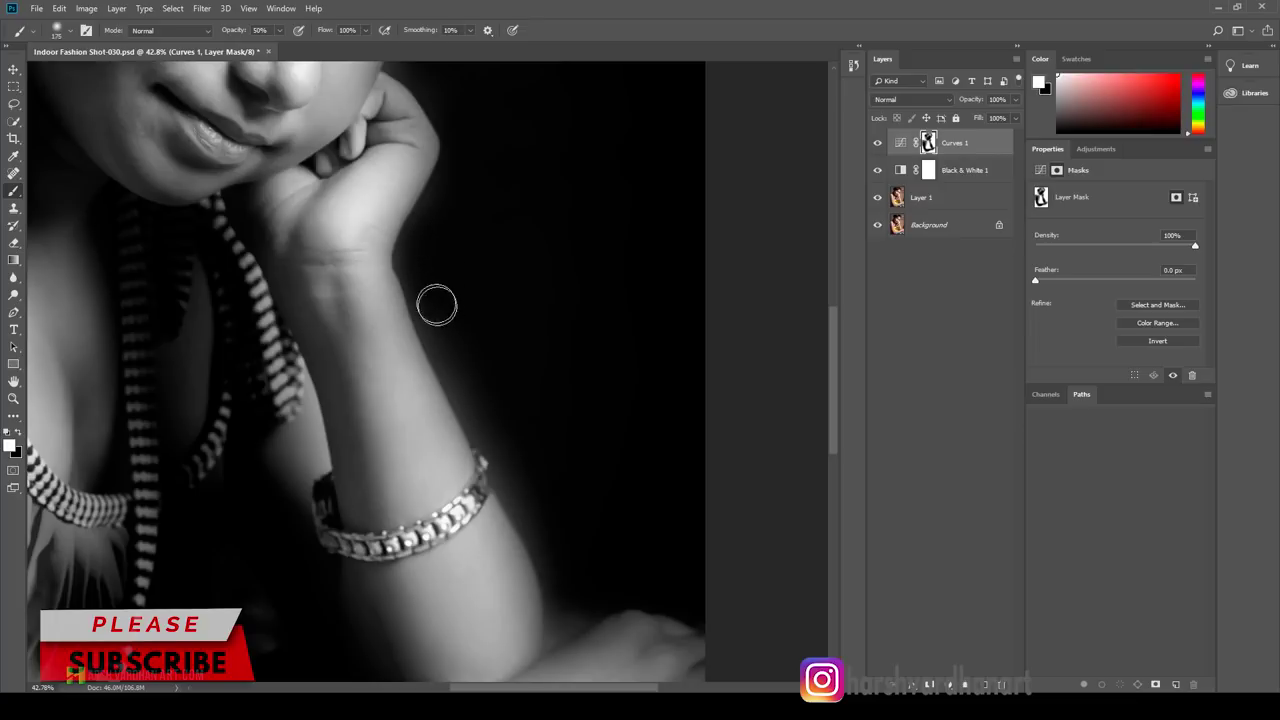
key("bracketleft")
key("bracketleft")
key("bracketleft")
mouse_move(418, 233)
left_mouse_down()
mouse_move(410, 293)
mouse_move(471, 410)
left_mouse_up()
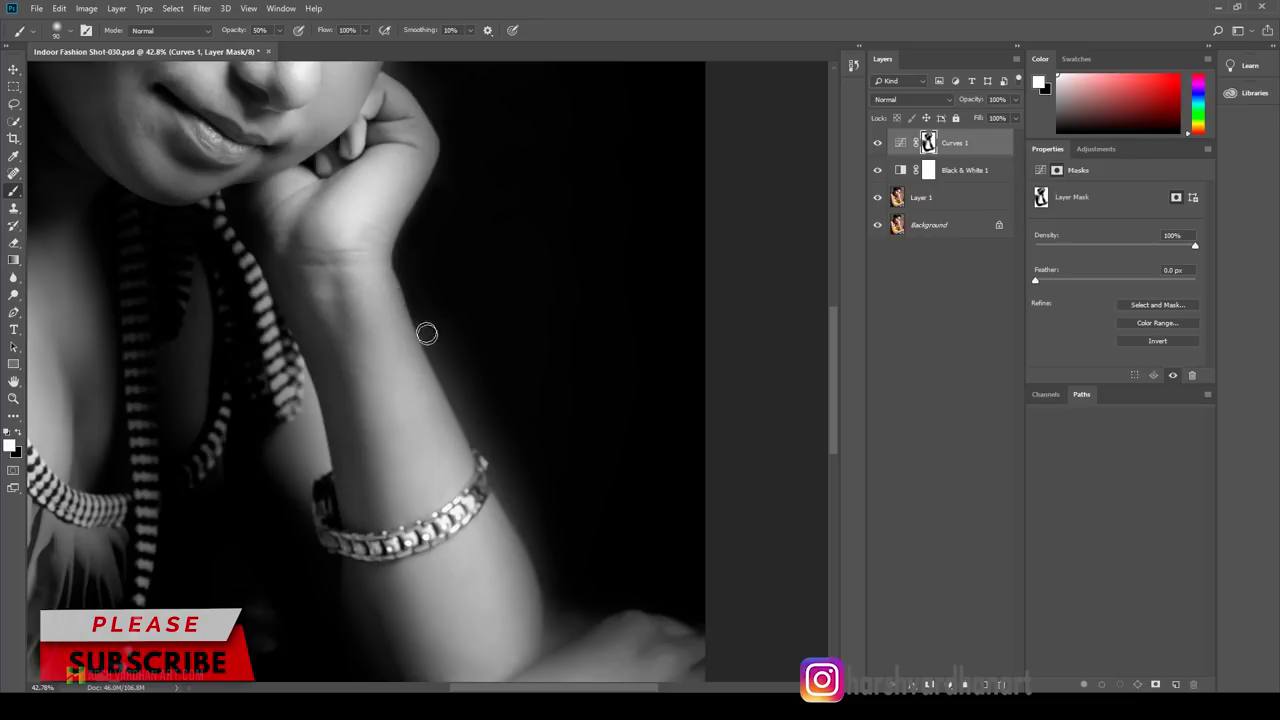
Step: Darken the background along the lower arm edge up toward the hand
key("bracketright")
key("bracketright")
key("bracketright")
key("bracketright")
key("bracketright")
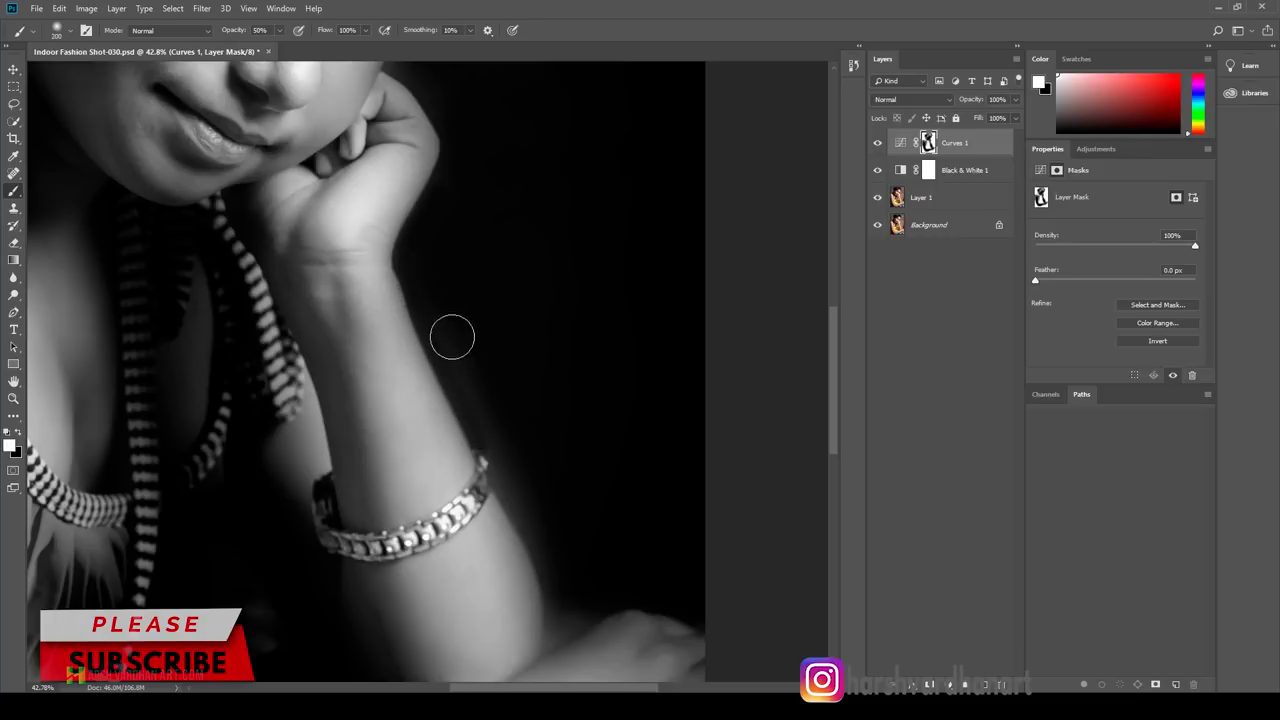
mouse_move(527, 497)
left_mouse_down()
mouse_move(549, 537)
mouse_move(509, 457)
mouse_move(557, 529)
mouse_move(574, 599)
left_mouse_up()
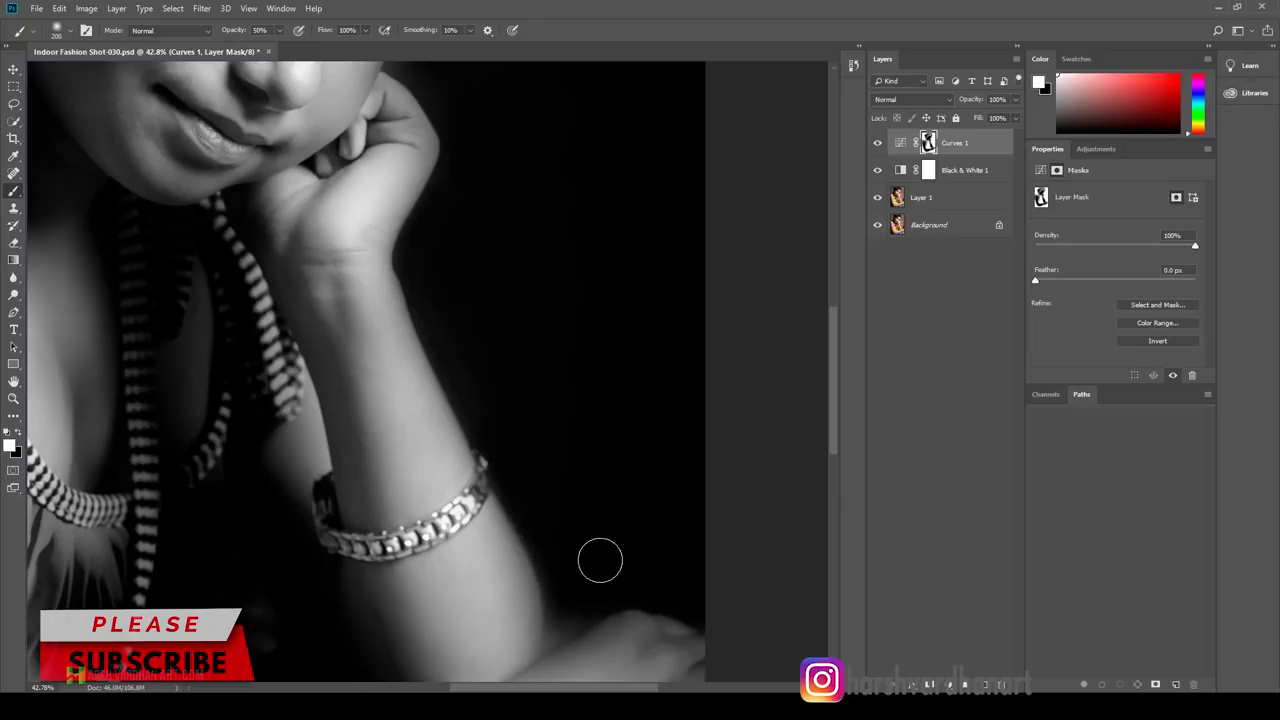
key("bracketleft")
key("bracketleft")
key("bracketleft")
mouse_move(548, 650)
left_mouse_down()
mouse_move(557, 597)
mouse_move(602, 603)
left_mouse_up()
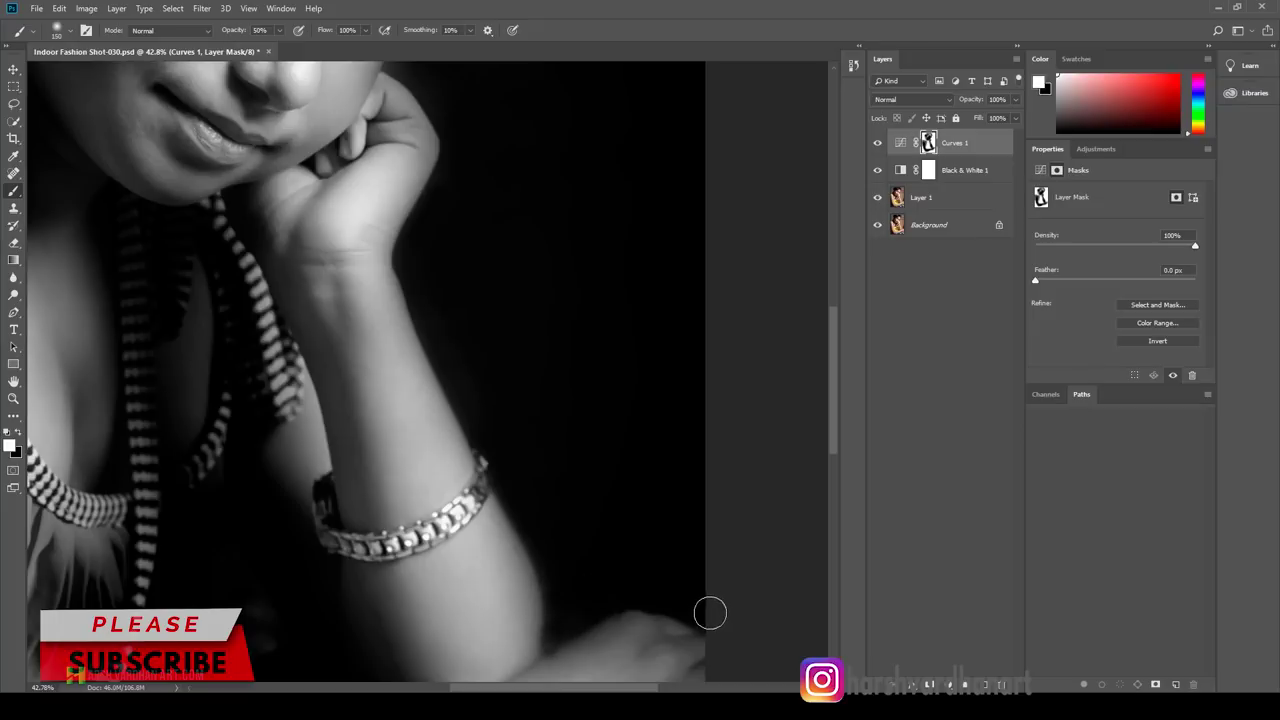
key("bracketright")
key("bracketright")
key("bracketright")
scroll(503, 500, "down", 2)
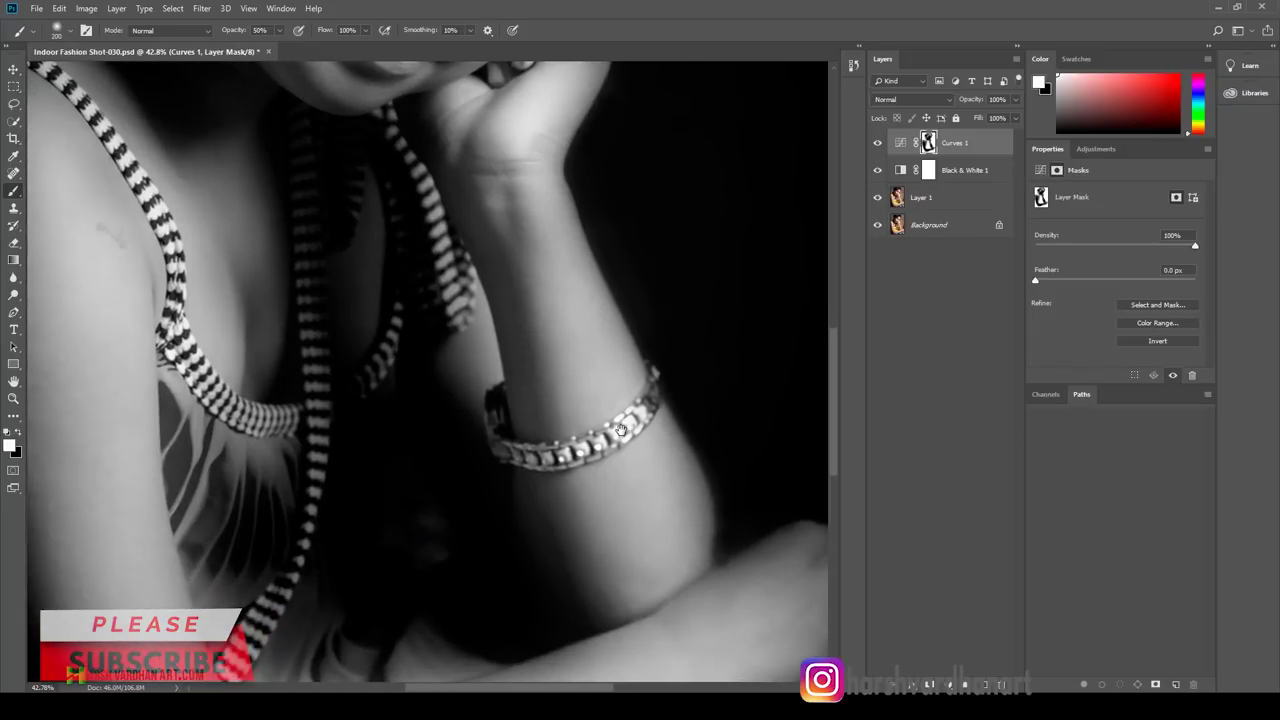
scroll(562, 418, "down", 1)
scroll(562, 418, "down", 2)
scroll(403, 412, "up", 1)
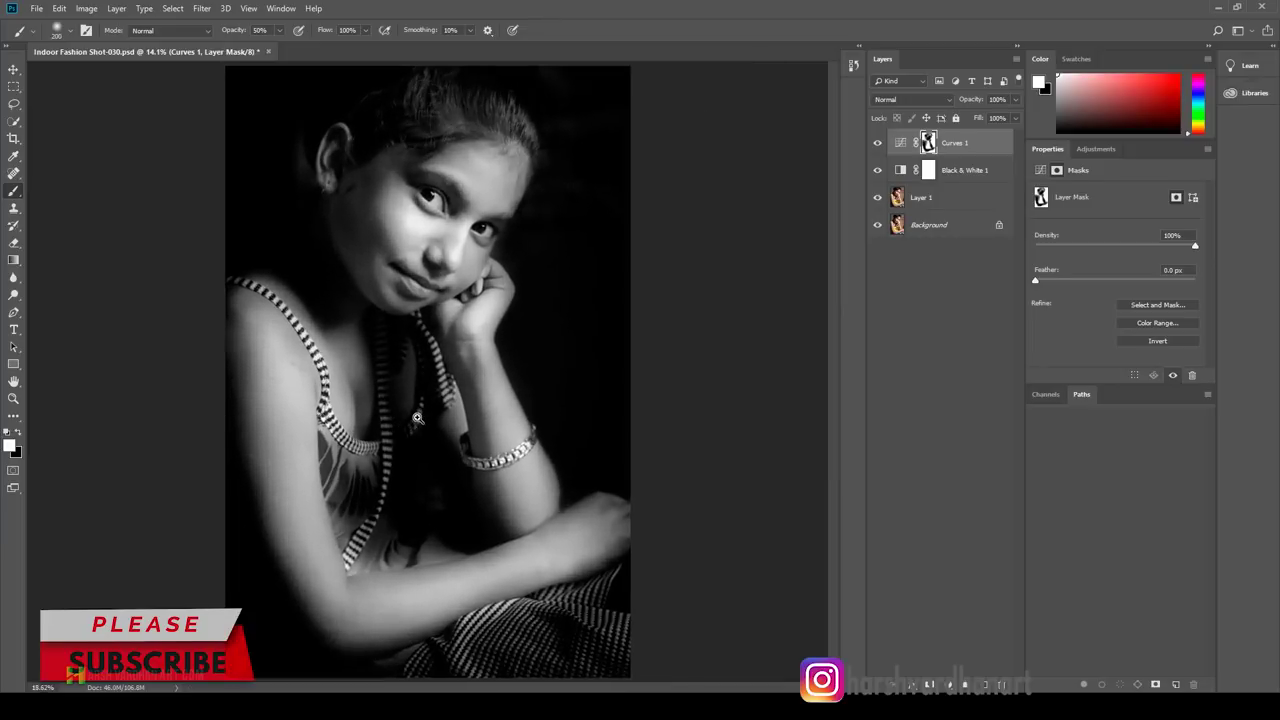
Step: Paint black over the ear to remove its darkening on the Curves 1 mask
scroll(290, 145, "up", 2)
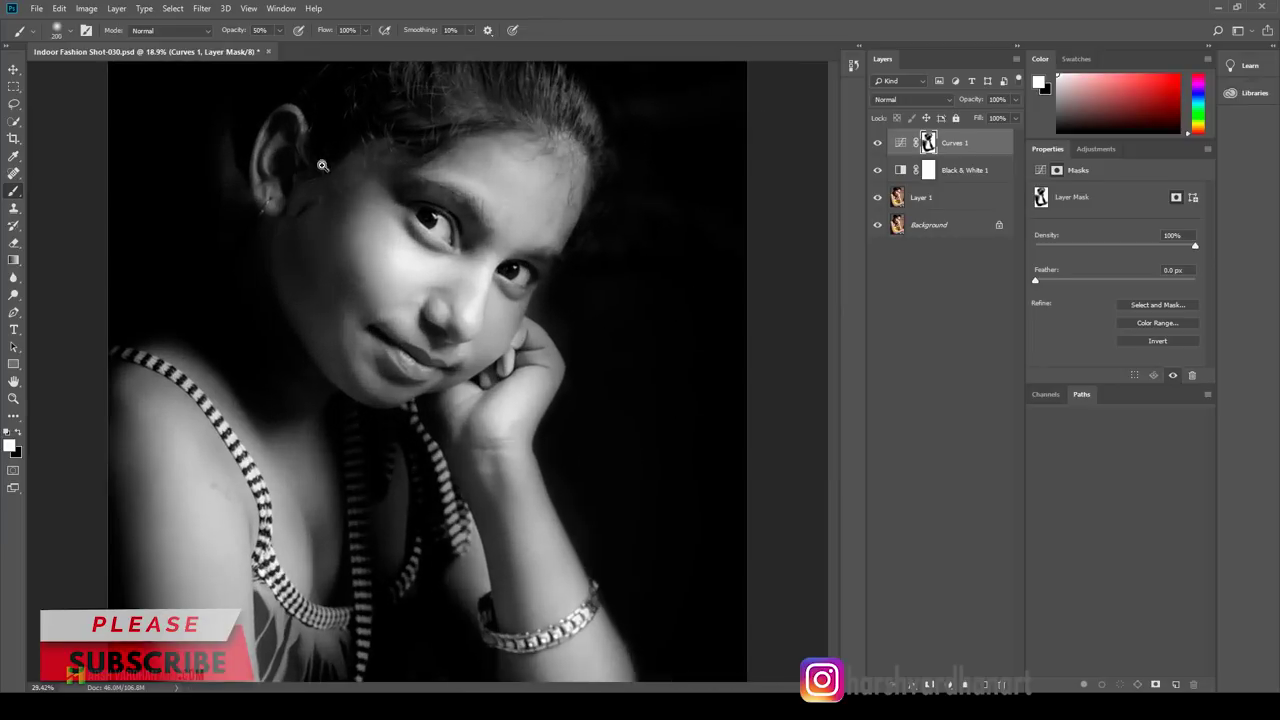
left_click_drag(326, 152, 480, 319)
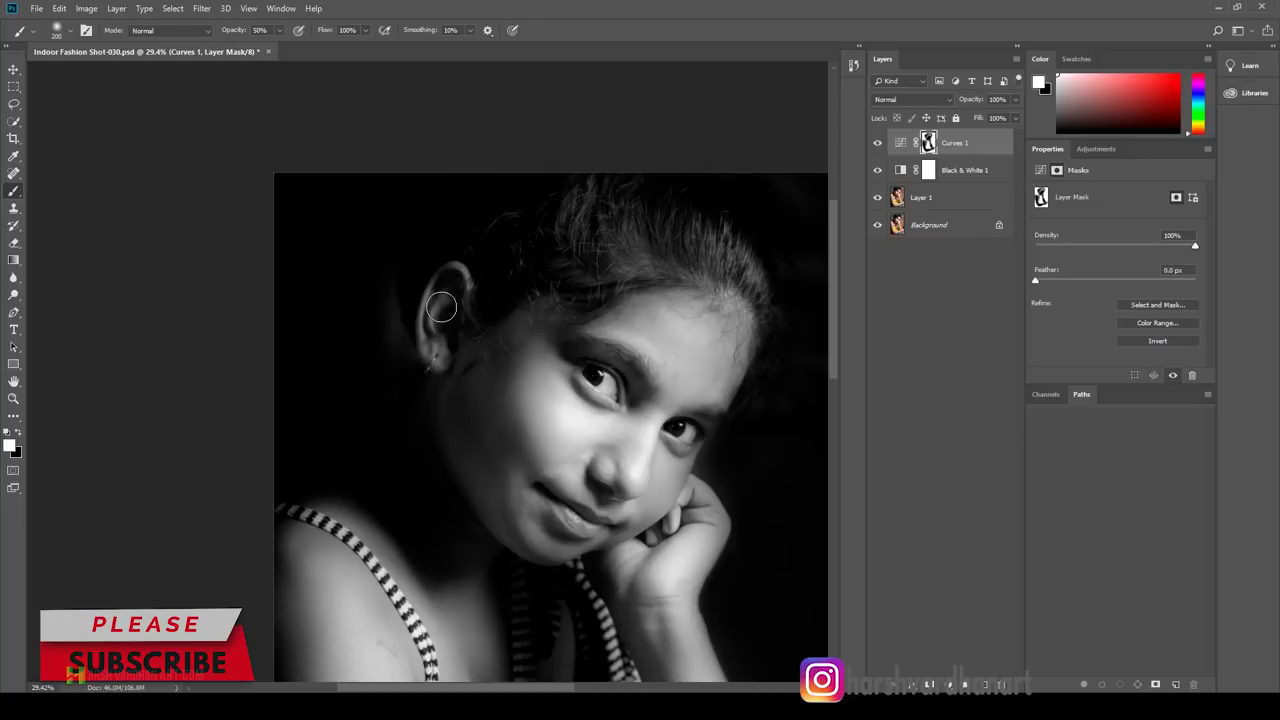
key("x")
left_click_drag(435, 354, 536, 283)
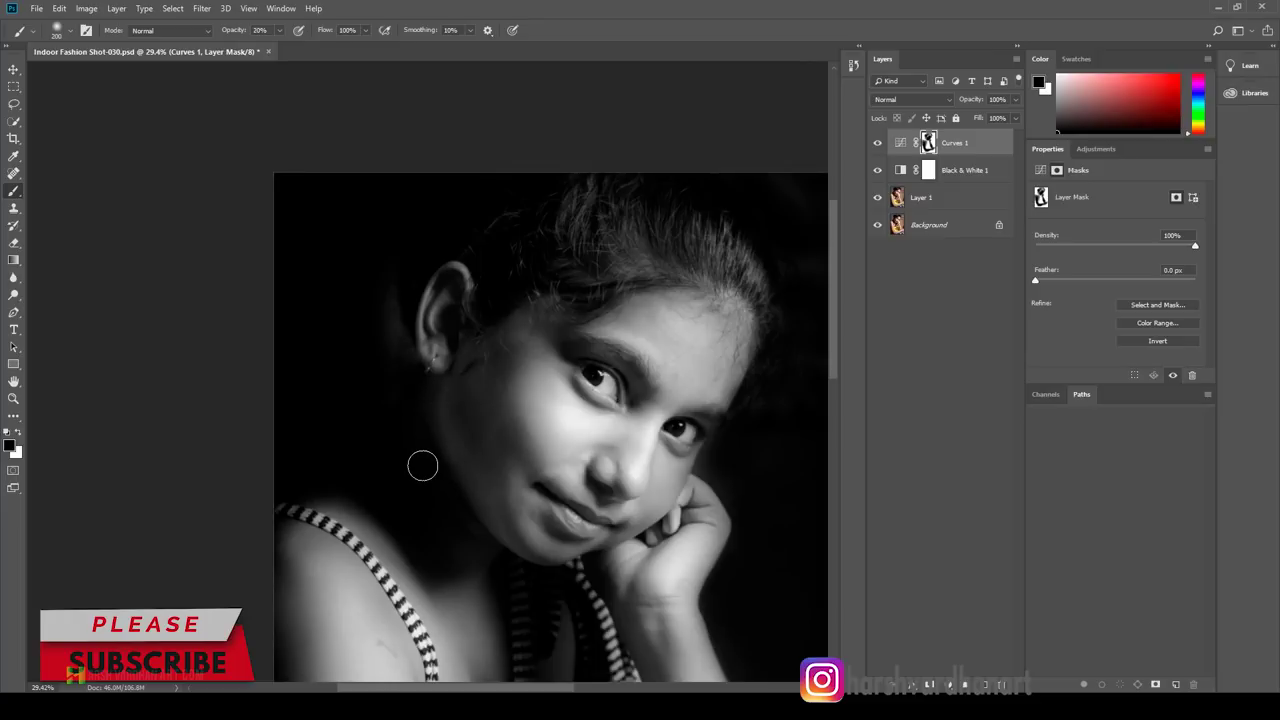
key("bracketright")
key("bracketright")
key("bracketright")
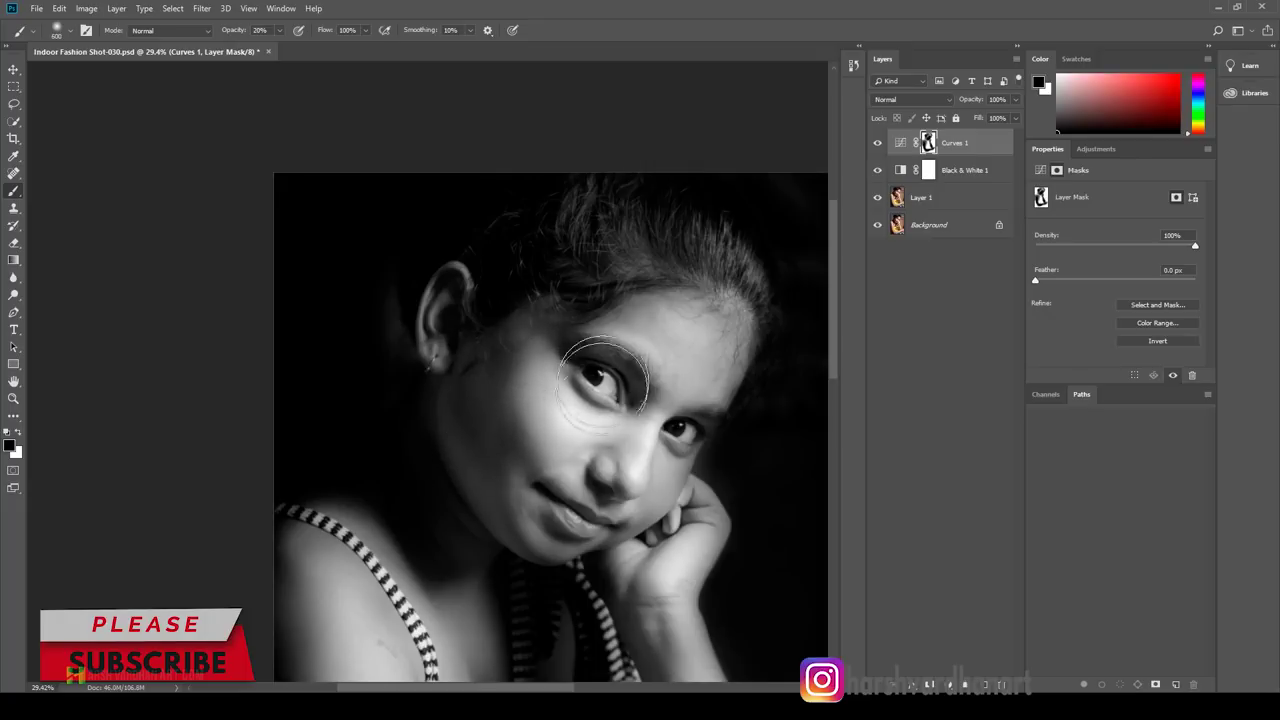
Step: Darken the background beside the head and cheek edge with a small white brush
left_click_drag(533, 488, 593, 378)
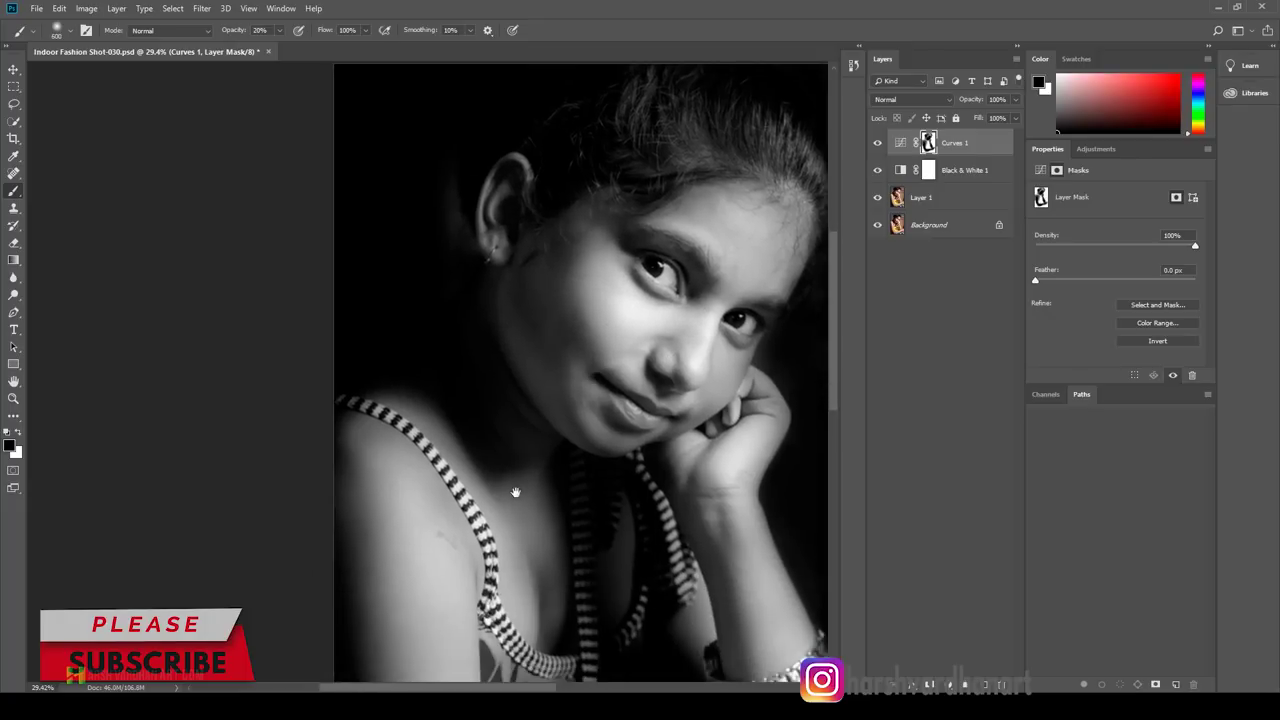
left_click_drag(516, 492, 498, 546)
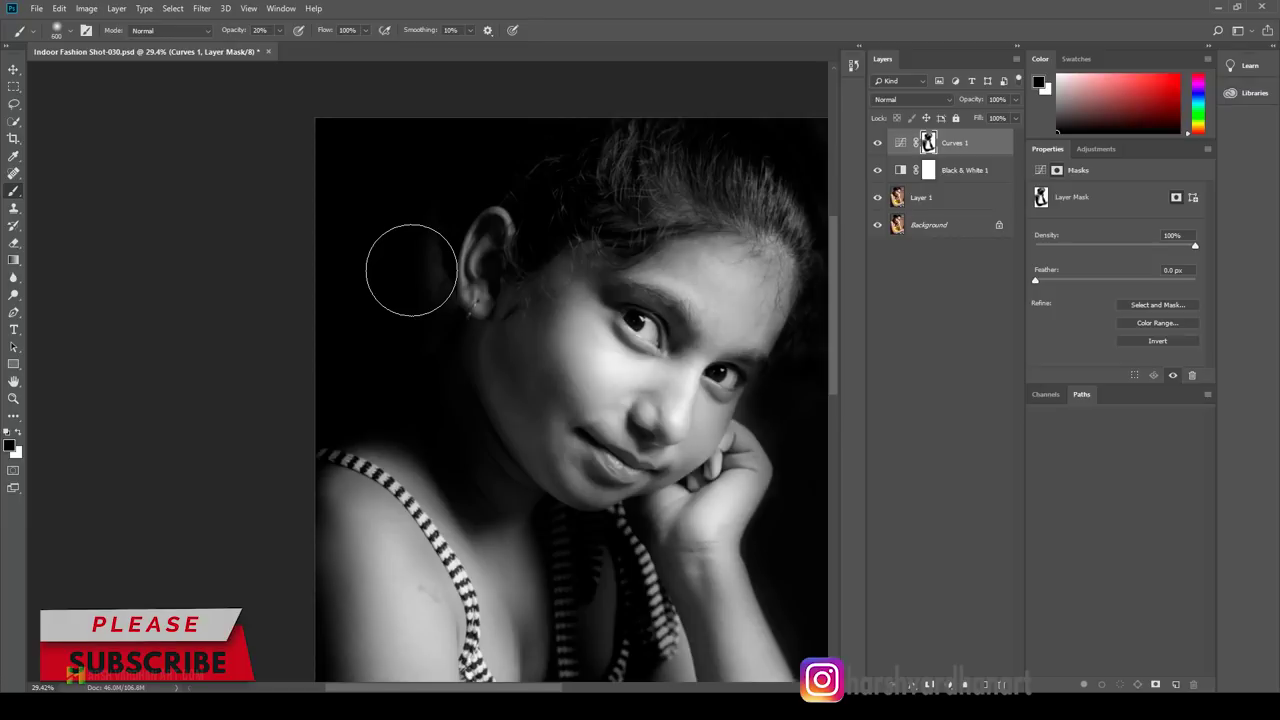
key("x")
key("bracketleft")
key("bracketleft")
key("bracketleft")
key("bracketleft")
key("bracketleft")
key("bracketleft")
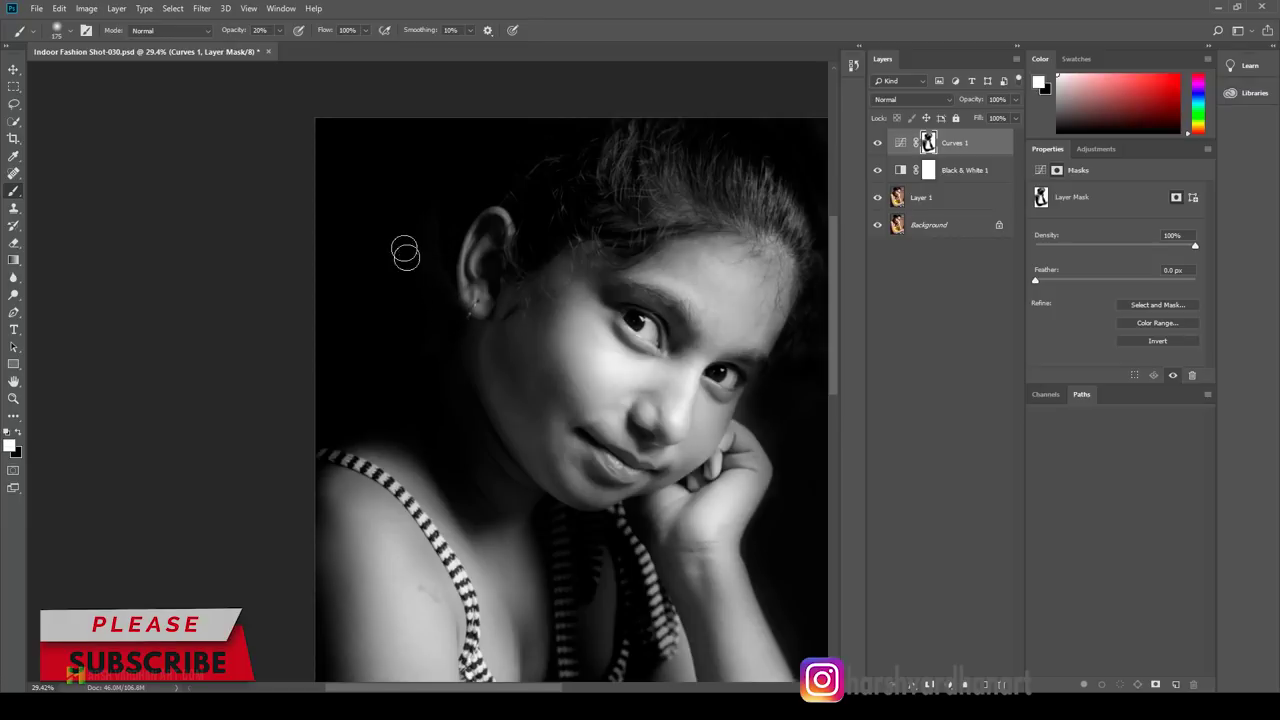
left_click_drag(495, 297, 354, 358)
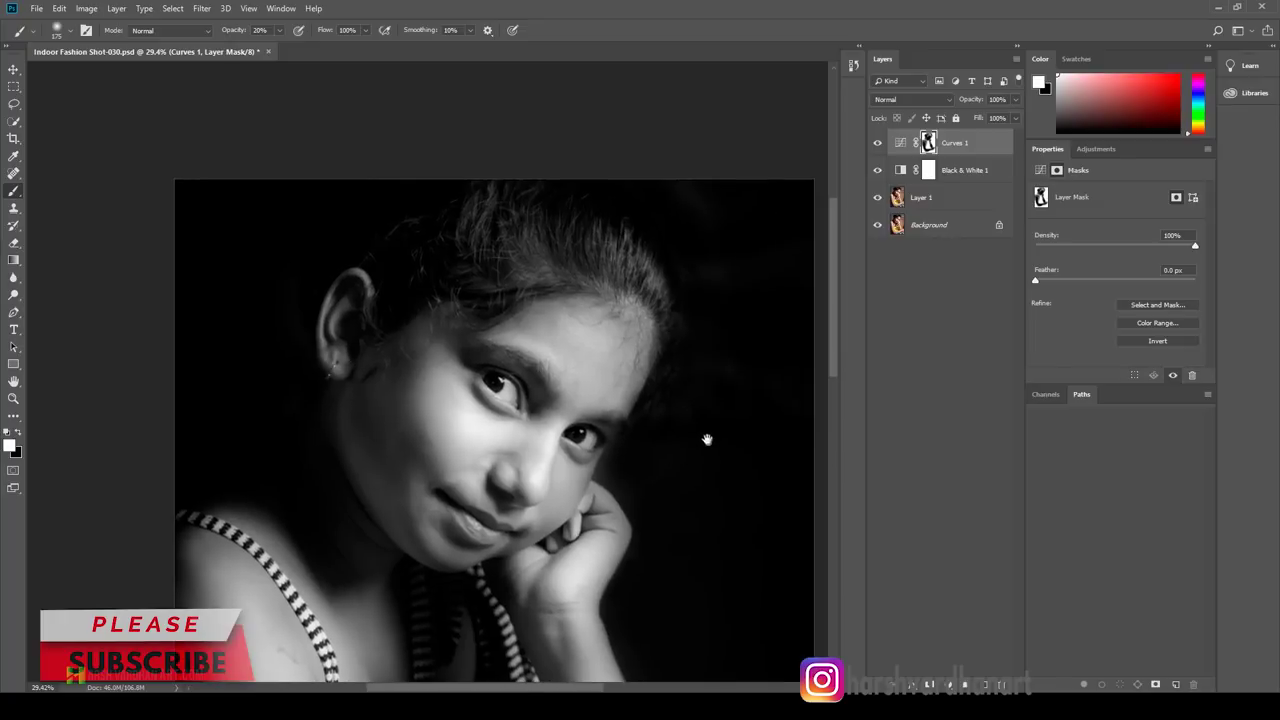
left_click_drag(707, 439, 723, 309)
left_click_drag(653, 350, 726, 400)
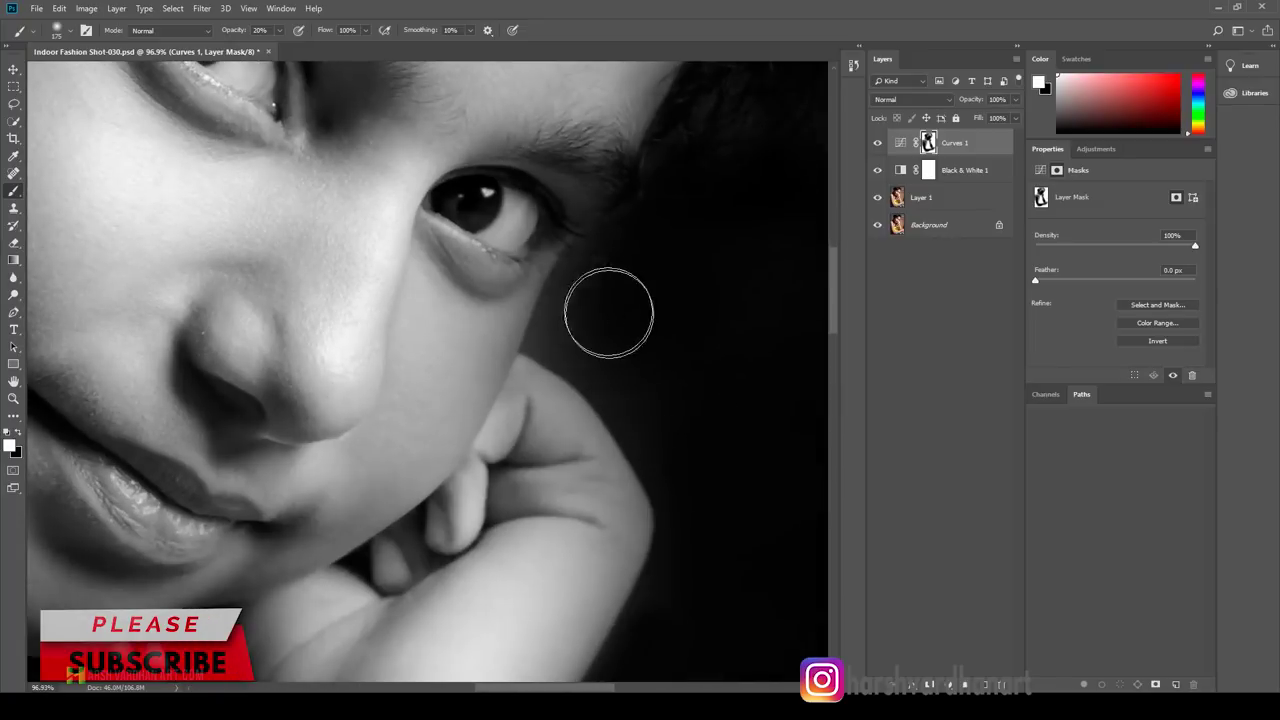
key("bracketleft")
key("bracketleft")
key("bracketleft")
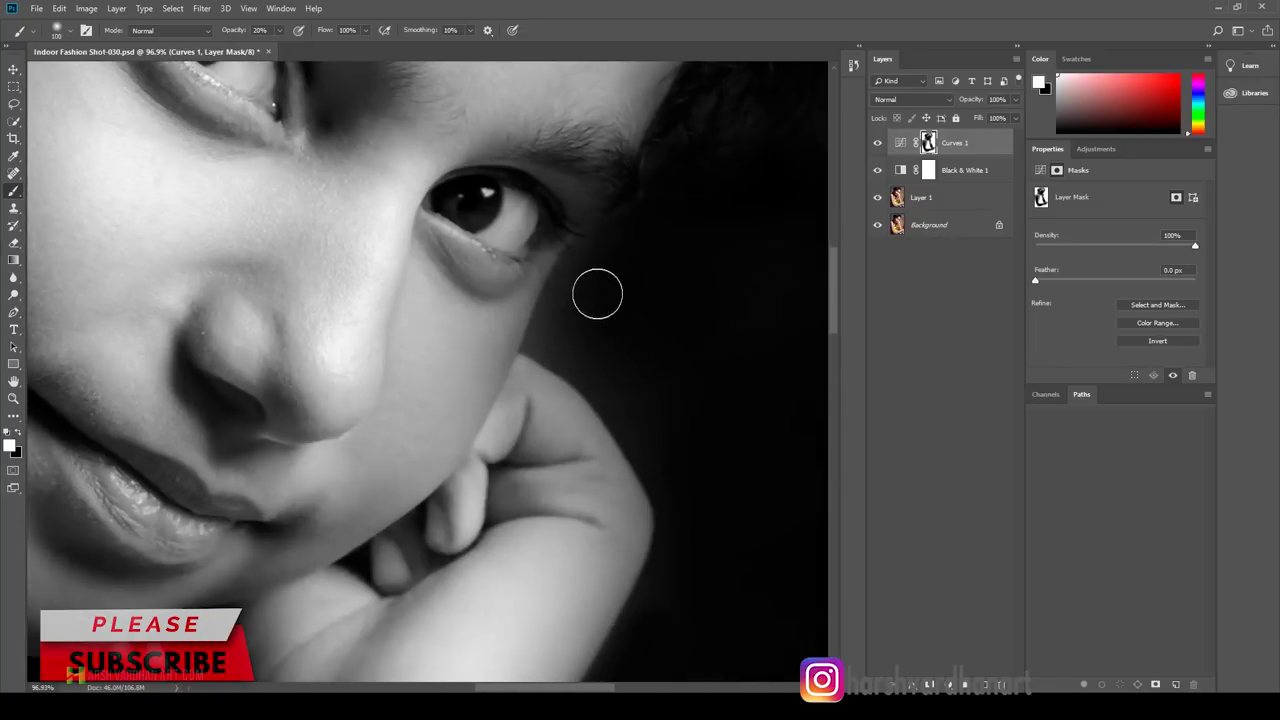
key("bracketleft")
key("bracketleft")
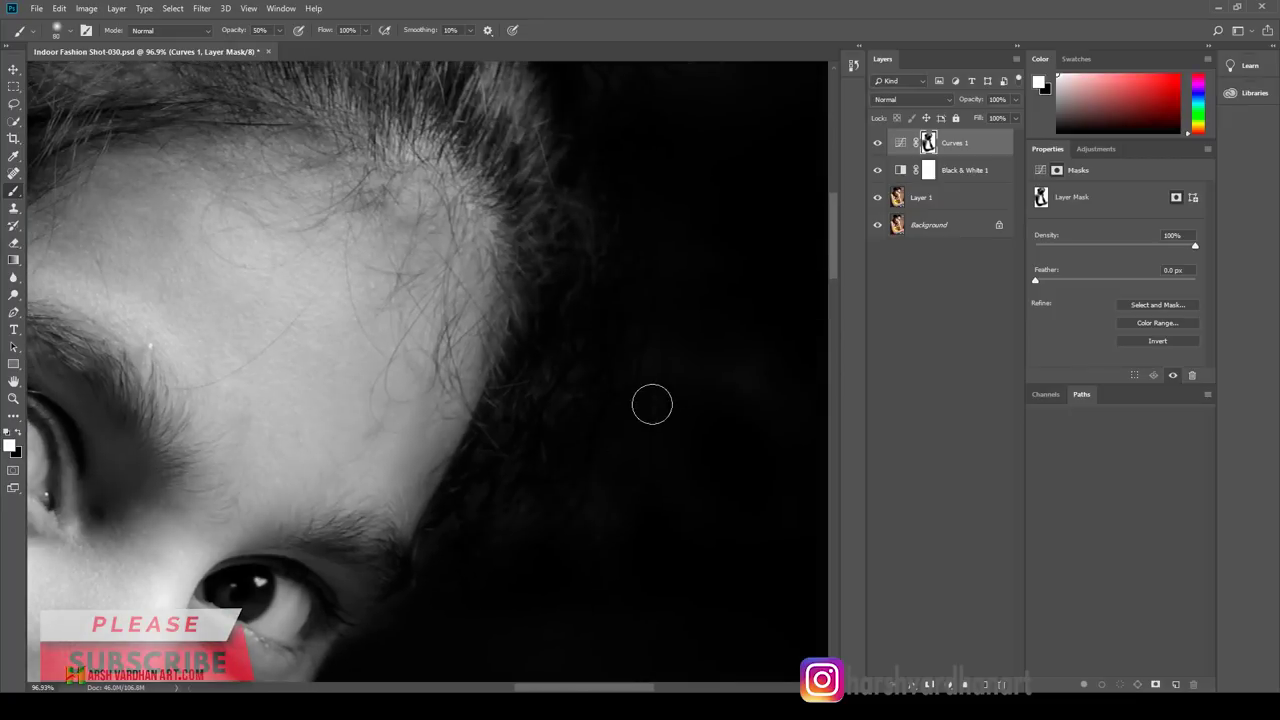
scroll(652, 404, "down", 5)
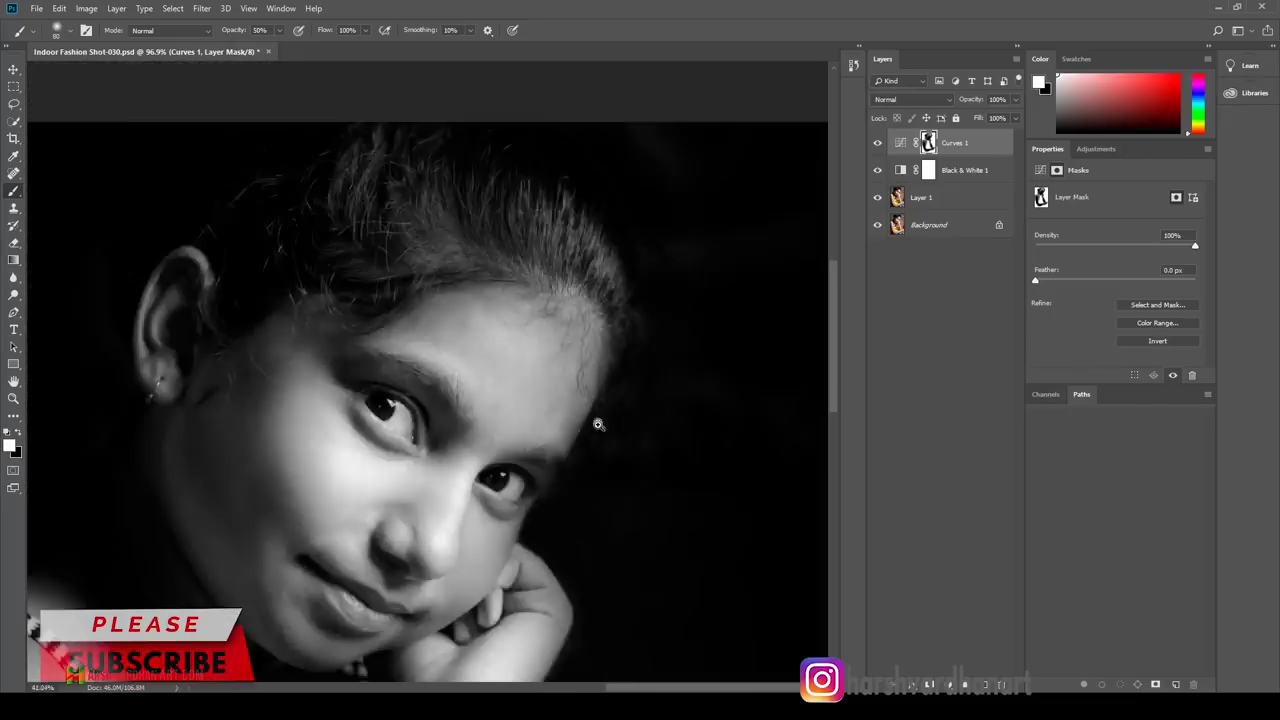
left_click_drag(615, 571, 586, 423)
left_click_drag(686, 527, 682, 407)
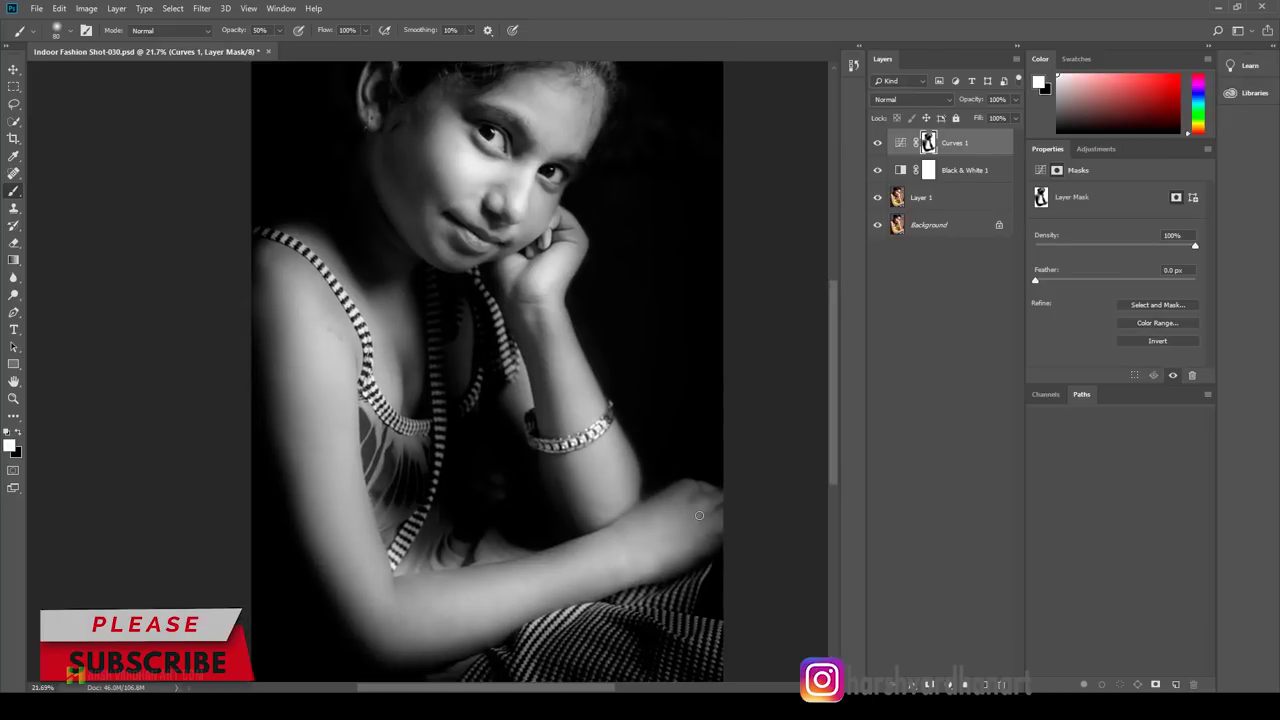
Step: Paint black over the hand and forearm to lift them out of the Curves darkening
key("x")
left_click_drag(708, 504, 690, 500)
key("bracketright")
key("bracketright")
key("bracketright")
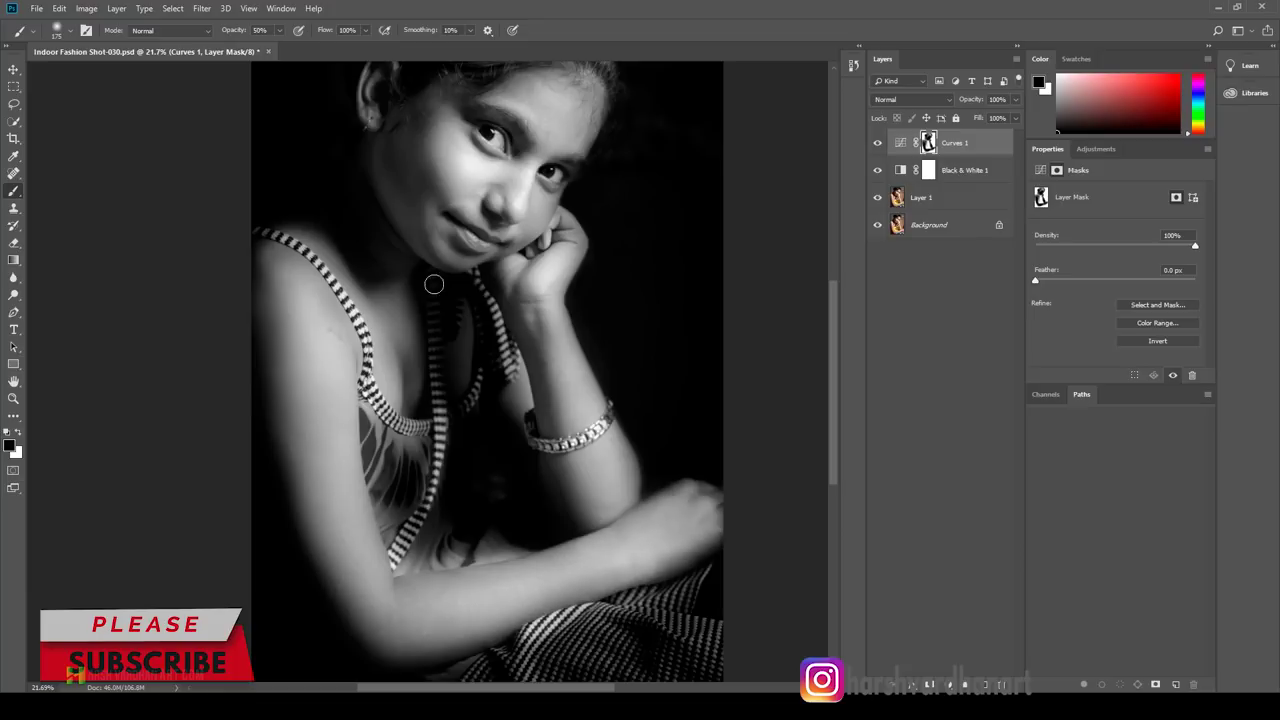
mouse_move(700, 560)
left_mouse_down()
mouse_move(445, 558)
mouse_move(467, 446)
mouse_move(484, 551)
mouse_move(471, 500)
mouse_move(508, 586)
mouse_move(511, 574)
left_mouse_up()
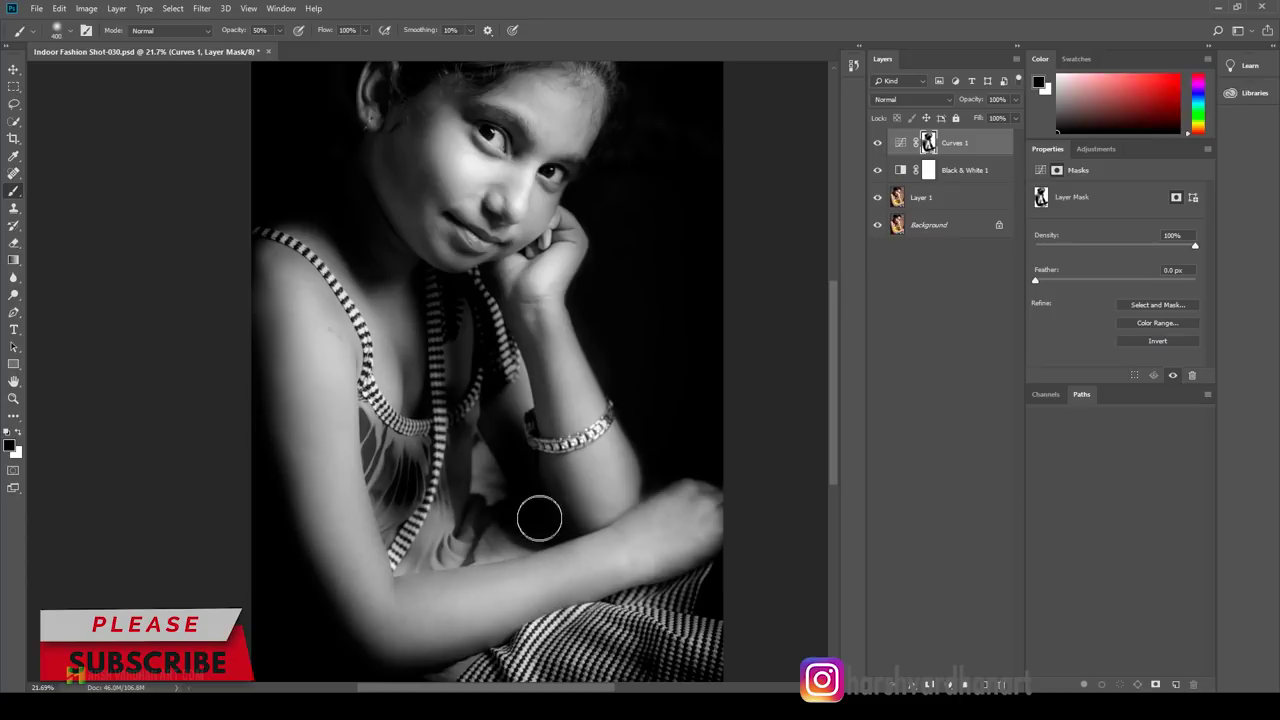
mouse_move(537, 514)
left_mouse_down()
mouse_move(554, 489)
mouse_move(523, 487)
mouse_move(507, 505)
left_mouse_up()
key("x")
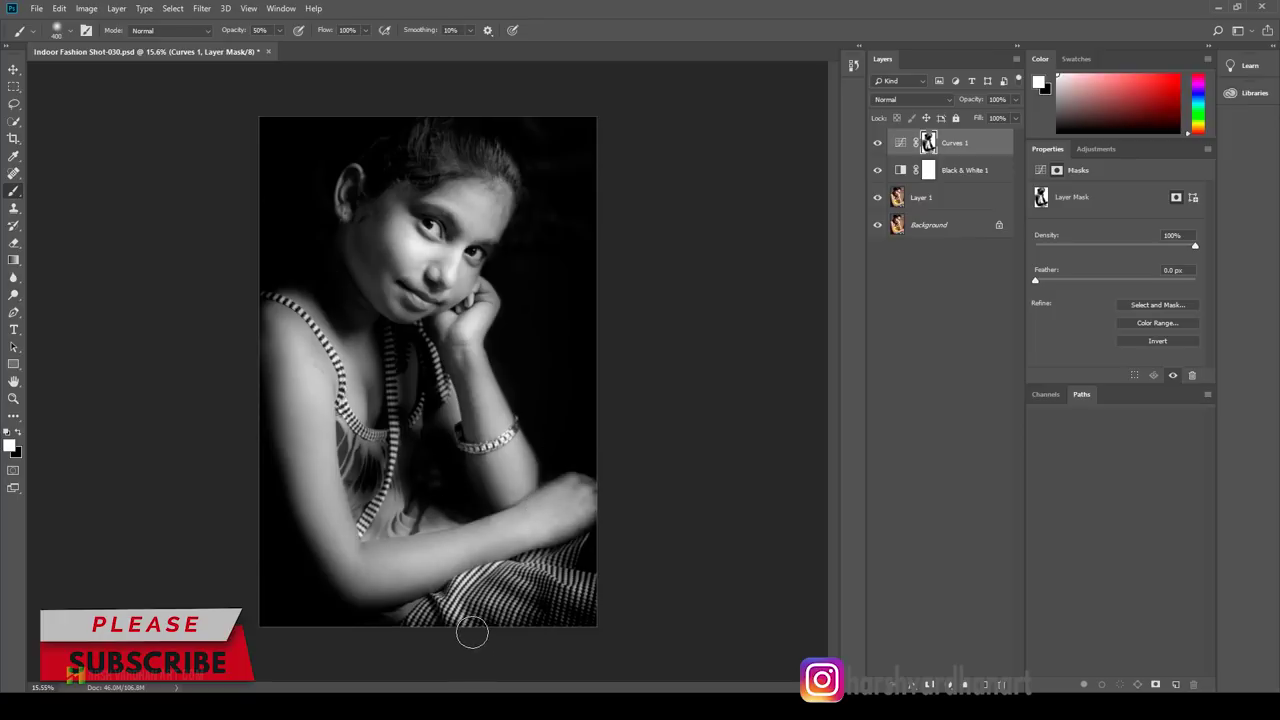
mouse_move(430, 230)
left_mouse_down()
mouse_move(433, 268)
mouse_move(421, 268)
left_mouse_up()
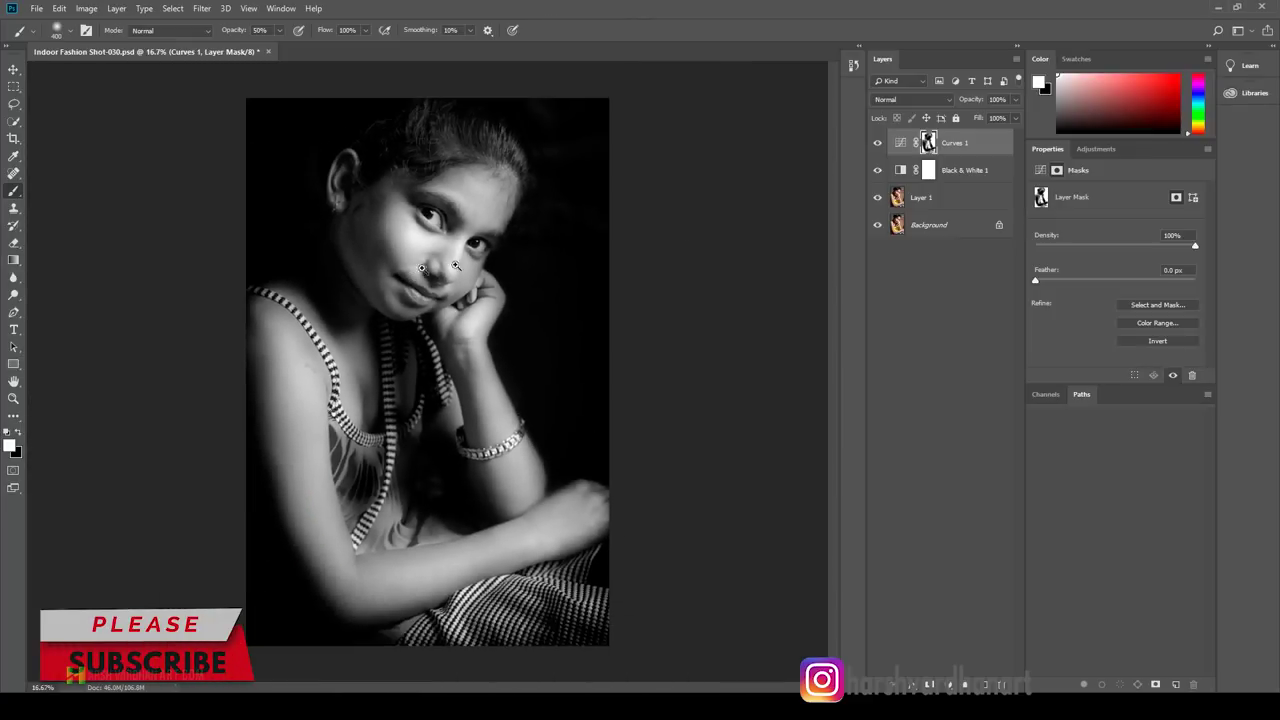
Step: Toggle Curves 1 visibility to compare before and after, and check its opacity
left_click(877, 144)
left_click(877, 144)
left_click(1015, 99)
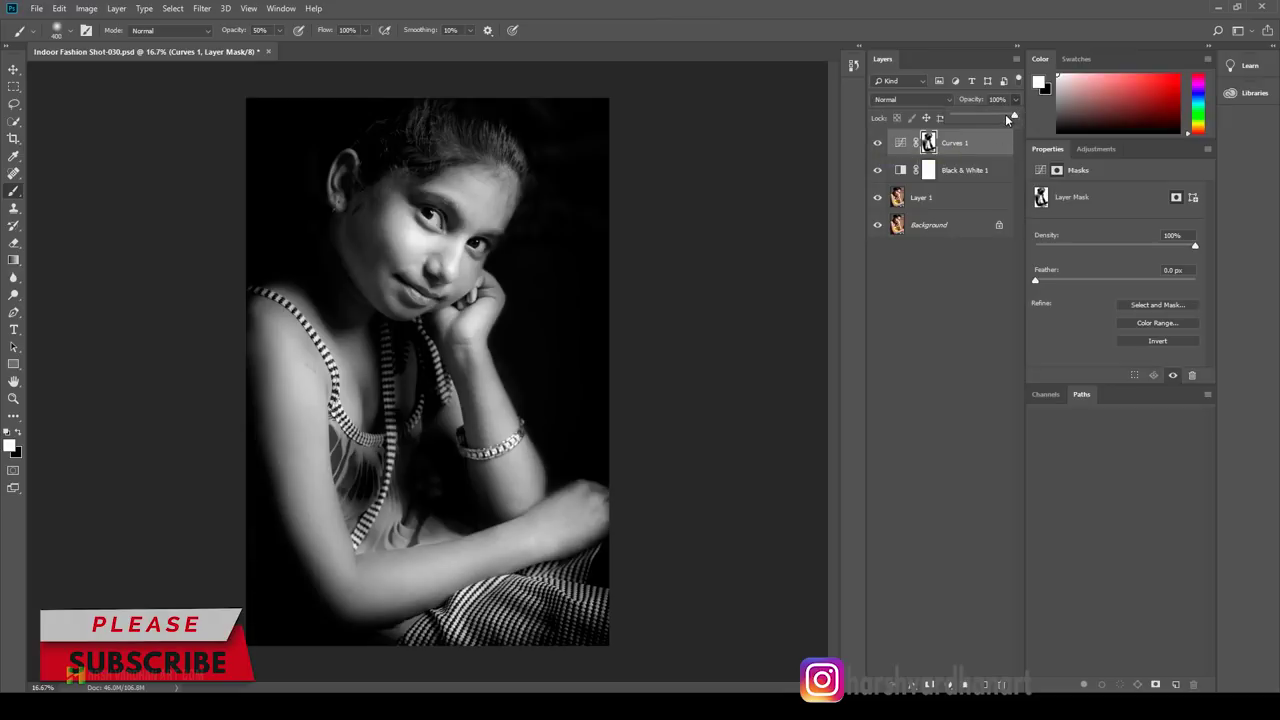
Step: Keep Curves 1 at 100% opacity and review its curve and mask settings
left_click_drag(1007, 119, 1041, 123)
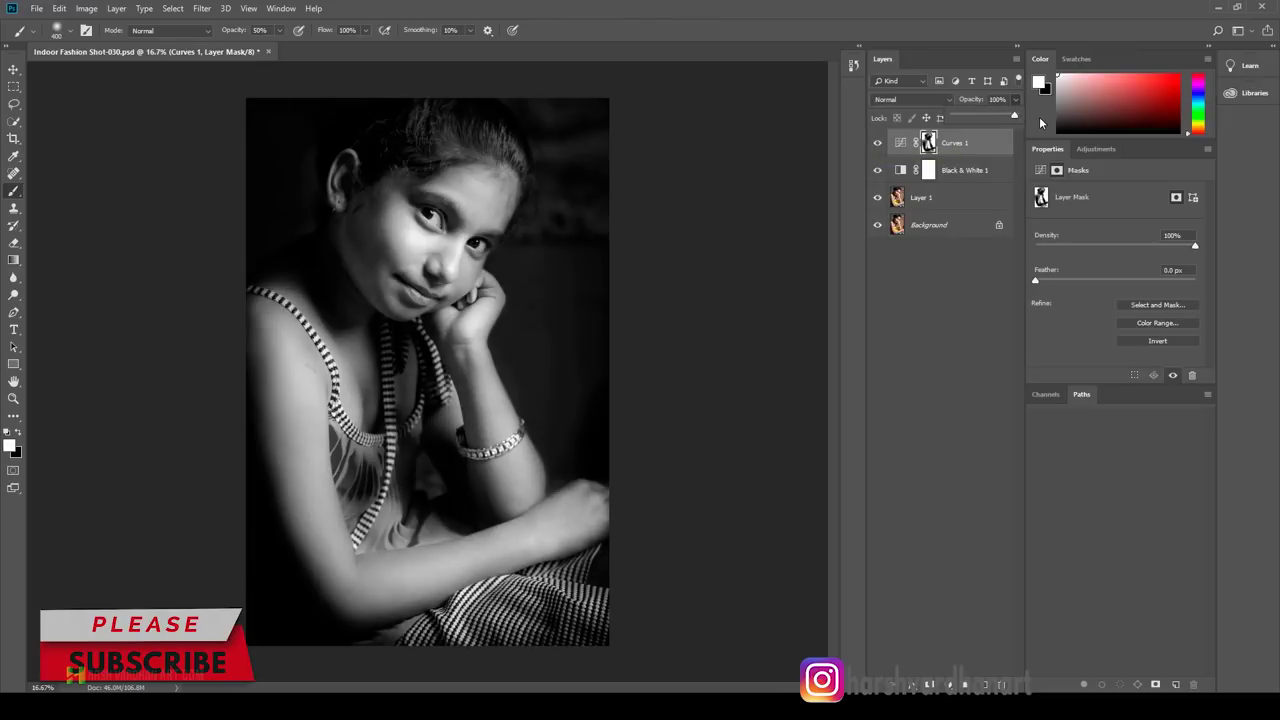
left_click(900, 143)
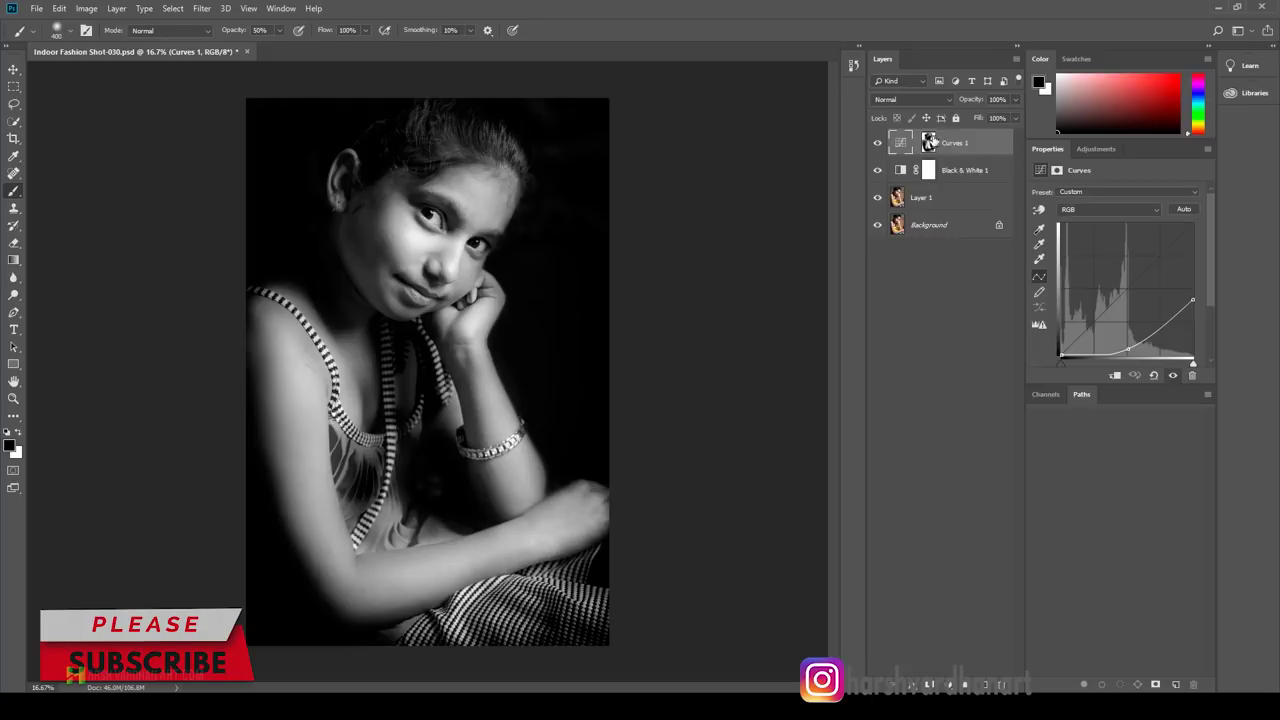
left_click(930, 142)
key("x")
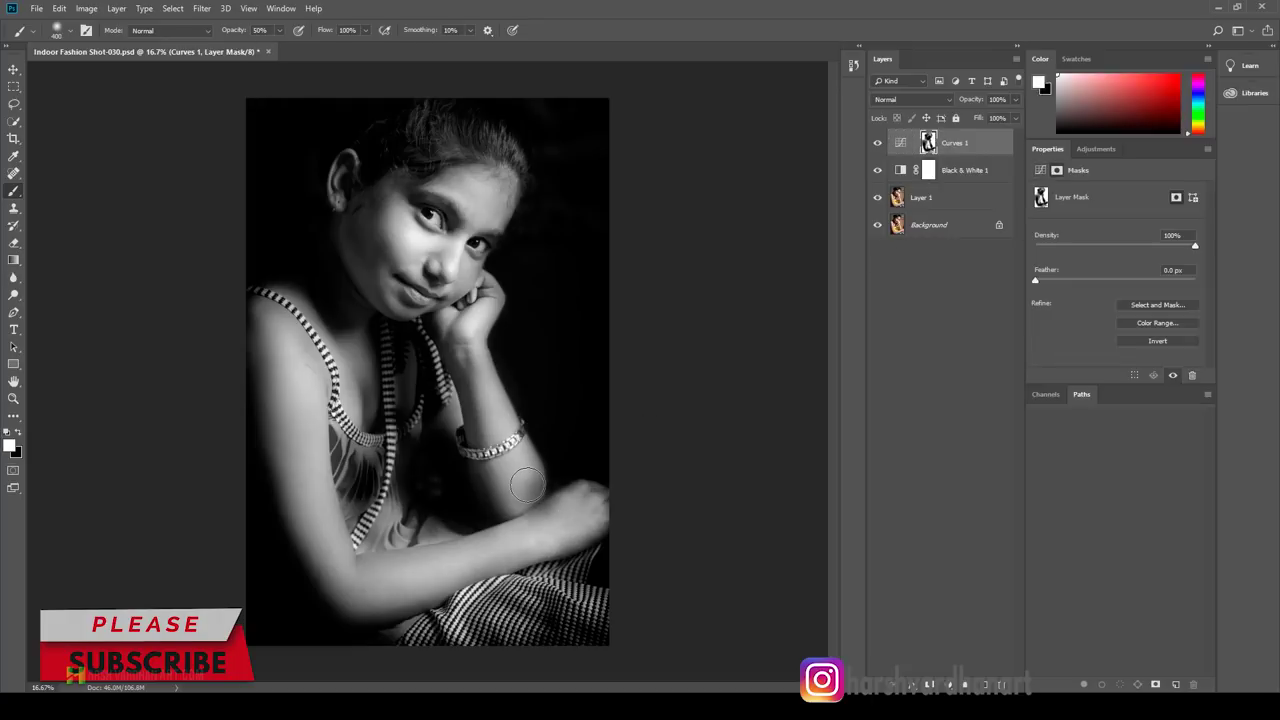
key("x")
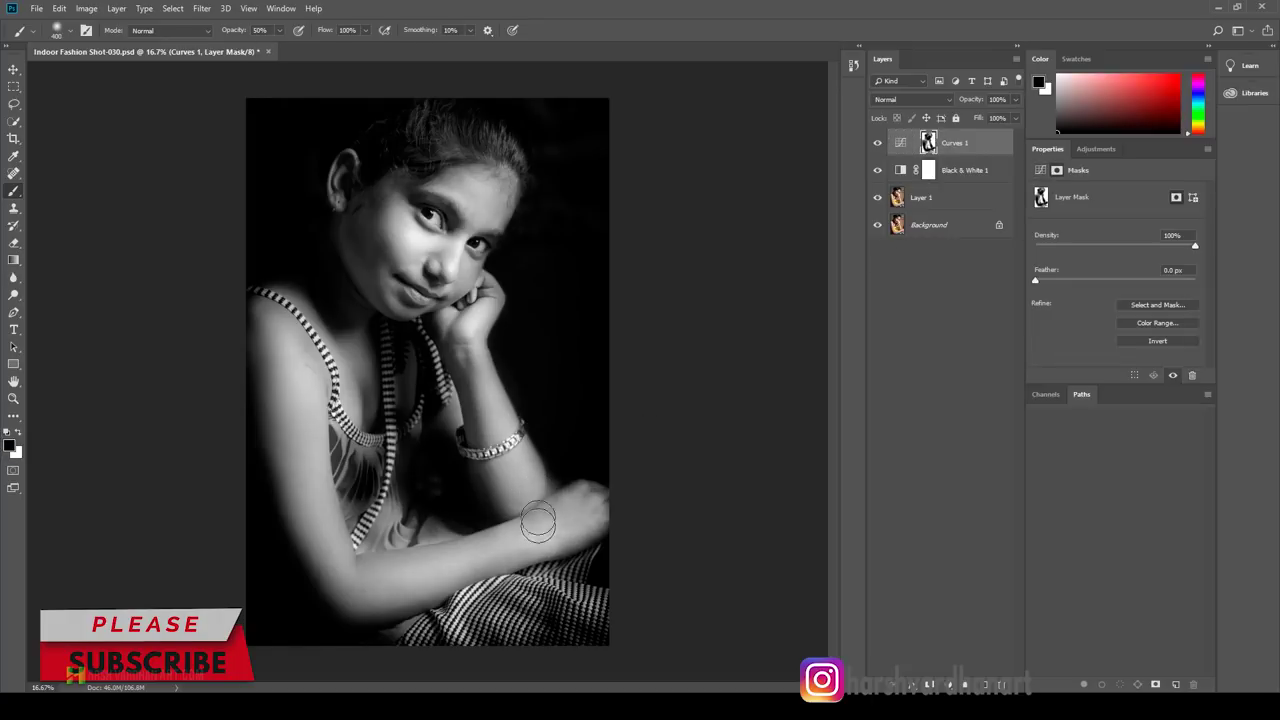
scroll(569, 503, "up", 5)
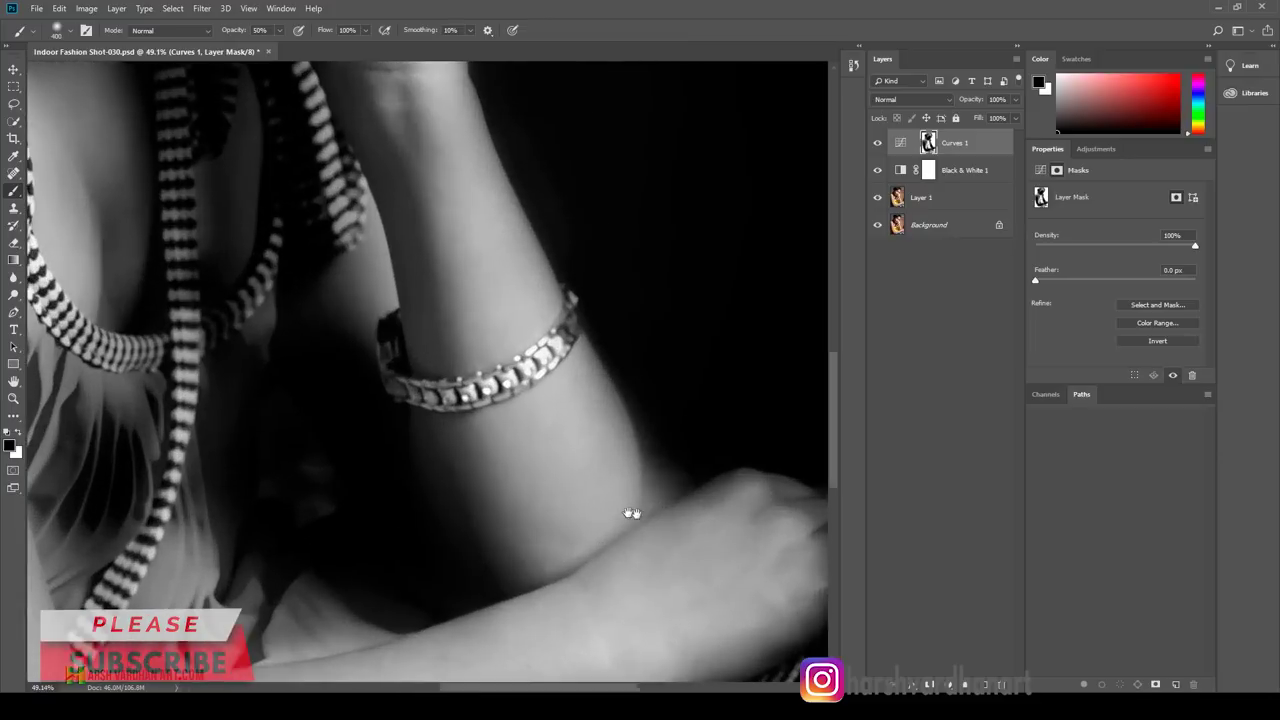
scroll(469, 444, "up", 2)
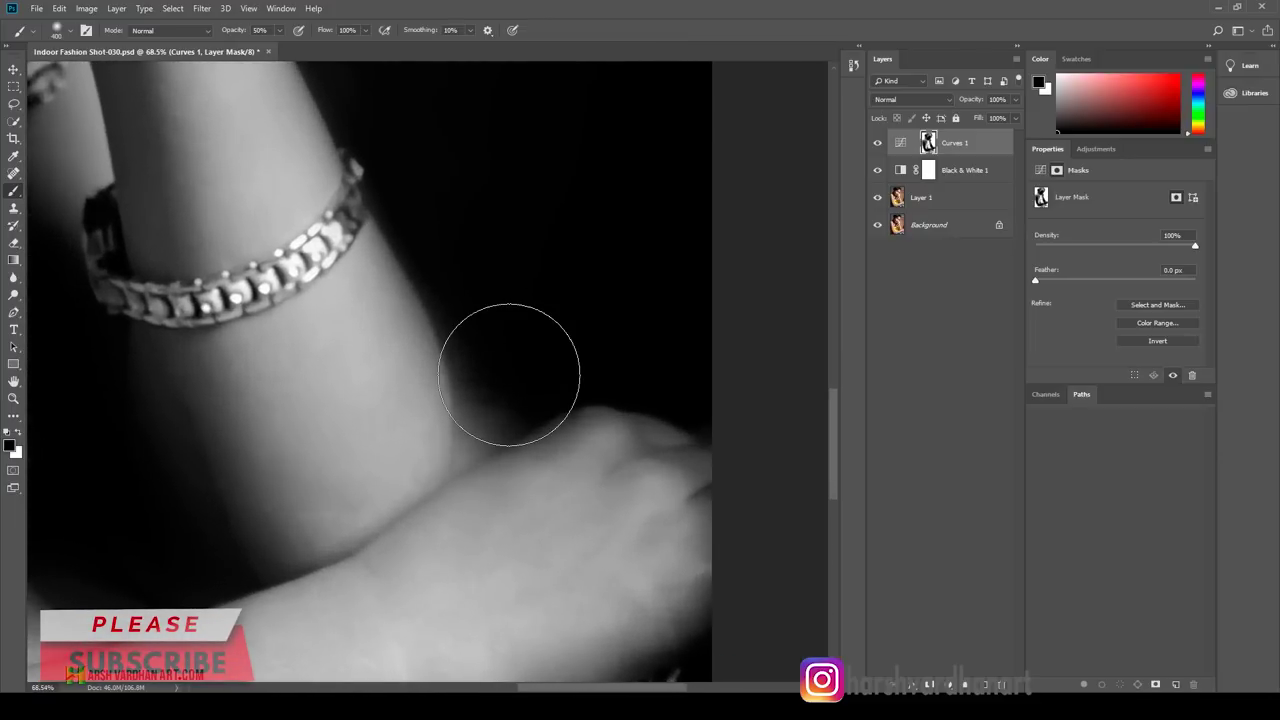
scroll(509, 374, "down", 2)
scroll(526, 408, "down", 4)
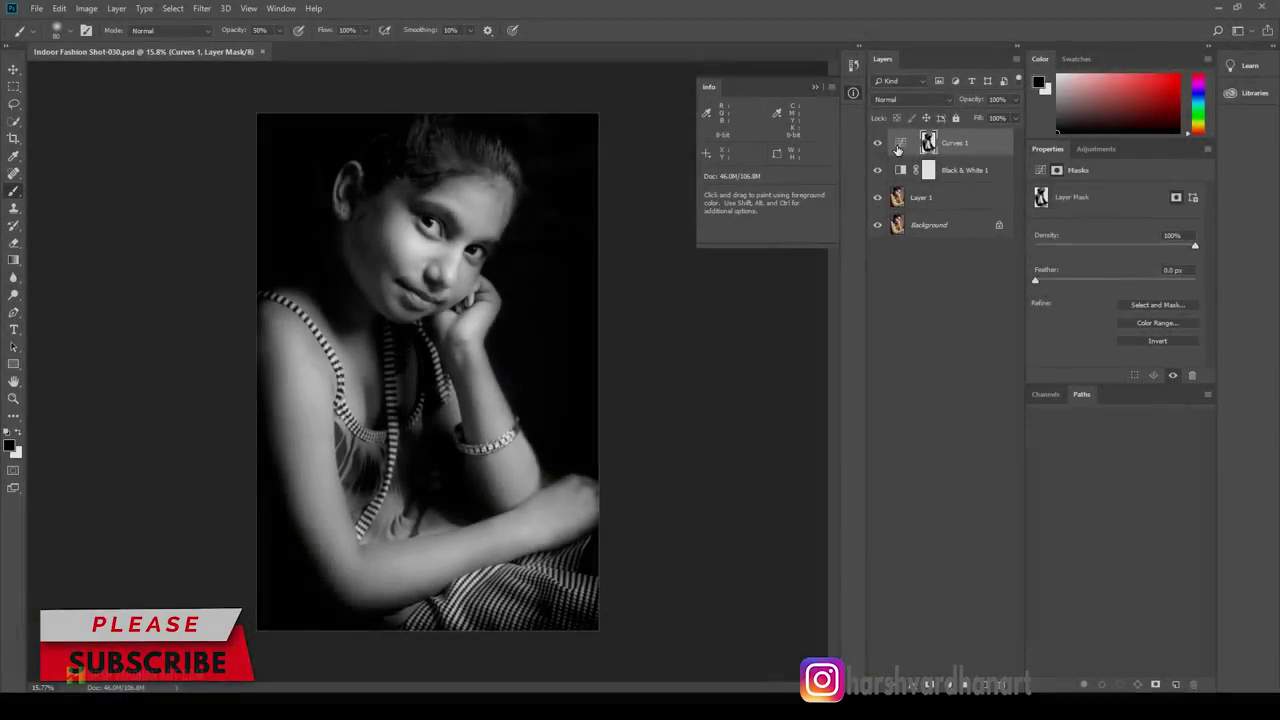
Step: Hide Curves 1 and Black & White 1 to show the original colour, and select Layer 1
left_click(899, 144)
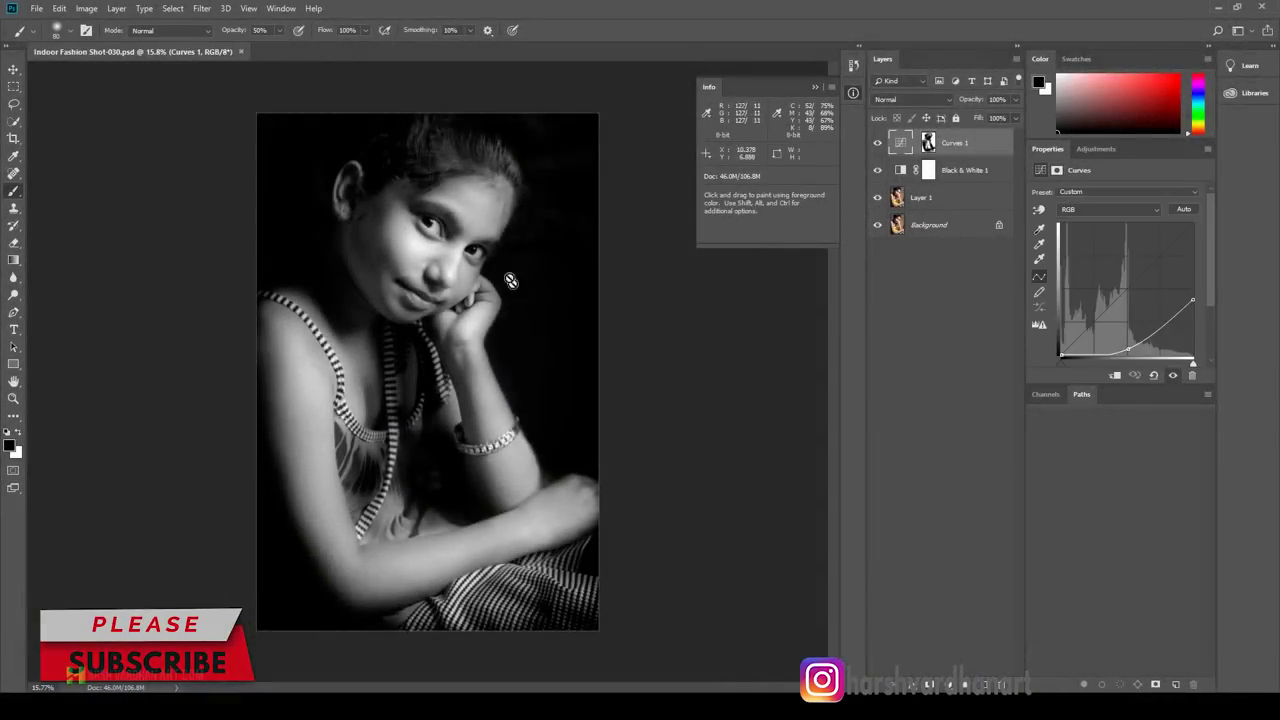
left_click(852, 93)
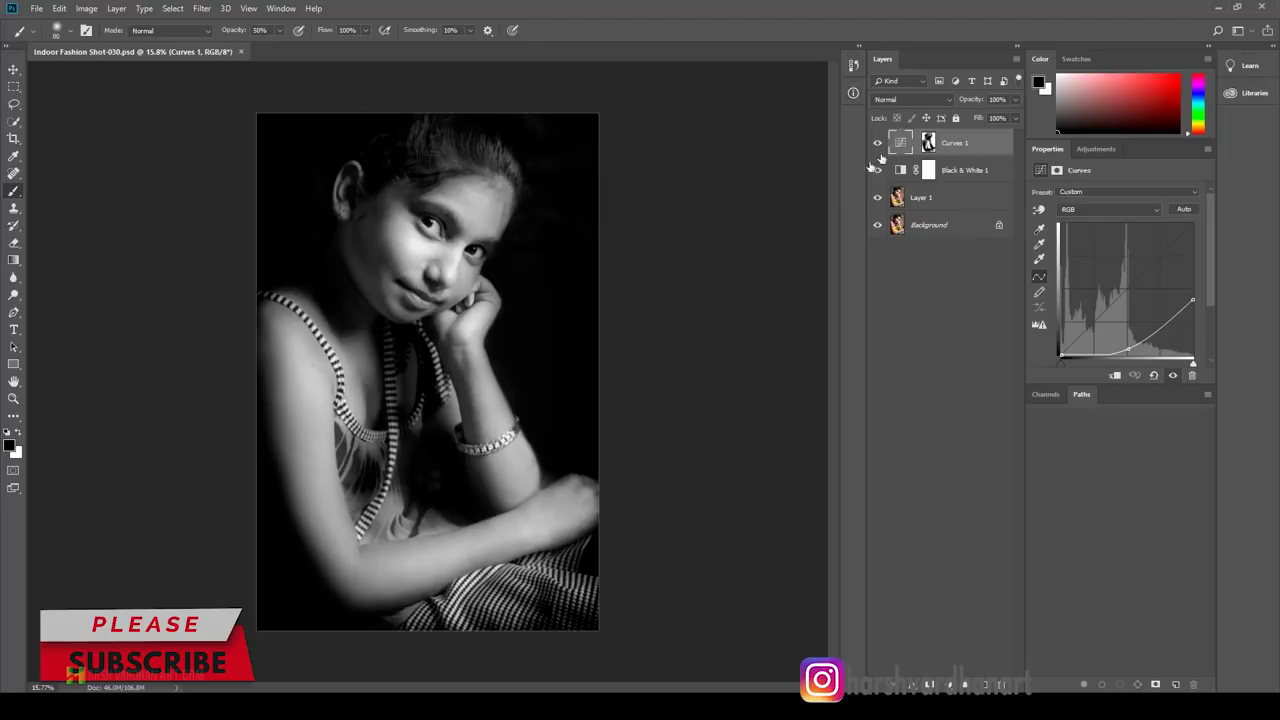
left_click(878, 144)
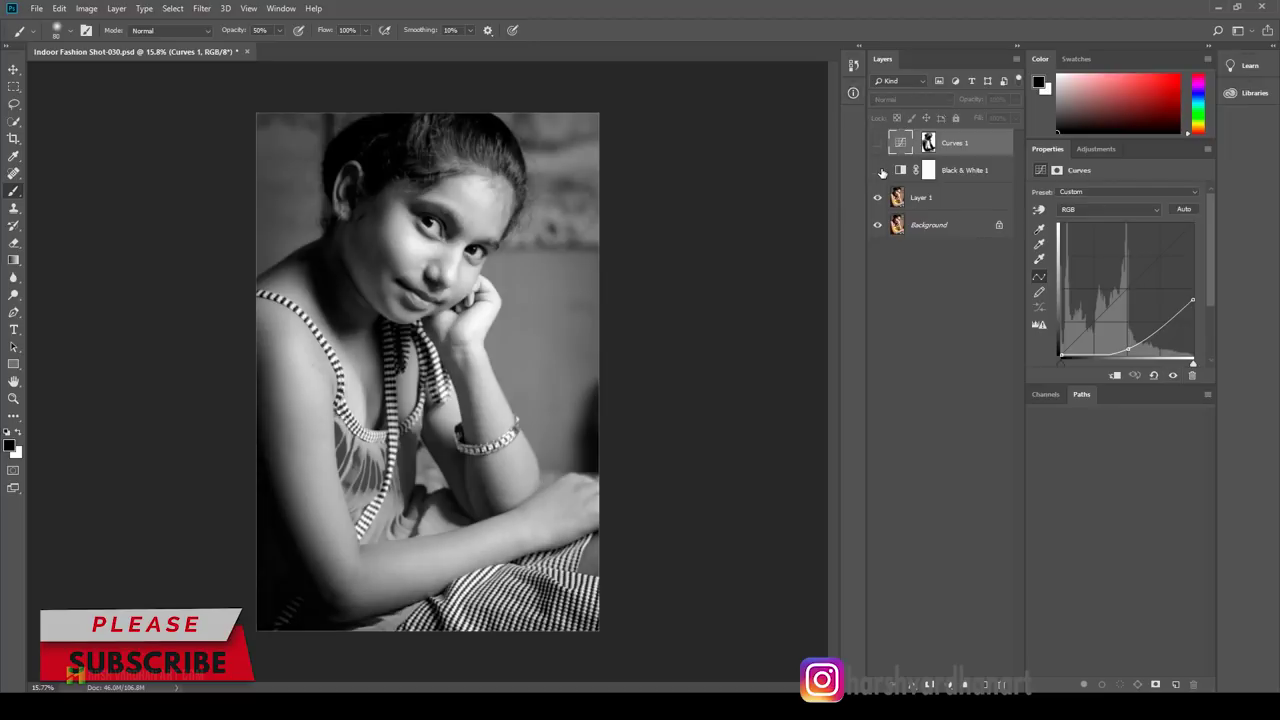
left_click(879, 171)
left_click(918, 198)
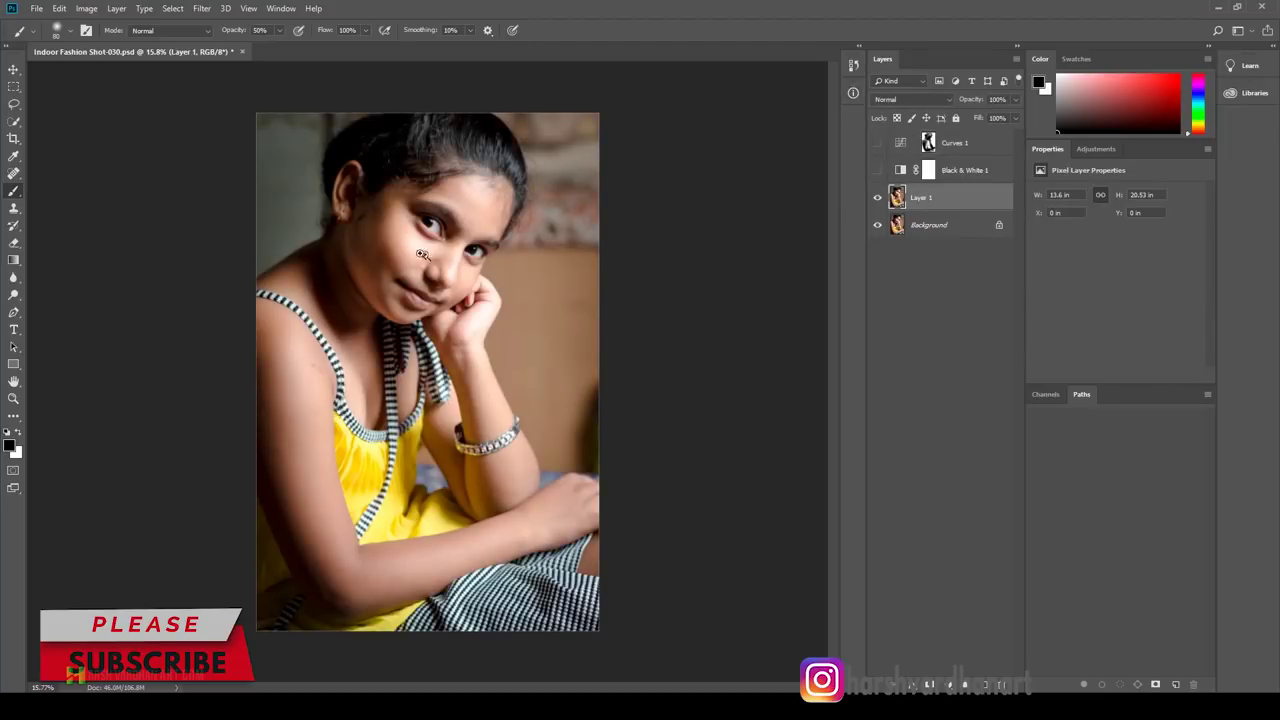
Step: Add a new empty layer and choose the Spot Healing Brush with Sample All Layers on
left_click_drag(421, 254, 486, 290)
left_click_drag(523, 251, 505, 348)
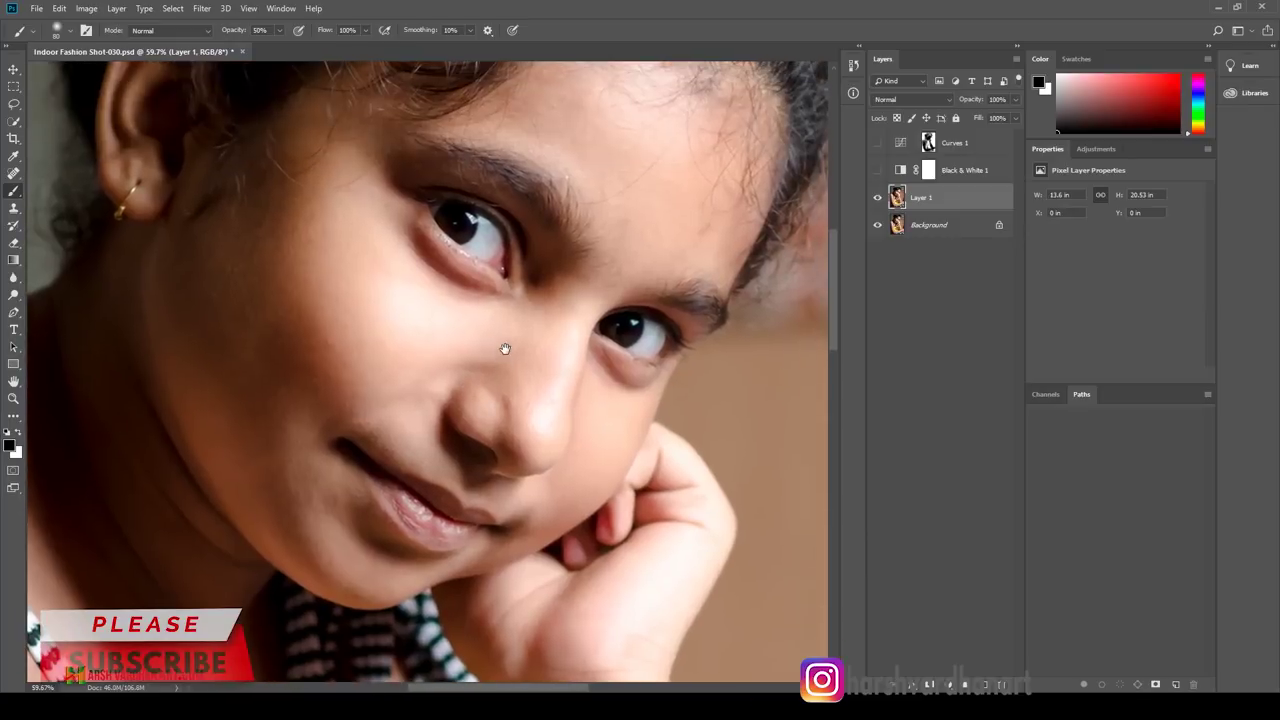
scroll(679, 234, "up", 2)
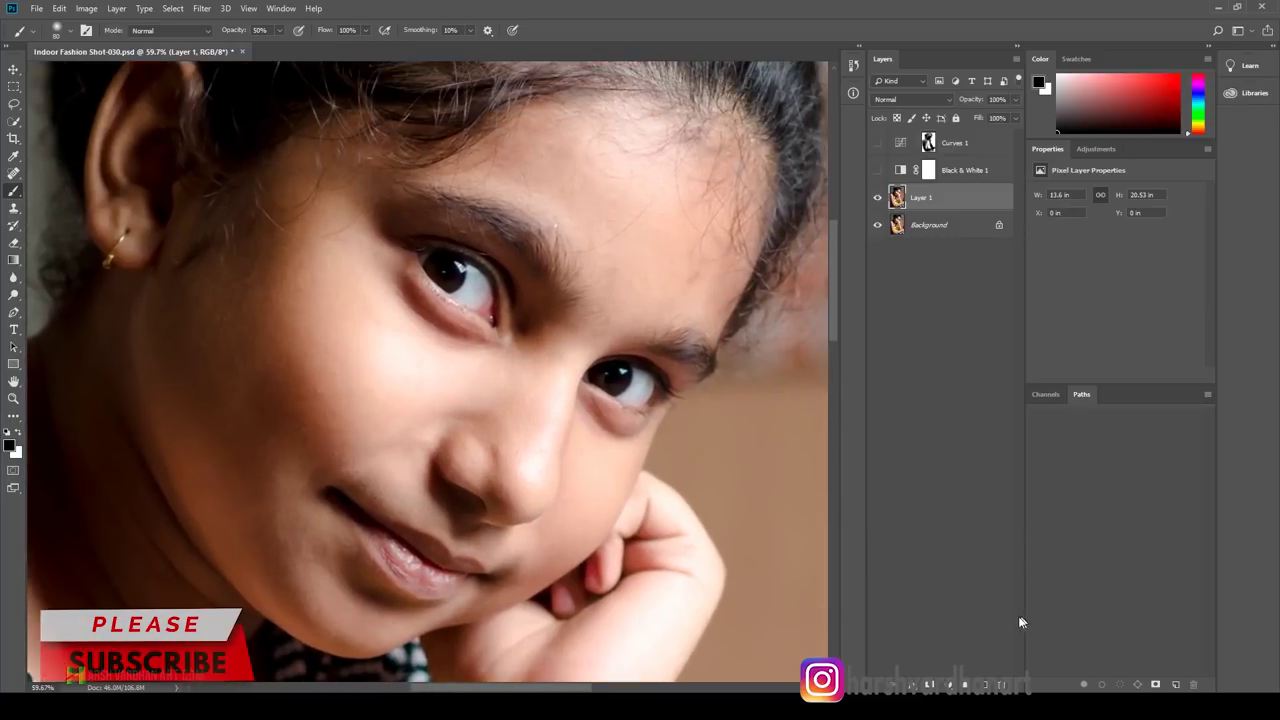
left_click(985, 686)
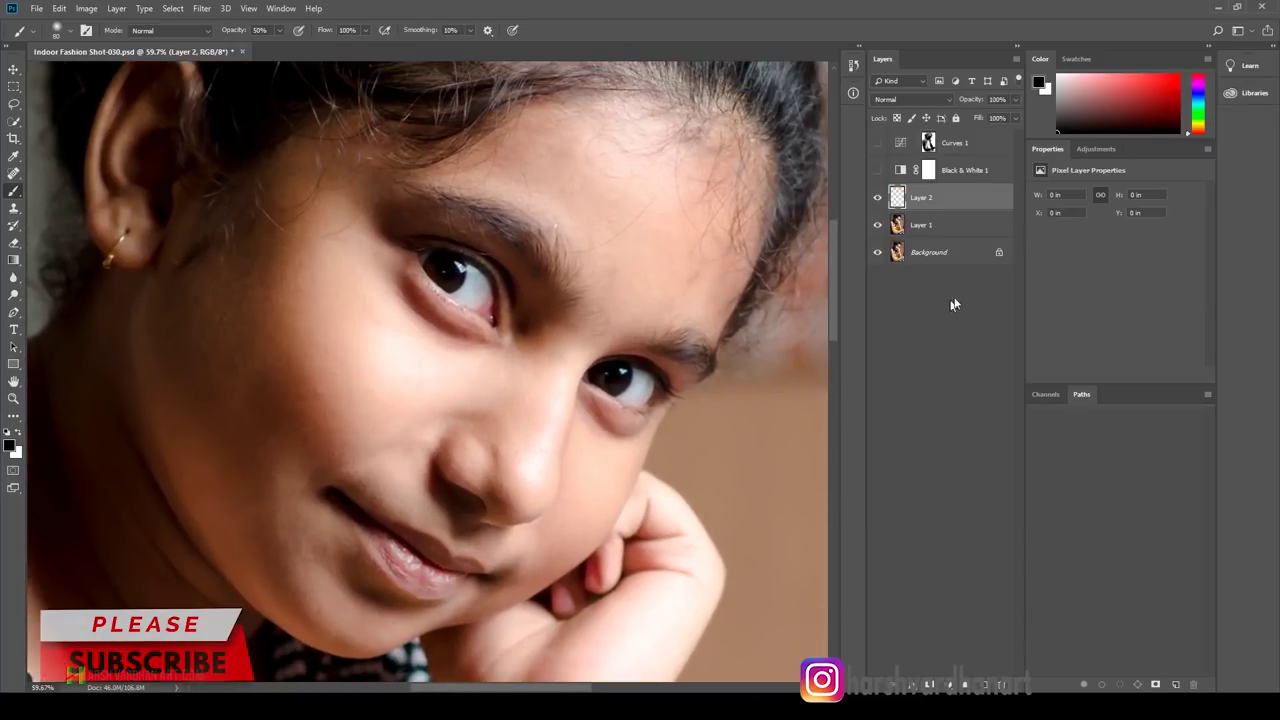
left_click(13, 173)
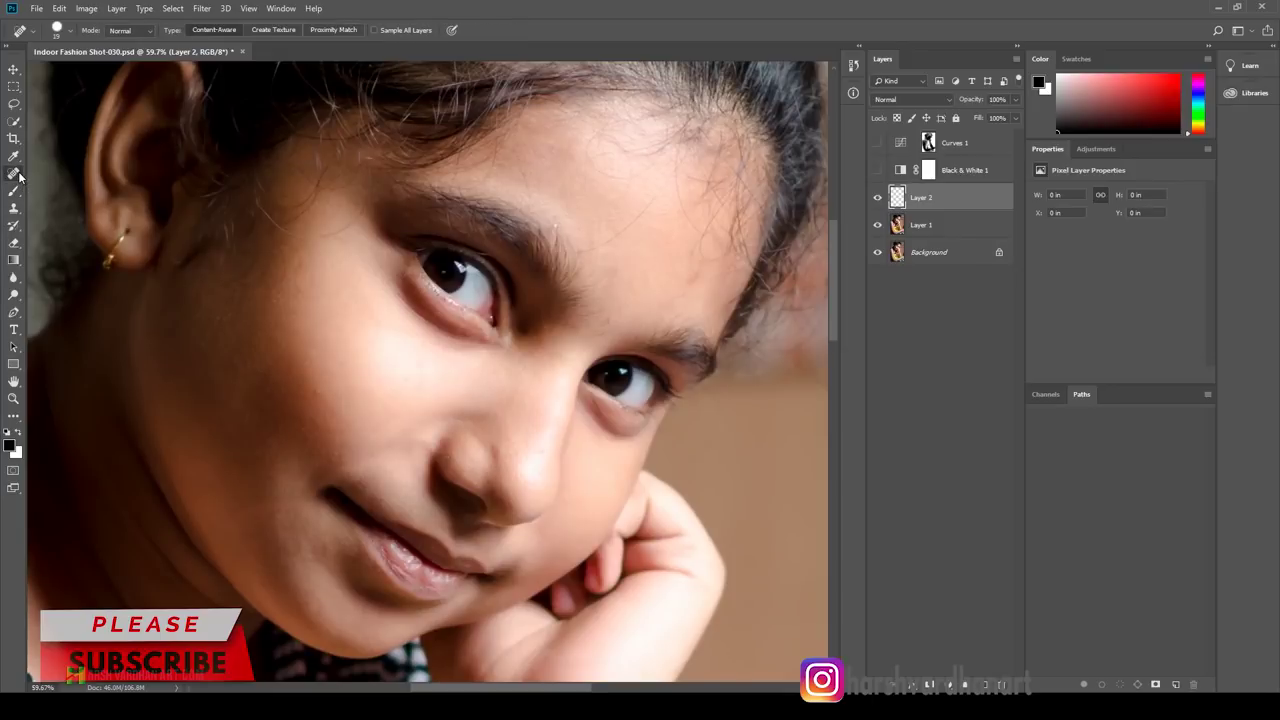
right_click(13, 173)
left_click(80, 176)
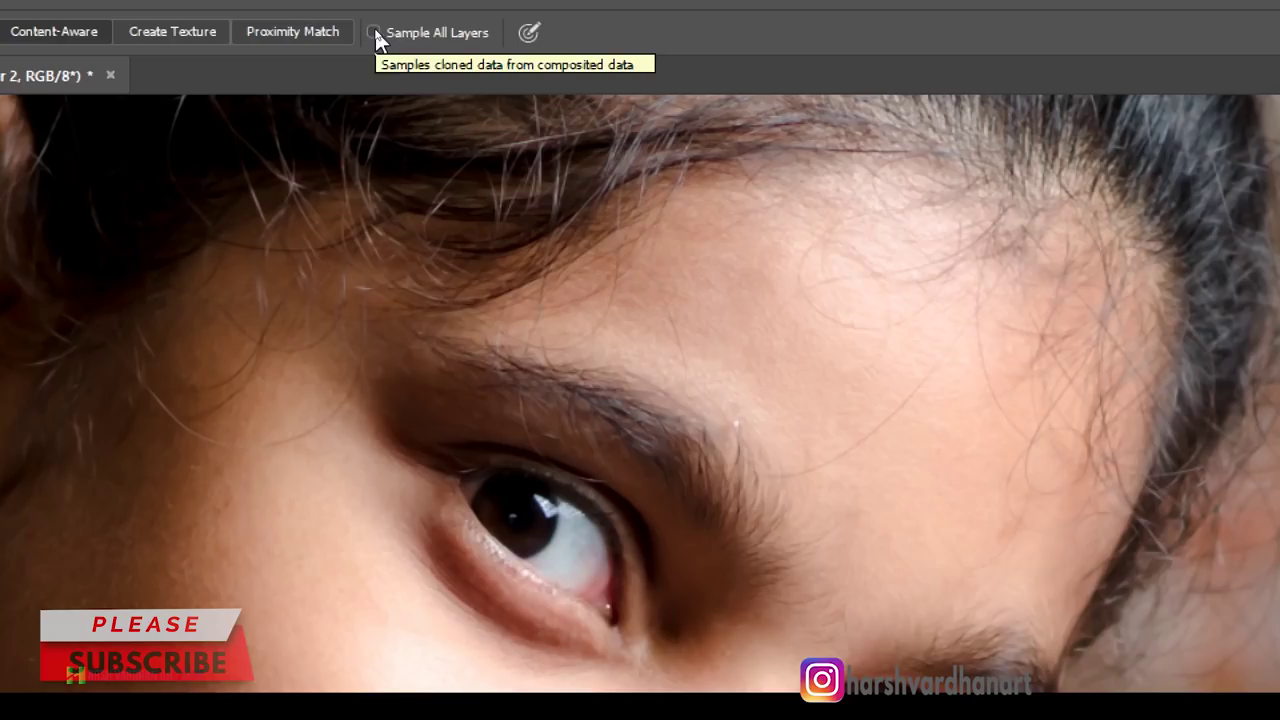
left_click(374, 33)
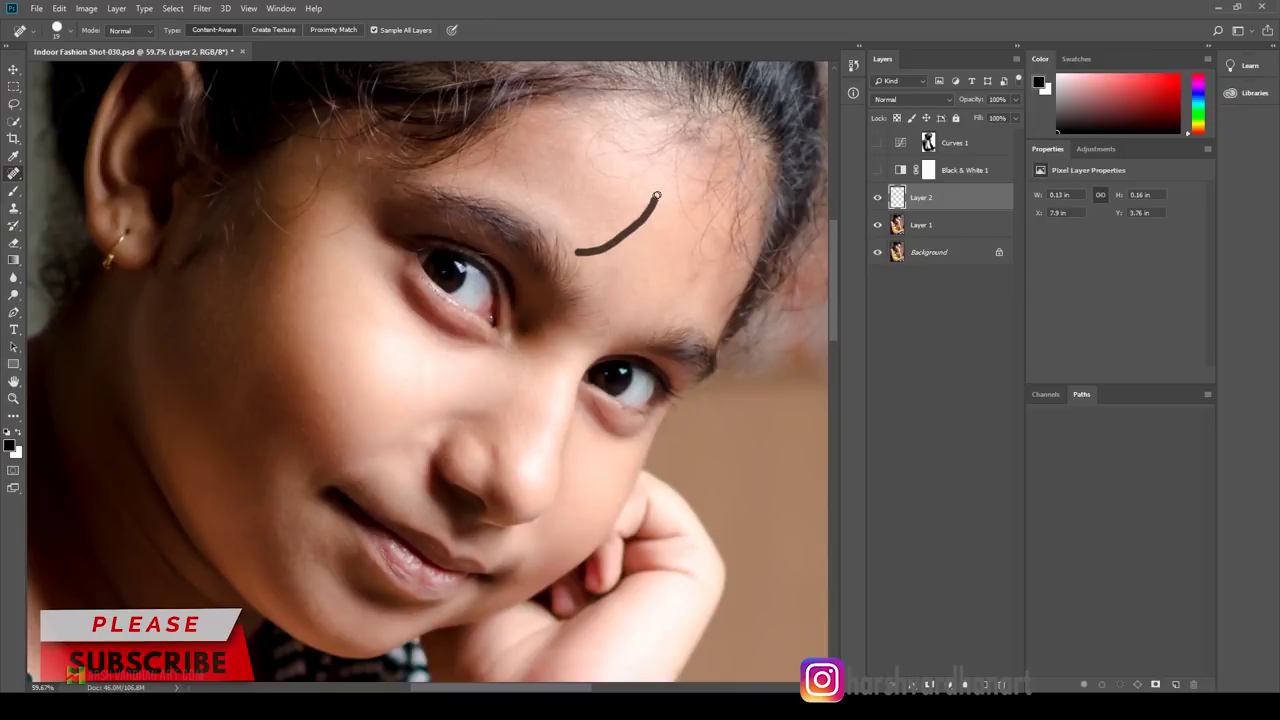
Step: Heal three forehead marks and inspect the lips, neck and shoulder for blemishes
left_click_drag(671, 172, 668, 190)
left_click_drag(600, 246, 650, 206)
left_click_drag(532, 196, 549, 163)
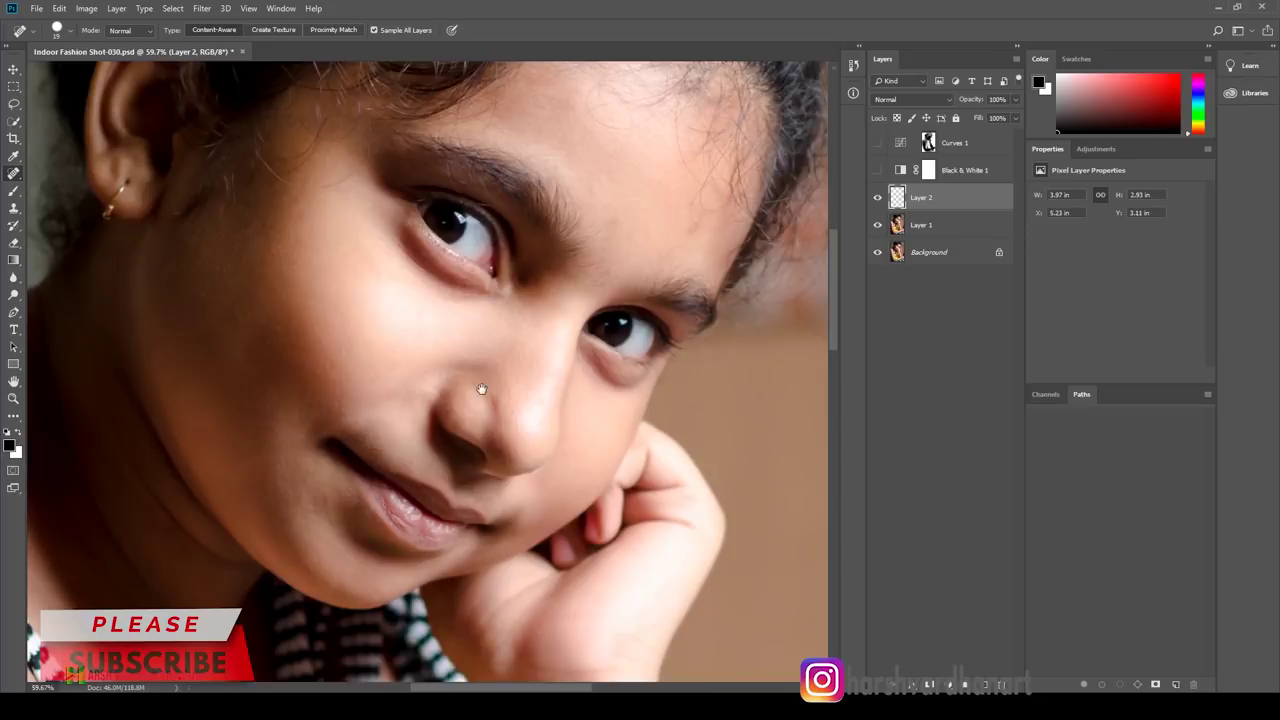
left_click_drag(481, 388, 478, 342)
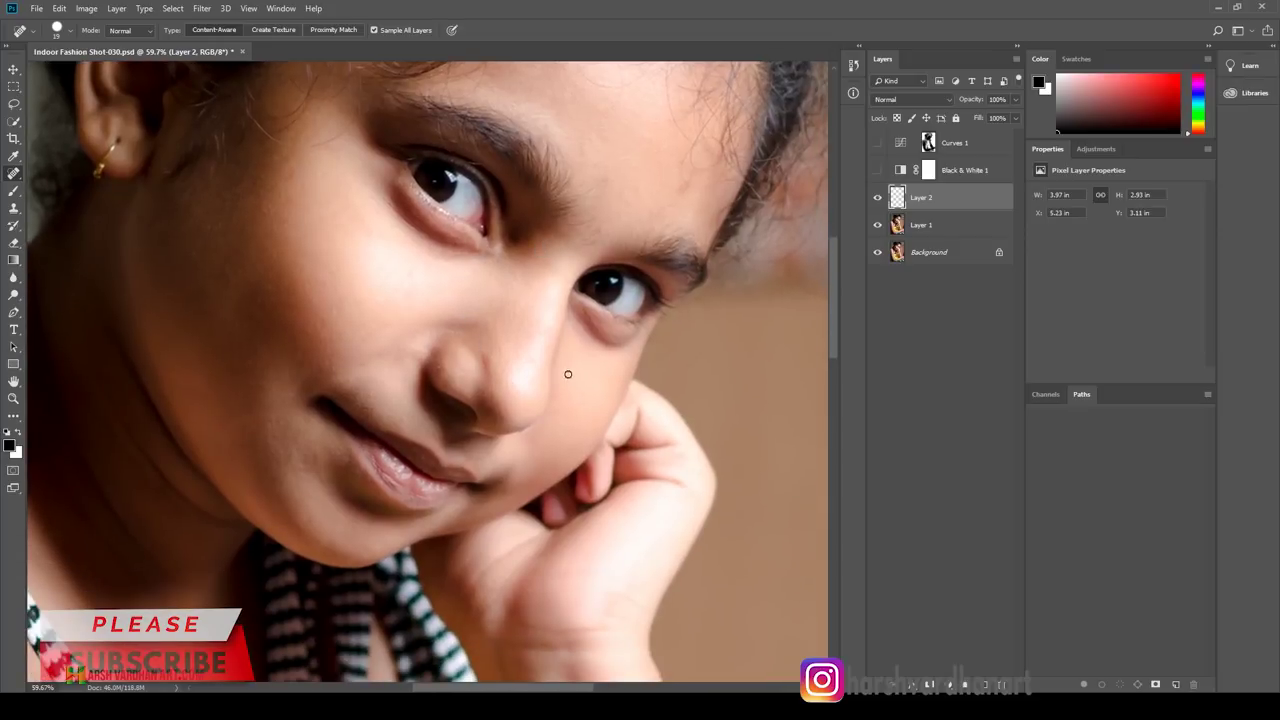
left_click_drag(361, 498, 382, 467)
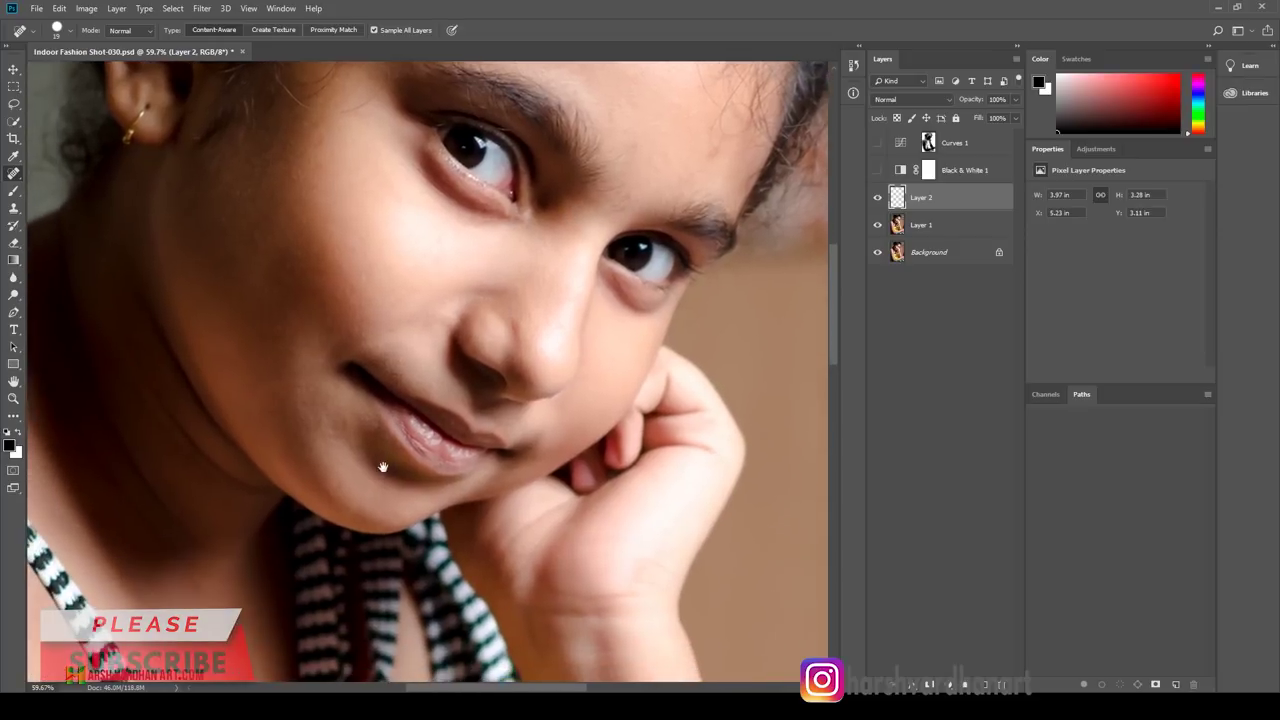
mouse_move(306, 355)
left_mouse_down()
mouse_move(374, 486)
mouse_move(386, 286)
left_mouse_up()
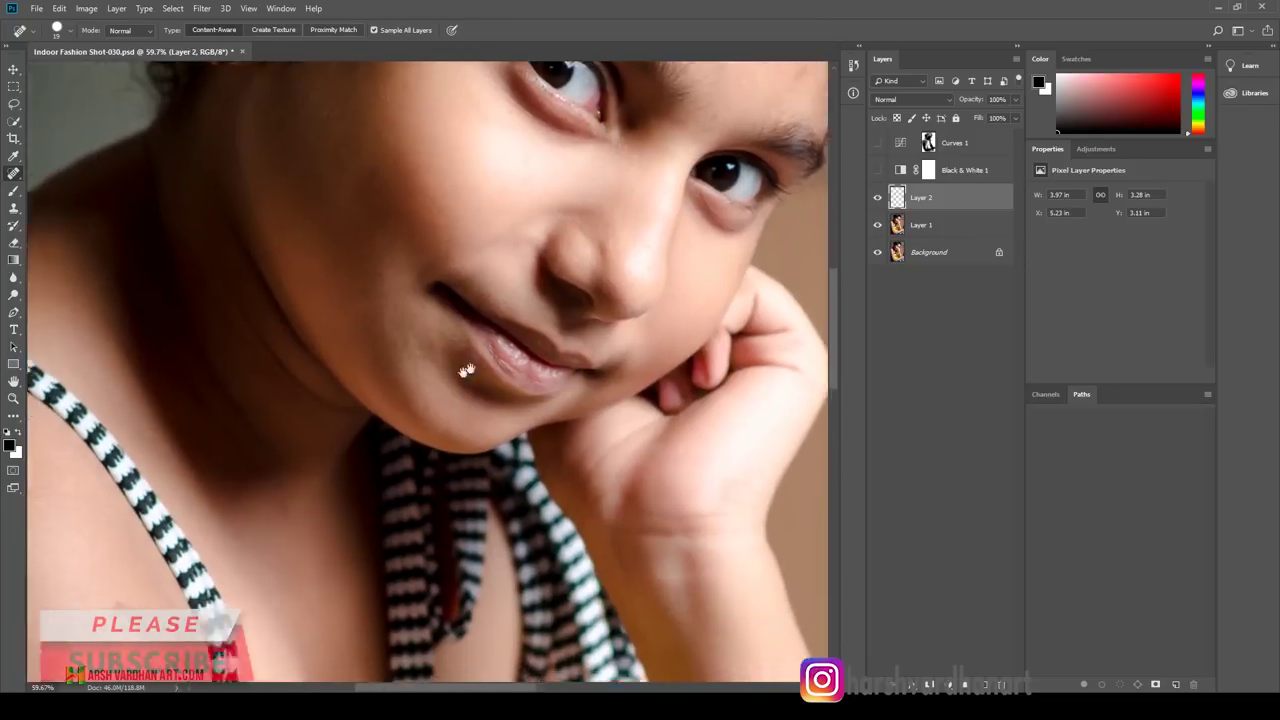
mouse_move(463, 371)
left_mouse_down()
mouse_move(368, 540)
mouse_move(350, 521)
mouse_move(371, 527)
mouse_move(377, 512)
left_mouse_up()
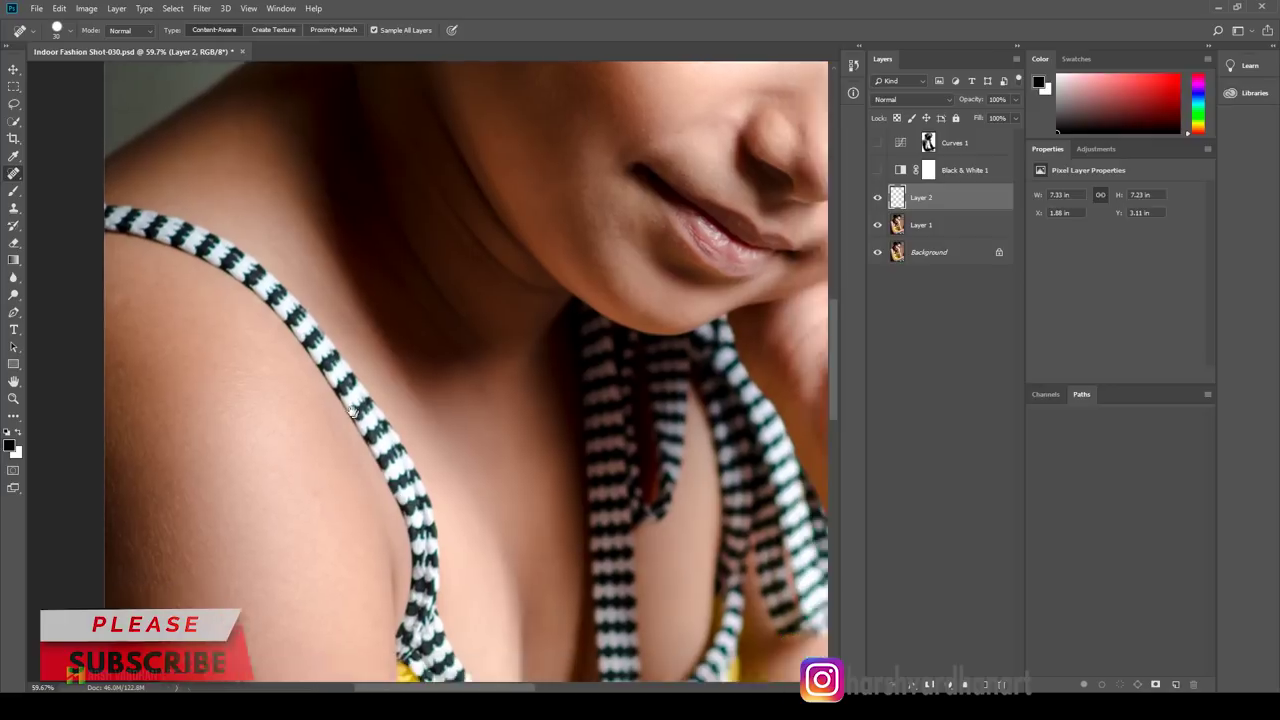
mouse_move(300, 540)
left_mouse_down()
mouse_move(241, 368)
mouse_move(249, 286)
mouse_move(586, 371)
mouse_move(475, 355)
mouse_move(494, 523)
mouse_move(534, 400)
mouse_move(534, 509)
mouse_move(519, 373)
mouse_move(499, 443)
left_mouse_up()
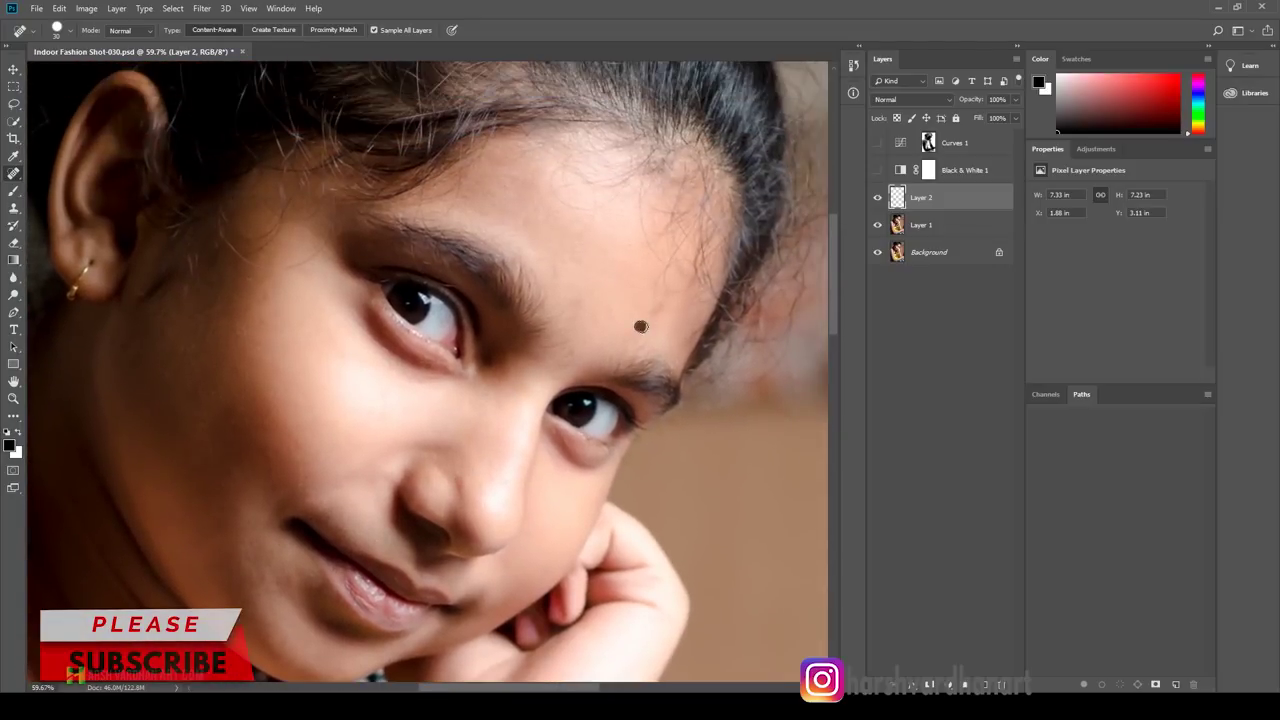
Step: Remove the dark forehead mole and the remaining marks near the hairline
left_click(641, 326)
left_click(663, 274)
left_click(669, 277)
left_click_drag(645, 242, 640, 176)
mouse_move(633, 210)
left_mouse_down()
mouse_move(582, 208)
mouse_move(556, 176)
mouse_move(630, 180)
mouse_move(551, 182)
left_mouse_up()
left_click_drag(645, 232, 684, 208)
left_click_drag(646, 252, 676, 226)
Step: Select the Patch Tool from the healing tool group and set its mode to Content-Aware
right_click(15, 177)
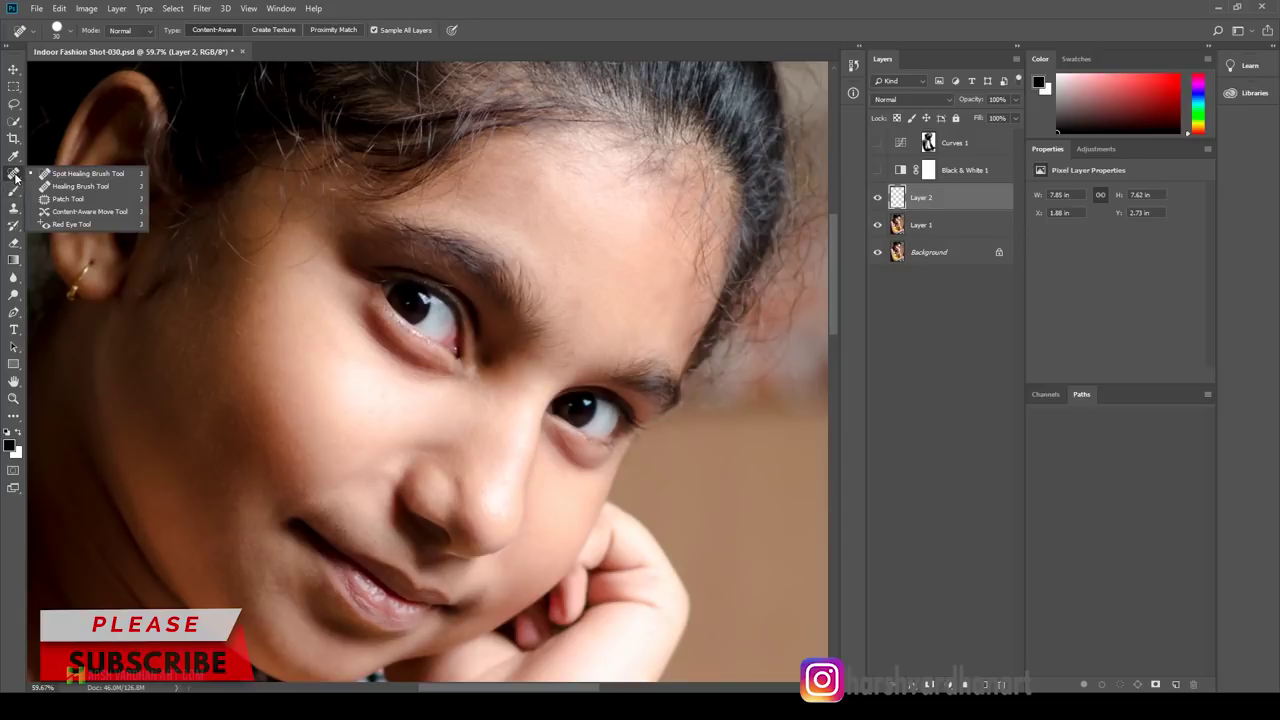
left_click(60, 201)
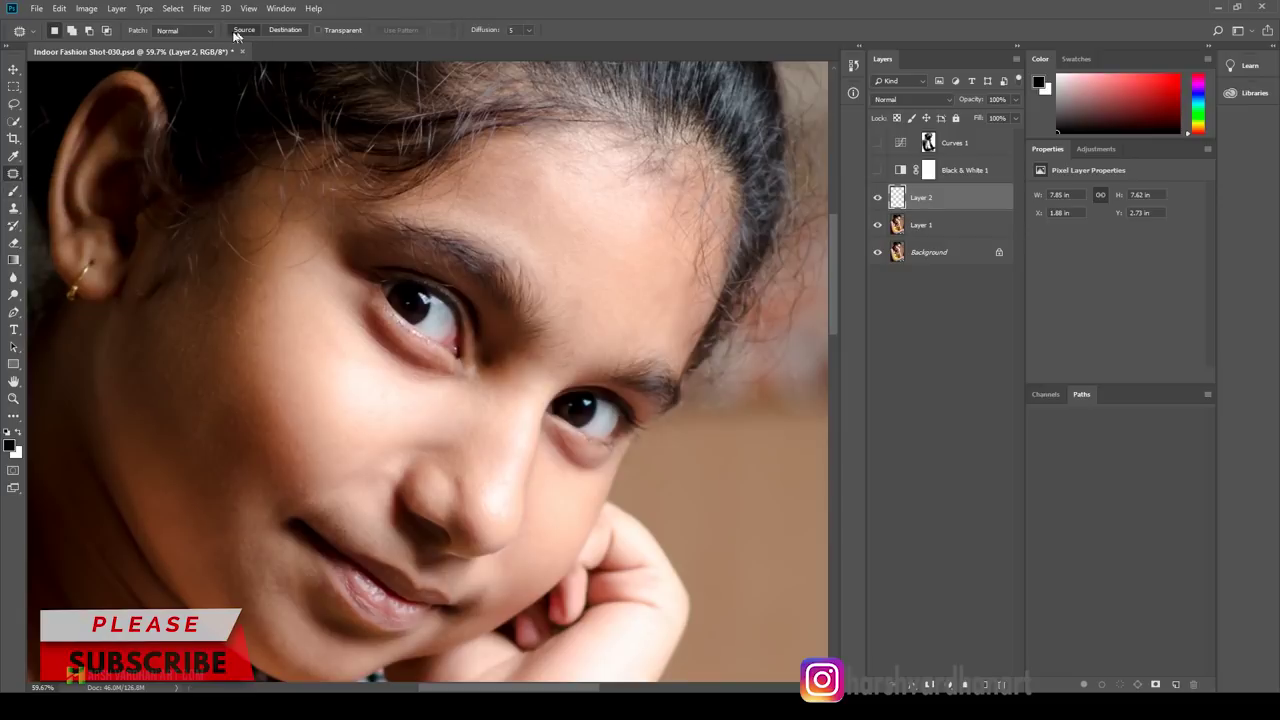
left_click(190, 54)
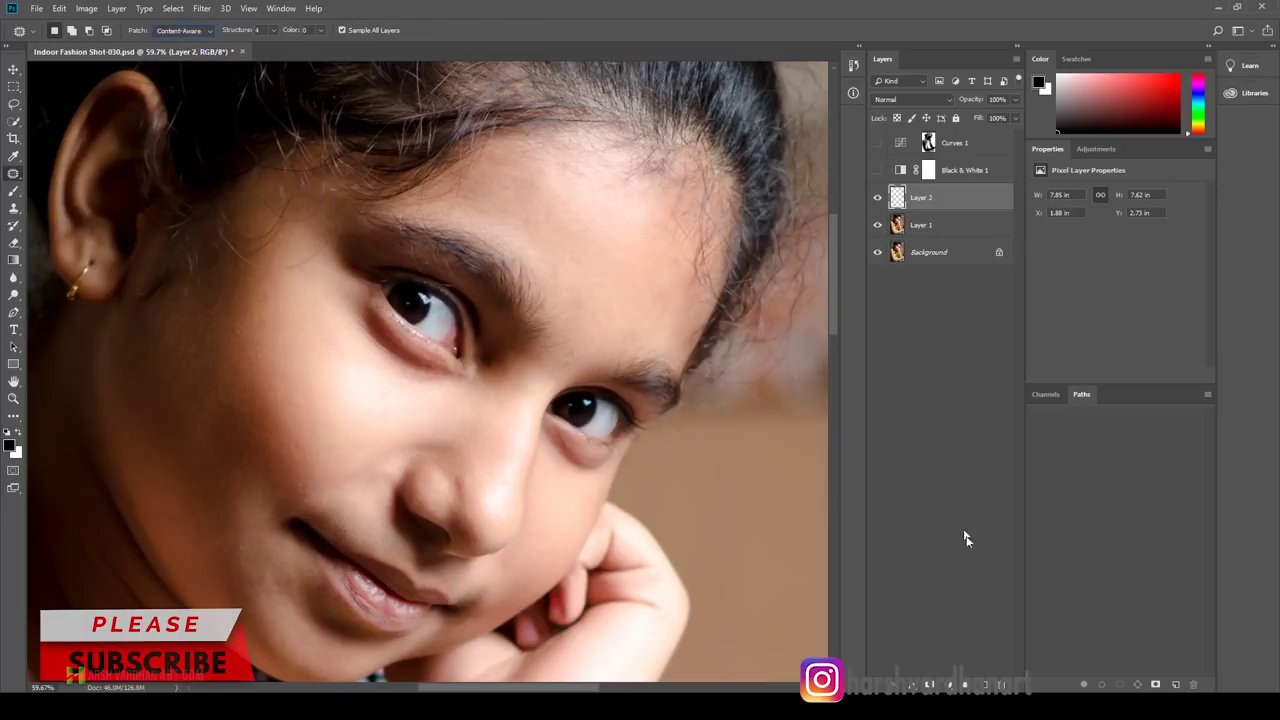
Step: Add a new empty Layer 3 and patch the stray hair on the upper forehead
key("ctrl+shift+alt+n")
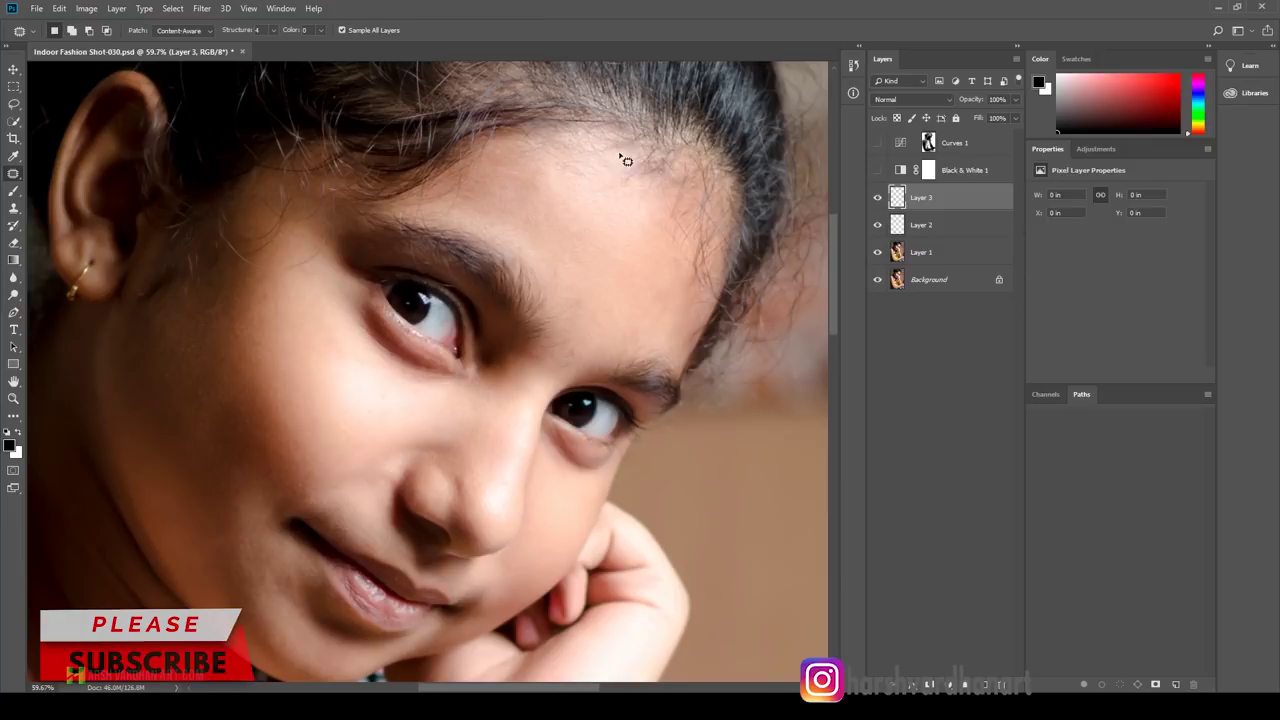
left_click_drag(619, 154, 676, 238)
left_click_drag(731, 245, 621, 152)
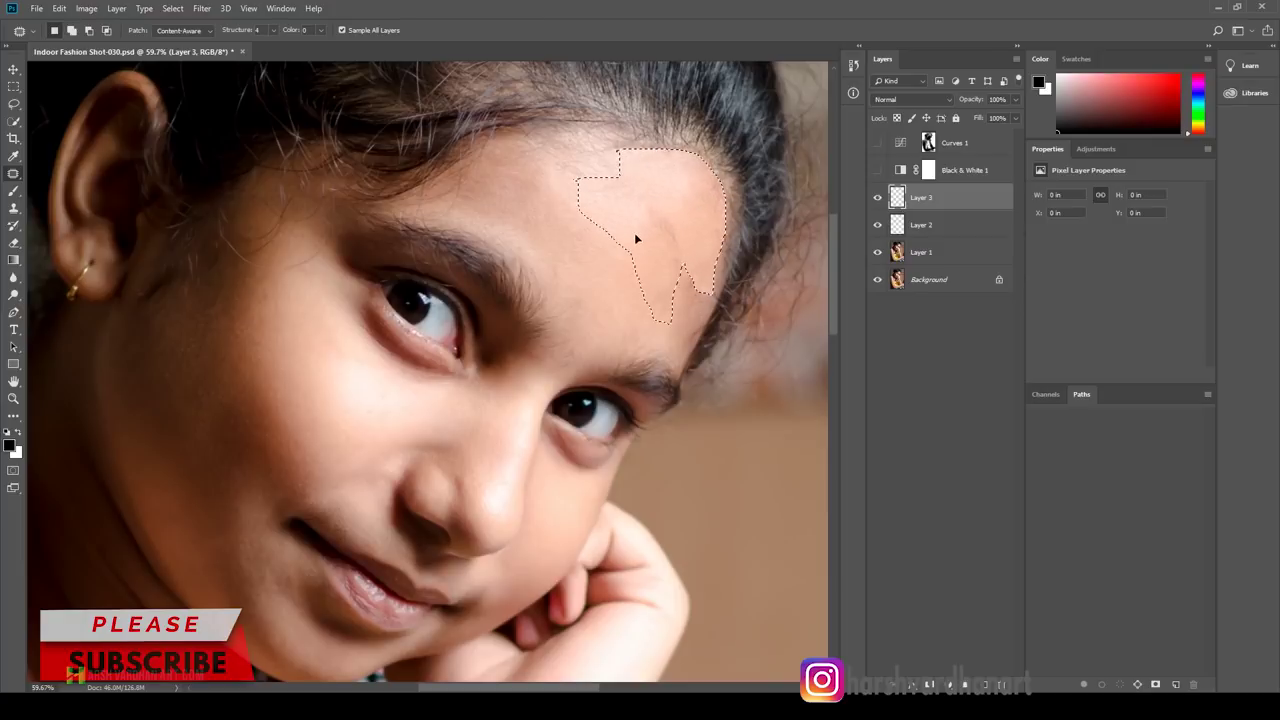
left_click_drag(685, 213, 621, 233)
key("ctrl+d")
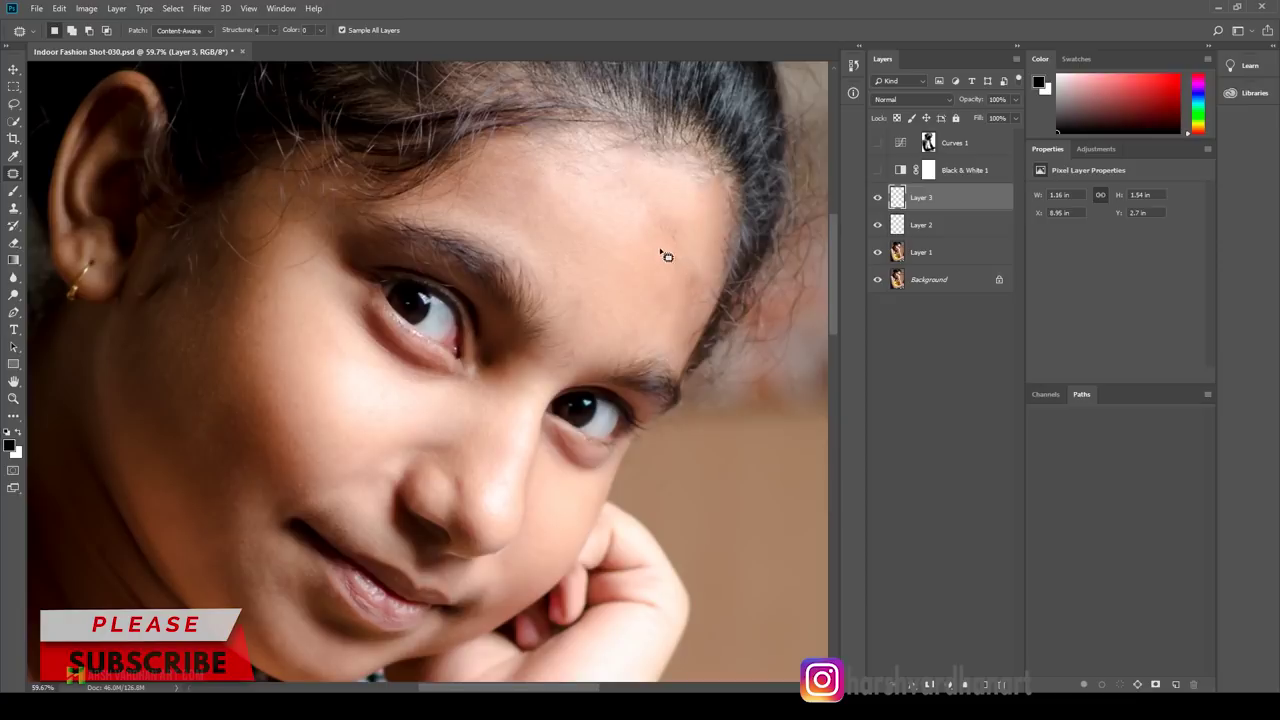
Step: Patch three more forehead areas near the hairline with nearby clean skin
left_click_drag(610, 170, 614, 178)
left_click_drag(657, 227, 614, 234)
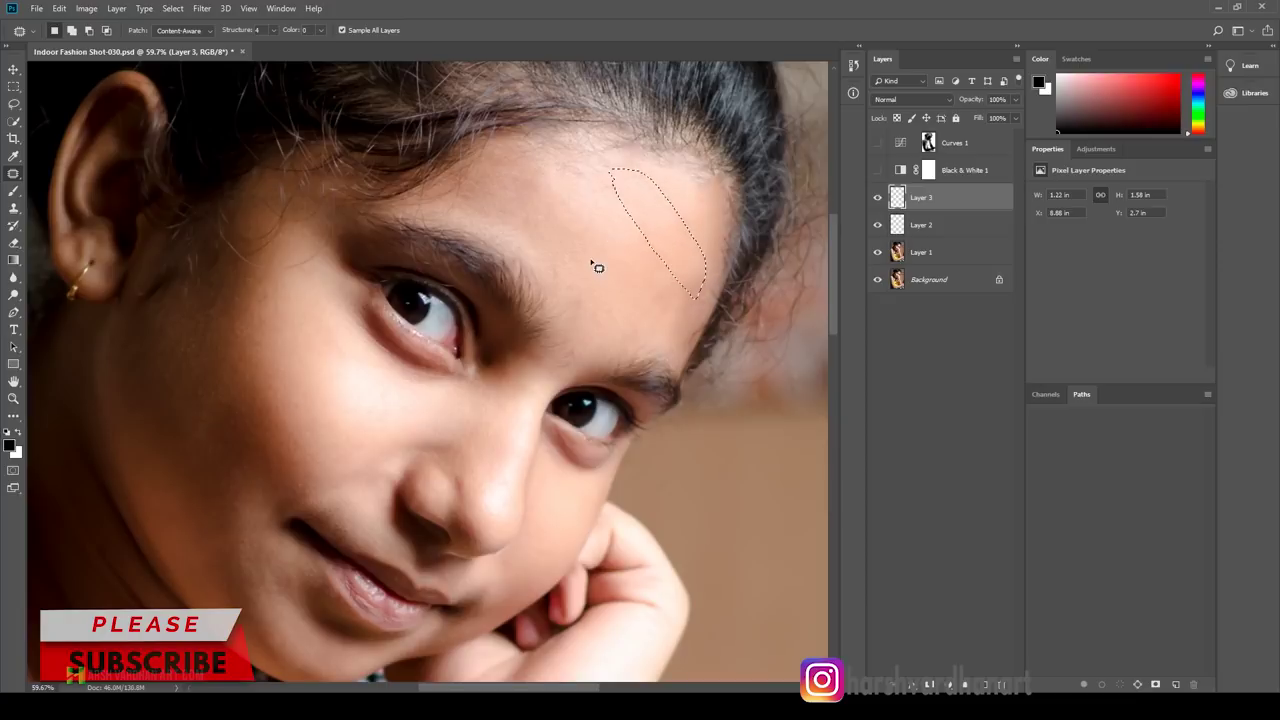
key("ctrl+d")
left_click_drag(578, 193, 630, 233)
key("ctrl+d")
key("ctrl+d")
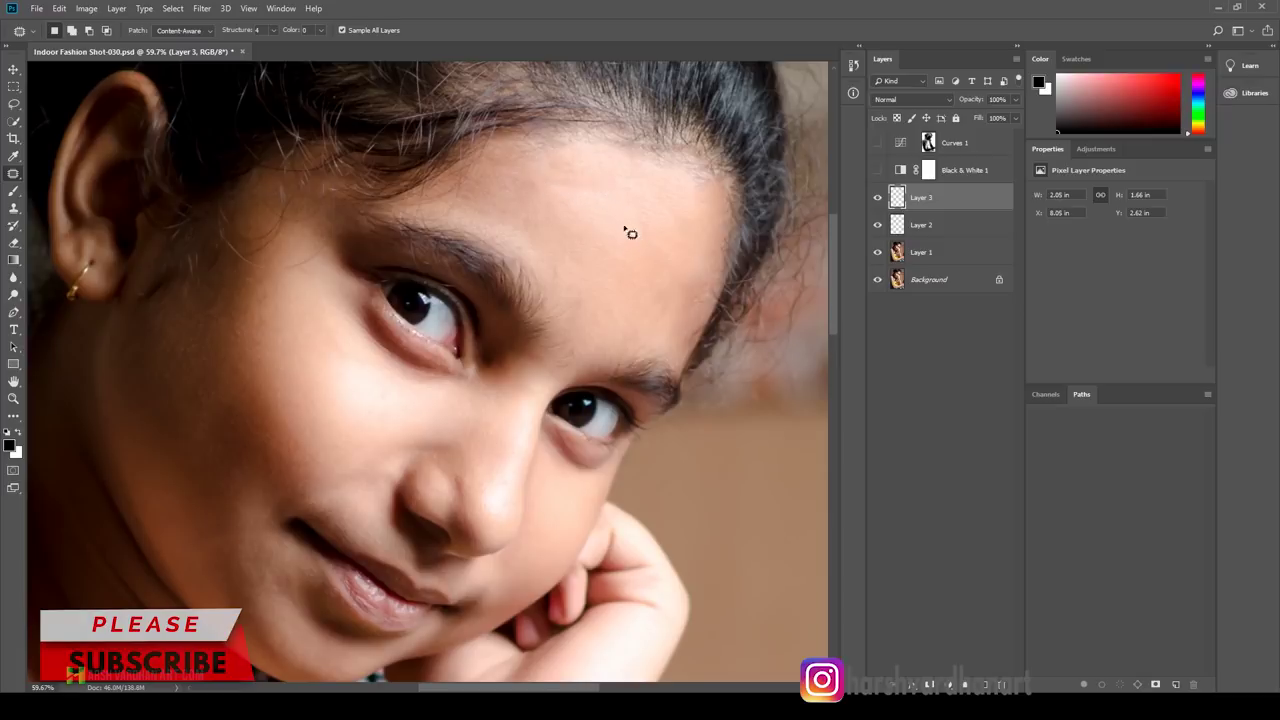
mouse_move(700, 322)
left_mouse_down()
mouse_move(672, 286)
mouse_move(700, 257)
left_mouse_up()
key("ctrl+d")
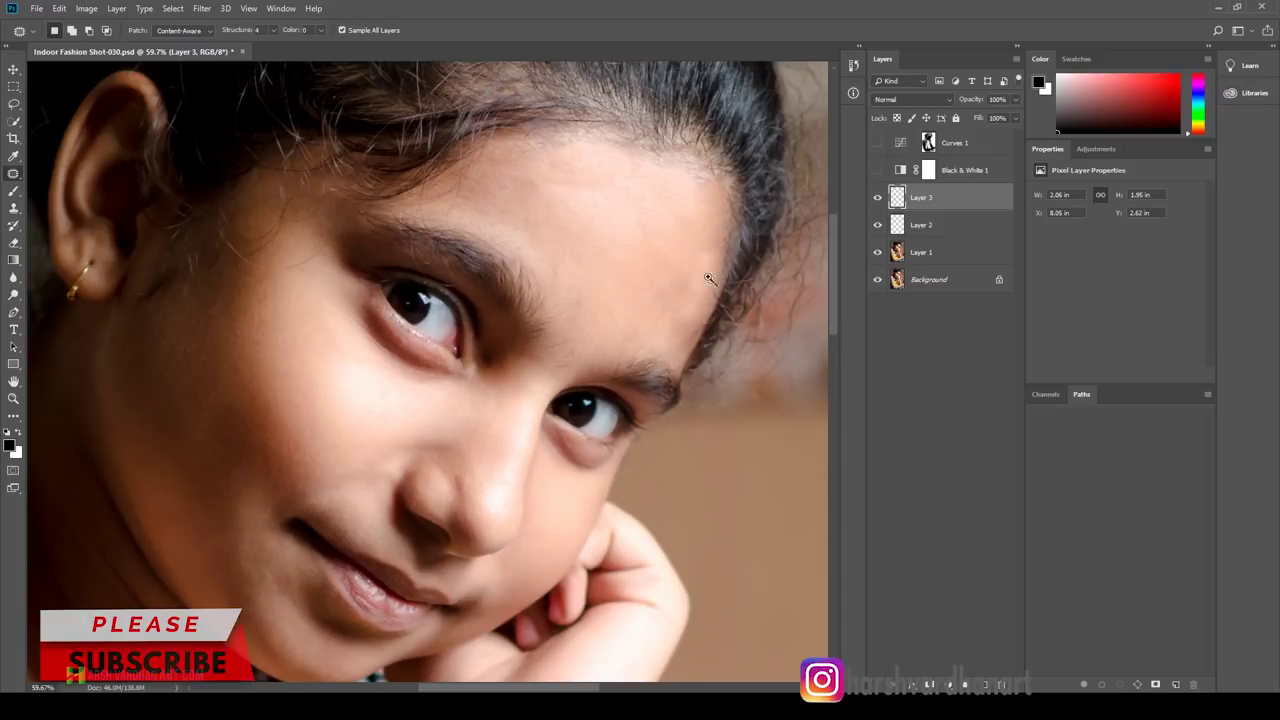
Step: Patch two more small forehead spots onto nearby smooth skin
scroll(708, 278, "up", 1)
left_click_drag(560, 158, 556, 165)
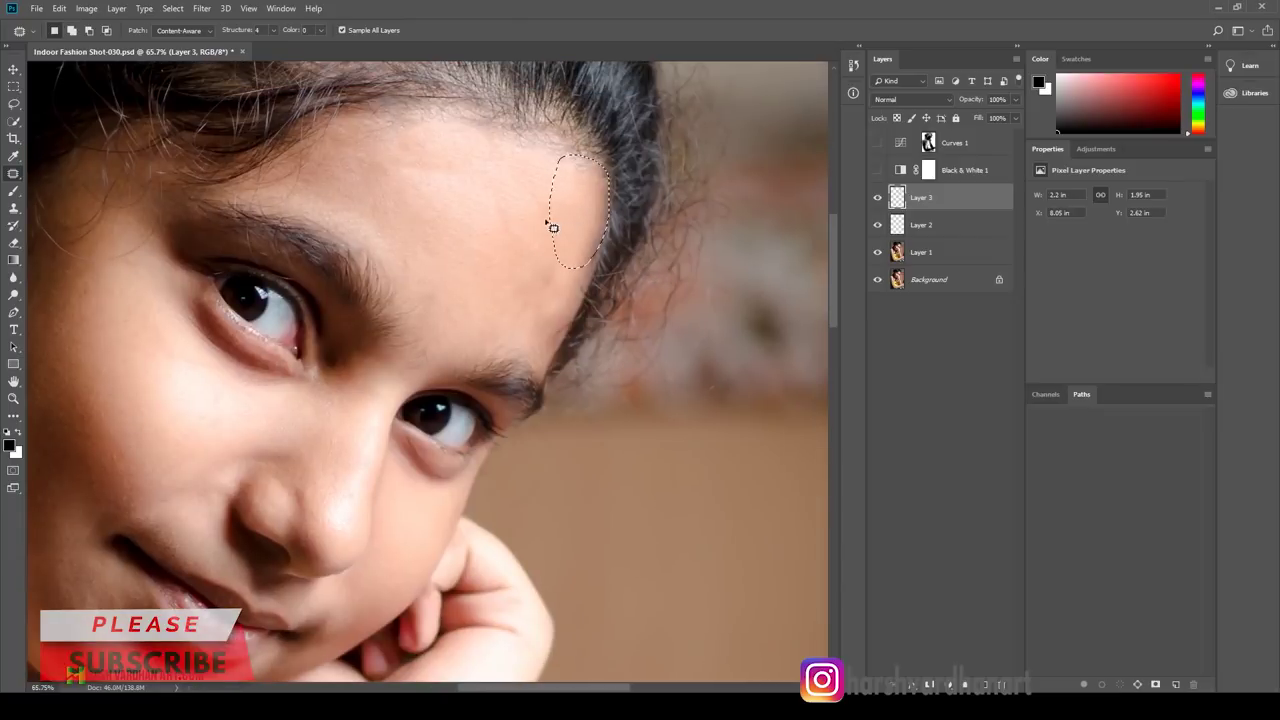
left_click_drag(553, 227, 546, 257)
key("ctrl+d")
scroll(571, 290, "up", 2)
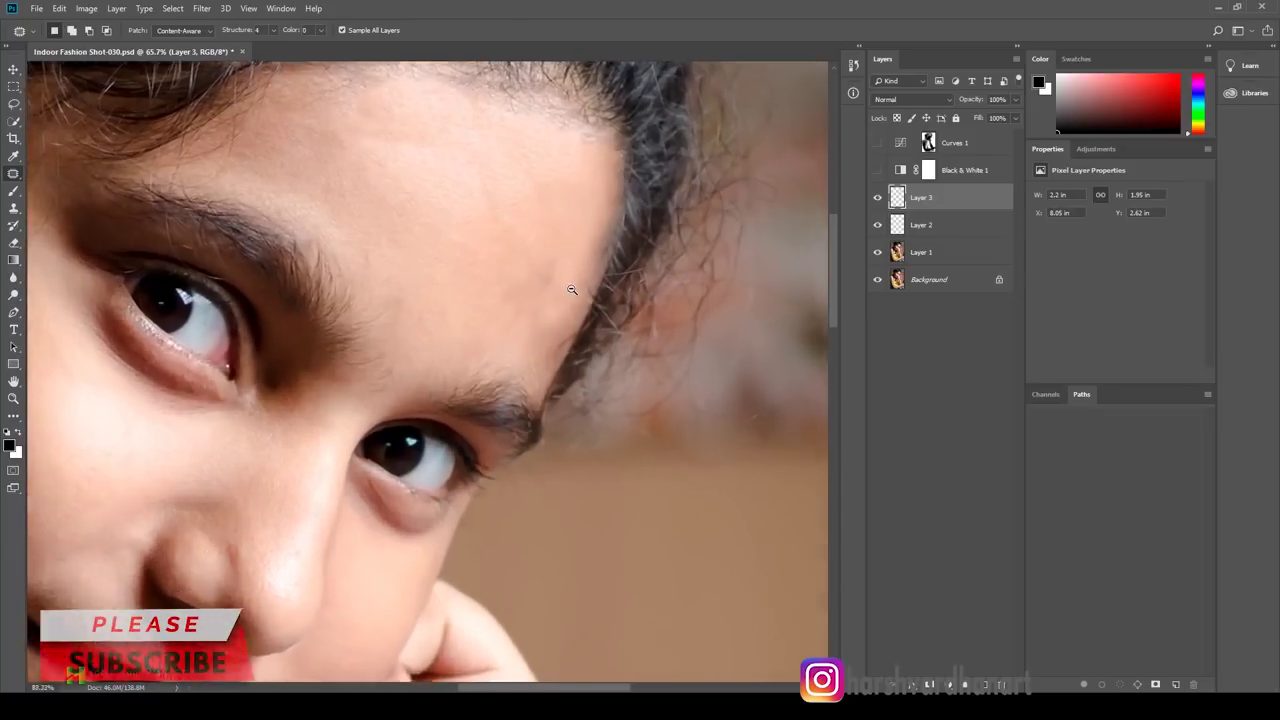
scroll(571, 290, "up", 1)
mouse_move(566, 268)
left_mouse_down()
mouse_move(500, 291)
mouse_move(565, 276)
mouse_move(563, 263)
mouse_move(505, 283)
mouse_move(571, 266)
mouse_move(546, 300)
mouse_move(577, 304)
left_mouse_up()
key("ctrl+d")
key("ctrl+d")
key("ctrl+d")
key("ctrl+d")
mouse_move(500, 291)
left_mouse_down()
mouse_move(509, 277)
mouse_move(491, 271)
left_mouse_up()
key("ctrl+d")
Step: Patch the blemish running along the hairline and outline one more small forehead spot
scroll(558, 251, "up", 2)
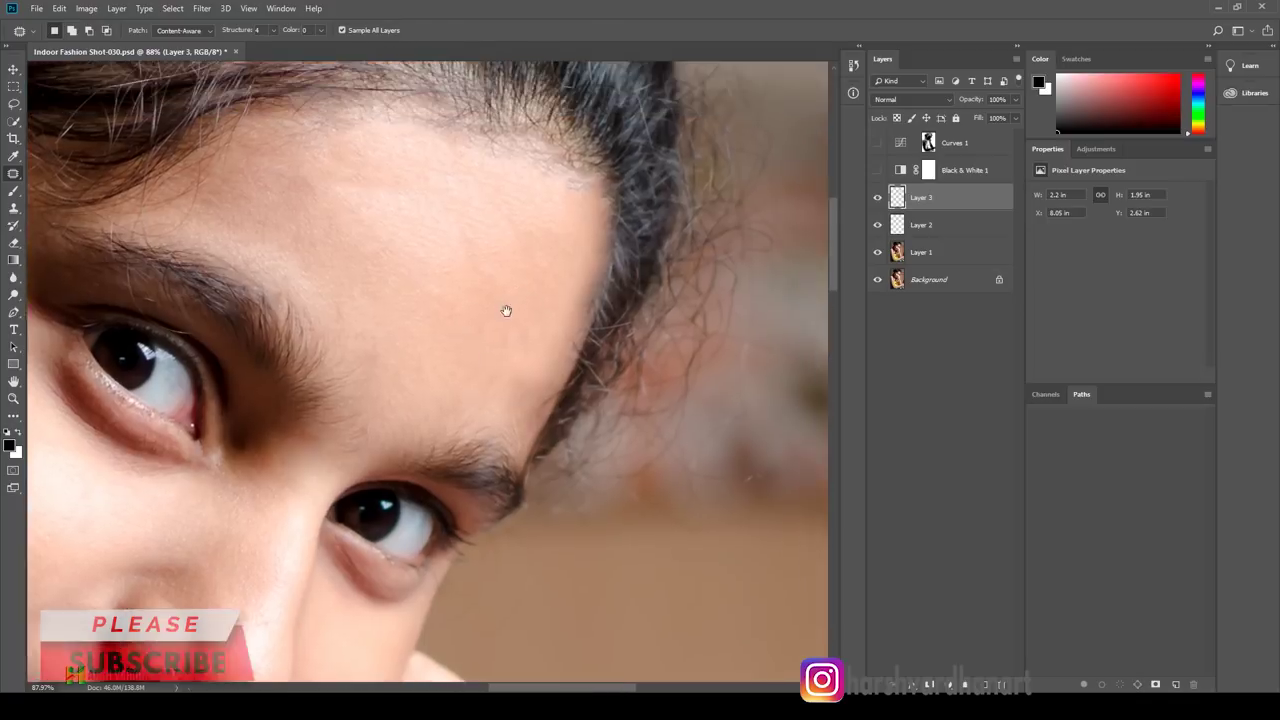
scroll(563, 232, "up", 1)
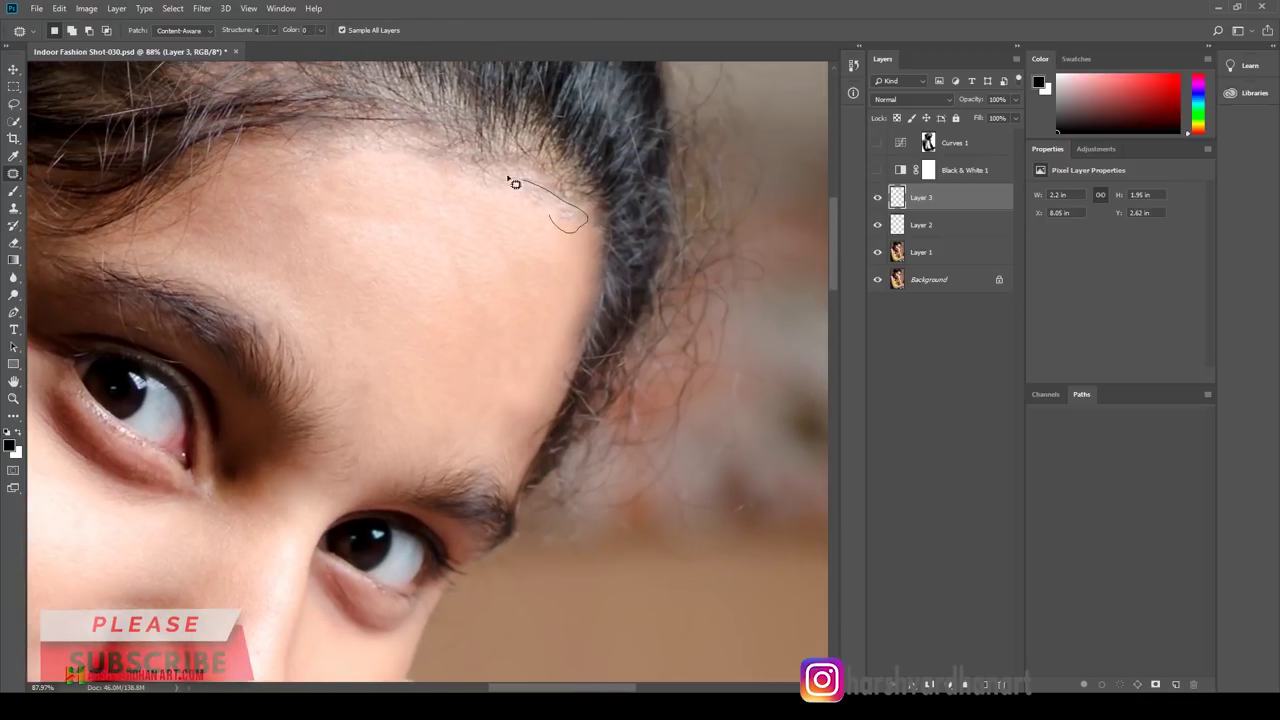
mouse_move(577, 231)
left_mouse_down()
mouse_move(529, 209)
mouse_move(521, 244)
mouse_move(458, 238)
mouse_move(398, 259)
mouse_move(350, 250)
mouse_move(480, 271)
mouse_move(443, 245)
mouse_move(499, 274)
left_mouse_up()
key("ctrl+d")
scroll(490, 285, "up", 1)
scroll(460, 272, "up", 1)
key("ctrl+d")
key("ctrl+d")
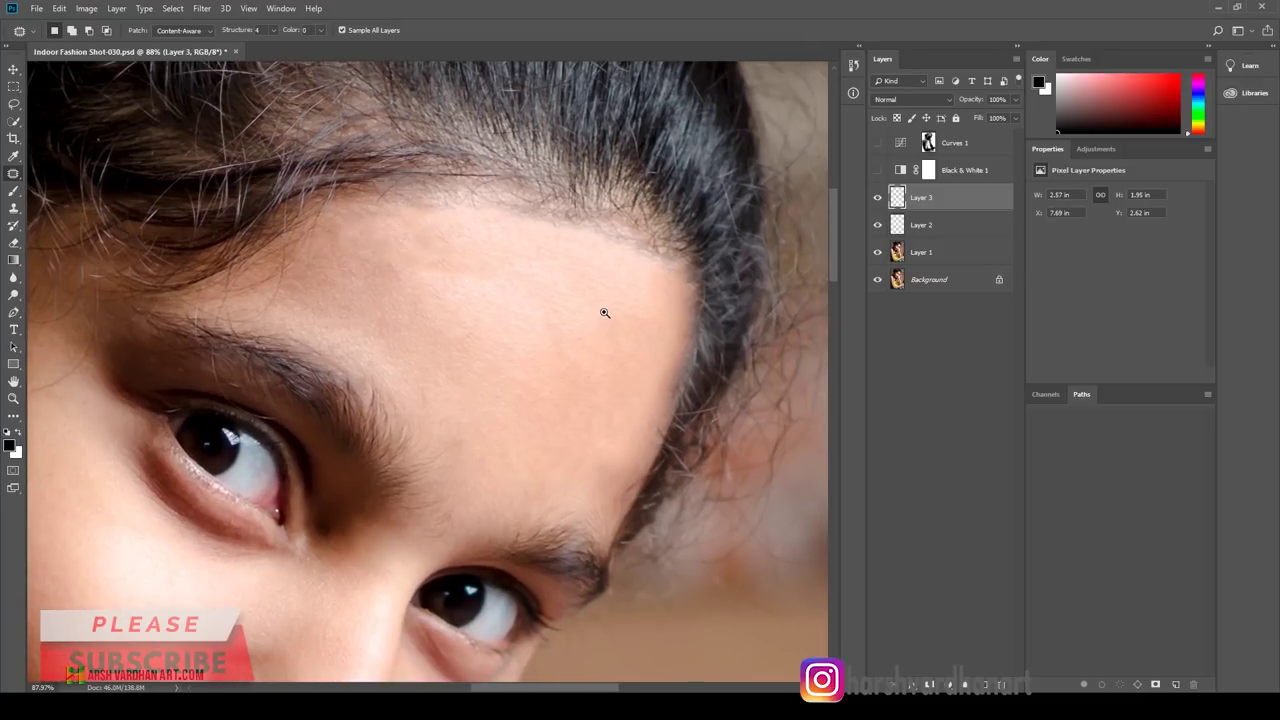
mouse_move(600, 266)
left_mouse_down()
mouse_move(498, 275)
mouse_move(540, 275)
left_mouse_up()
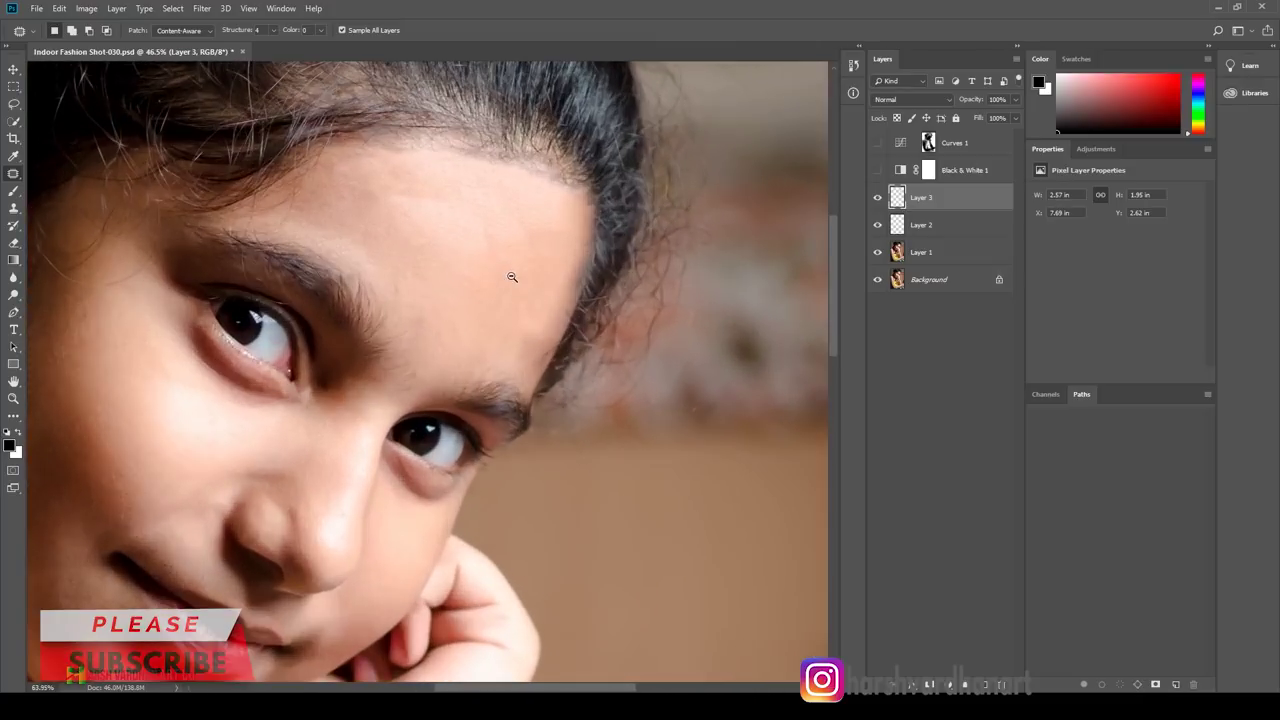
left_click_drag(455, 212, 445, 210)
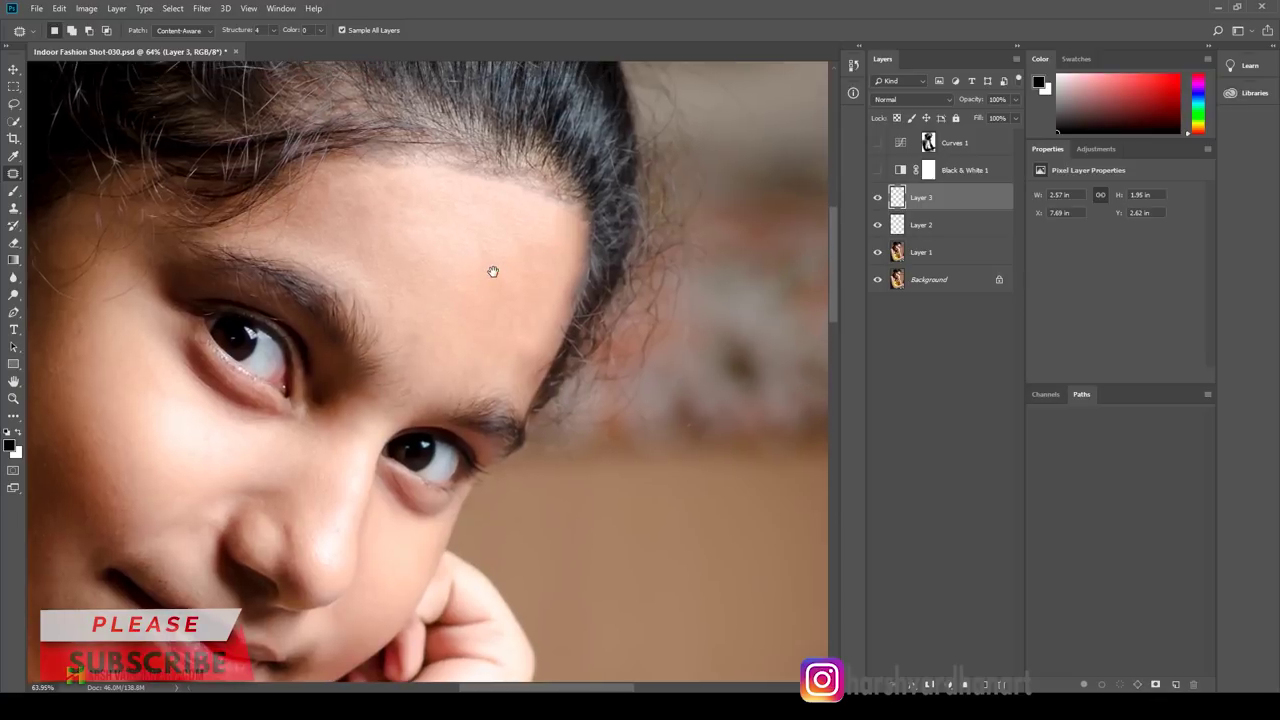
scroll(455, 260, "up", 1)
scroll(551, 297, "down", 5)
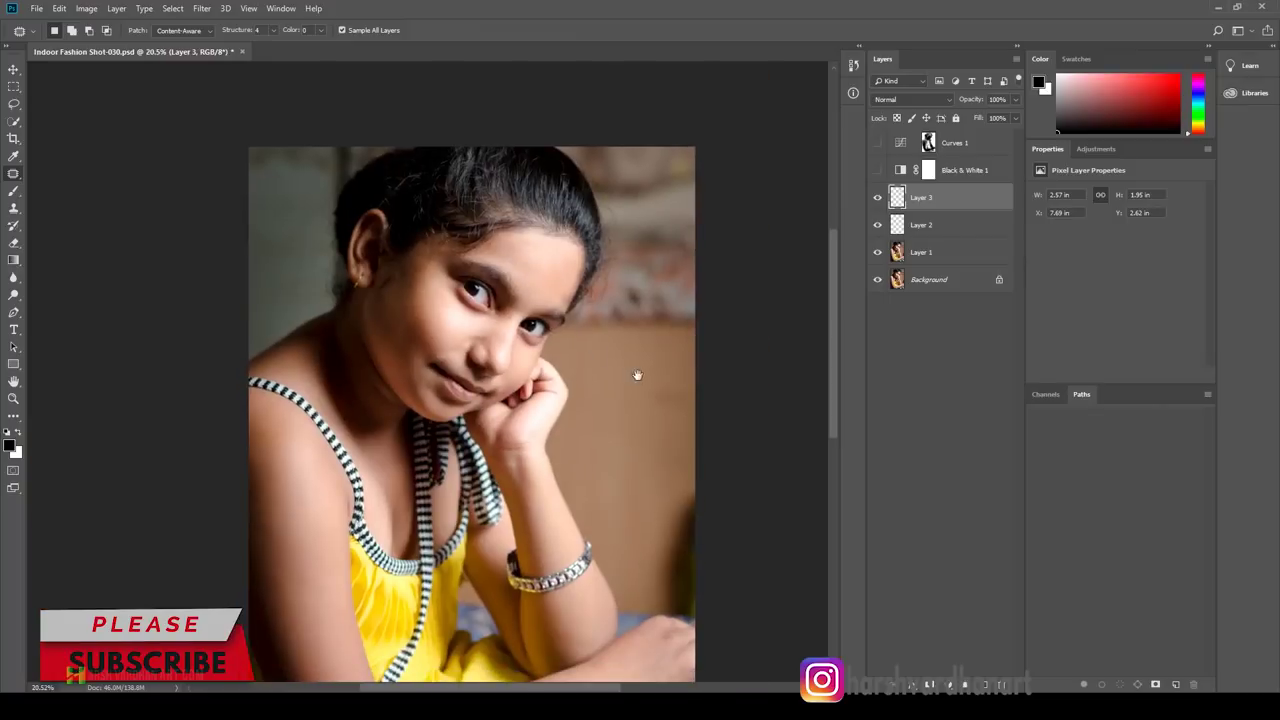
scroll(573, 286, "up", 5)
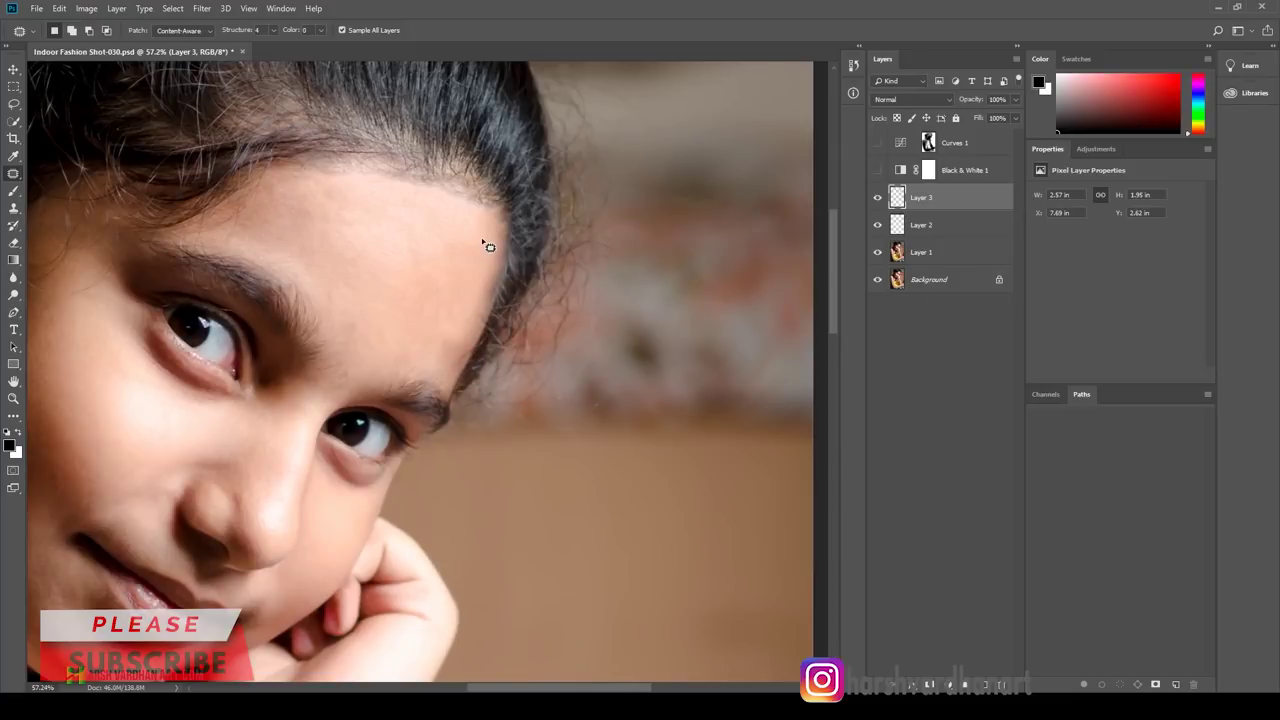
Step: Erase Layer 3's retouch along the hair edge with a lower-hardness eraser
key("e")
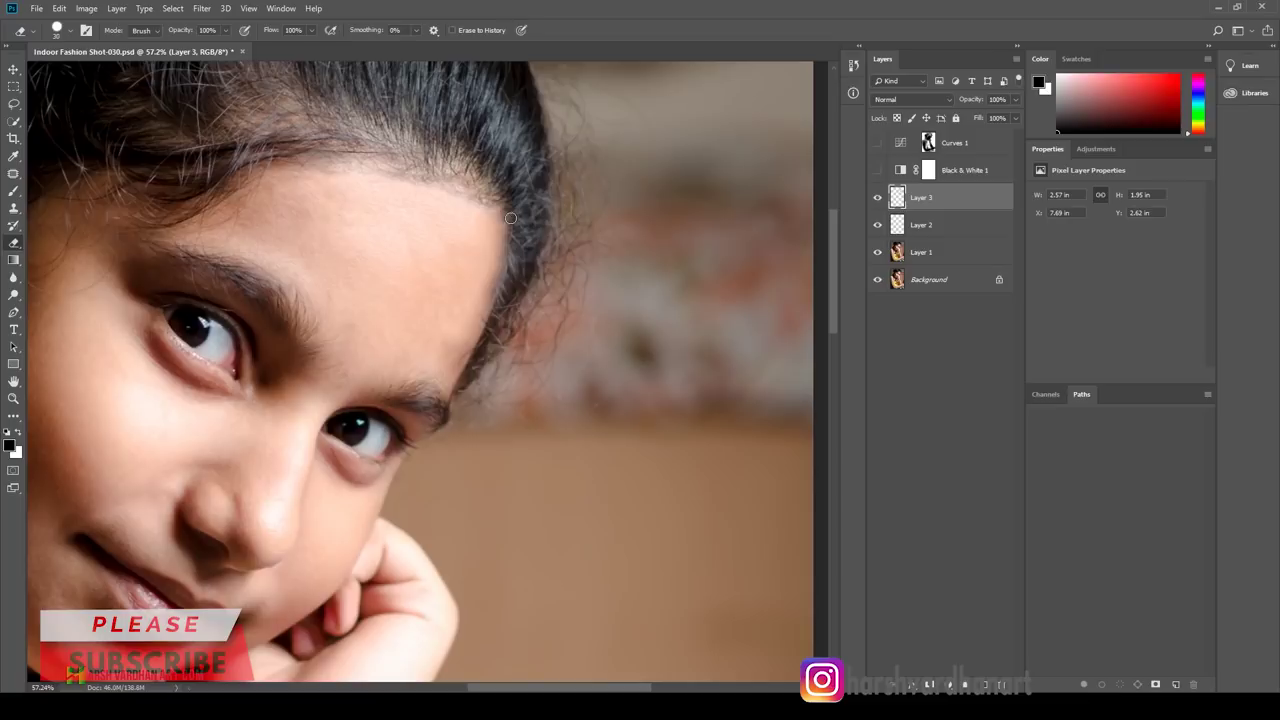
left_click_drag(498, 293, 473, 367)
left_click(73, 32)
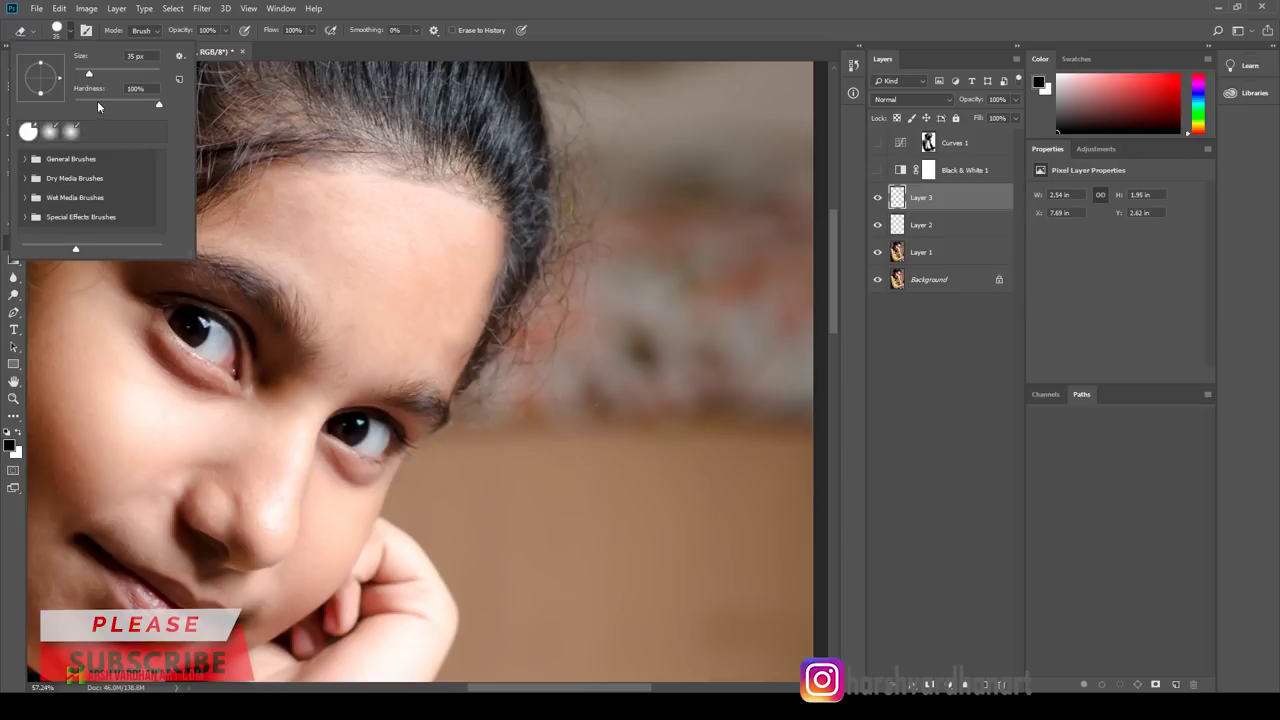
left_click_drag(98, 107, 72, 107)
left_click(448, 72)
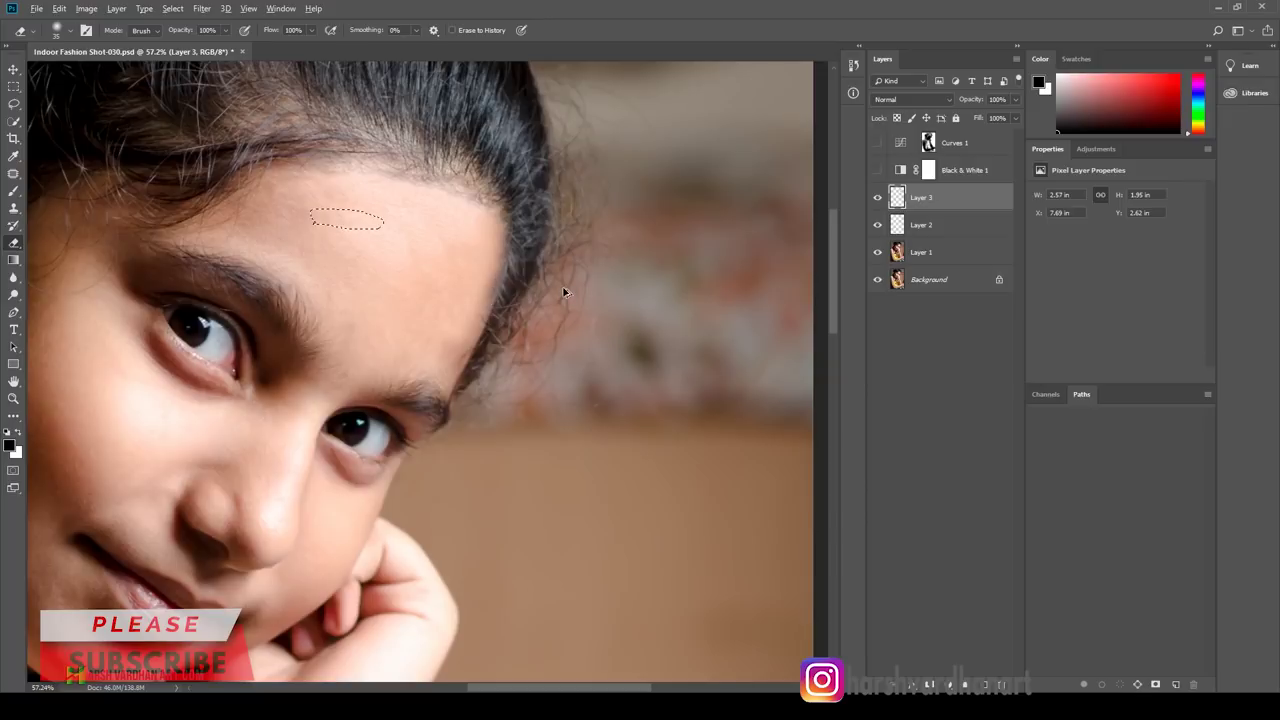
Step: Compare the forehead with and without Layer 3, then lower its opacity to 78%
key("ctrl+d")
scroll(560, 295, "down", 3, "alt")
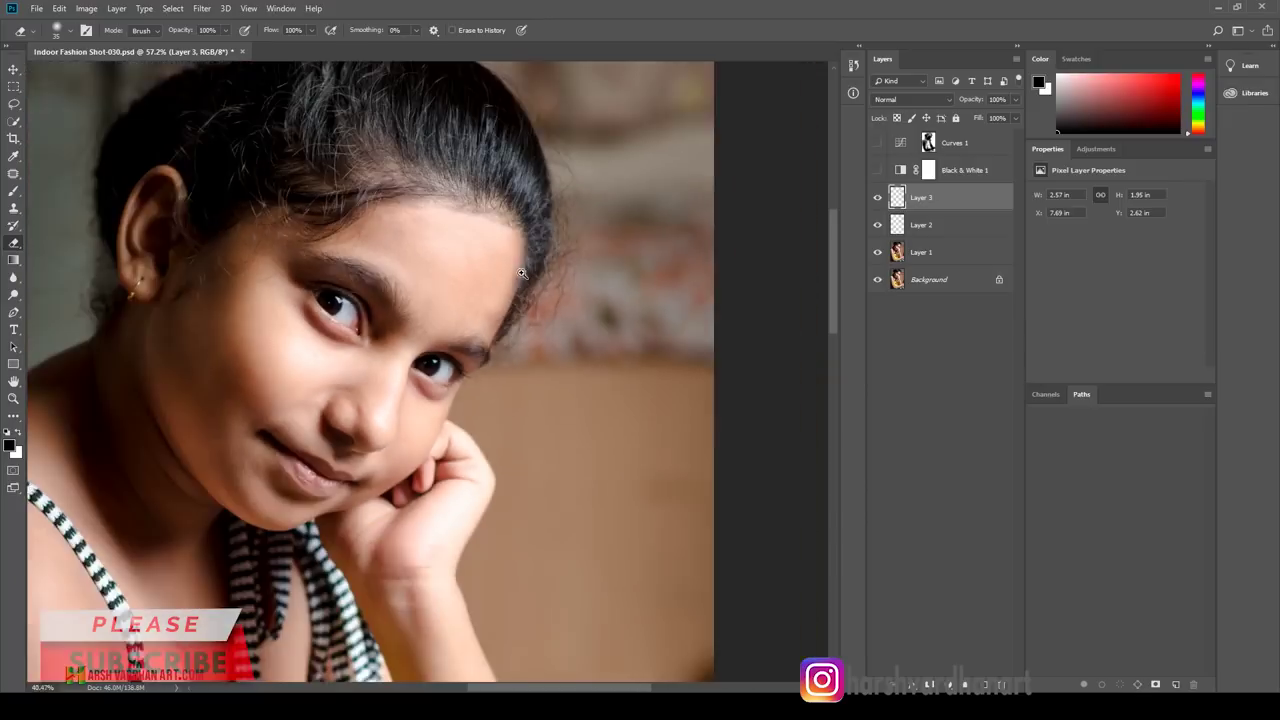
left_click_drag(503, 270, 529, 276)
scroll(529, 276, "up", 3, "alt")
scroll(543, 250, "up", 2, "alt")
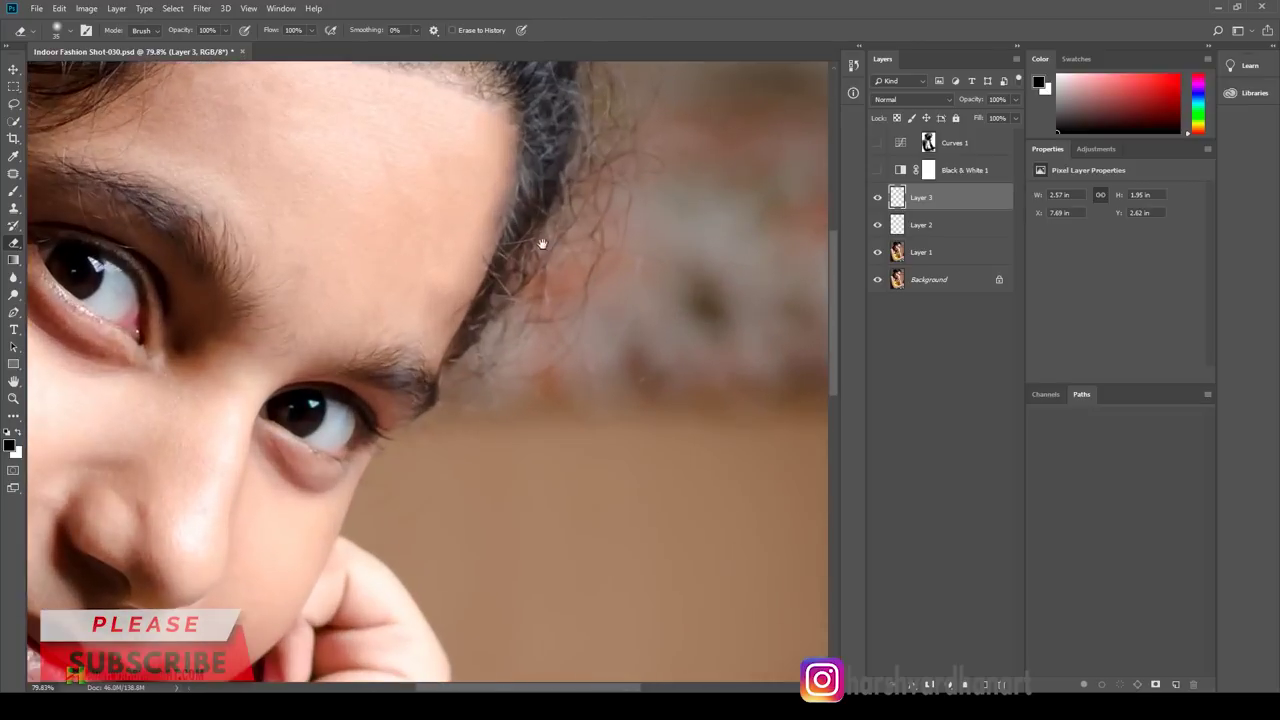
left_click(877, 197)
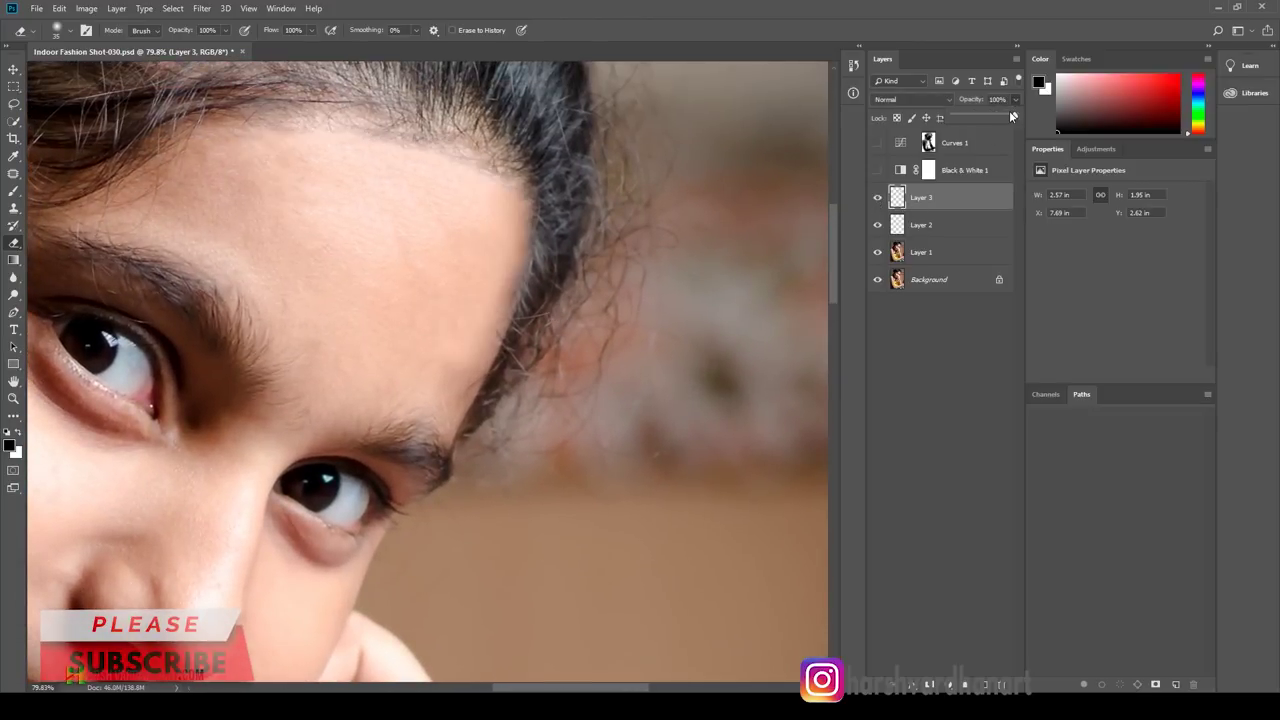
left_click(1003, 118)
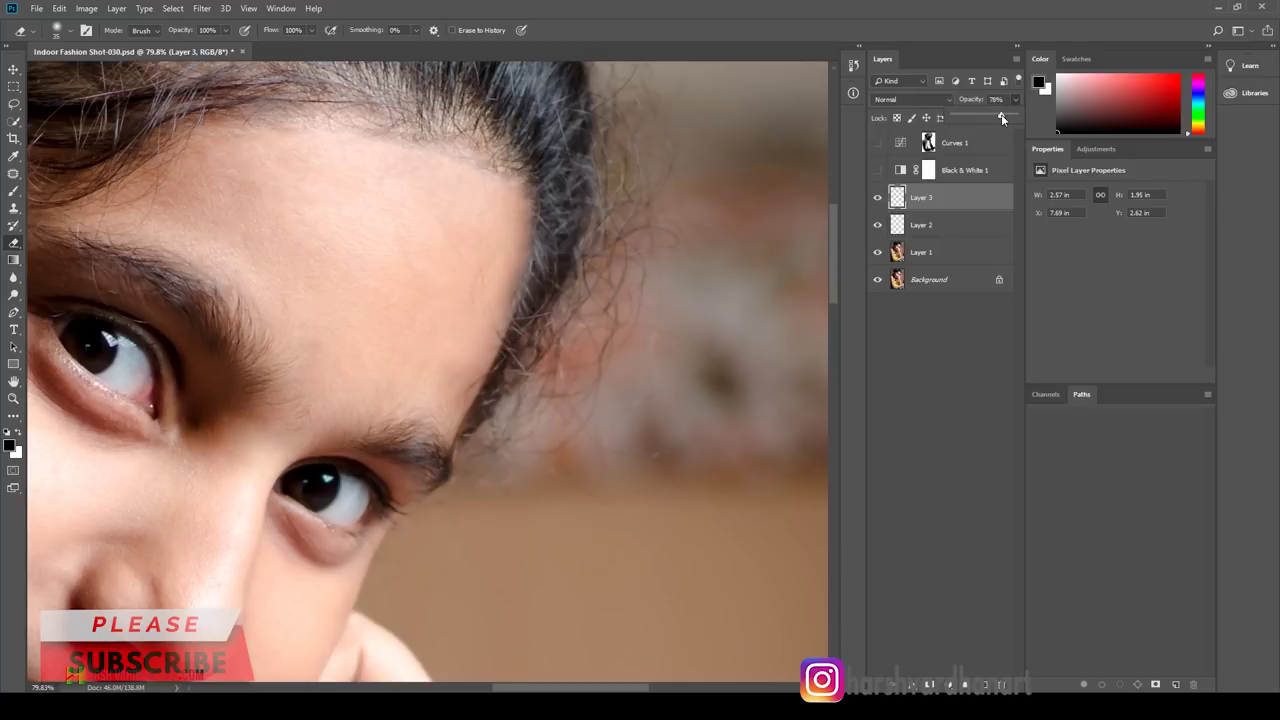
scroll(566, 290, "down", 3, "alt")
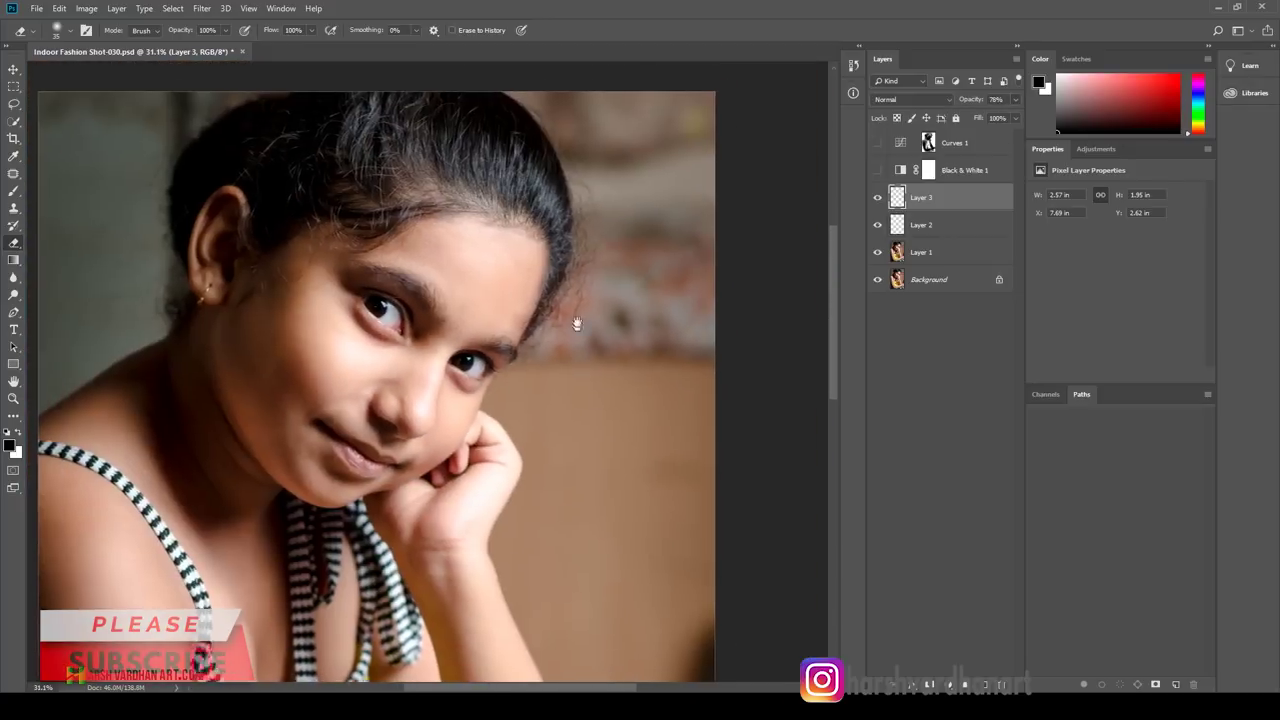
scroll(574, 323, "up", 1, "alt")
scroll(619, 235, "up", 2, "alt")
scroll(503, 190, "up", 1, "alt")
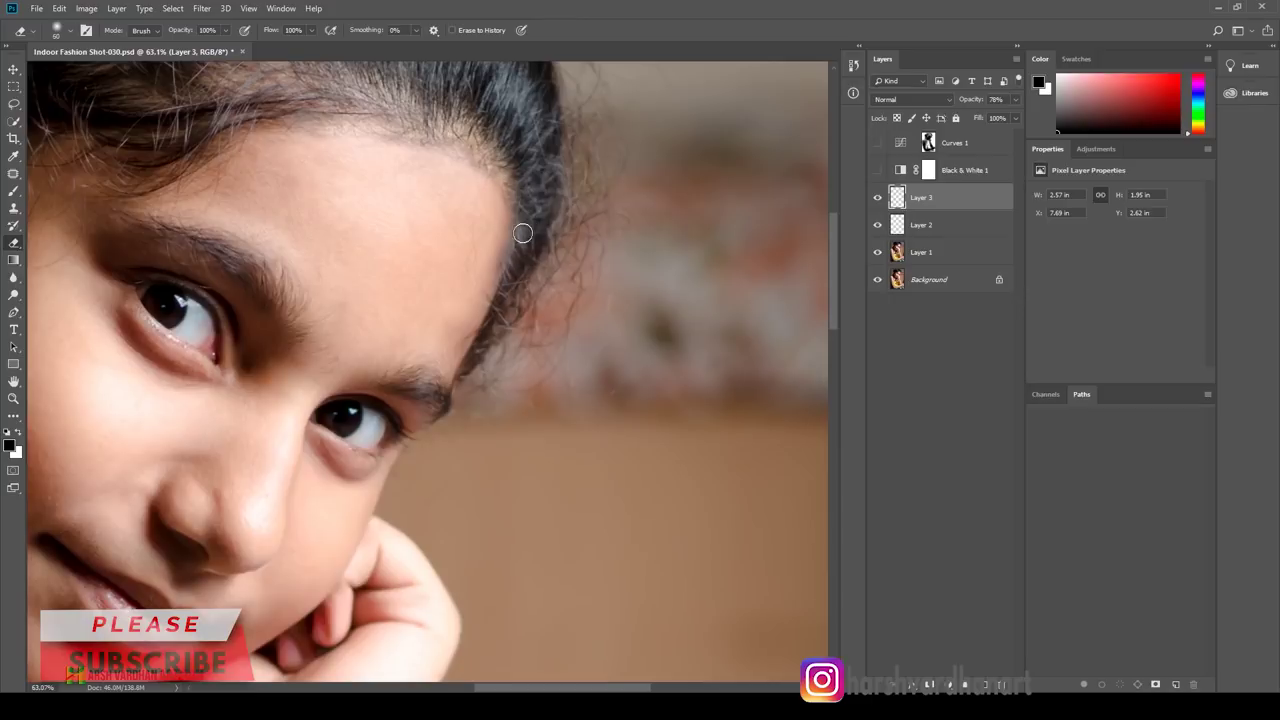
key("ctrl+0")
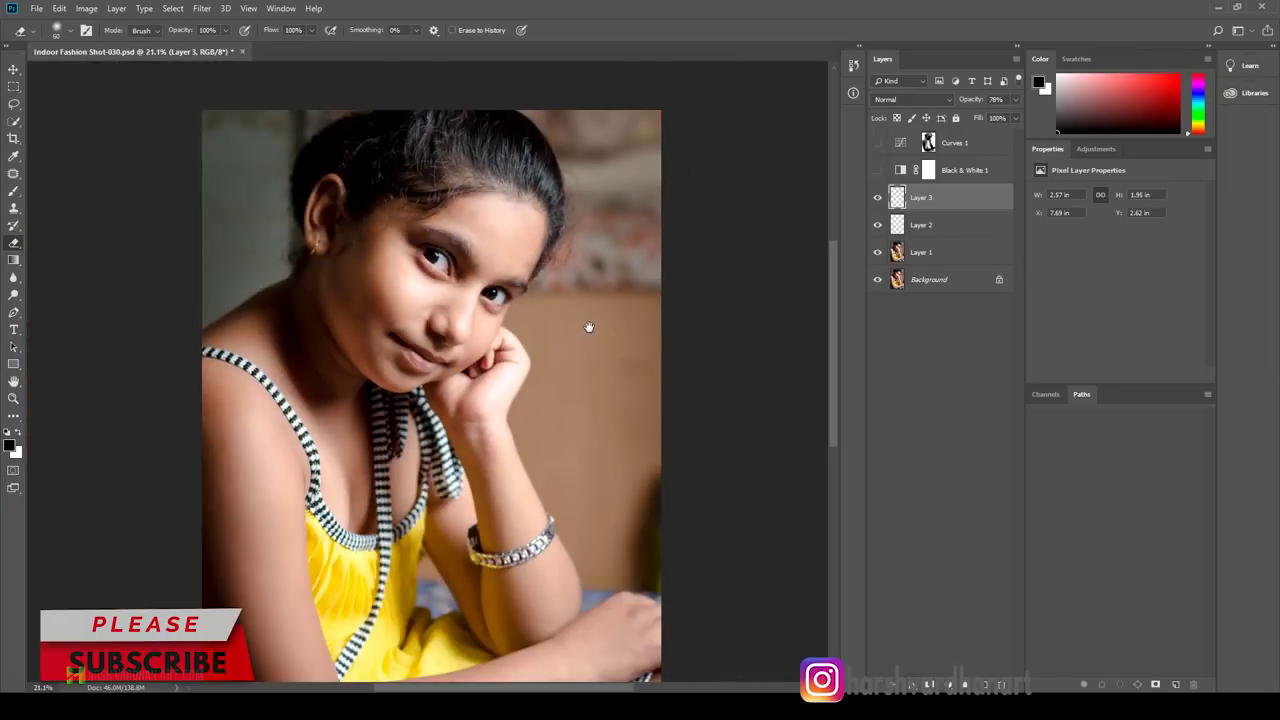
left_click_drag(588, 326, 577, 273)
scroll(586, 271, "up", 5)
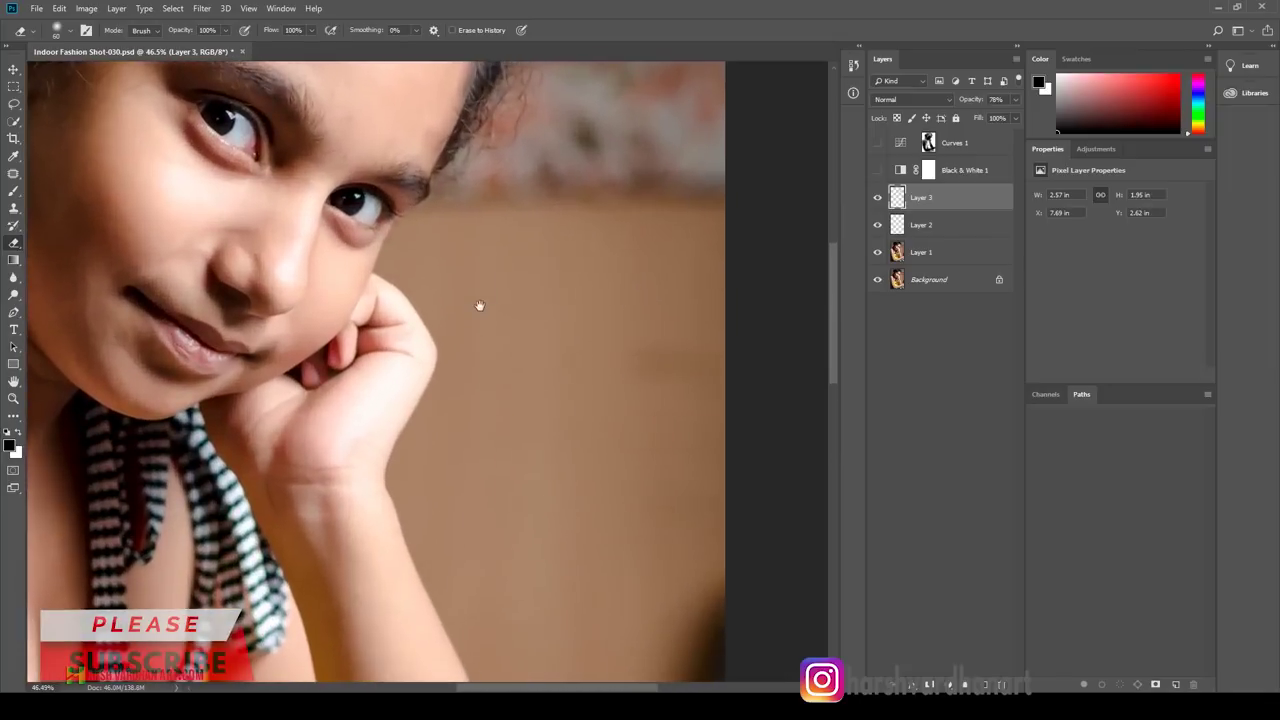
scroll(485, 263, "up", 3)
scroll(490, 280, "down", 4)
scroll(495, 293, "up", 3)
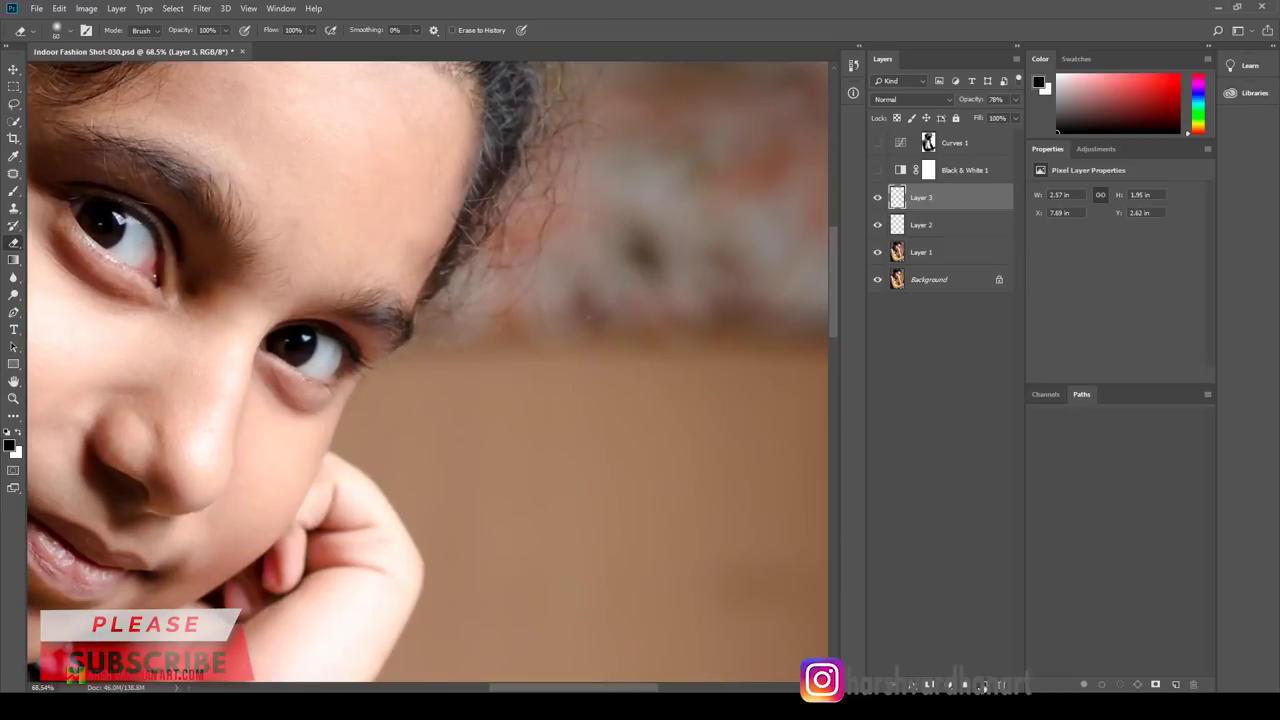
Step: Add Layer 4 and paint a faint sampled skin tone over the forehead with a 125 brush
left_click(984, 686)
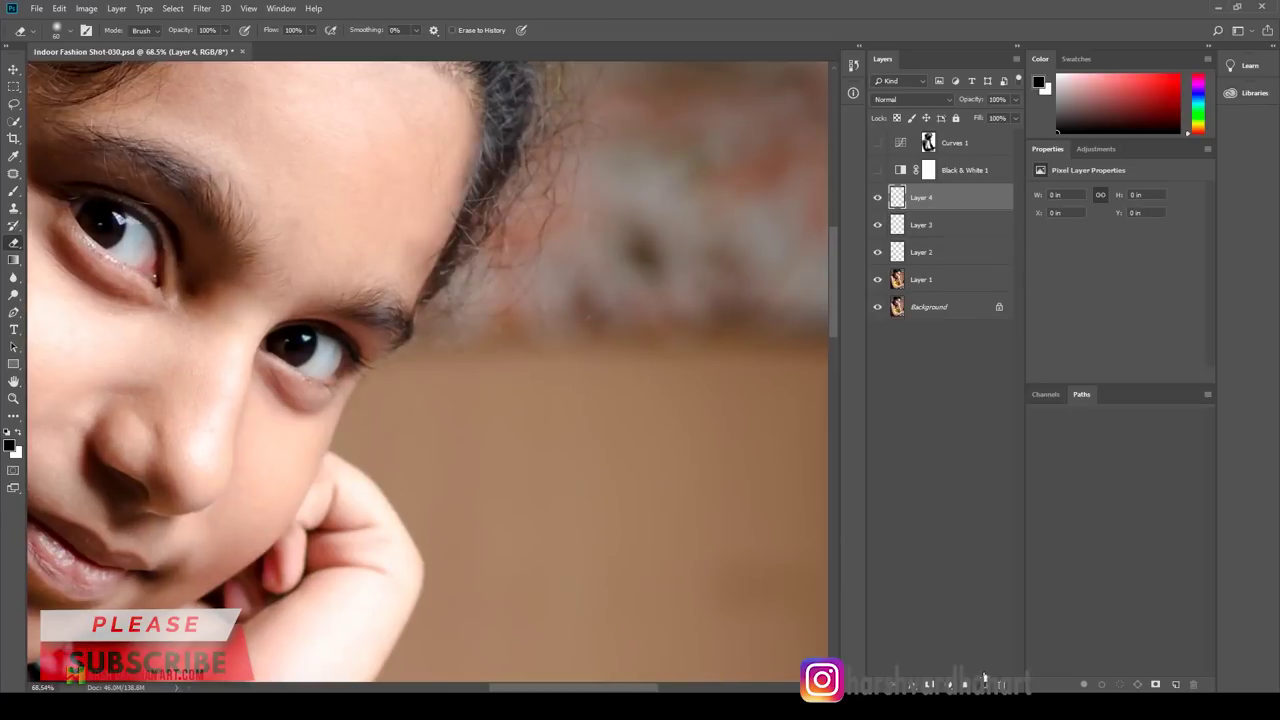
left_click(13, 190)
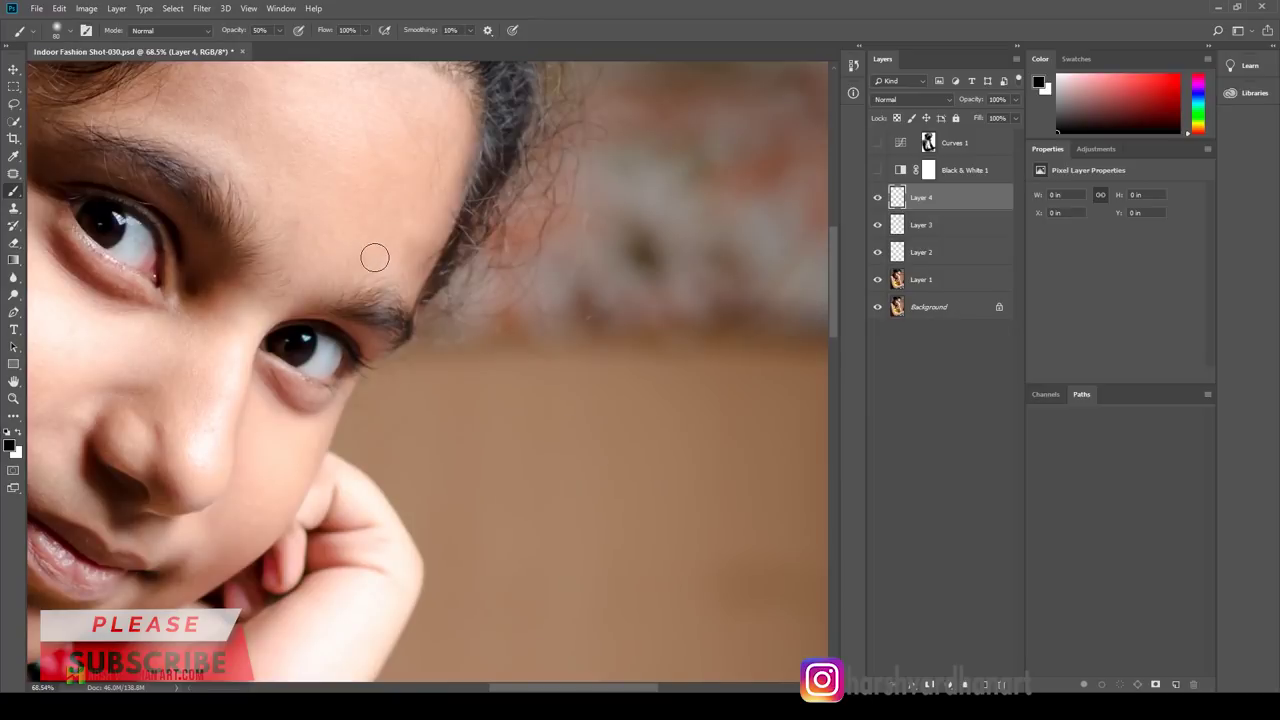
scroll(258, 32, "up", 7)
left_click(371, 205, "alt")
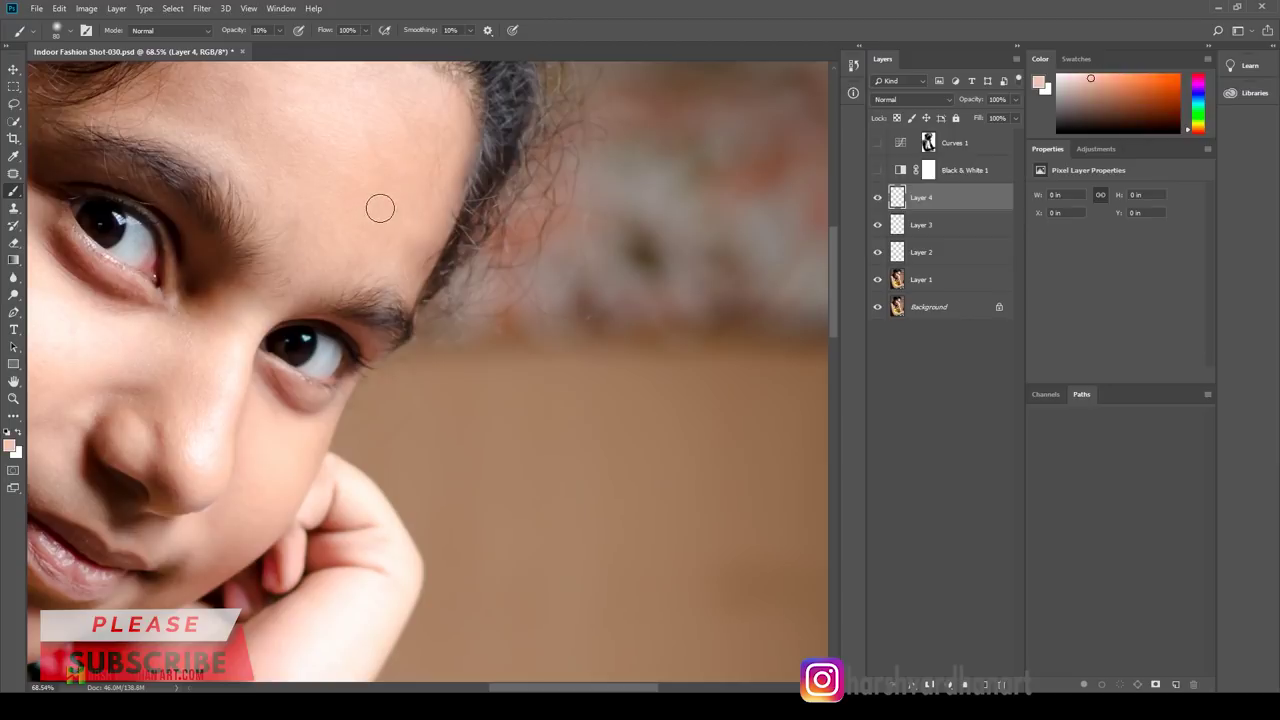
key("bracketright")
key("bracketright")
key("bracketright")
mouse_move(400, 228)
left_mouse_down()
mouse_move(414, 223)
mouse_move(389, 237)
left_mouse_up()
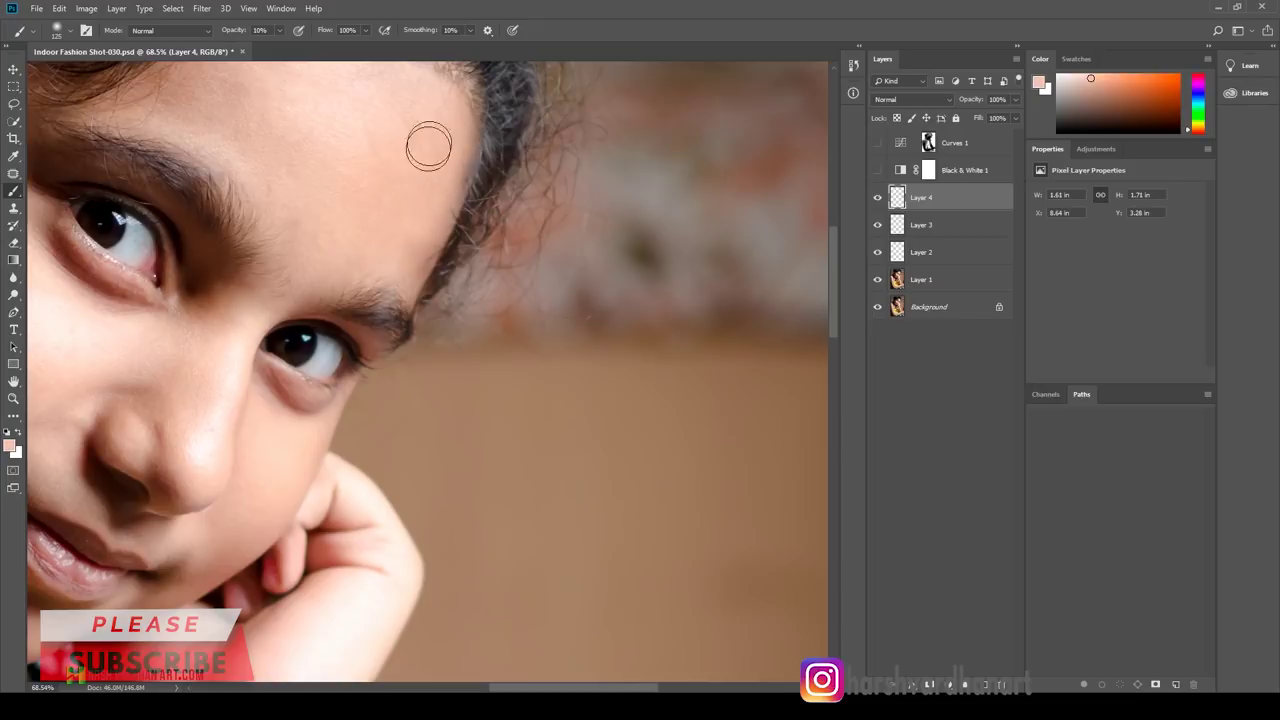
mouse_move(429, 143)
left_mouse_down()
mouse_move(397, 200)
mouse_move(383, 269)
left_mouse_up()
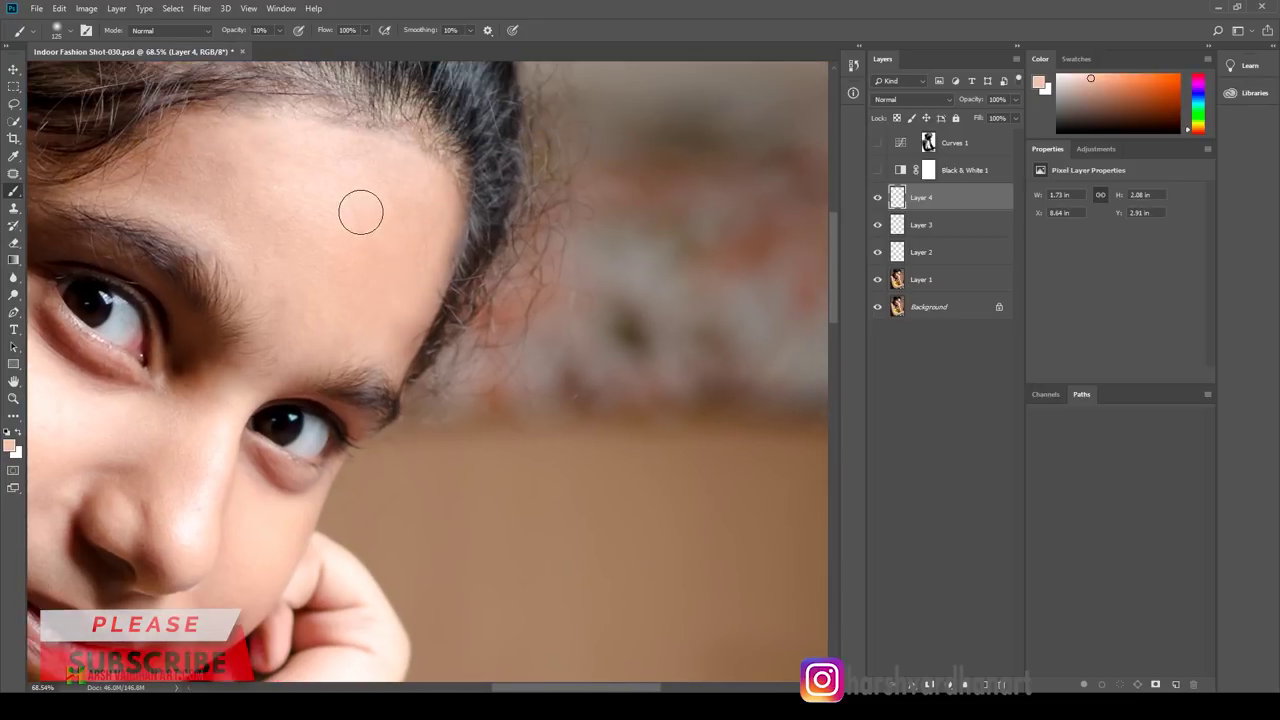
Step: Re-sample forehead skin tones and paint faint strokes across the upper-left forehead
left_click(387, 206, "alt")
left_click(420, 218, "alt")
mouse_move(363, 217)
left_mouse_down()
mouse_move(291, 209)
mouse_move(283, 226)
left_mouse_up()
left_click(375, 291, "alt")
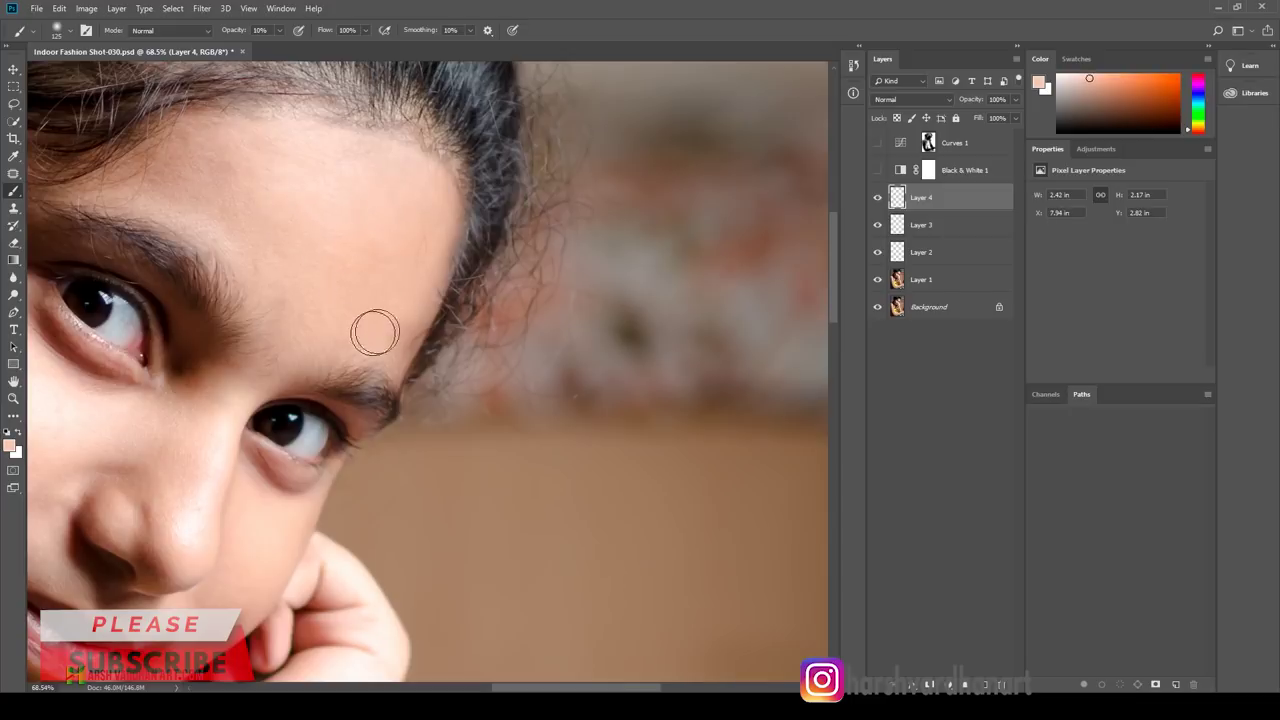
left_click(324, 316, "alt")
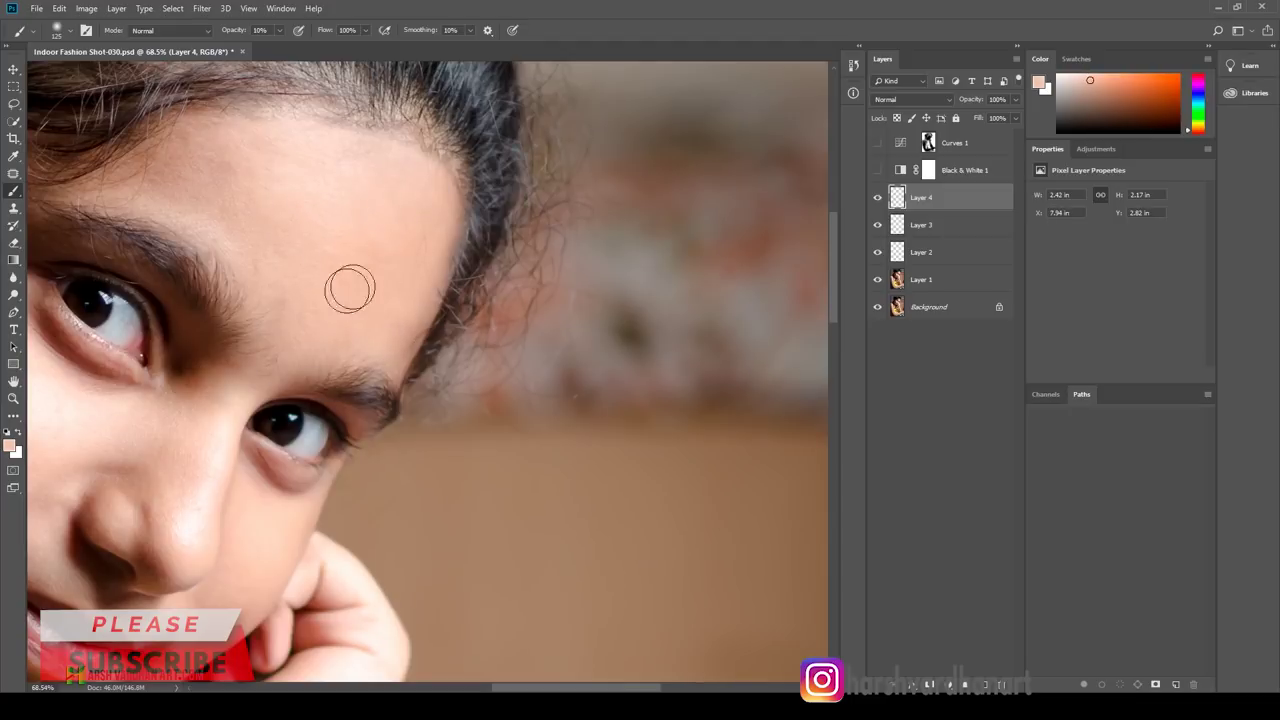
left_click(297, 220, "alt")
left_click_drag(209, 166, 274, 204)
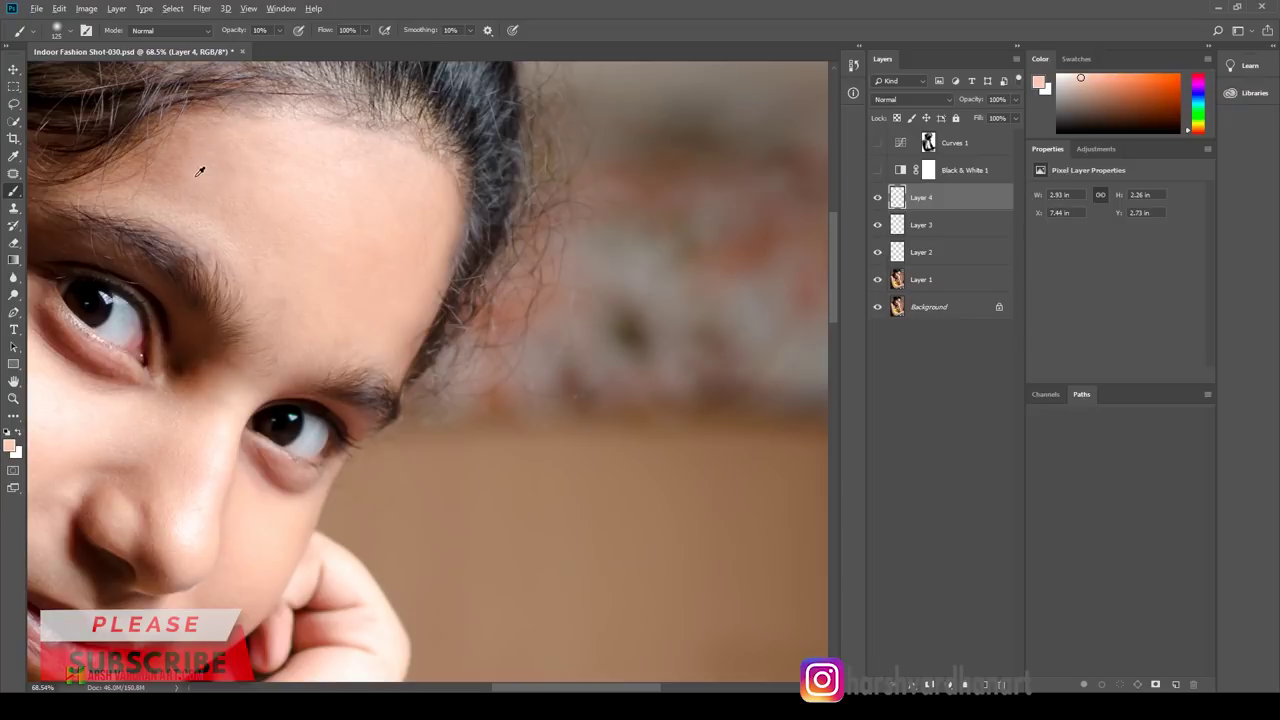
left_click(172, 158, "alt")
left_click_drag(175, 150, 269, 162)
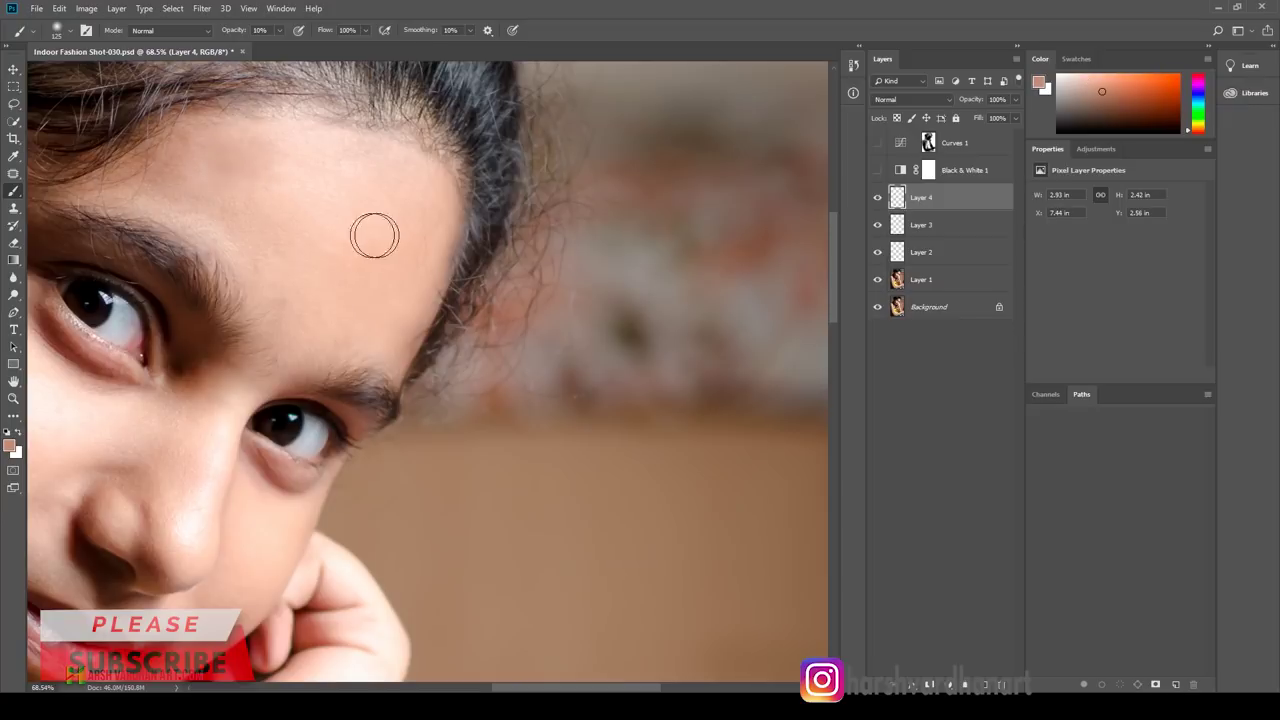
Step: Sample a skin tone near the hairline and shrink the brush to size 50
scroll(497, 262, "down", 2)
scroll(495, 263, "down", 2)
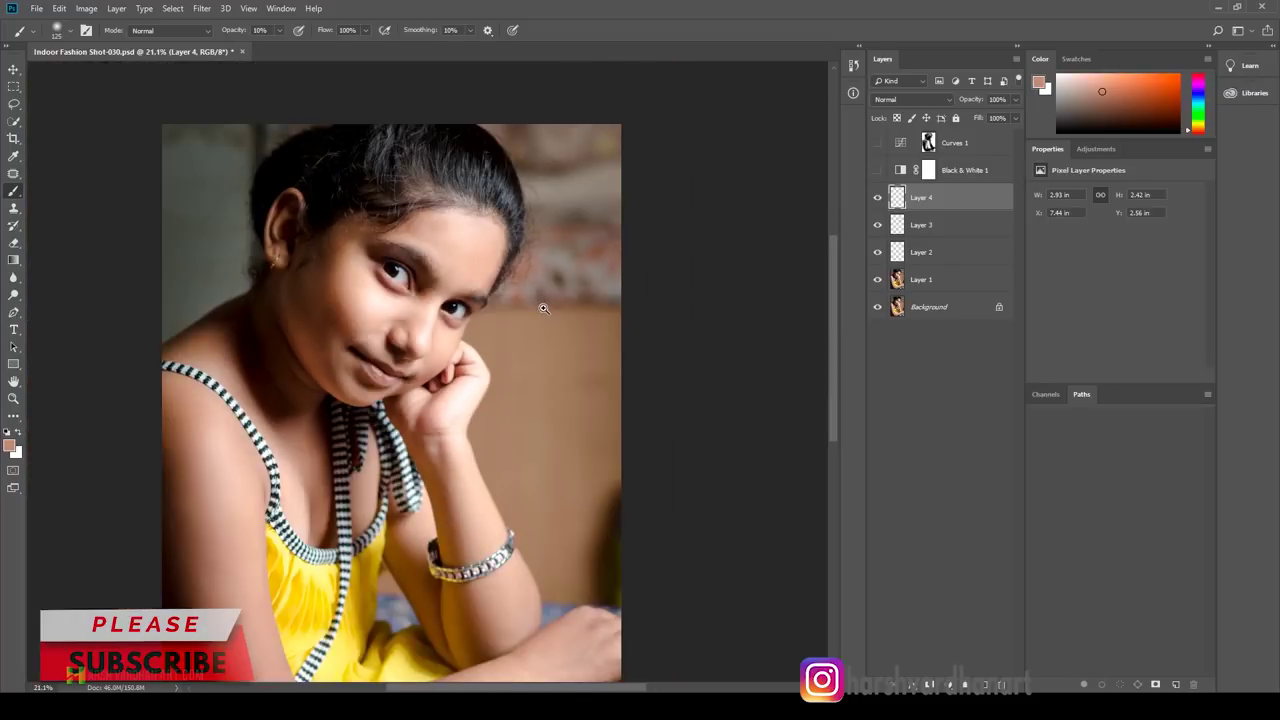
scroll(545, 305, "down", 2)
scroll(492, 283, "down", 2)
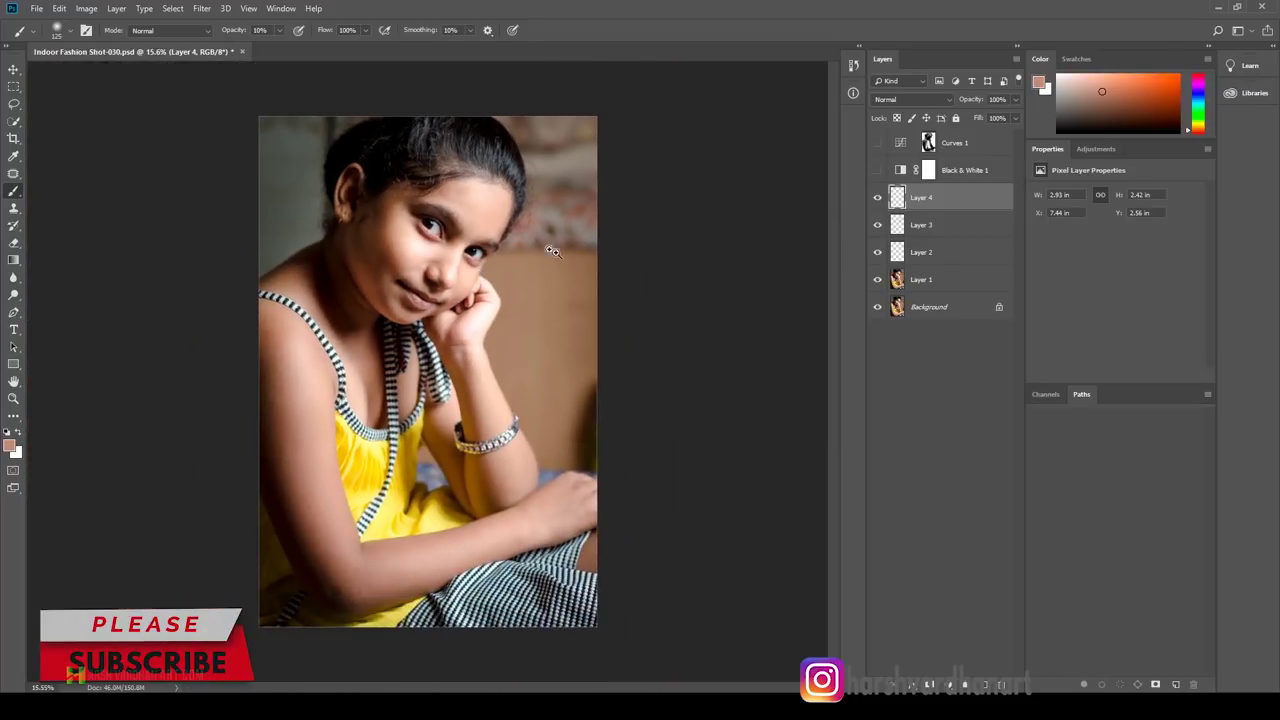
scroll(551, 251, "up", 3)
scroll(513, 263, "up", 2)
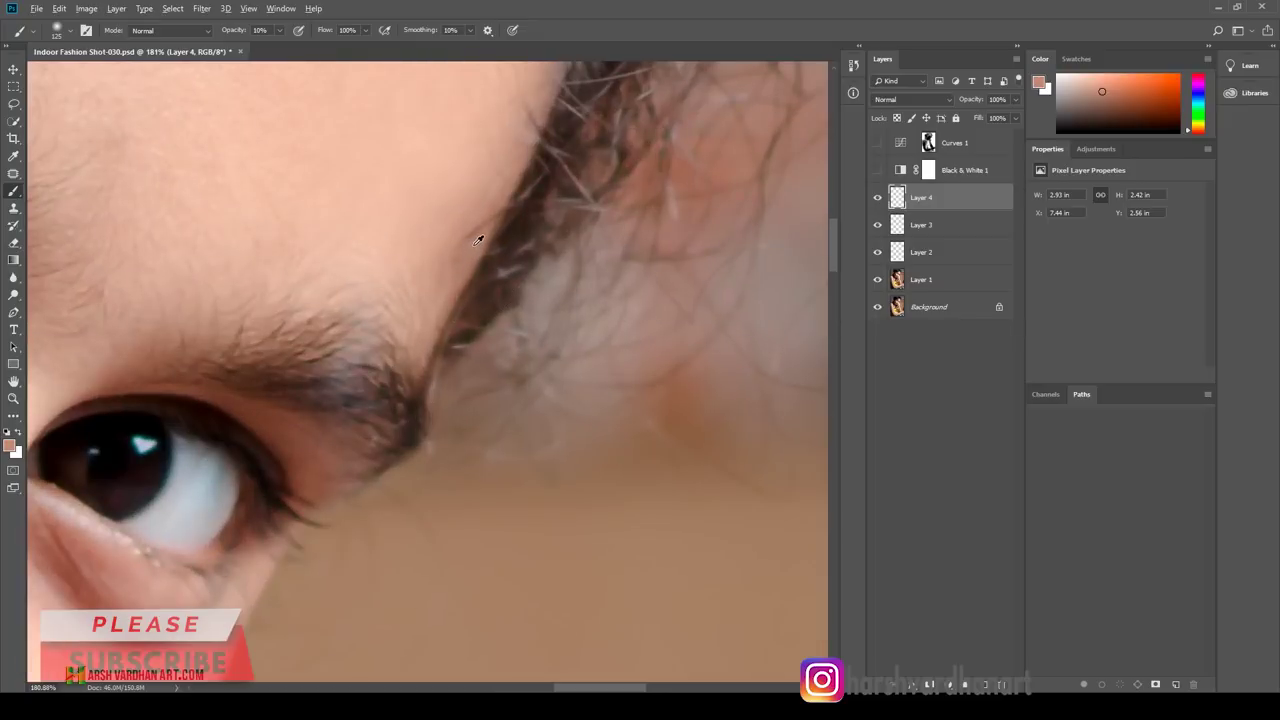
left_click(478, 240, "alt")
key("bracketleft")
key("bracketleft")
key("bracketleft")
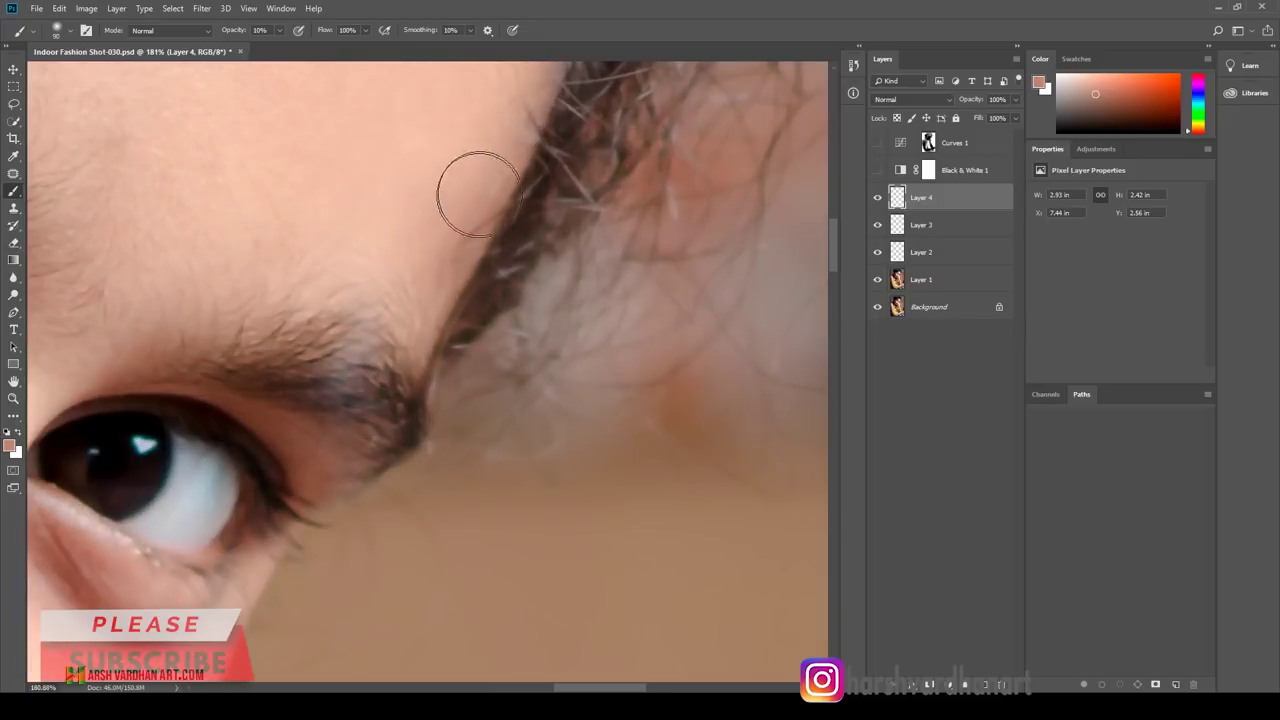
key("bracketleft")
key("bracketleft")
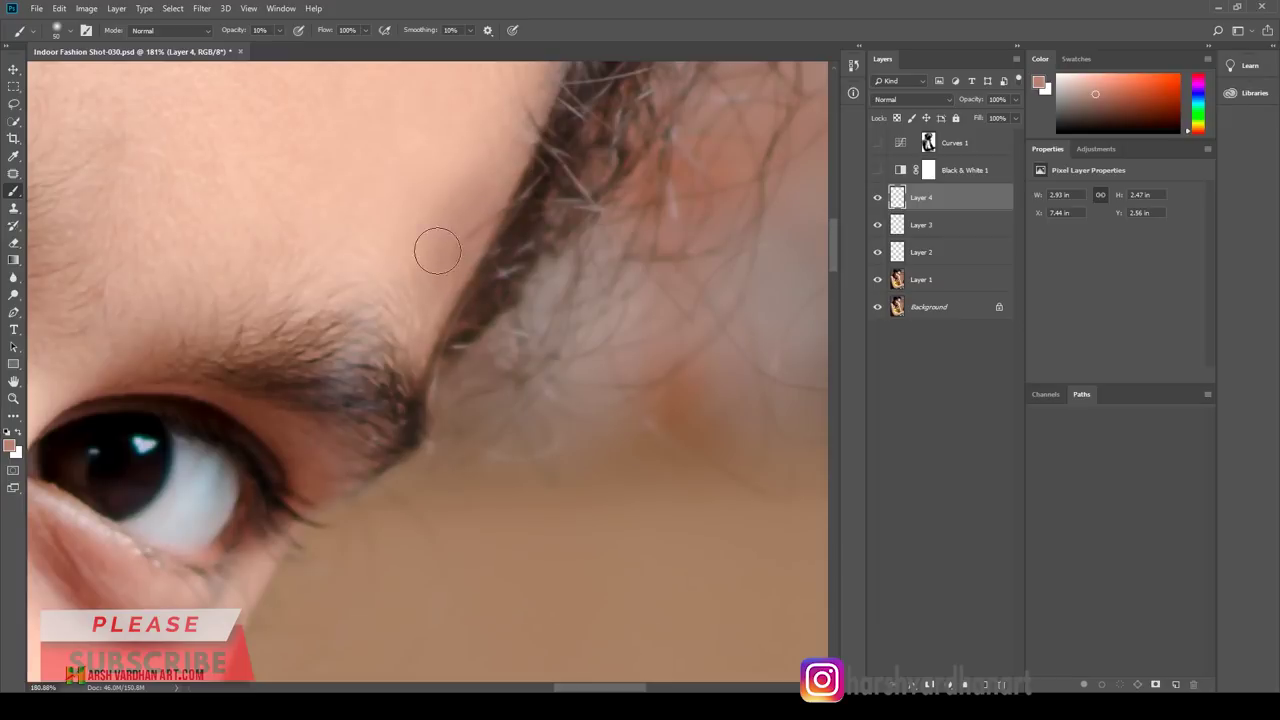
Step: Sample a lighter skin pink near the brow and save the document
scroll(405, 360, "up", 5)
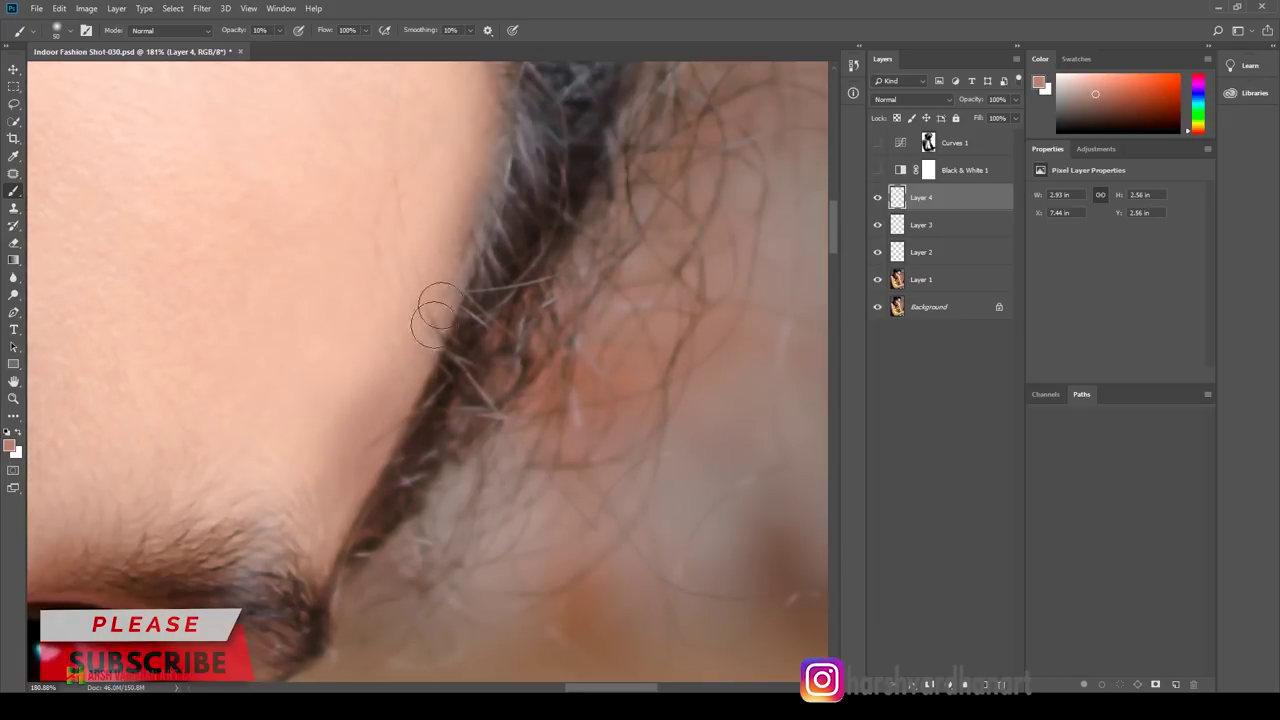
left_click_drag(454, 220, 414, 380)
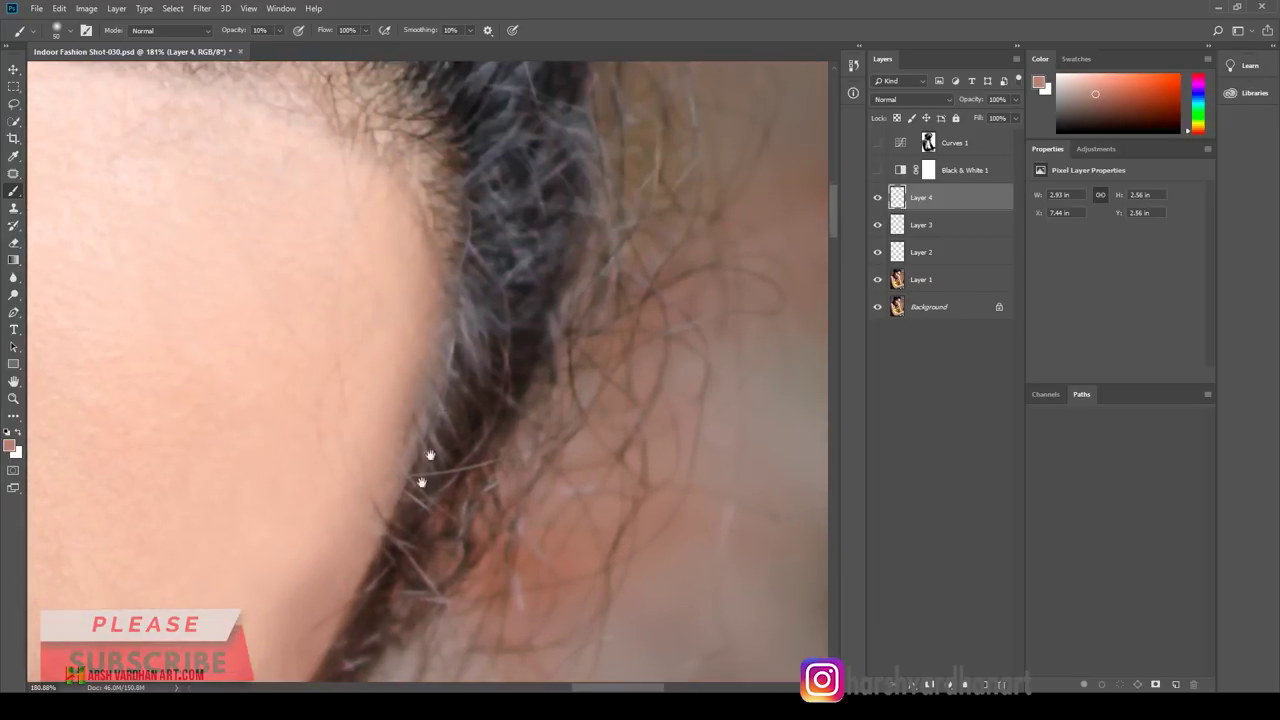
left_click_drag(423, 457, 442, 440)
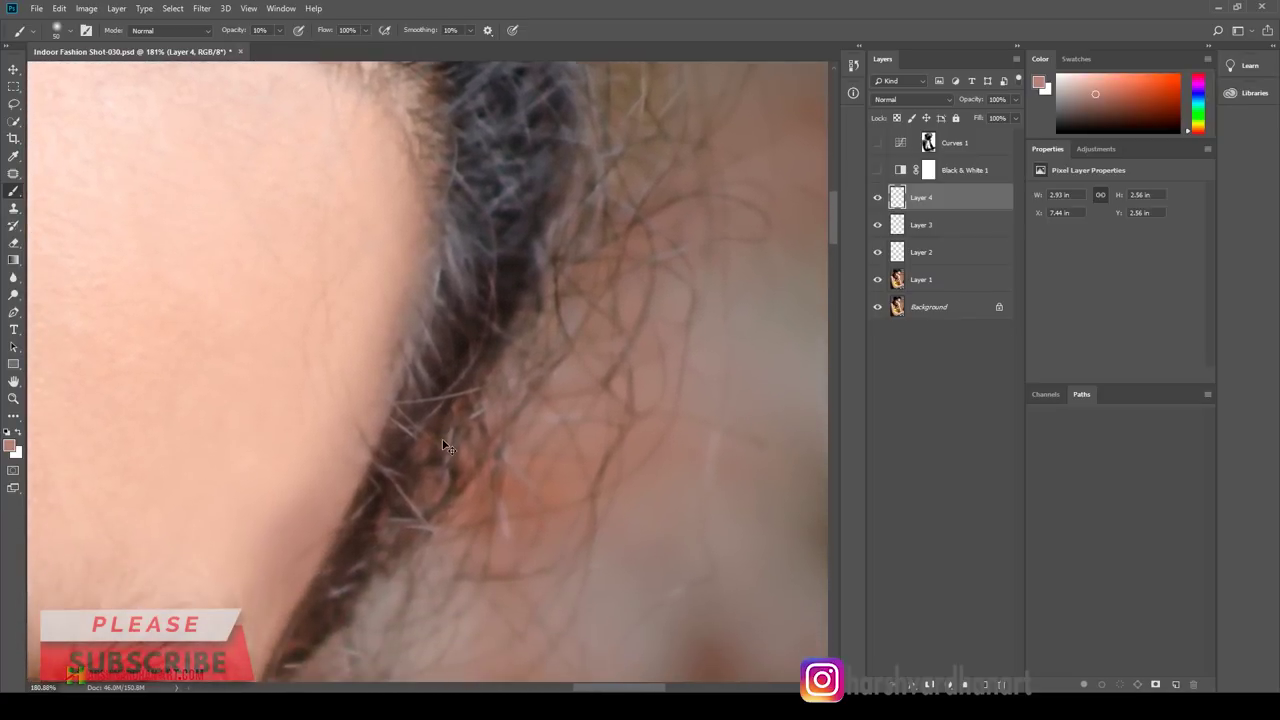
key("ctrl+0")
left_click_drag(543, 197, 623, 256)
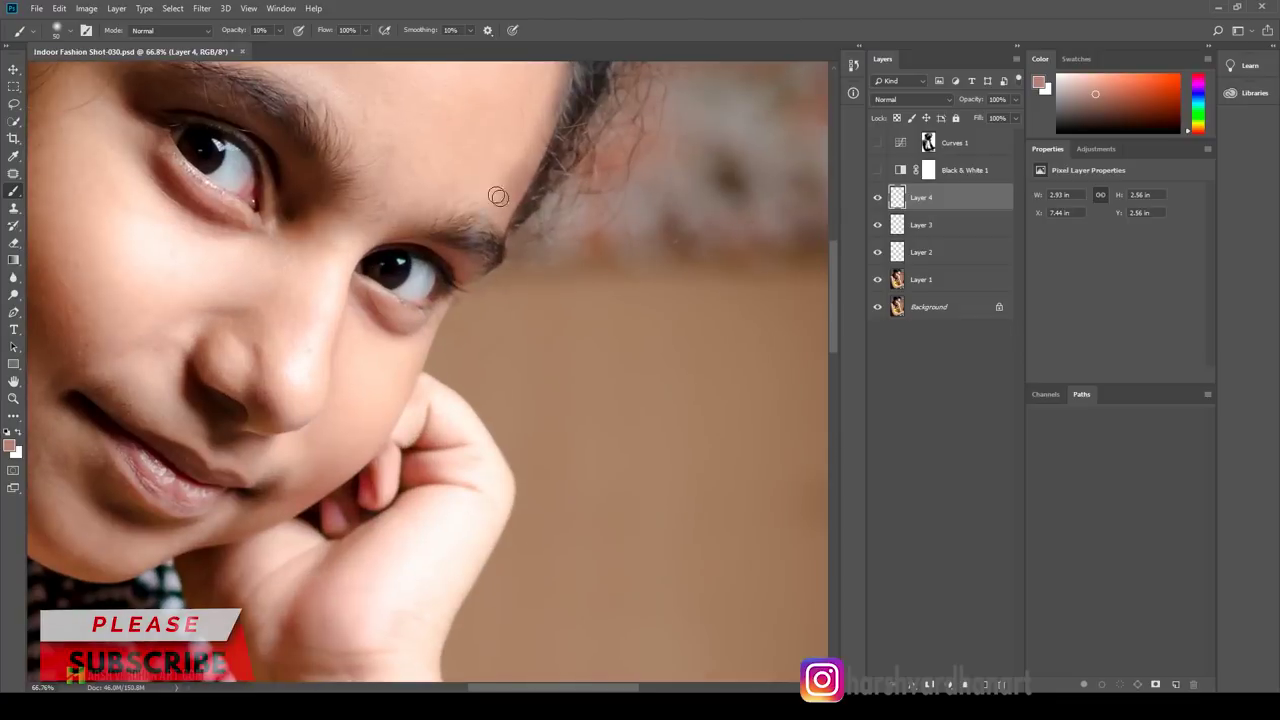
left_click(508, 164, "alt")
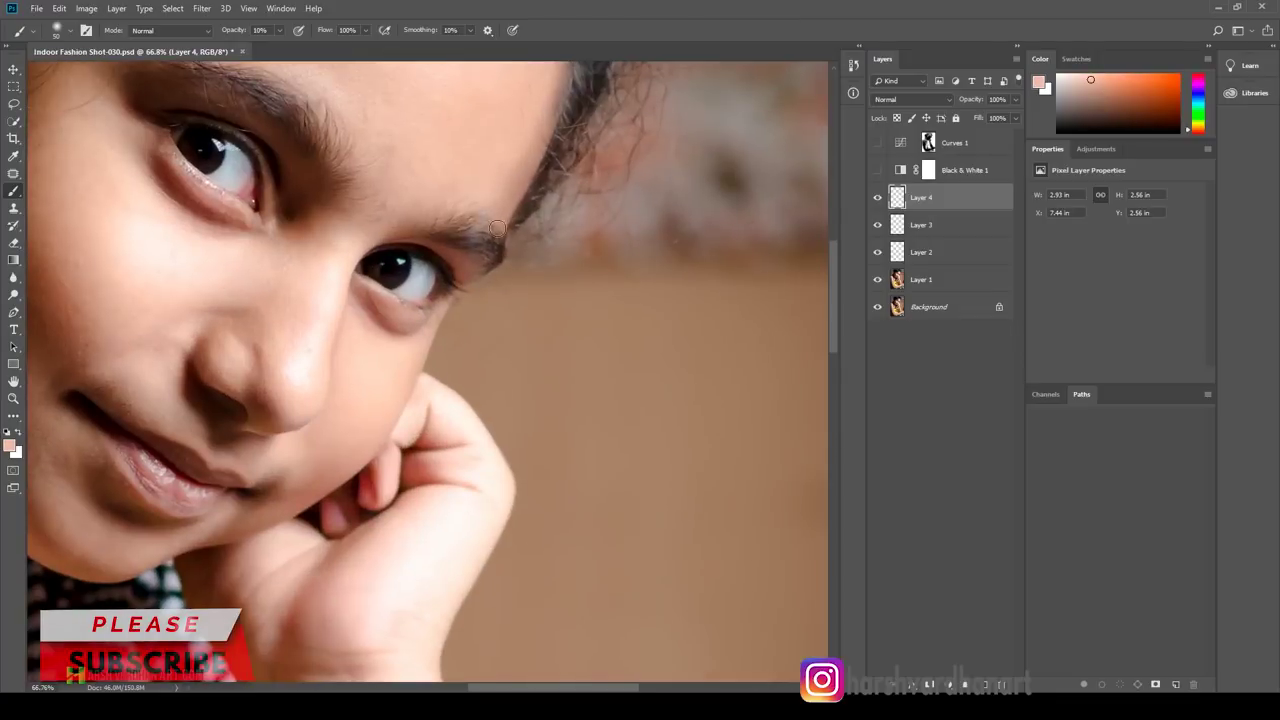
left_click(508, 160, "alt")
scroll(600, 204, "down", 3)
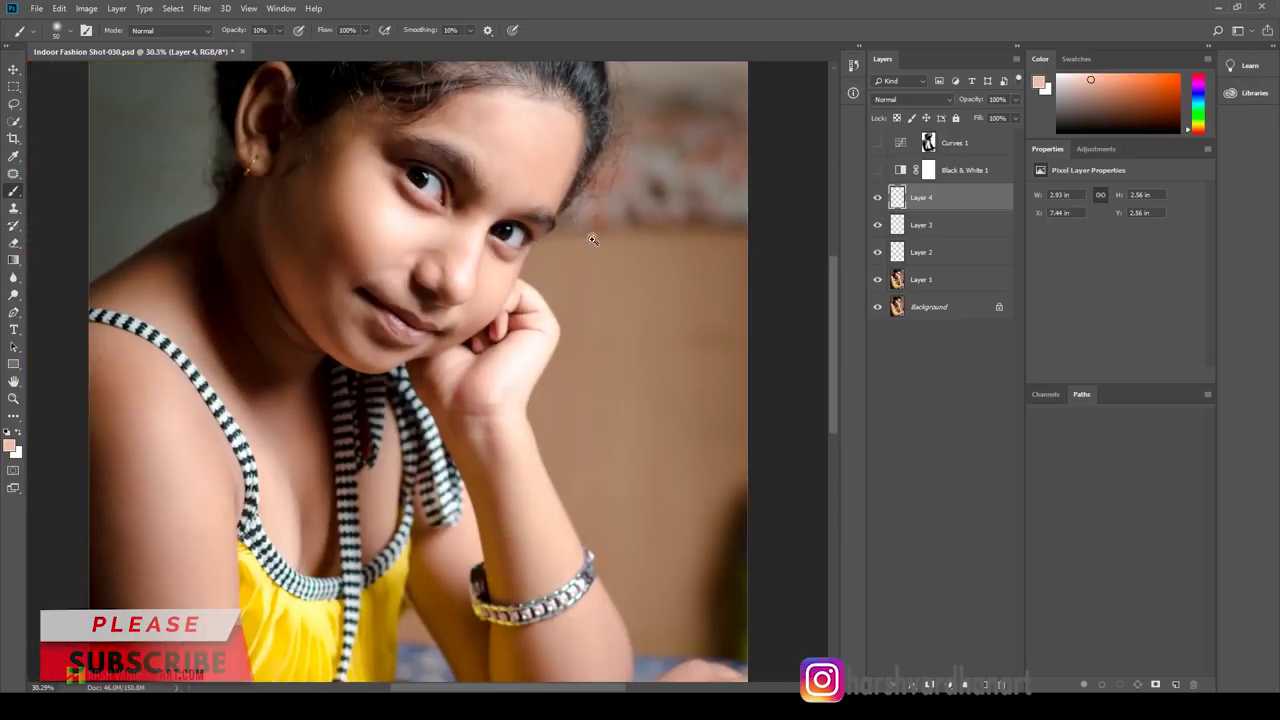
scroll(590, 240, "down", 2)
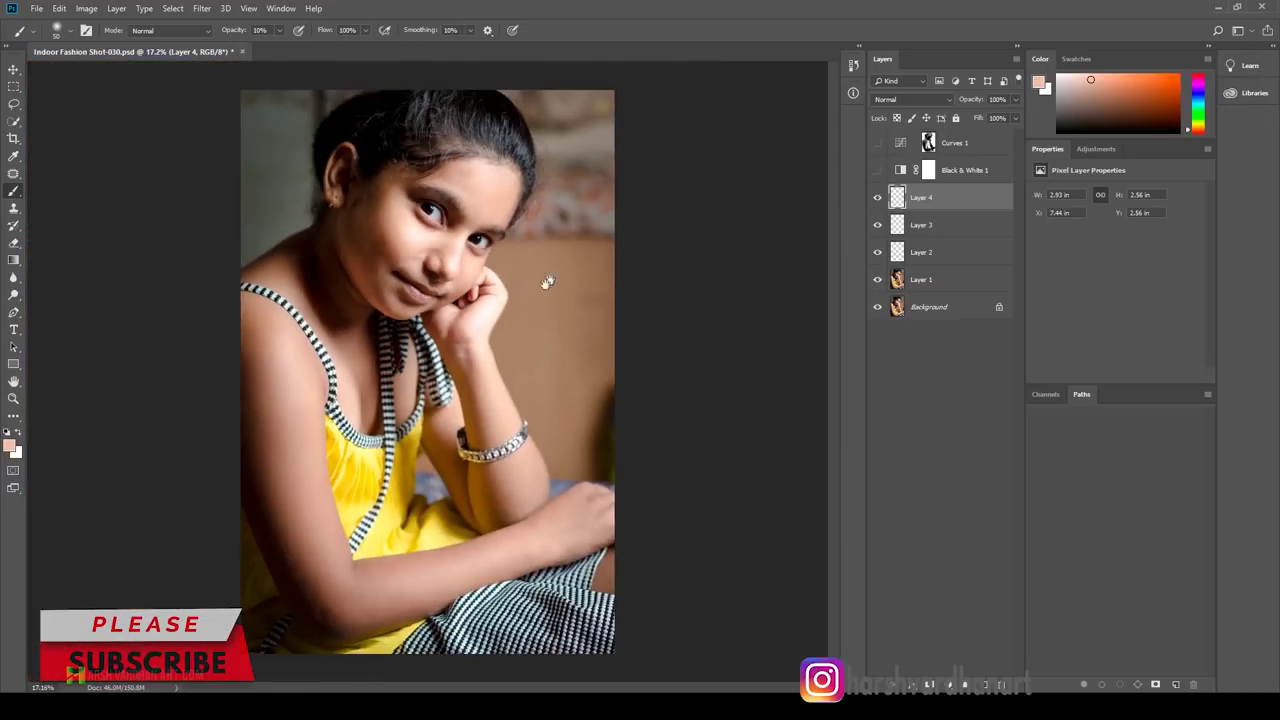
scroll(540, 250, "up", 1)
scroll(542, 240, "up", 2)
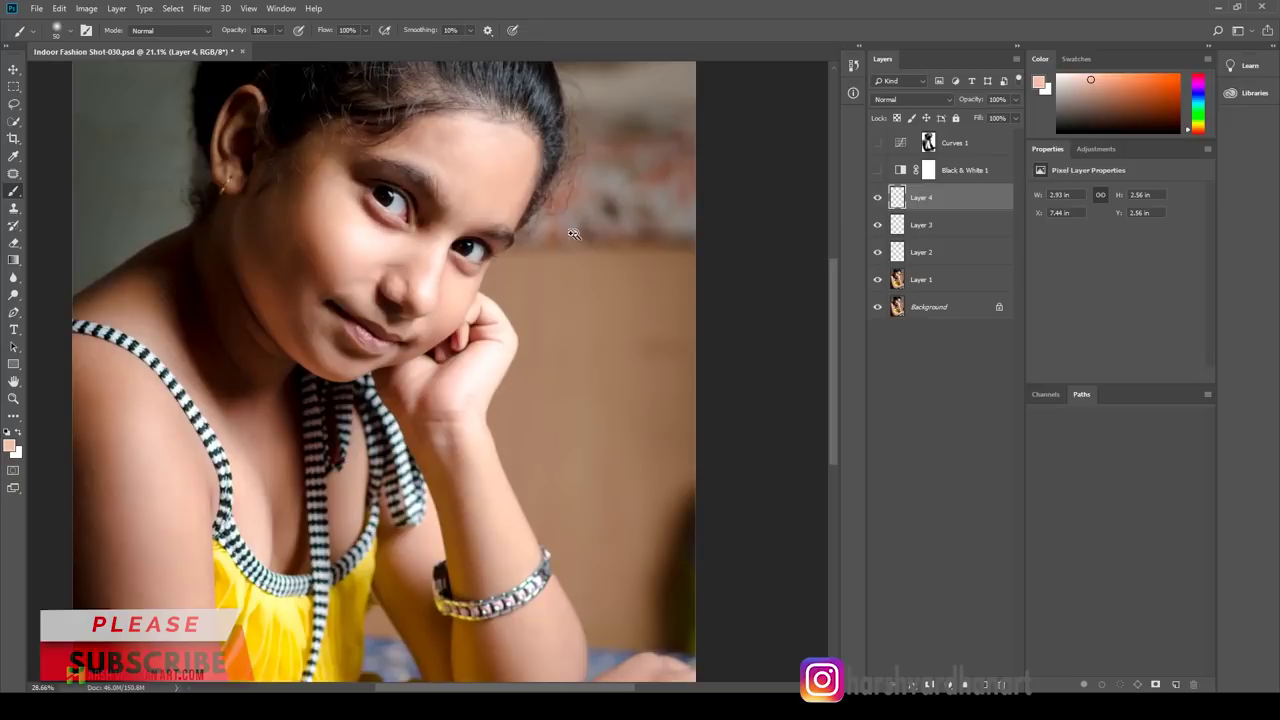
scroll(545, 232, "down", 3)
scroll(544, 232, "down", 1)
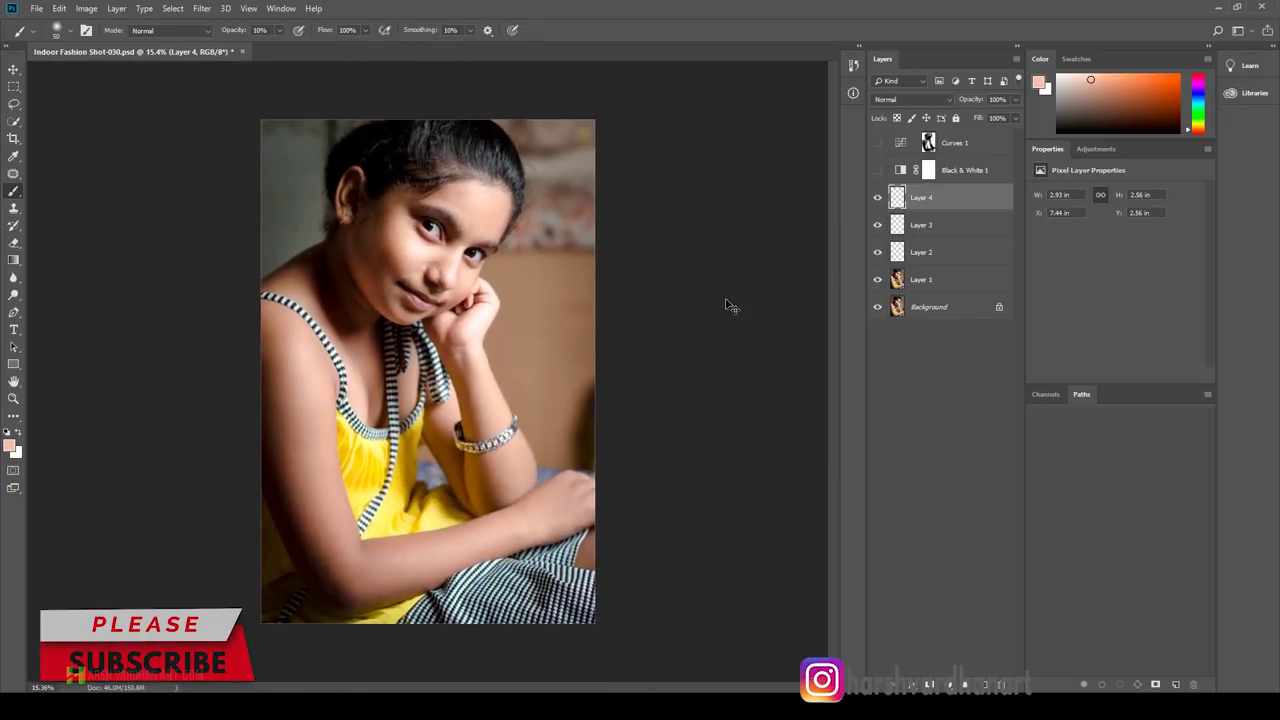
key("ctrl+s")
Step: Stamp all visible layers into a merged Layer 5 and save the document
key("ctrl+shift+alt+e")
key("ctrl+s")
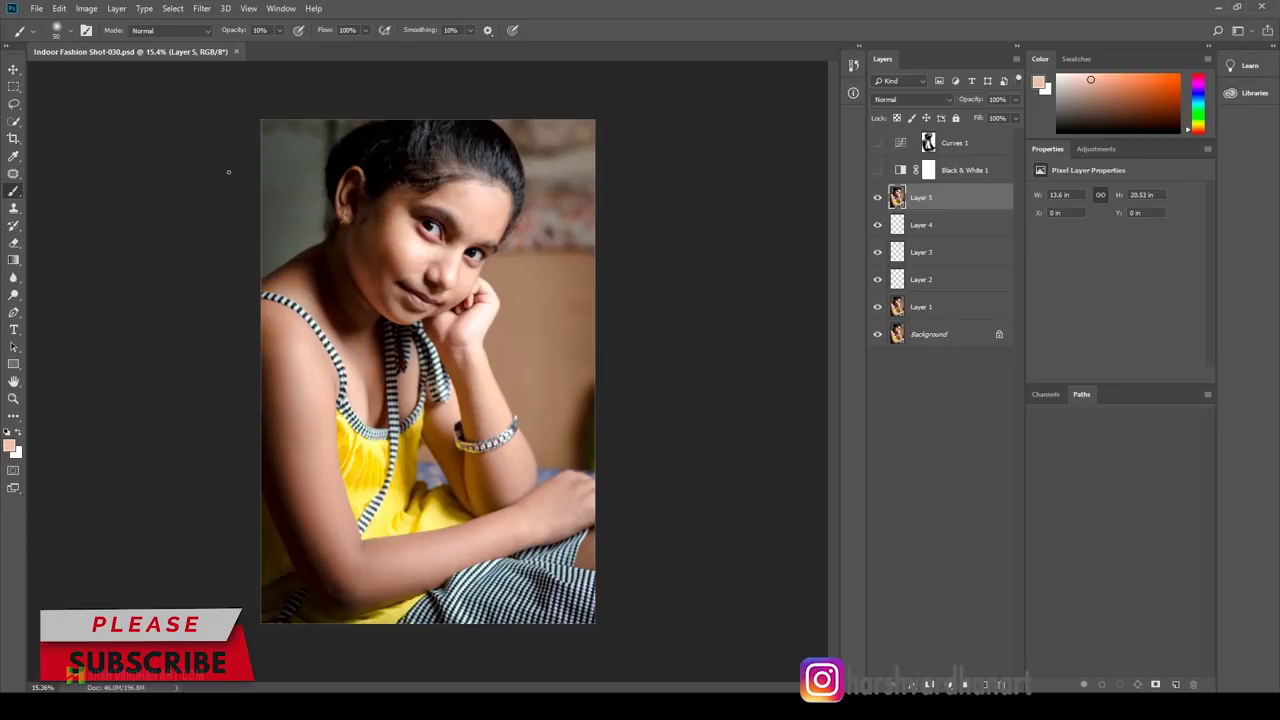
left_click(202, 9)
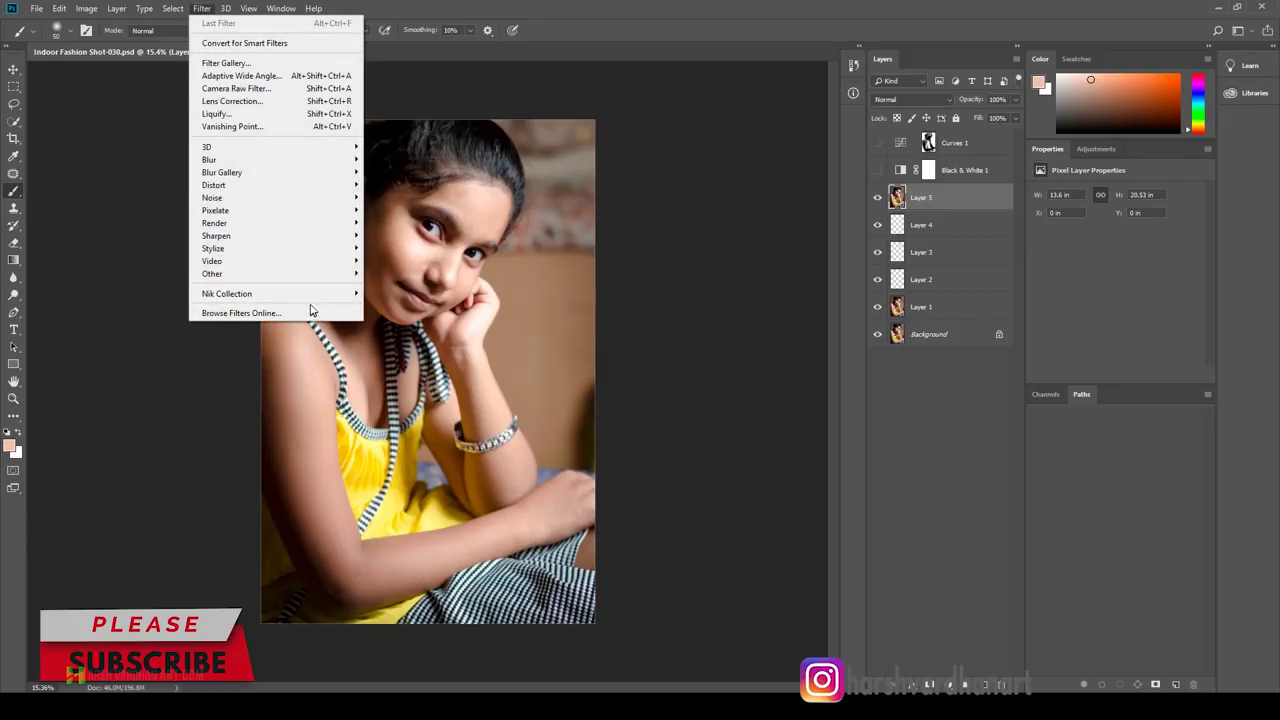
Step: Launch Color Efex Pro 4 on the merged layer and browse its filter list
mouse_move(227, 293)
left_click(430, 306)
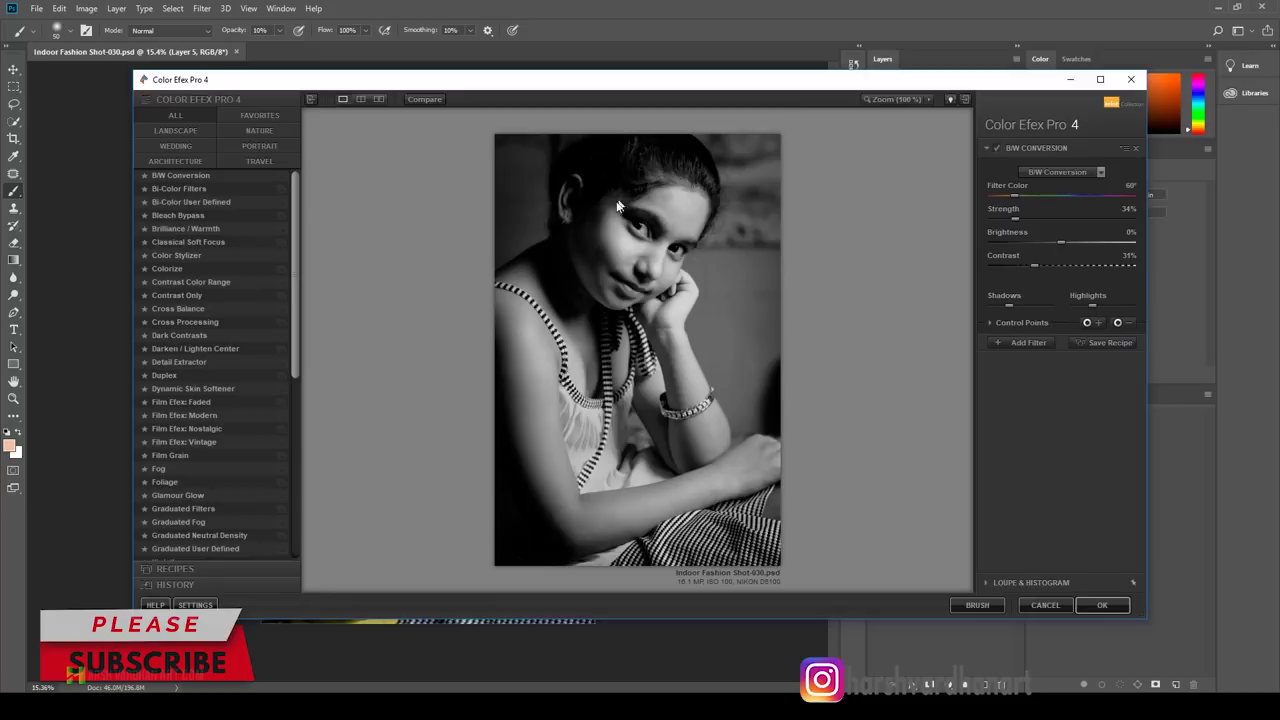
scroll(294, 189, "down", 1)
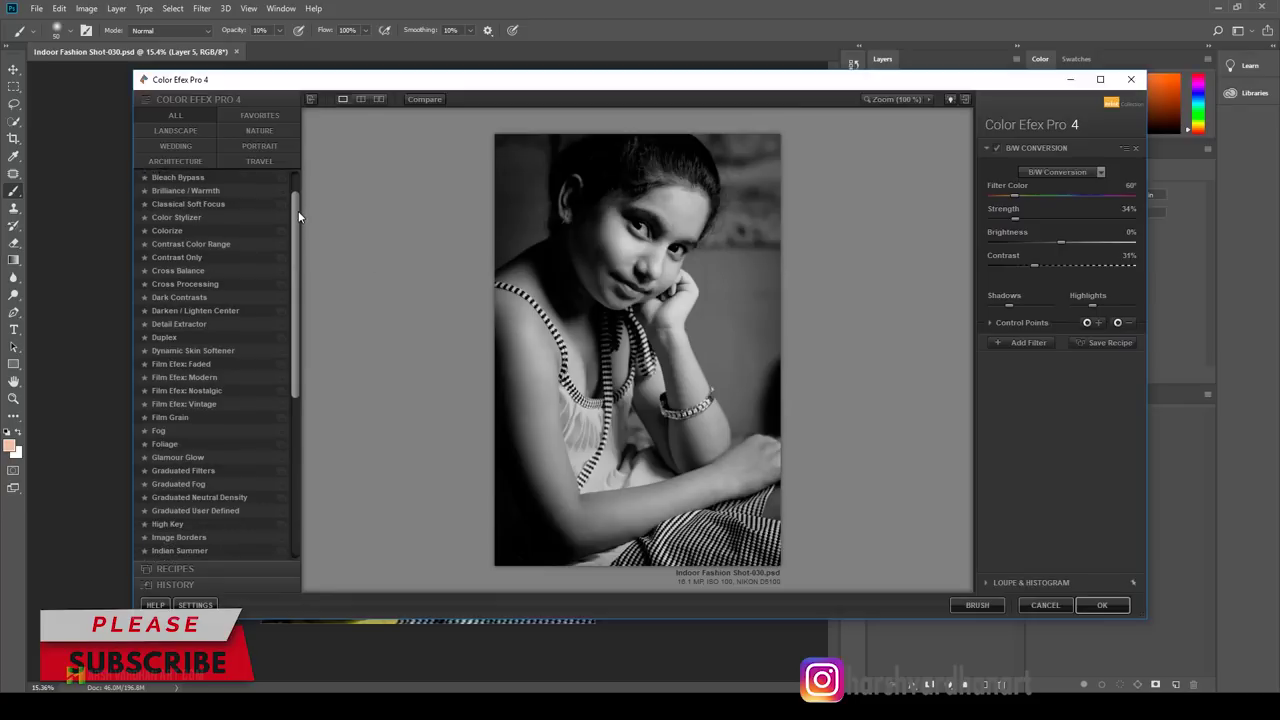
scroll(298, 210, "up", 1)
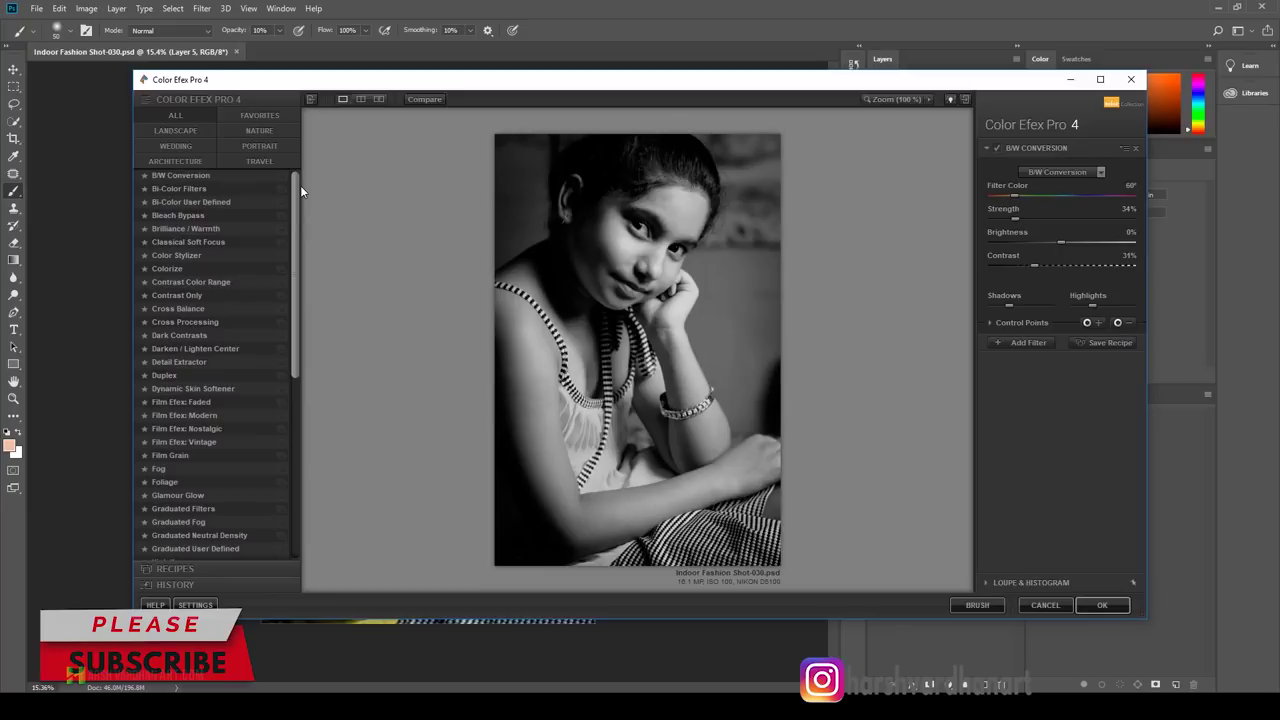
Step: Choose Dynamic Skin Softener with a skin colour sampled from the face
left_click(208, 390)
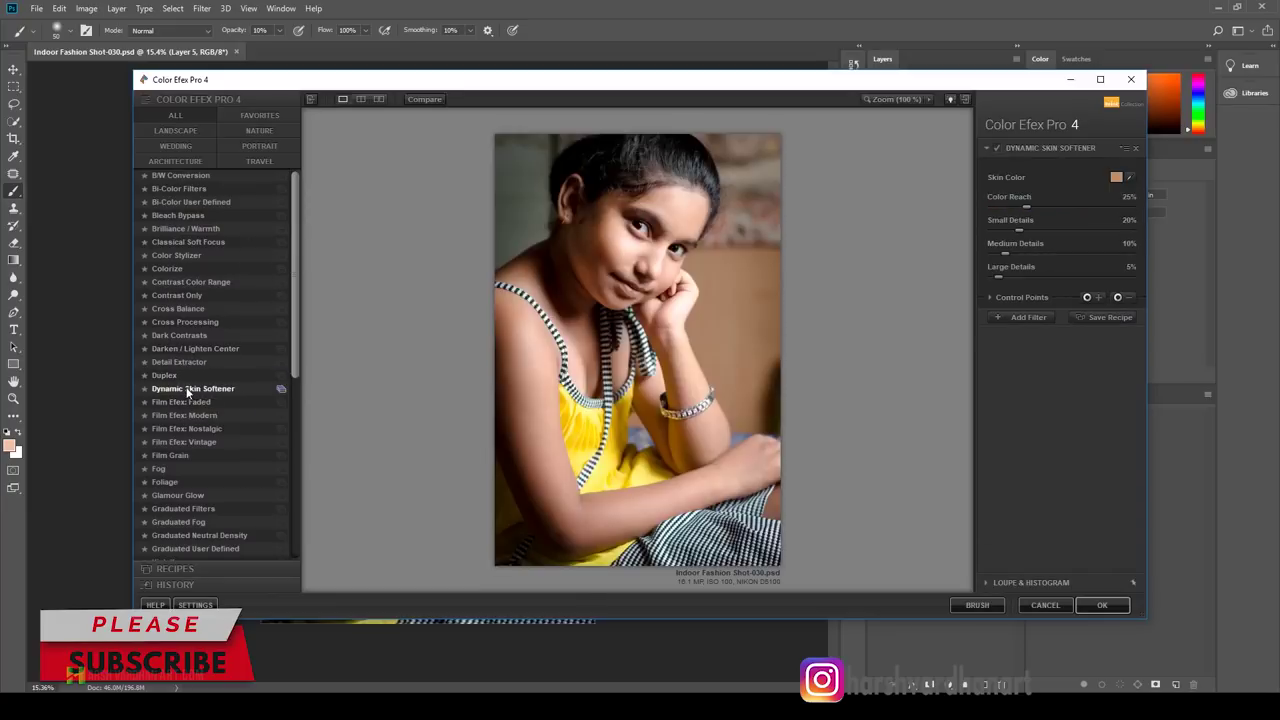
left_click(1130, 178)
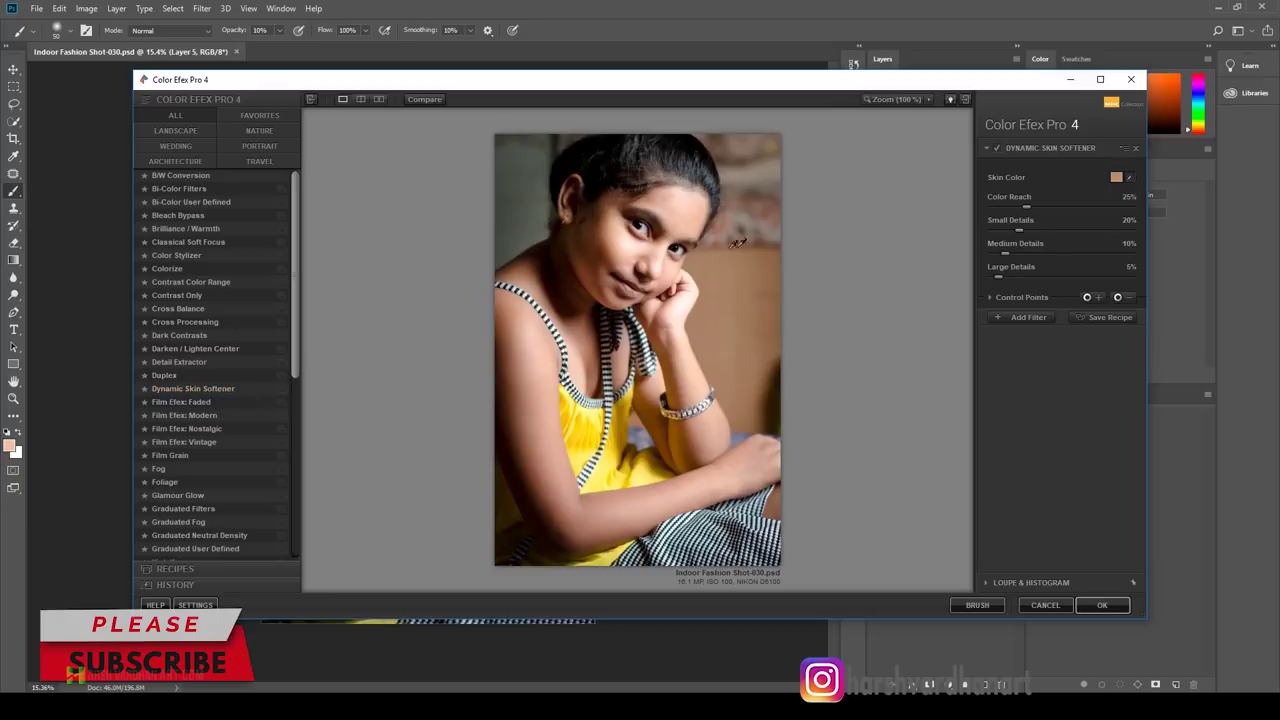
left_click(615, 250)
Step: Check the softening at 100% and 50% zoom against the original, then apply it
left_click(951, 100)
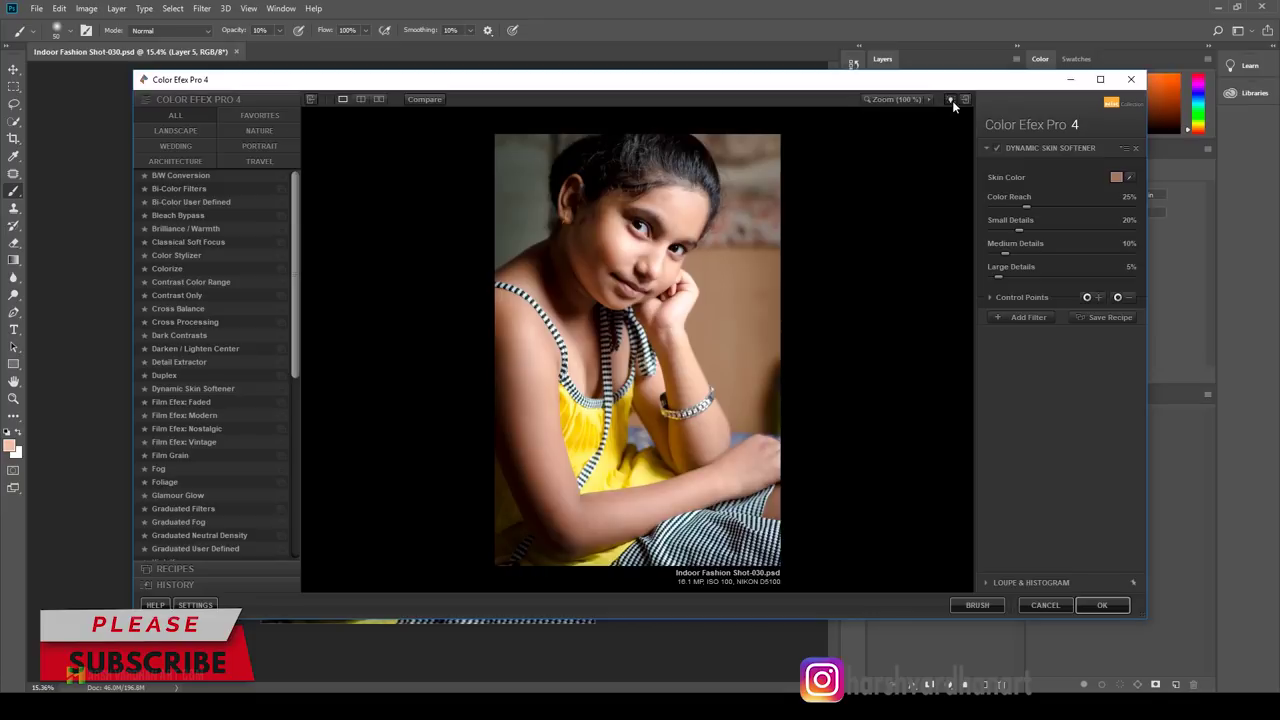
left_click(910, 99)
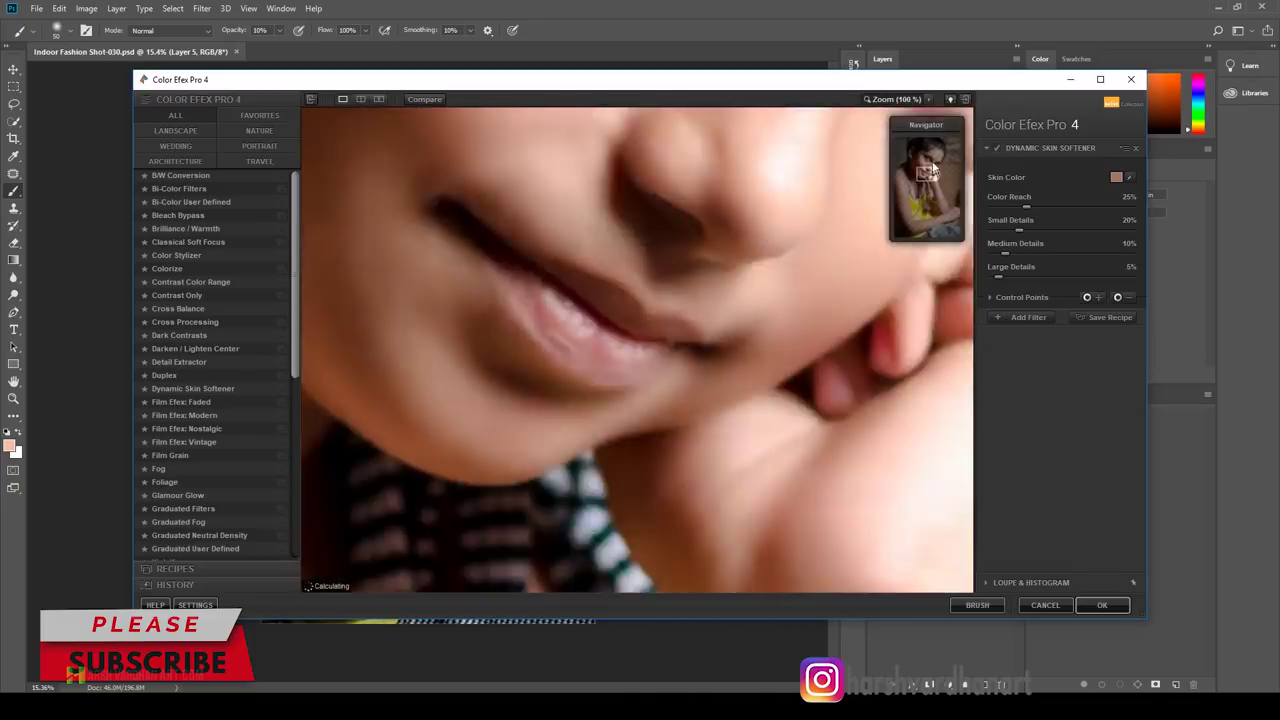
left_click_drag(931, 168, 931, 170)
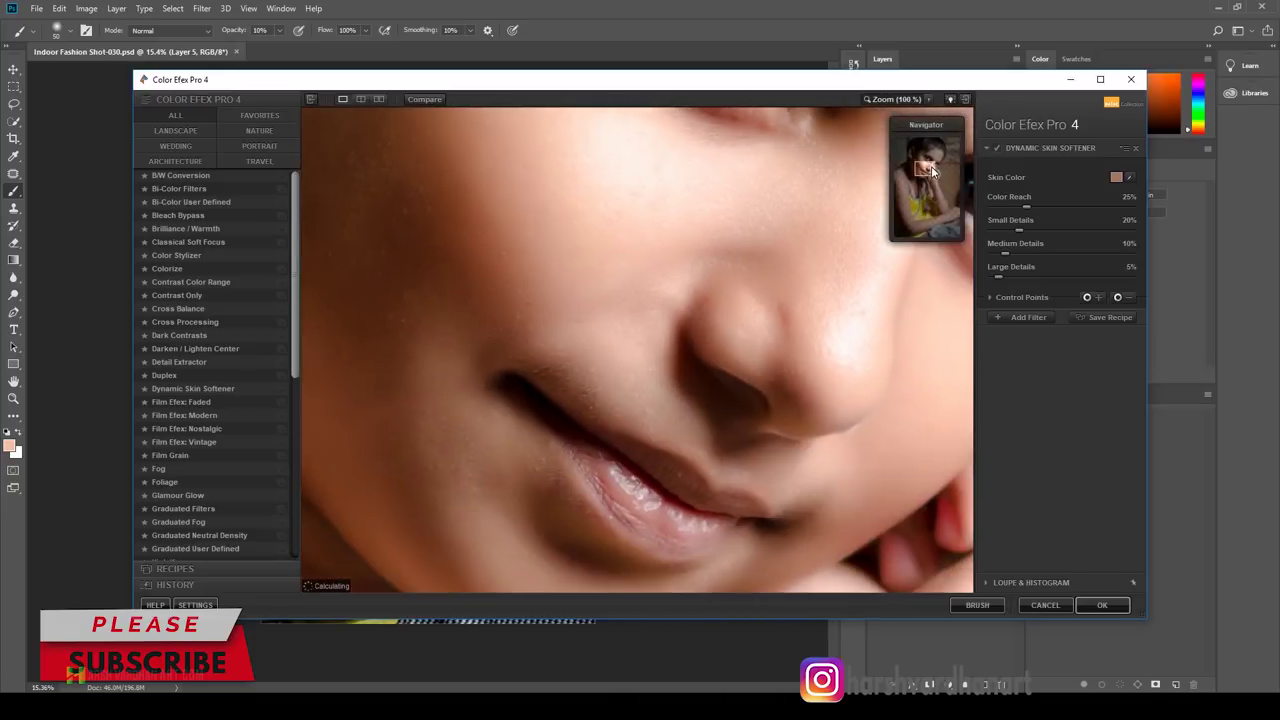
left_click(929, 104)
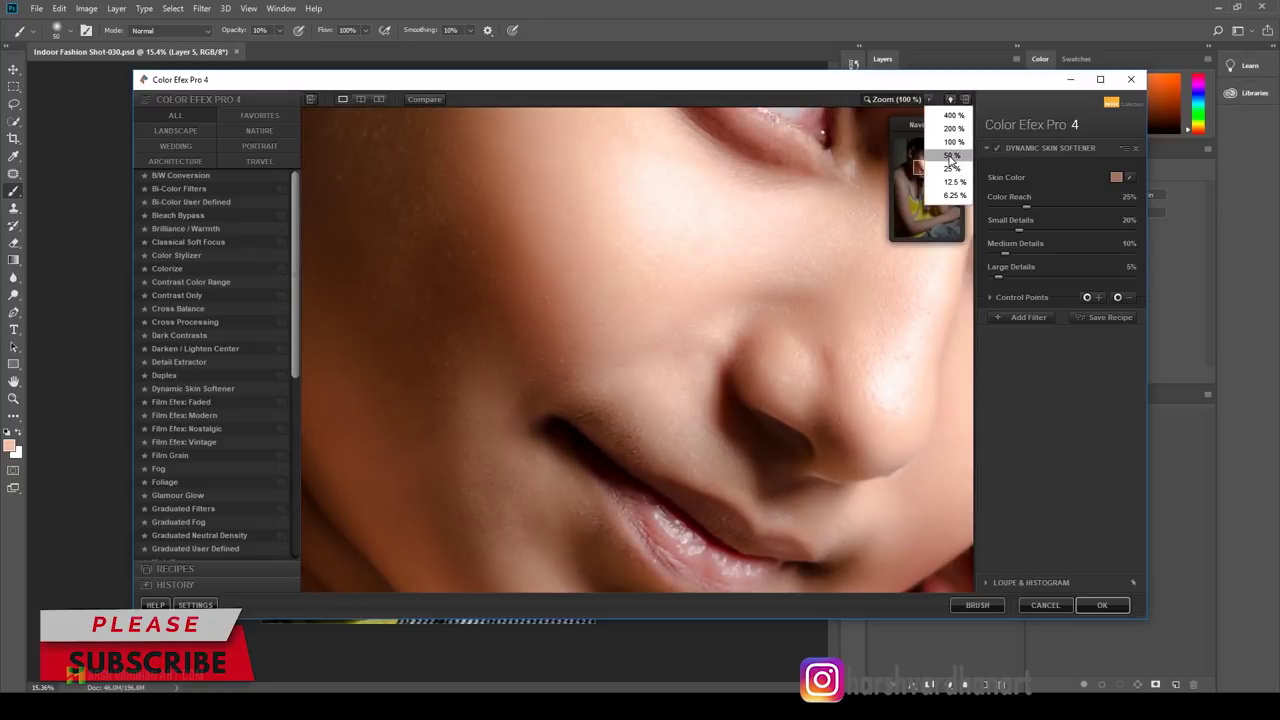
left_click(950, 155)
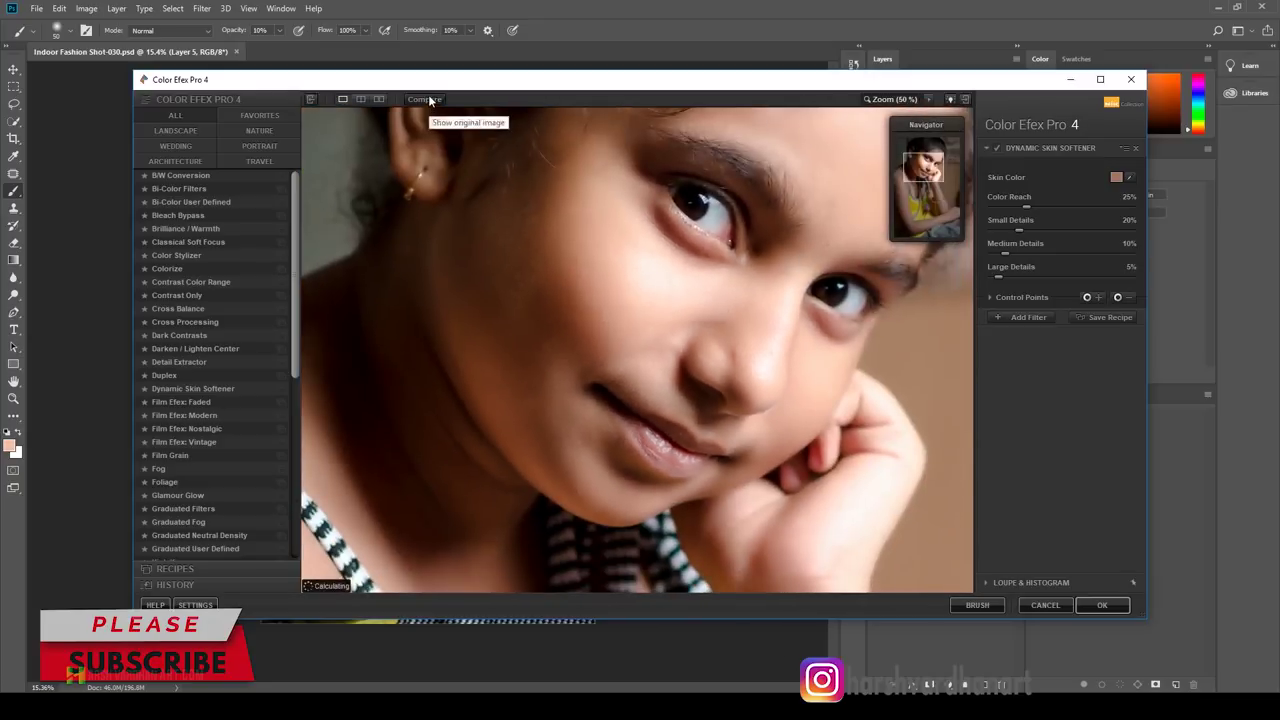
left_click(428, 99)
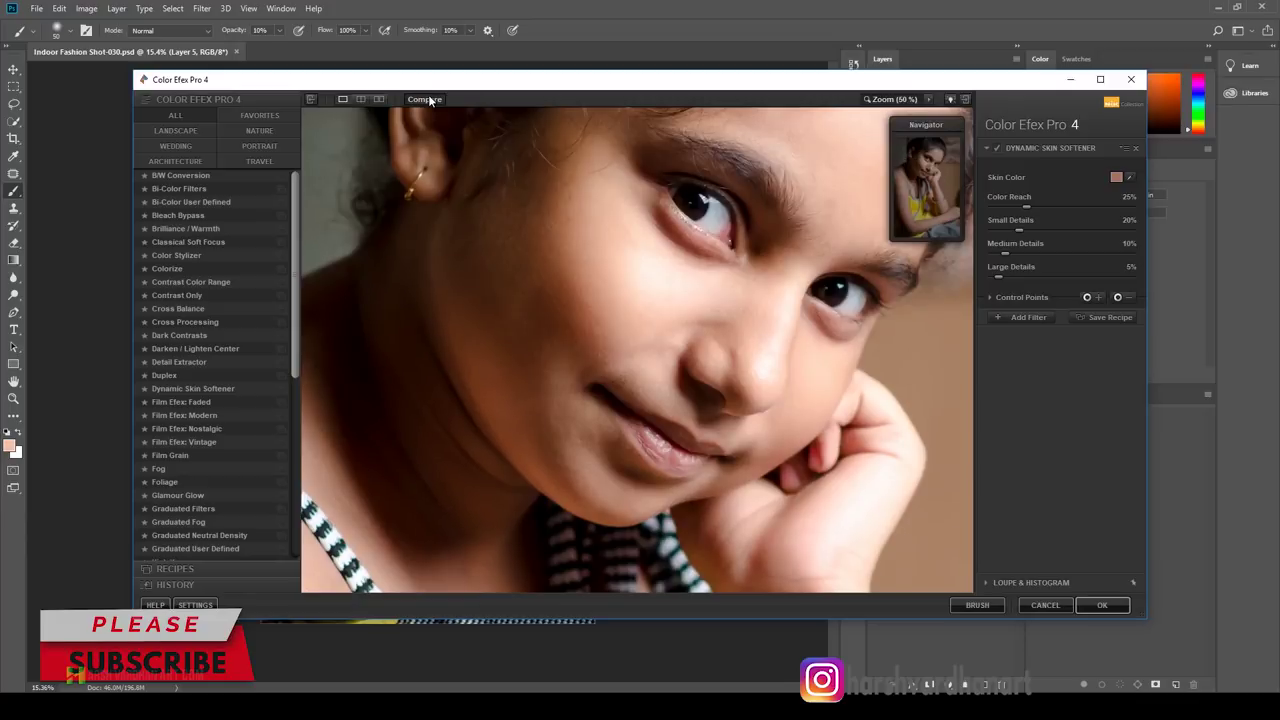
left_click(906, 100)
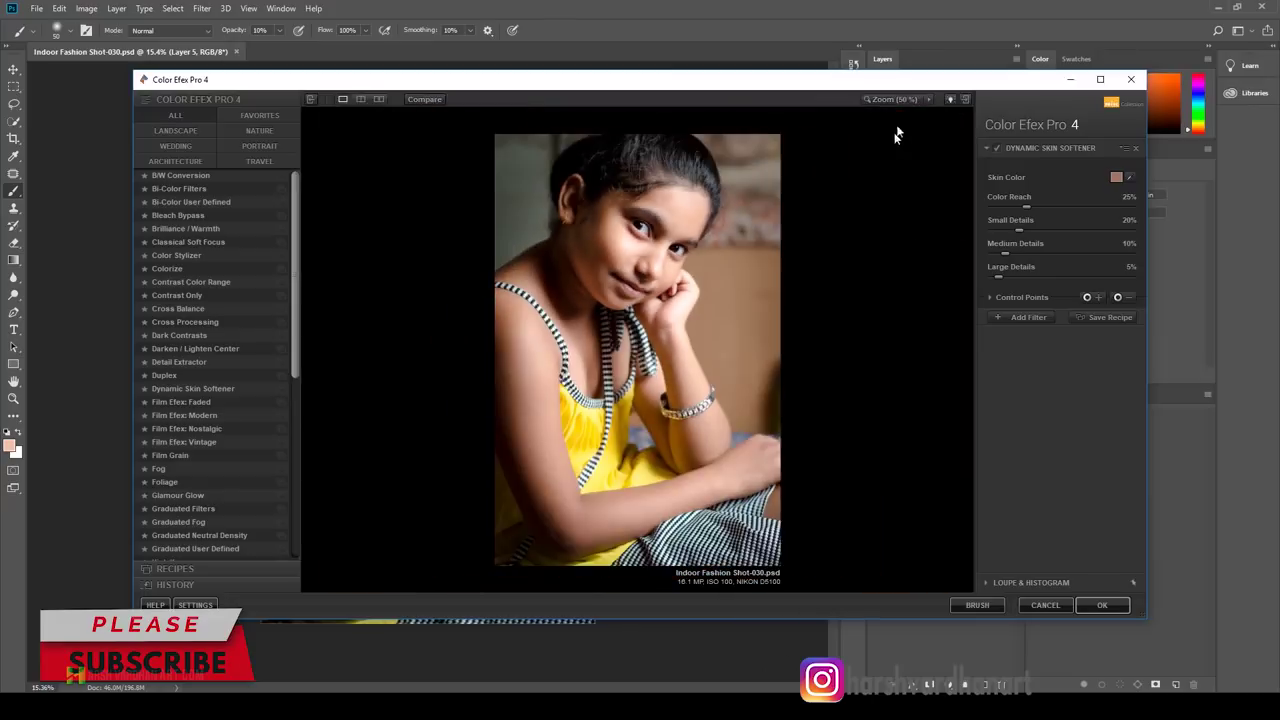
left_click(1088, 607)
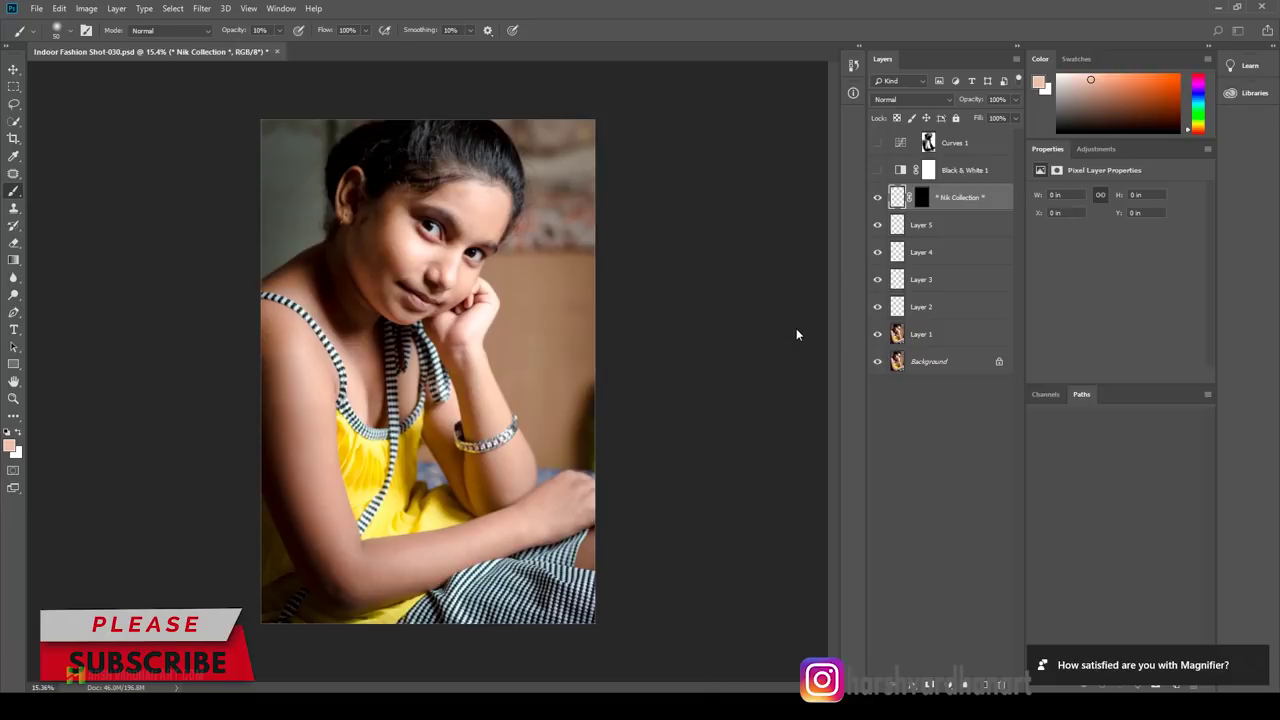
Step: Inspect the skin softening on the face, save the document, and zoom in on the eyes
mouse_move(440, 257)
left_mouse_down()
mouse_move(506, 293)
mouse_move(482, 200)
left_mouse_up()
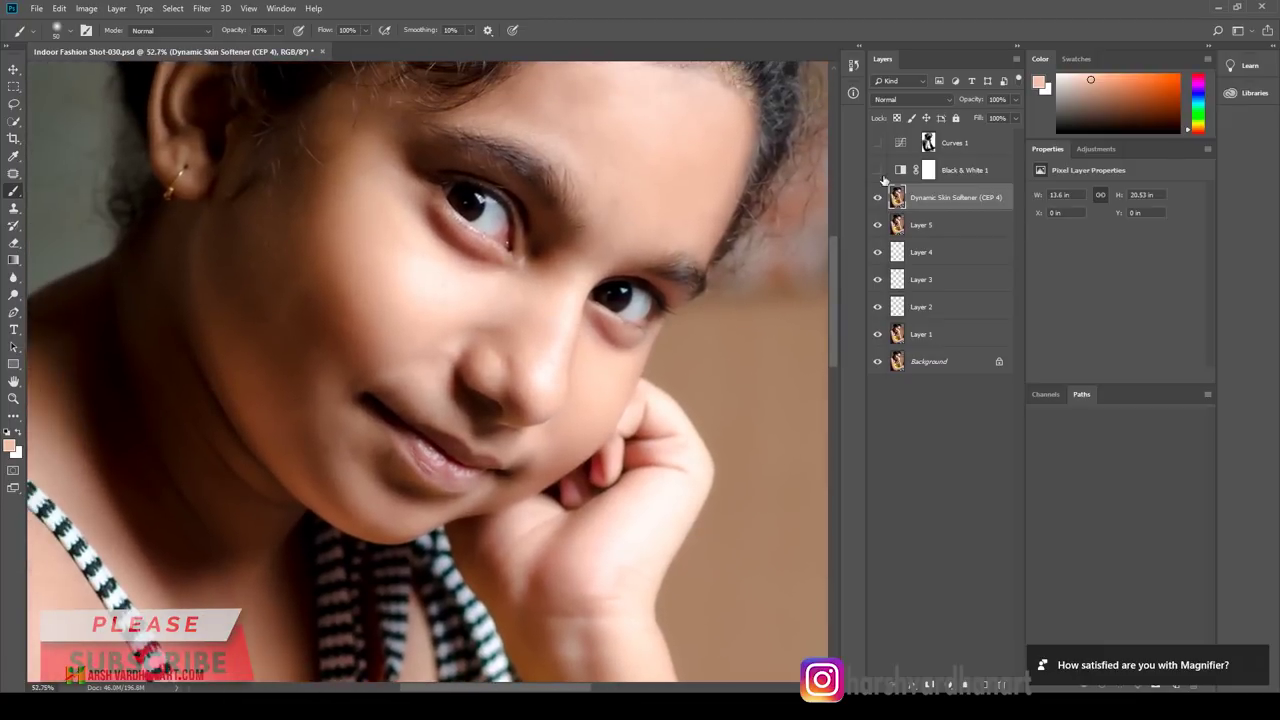
mouse_move(753, 202)
left_mouse_down()
mouse_move(680, 307)
mouse_move(590, 330)
left_mouse_up()
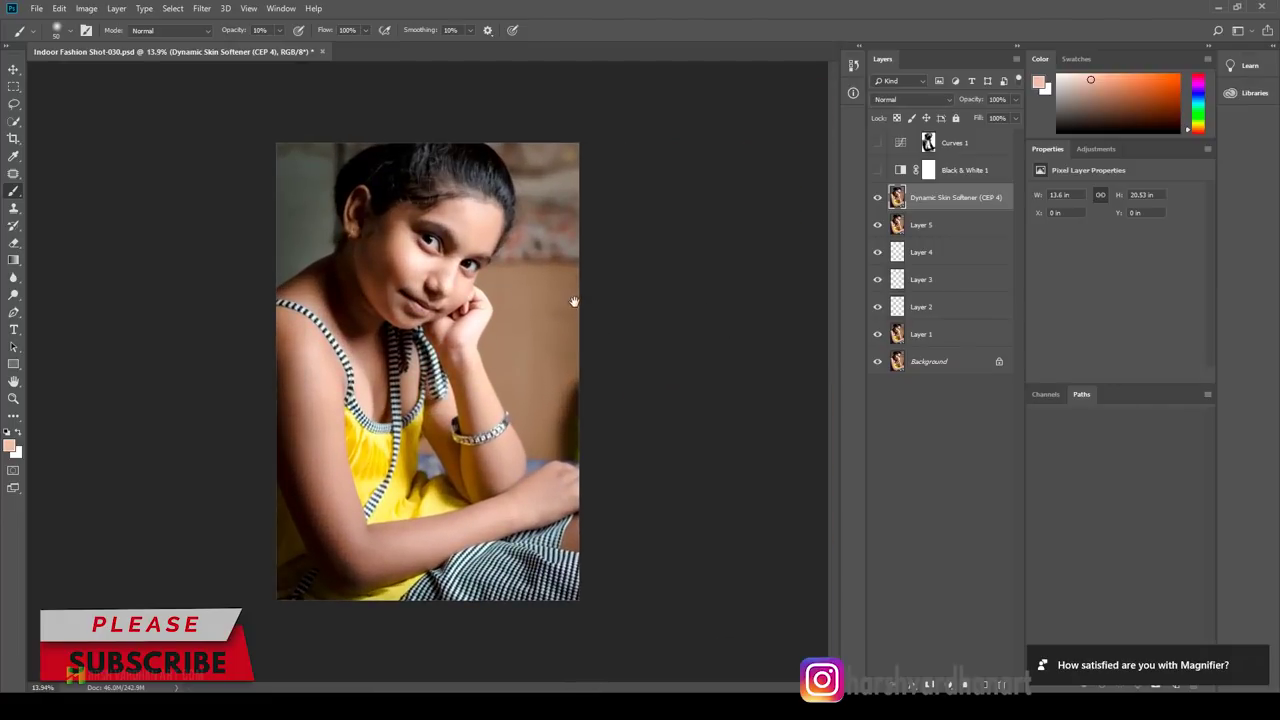
left_click_drag(474, 268, 492, 285)
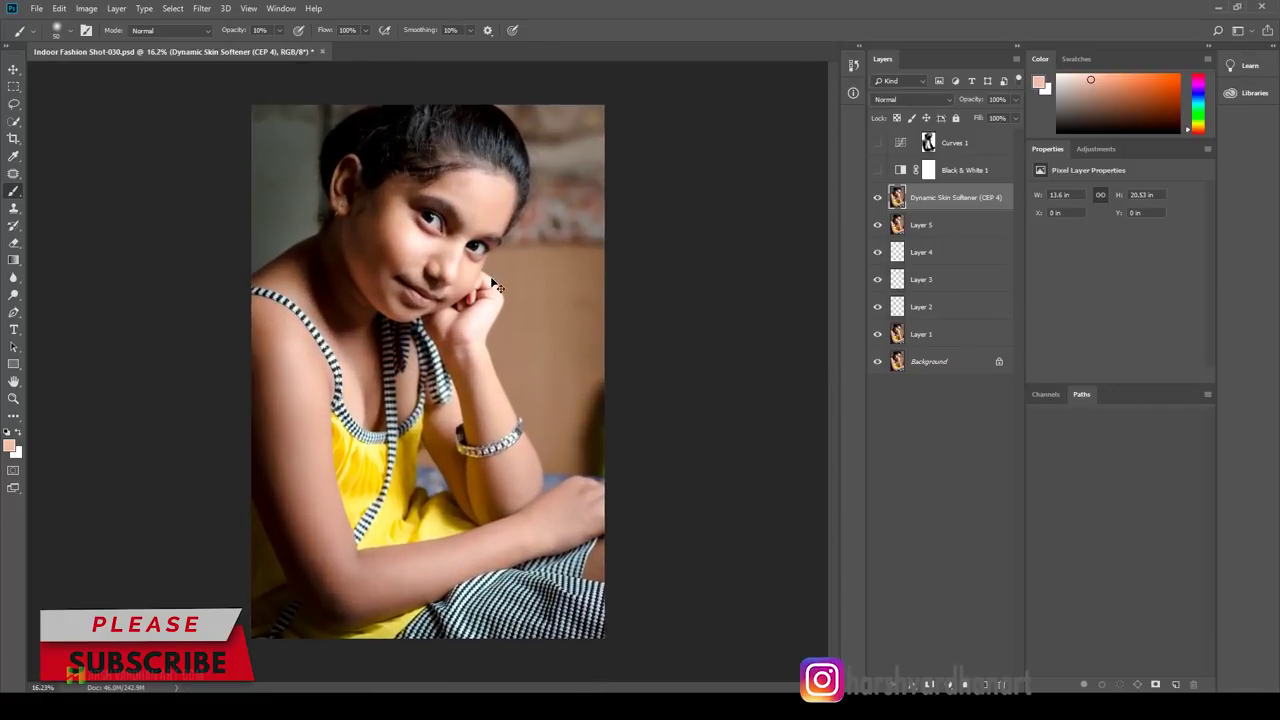
key("ctrl+s")
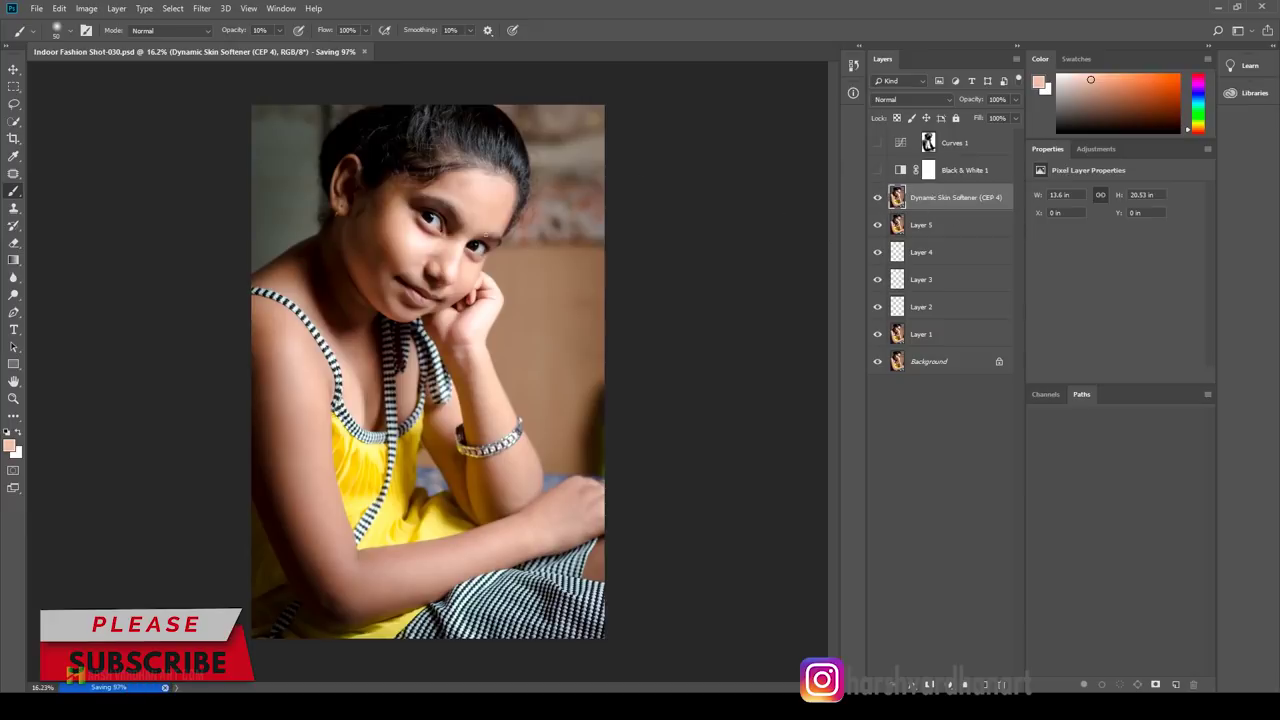
left_click_drag(426, 213, 474, 243)
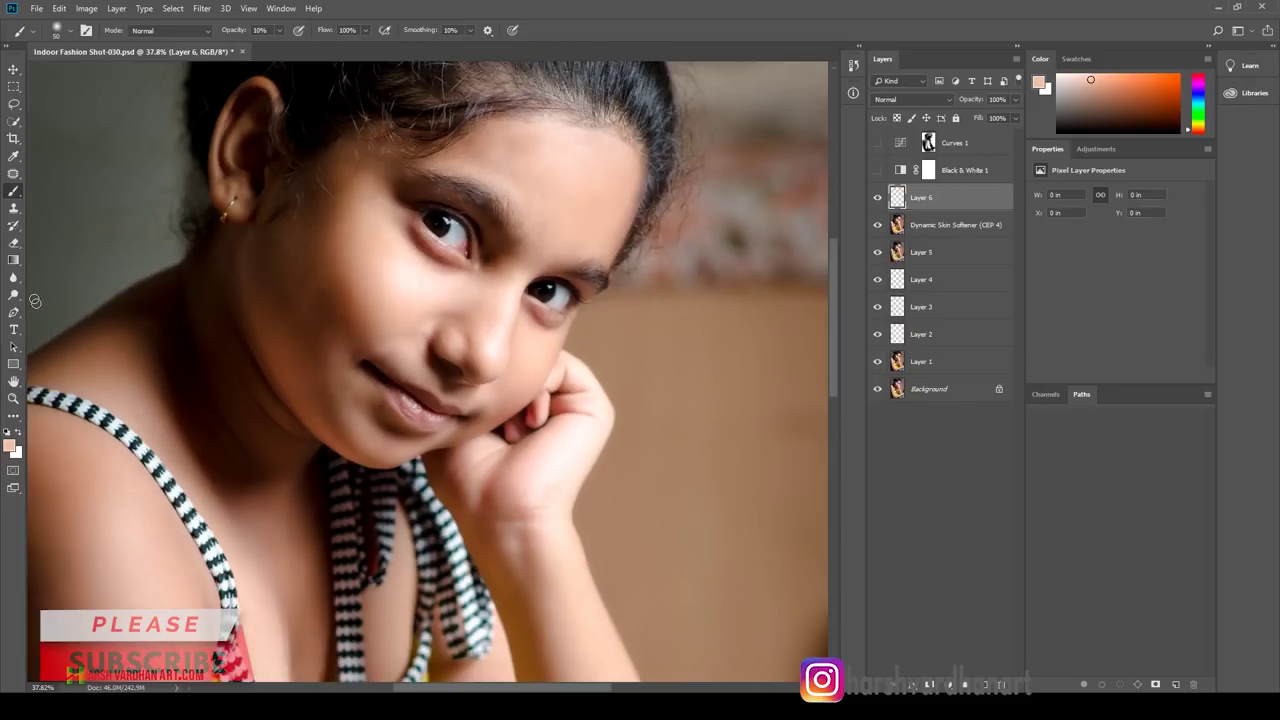
Step: Paint white rings around both pupils on Layer 6 with a smaller brush
left_click(20, 434)
left_click_drag(433, 212, 417, 248)
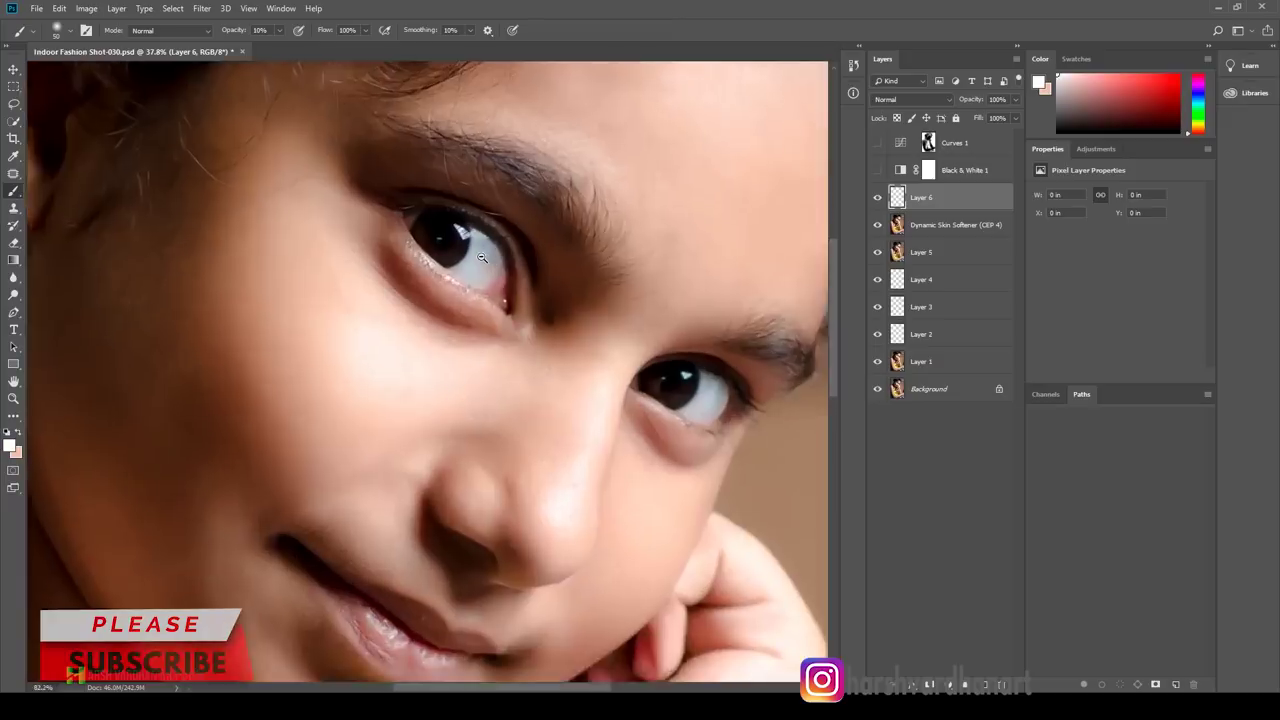
key("bracketleft")
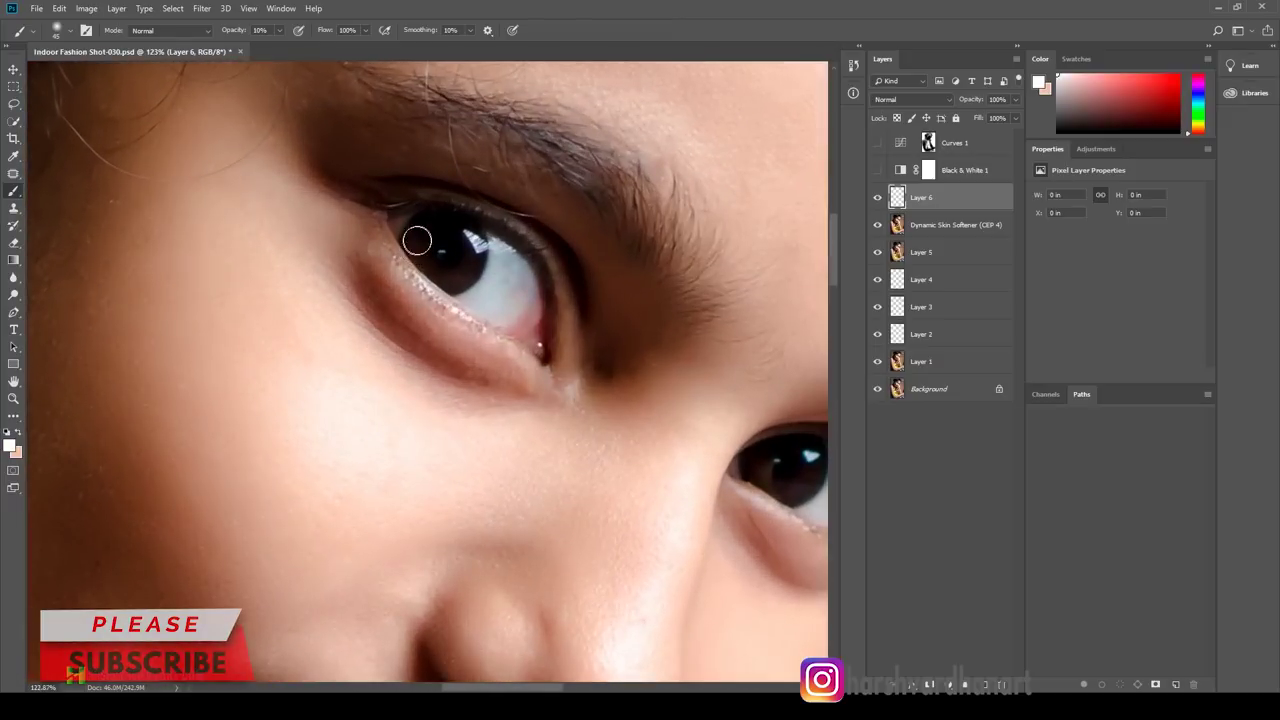
key("bracketleft")
key("bracketleft")
mouse_move(428, 233)
left_mouse_down()
mouse_move(464, 236)
mouse_move(448, 250)
left_mouse_up()
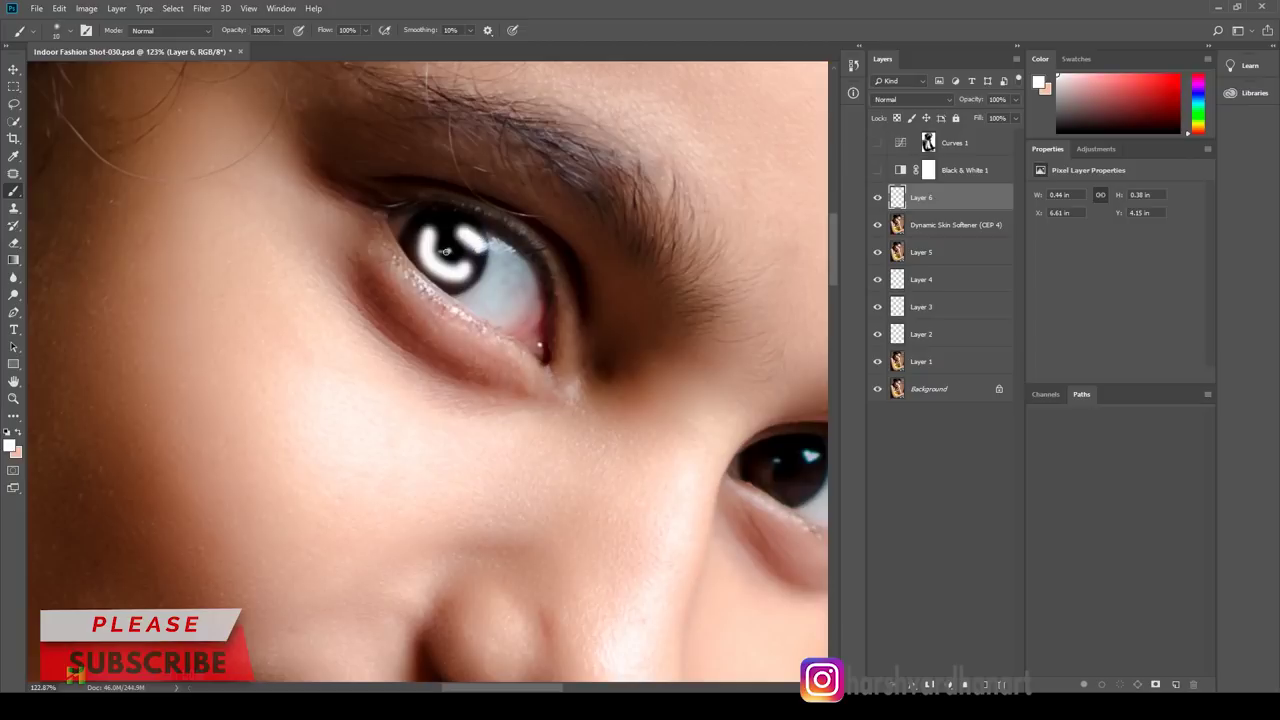
left_click_drag(552, 354, 446, 271)
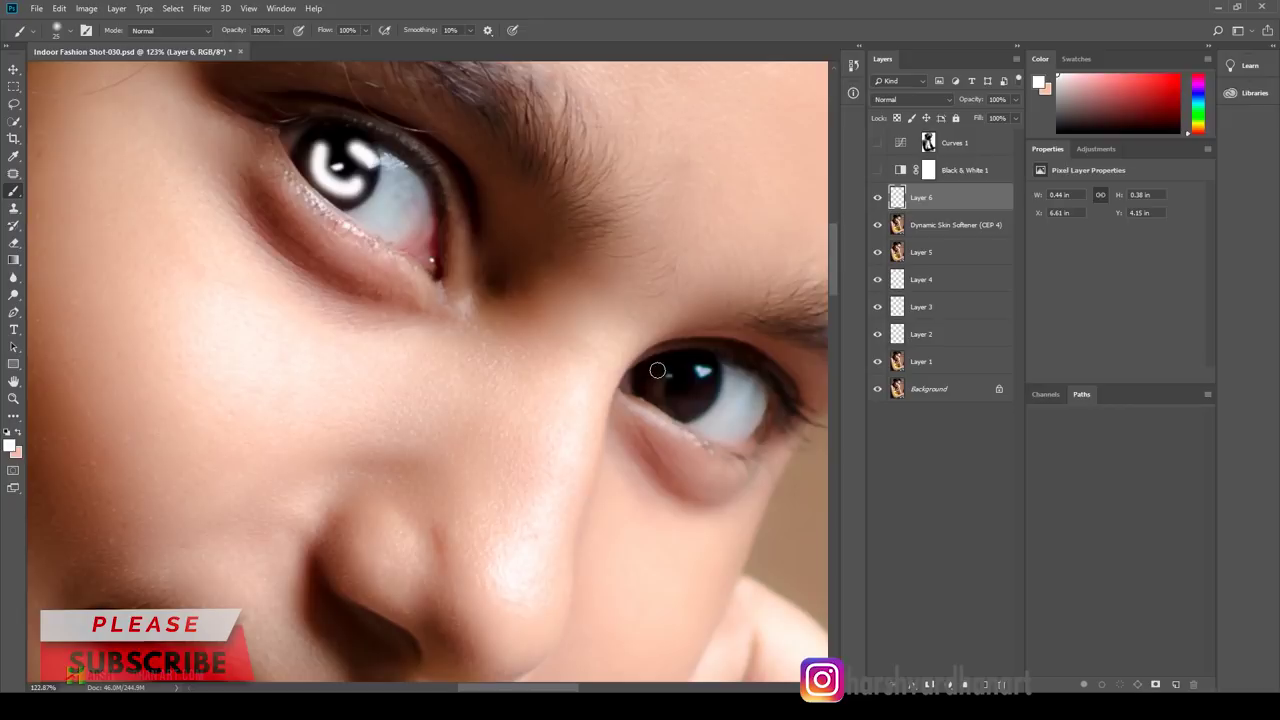
mouse_move(657, 371)
left_mouse_down()
mouse_move(681, 408)
mouse_move(670, 378)
left_mouse_up()
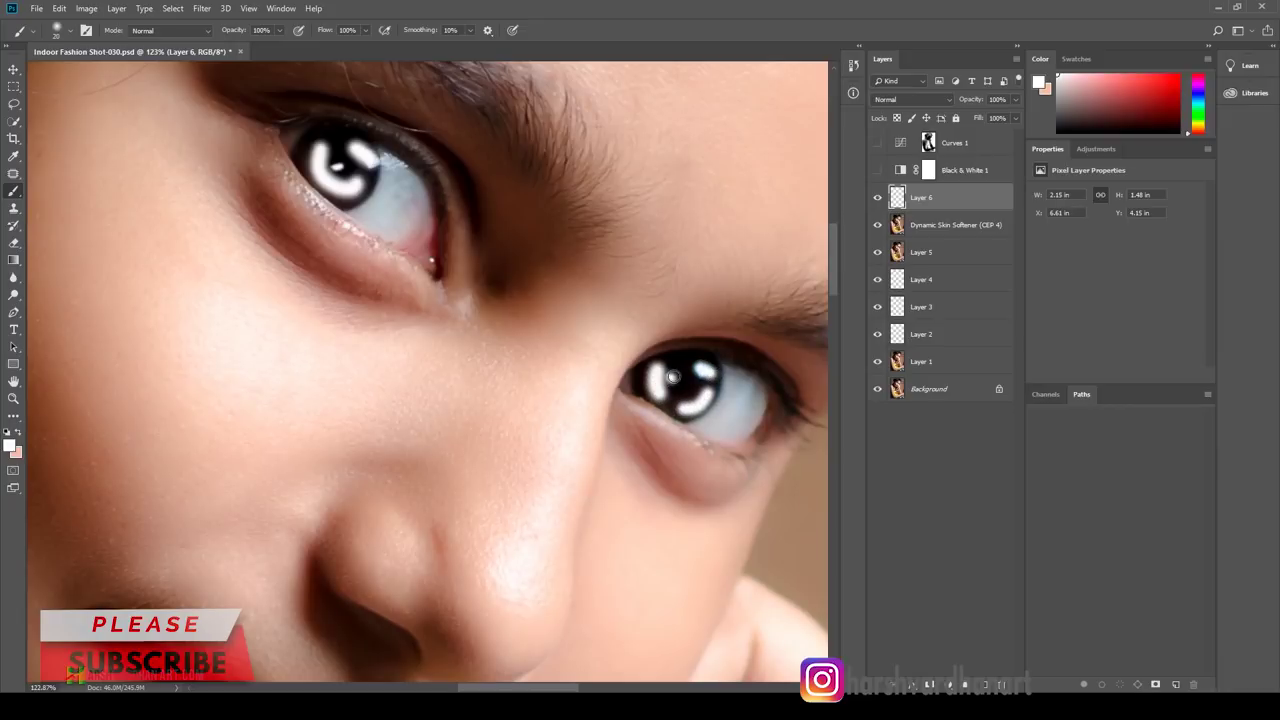
left_click_drag(722, 272, 644, 284)
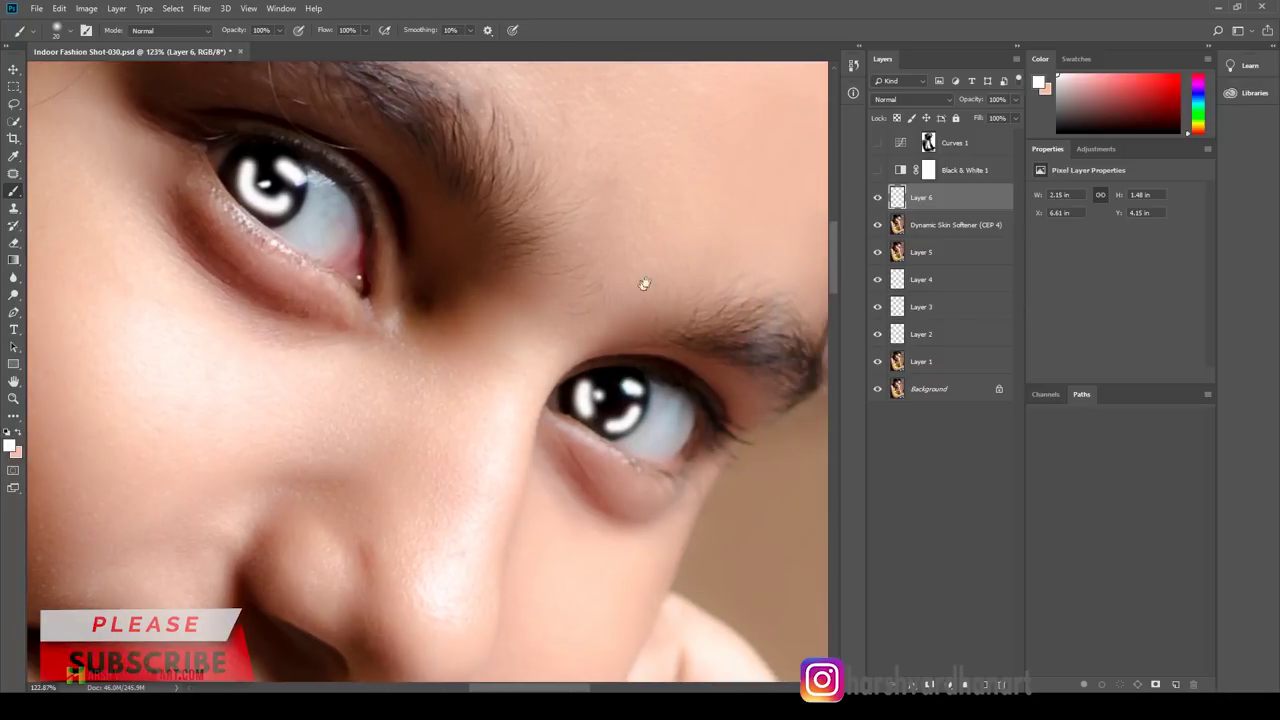
Step: Set Layer 6 to Overlay blending, compare the eye highlights, and save
scroll(686, 243, "down", 5)
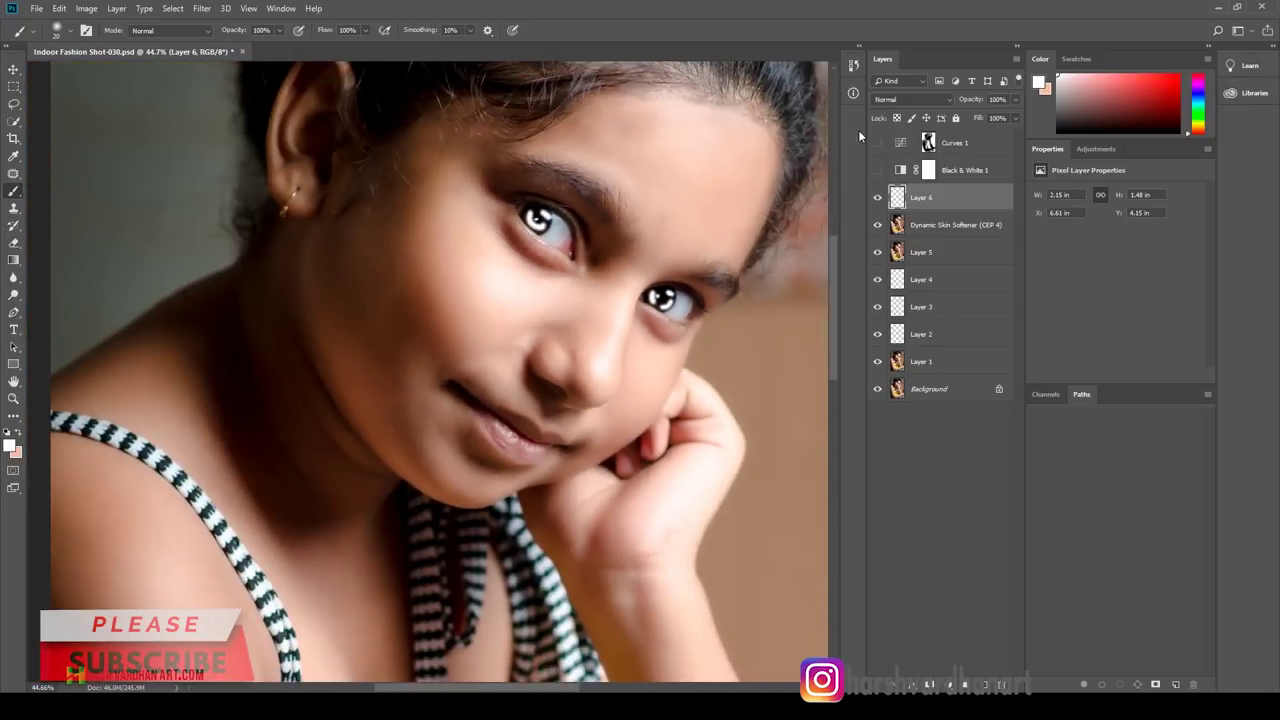
left_click(914, 99)
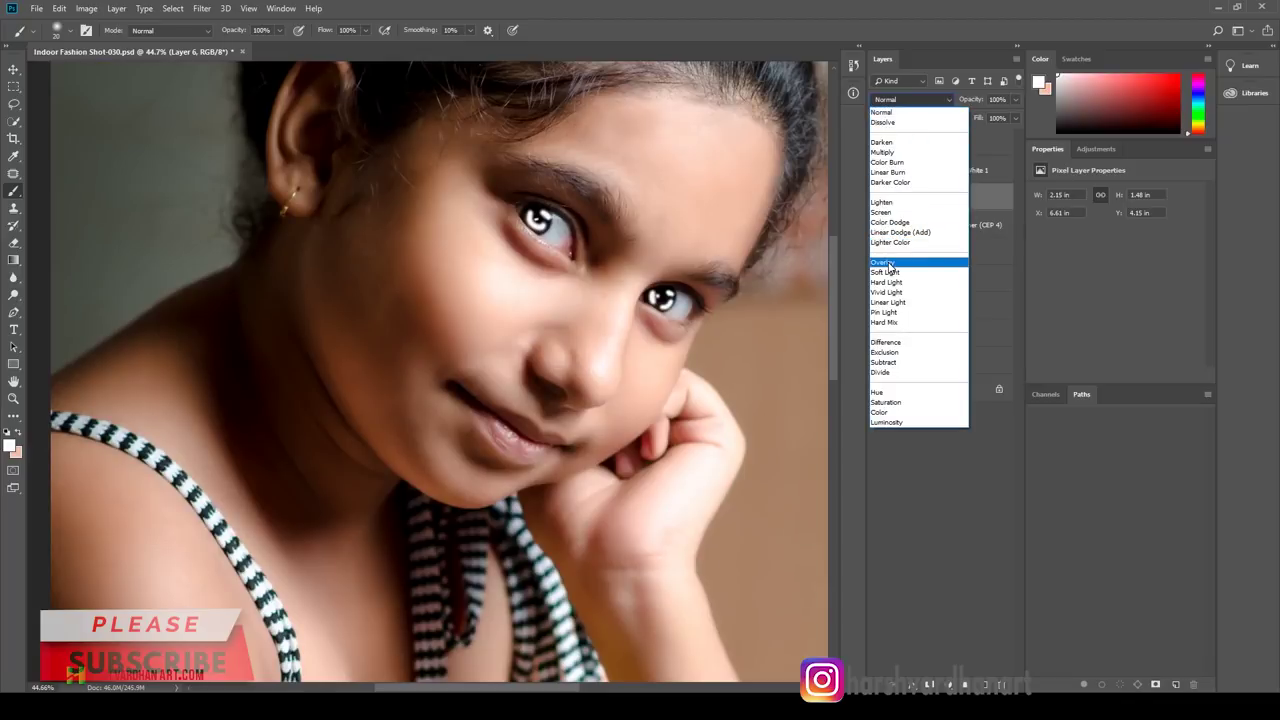
left_click(889, 262)
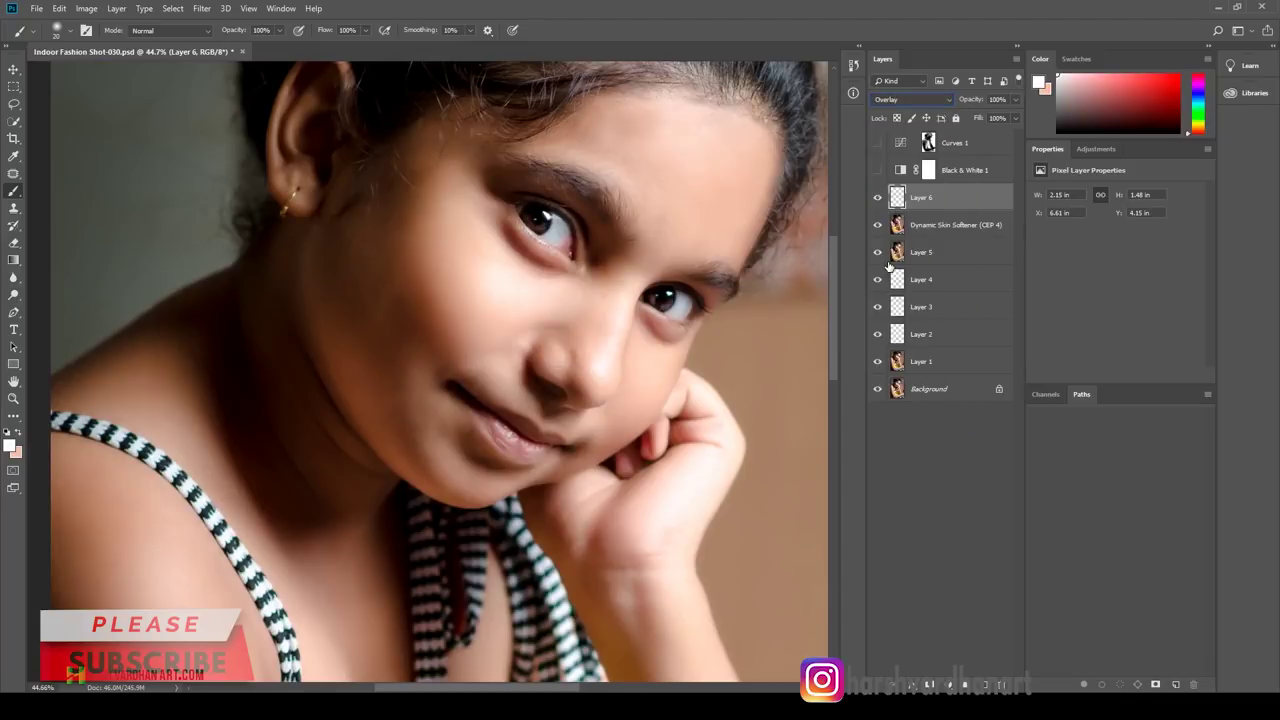
left_click(877, 197)
scroll(523, 277, "down", 2)
scroll(523, 277, "down", 3)
scroll(523, 277, "up", 2)
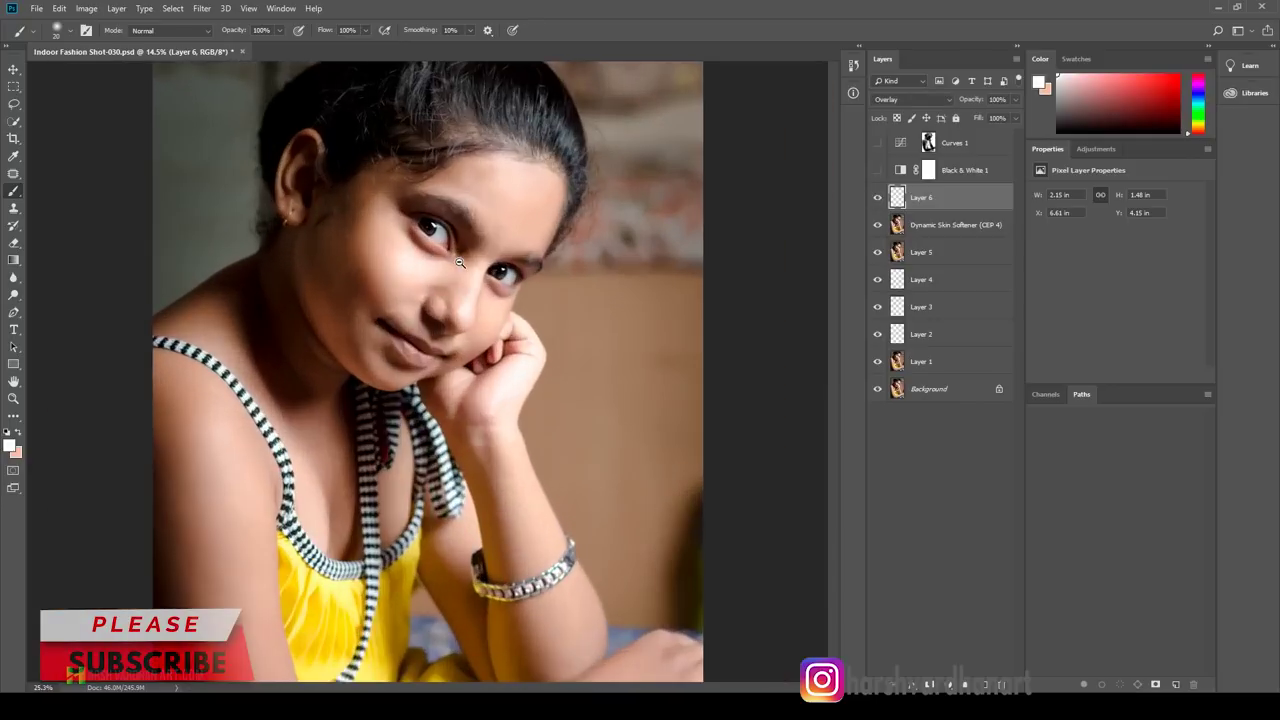
scroll(523, 268, "down", 1)
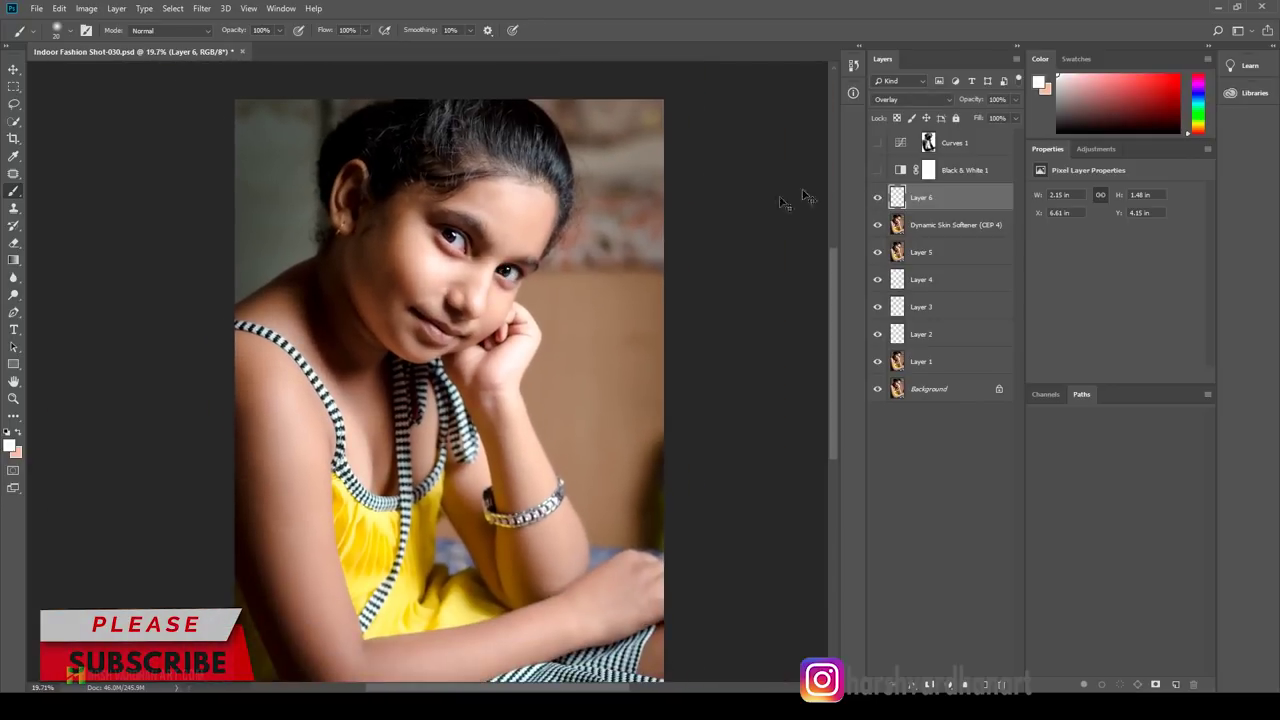
key("ctrl+s")
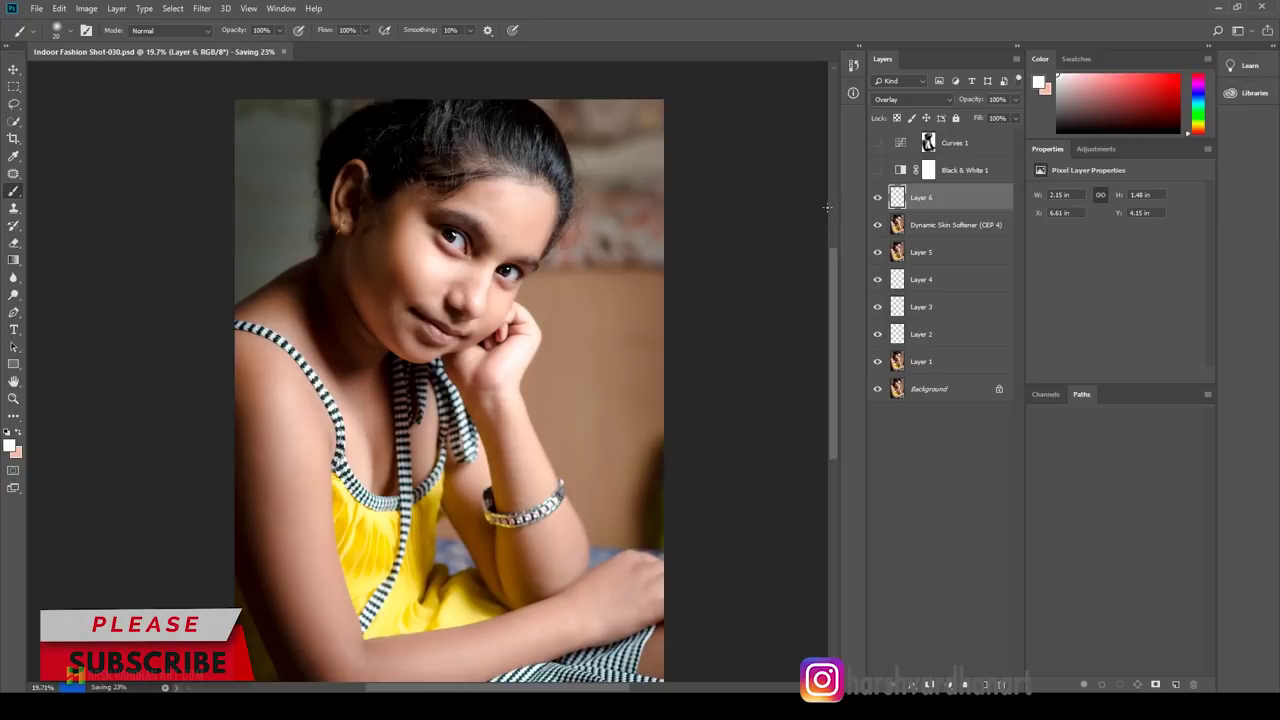
Step: Purge all cached data, then confirm History holds only the Blending Change state
left_click(59, 8)
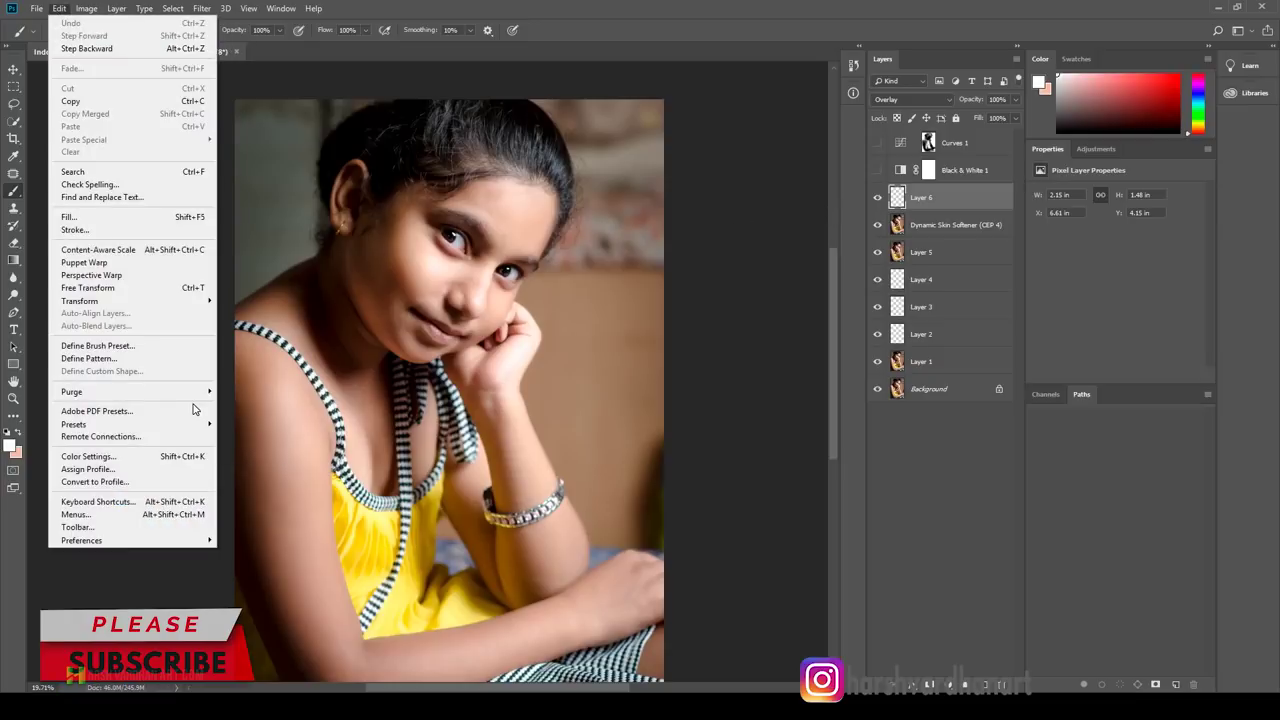
mouse_move(72, 391)
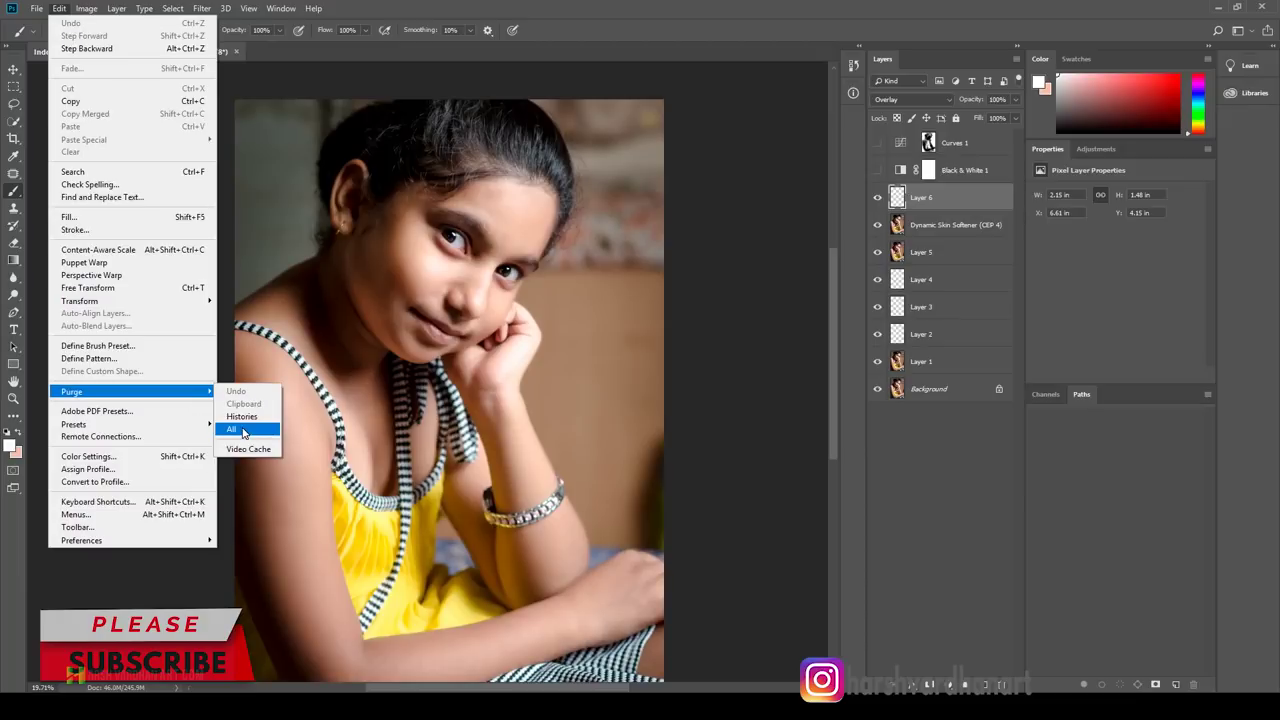
left_click(243, 432)
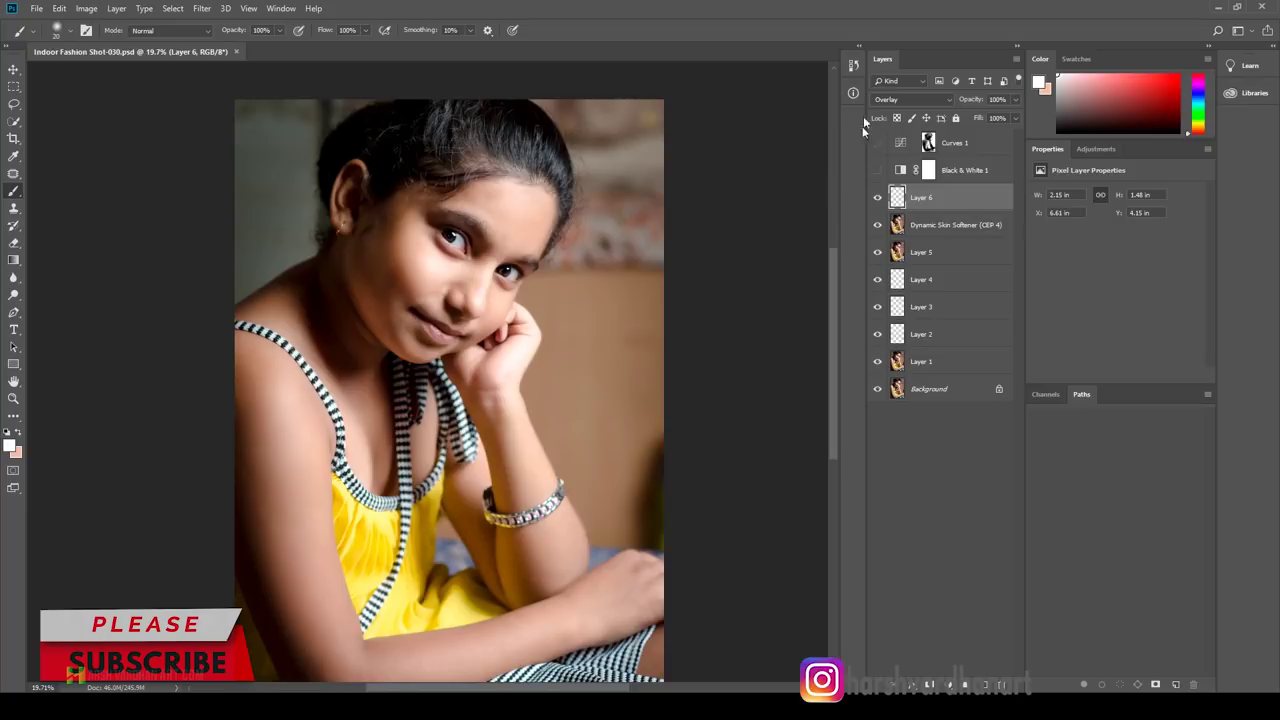
left_click(853, 65)
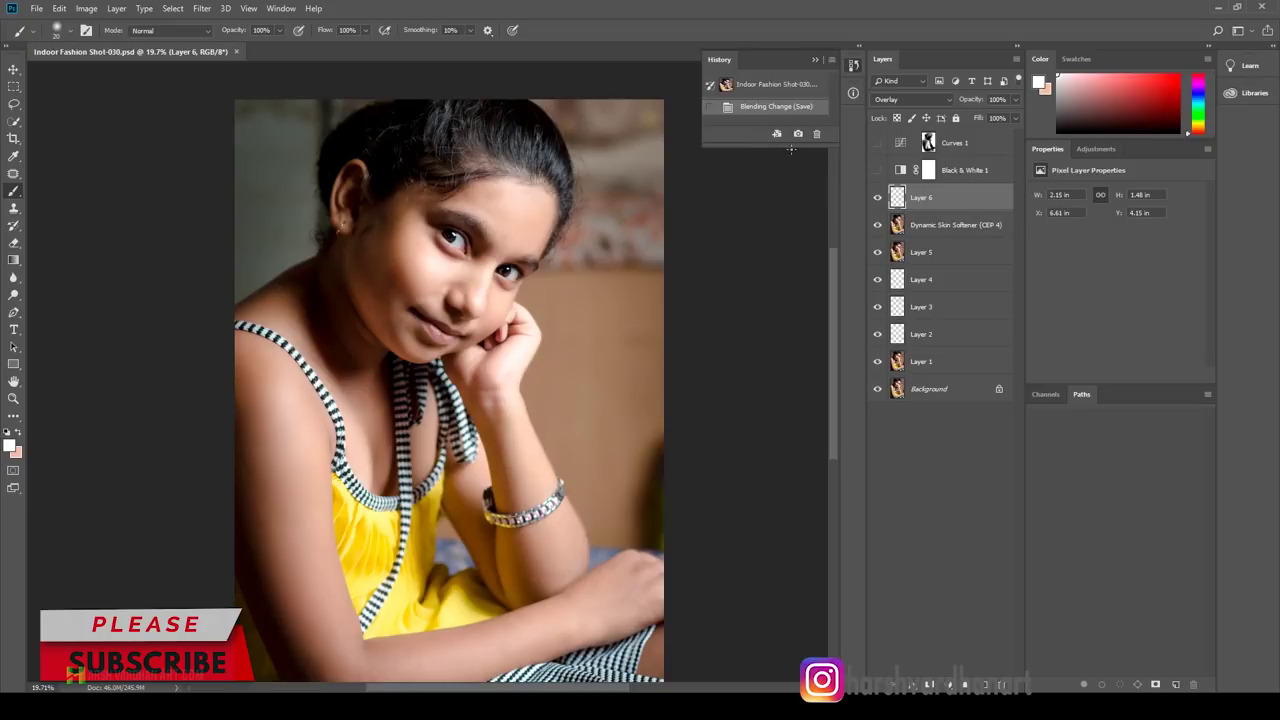
left_click_drag(771, 146, 771, 546)
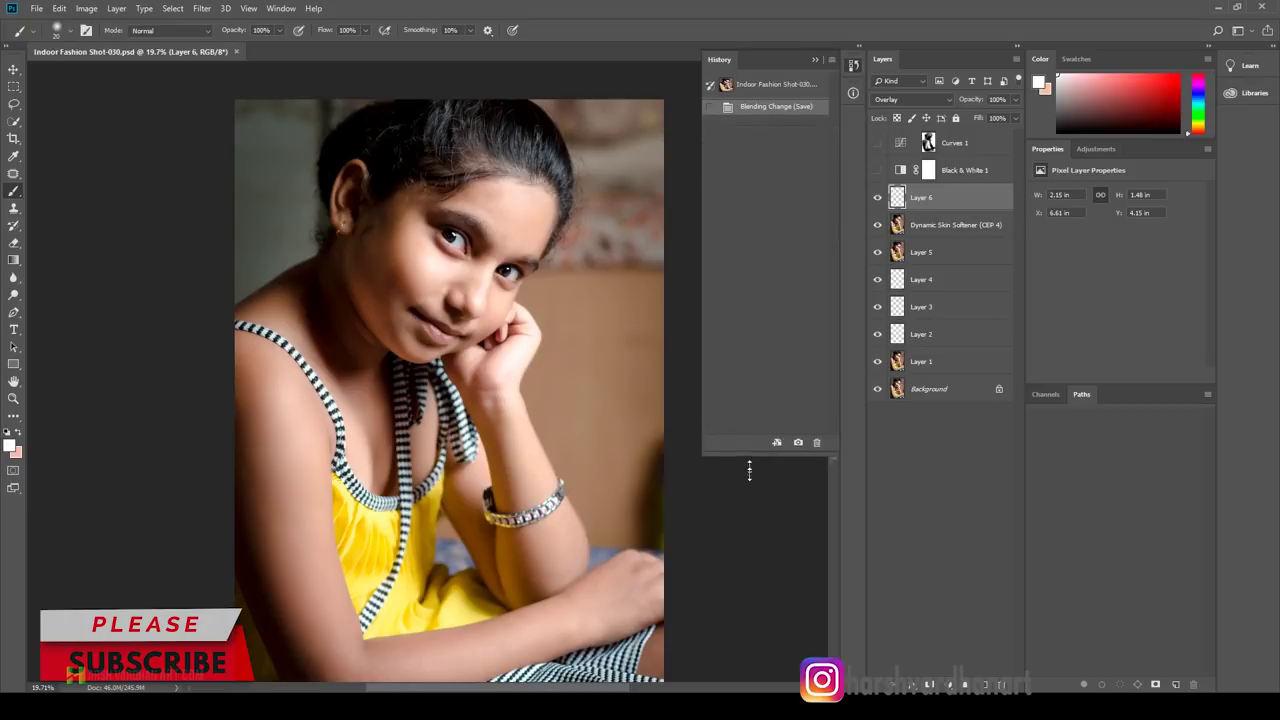
left_click(853, 66)
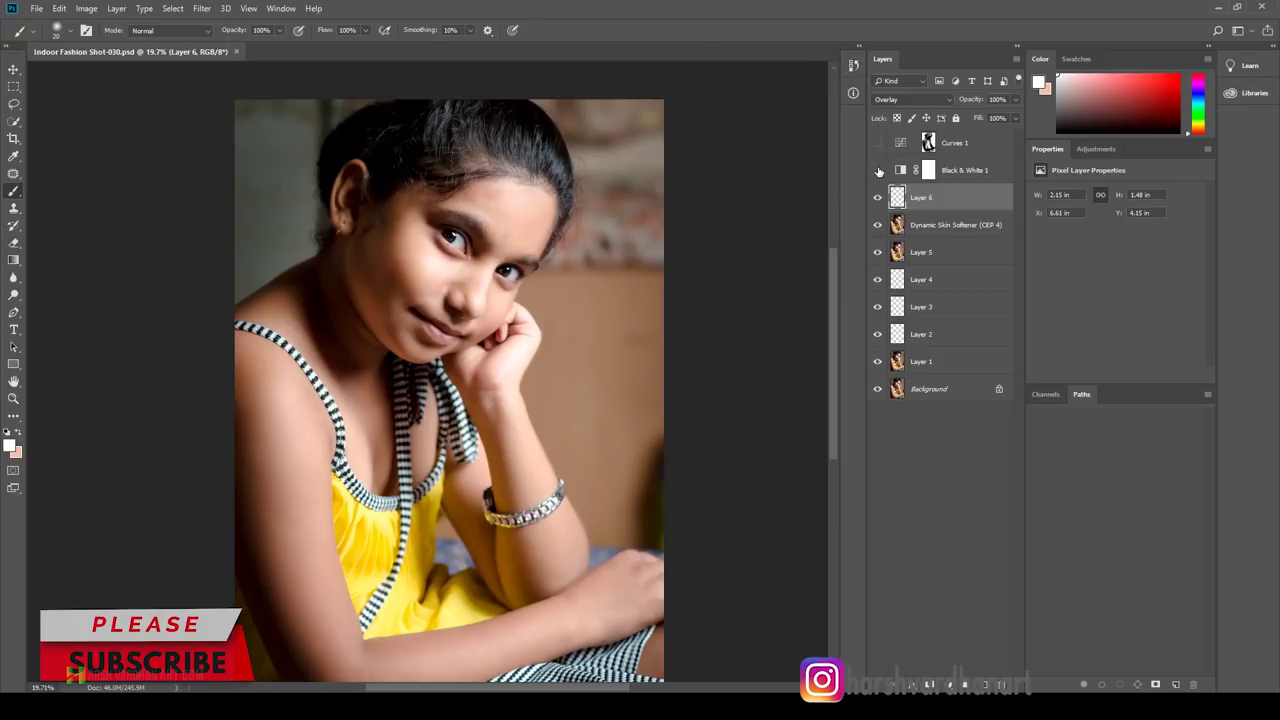
Step: Show Black & White 1 and Curves 1, zoom in on the face, and target the Curves 1 mask
left_click(878, 171)
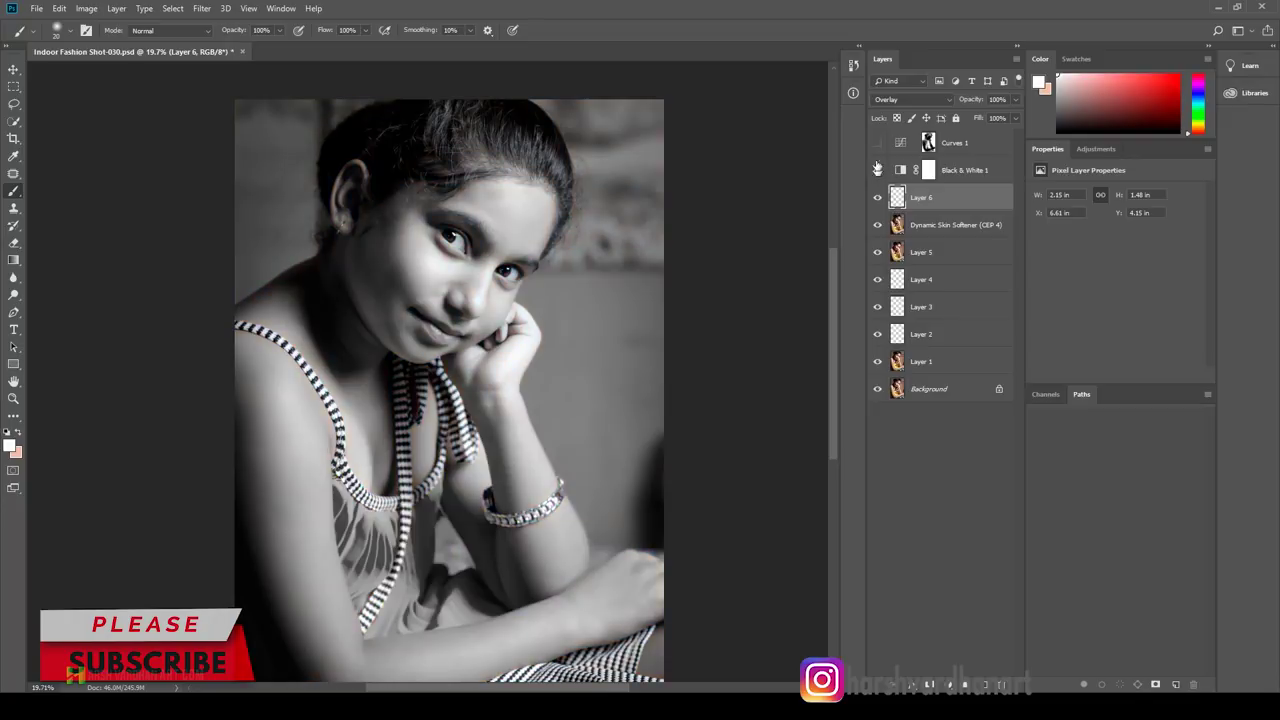
left_click(879, 145)
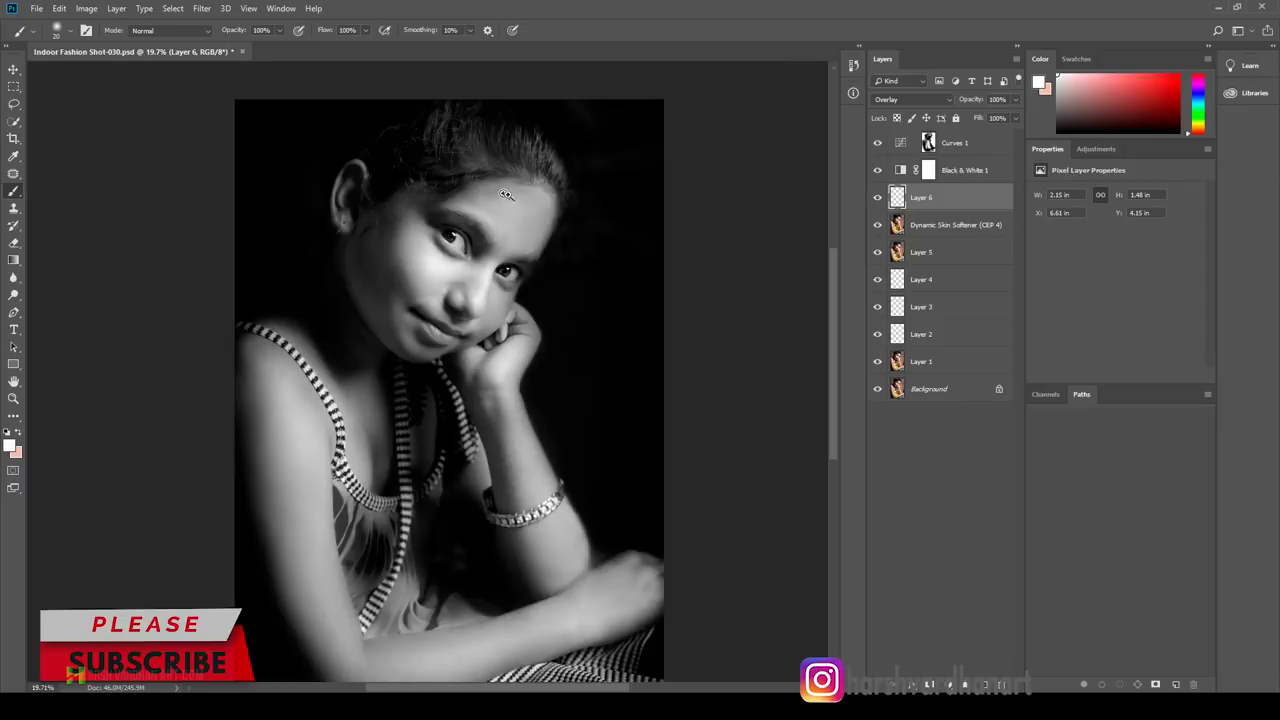
left_click_drag(507, 194, 533, 220)
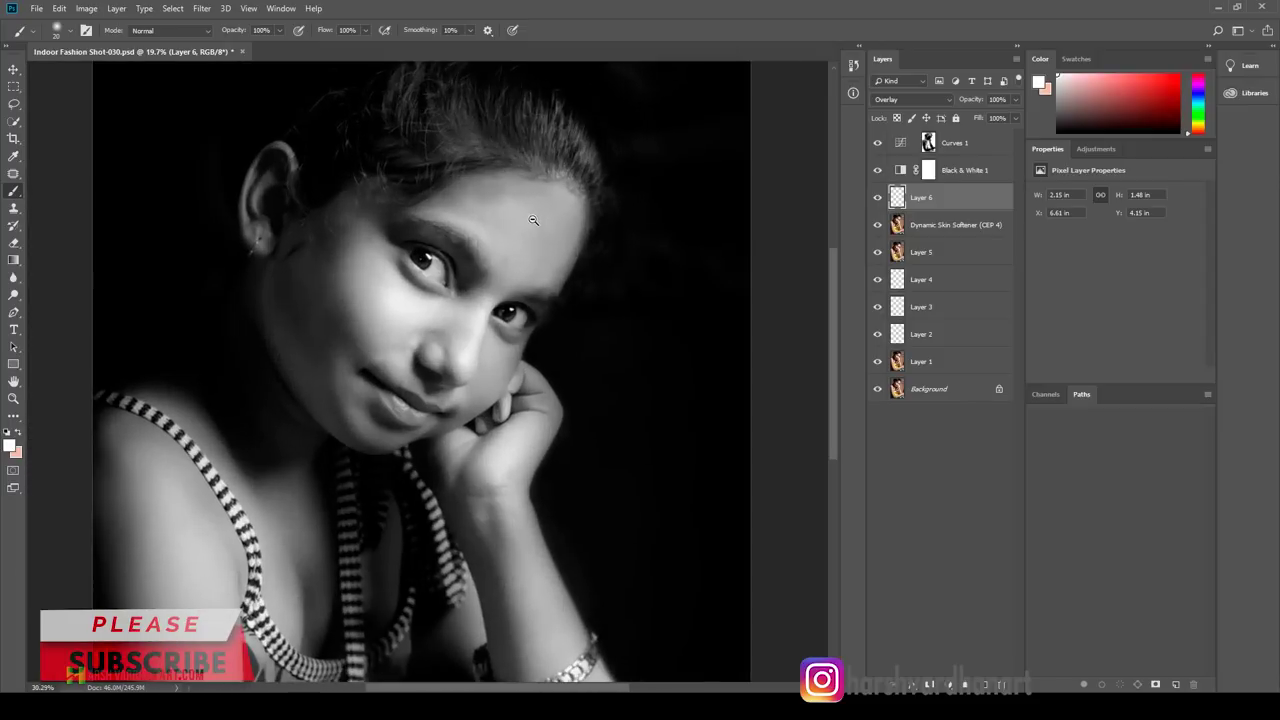
left_click(930, 143)
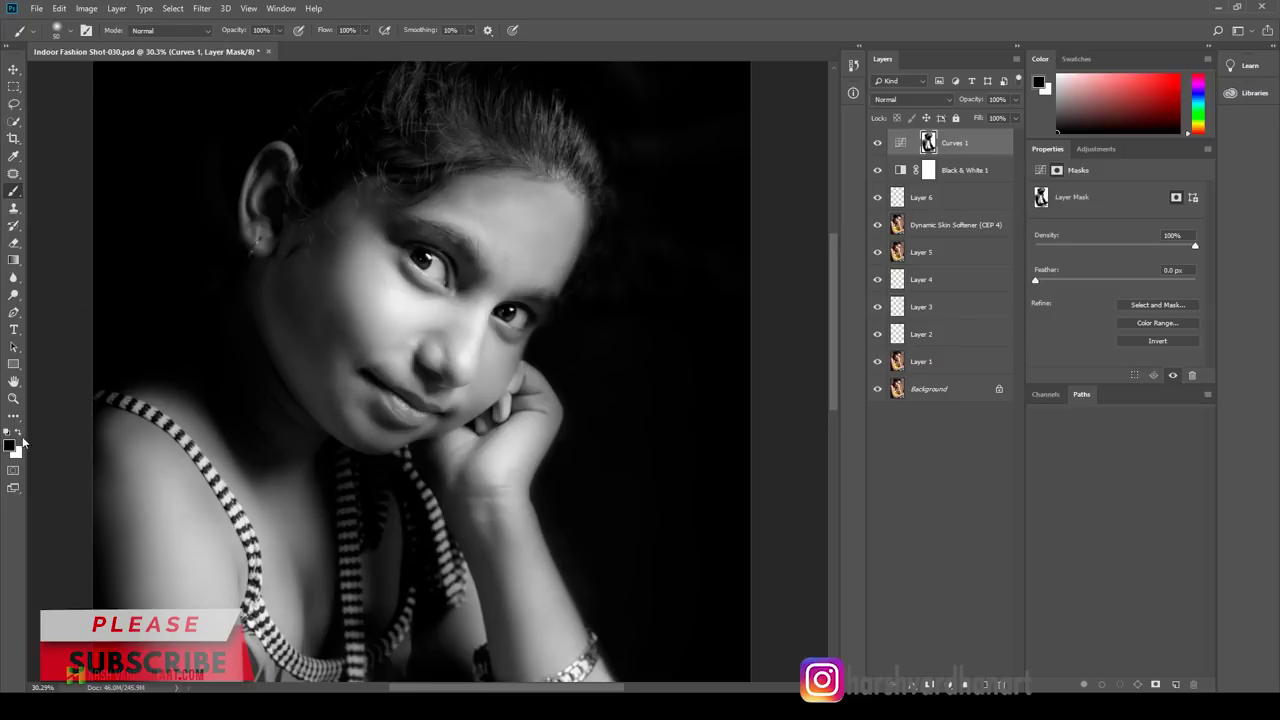
Step: With a larger brush, paint the forehead and forearm on the Curves 1 mask
key("bracketright")
key("bracketright")
key("bracketright")
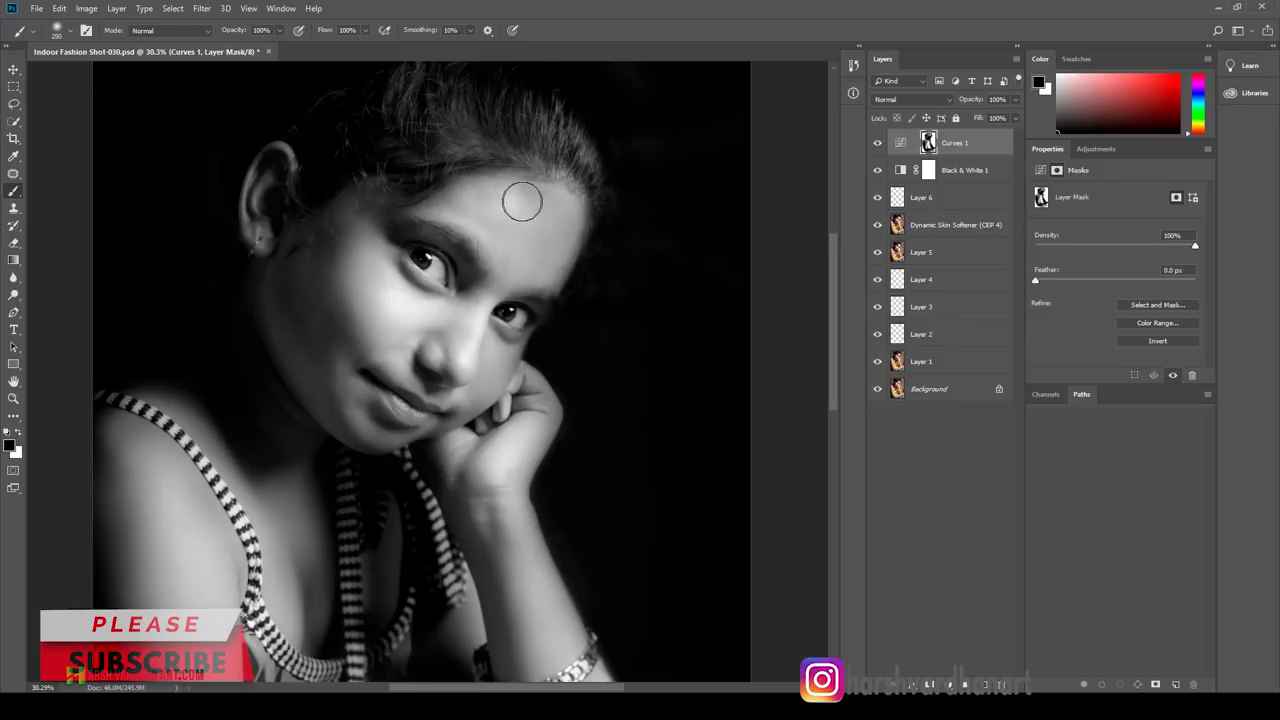
left_click_drag(523, 204, 528, 267)
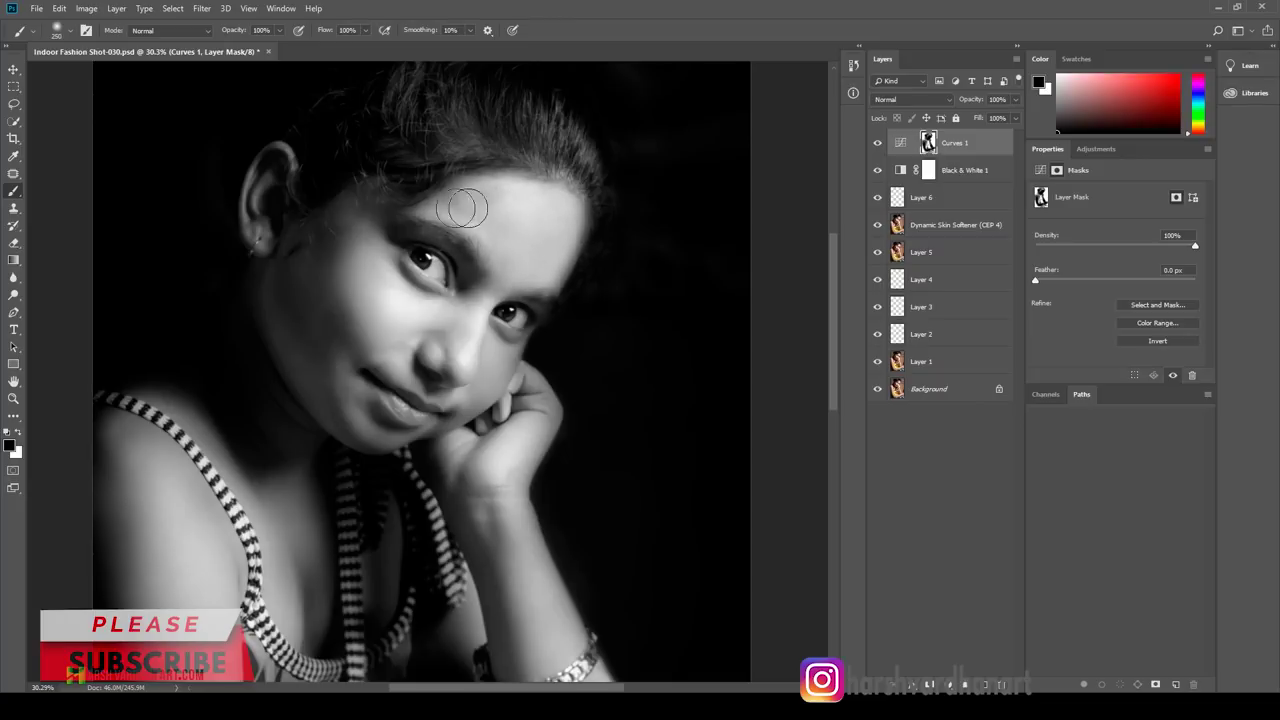
mouse_move(528, 267)
left_mouse_down()
mouse_move(386, 261)
mouse_move(412, 383)
mouse_move(331, 304)
mouse_move(388, 452)
mouse_move(330, 527)
mouse_move(173, 503)
mouse_move(252, 518)
left_mouse_up()
key("bracketright")
key("bracketright")
key("bracketright")
left_click_drag(495, 438, 523, 591)
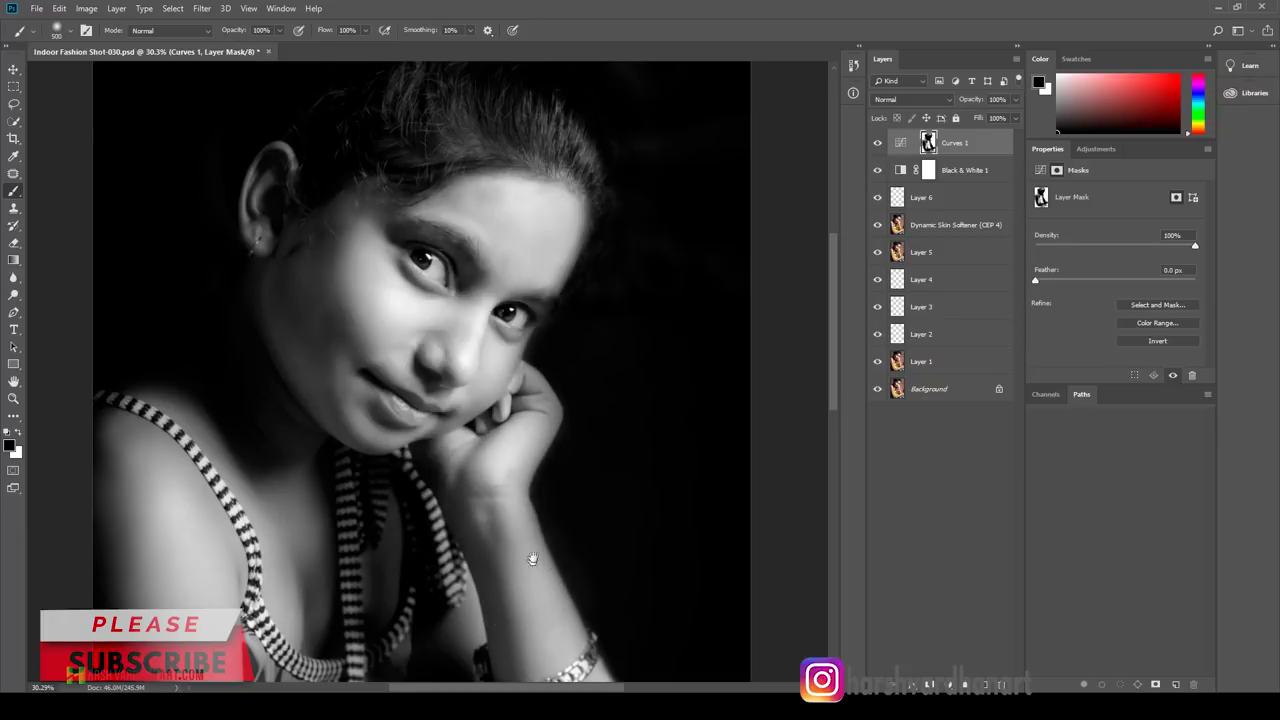
Step: Using a smaller brush, paint more of the forearm and the upper arm edge
scroll(524, 605, "down", 3)
key("bracketleft")
key("bracketleft")
key("bracketleft")
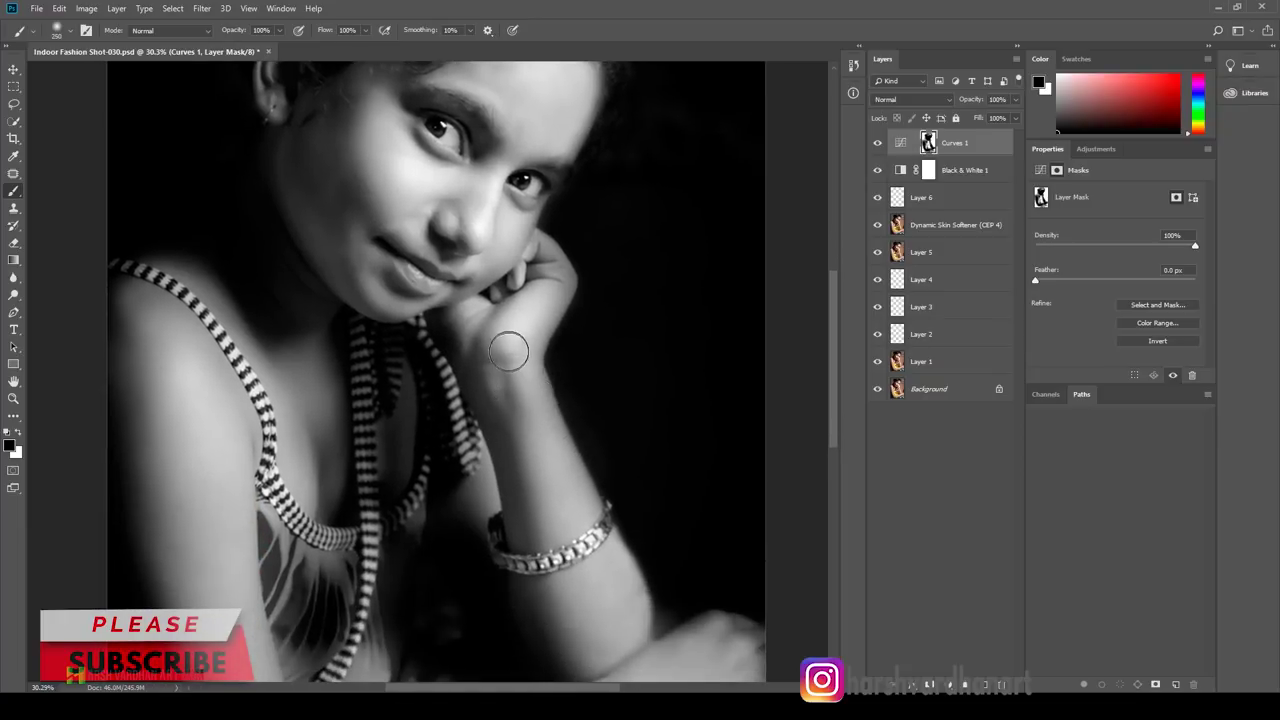
left_click_drag(508, 348, 542, 463)
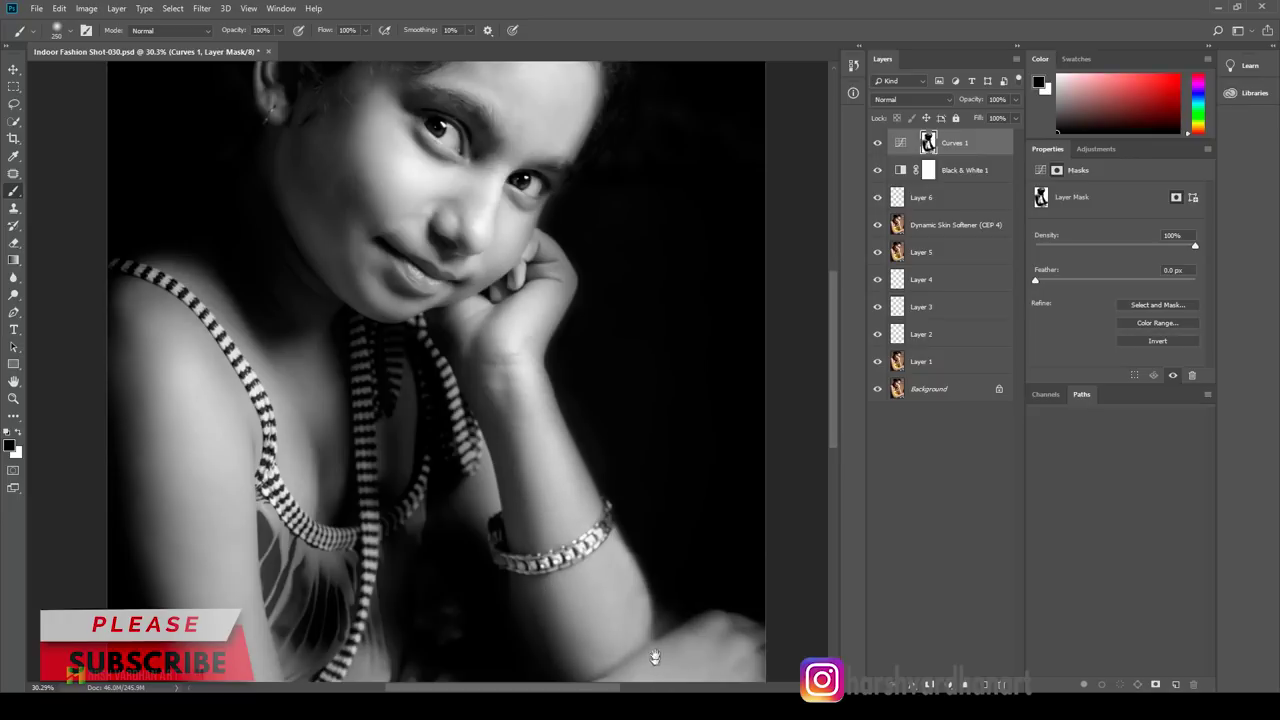
scroll(657, 663, "down", 3)
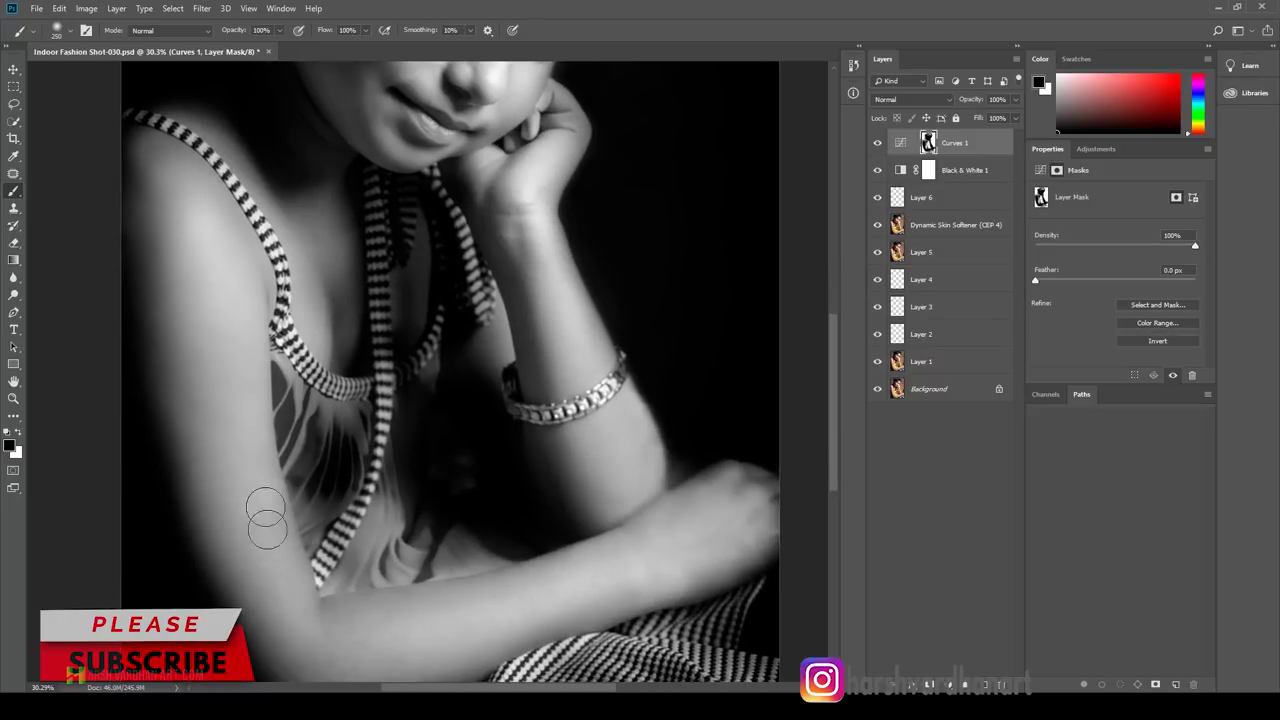
left_click_drag(257, 509, 283, 575)
scroll(283, 575, "up", 2)
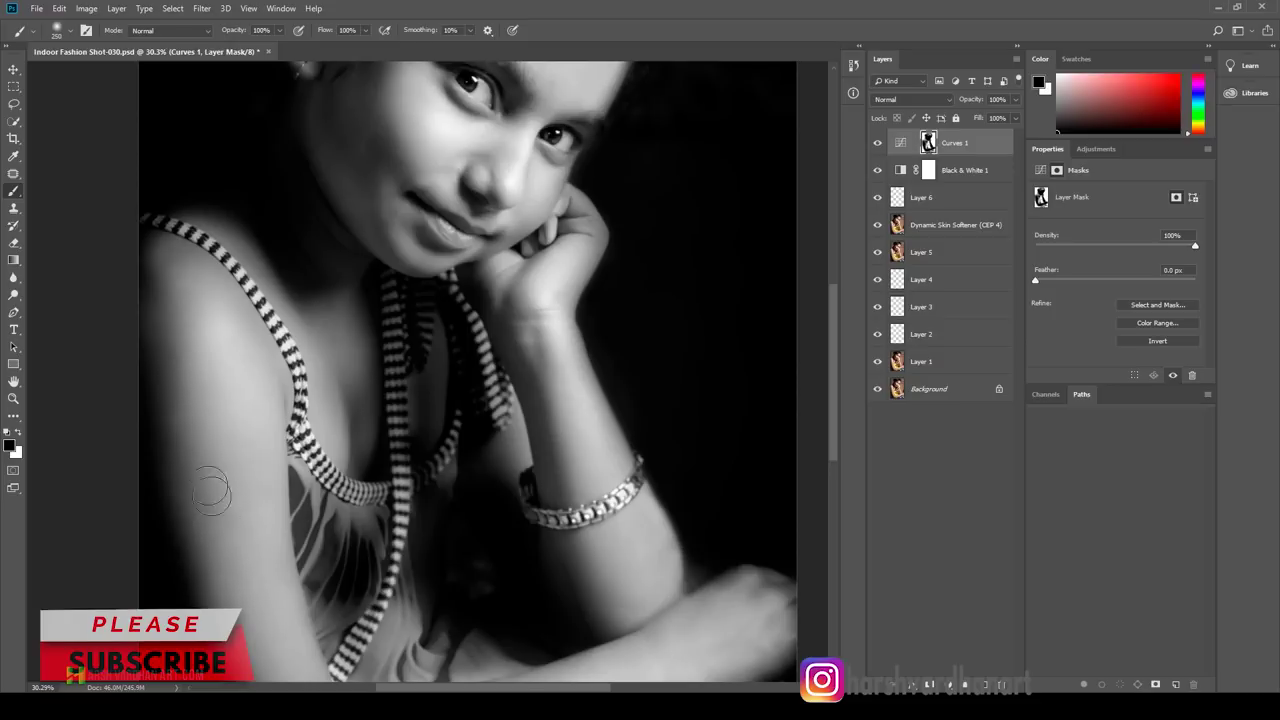
Step: Pan and zoom the view to frame the whole face and hair
left_click_drag(248, 528, 253, 710)
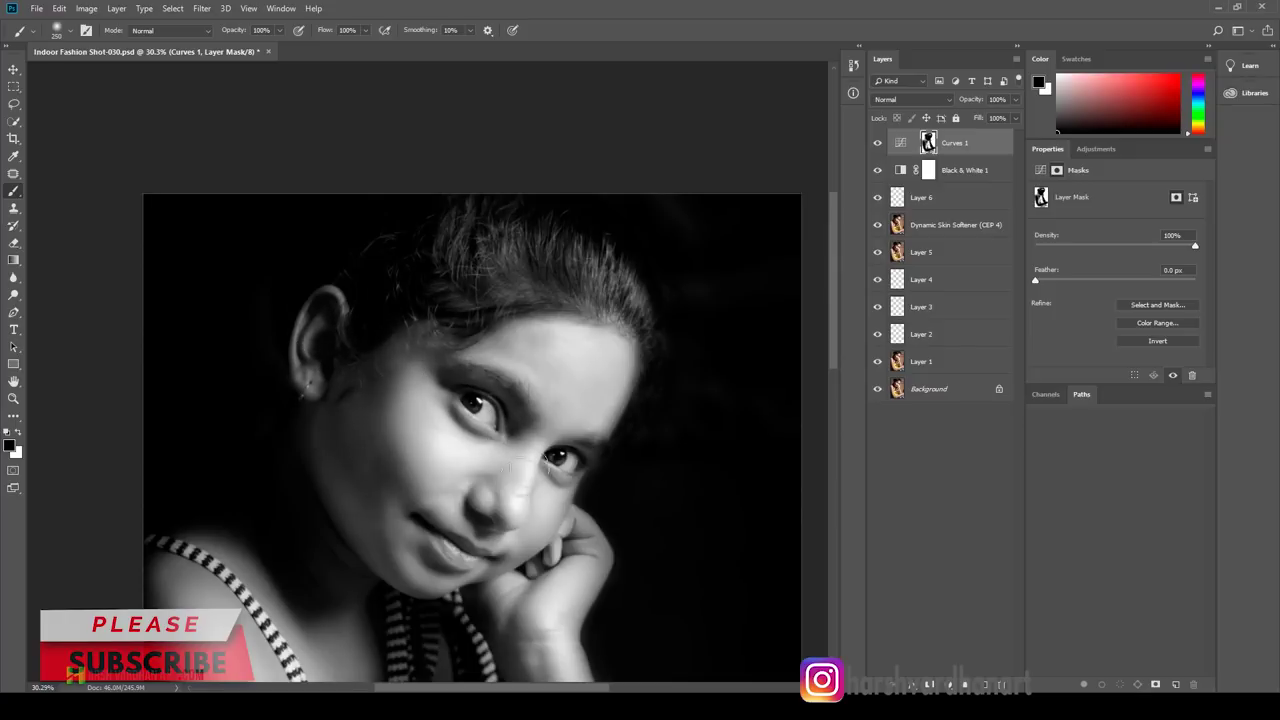
left_click_drag(451, 531, 461, 438)
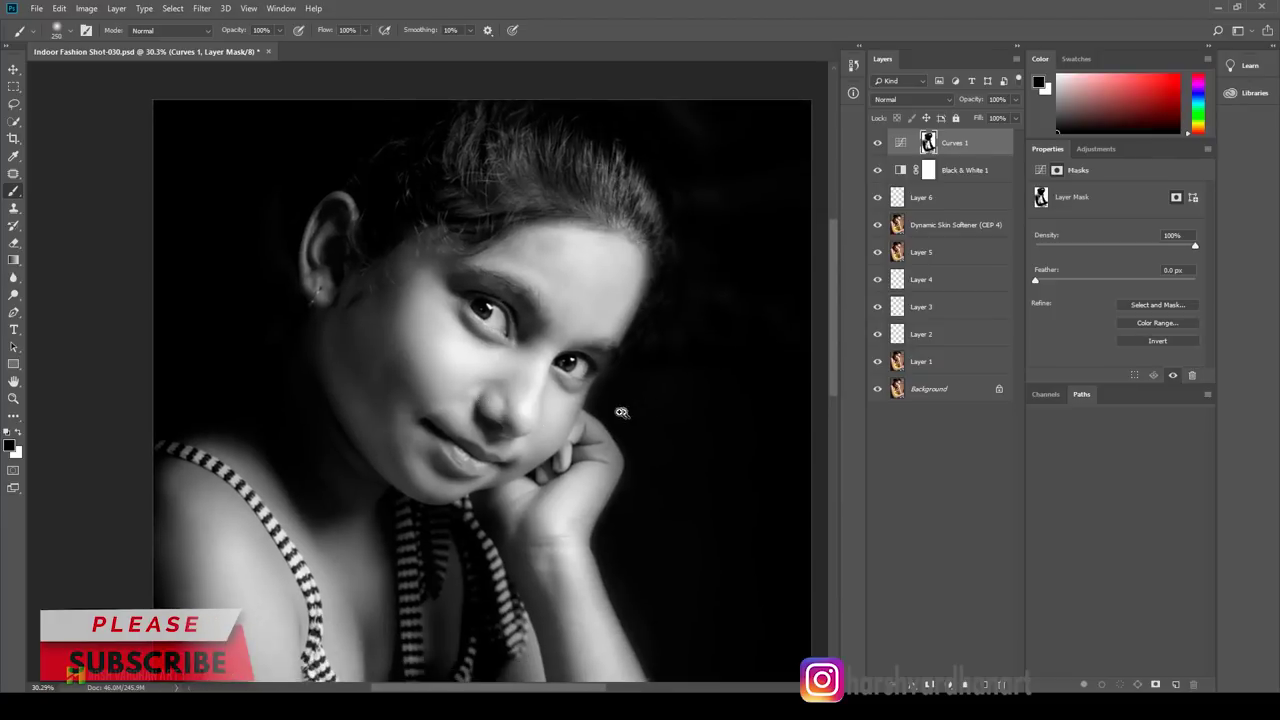
scroll(600, 440, "down", 3)
scroll(571, 409, "up", 2)
scroll(566, 383, "up", 2)
scroll(566, 383, "up", 3)
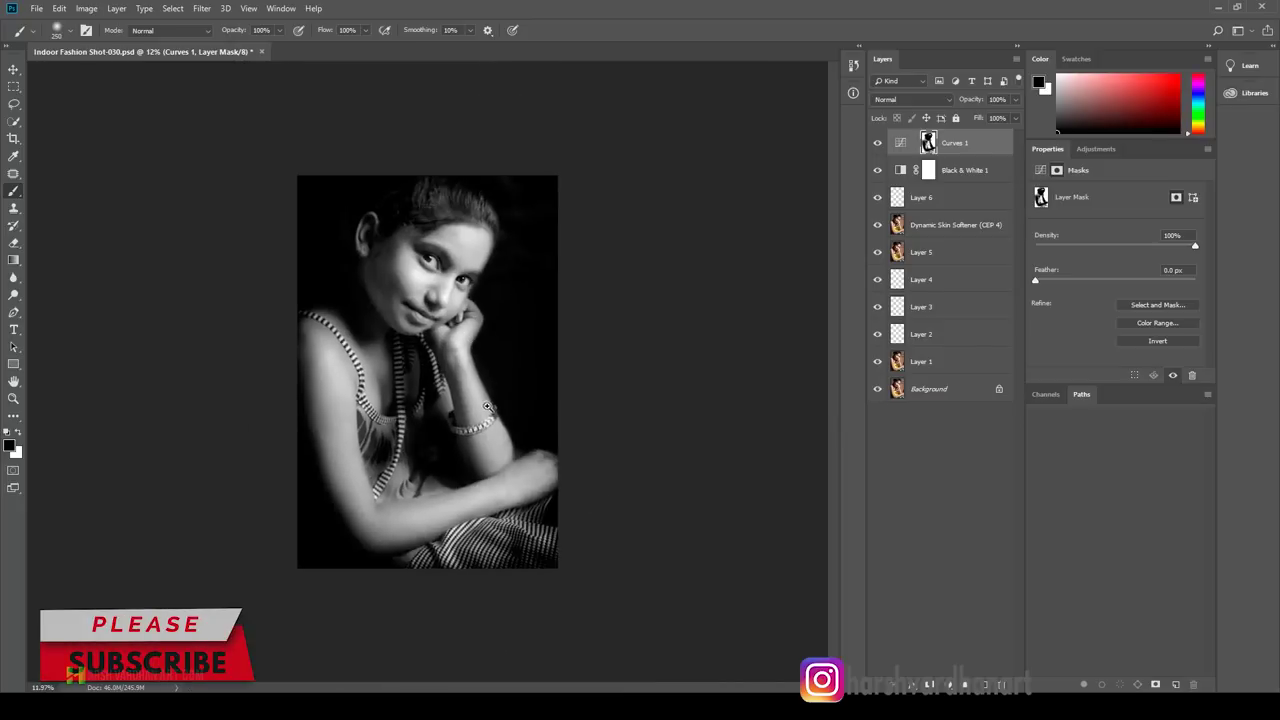
Step: Paint the upper-right hair edge on the Curves 1 mask, then set brush size 80 at 20% opacity
key("ctrl+plus")
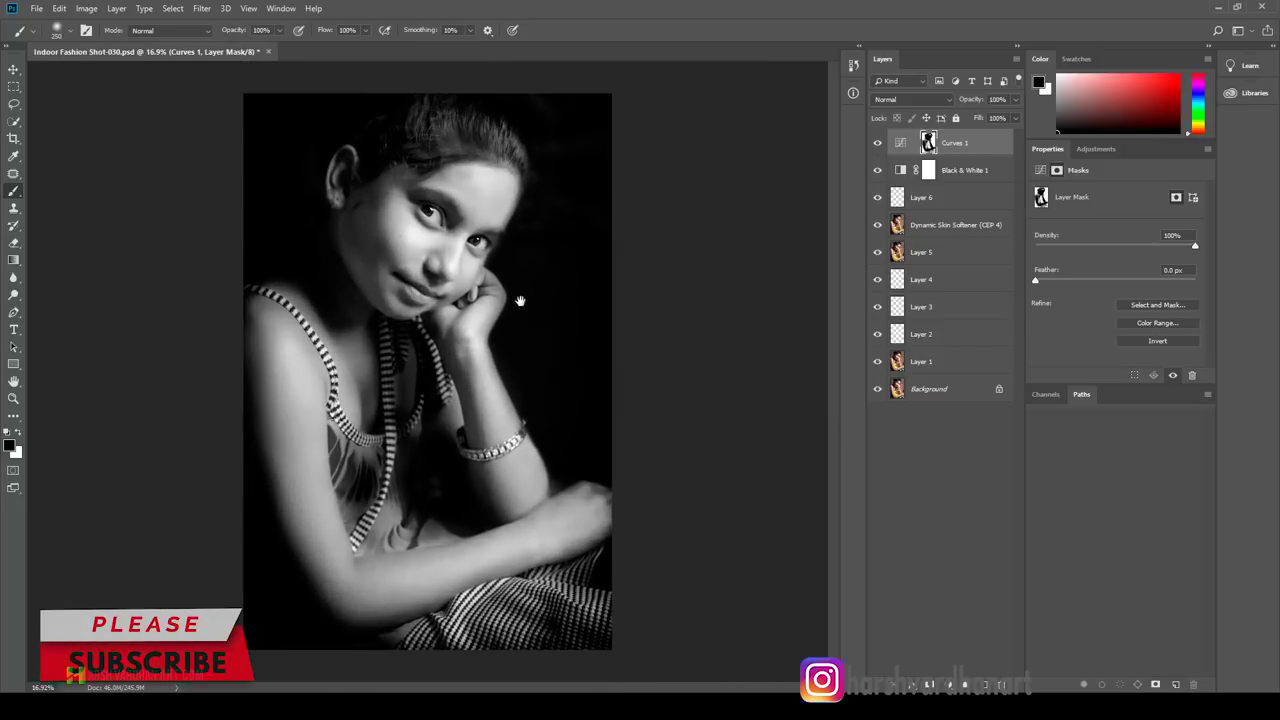
left_click_drag(522, 132, 525, 170)
mouse_move(528, 143)
left_mouse_down()
mouse_move(538, 315)
mouse_move(386, 273)
left_mouse_up()
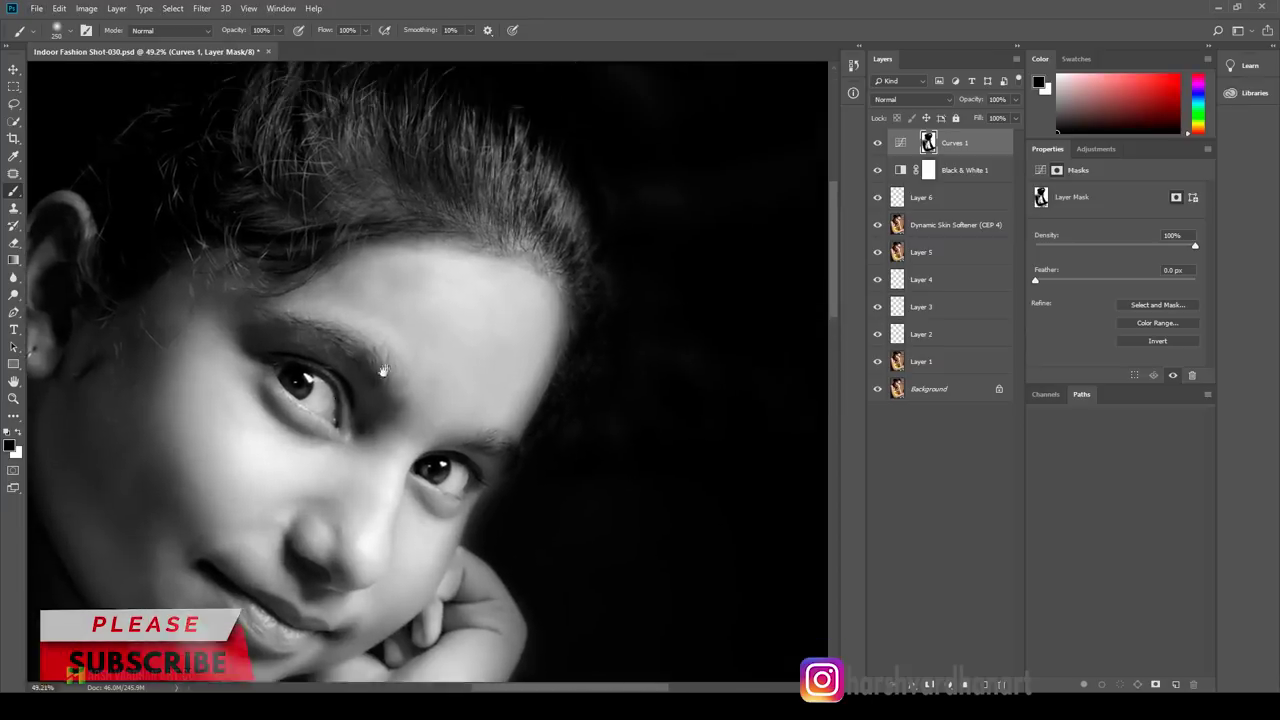
key("bracketleft")
key("bracketleft")
key("bracketleft")
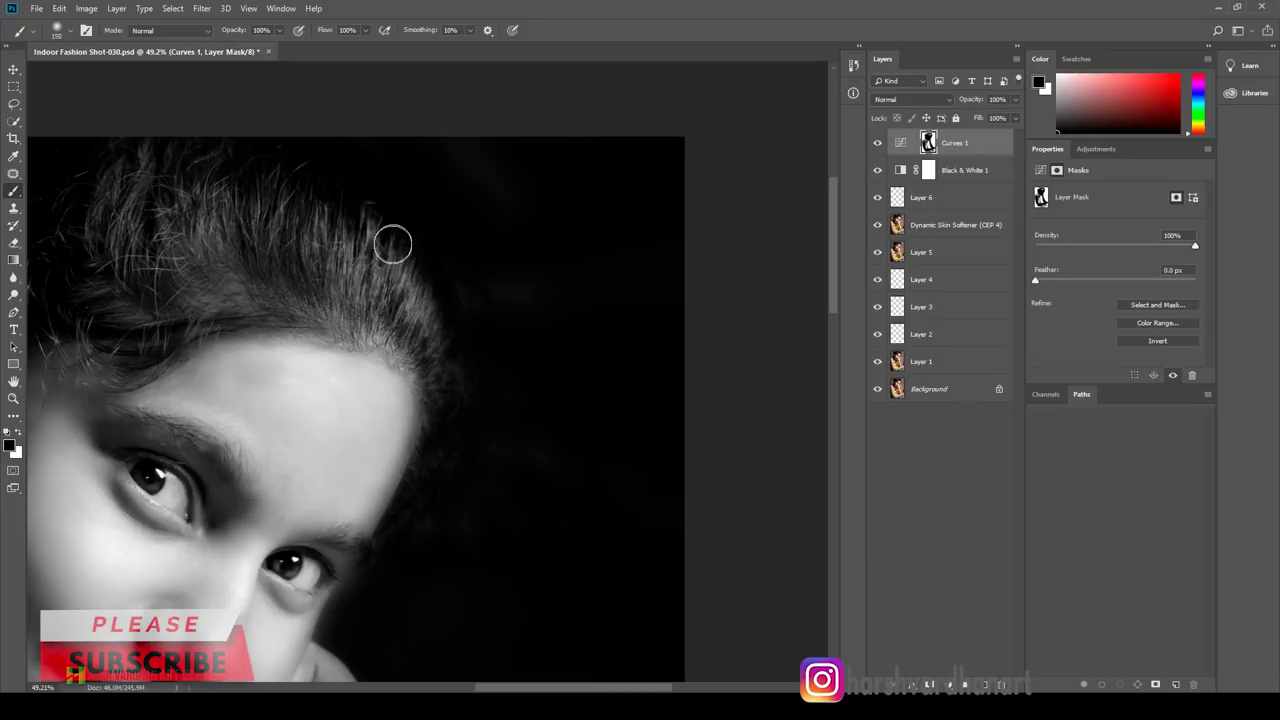
key("bracketleft")
key("bracketleft")
key("bracketleft")
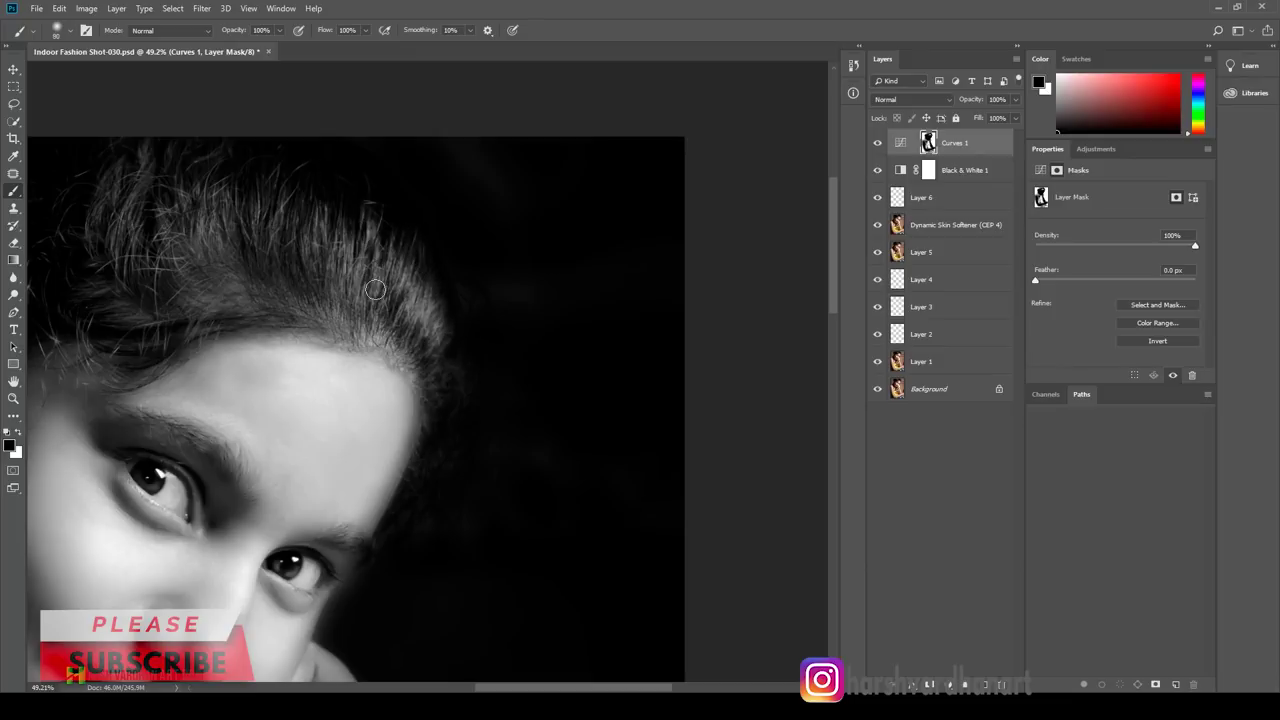
key("2")
Step: Save the document as Indoor Fashion Shot-030.psd
scroll(288, 286, "down", 5)
scroll(490, 344, "up", 3)
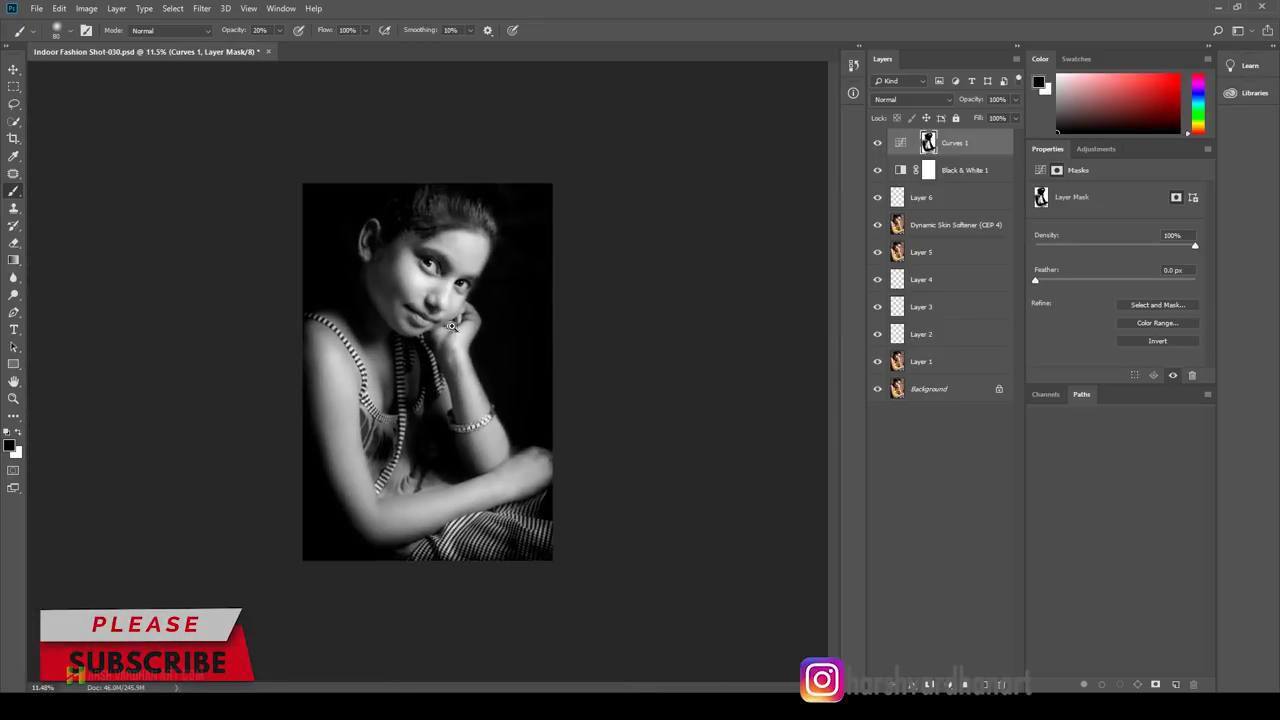
scroll(537, 251, "up", 2)
scroll(471, 249, "up", 2)
scroll(419, 338, "up", 2)
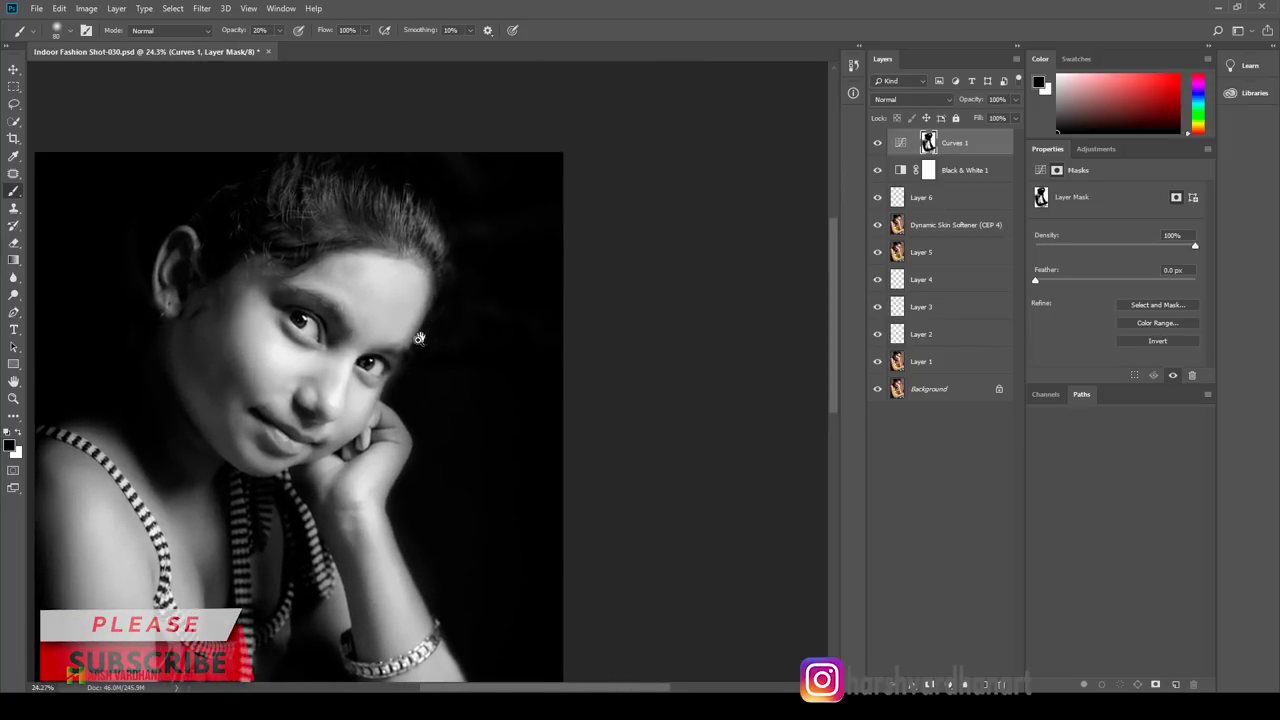
scroll(449, 332, "up", 3)
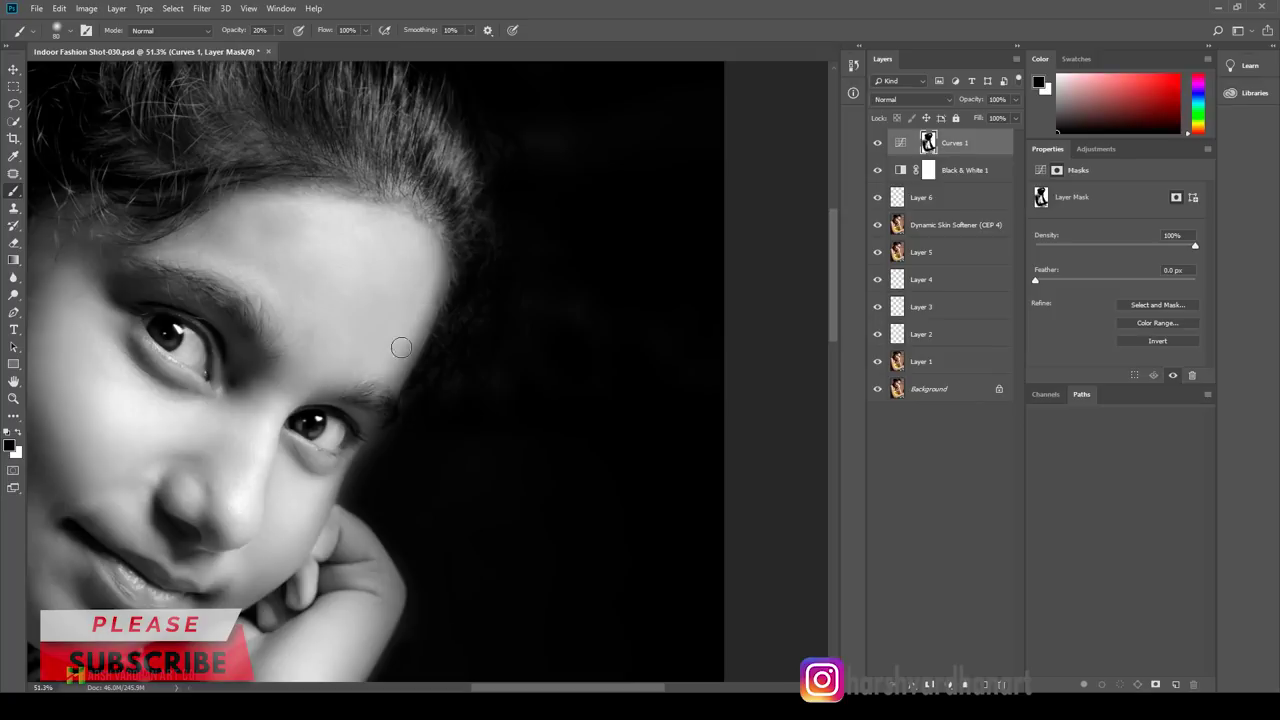
scroll(380, 380, "down", 3)
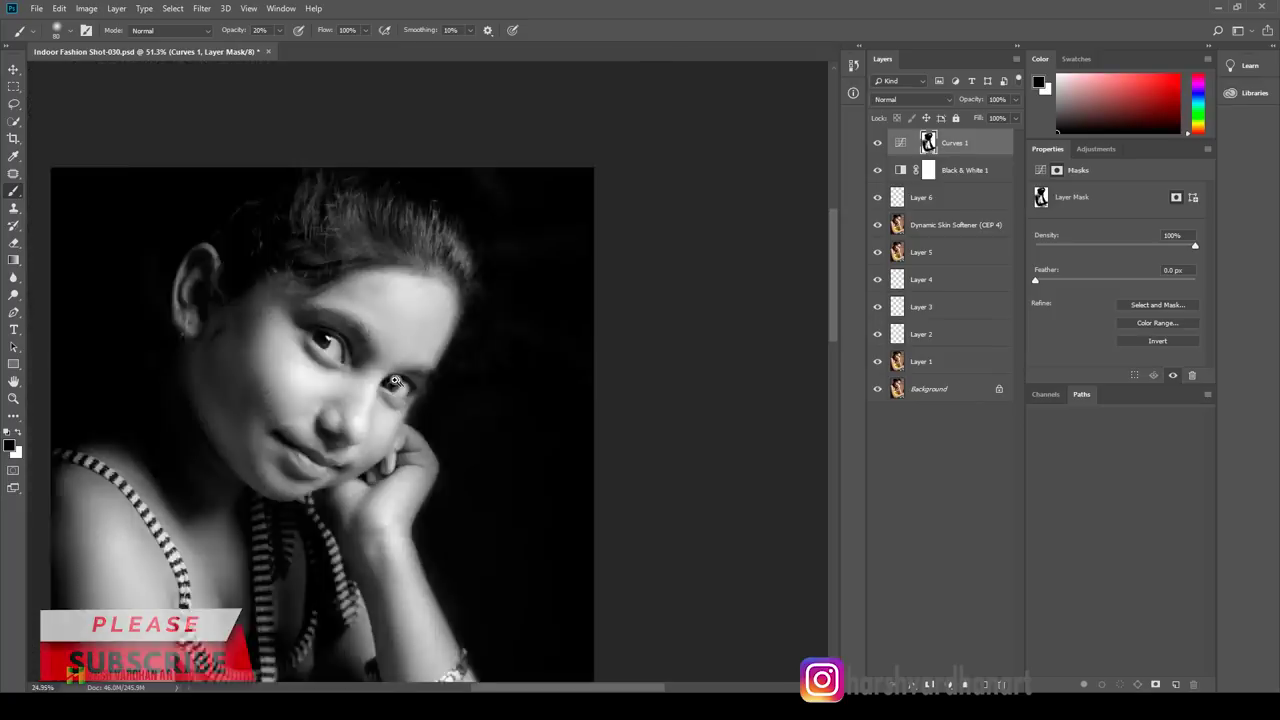
scroll(425, 453, "down", 3)
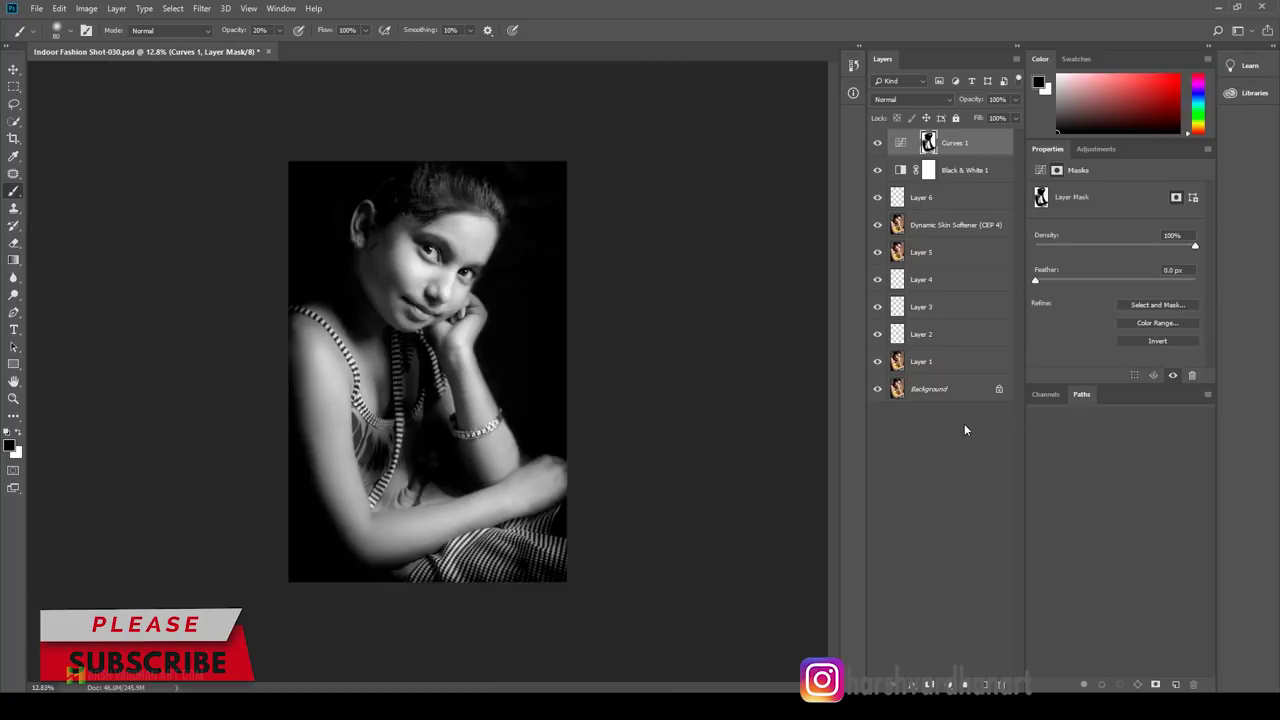
key("ctrl+s")
Step: Add Curves 2 with a brightening curve and an inverted black mask
left_click(1096, 149)
left_click(1077, 186)
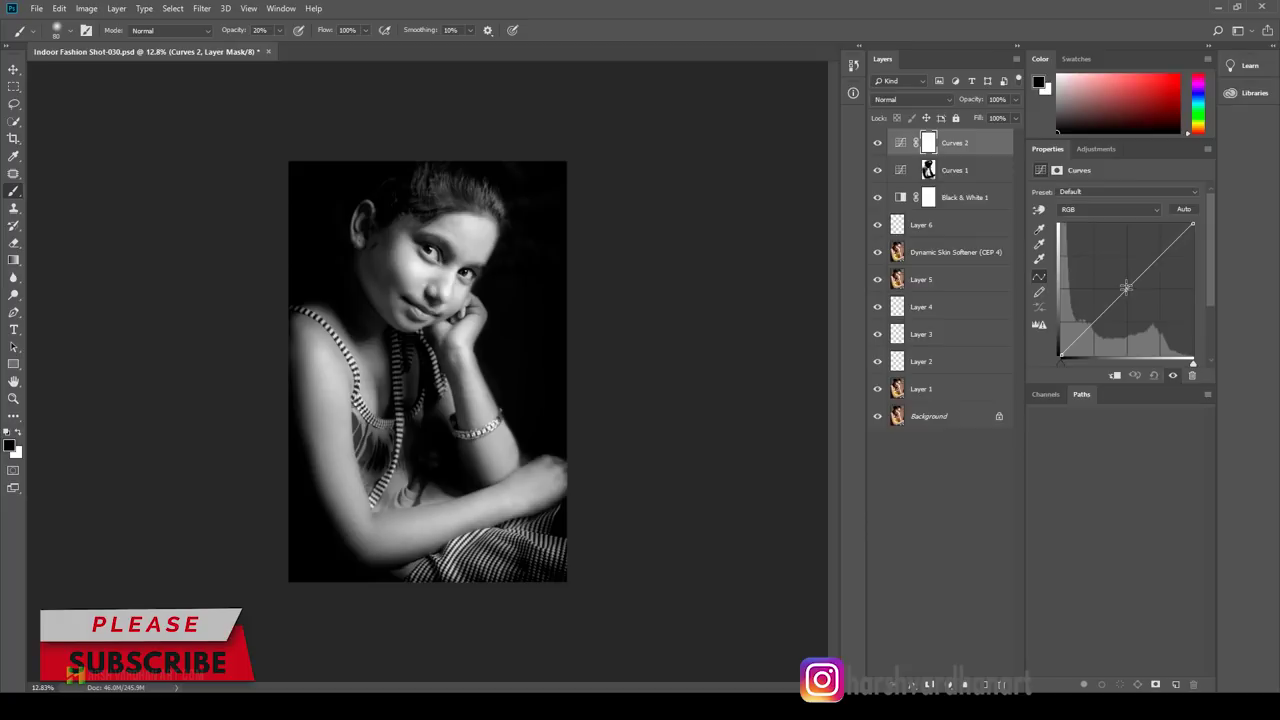
mouse_move(1131, 284)
left_mouse_down()
mouse_move(1092, 283)
mouse_move(1104, 282)
left_mouse_up()
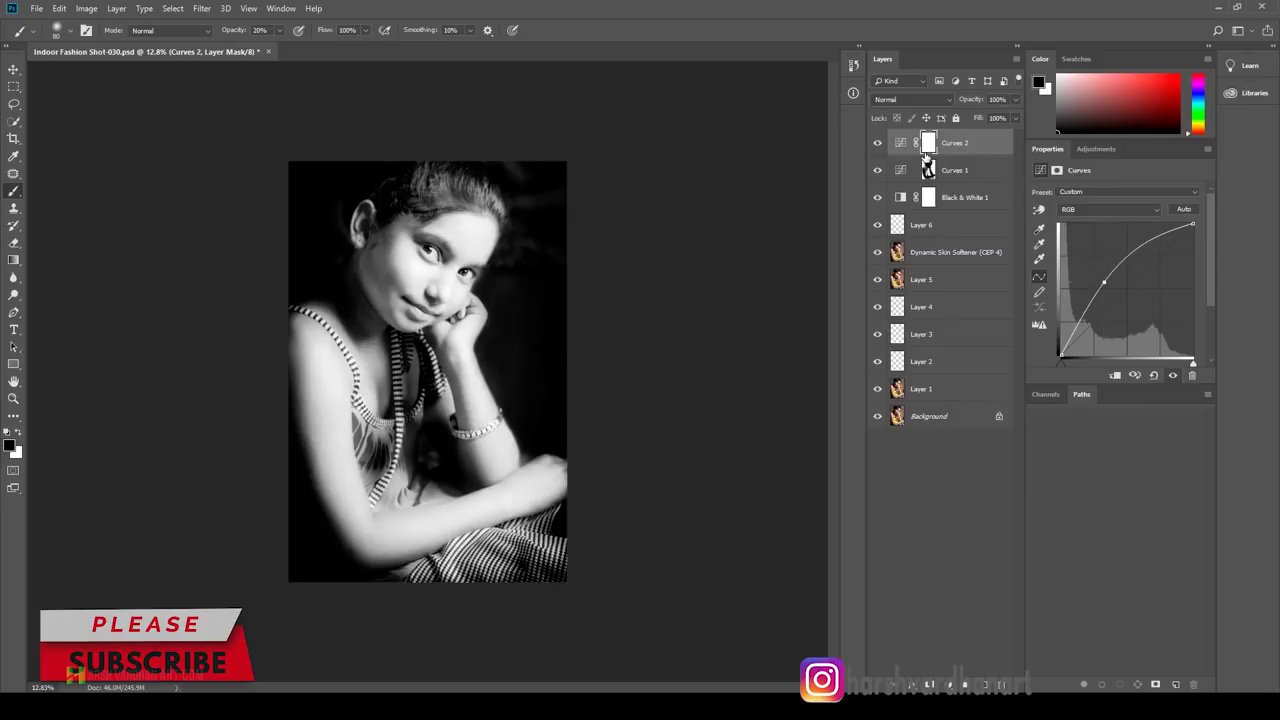
key("ctrl+i")
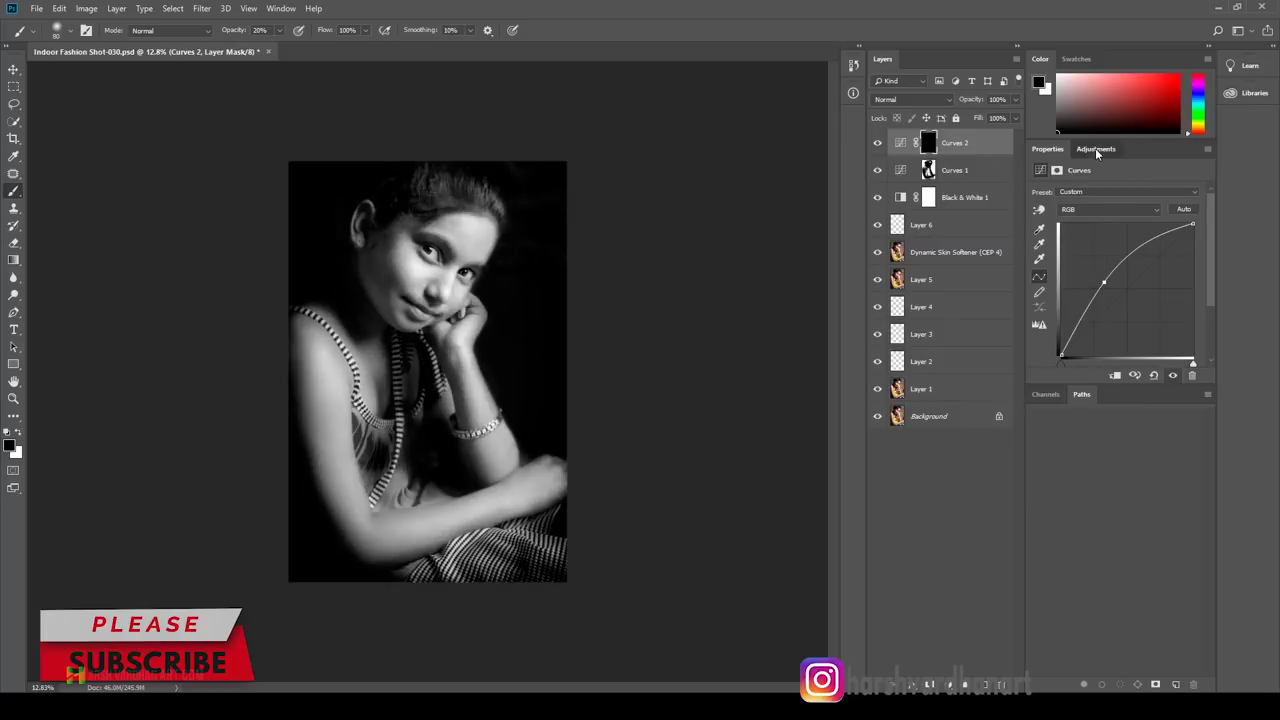
Step: Add Curves 3 with a darkening curve and an inverted black mask
left_click(1096, 148)
left_click(1096, 181)
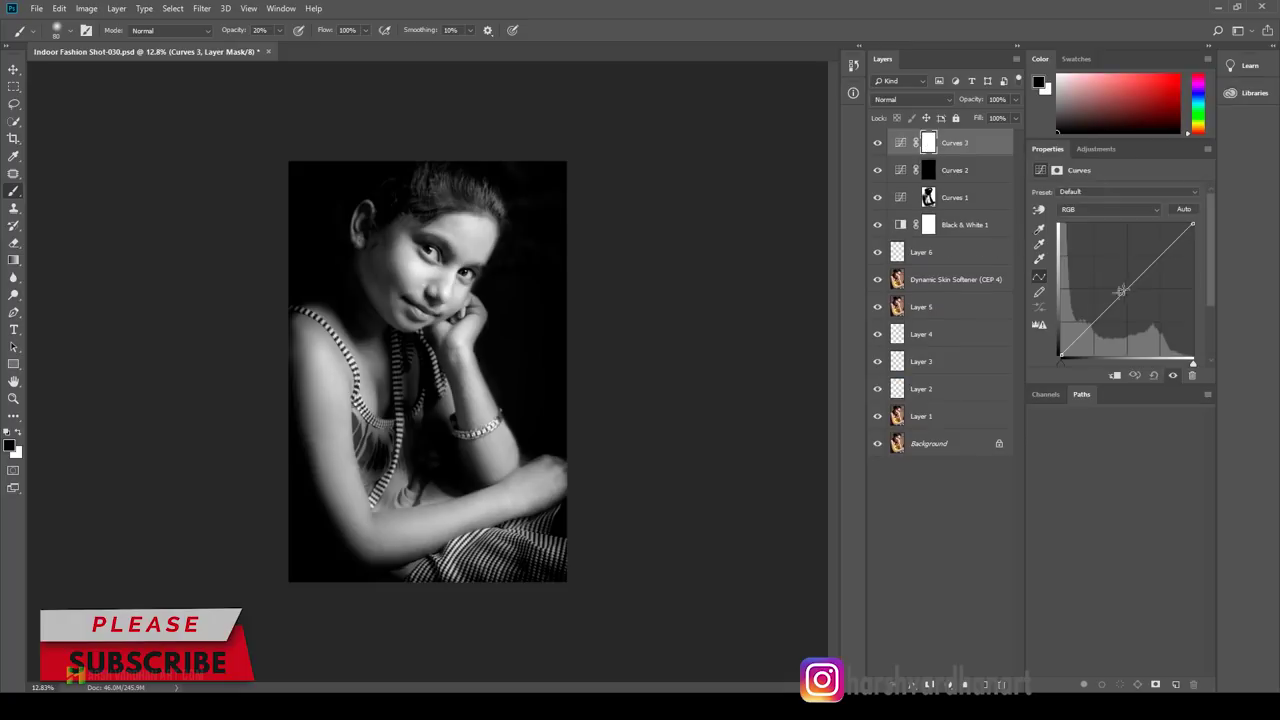
mouse_move(1130, 288)
left_mouse_down()
mouse_move(1154, 303)
mouse_move(1155, 290)
left_mouse_up()
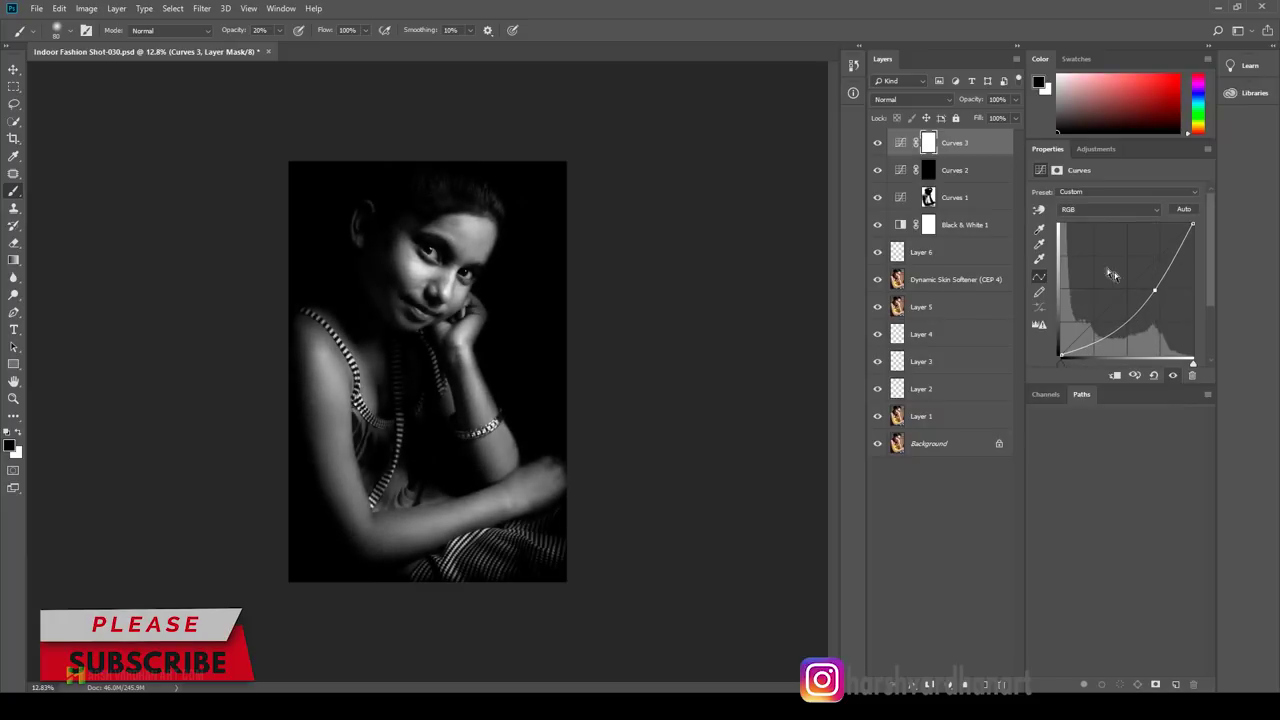
key("ctrl+i")
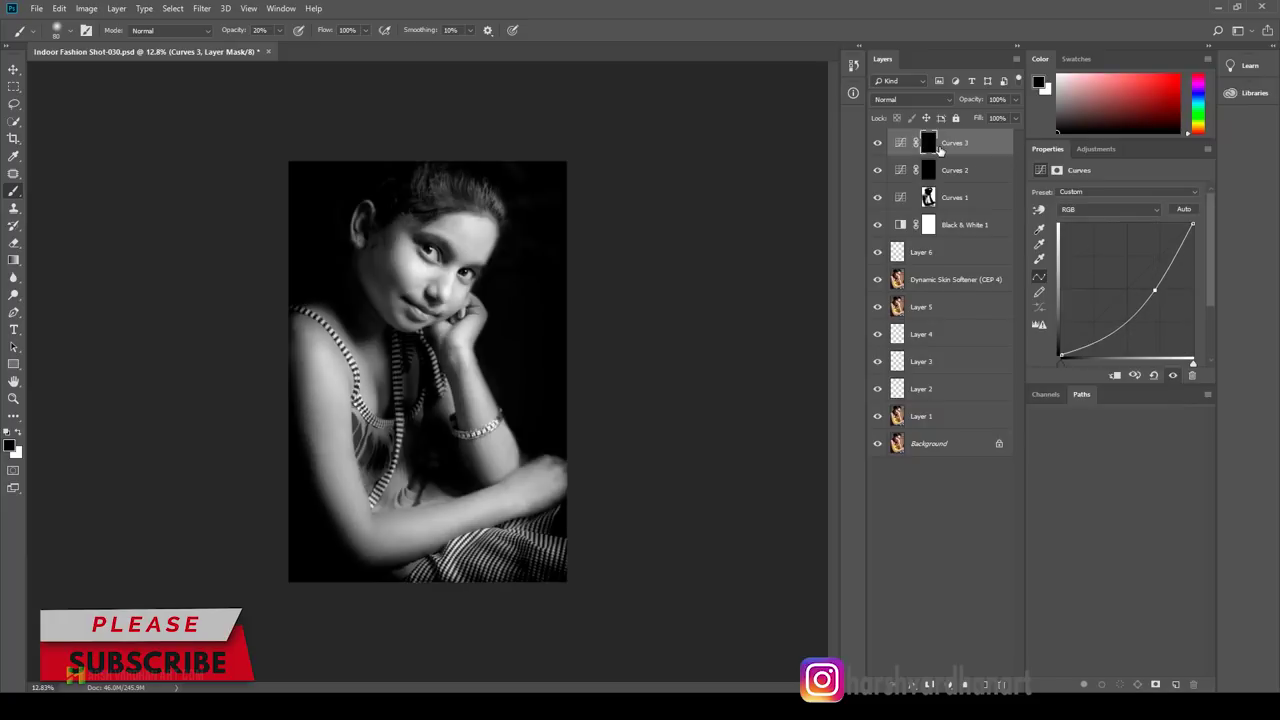
Step: Target the Curves 2 mask with a white brush at 10% opacity and size 200
left_click(929, 170)
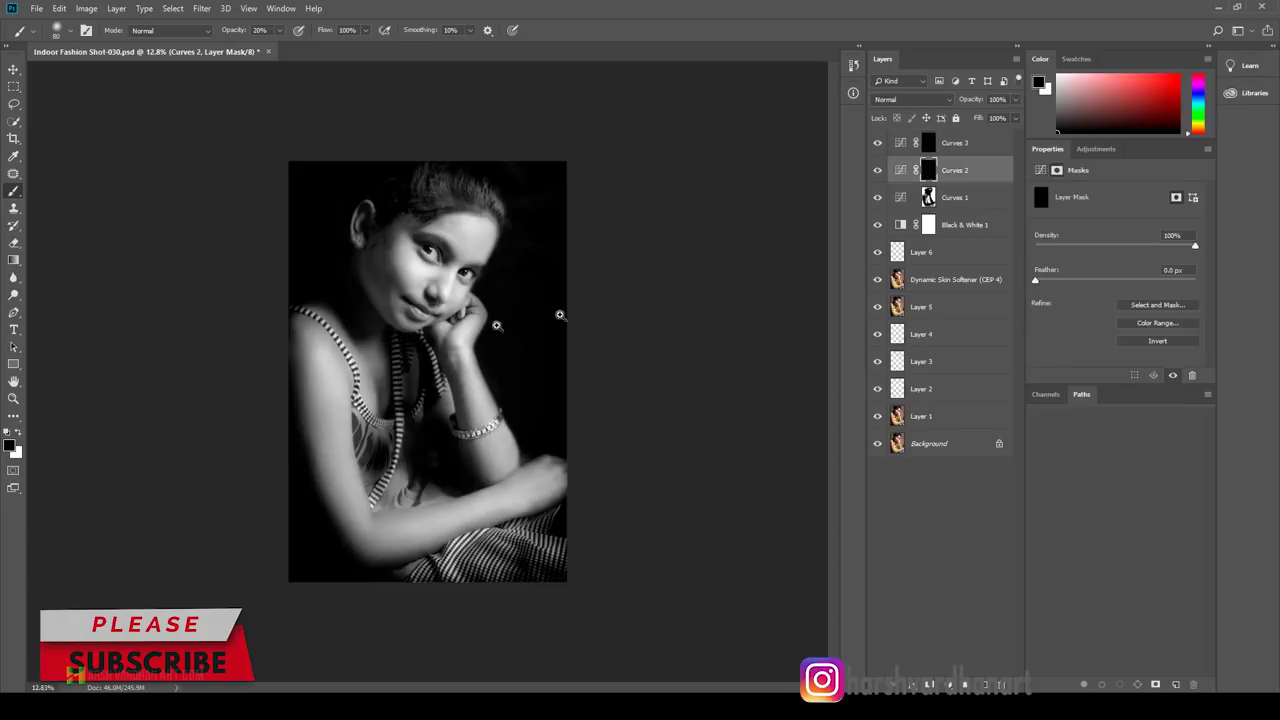
left_click(427, 277, "ctrl")
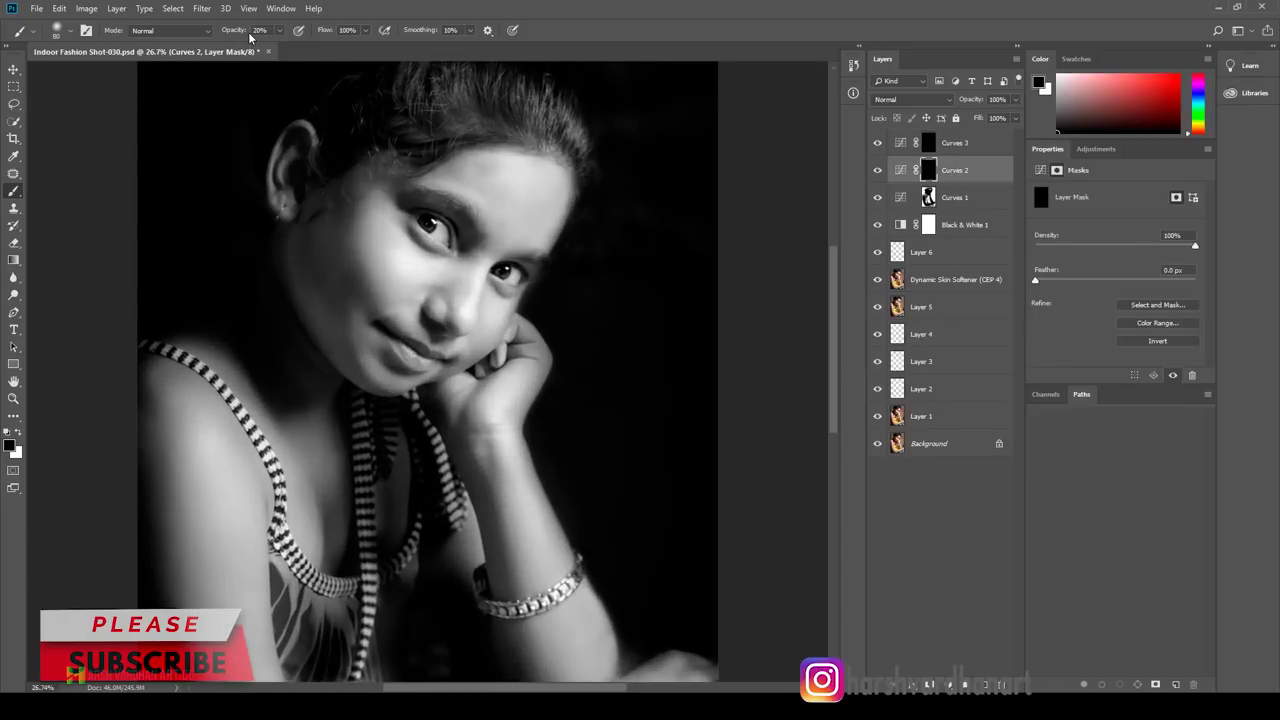
key("1")
key("bracketright")
key("bracketright")
key("bracketright")
left_click(20, 434)
Step: Paint the brightening back over the cheek, hair and ear, reducing the brush to 175
mouse_move(311, 251)
left_mouse_down()
mouse_move(378, 276)
mouse_move(443, 279)
mouse_move(462, 266)
mouse_move(501, 224)
mouse_move(508, 86)
mouse_move(423, 86)
mouse_move(506, 95)
left_mouse_up()
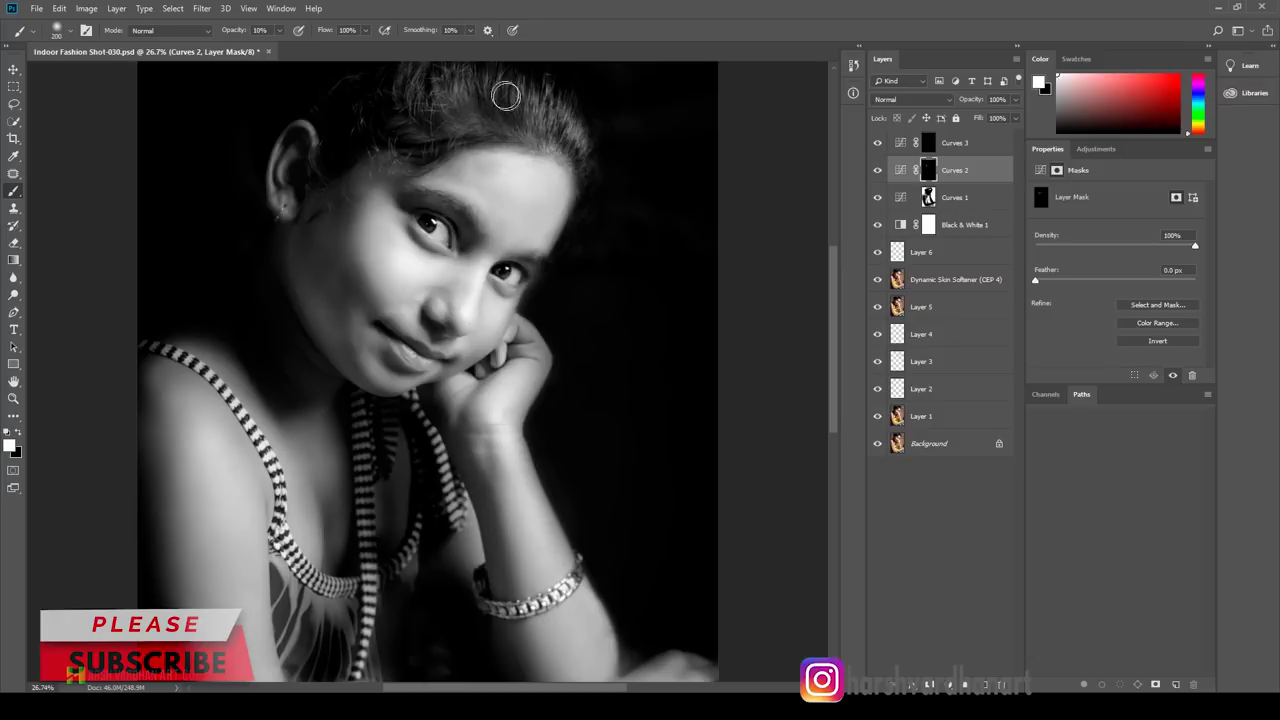
scroll(506, 95, "up", 2)
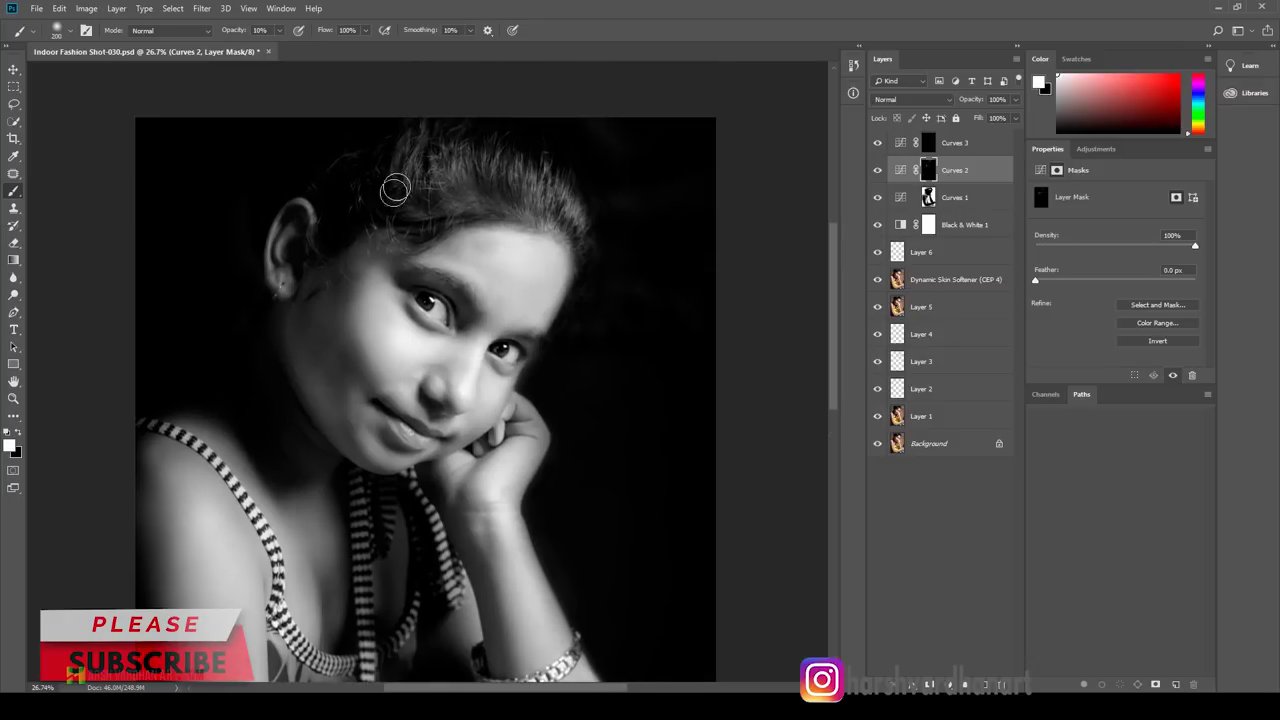
mouse_move(286, 246)
left_mouse_down()
mouse_move(277, 257)
mouse_move(294, 269)
left_mouse_up()
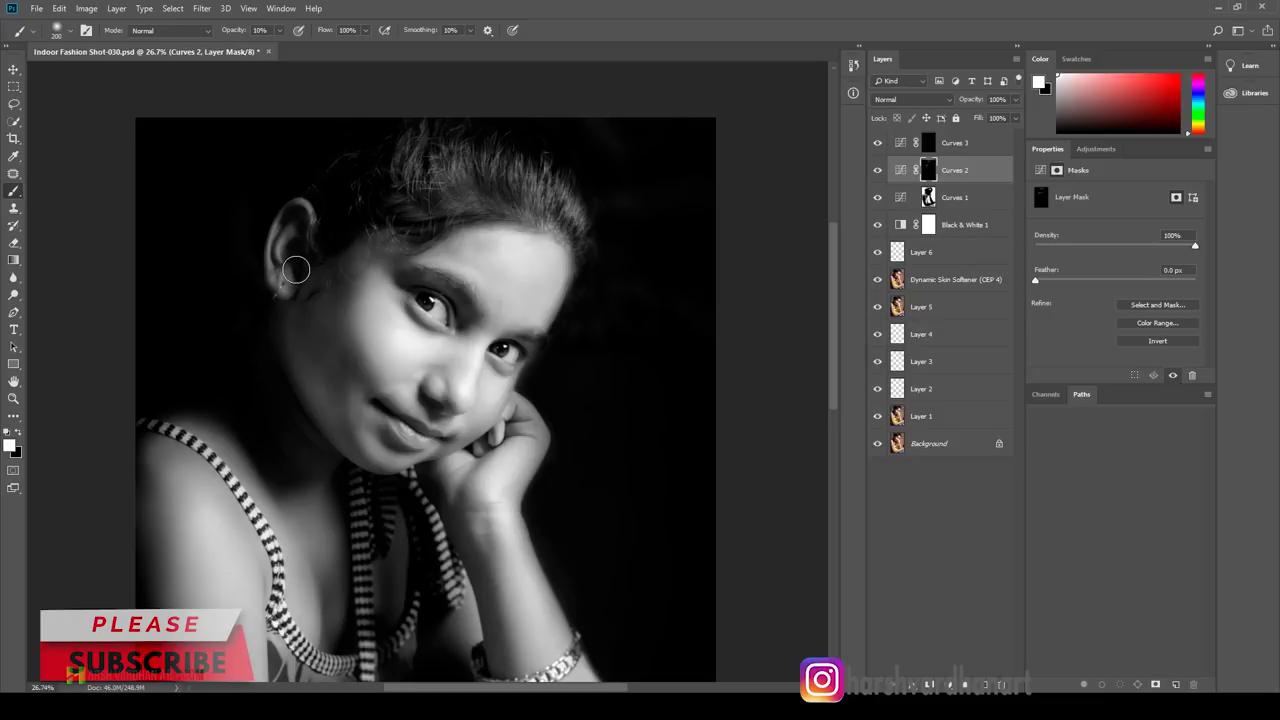
key("bracketleft")
key("bracketleft")
key("bracketleft")
key("bracketleft")
key("bracketleft")
key("bracketleft")
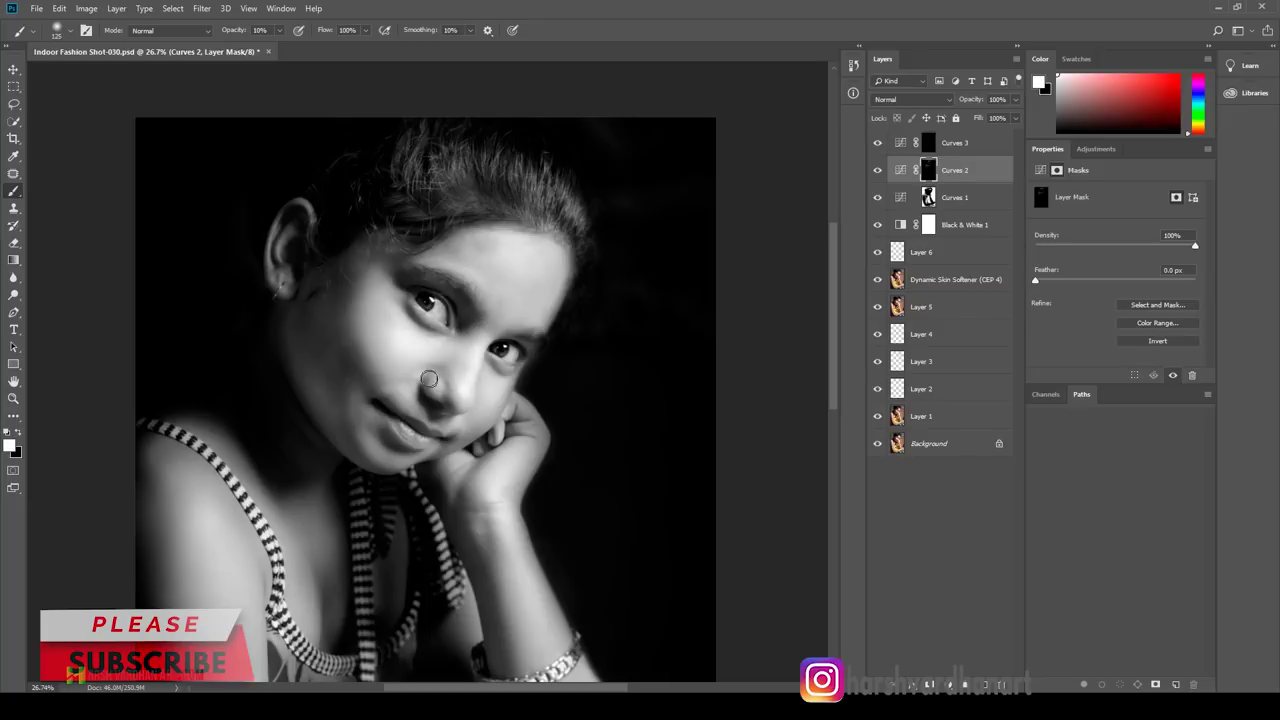
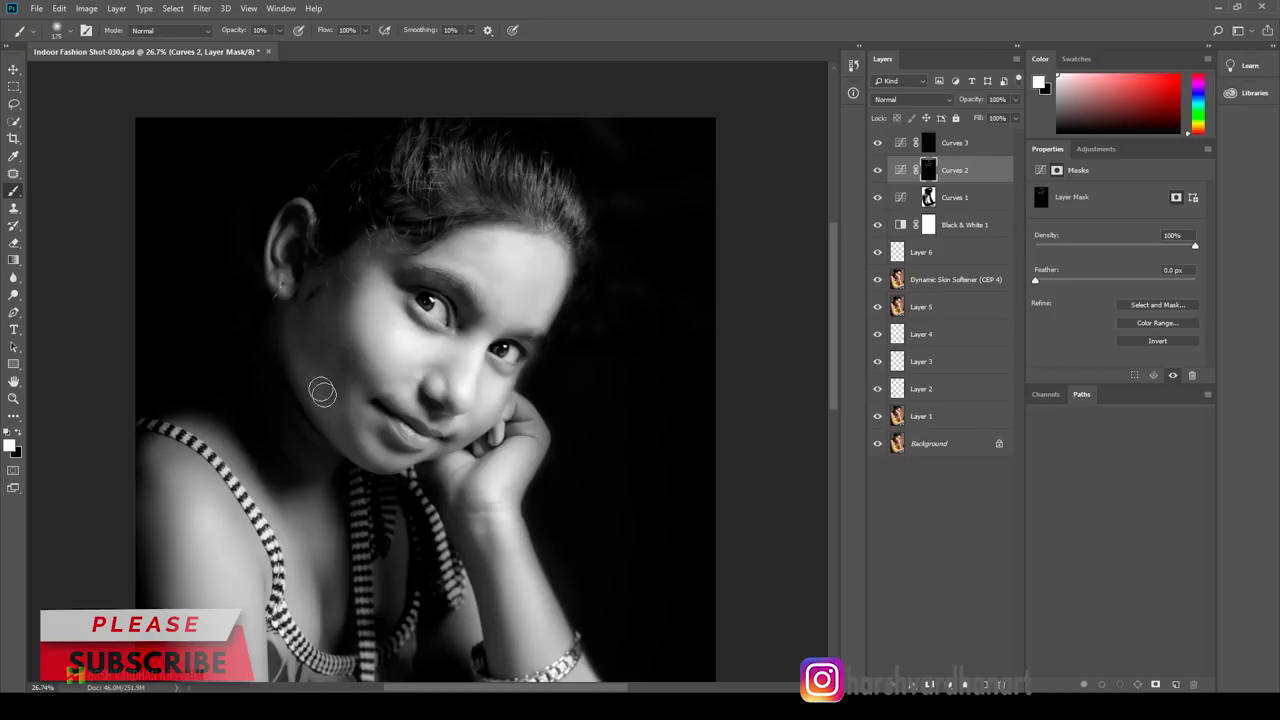
Step: Shrink the brush to 100, swap colours, and brighten the arm and bracelet on the Curves 2 mask
key("bracketleft")
key("bracketleft")
key("bracketleft")
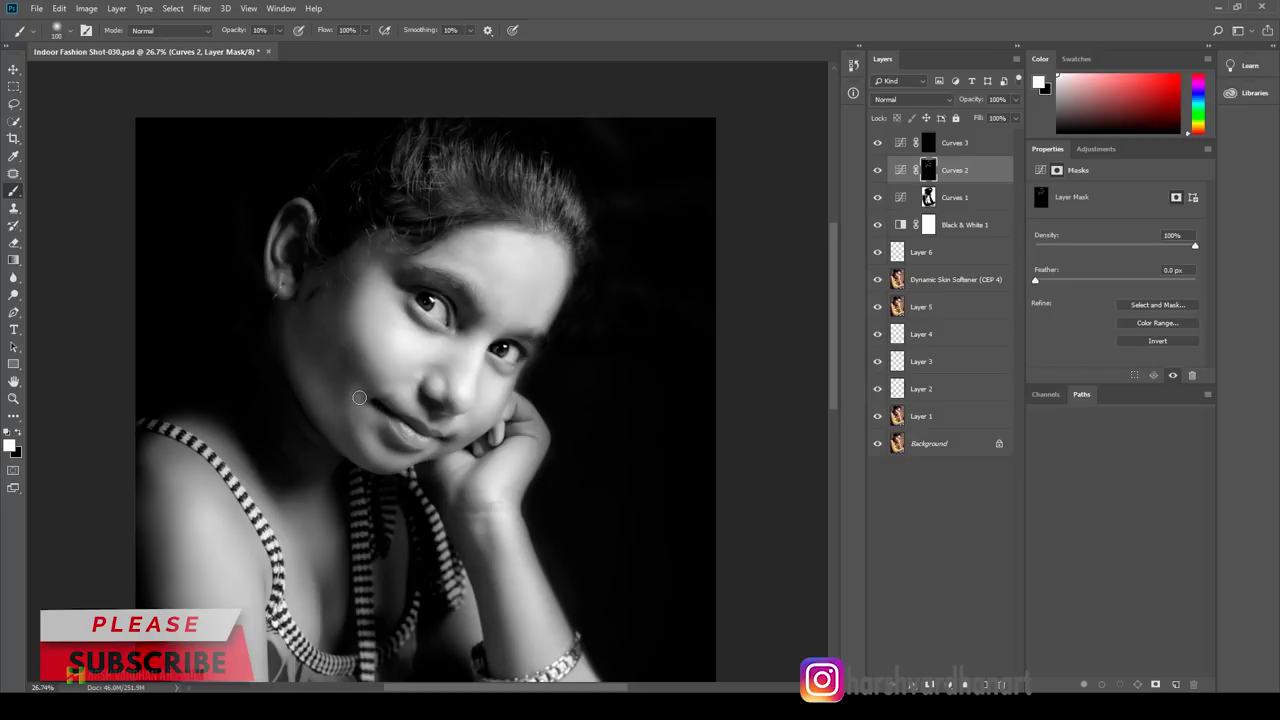
key("x")
key("x")
left_click_drag(497, 567, 491, 465)
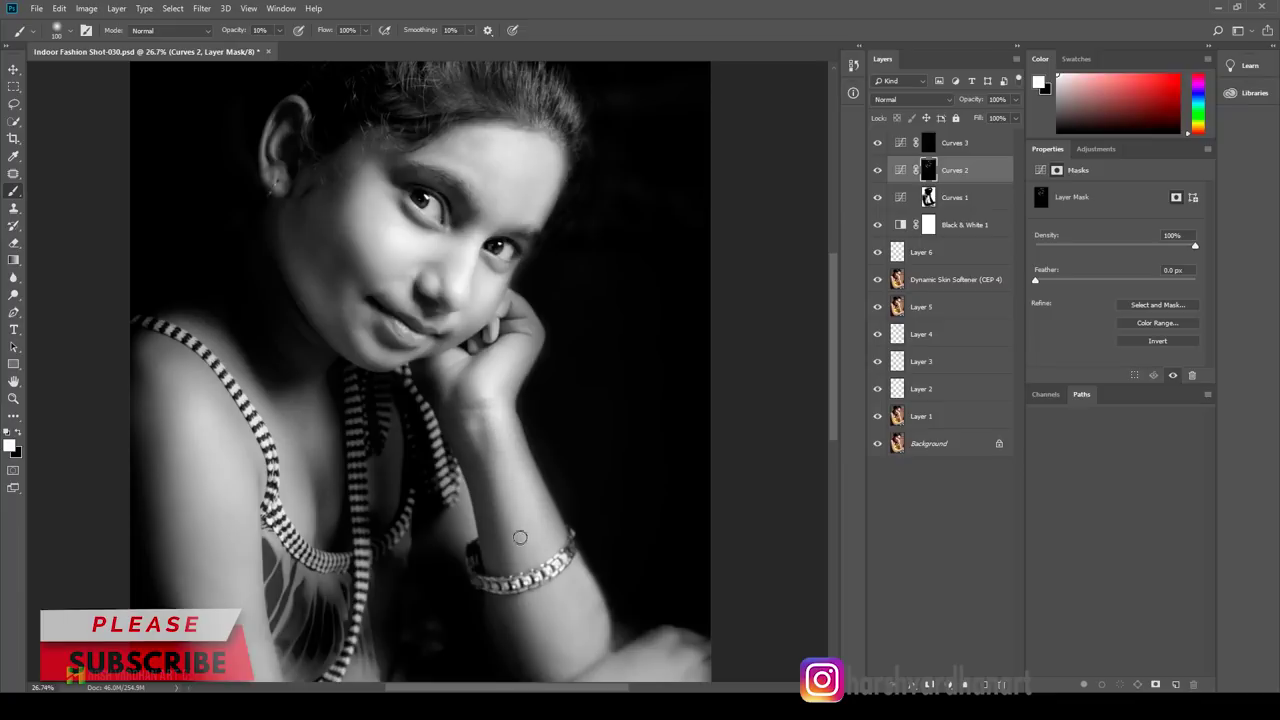
scroll(522, 517, "down", 2)
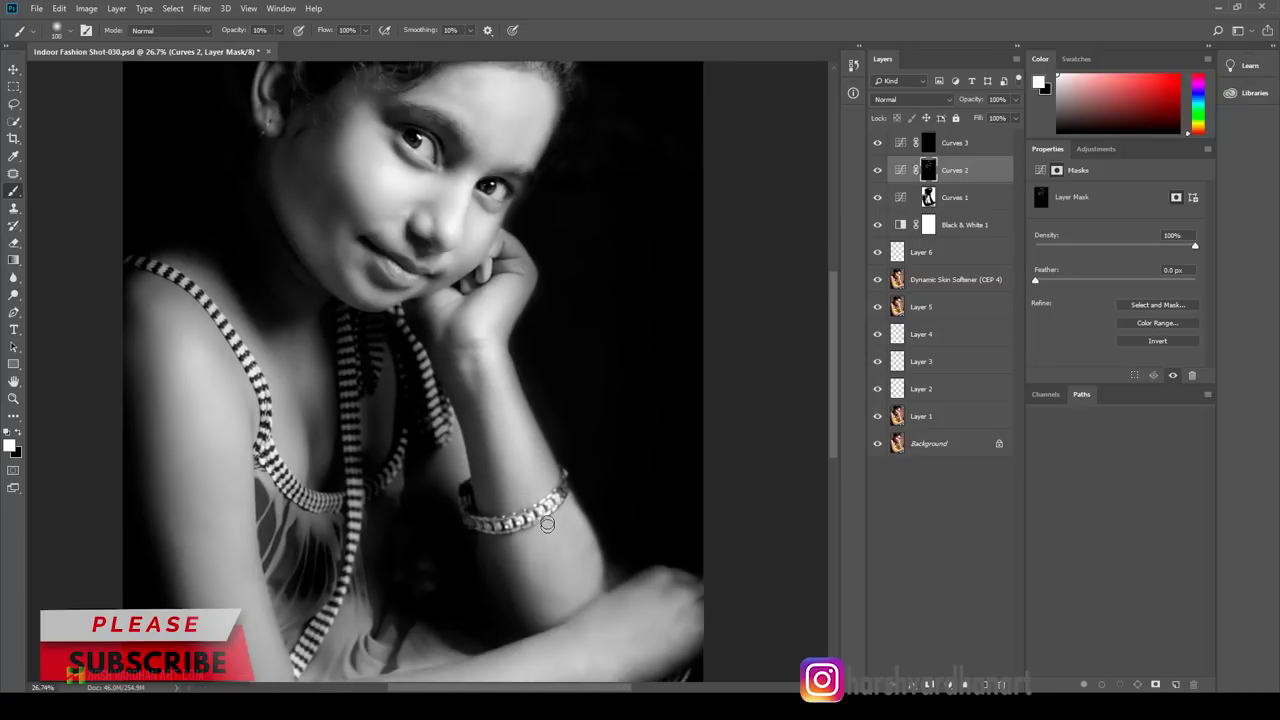
left_click_drag(570, 580, 530, 444)
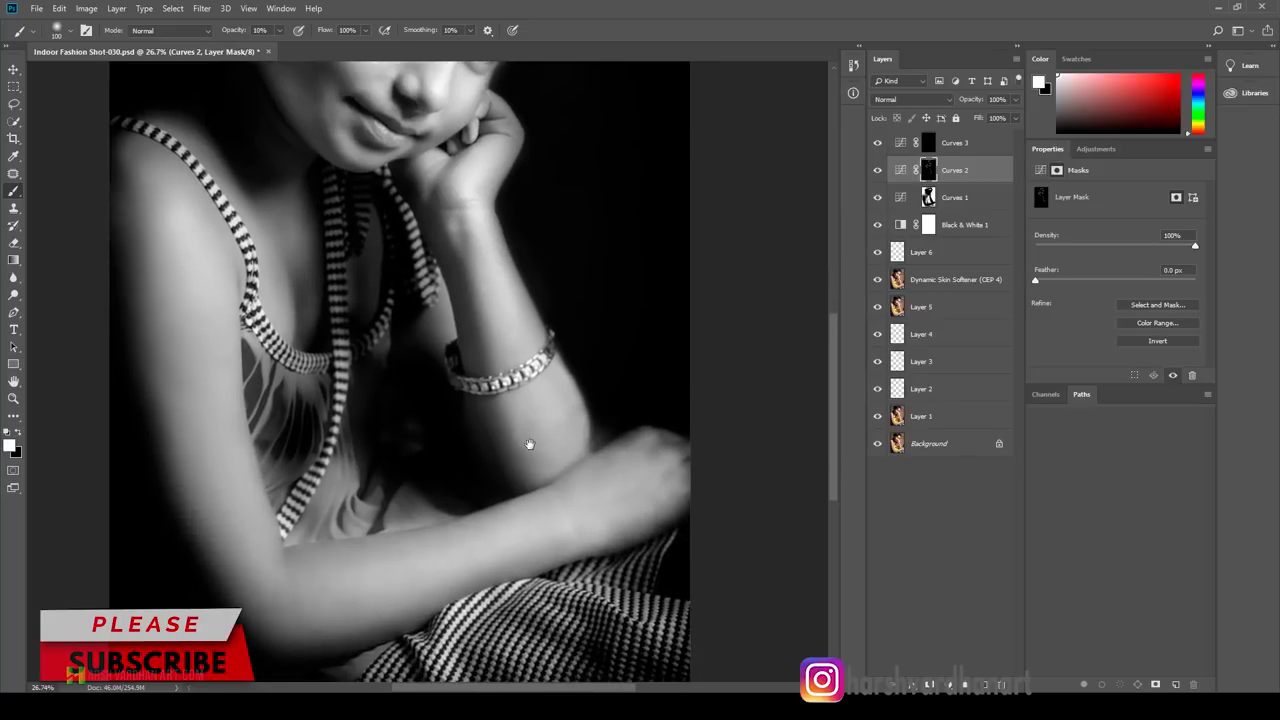
Step: Paint the shoulder and upper chest with a 200–400 brush, then return to the face
key("bracketright")
key("bracketright")
key("bracketright")
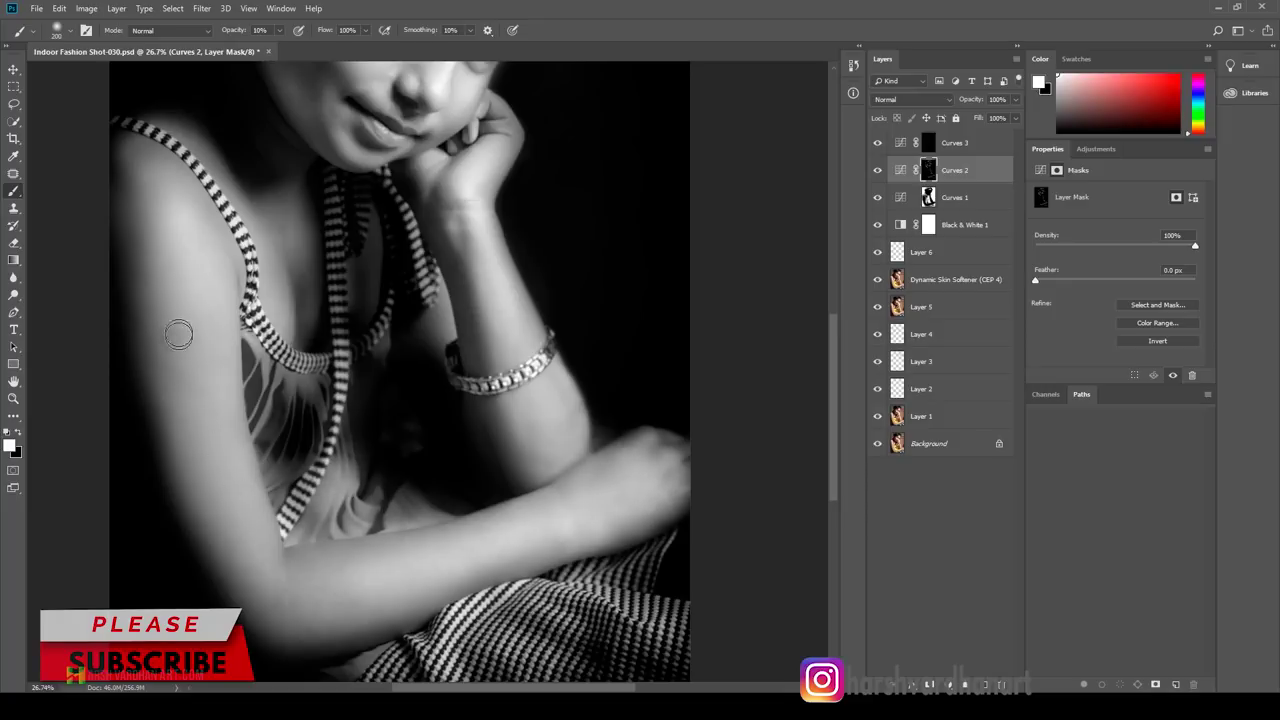
key("bracketright")
key("bracketright")
key("bracketright")
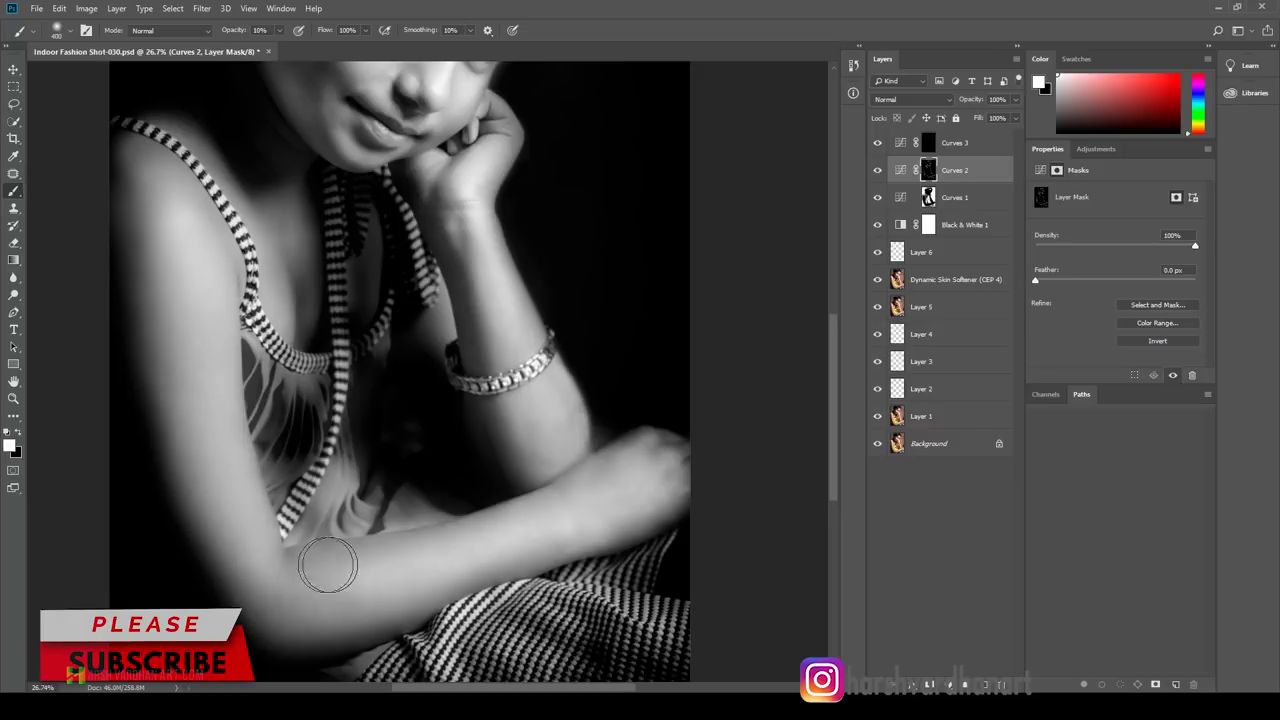
key("bracketleft")
key("bracketleft")
key("bracketleft")
key("bracketleft")
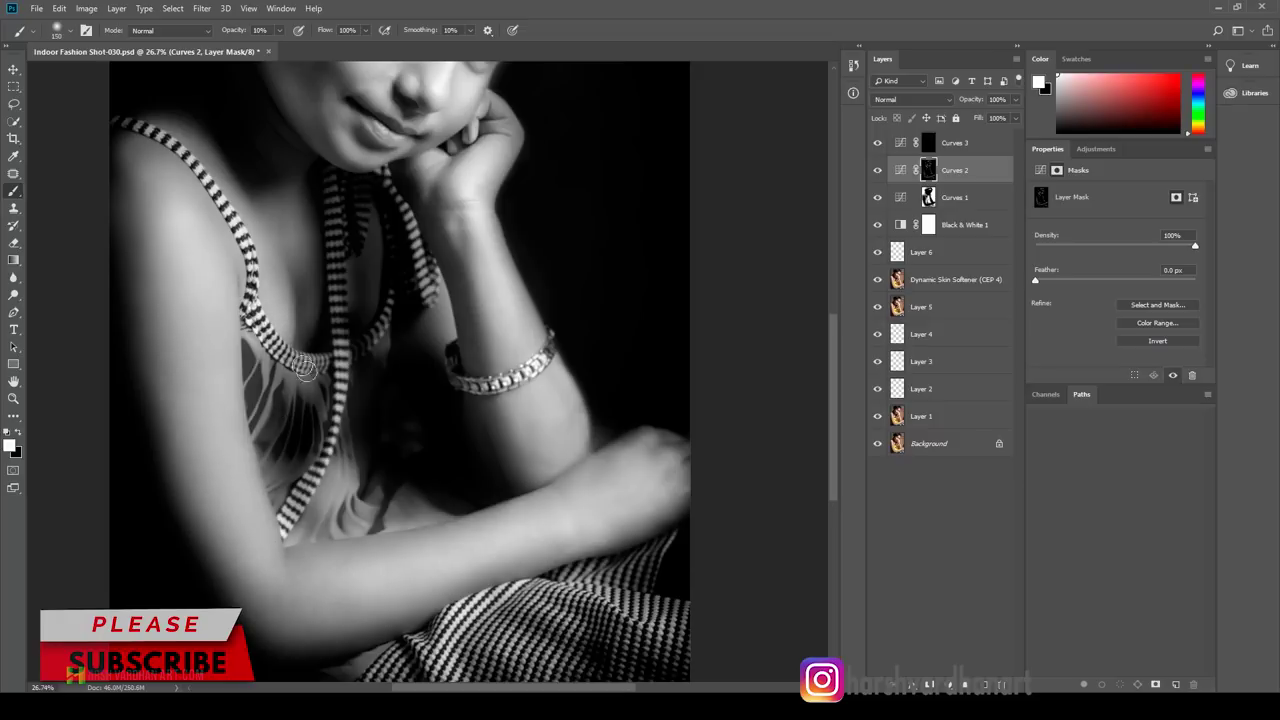
scroll(300, 370, "up", 1)
scroll(229, 291, "up", 3)
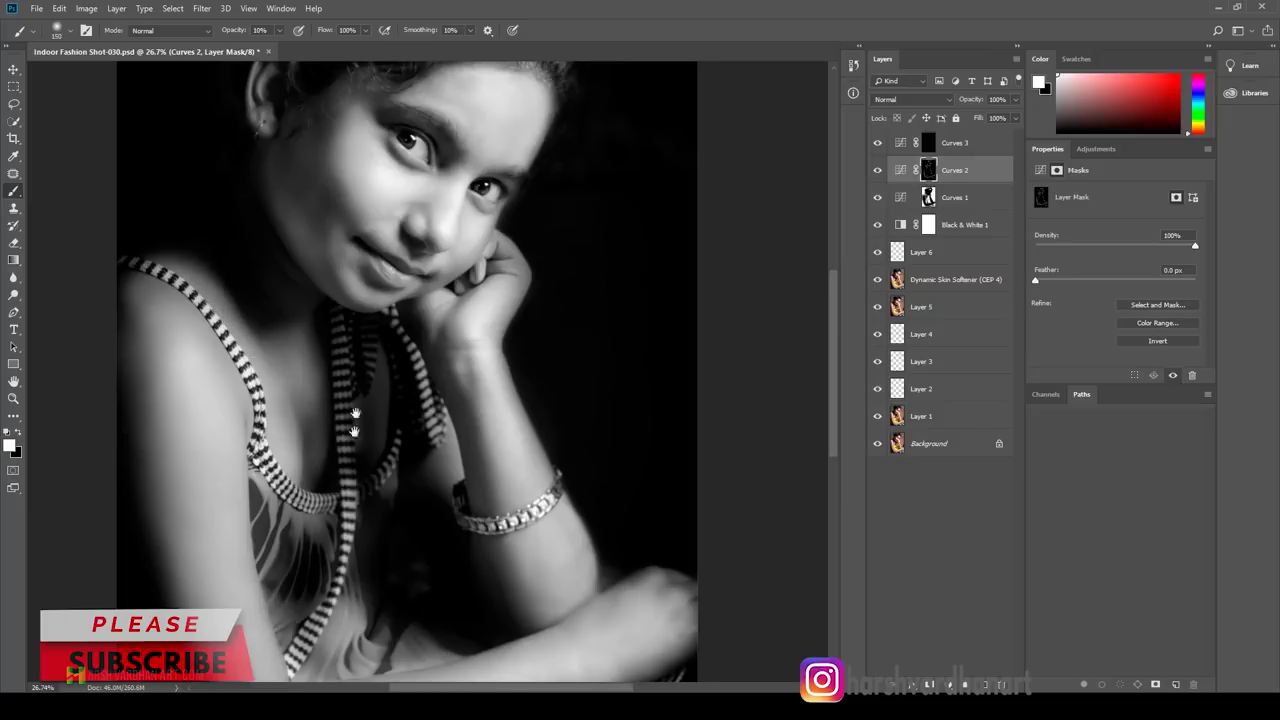
left_click_drag(354, 430, 345, 550)
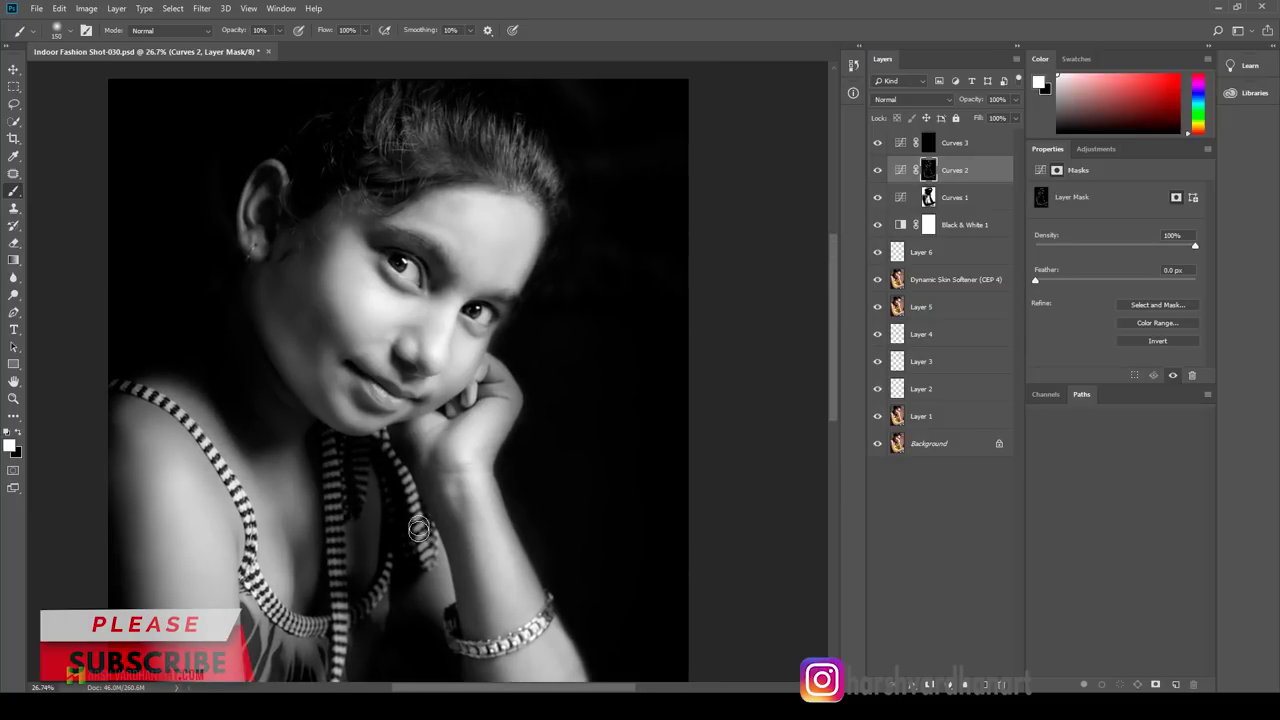
scroll(400, 528, "up", 1)
scroll(314, 380, "up", 3)
scroll(323, 403, "up", 2)
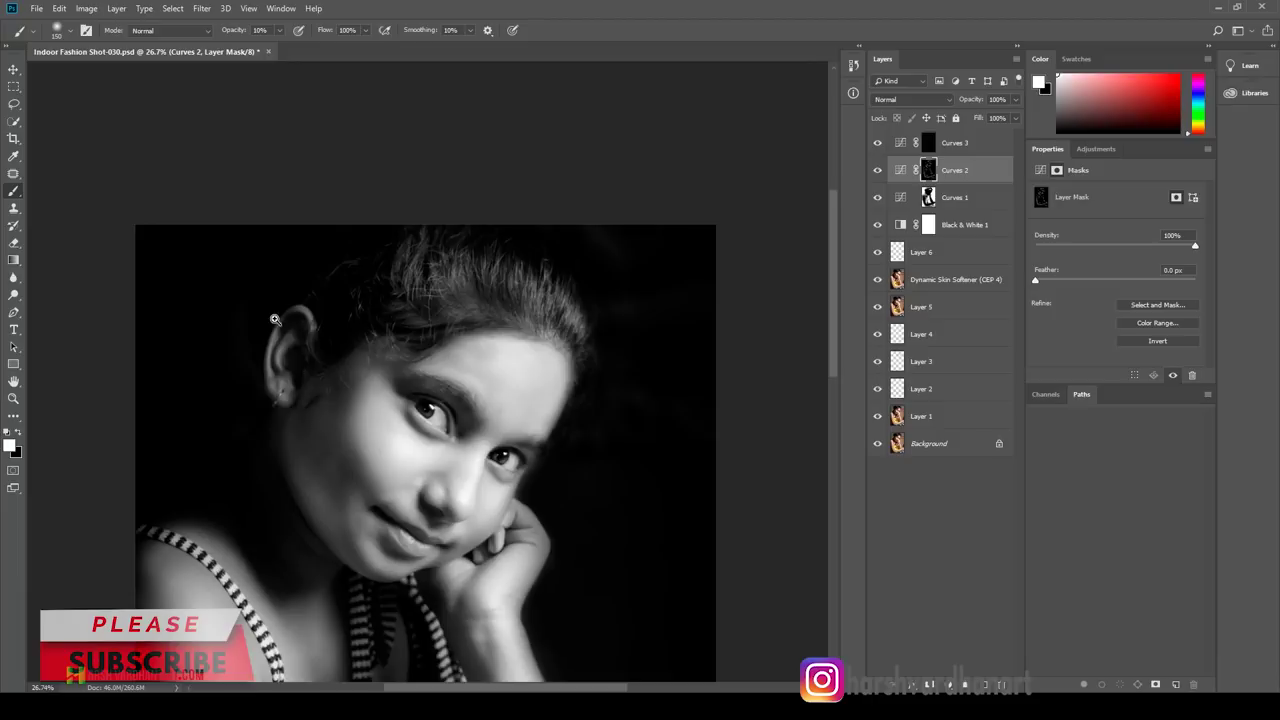
Step: Brighten the ear and hairline on the Curves 2 mask using a 50-size brush, smaller near the eye
scroll(275, 319, "up", 3)
scroll(275, 319, "up", 1)
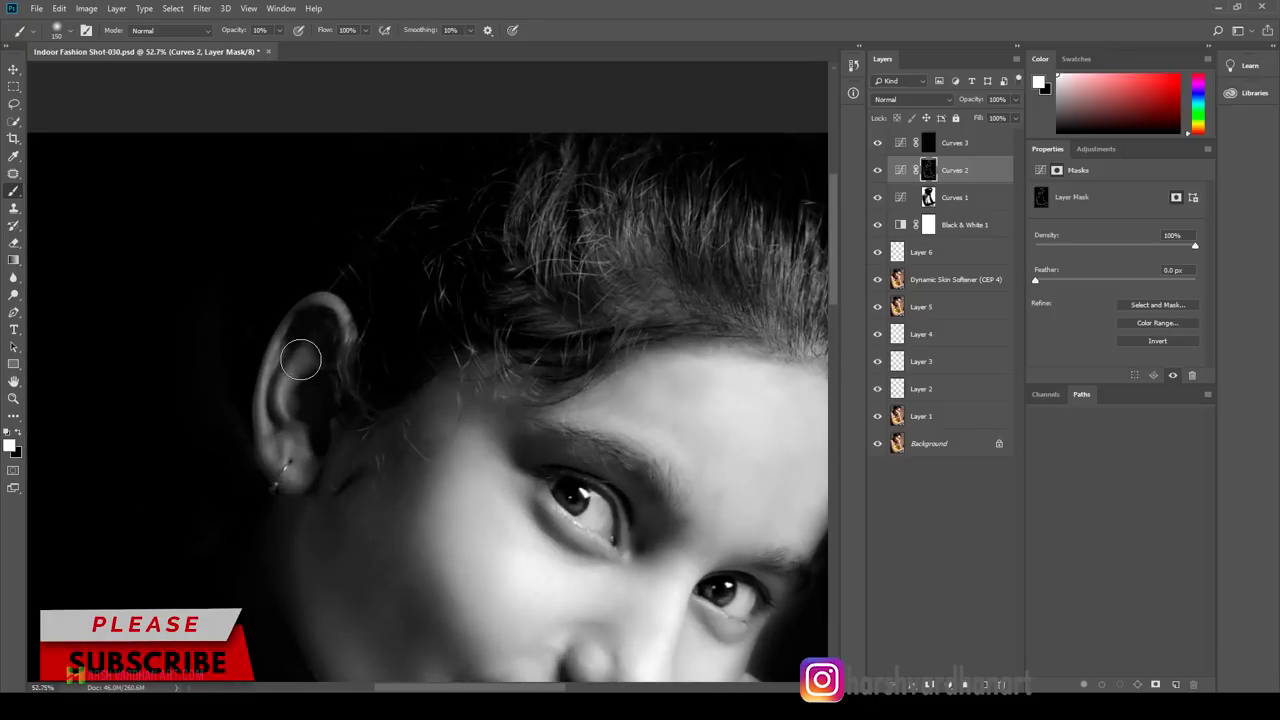
key("bracketleft")
key("bracketleft")
key("bracketleft")
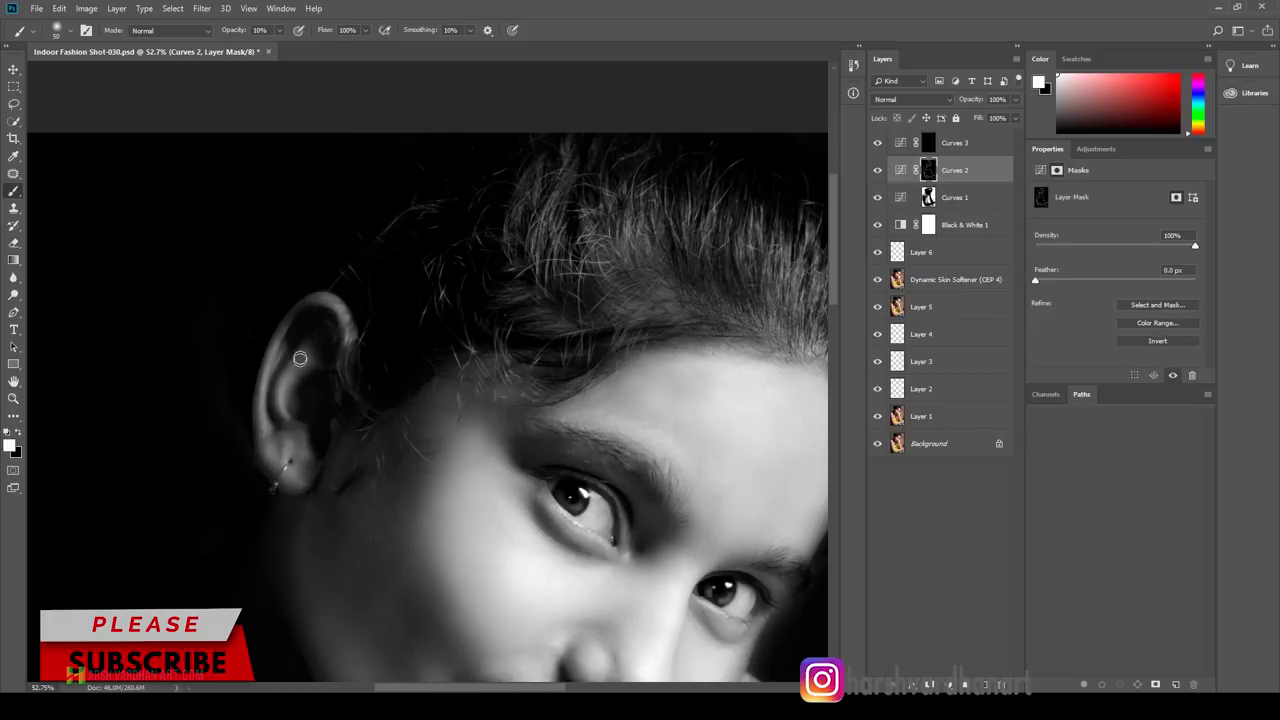
scroll(370, 470, "up", 2)
scroll(370, 470, "right", 2)
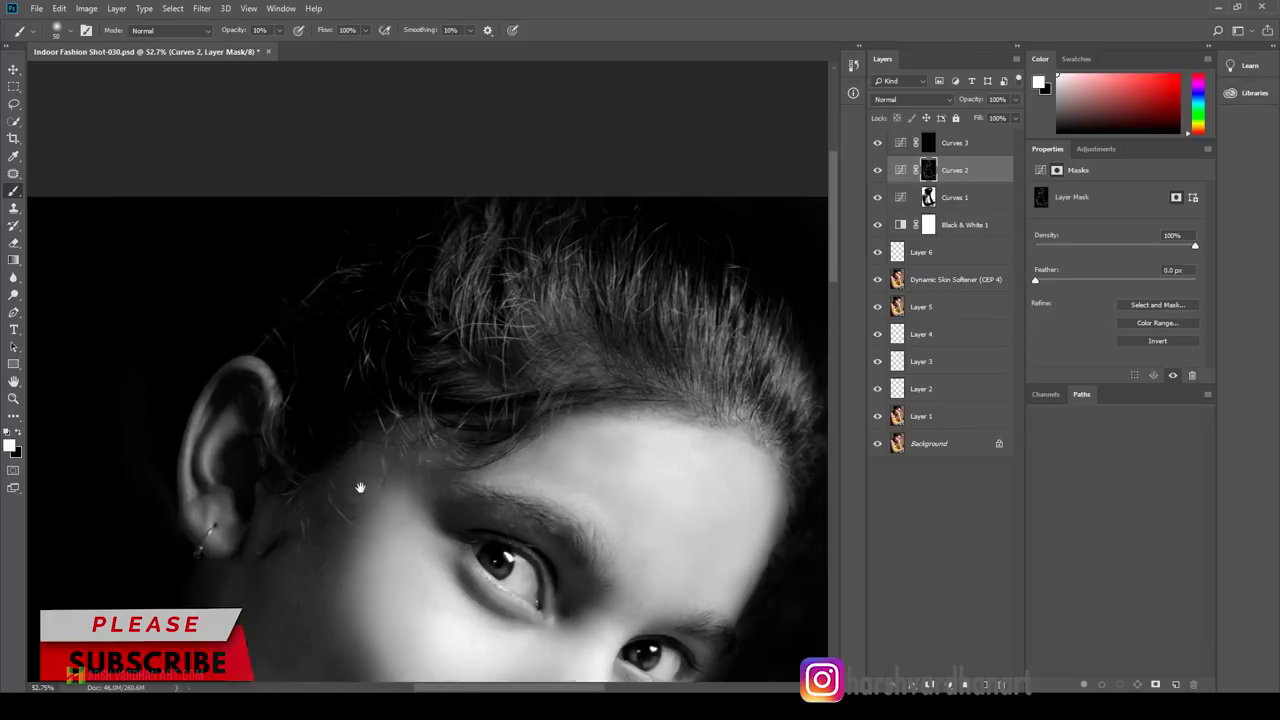
scroll(363, 491, "up", 2)
scroll(363, 491, "right", 2)
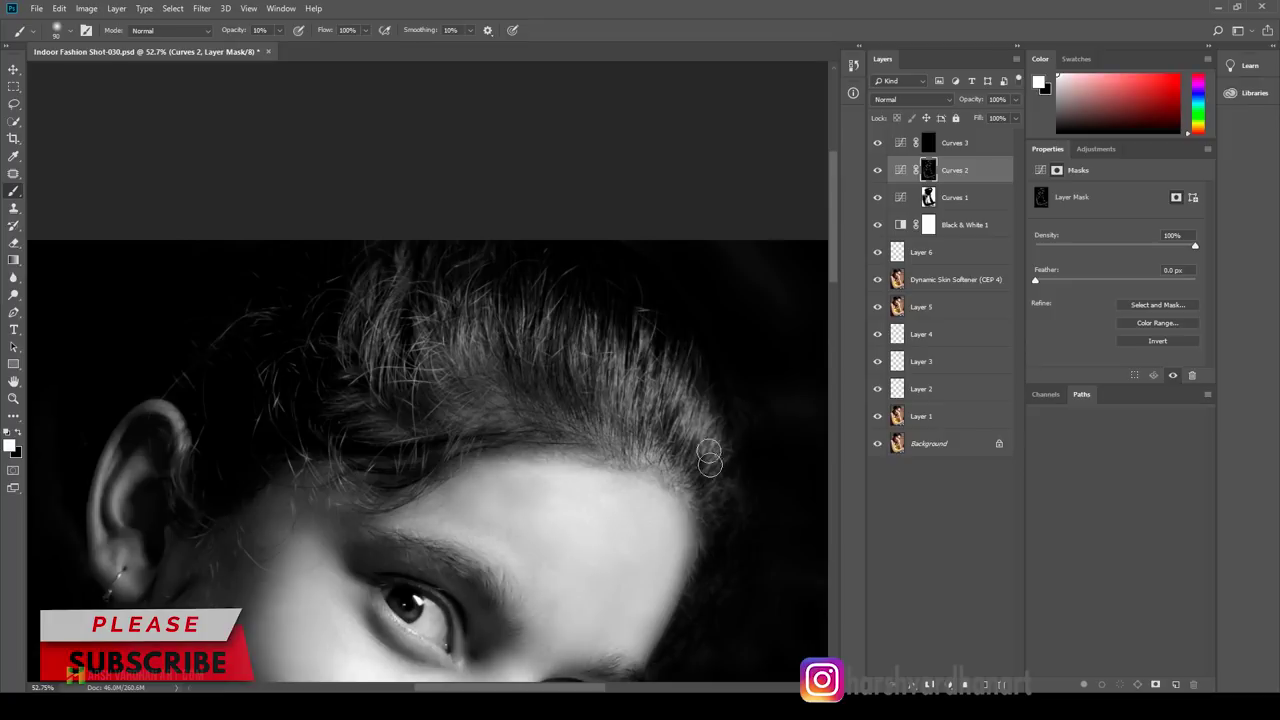
scroll(571, 377, "down", 2)
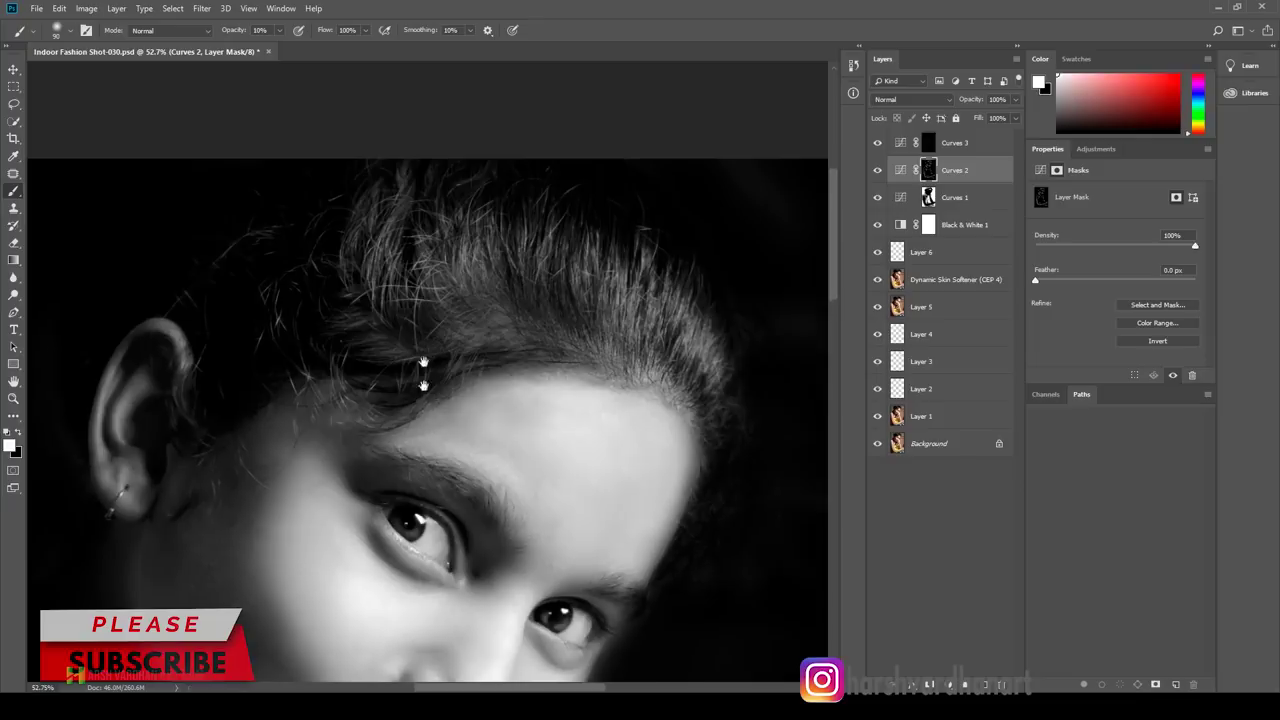
scroll(420, 375, "down", 2)
key("bracketleft")
key("bracketleft")
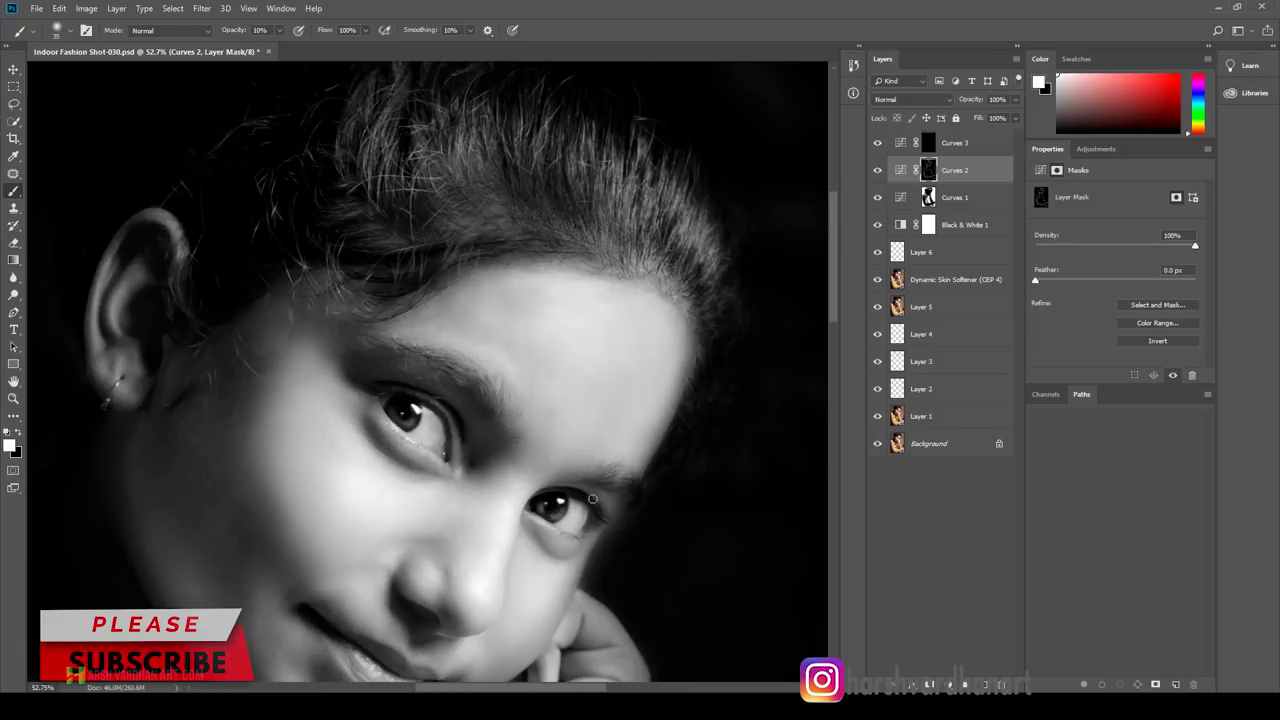
scroll(541, 406, "down", 2)
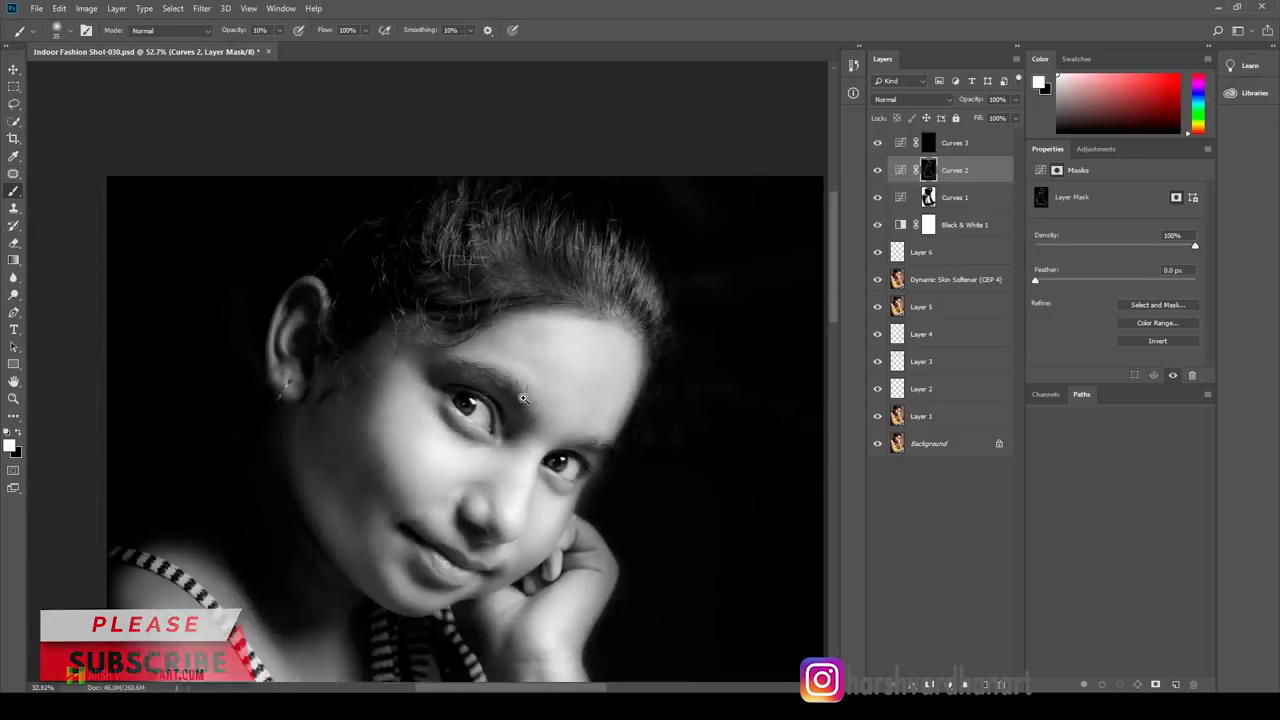
scroll(555, 415, "down", 1)
scroll(570, 428, "down", 1)
scroll(585, 438, "down", 1)
scroll(585, 438, "down", 1)
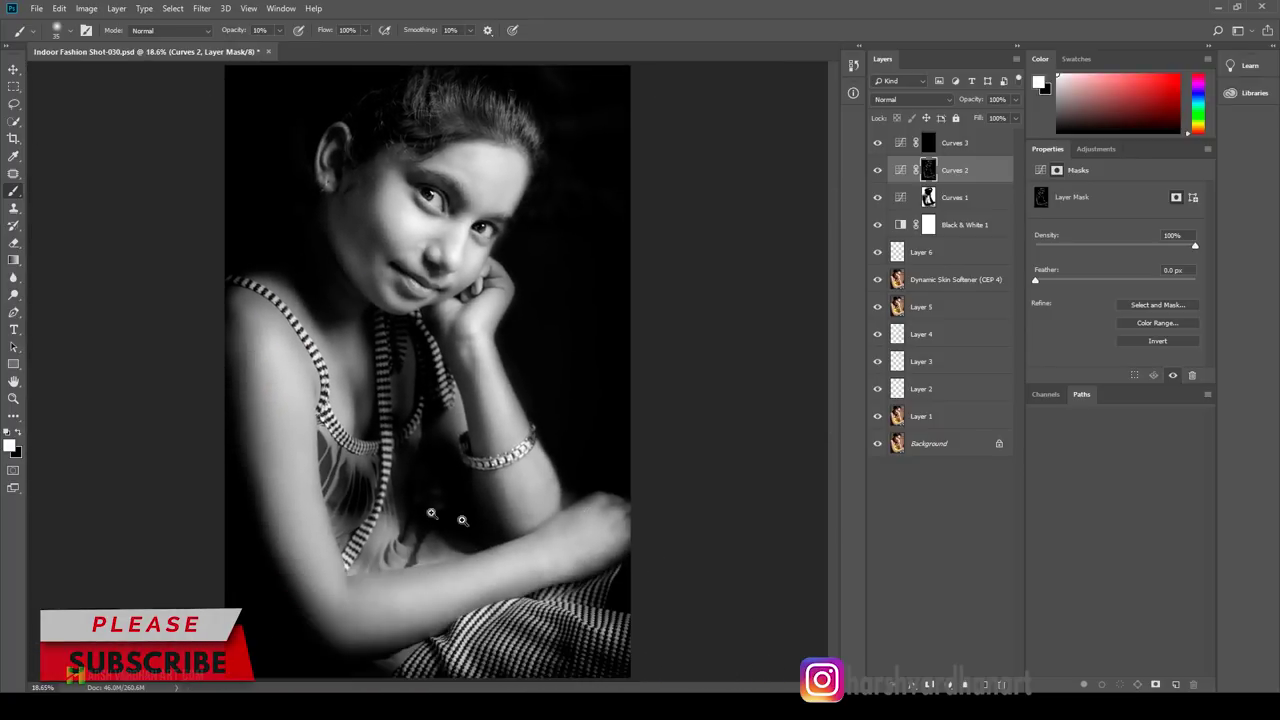
Step: Toggle Curves 2 off and on to compare, leaving it on, and target the Curves 3 mask
left_click(878, 171)
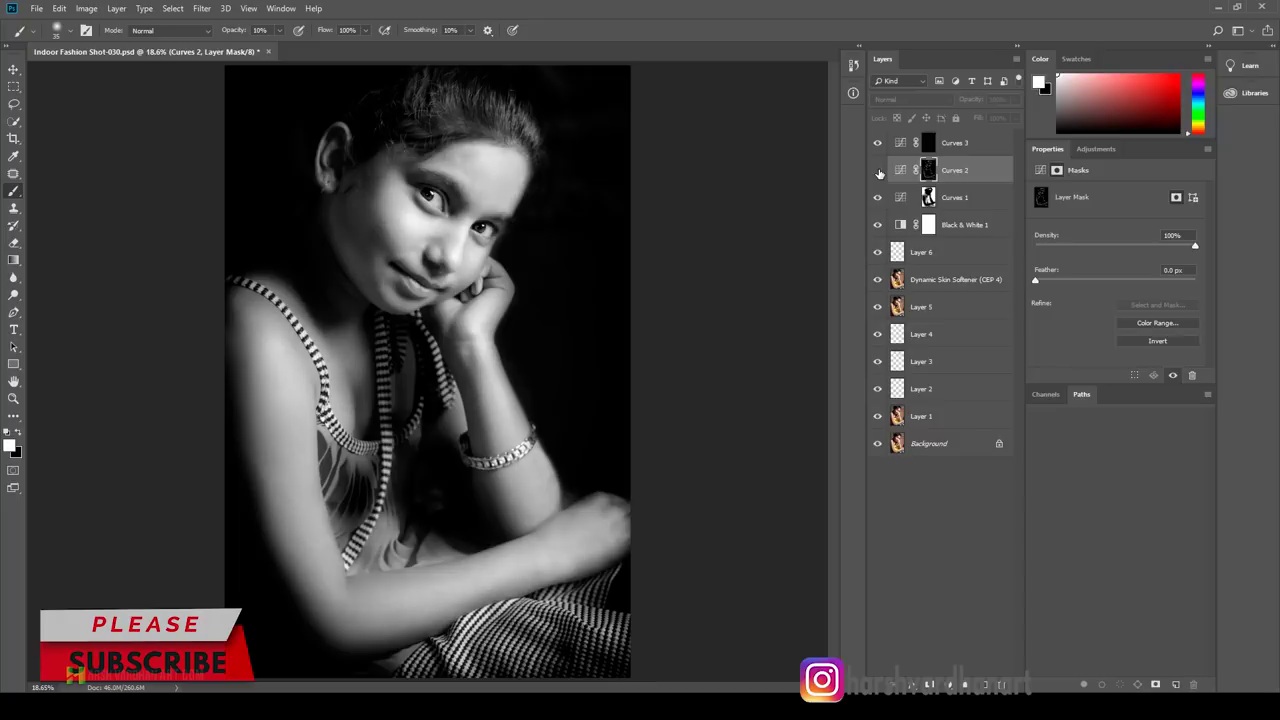
left_click(878, 171)
left_click(878, 171)
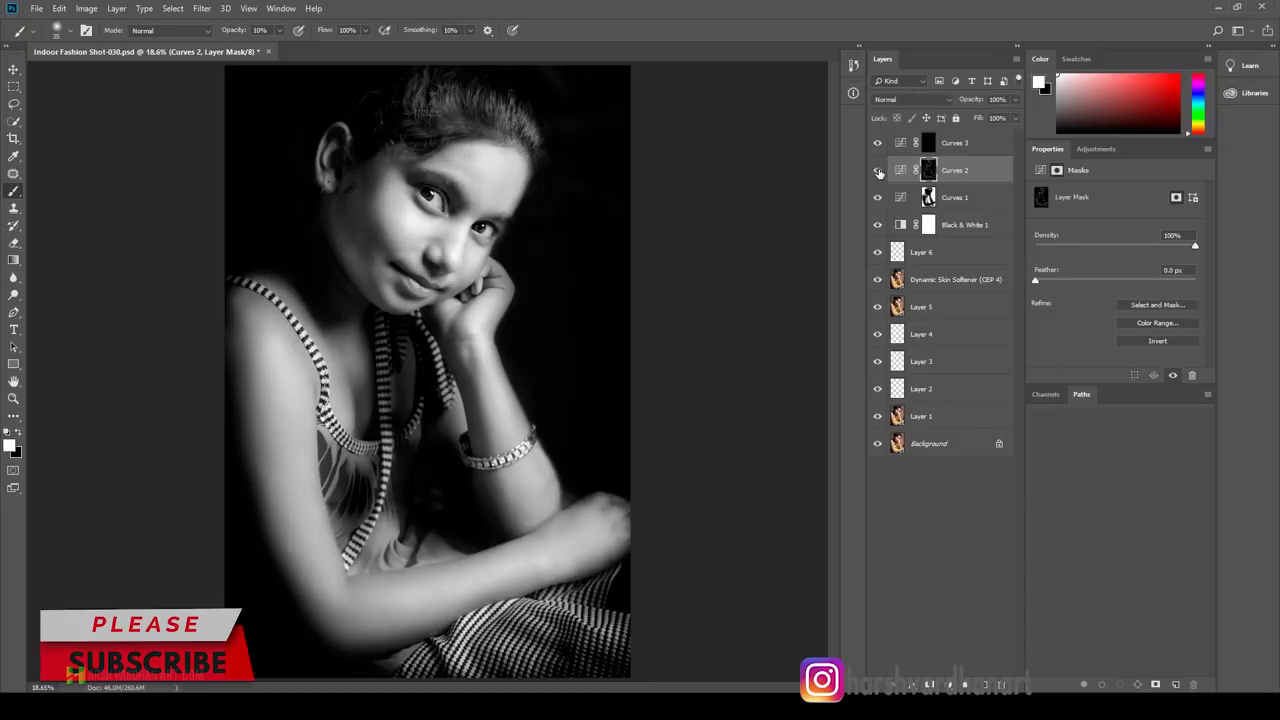
left_click(931, 148)
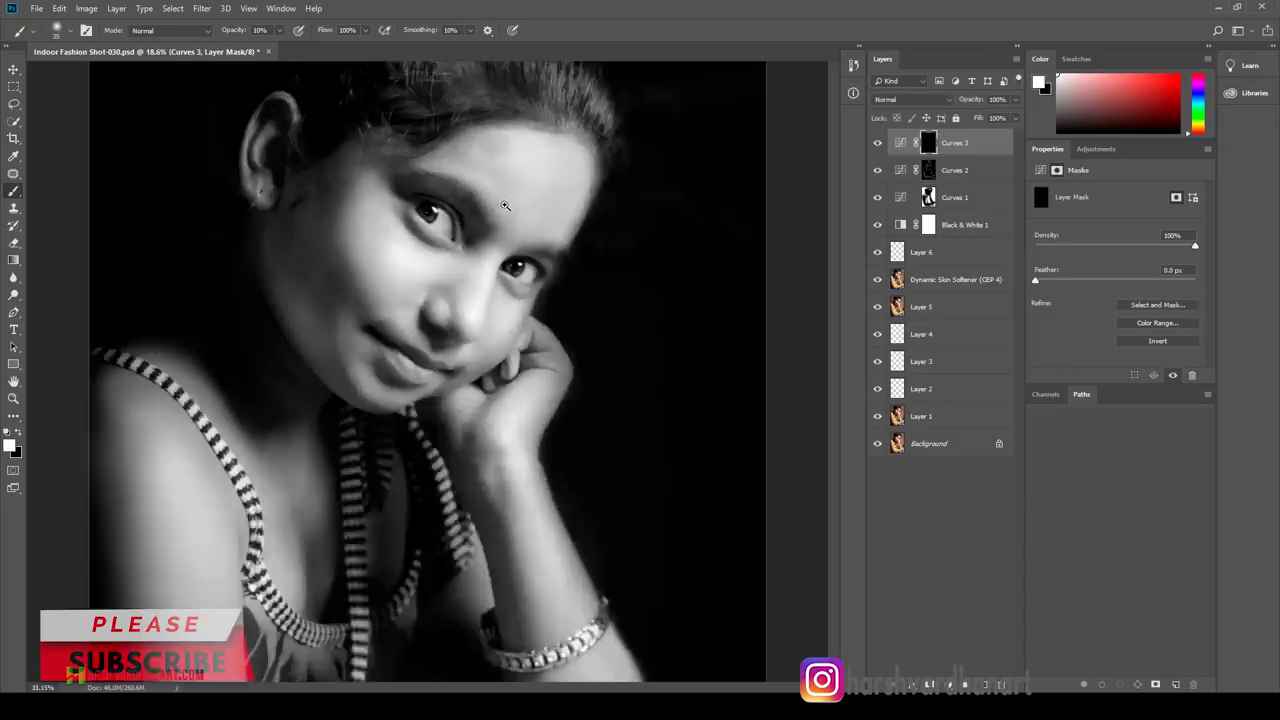
Step: Paint the Curves 3 mask over forehead, cheeks, mouth and hair with brush sizes 70–150
scroll(571, 214, "up", 3)
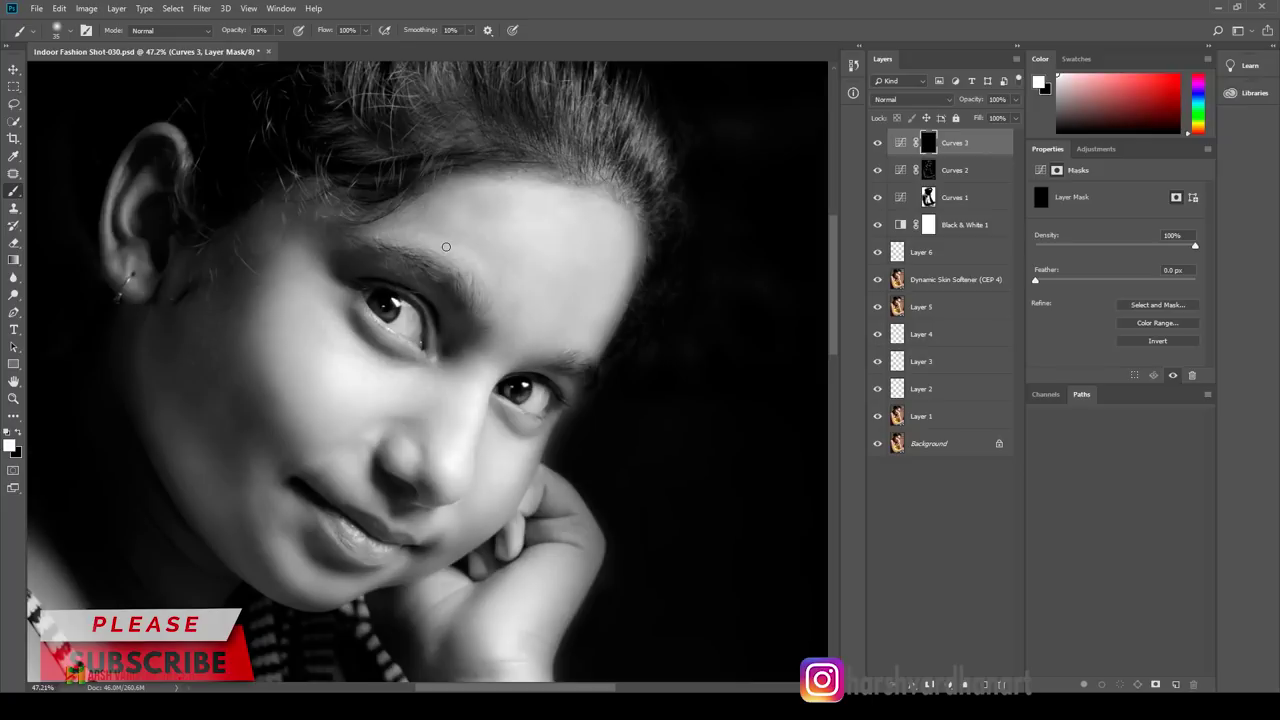
key("bracketright")
key("bracketright")
key("bracketright")
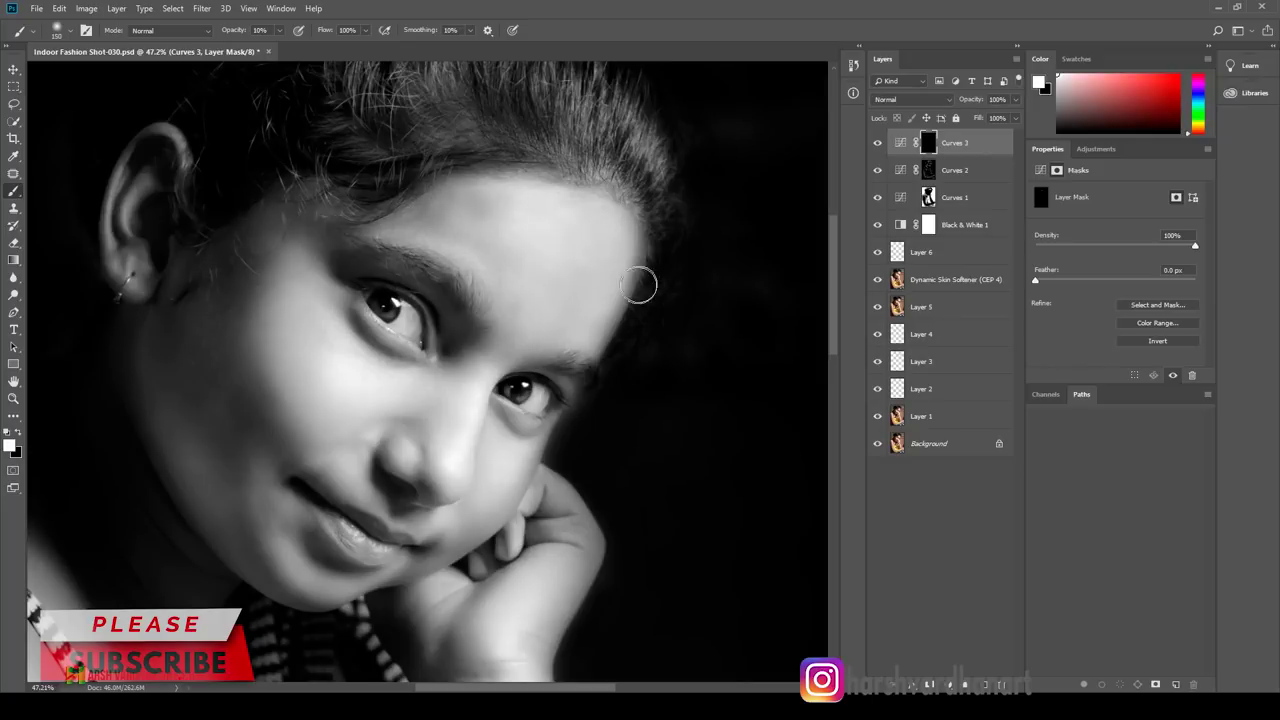
key("bracketleft")
key("bracketleft")
key("bracketleft")
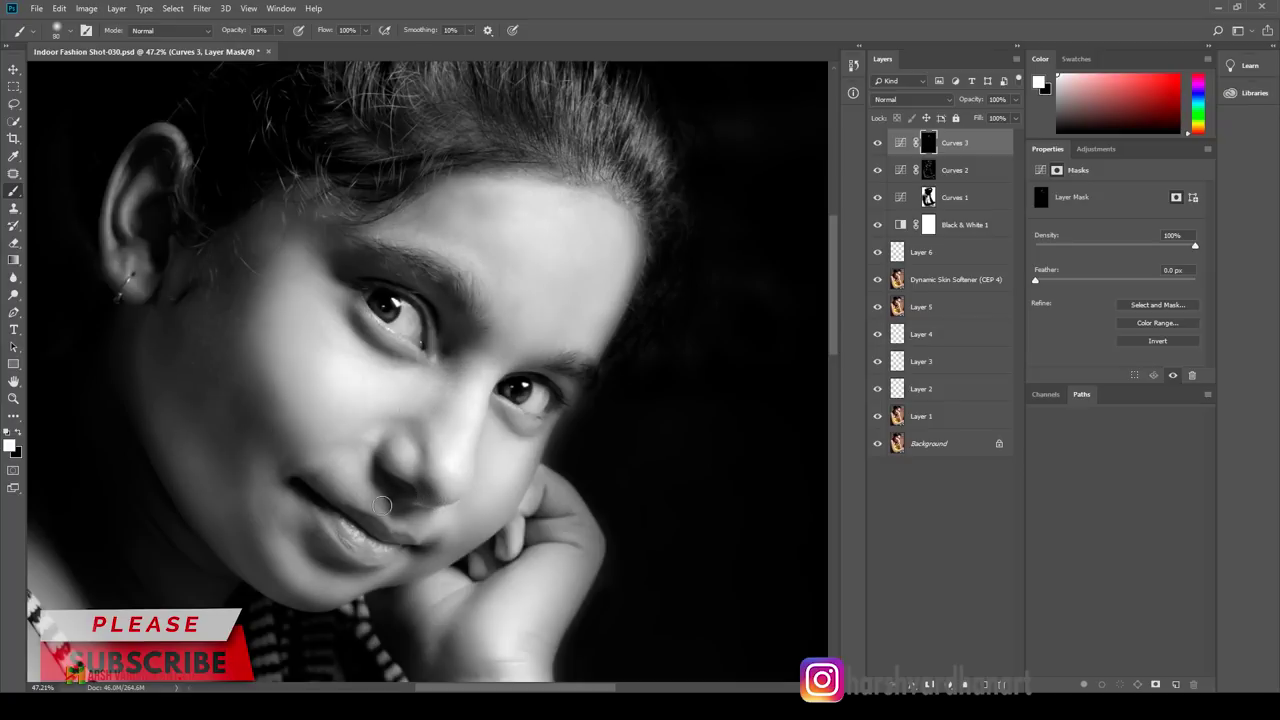
key("bracketright")
key("bracketright")
key("bracketright")
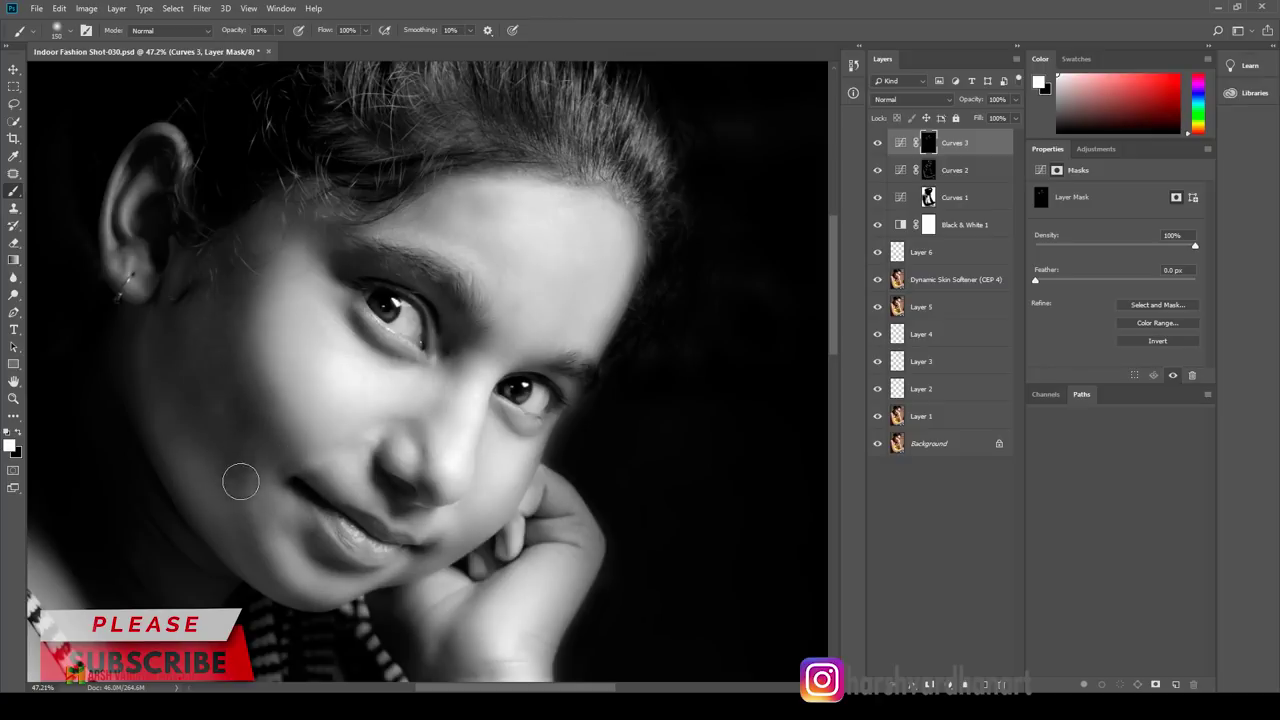
key("bracketleft")
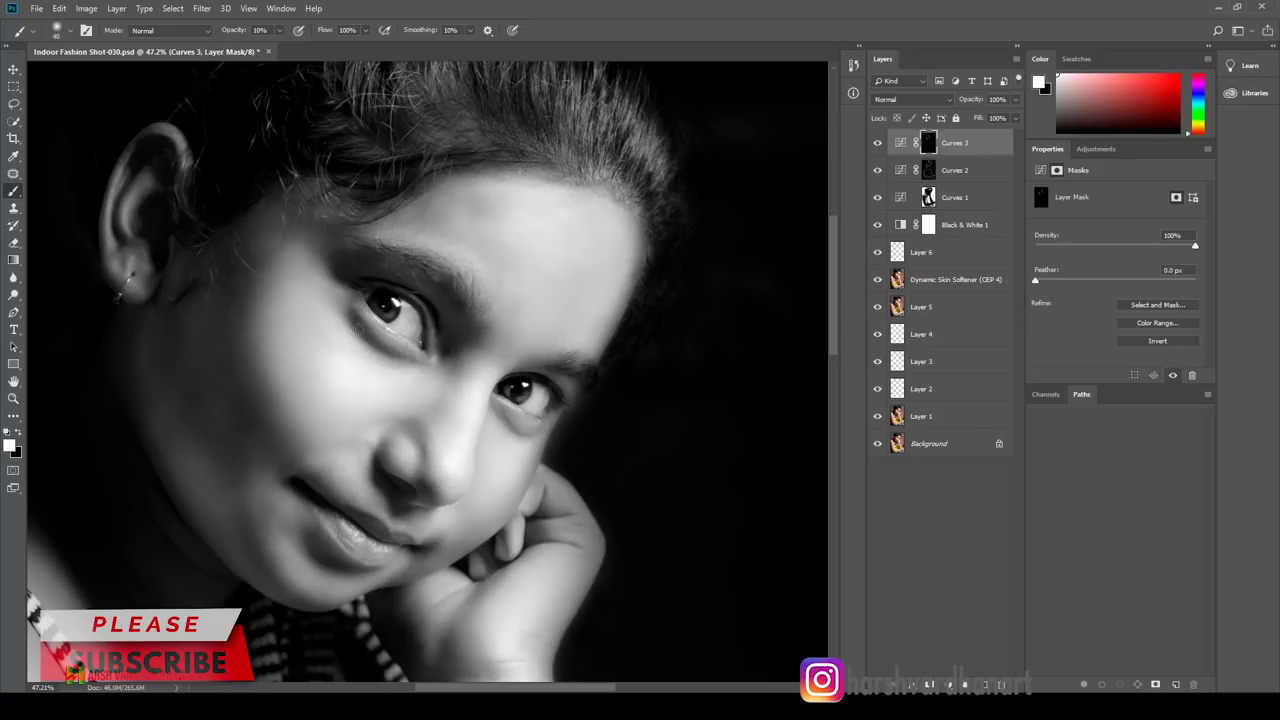
key("bracketright")
key("bracketright")
key("bracketright")
left_click_drag(570, 63, 525, 213)
left_click_drag(624, 426, 647, 295)
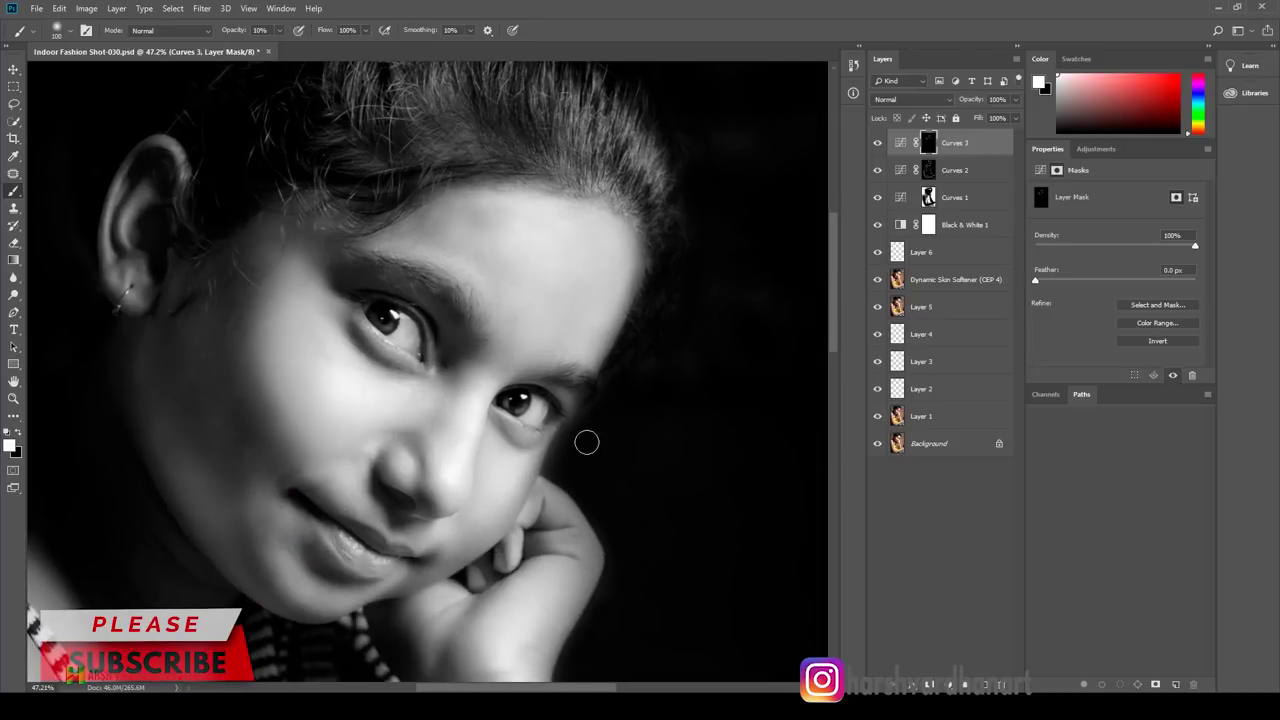
Step: Darken the area under the nose on the Curves 3 mask
scroll(565, 437, "down", 4)
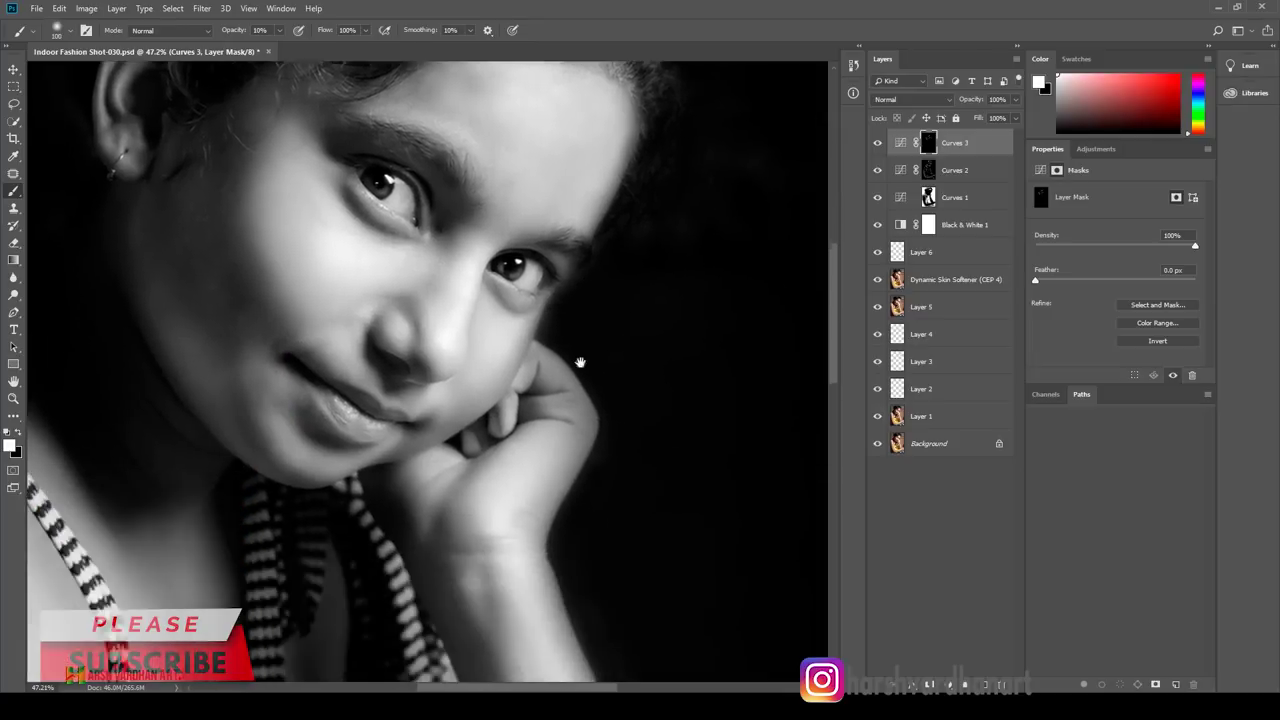
scroll(580, 360, "down", 1)
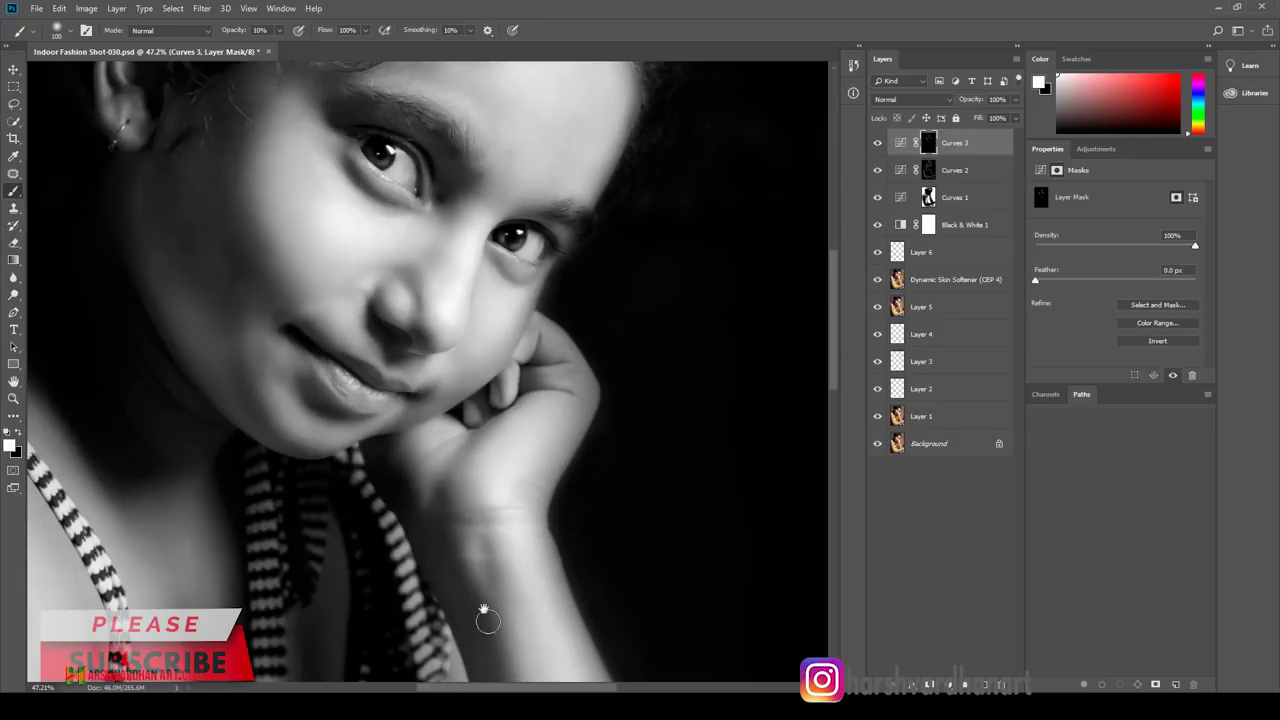
left_click_drag(472, 569, 591, 401)
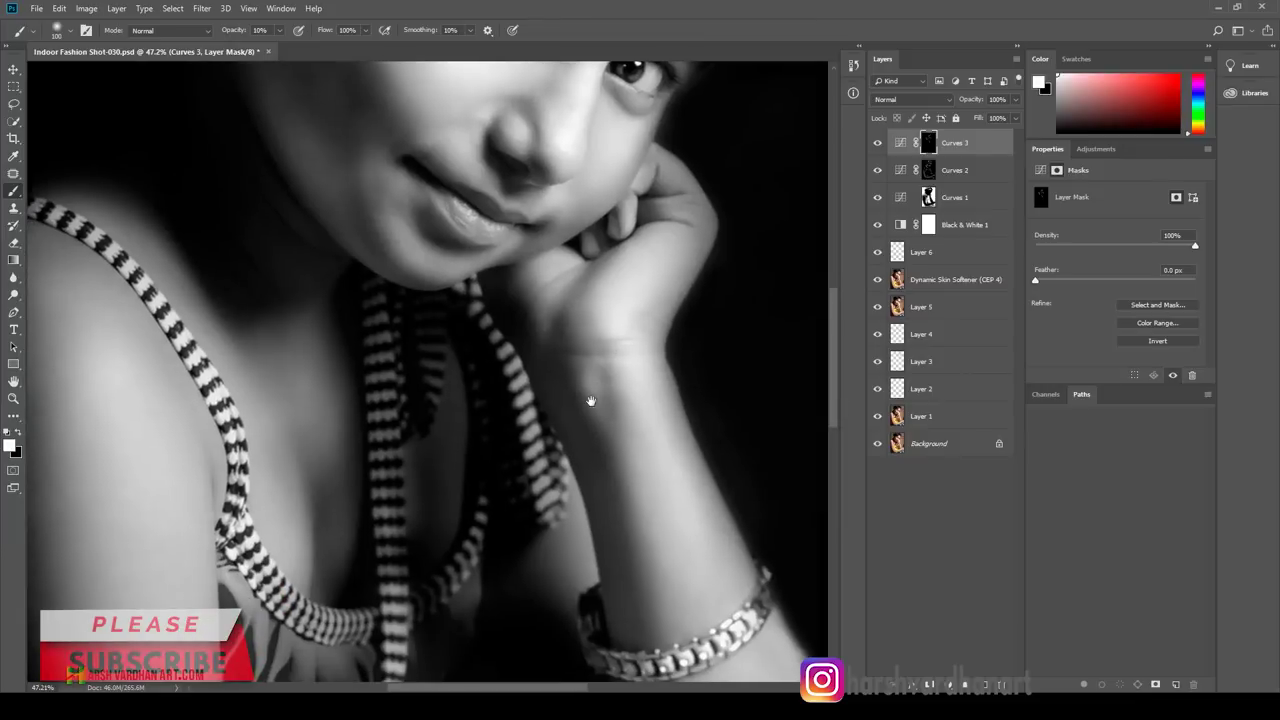
left_click_drag(453, 444, 509, 434)
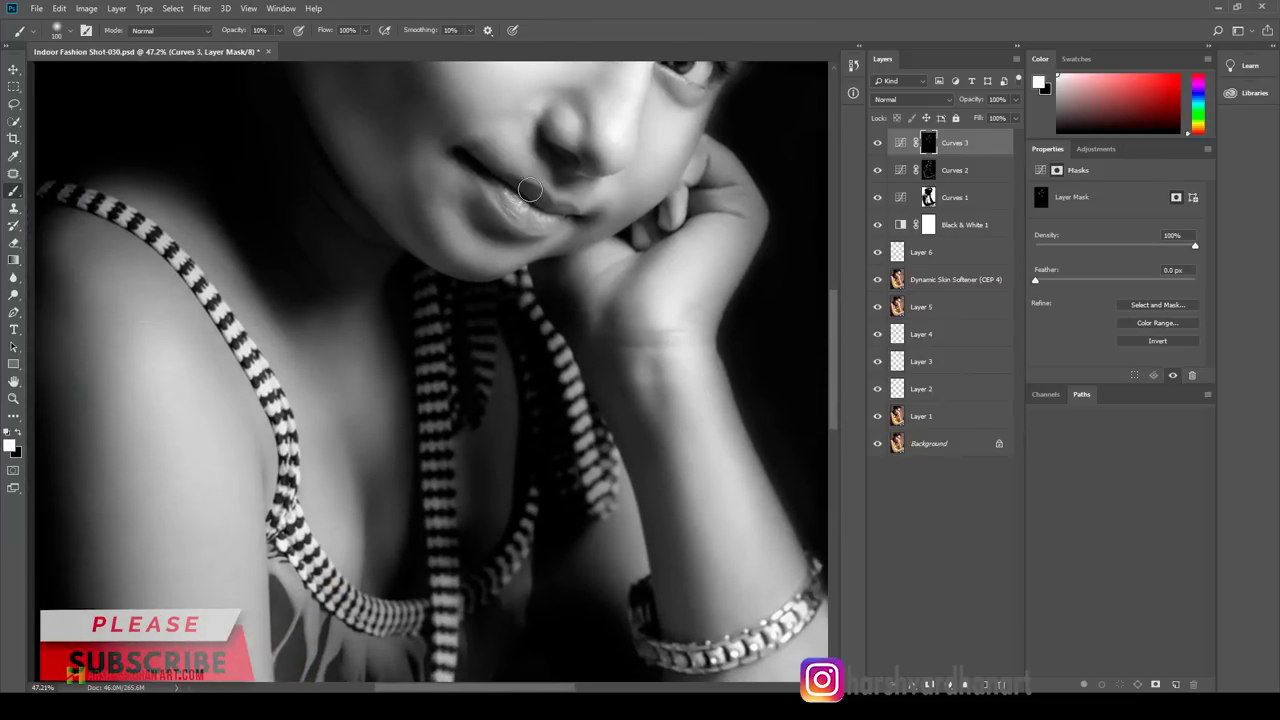
mouse_move(540, 152)
left_mouse_down()
mouse_move(583, 175)
mouse_move(632, 235)
left_mouse_up()
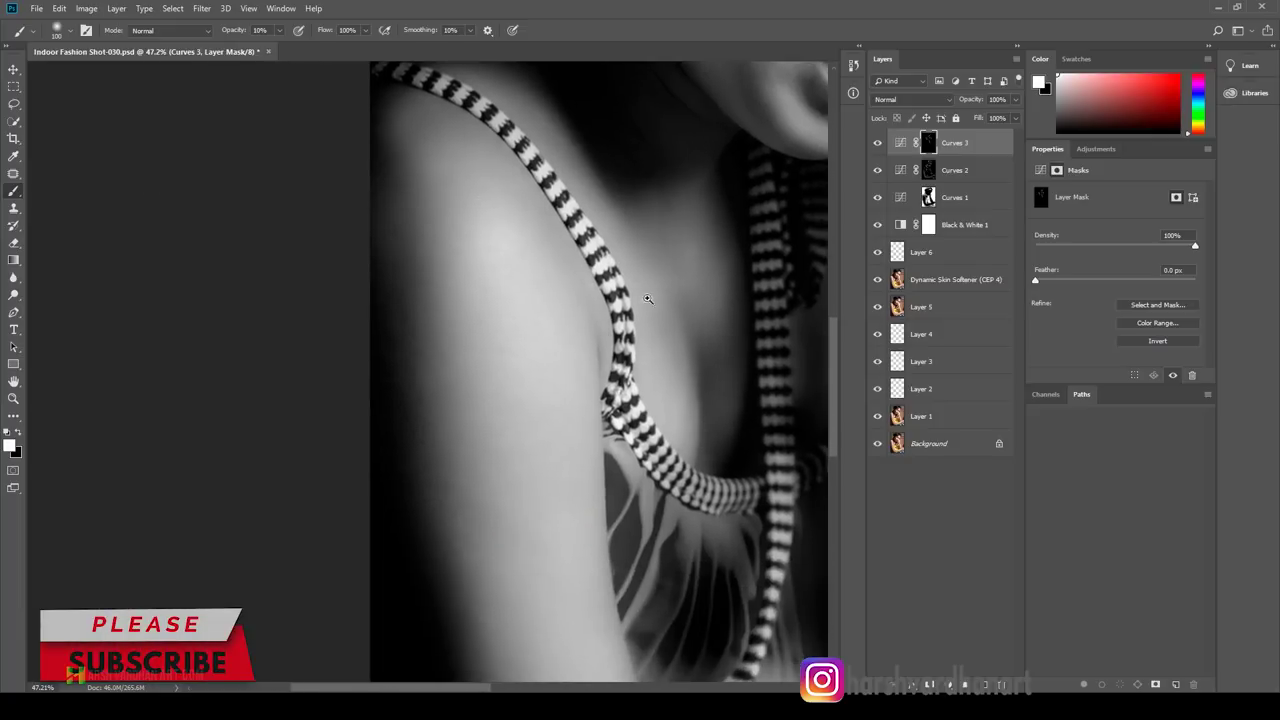
Step: Extend Curves 3 mask strokes along chin, neck and cheek, then zoom out and hide Curves 3 to compare
scroll(647, 298, "down", 3)
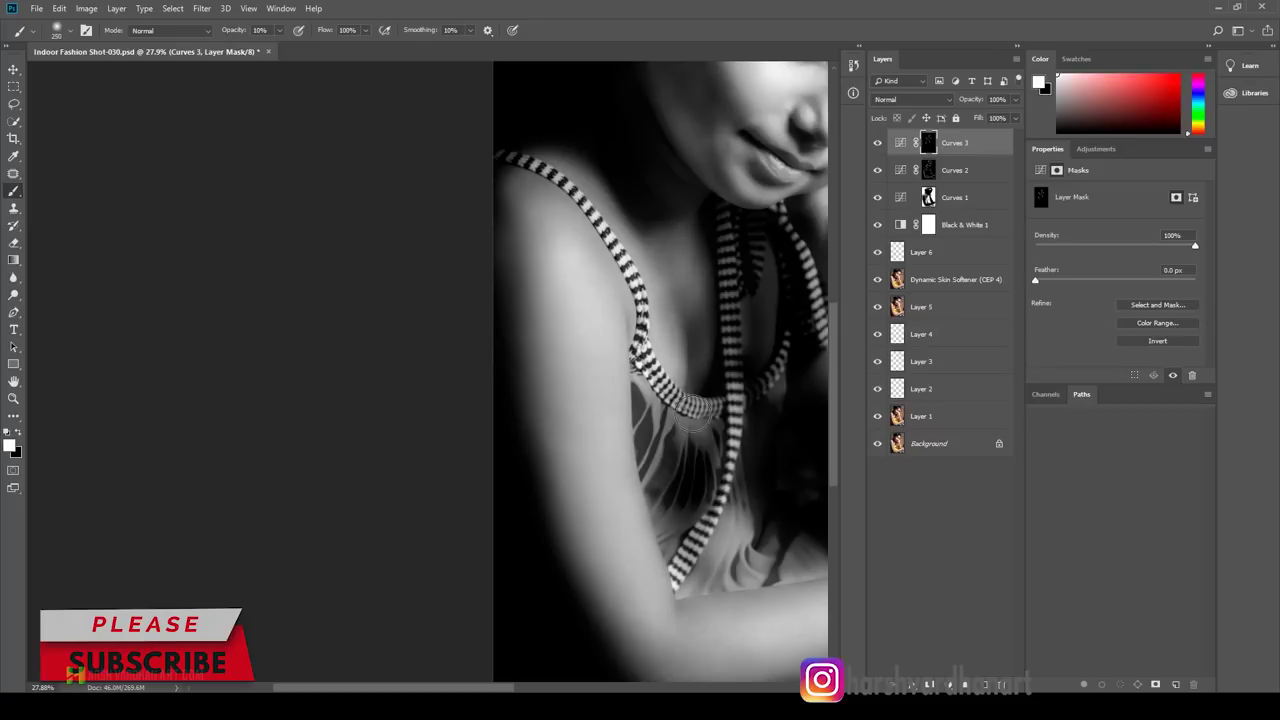
left_click_drag(678, 422, 635, 287)
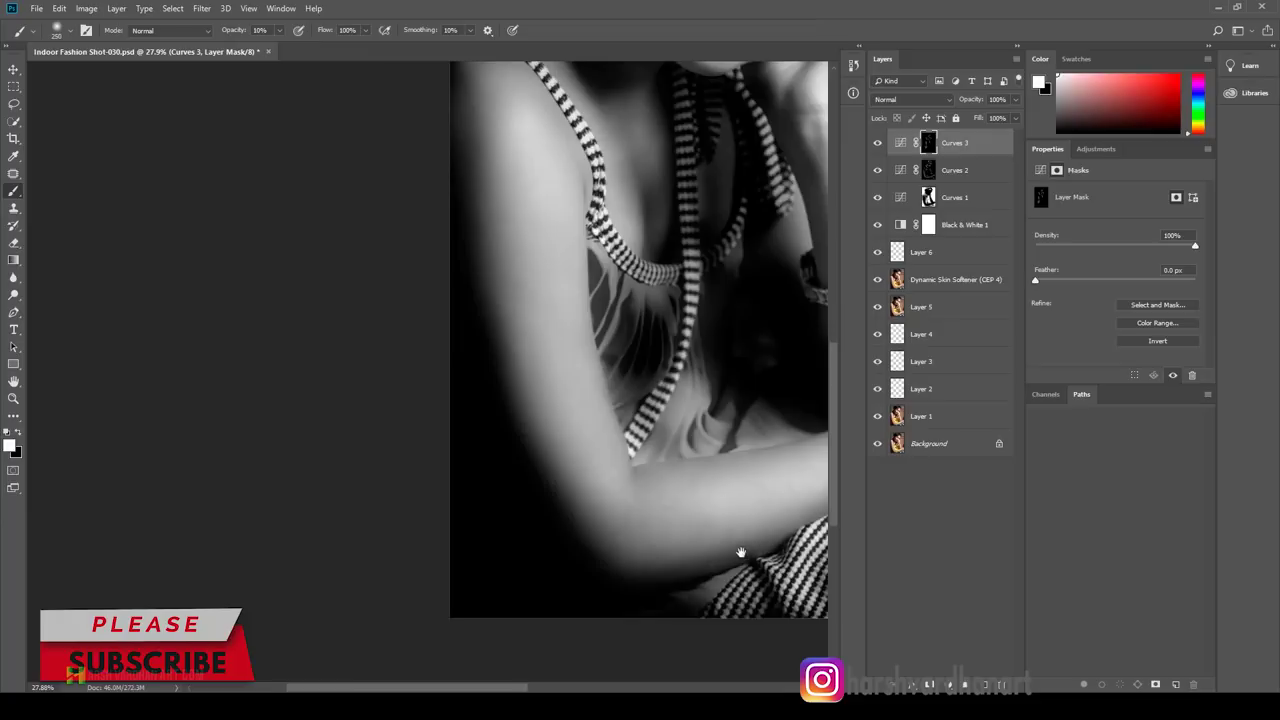
left_click_drag(743, 546, 436, 517)
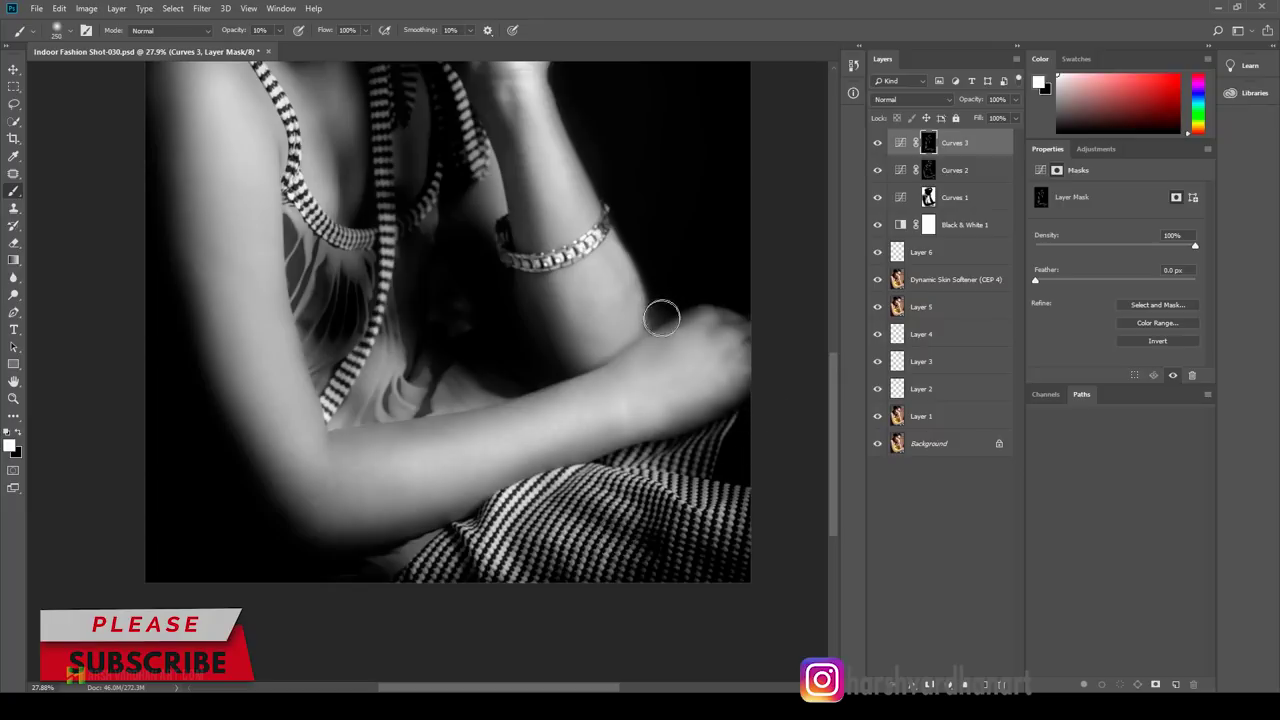
left_click_drag(725, 286, 686, 371)
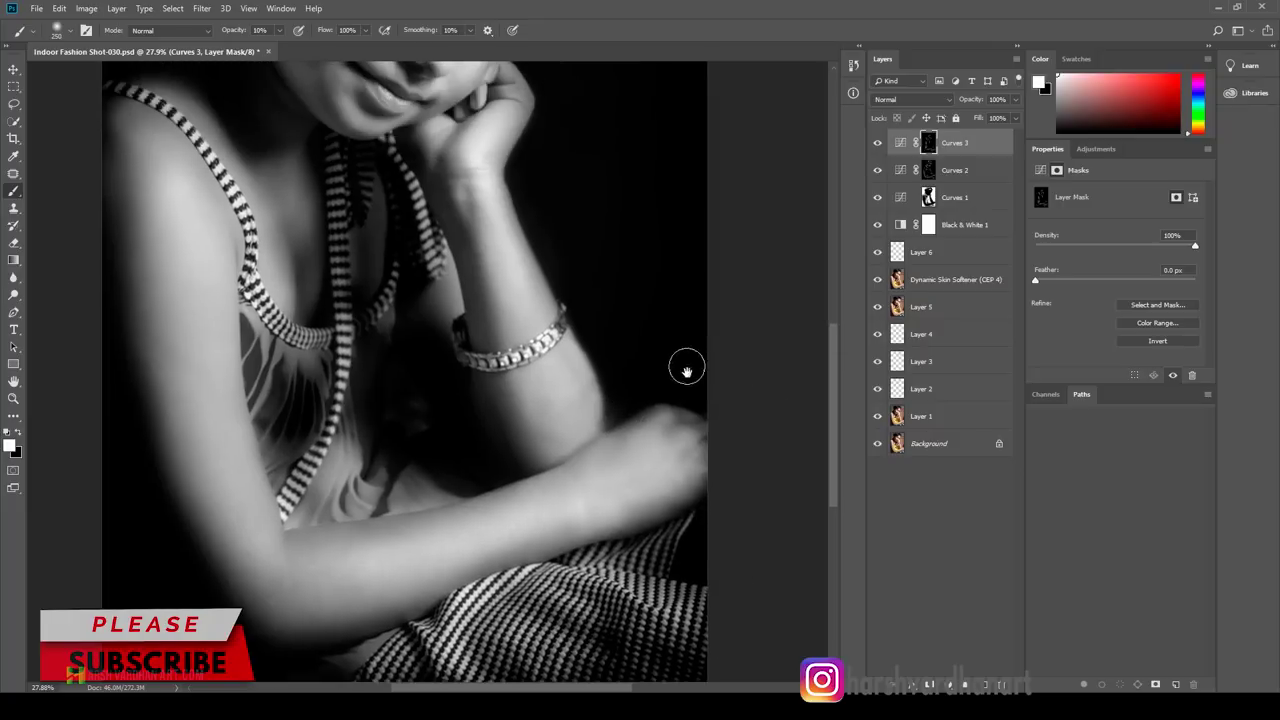
left_click_drag(664, 322, 663, 415)
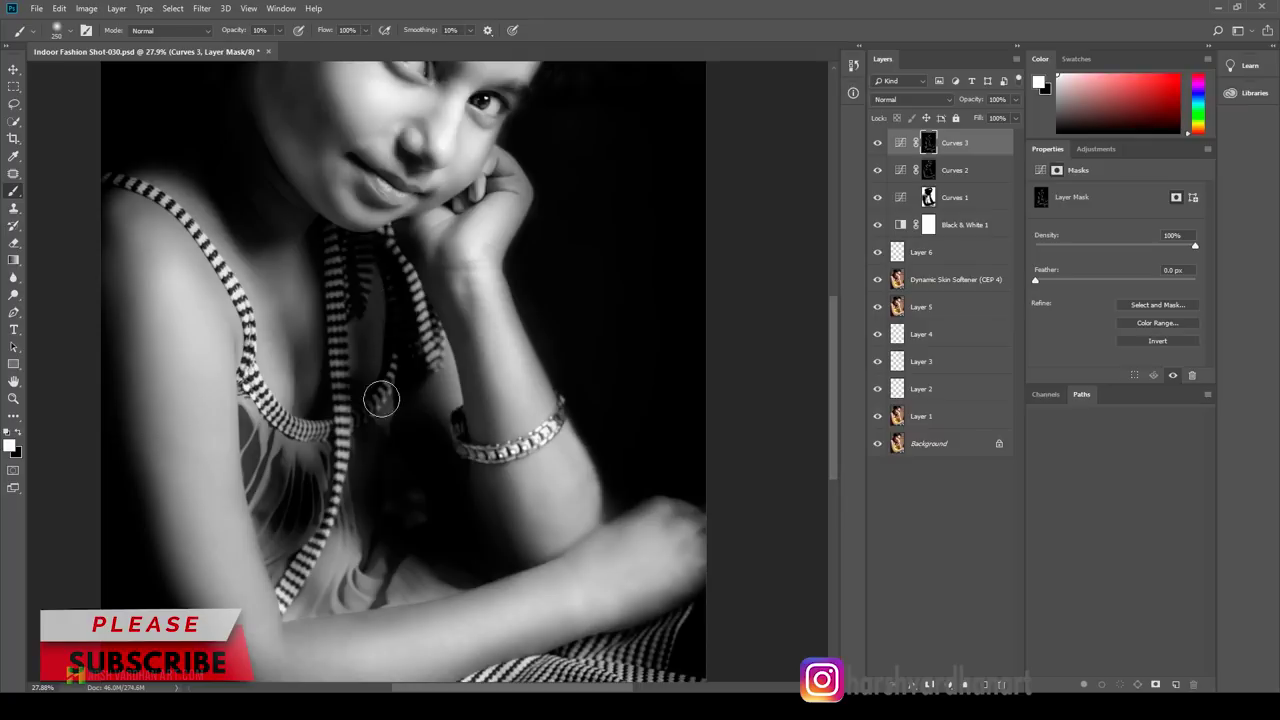
left_click_drag(426, 524, 430, 550)
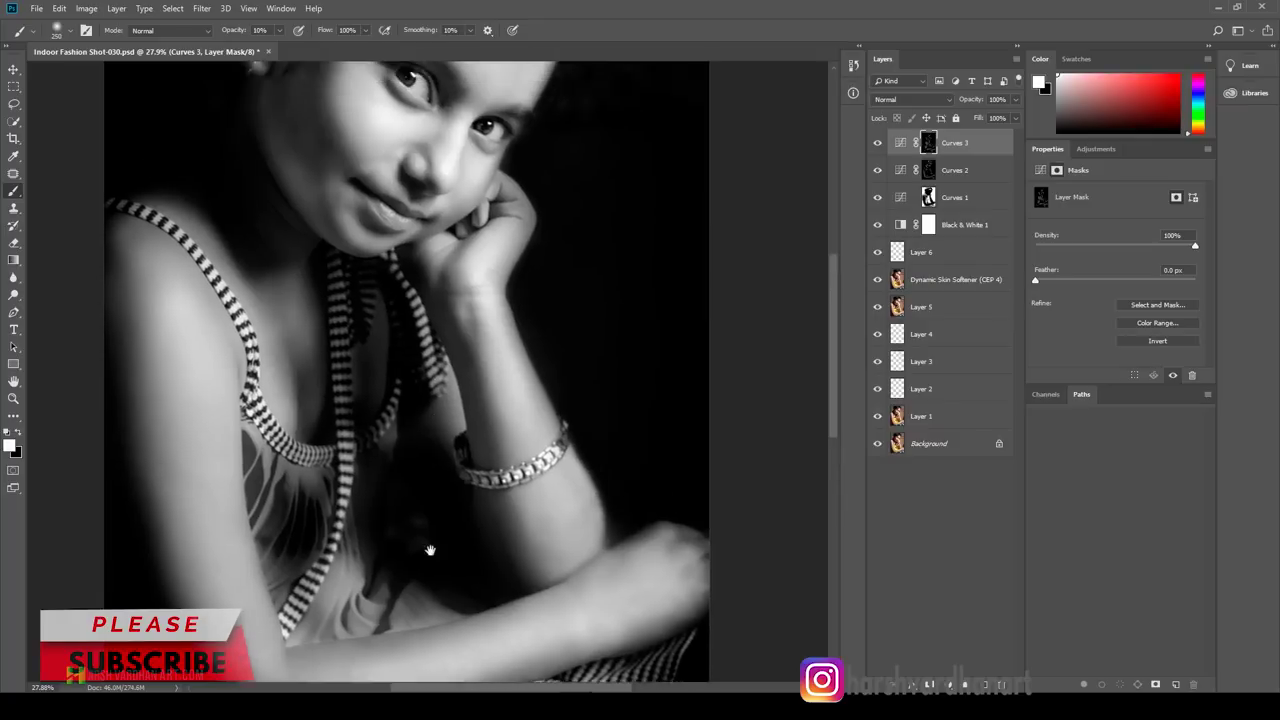
scroll(430, 550, "up", 3)
left_click_drag(551, 441, 563, 482)
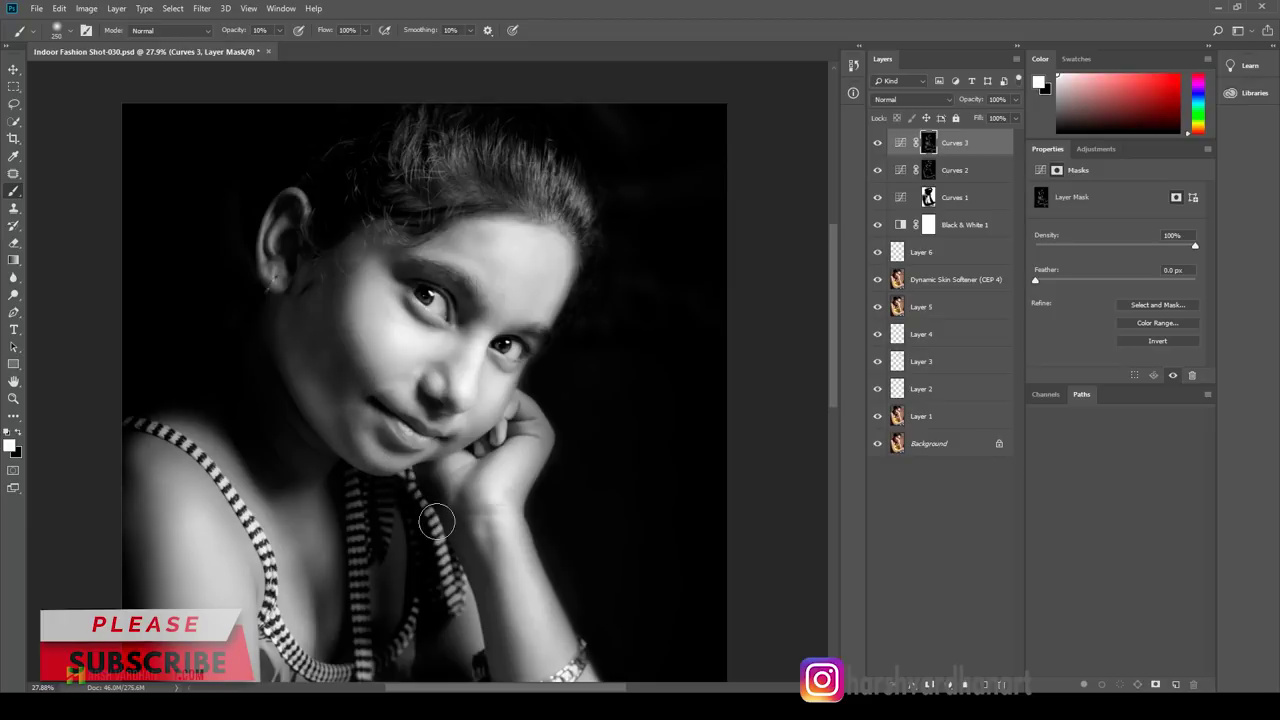
scroll(592, 523, "down", 3)
mouse_move(535, 347)
left_mouse_down()
mouse_move(563, 366)
mouse_move(514, 241)
left_mouse_up()
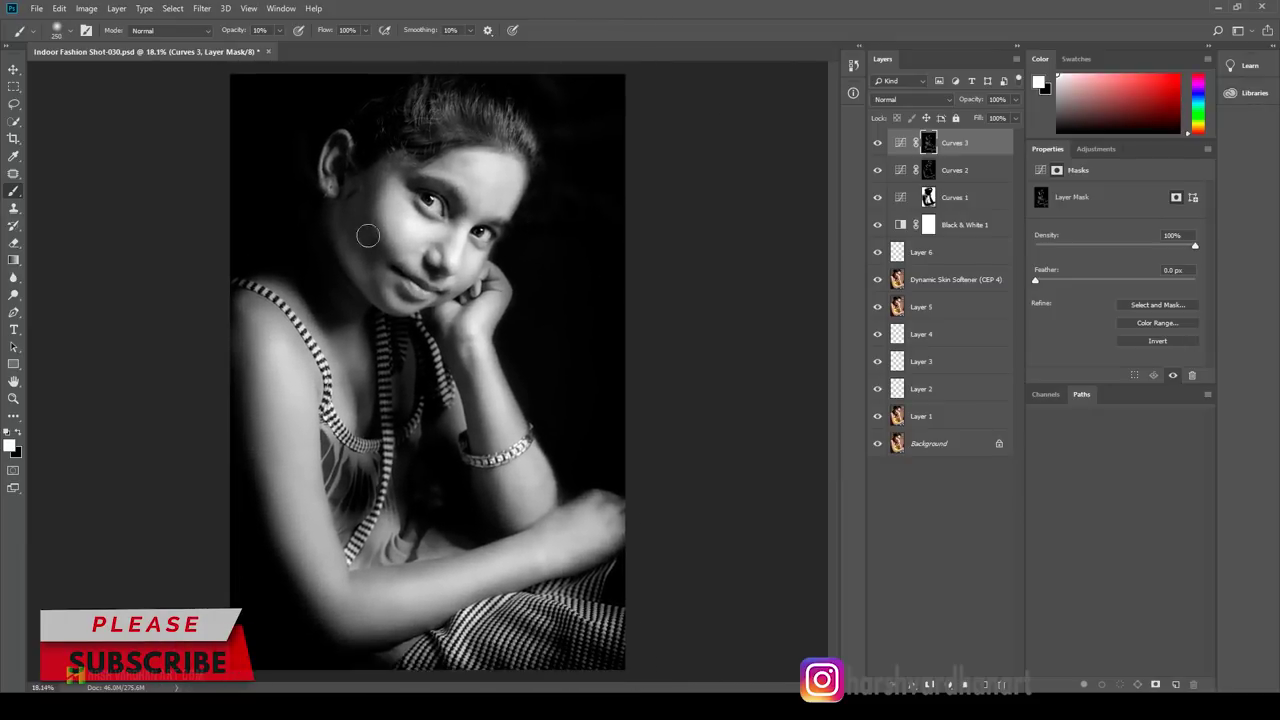
left_click(878, 143)
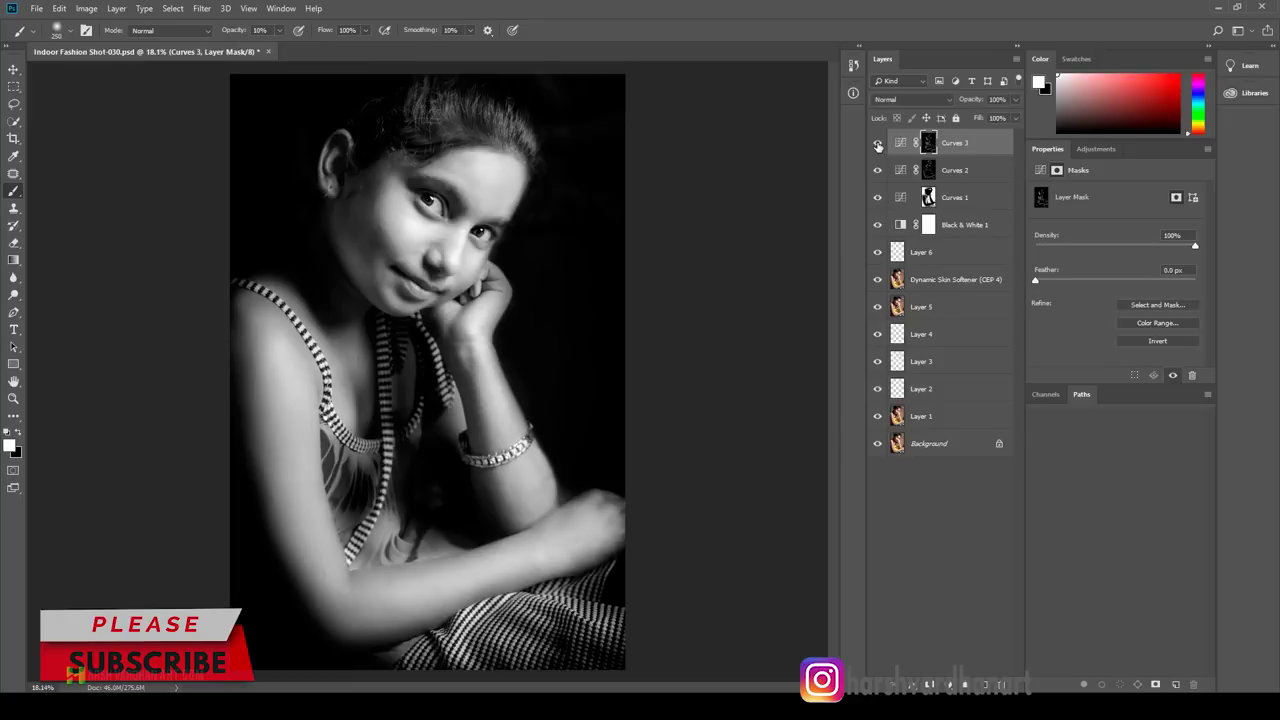
Step: Show Curves 3 again and group it with Curves 2 into Group 1
left_click(878, 143)
left_click(900, 171, "shift")
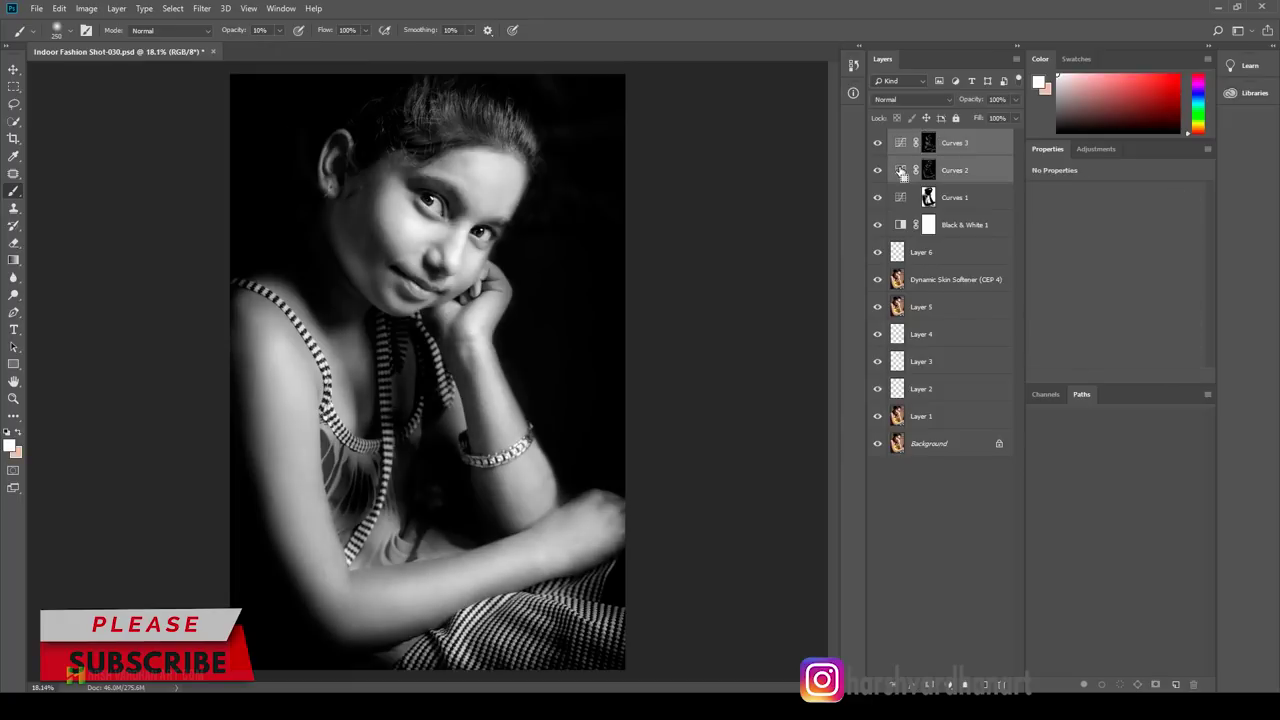
key("ctrl+g")
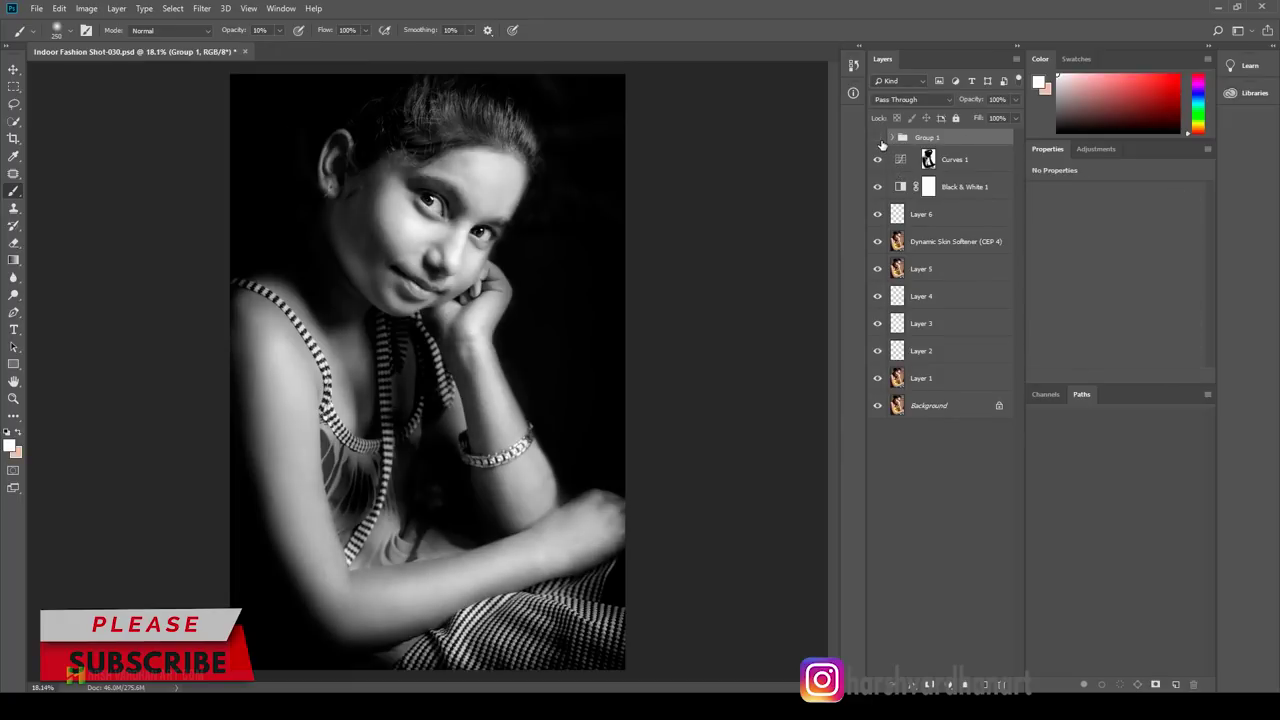
Step: Compare Group 1 on and off, set it to 76% opacity, and save the document
left_click(878, 143)
left_click(878, 143)
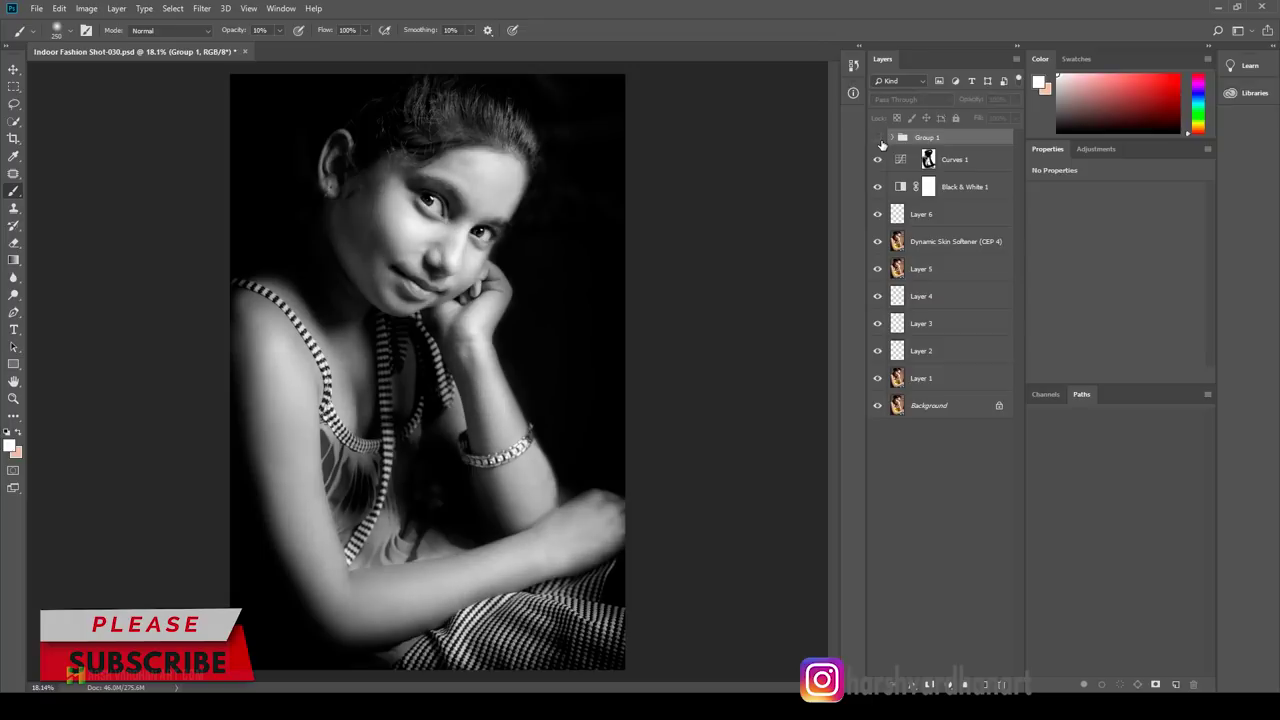
left_click(878, 139)
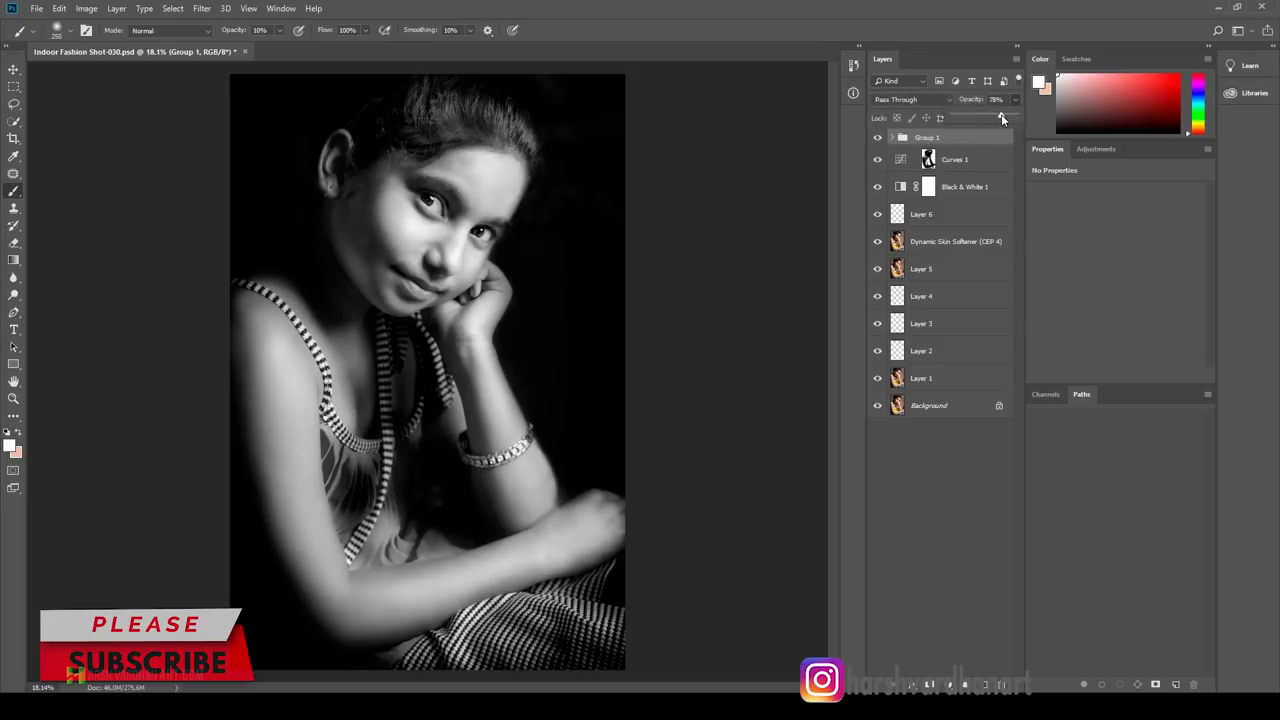
left_click(878, 139)
left_click(878, 139)
key("ctrl+s")
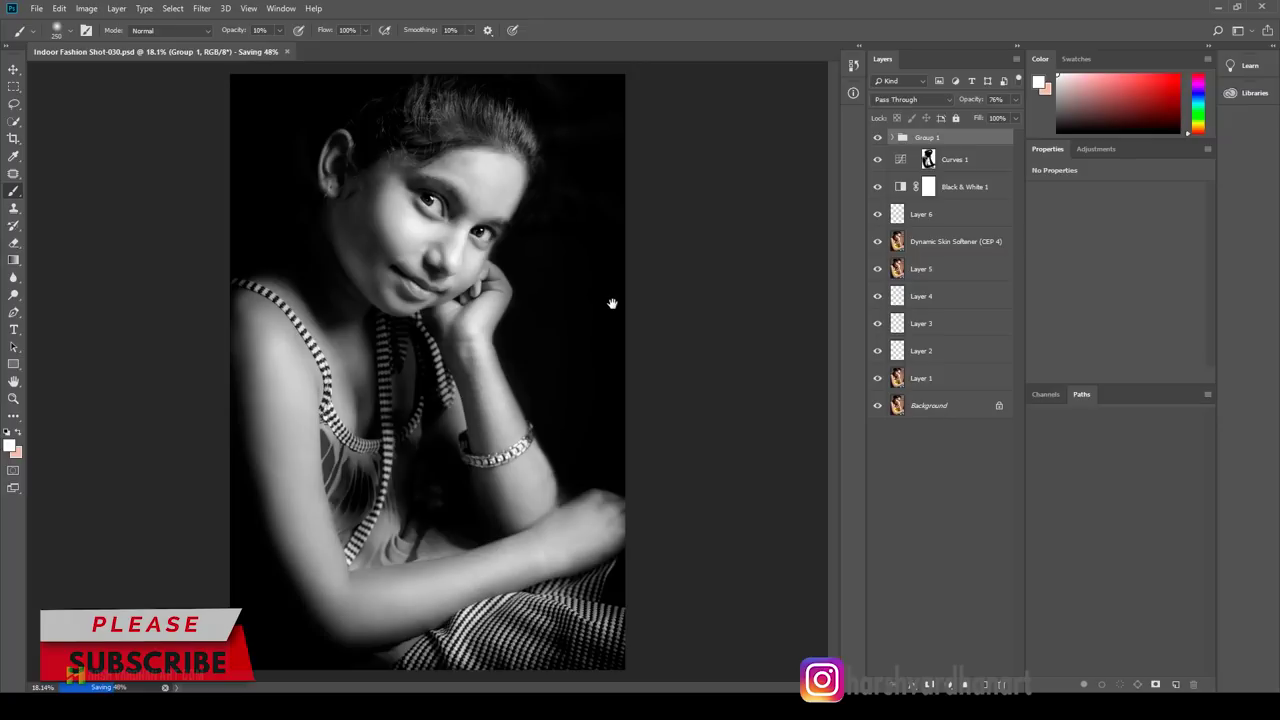
Step: Zoom in on the arm and target the Curves 1 mask with a black, size-90 brush
mouse_move(623, 292)
left_mouse_down()
mouse_move(606, 294)
mouse_move(641, 312)
mouse_move(657, 500)
mouse_move(575, 362)
left_mouse_up()
scroll(660, 507, "down", 3)
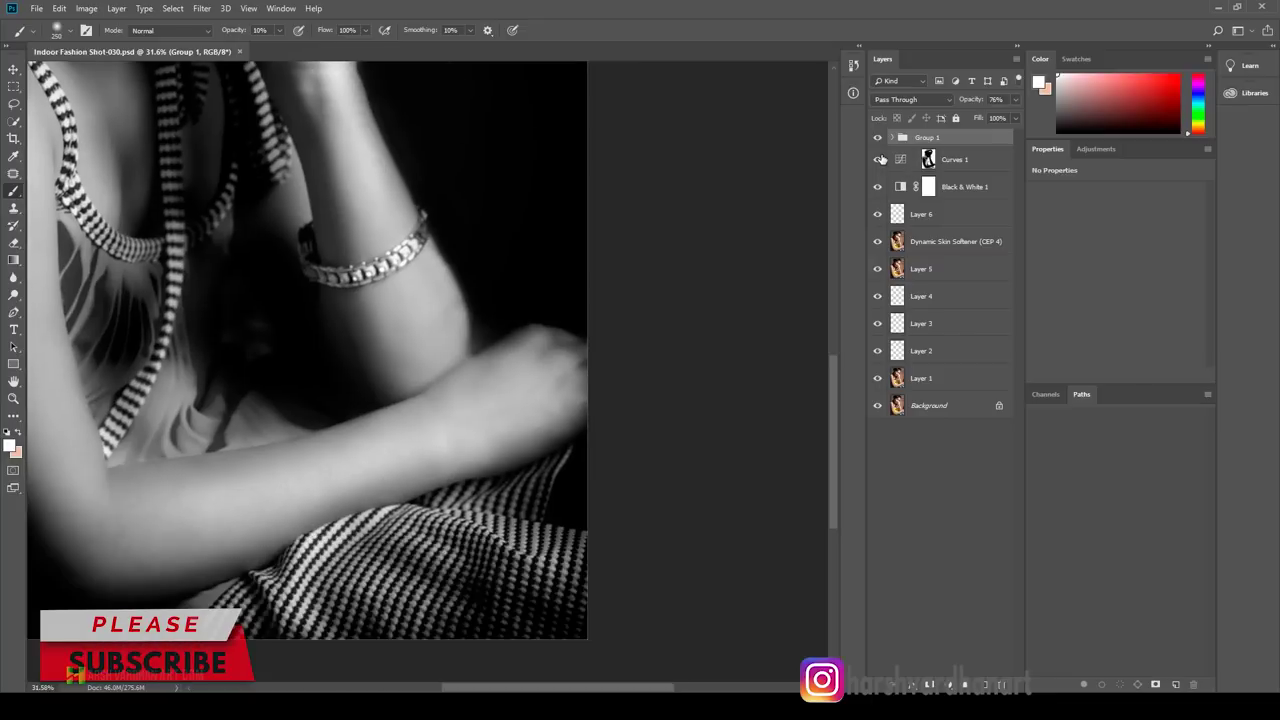
left_click(878, 159)
left_click(930, 160)
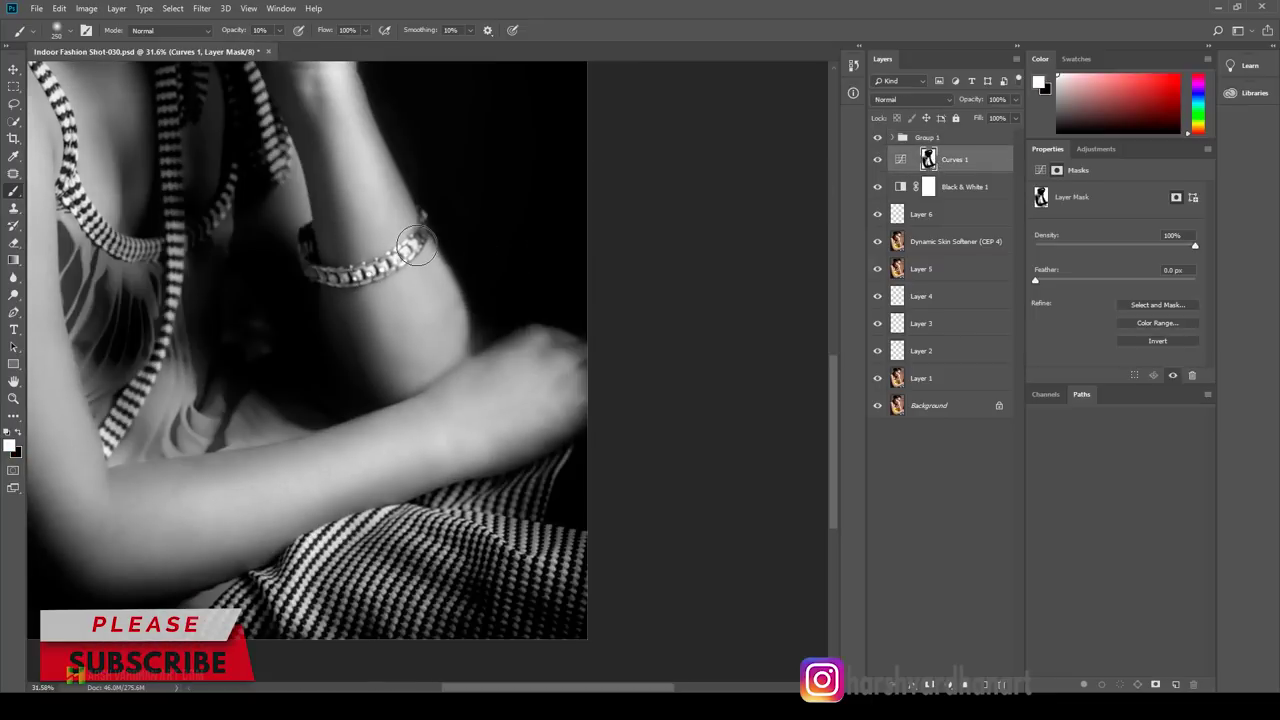
key("x")
key("bracketleft")
key("bracketleft")
key("bracketleft")
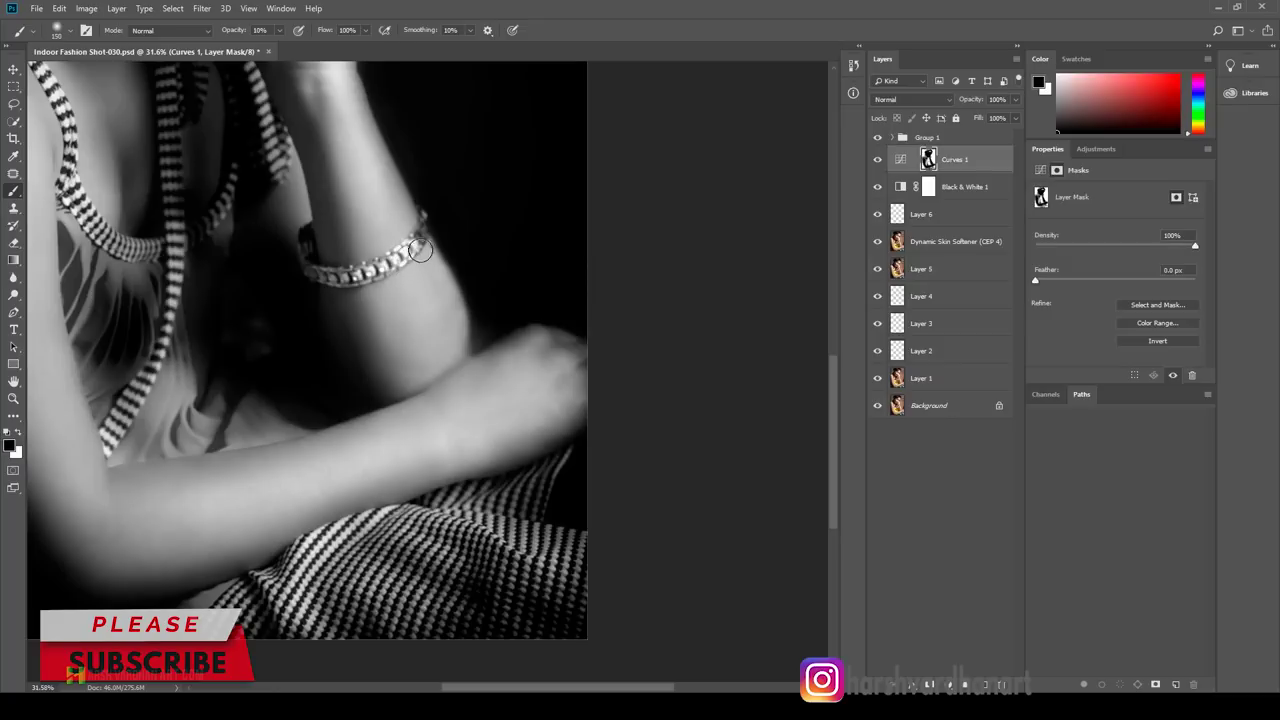
key("bracketleft")
key("bracketleft")
key("bracketleft")
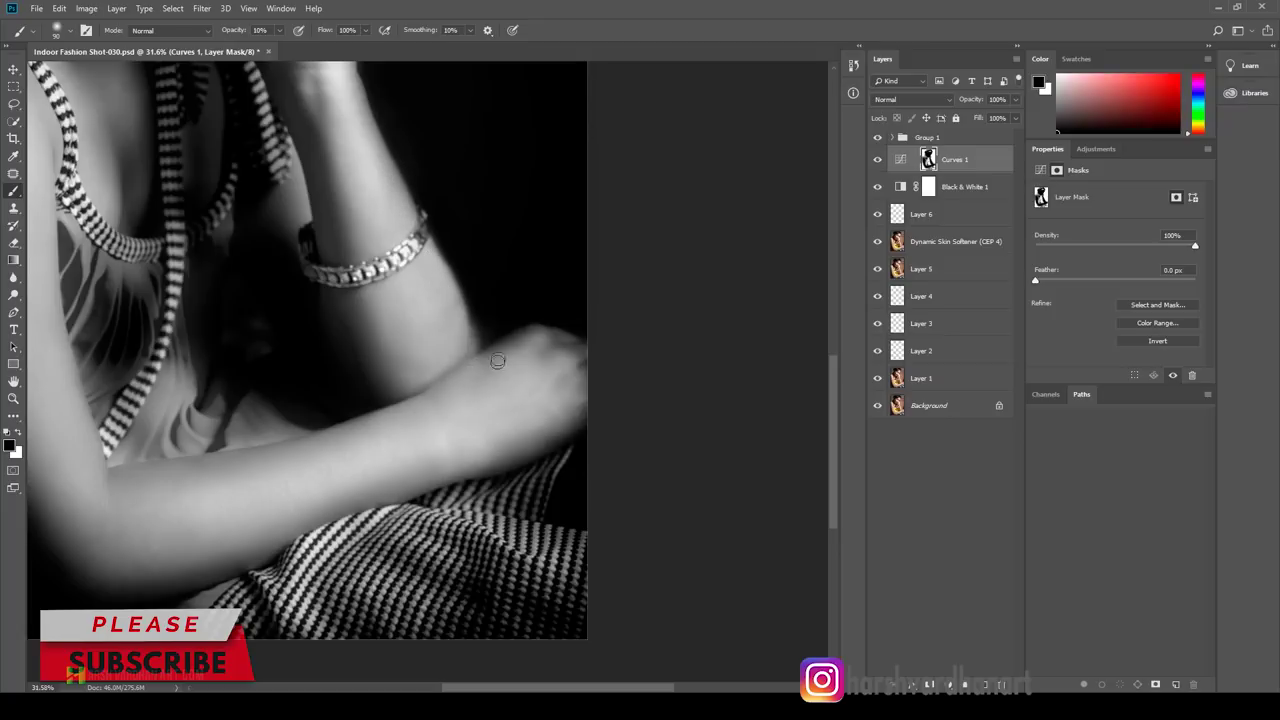
Step: Compare Group 1 on and off, then hide Black & White 1 to show the forearm in colour
scroll(611, 308, "down", 5)
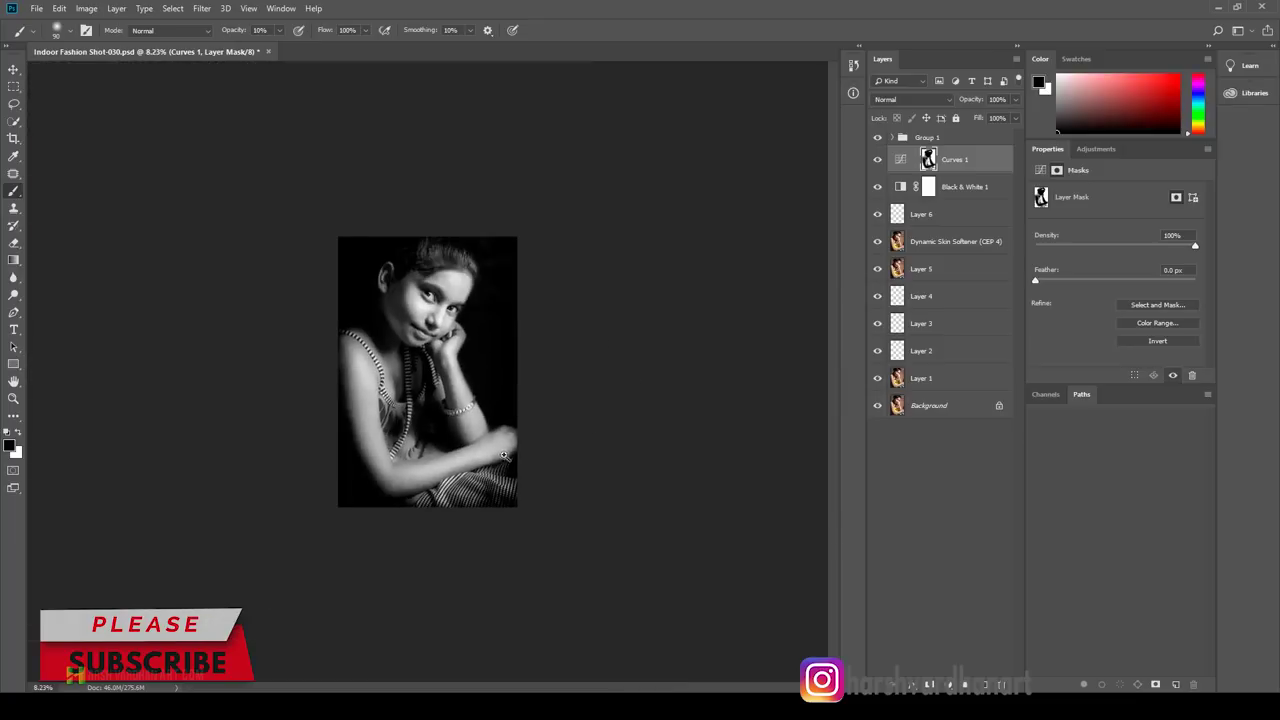
scroll(659, 447, "up", 6)
scroll(523, 374, "up", 3)
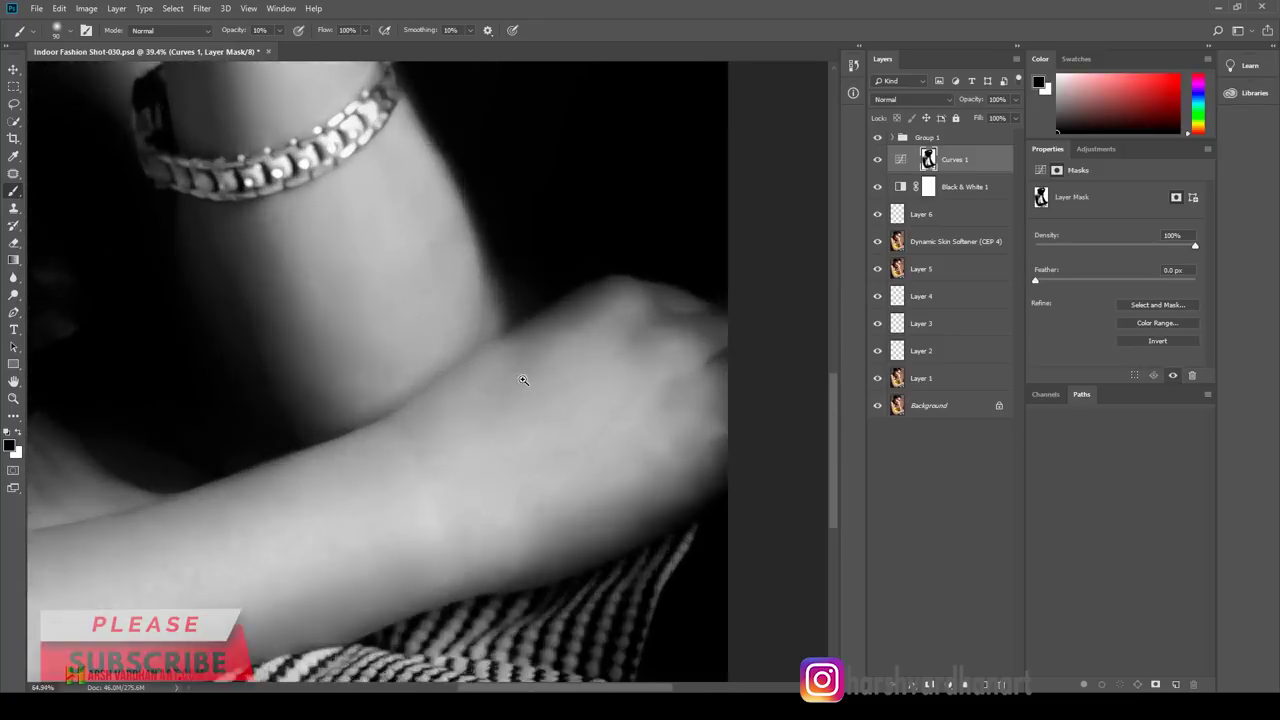
scroll(533, 392, "up", 3)
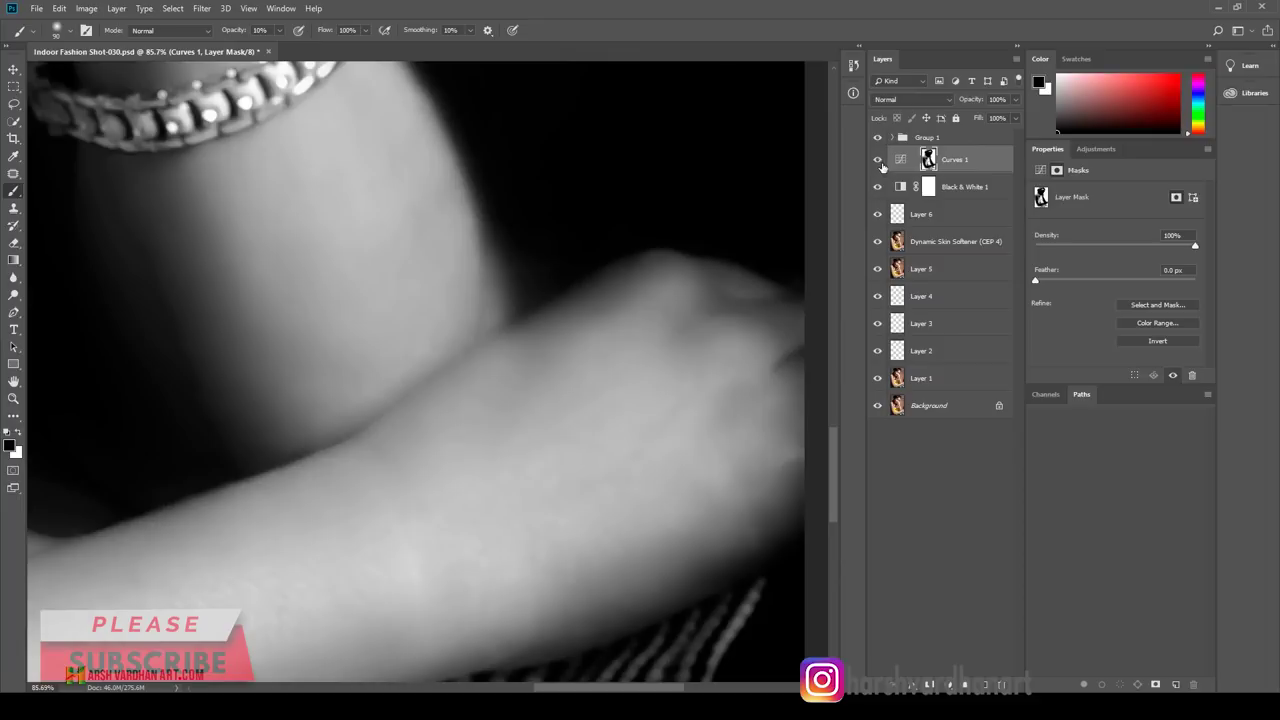
left_click(878, 140)
left_click(878, 140)
left_click(878, 189)
left_click(878, 189)
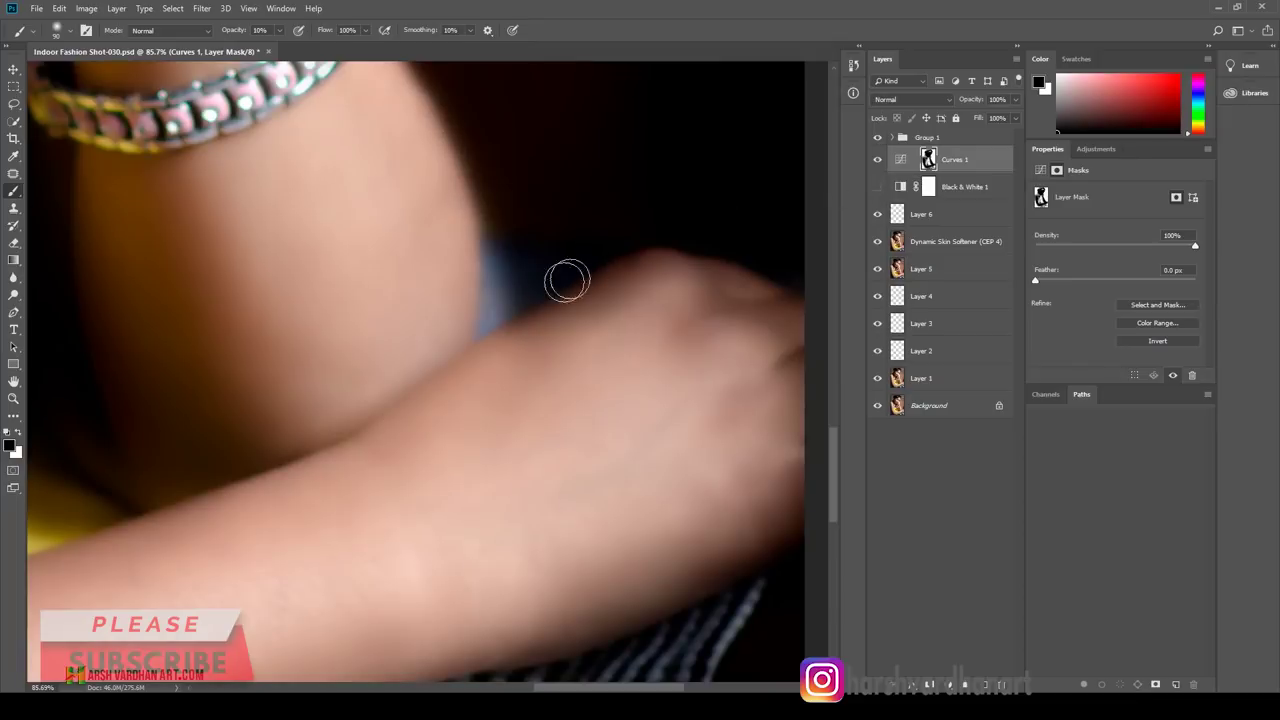
Step: With Black & White 1 hidden, start painting the Curves 1 mask on the arm-edge gap
left_click(878, 189)
left_click(879, 189)
key("x")
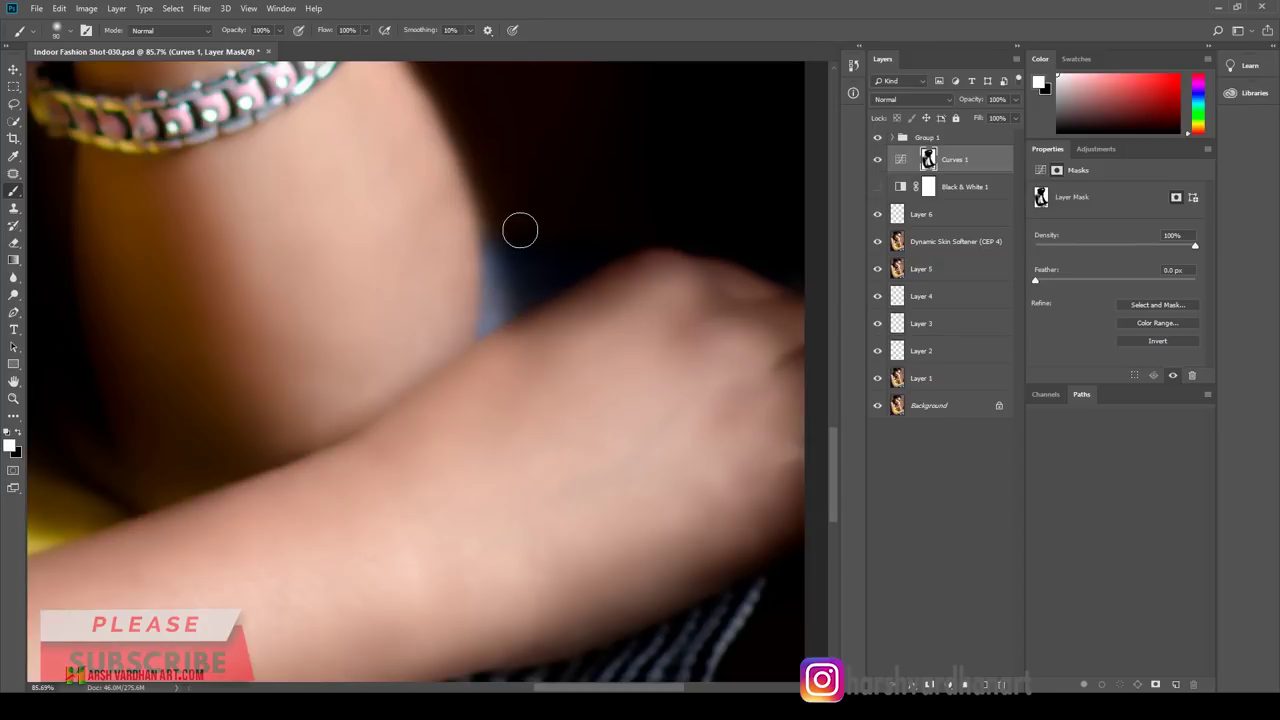
key("bracketleft")
key("bracketleft")
key("bracketleft")
left_click(489, 232)
mouse_move(490, 287)
left_mouse_down()
mouse_move(494, 246)
mouse_move(486, 324)
left_mouse_up()
Step: Paint the Curves 1 mask along the full arm edge with a size-50 brush
key("bracketright")
key("bracketright")
key("bracketright")
key("bracketleft")
key("bracketleft")
left_click(484, 328)
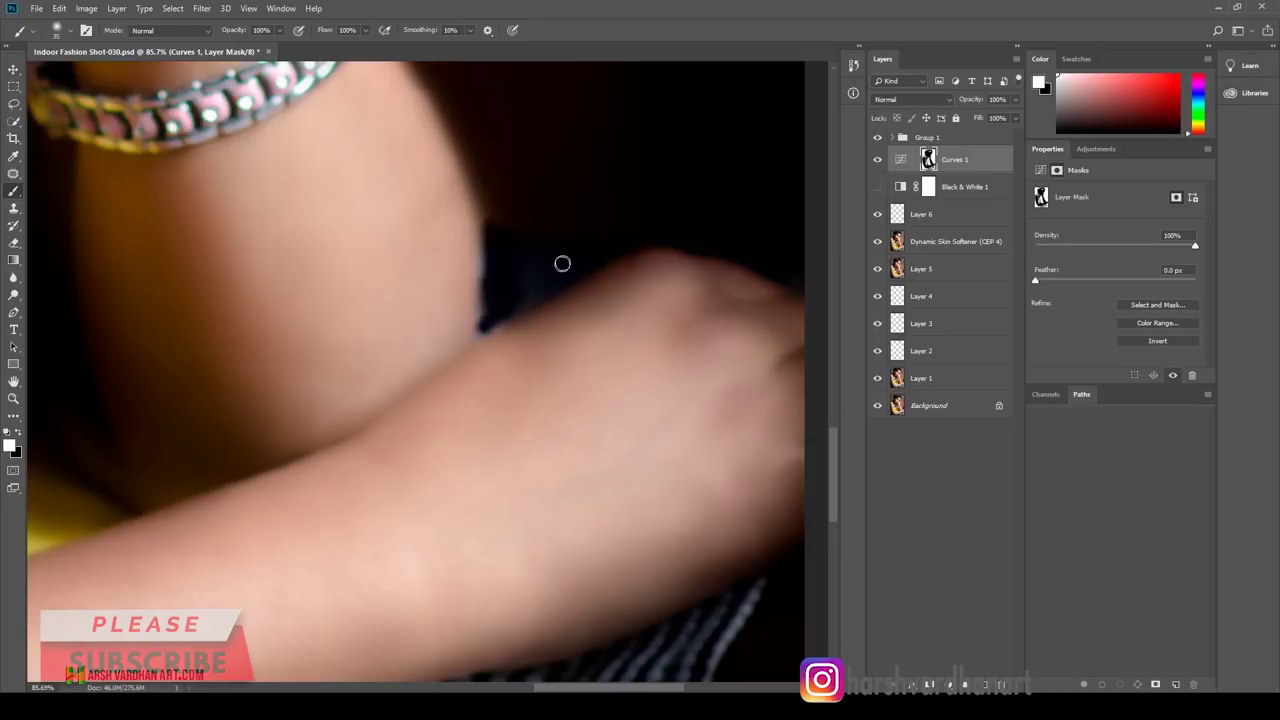
left_click(486, 328)
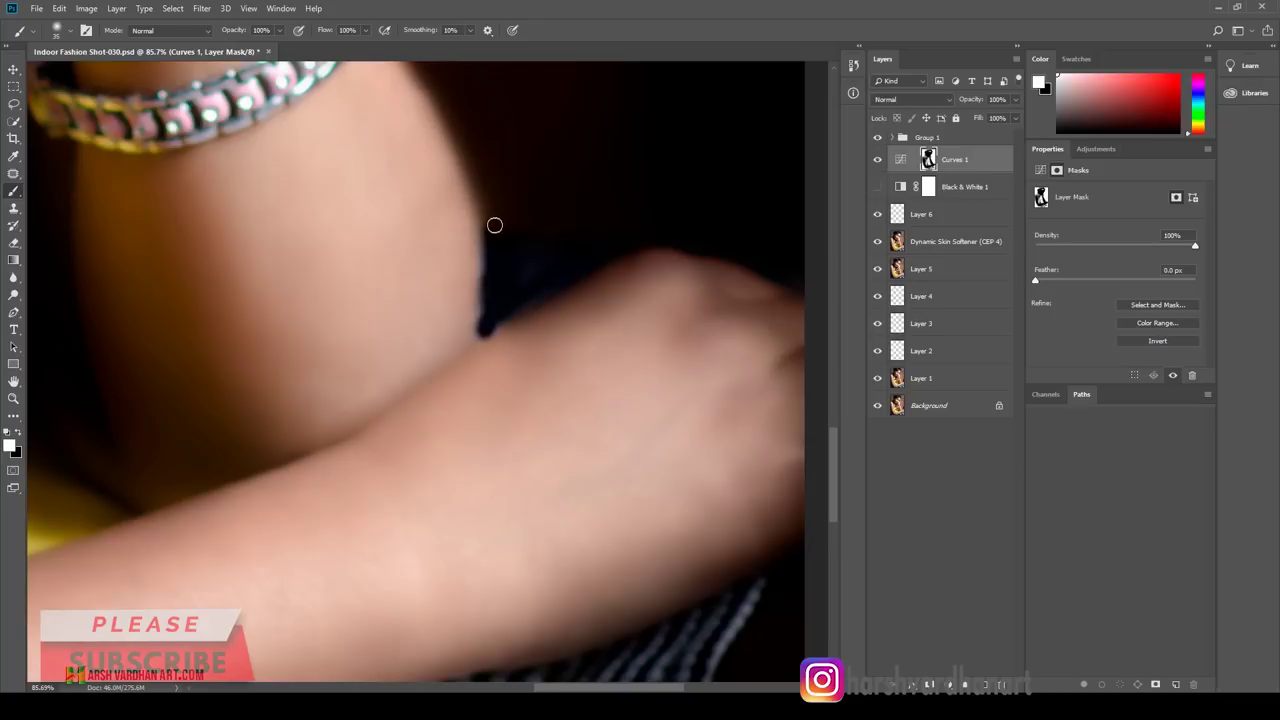
left_click_drag(494, 225, 483, 326)
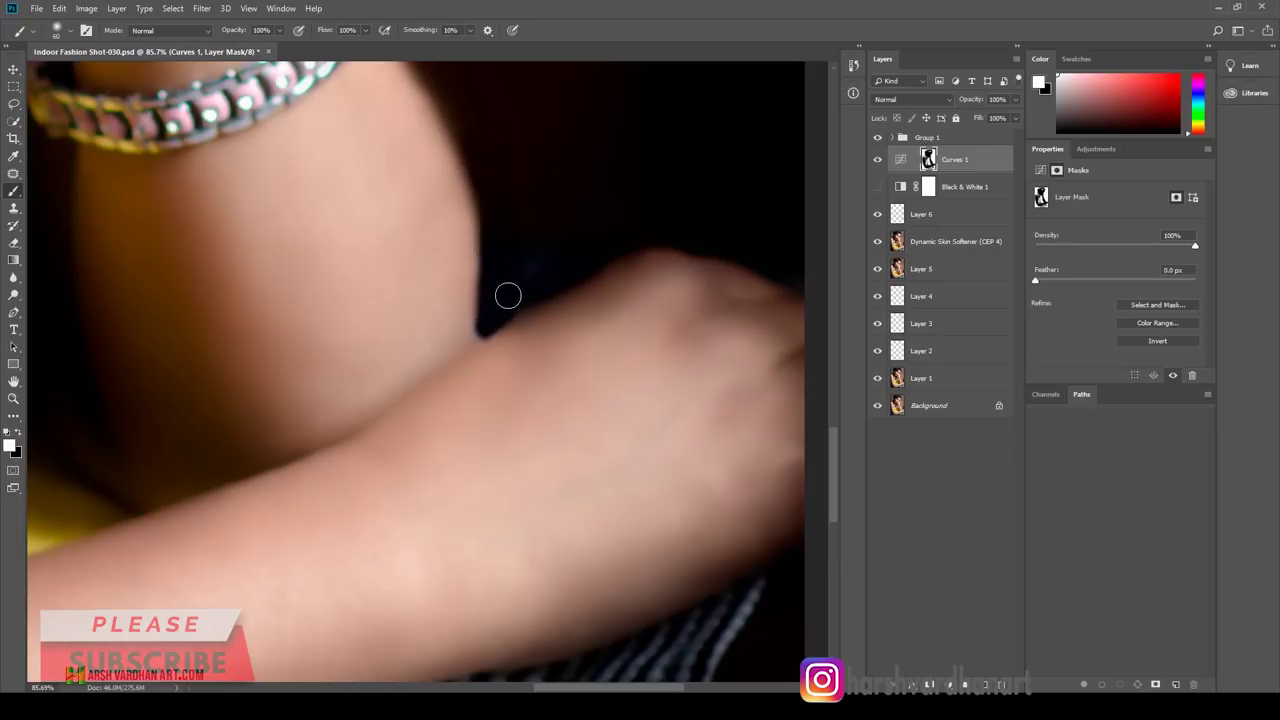
key("bracketleft")
key("bracketleft")
key("bracketleft")
key("bracketleft")
key("bracketright")
key("bracketright")
key("bracketright")
Step: Restore greyscale and paint black on the Curves 1 mask along the dark corner and upper arm edge
left_click(877, 188)
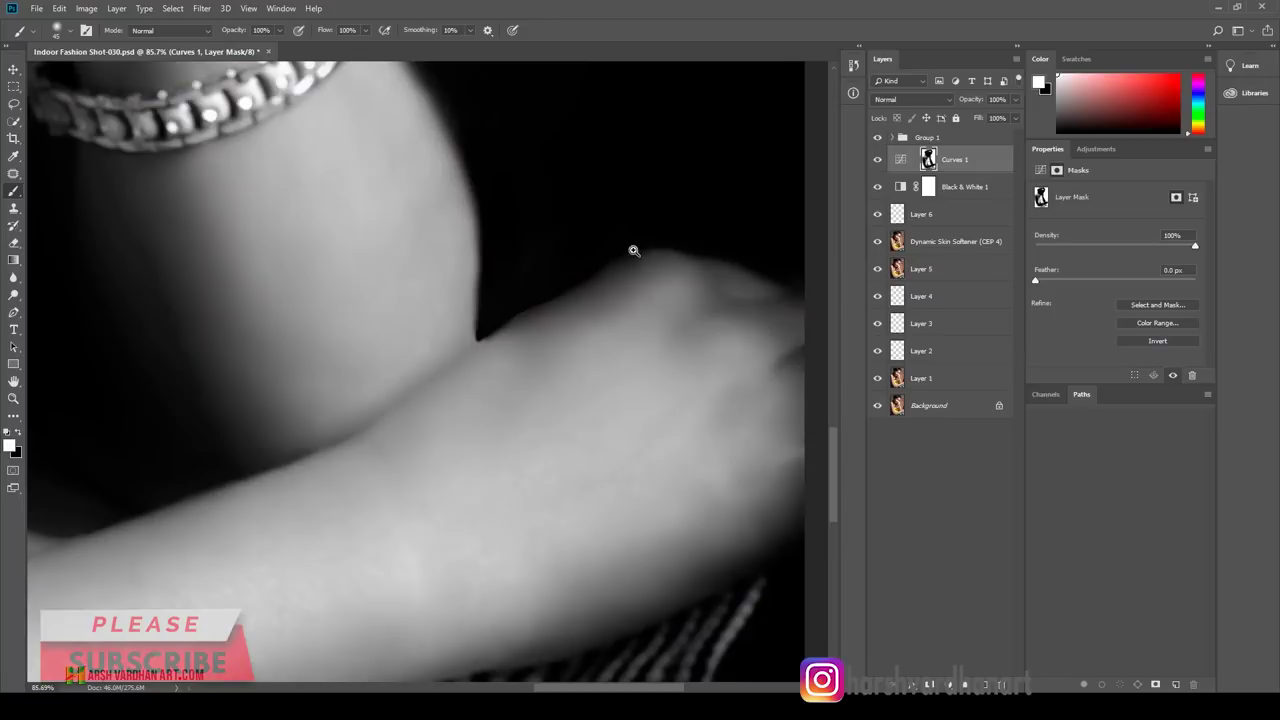
scroll(631, 251, "down", 3)
scroll(645, 300, "up", 3)
scroll(637, 266, "up", 2)
left_click_drag(637, 266, 560, 466)
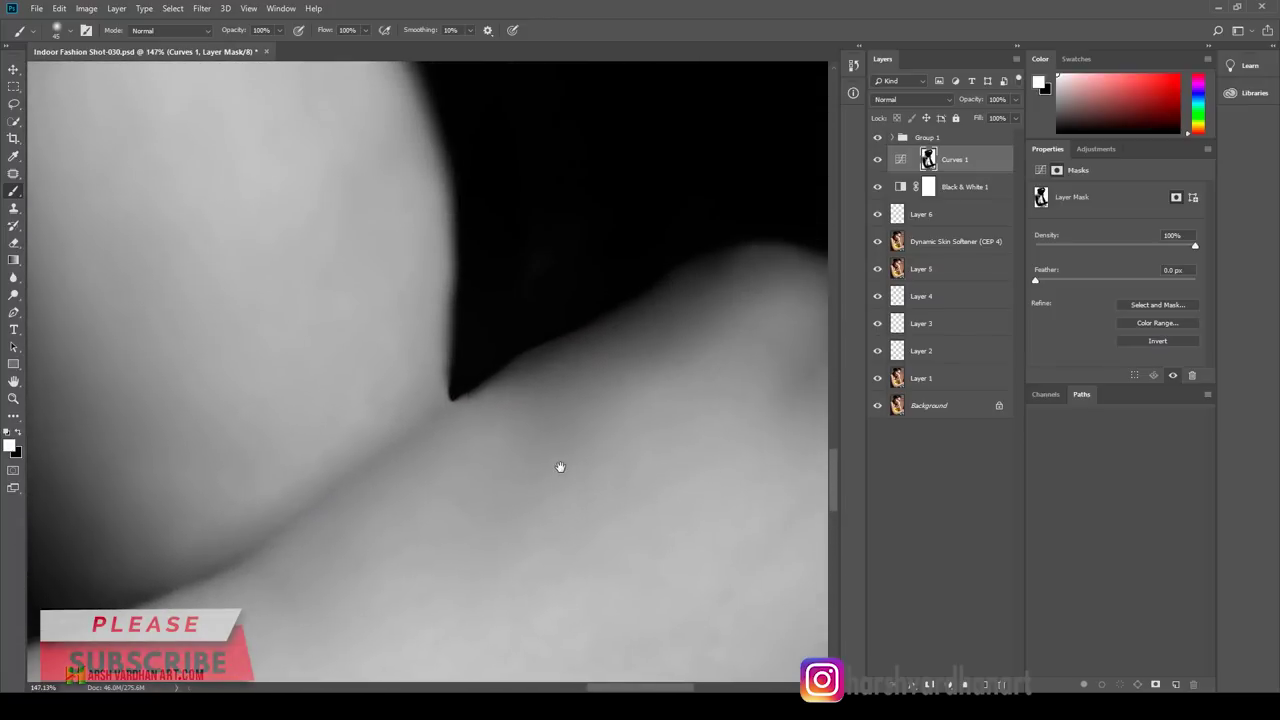
key("x")
left_click_drag(428, 390, 451, 417)
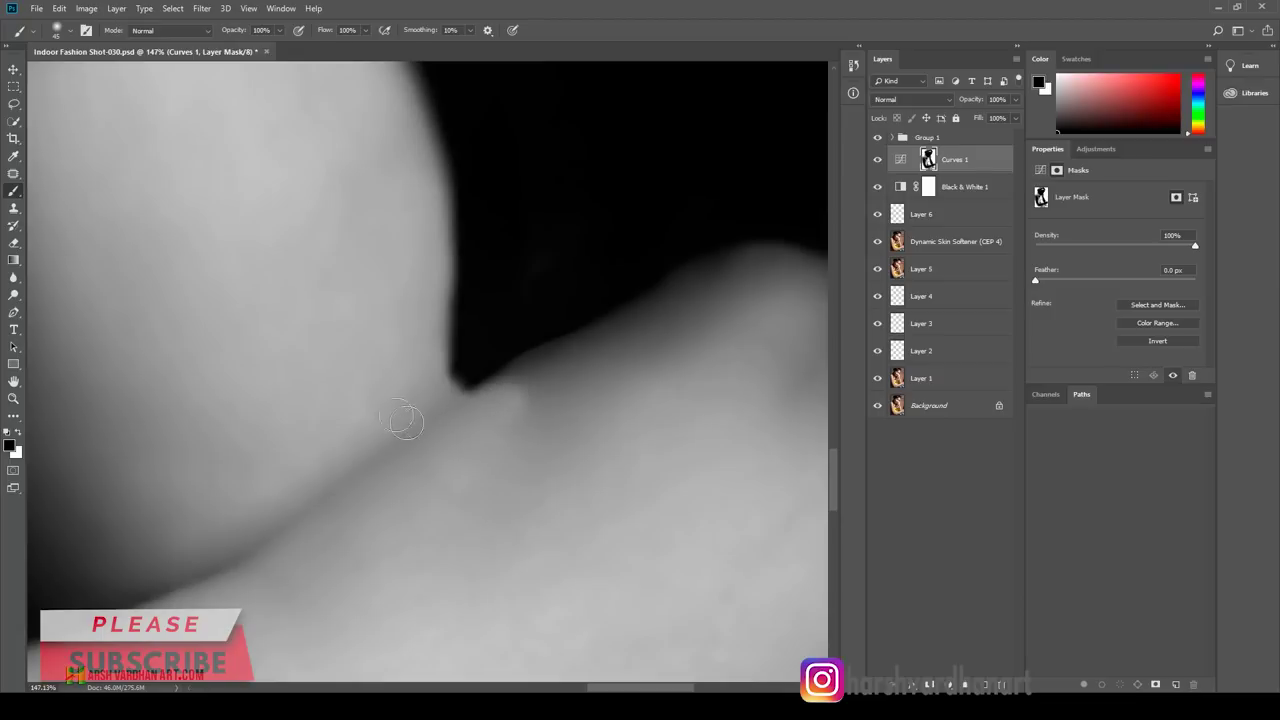
left_click_drag(428, 293, 408, 542)
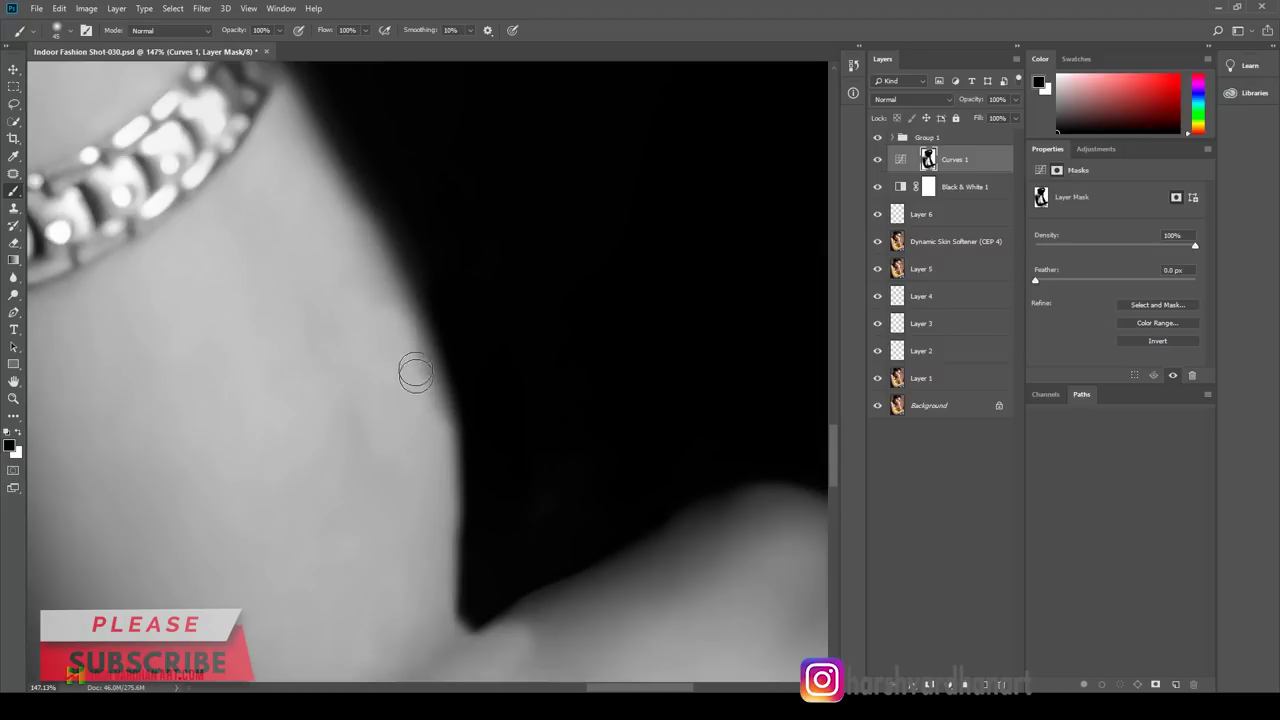
left_click_drag(351, 274, 306, 163)
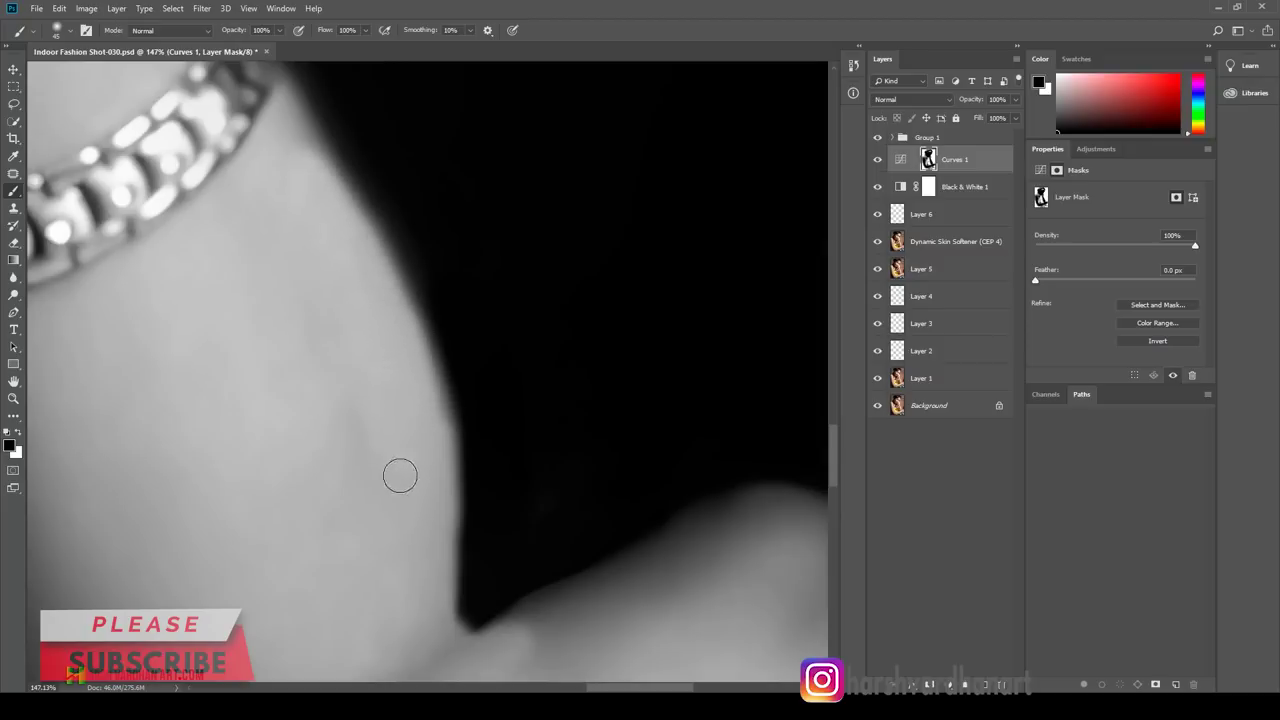
Step: Undo a stray wrist stroke and return to a larger black brush at 20% opacity
left_click_drag(305, 385, 354, 634)
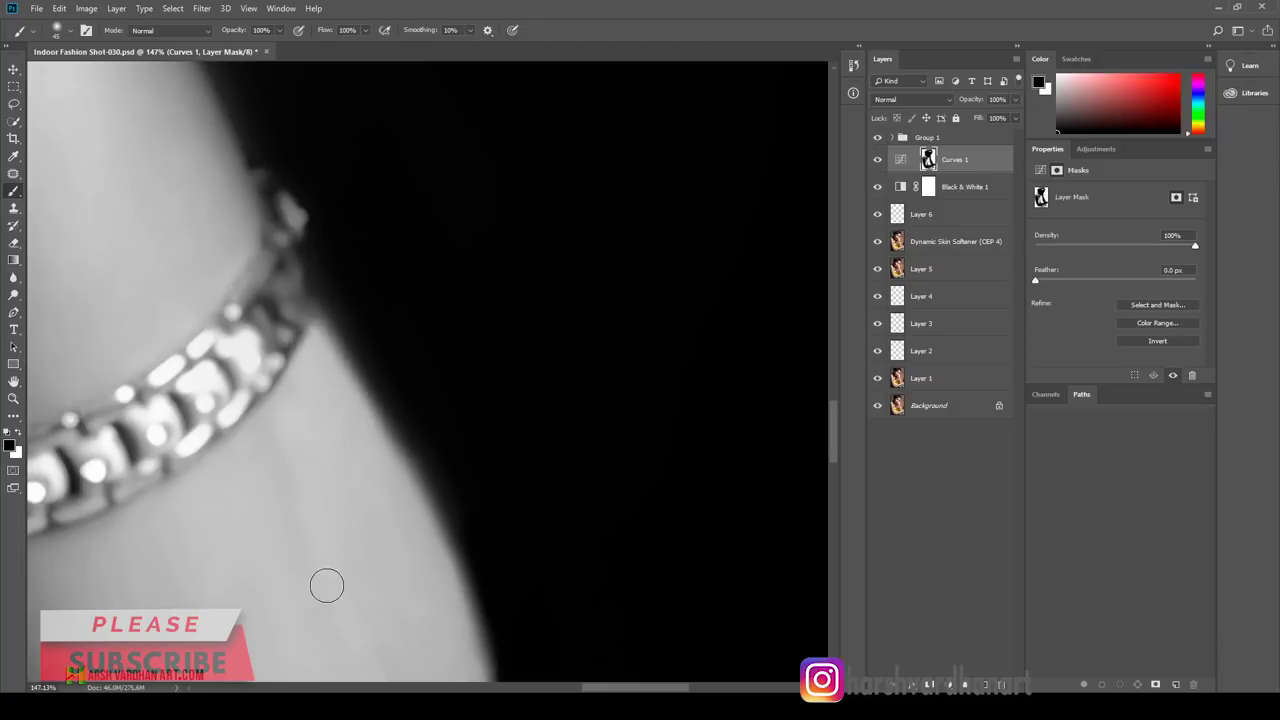
left_click_drag(348, 550, 343, 461)
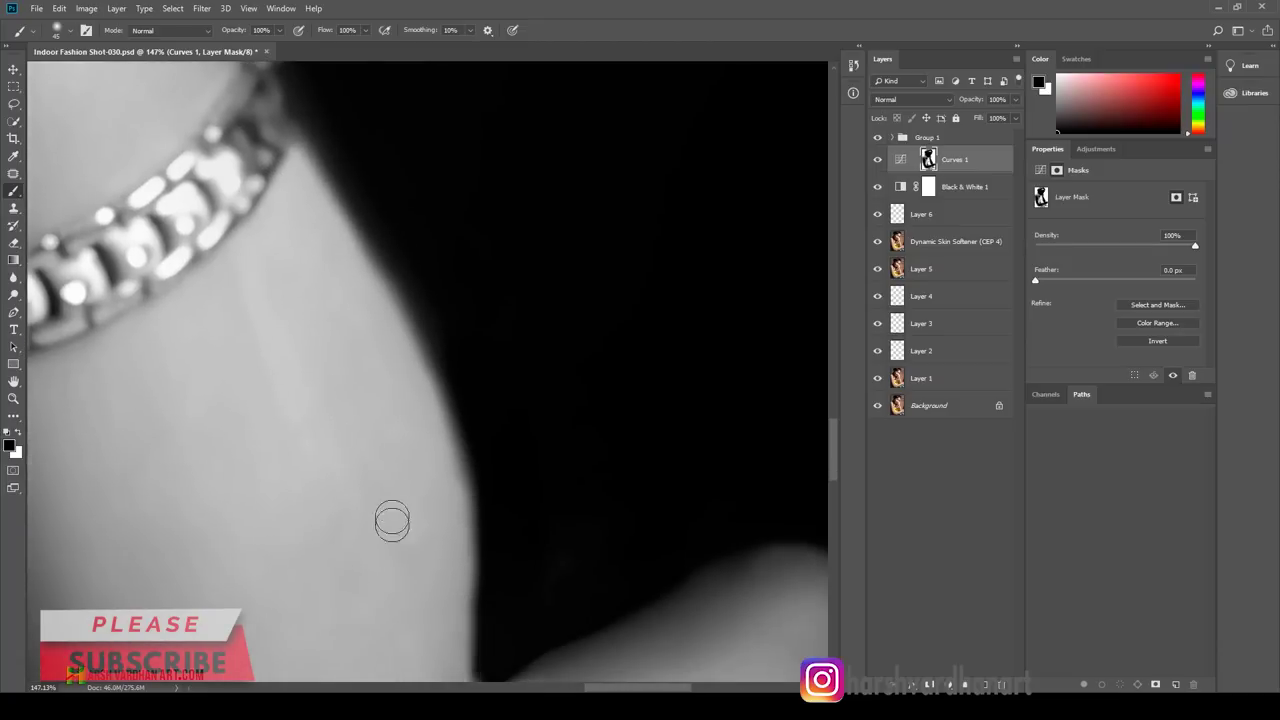
scroll(561, 589, "down", 4)
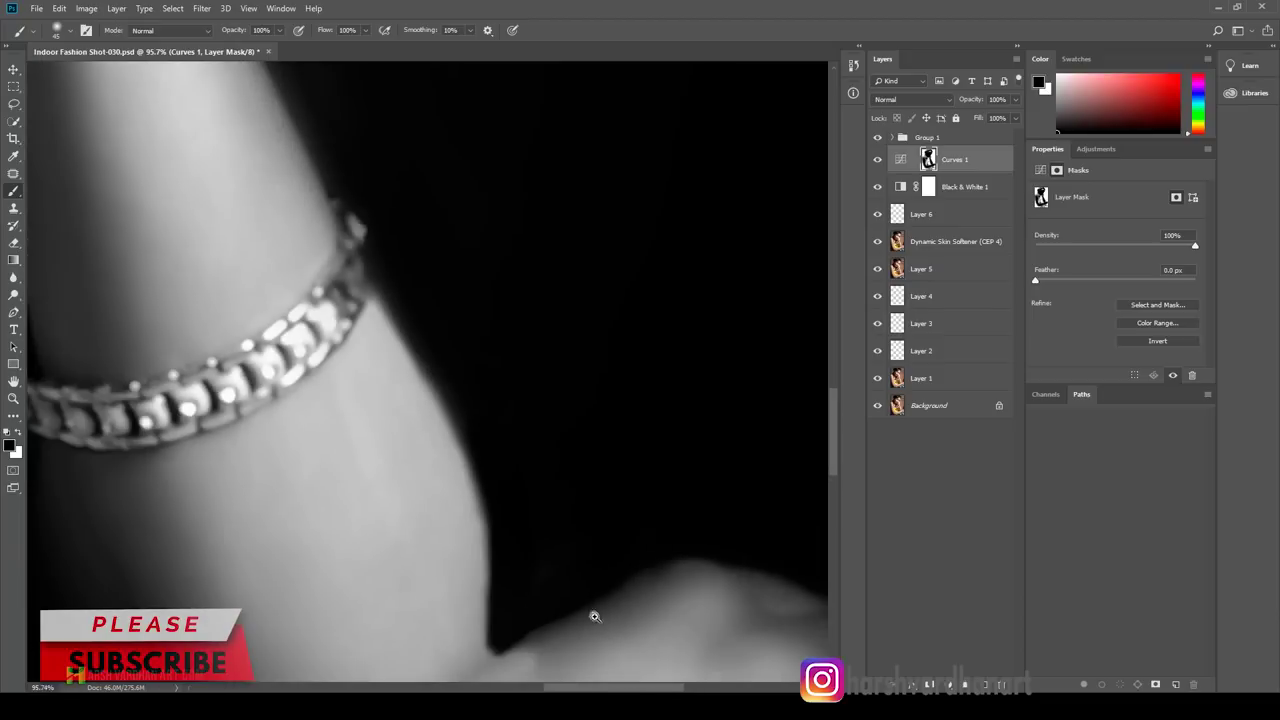
scroll(590, 610, "down", 6)
scroll(607, 520, "up", 2)
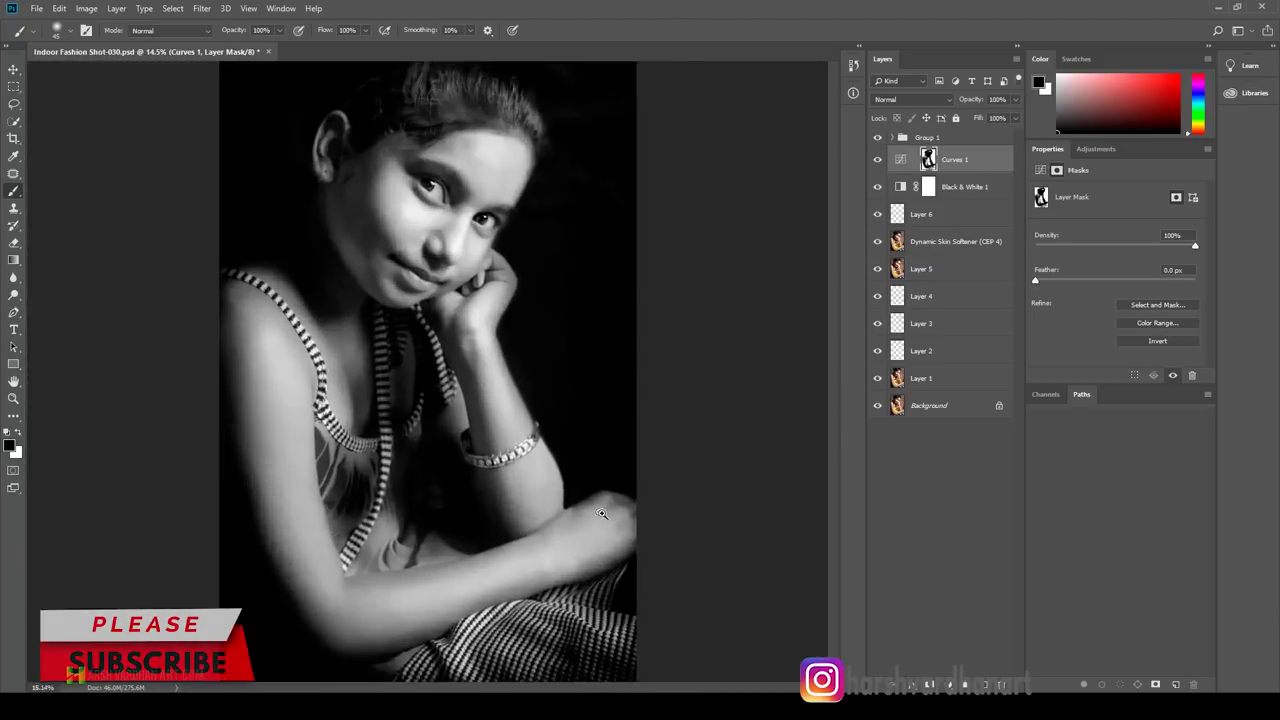
scroll(640, 528, "up", 2)
scroll(715, 480, "up", 2)
left_click_drag(727, 491, 527, 510)
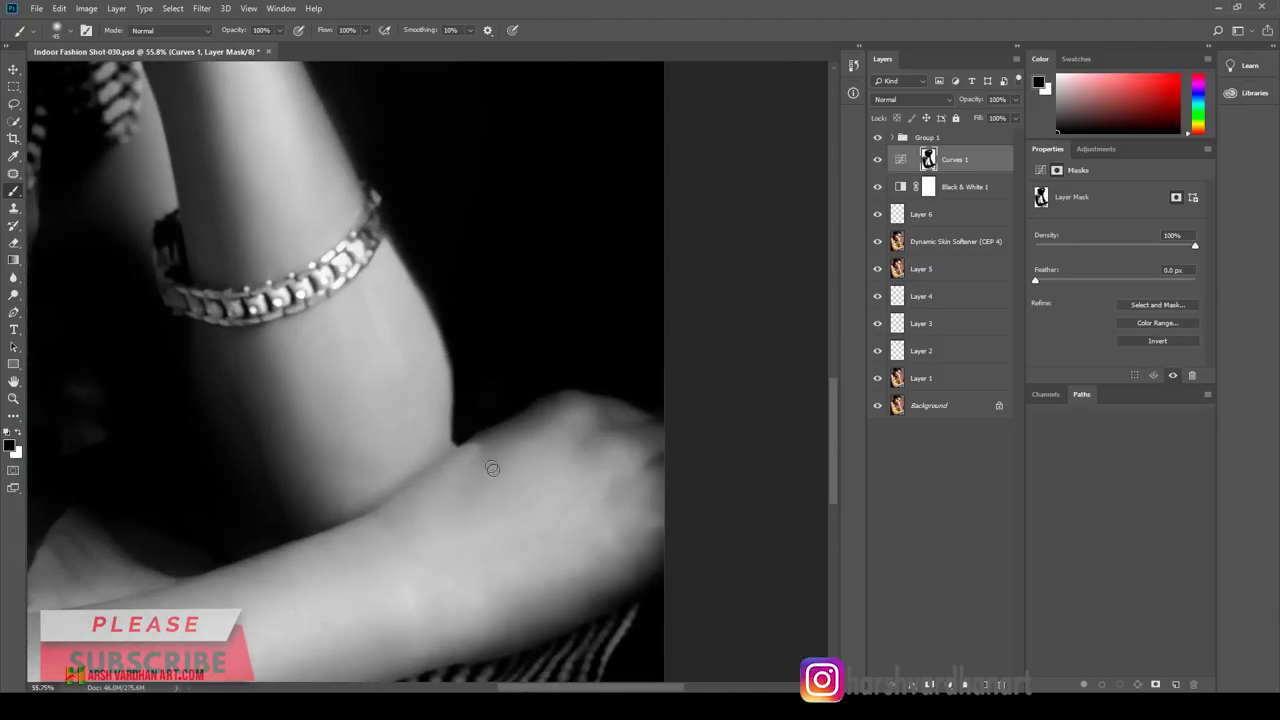
key("x")
left_click_drag(493, 436, 418, 476)
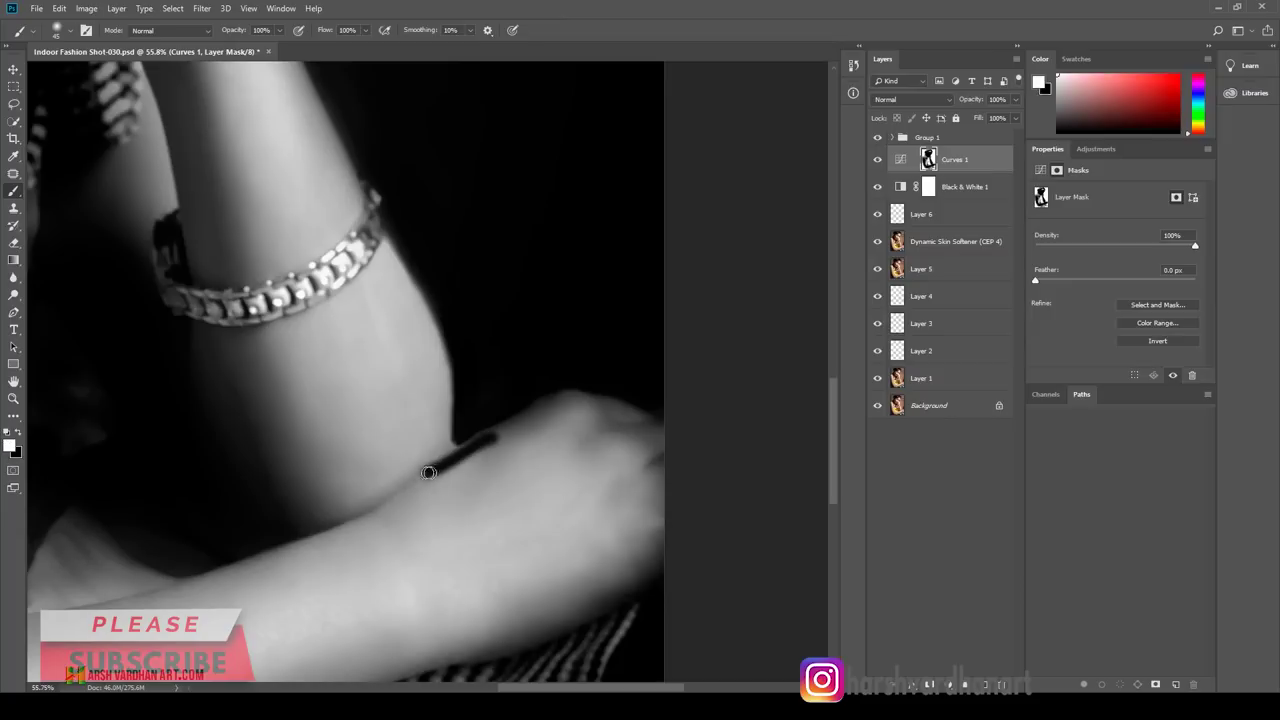
key("ctrl+z")
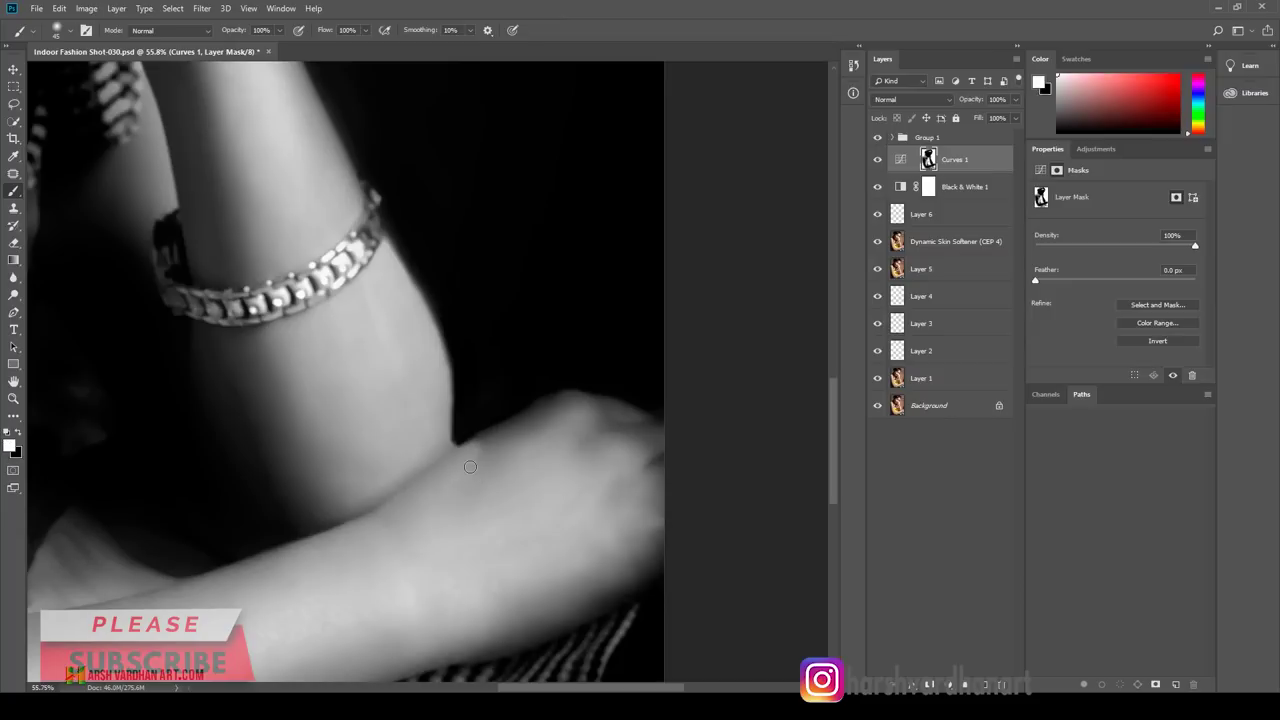
key("x")
key("bracketright")
key("bracketright")
key("bracketright")
key("bracketright")
key("bracketright")
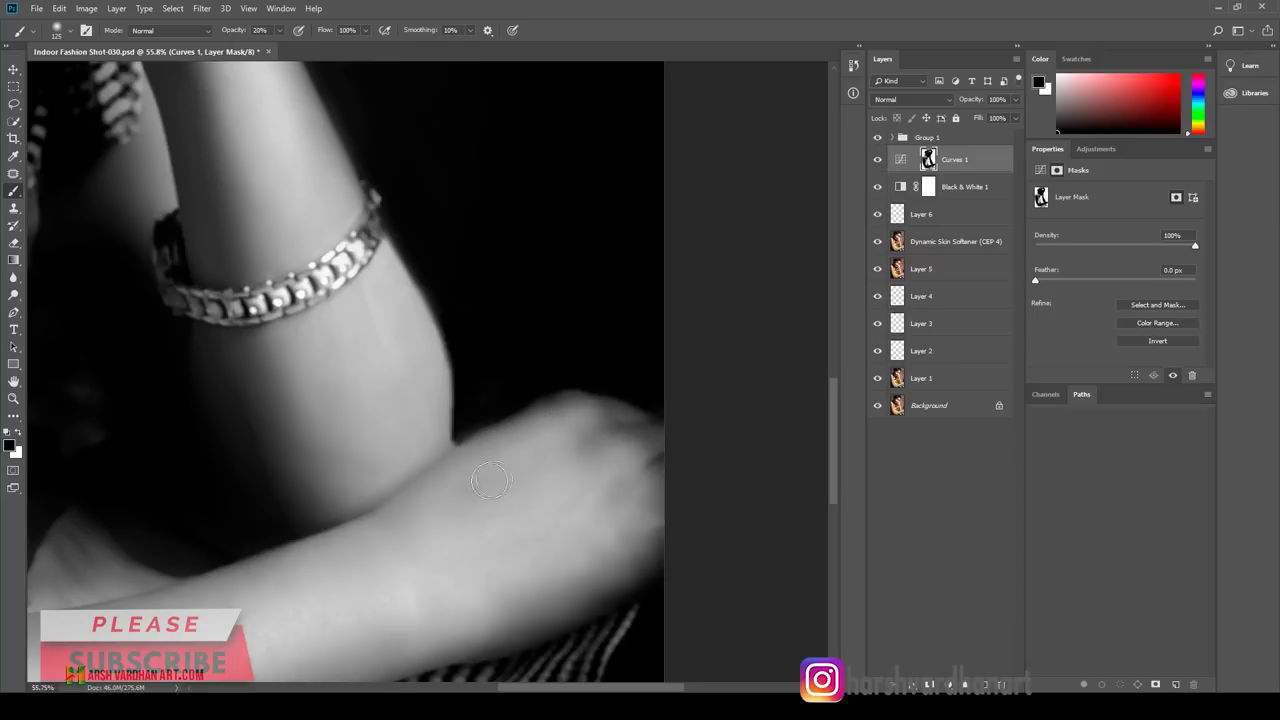
scroll(598, 482, "down", 5)
Step: Save the portrait with Ctrl+S
scroll(516, 514, "up", 1)
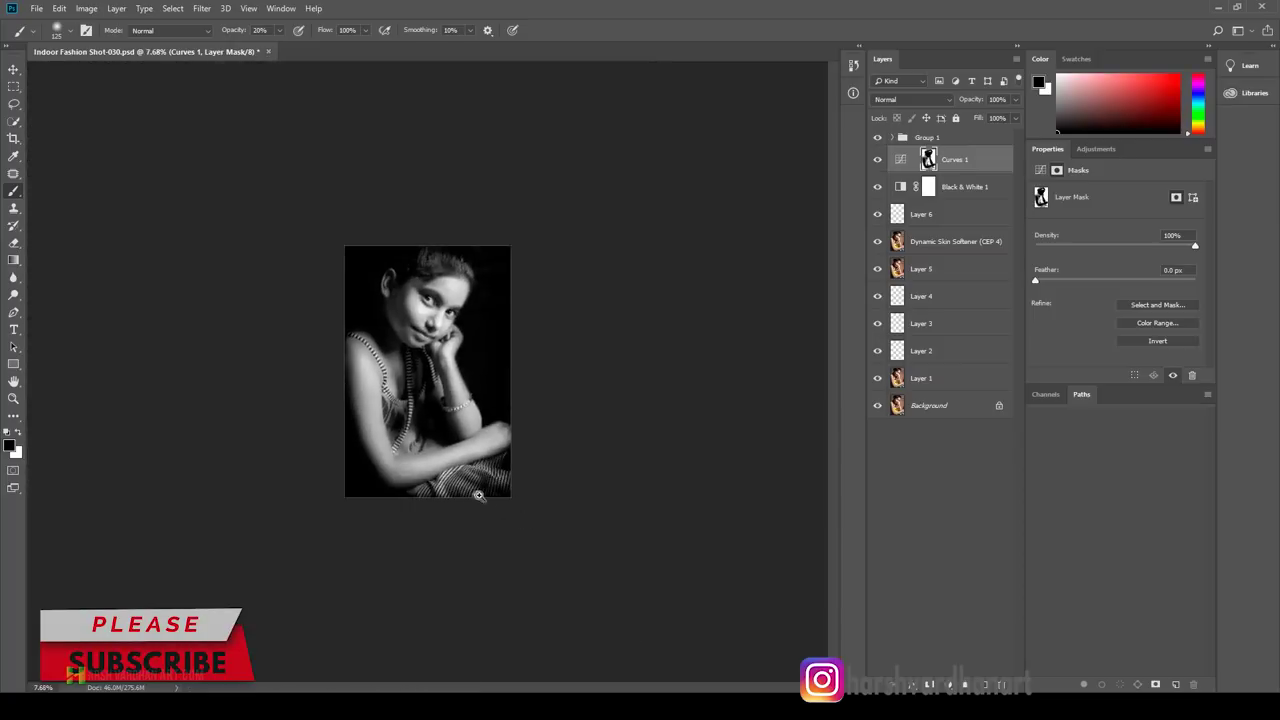
scroll(516, 514, "up", 1)
scroll(516, 514, "up", 1)
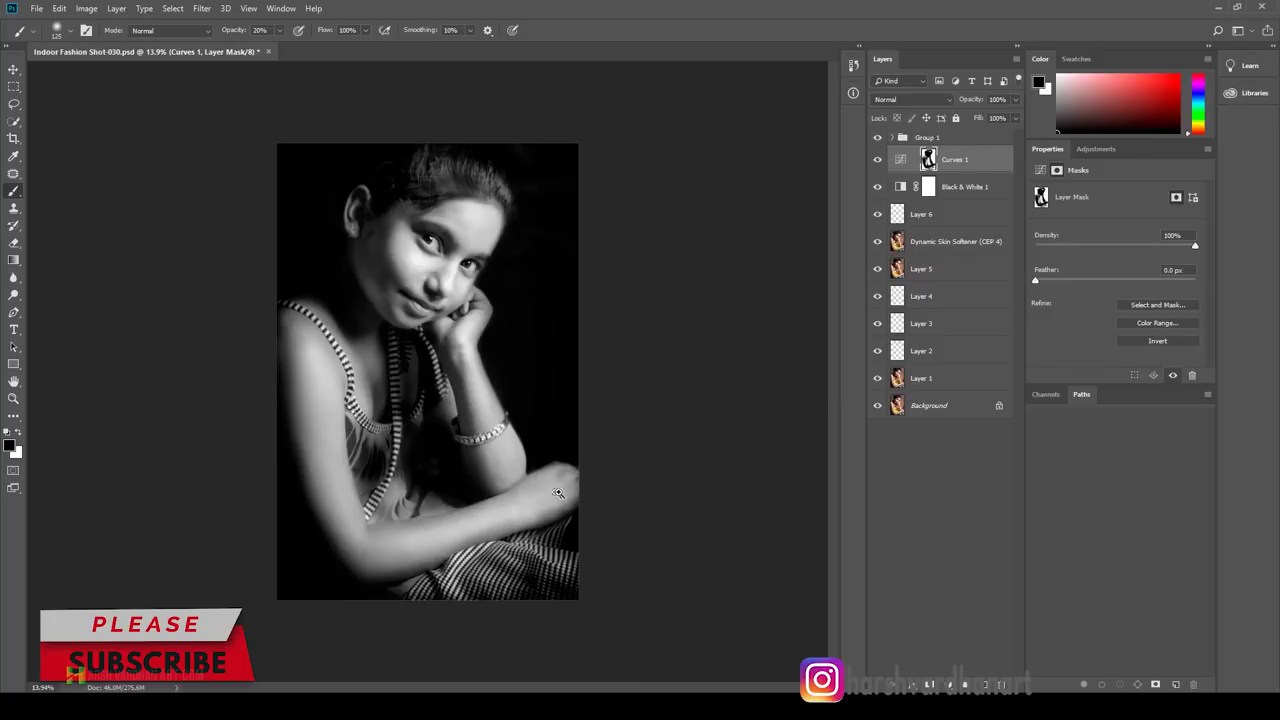
scroll(558, 492, "down", 1)
scroll(560, 505, "up", 1)
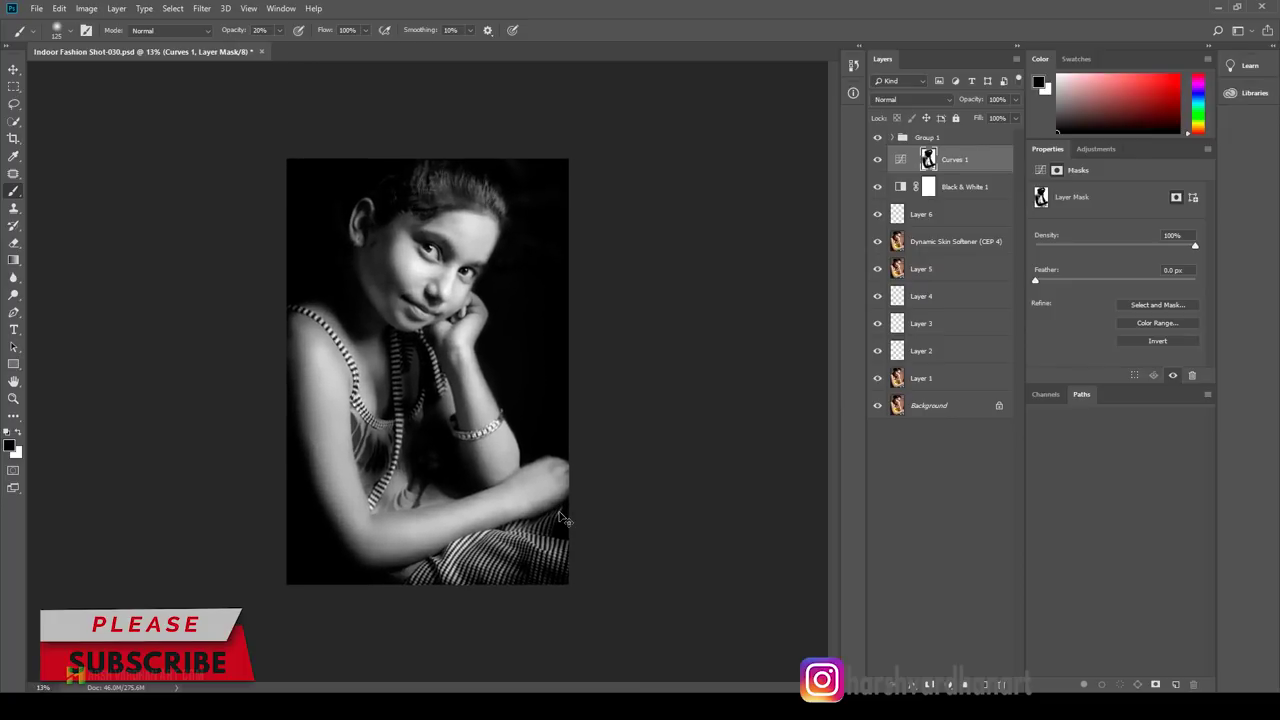
key("ctrl+s")
Step: With Group 1 selected, crop a little off the bottom of the portrait
left_click(940, 137)
key("c")
left_click_drag(428, 584, 428, 572)
key("Return")
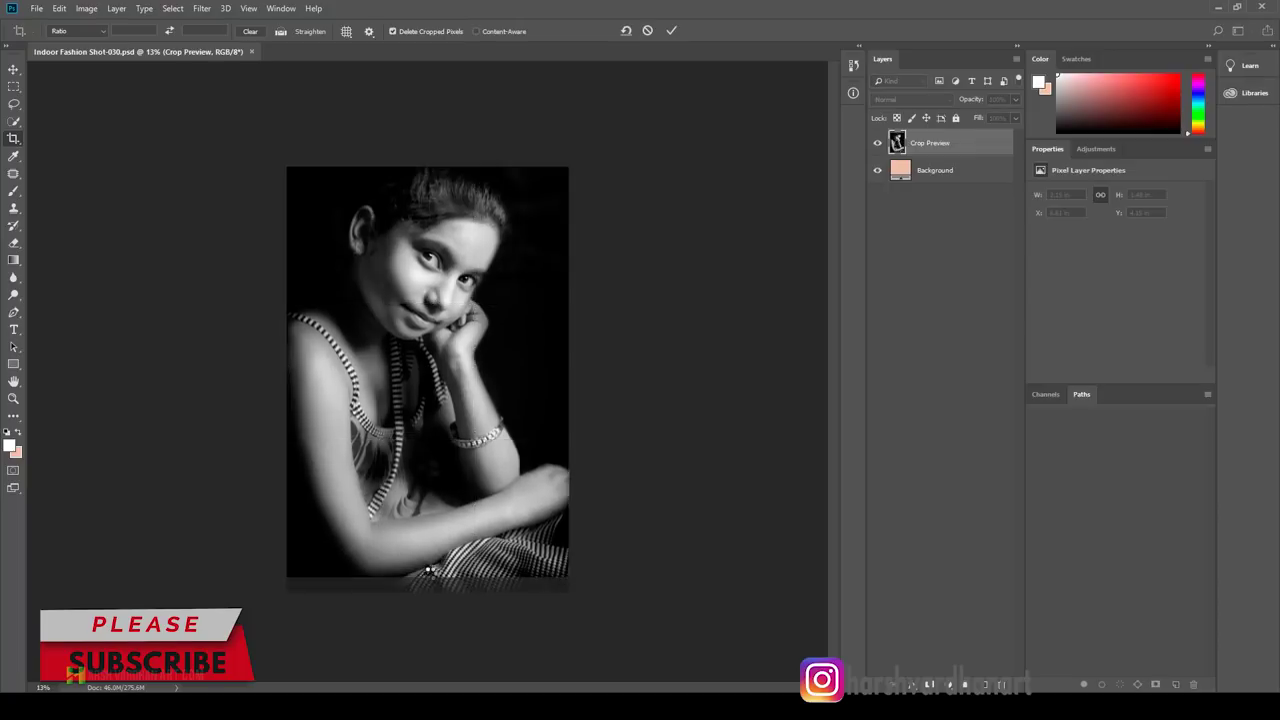
mouse_move(444, 296)
left_mouse_down()
mouse_move(468, 327)
mouse_move(360, 330)
left_mouse_up()
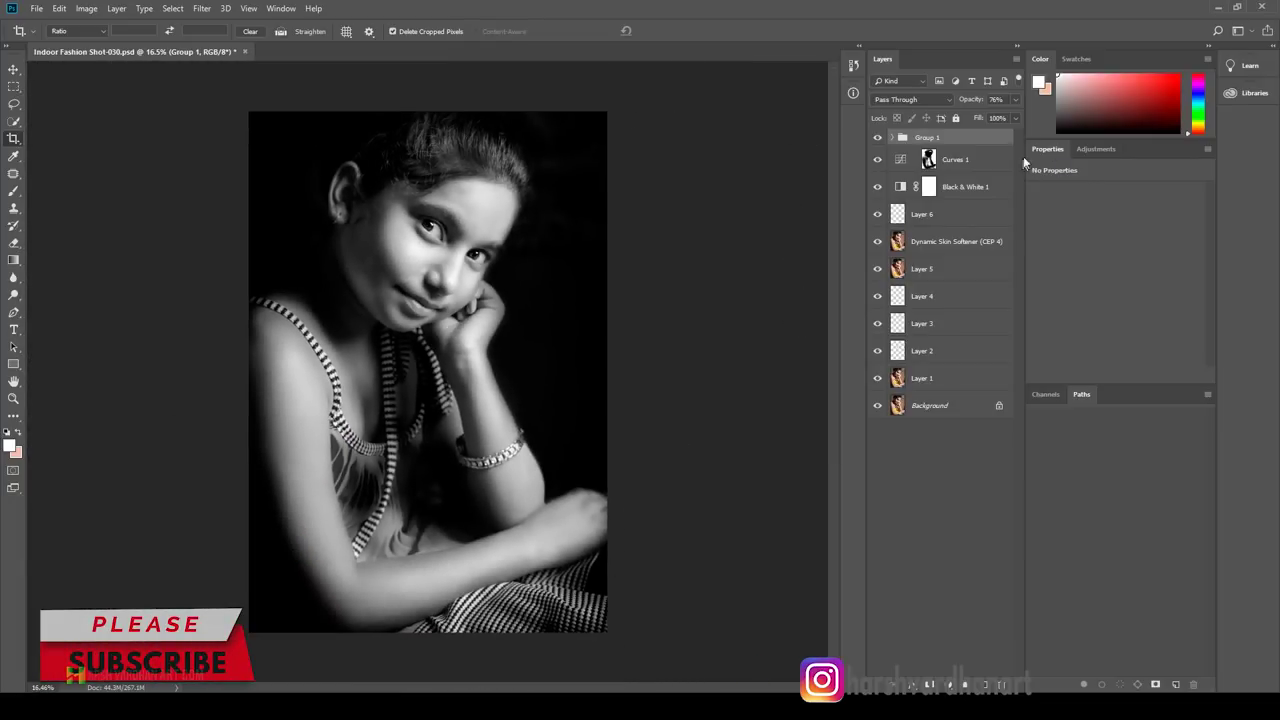
left_click(1093, 150)
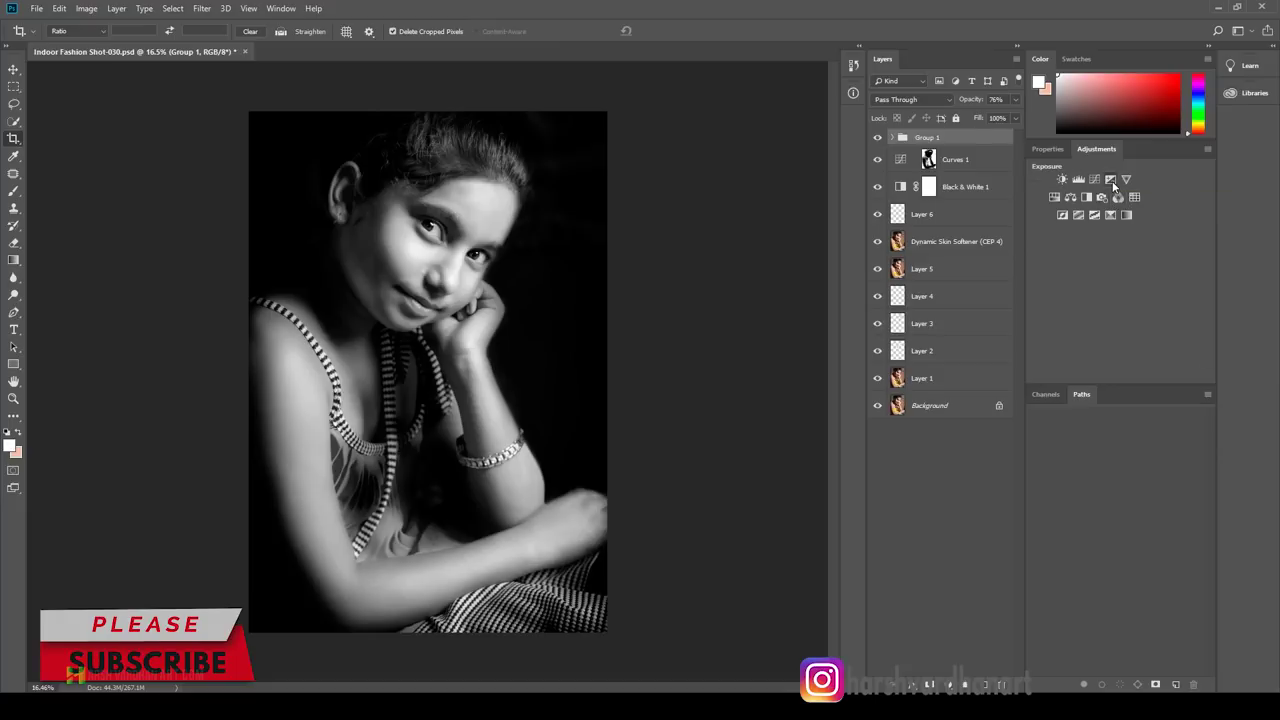
Step: Add an Exposure 1 adjustment layer with Gamma Correction 0.93 and compare it on and off
left_click(1112, 181)
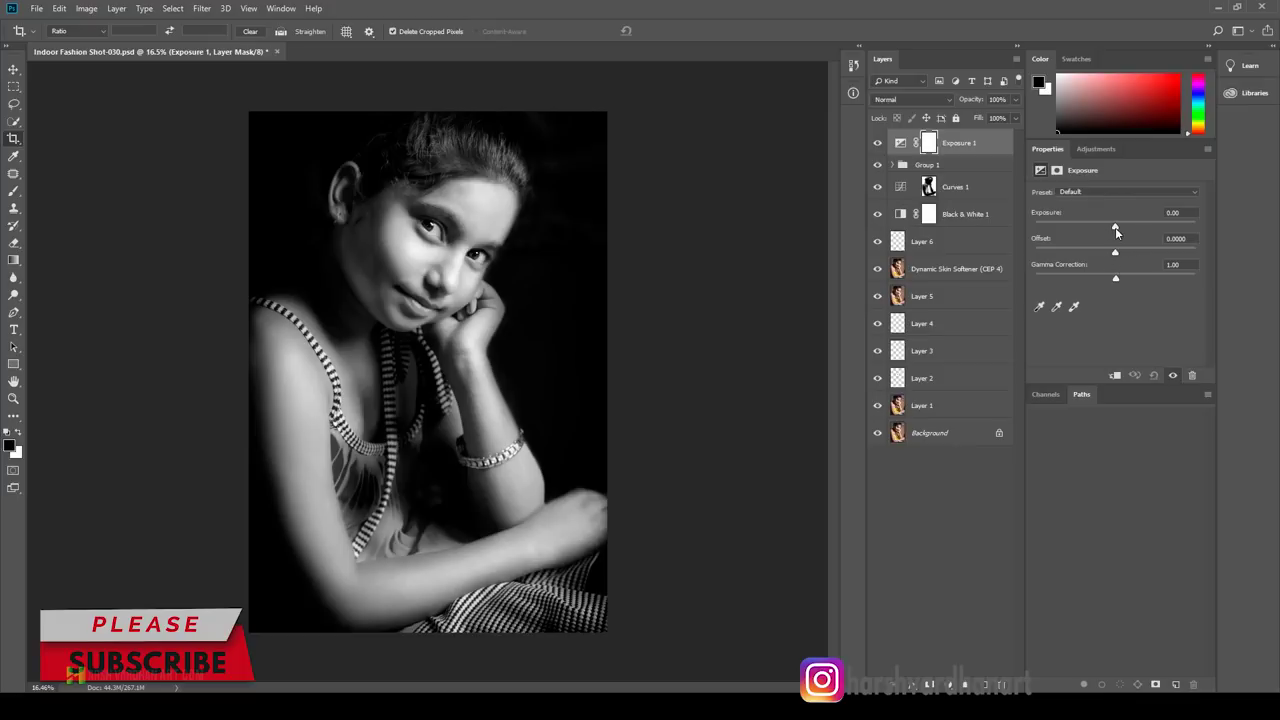
left_click_drag(1116, 231, 1119, 254)
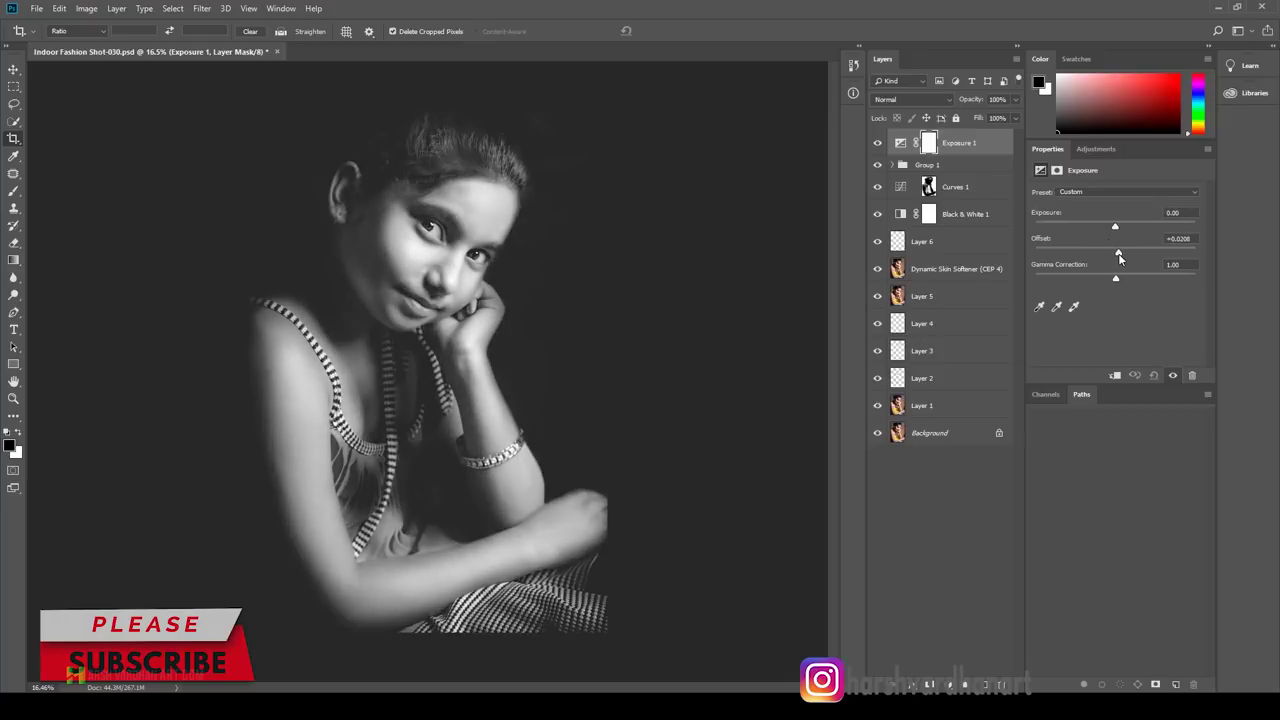
left_click_drag(1118, 254, 1116, 260)
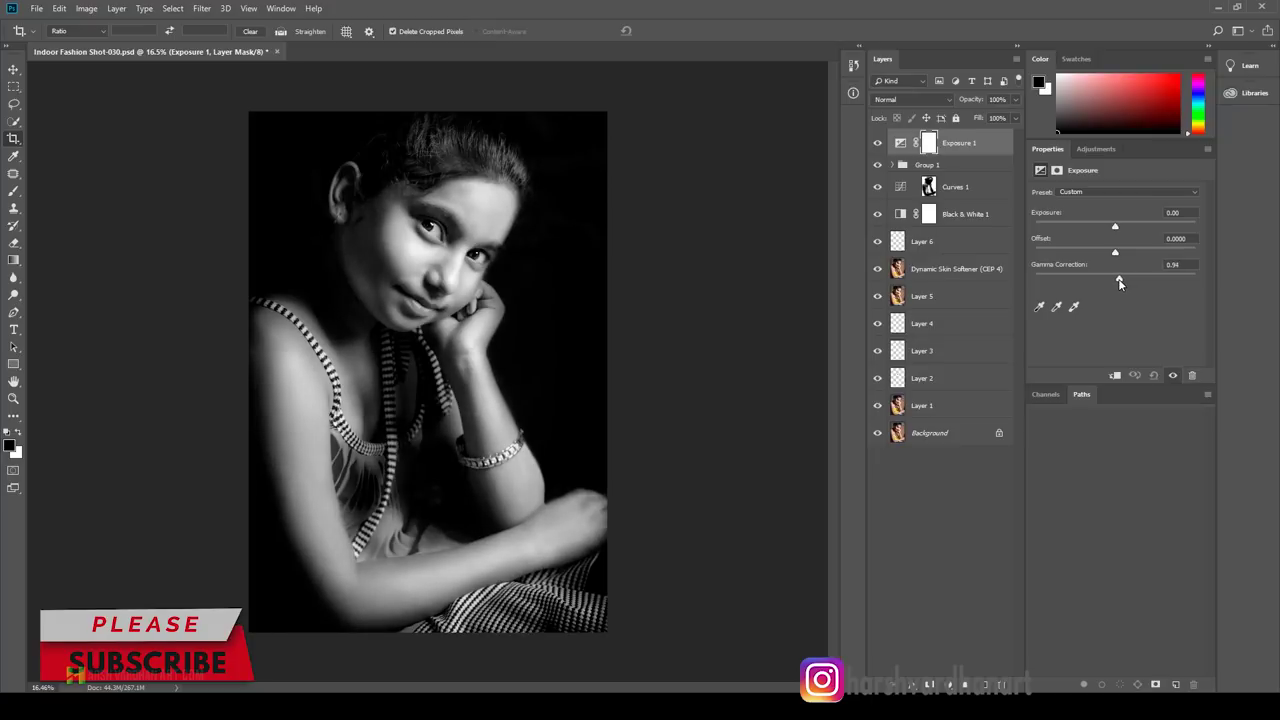
left_click_drag(1122, 282, 1120, 280)
left_click_drag(1117, 226, 1112, 229)
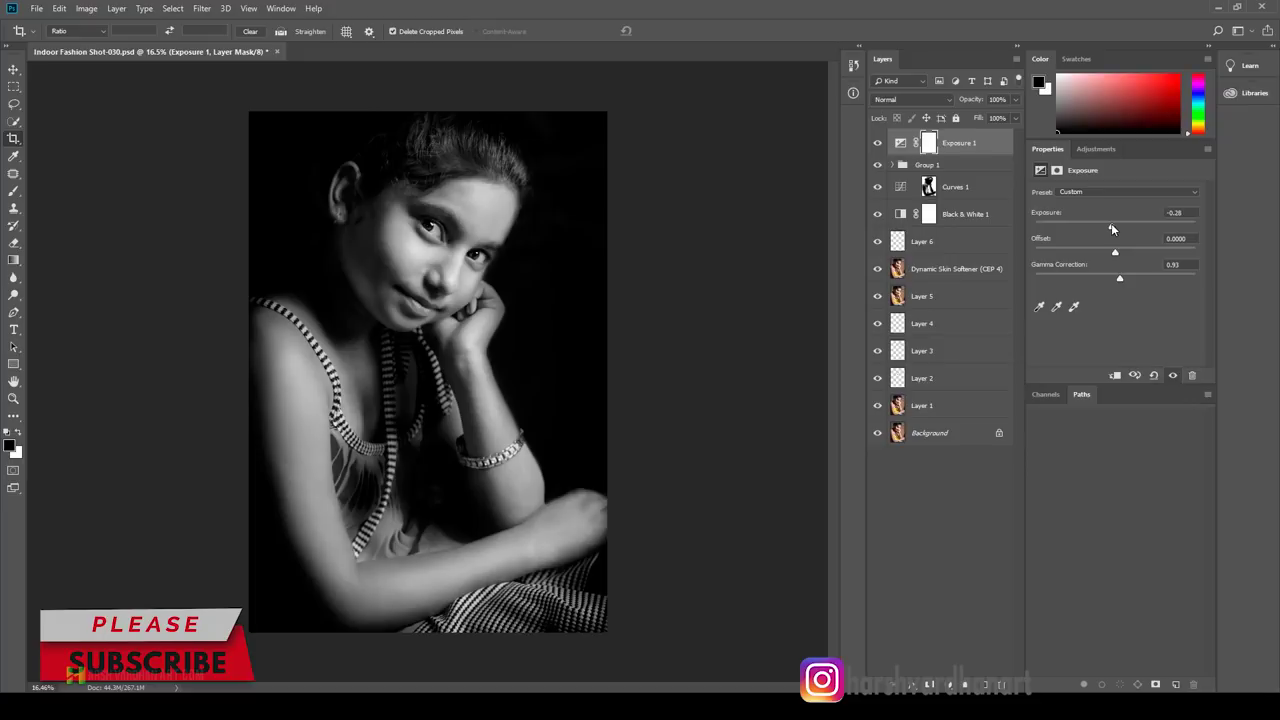
left_click_drag(1115, 229, 1116, 229)
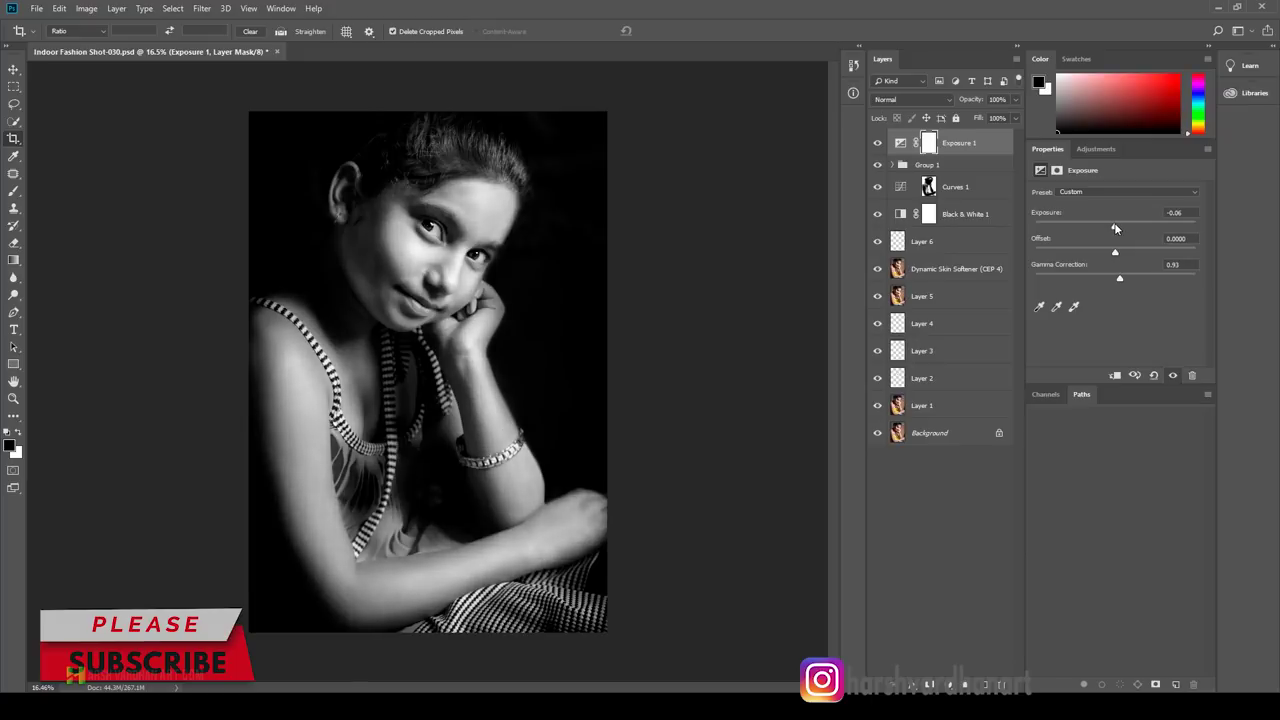
left_click(878, 145)
left_click(878, 145)
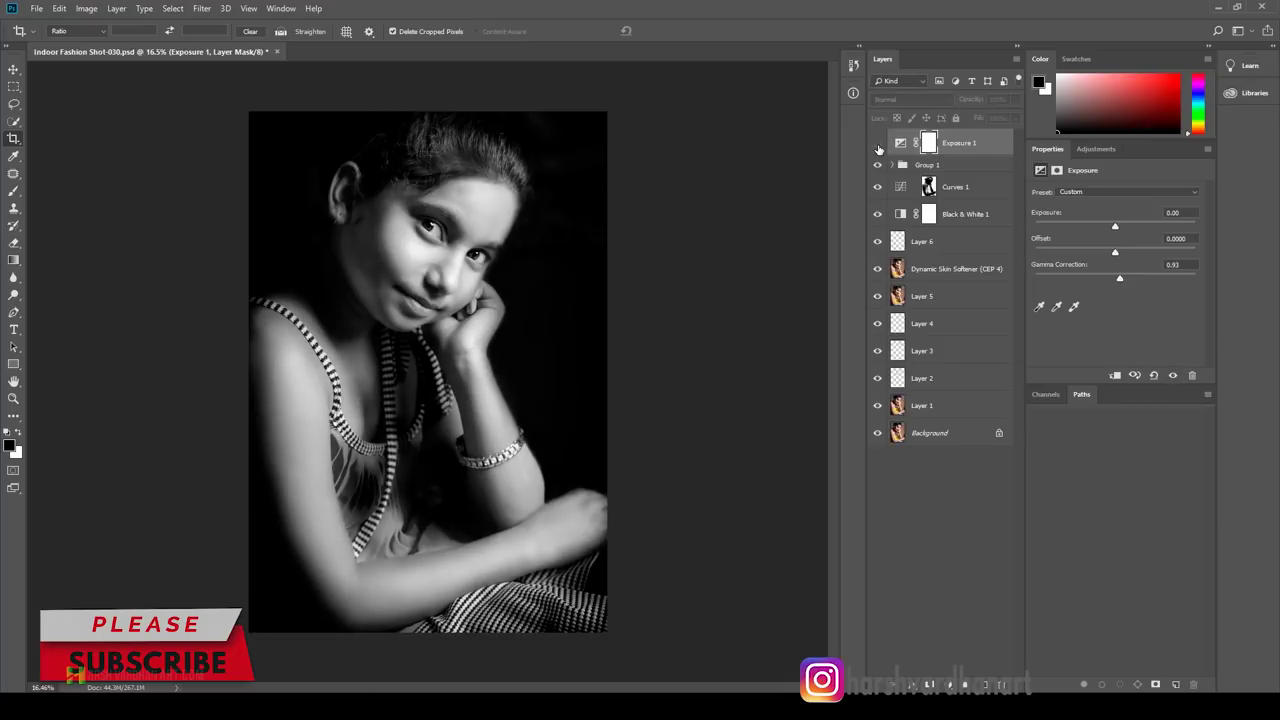
left_click(878, 145)
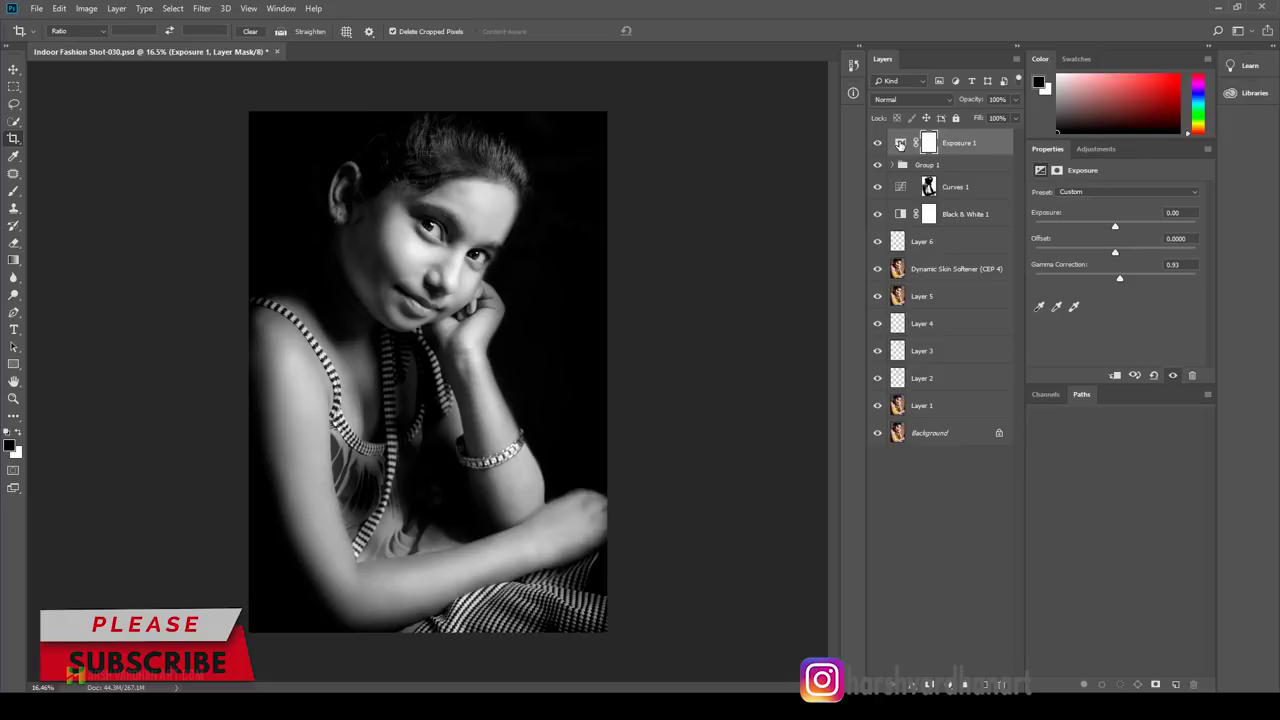
Step: Stamp visible layers, then add a new layer filled with 50% gray in Overlay mode
key("ctrl+shift+alt+e")
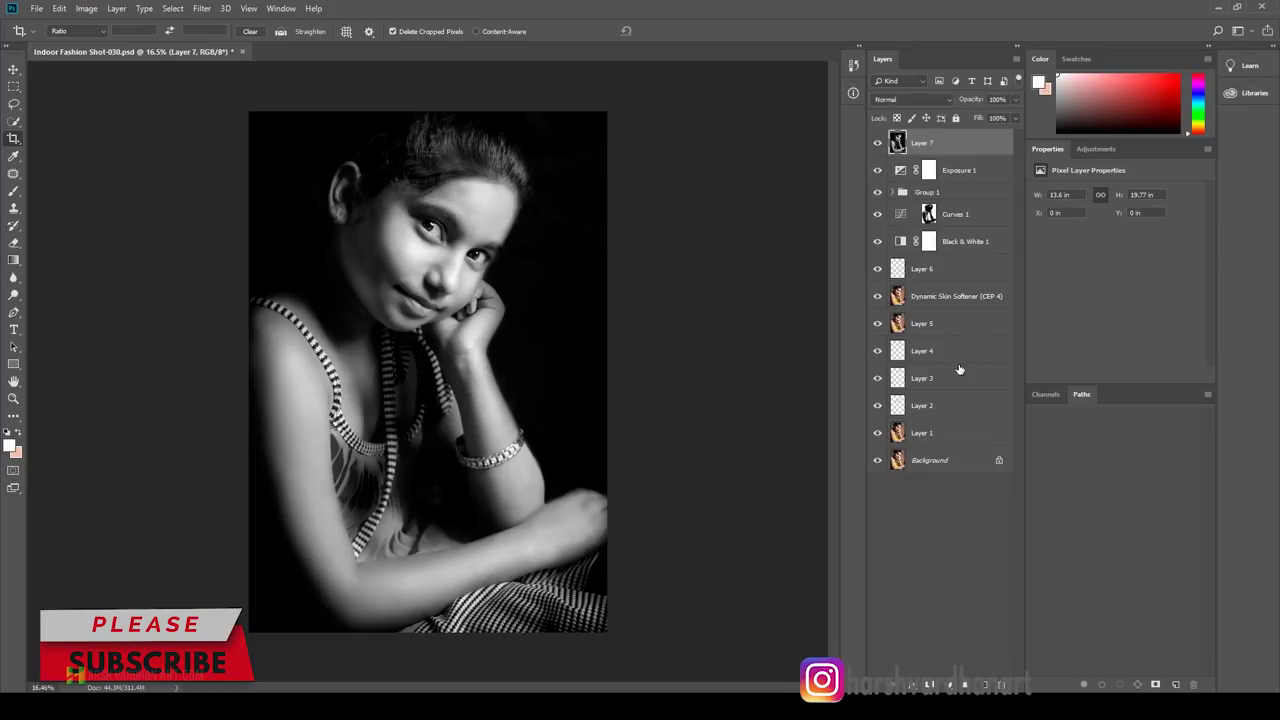
left_click(985, 686)
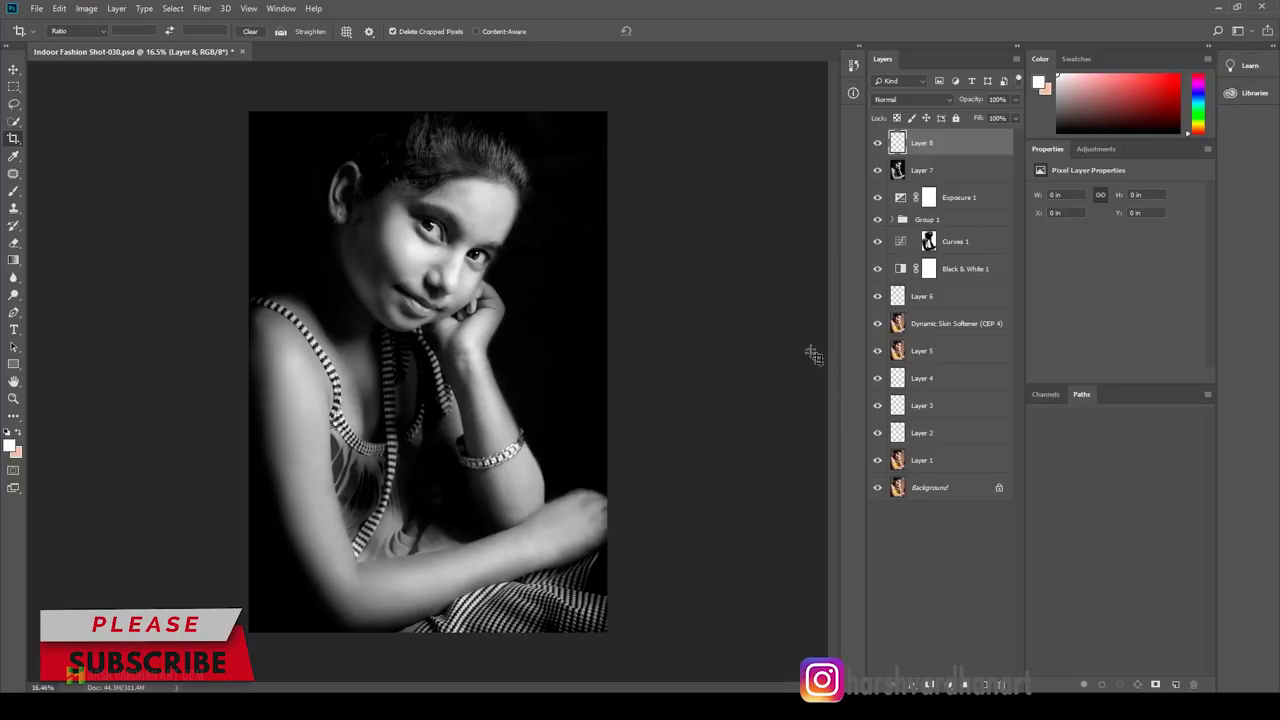
key("shift+F5")
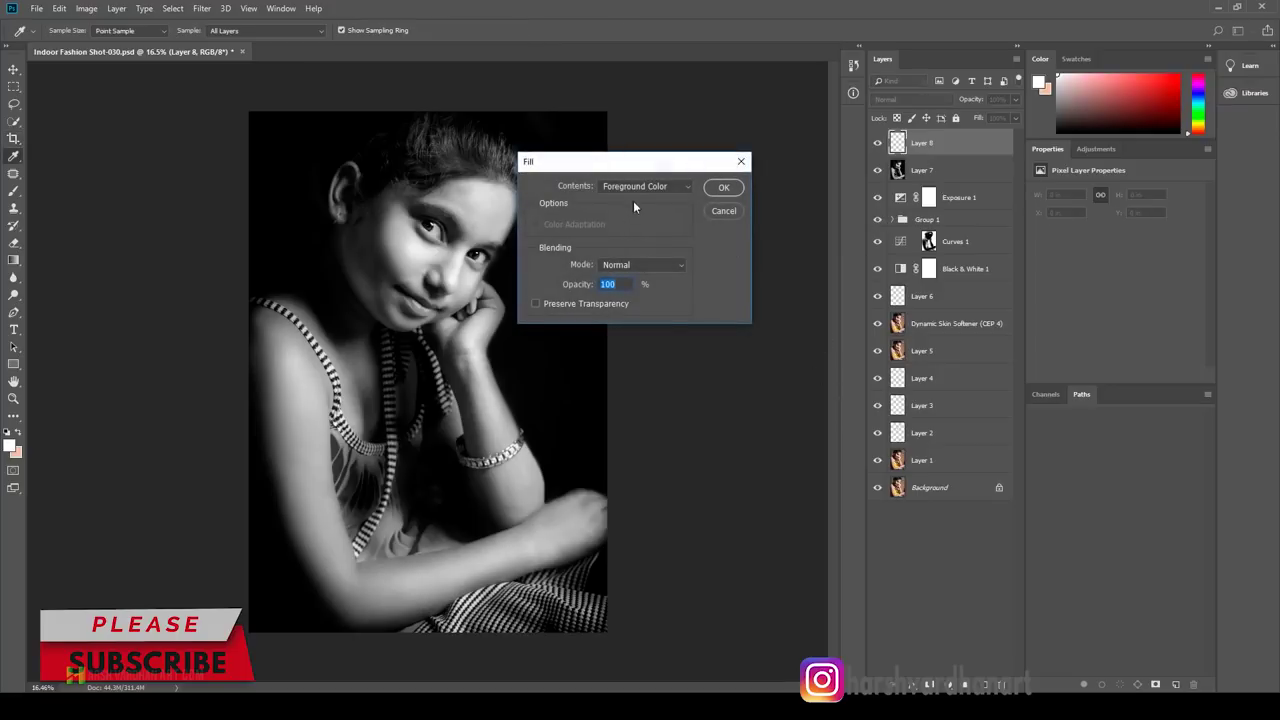
left_click(648, 187)
left_click(619, 303)
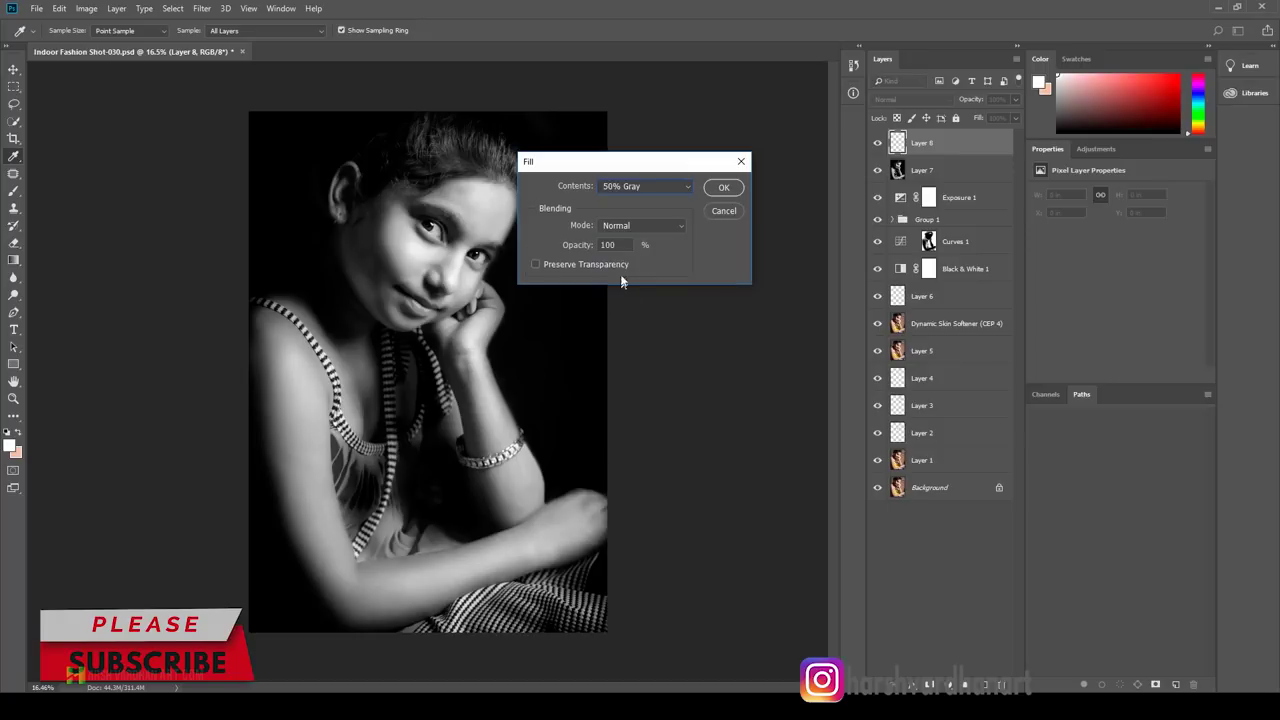
left_click(724, 187)
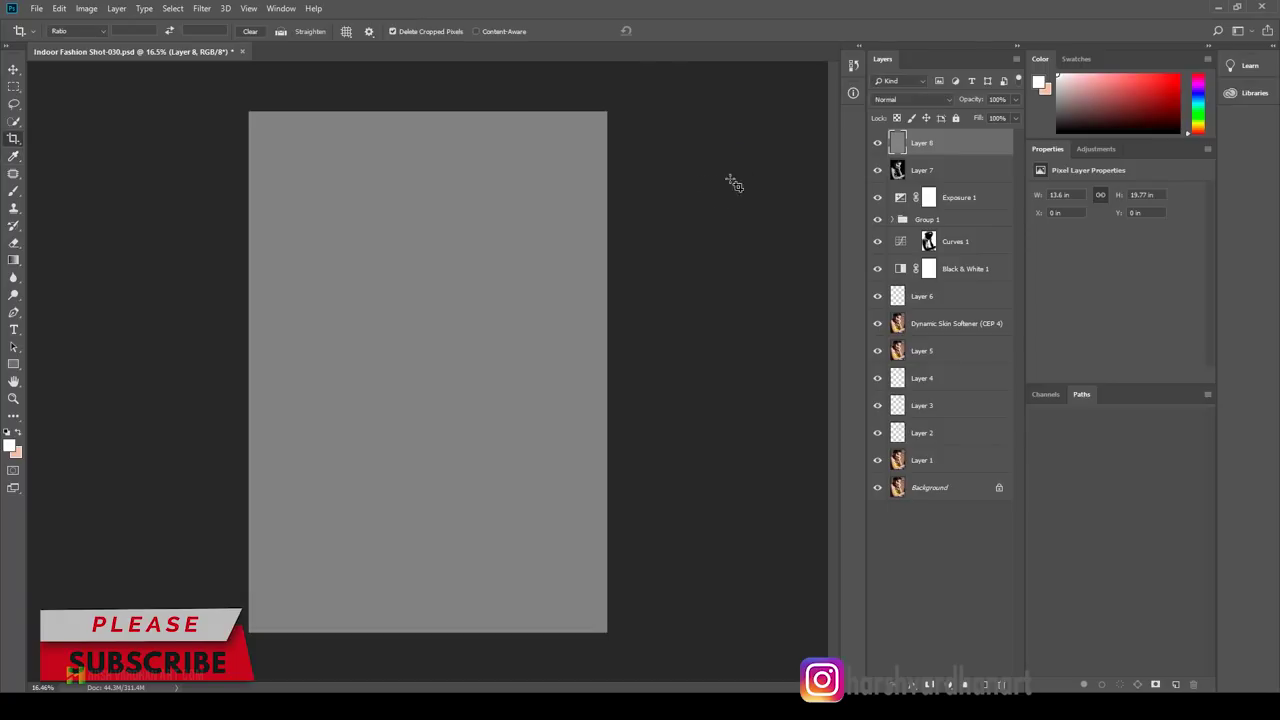
left_click(914, 100)
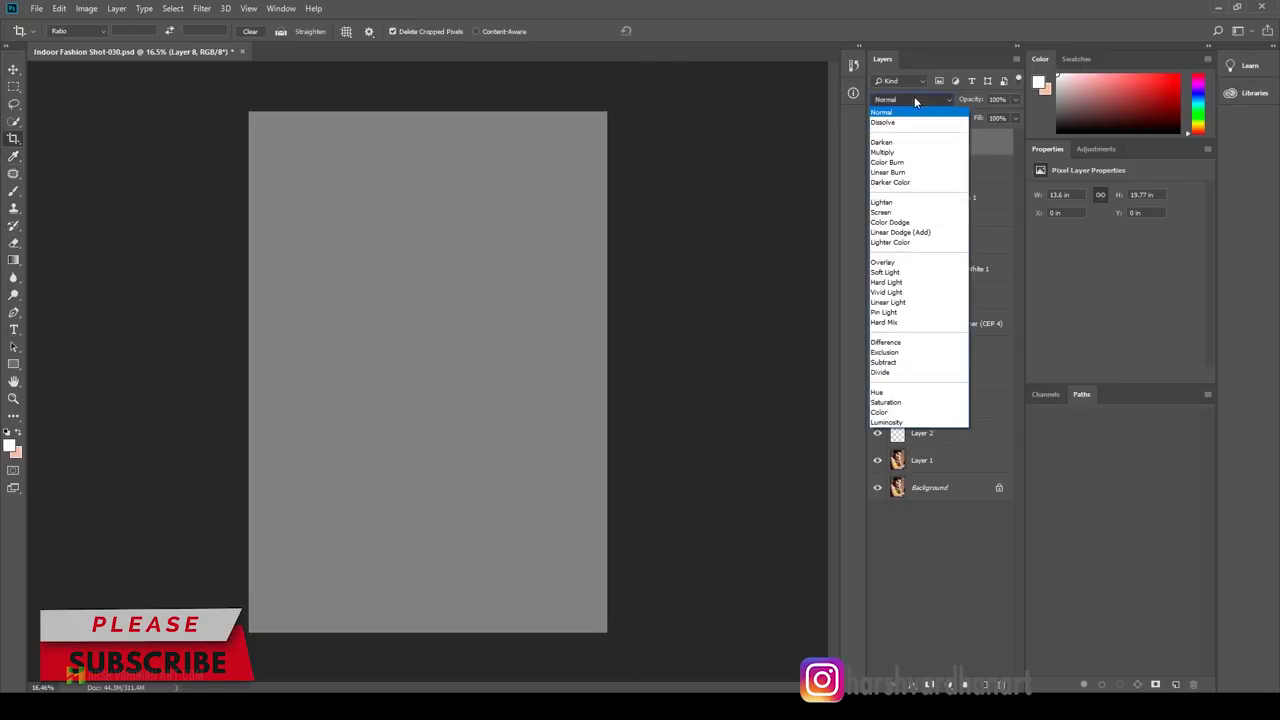
left_click(895, 265)
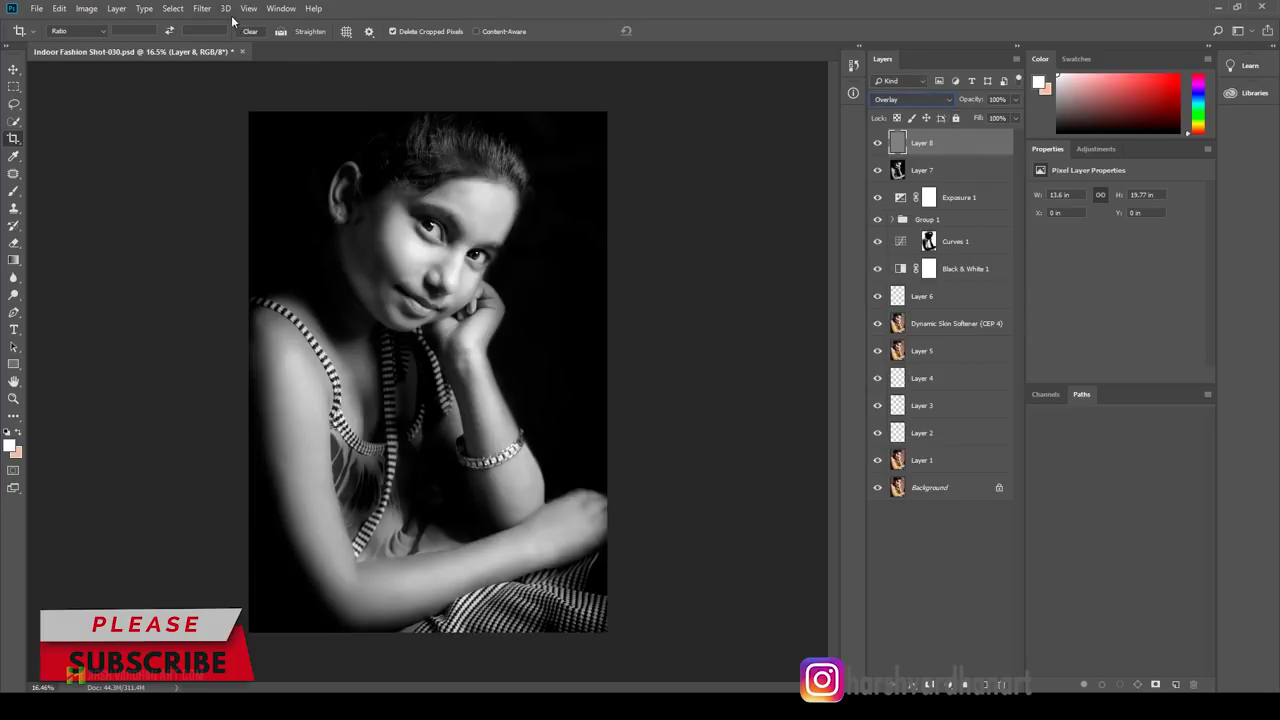
Step: Add 1% monochromatic noise to the grey Overlay layer
left_click(205, 9)
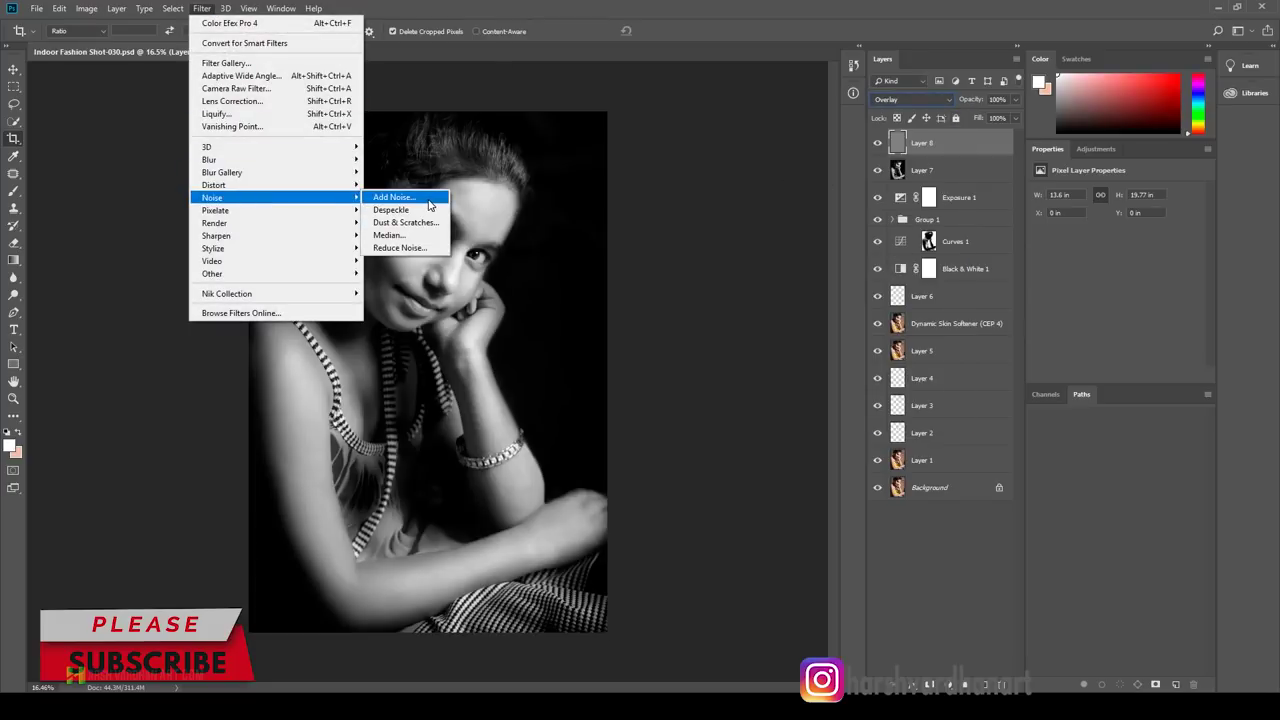
left_click(390, 197)
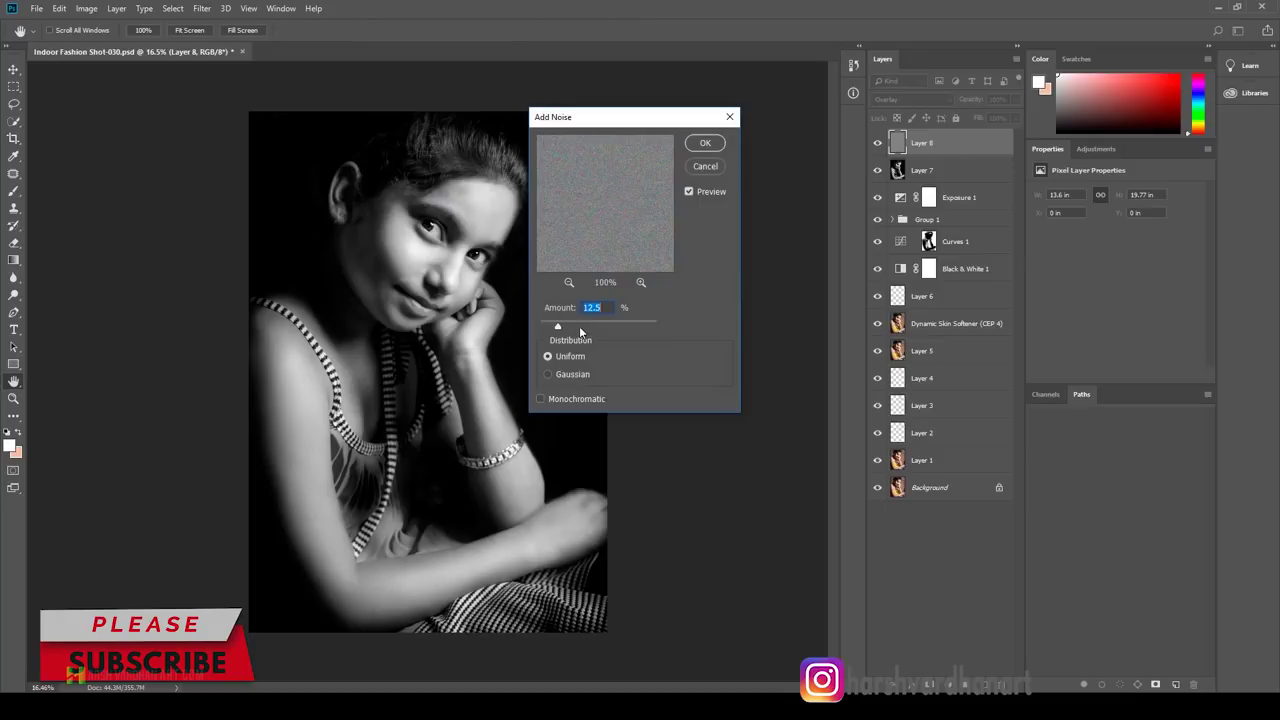
left_click_drag(557, 327, 544, 327)
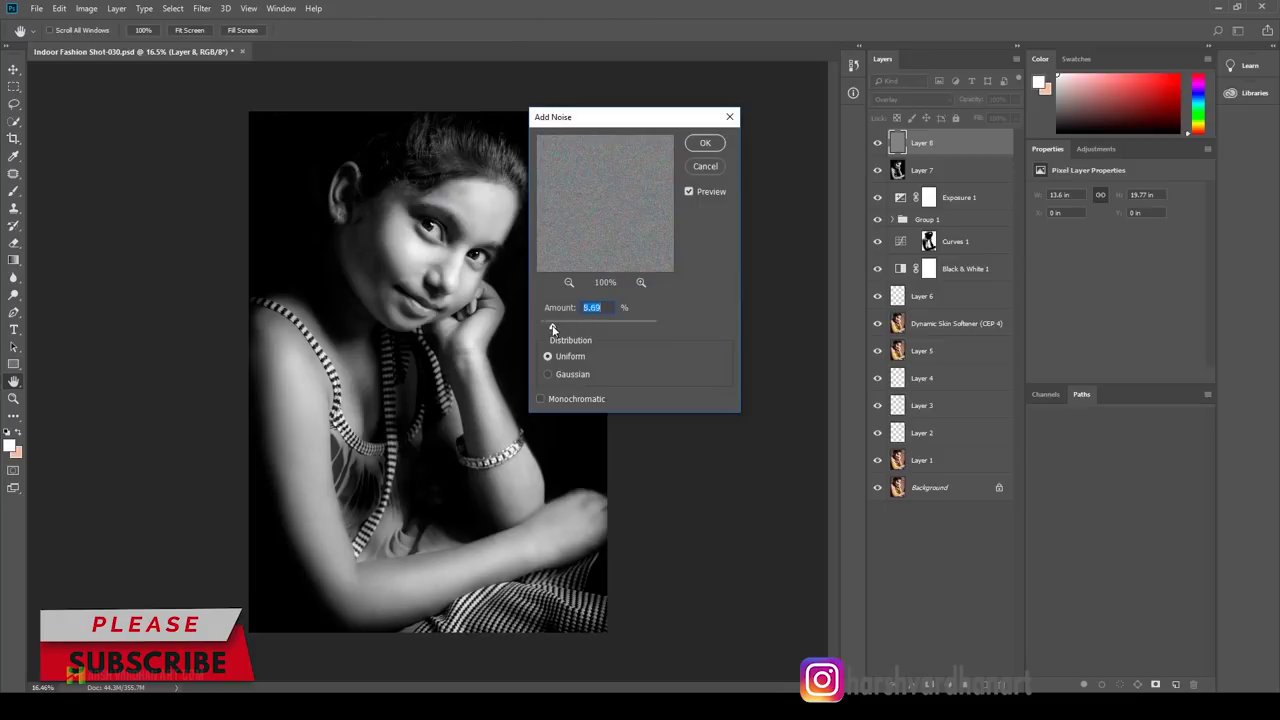
left_click(539, 398)
left_click(548, 402)
double_click(582, 310)
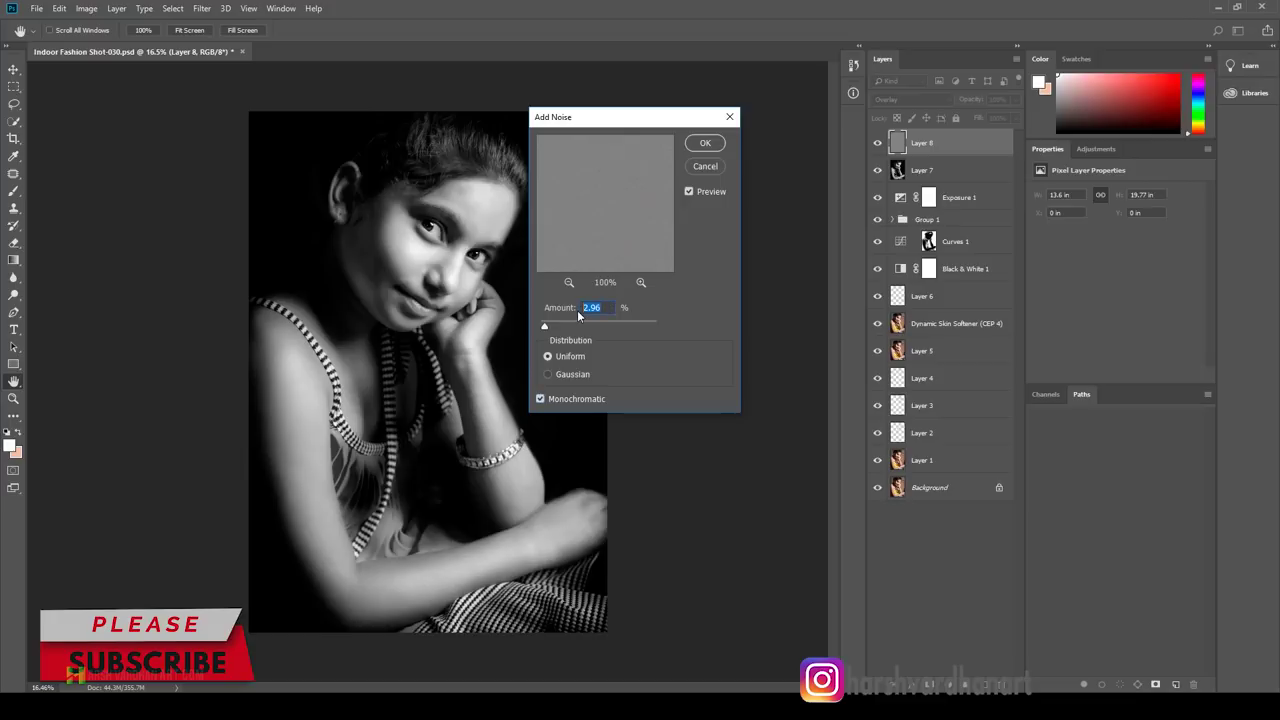
type("1")
left_click(705, 143)
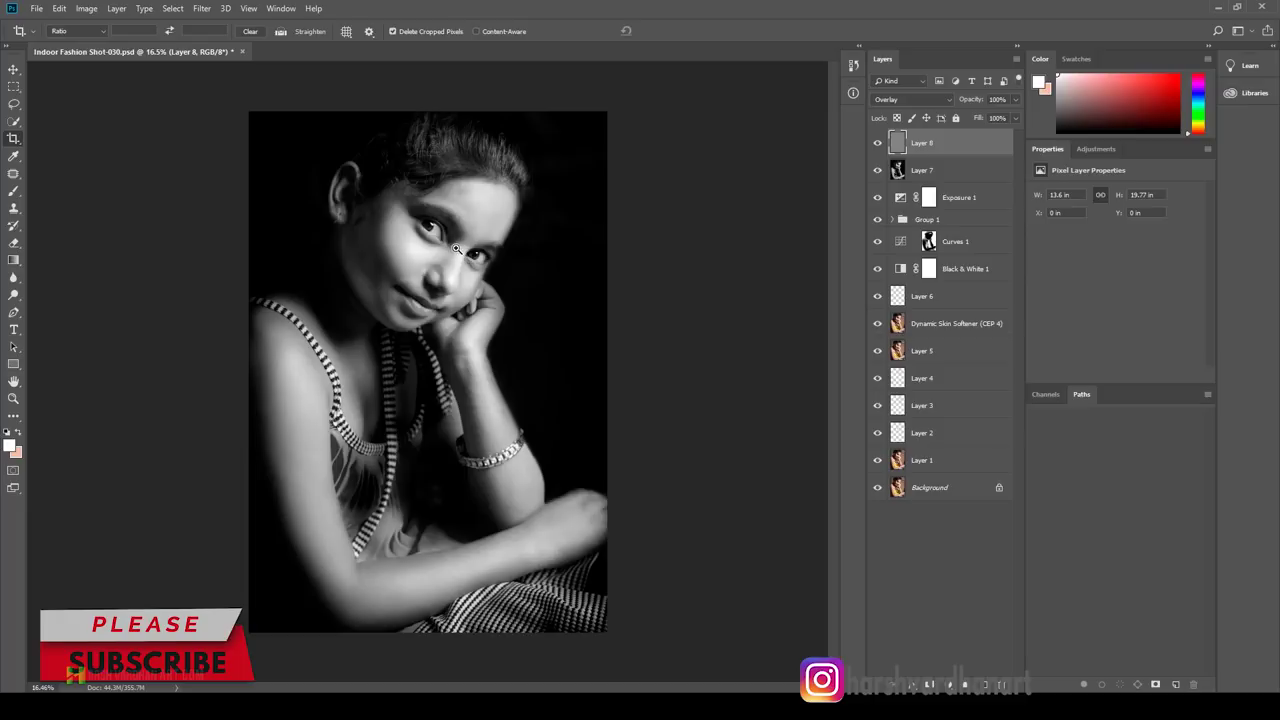
Step: Zoom in on the face and reapply the Add Noise filter to build up the grain
left_click_drag(455, 248, 531, 307)
scroll(531, 307, "down", 1)
scroll(525, 304, "down", 1)
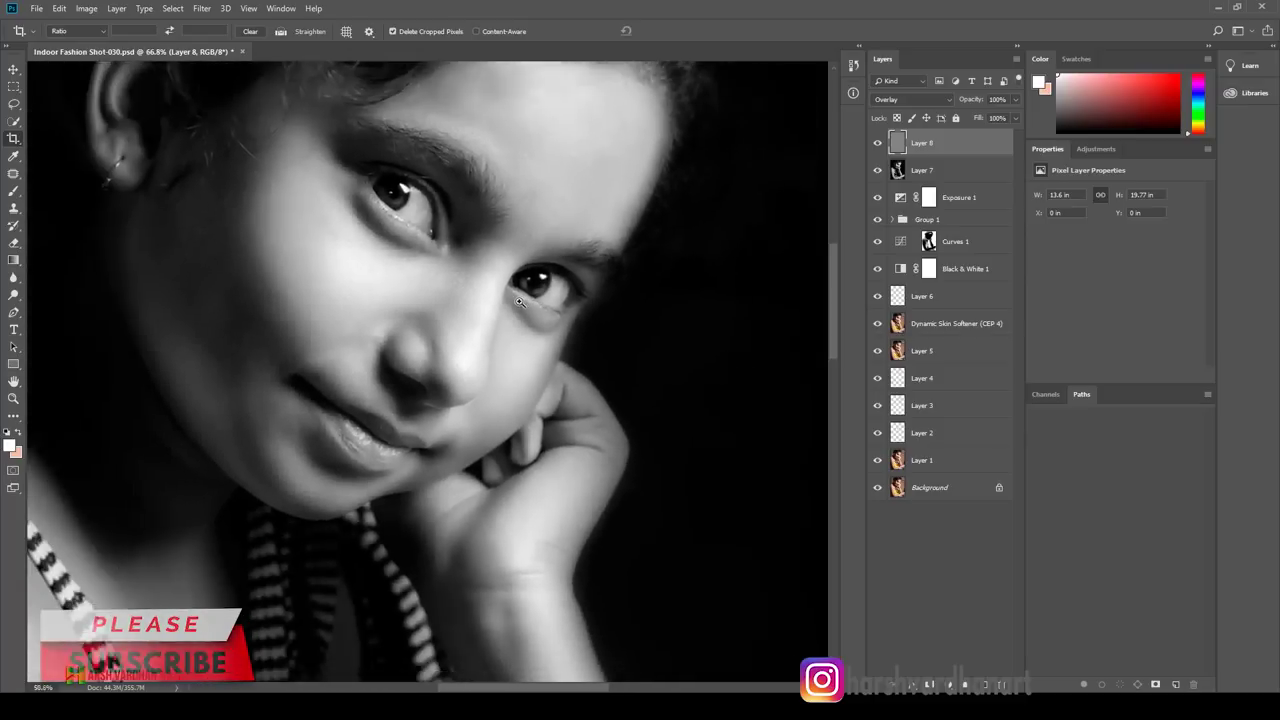
scroll(519, 303, "down", 1)
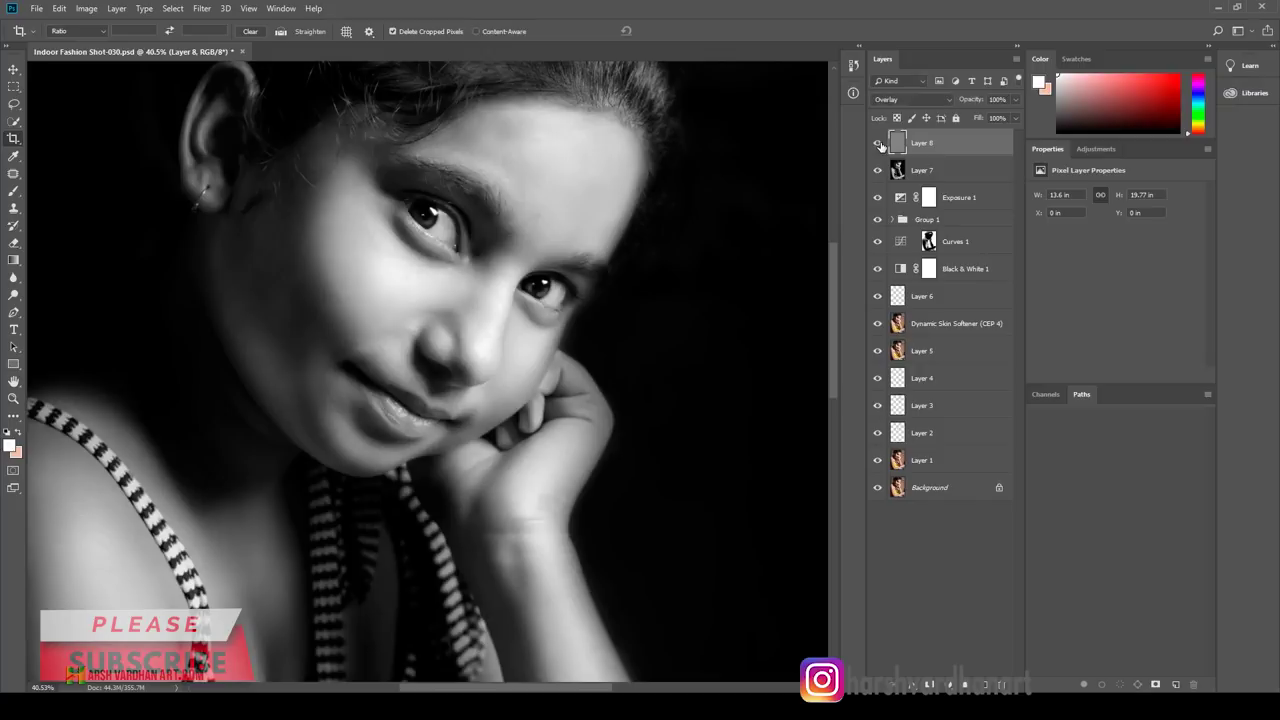
left_click(202, 9)
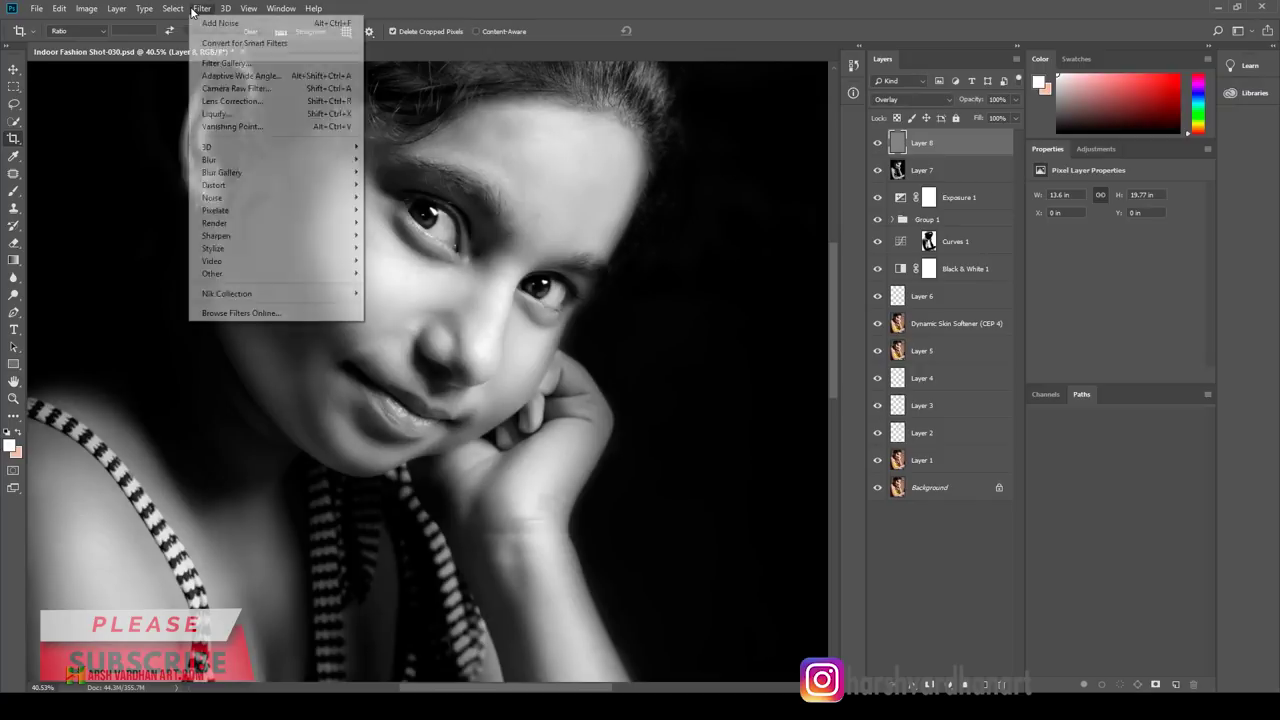
left_click(222, 23)
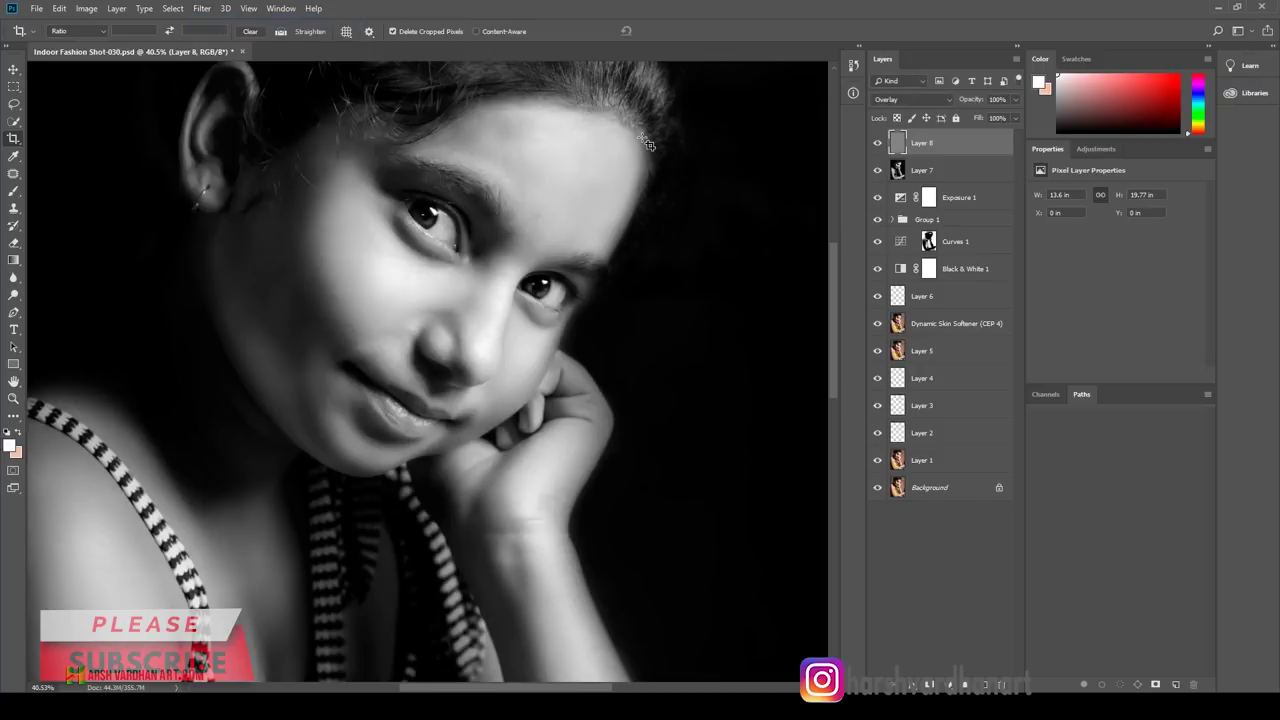
left_click(202, 8)
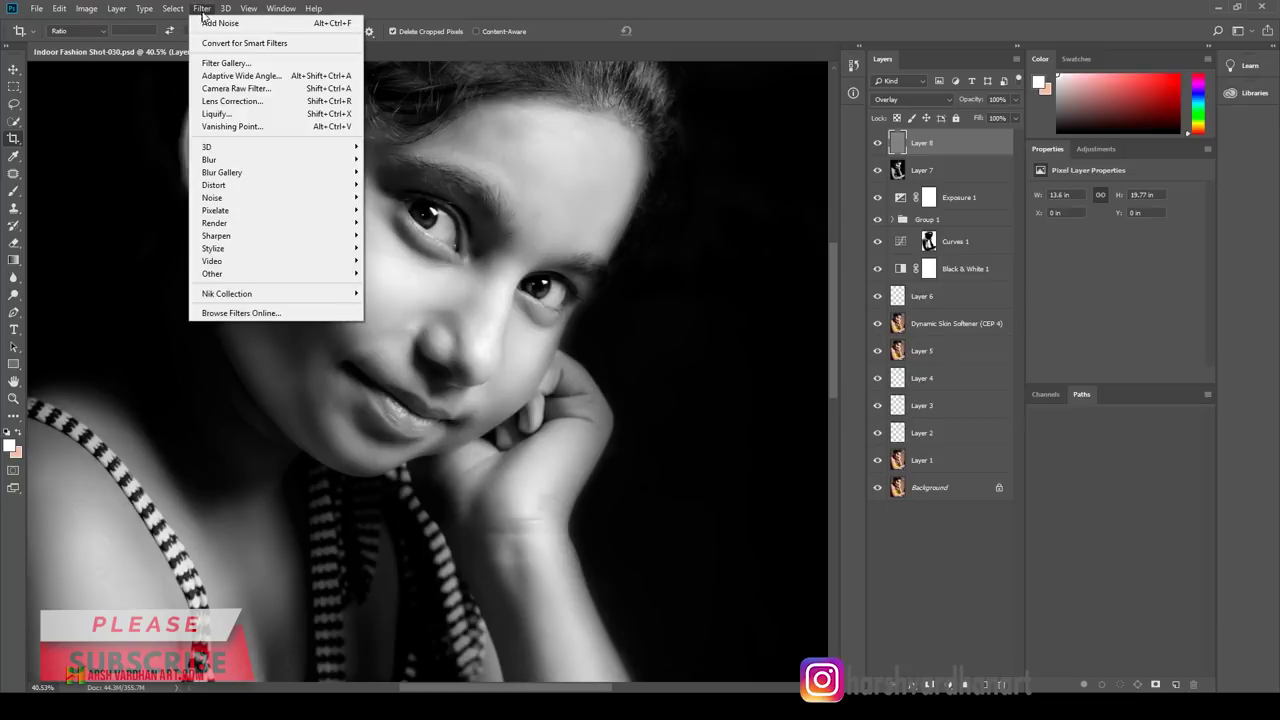
left_click(214, 20)
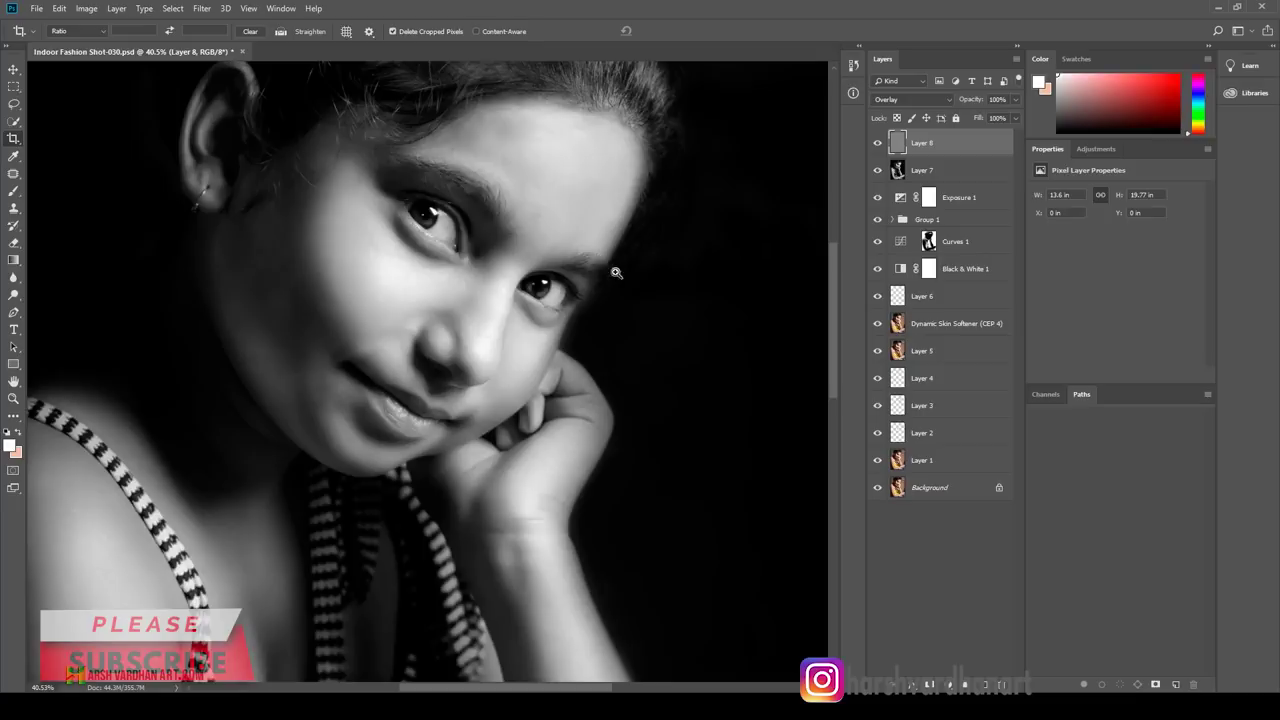
Step: Zoom back out and add a new empty Layer 9 above Layer 8
left_click_drag(616, 272, 610, 344)
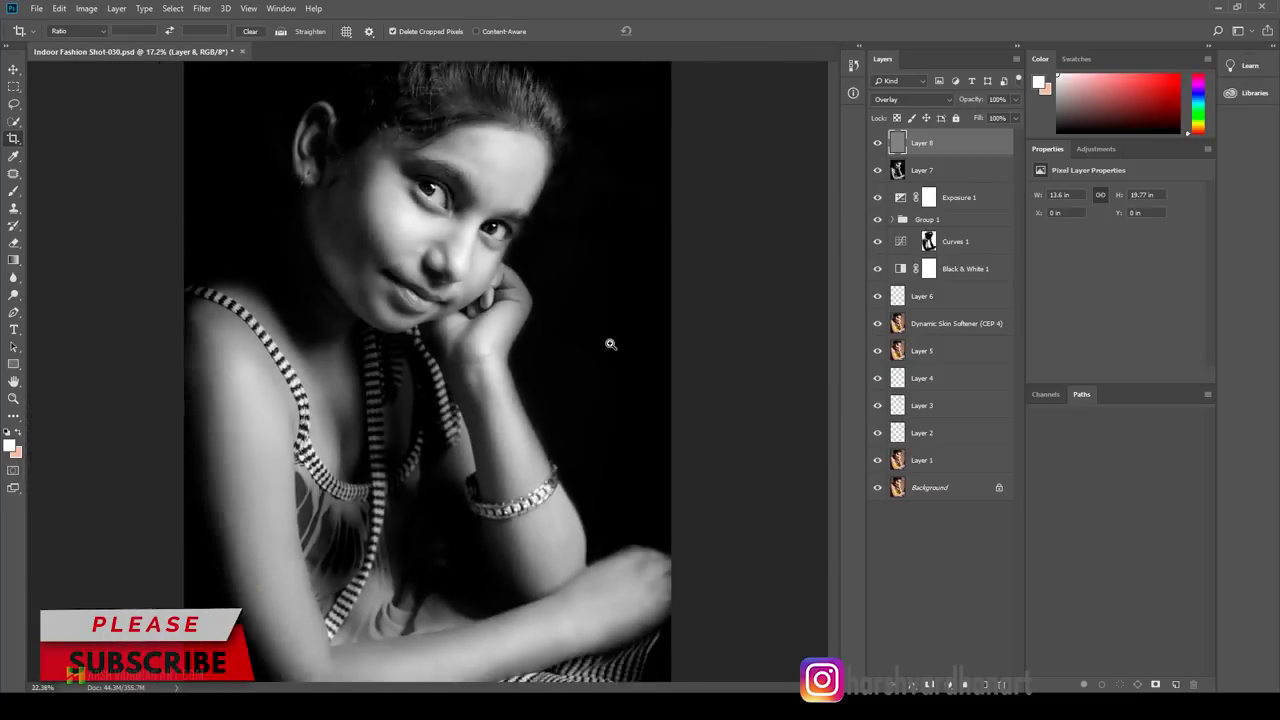
mouse_move(610, 344)
left_mouse_down()
mouse_move(505, 218)
mouse_move(539, 196)
mouse_move(563, 257)
left_mouse_up()
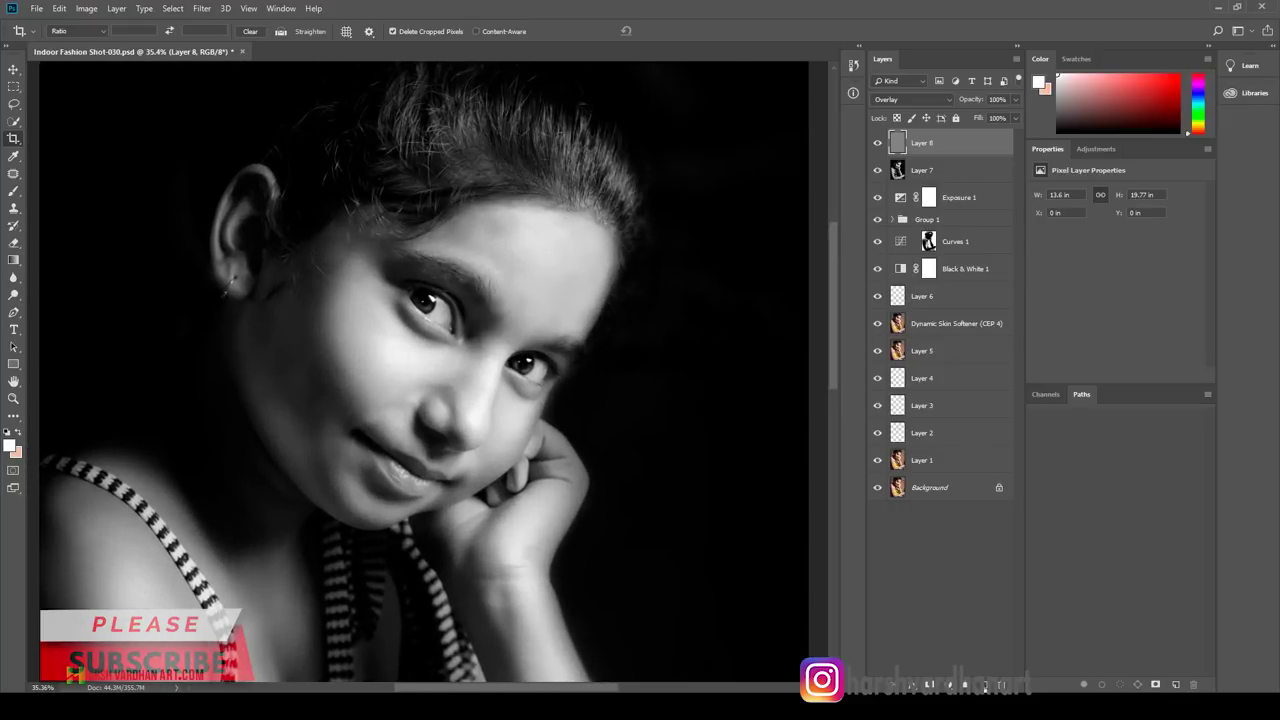
left_click(985, 686)
Step: With the Brush, sample the skin tone and paint faint strokes over the forehead
key("b")
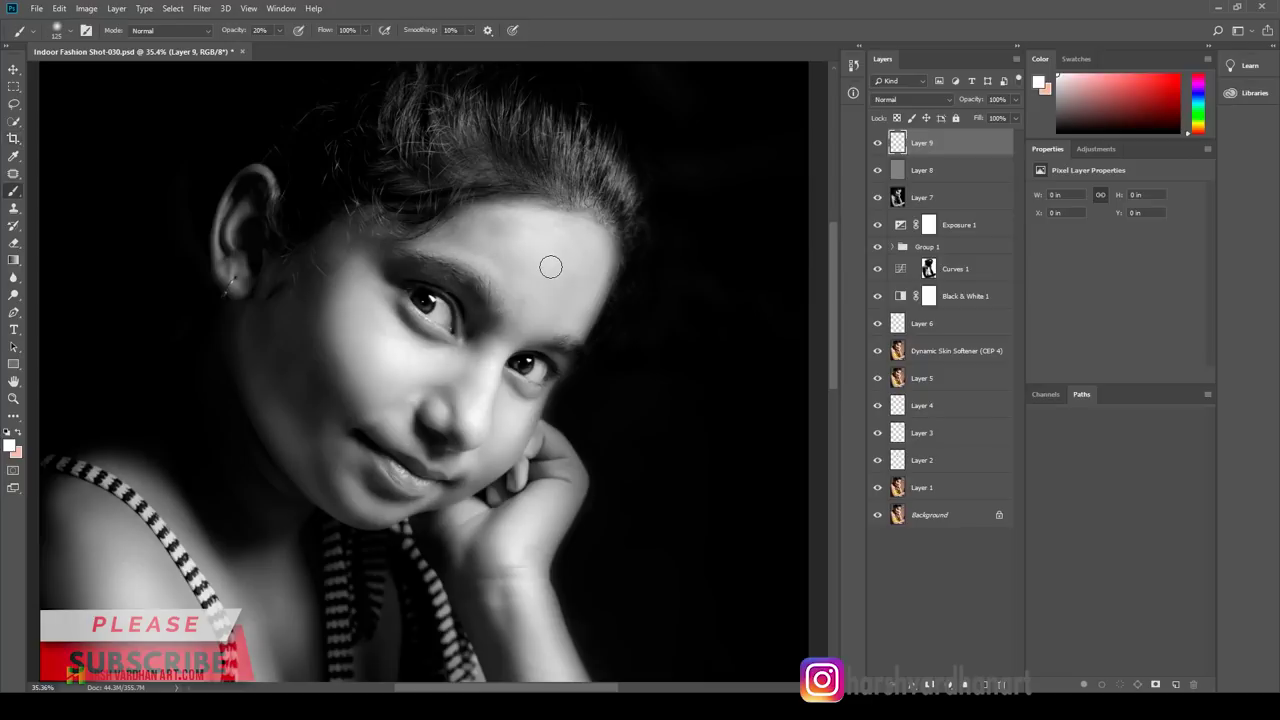
left_click(529, 236, "alt")
mouse_move(420, 229)
left_mouse_down()
mouse_move(478, 243)
mouse_move(491, 229)
mouse_move(491, 260)
mouse_move(506, 257)
left_mouse_up()
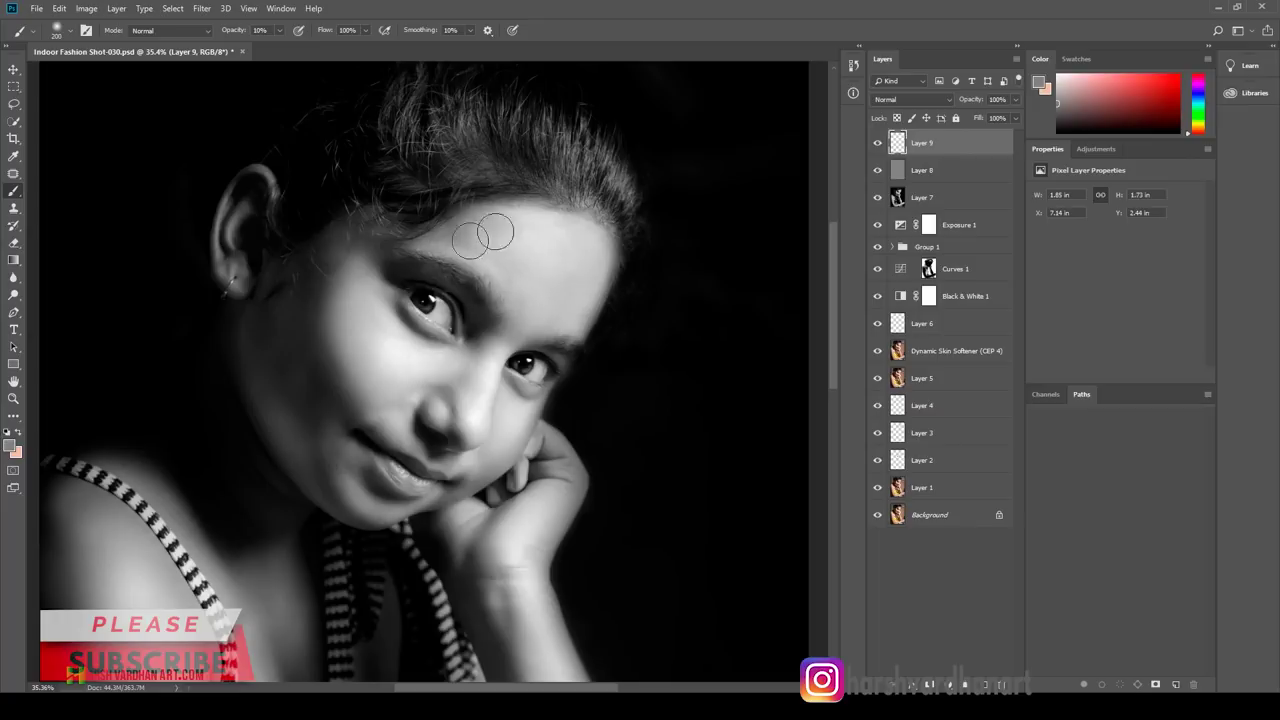
mouse_move(491, 229)
left_mouse_down()
mouse_move(529, 222)
mouse_move(506, 277)
left_mouse_up()
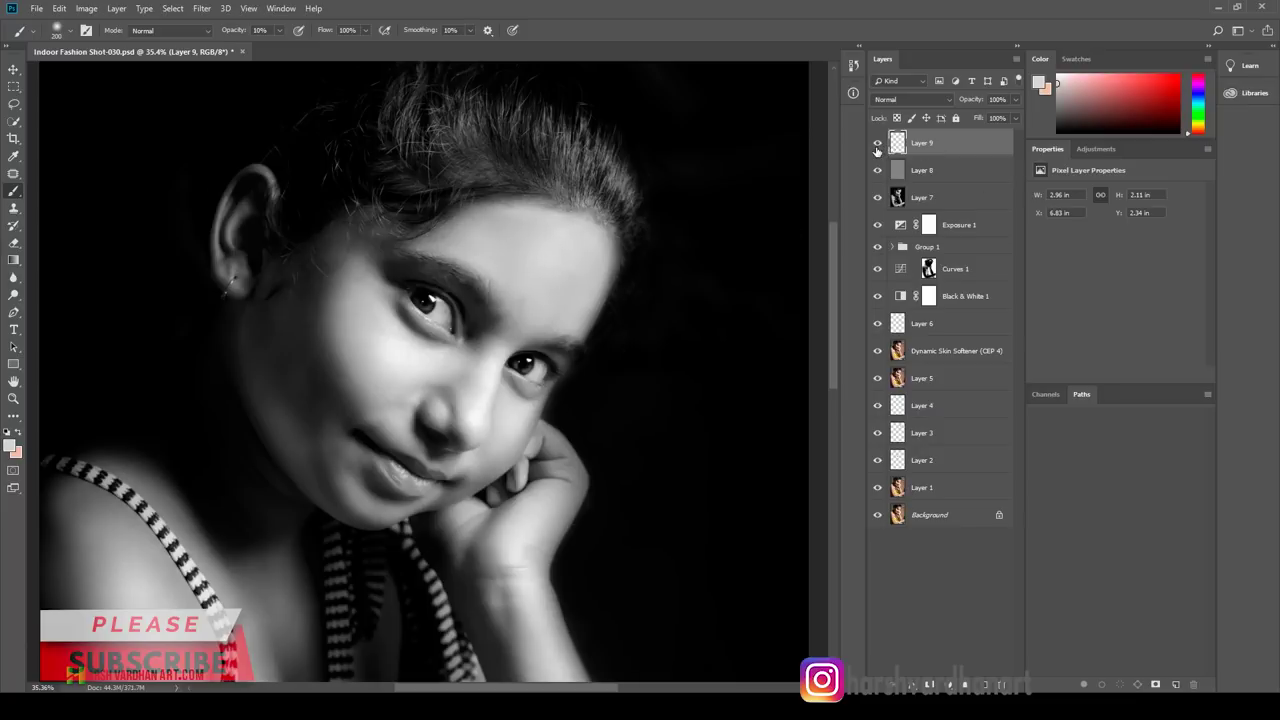
Step: Move Layer 9 below Layer 8 and lower its opacity to 64%, then select Layer 8
left_click_drag(898, 169, 903, 176)
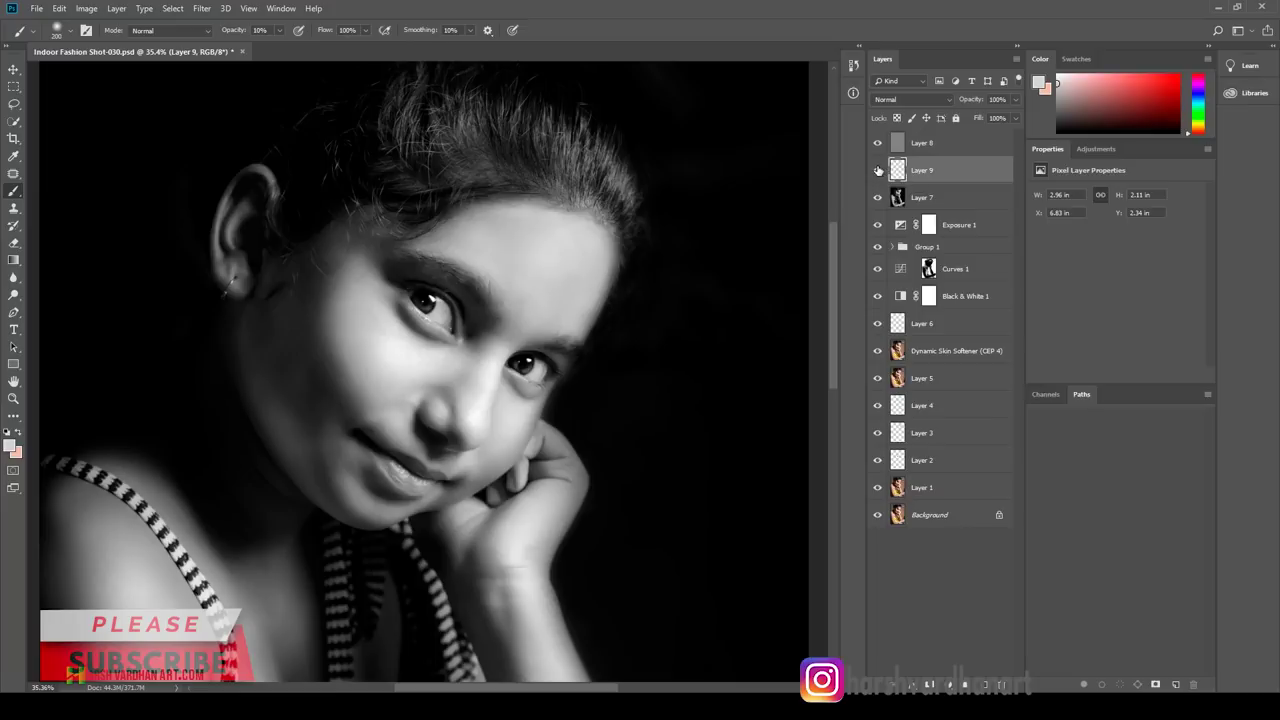
left_click(878, 170)
left_click_drag(993, 118, 992, 118)
scroll(630, 225, "down", 5)
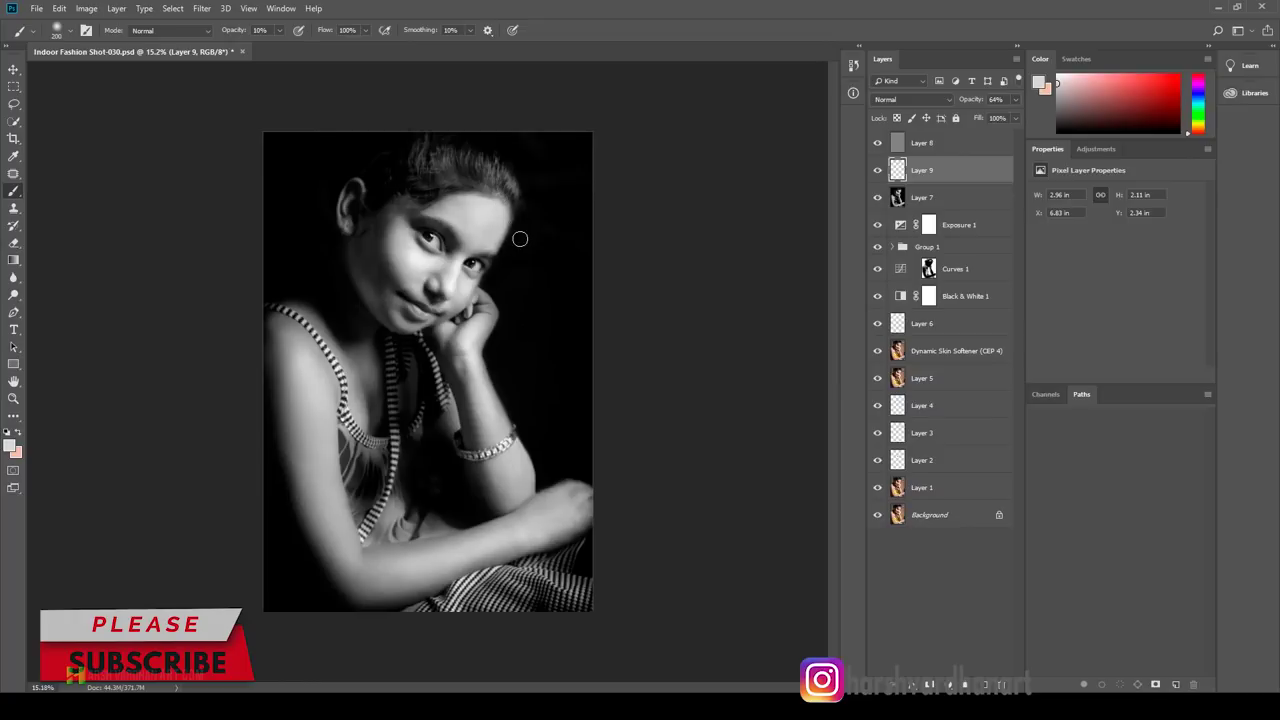
left_click(921, 150)
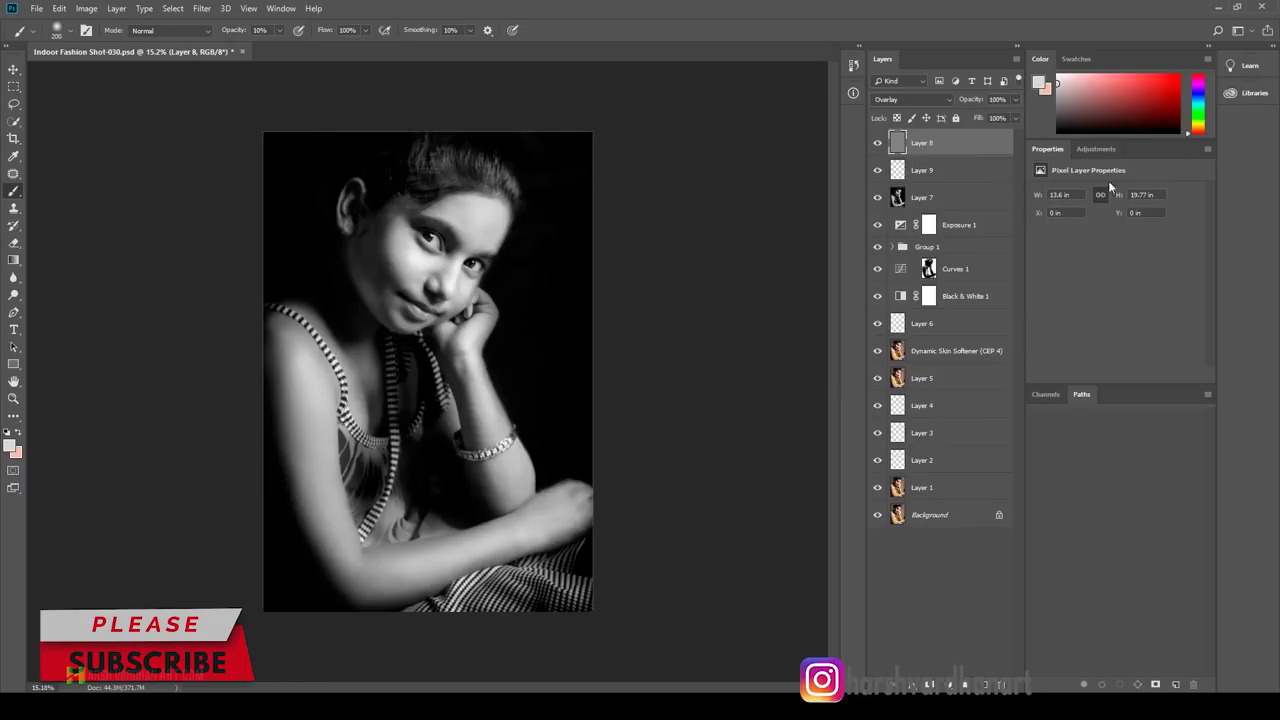
Step: Add a darkening Curves adjustment with an inverted mask, ready to paint white at brush size 400
left_click(1096, 148)
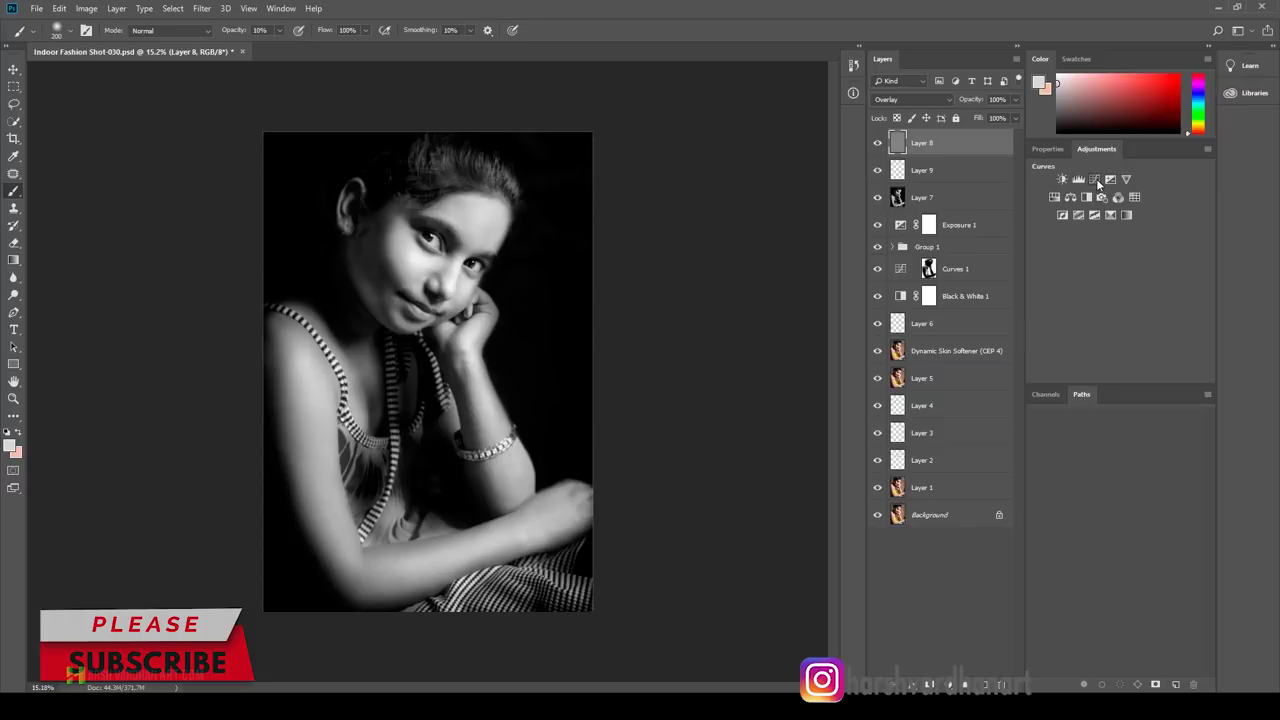
left_click(1095, 180)
left_click_drag(1192, 223, 1195, 241)
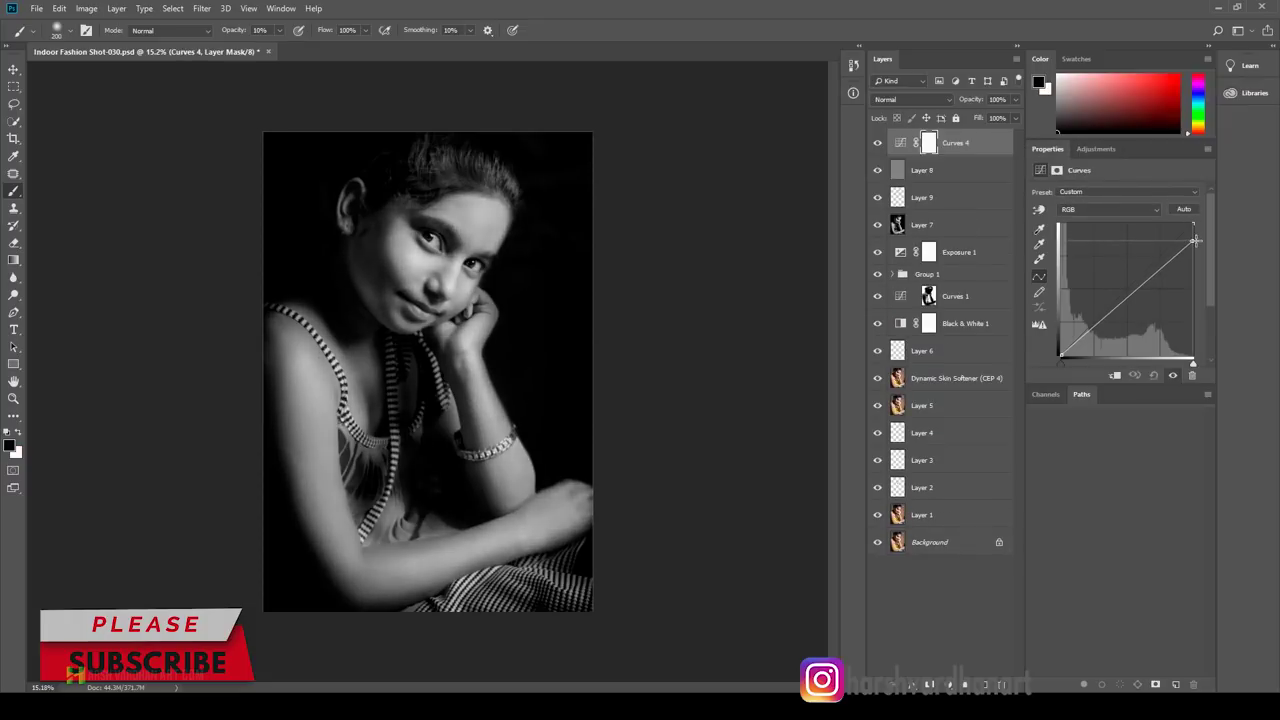
key("ctrl+i")
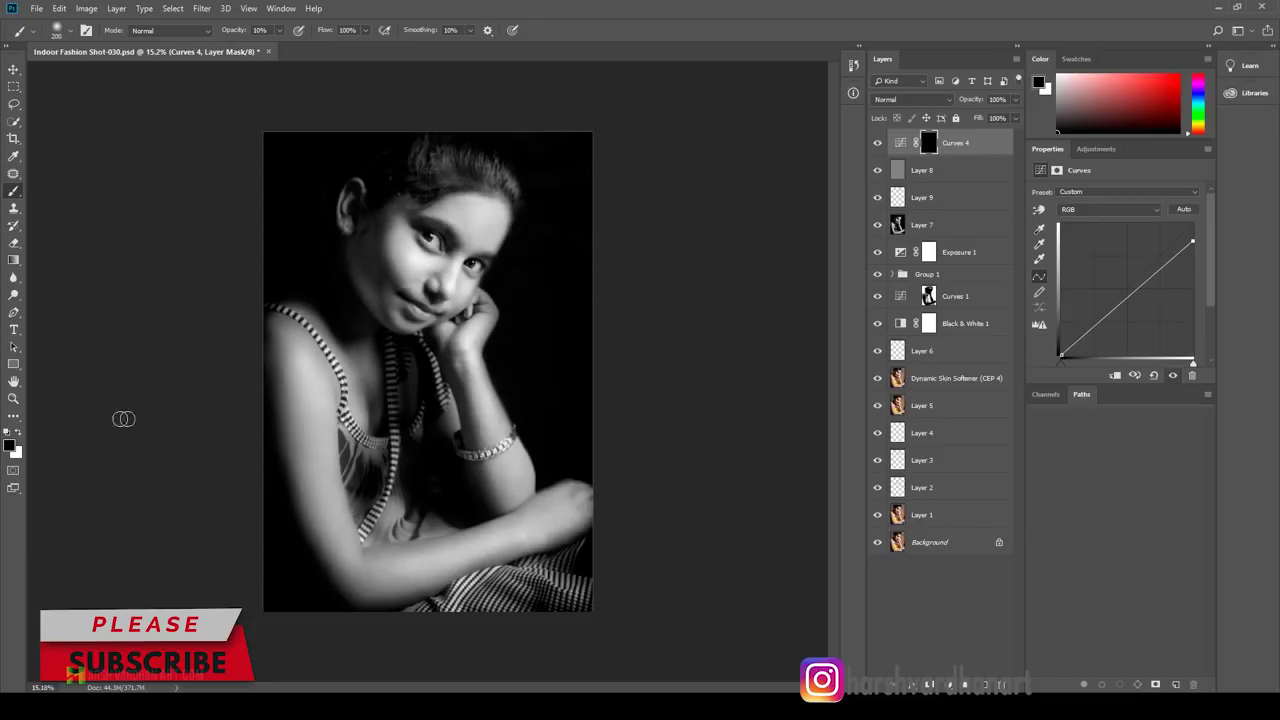
left_click(24, 437)
key("bracketright")
key("bracketright")
key("bracketright")
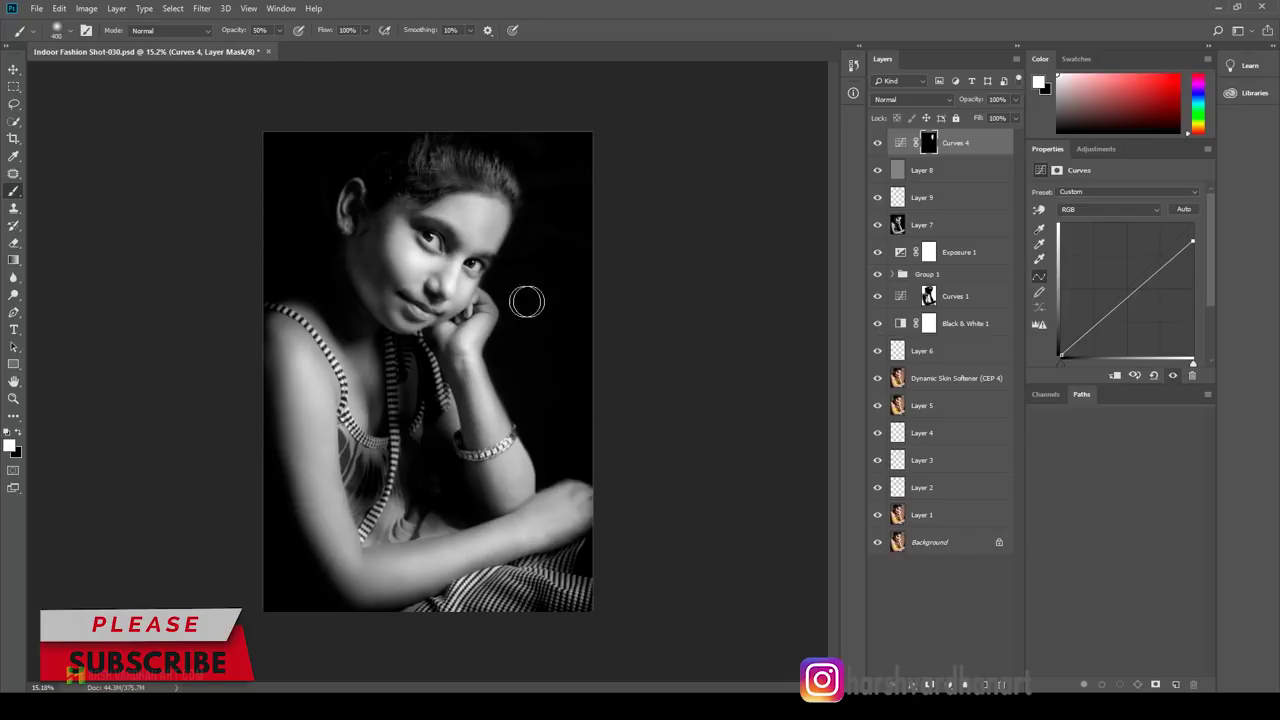
Step: Zoom out, select the Curves 4 adjustment, and bring up the new fill/adjustment layer menu
left_click_drag(523, 277, 500, 274)
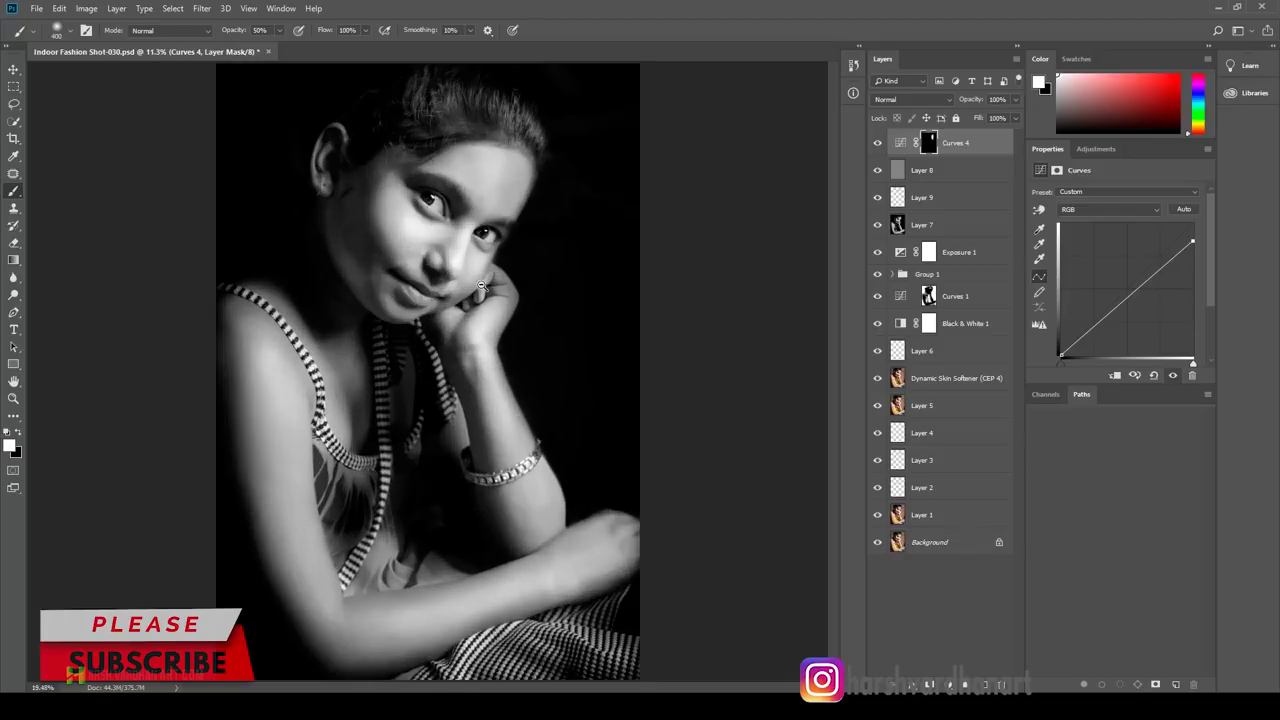
left_click(902, 146)
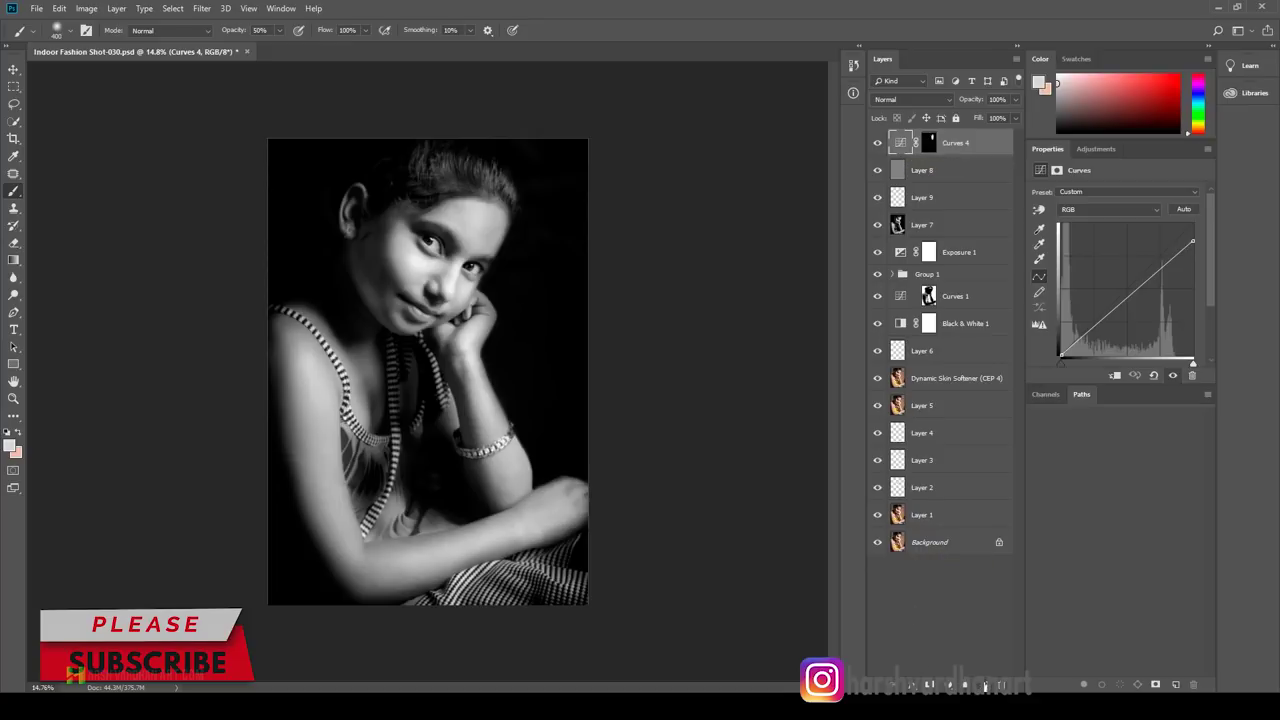
left_click(947, 684)
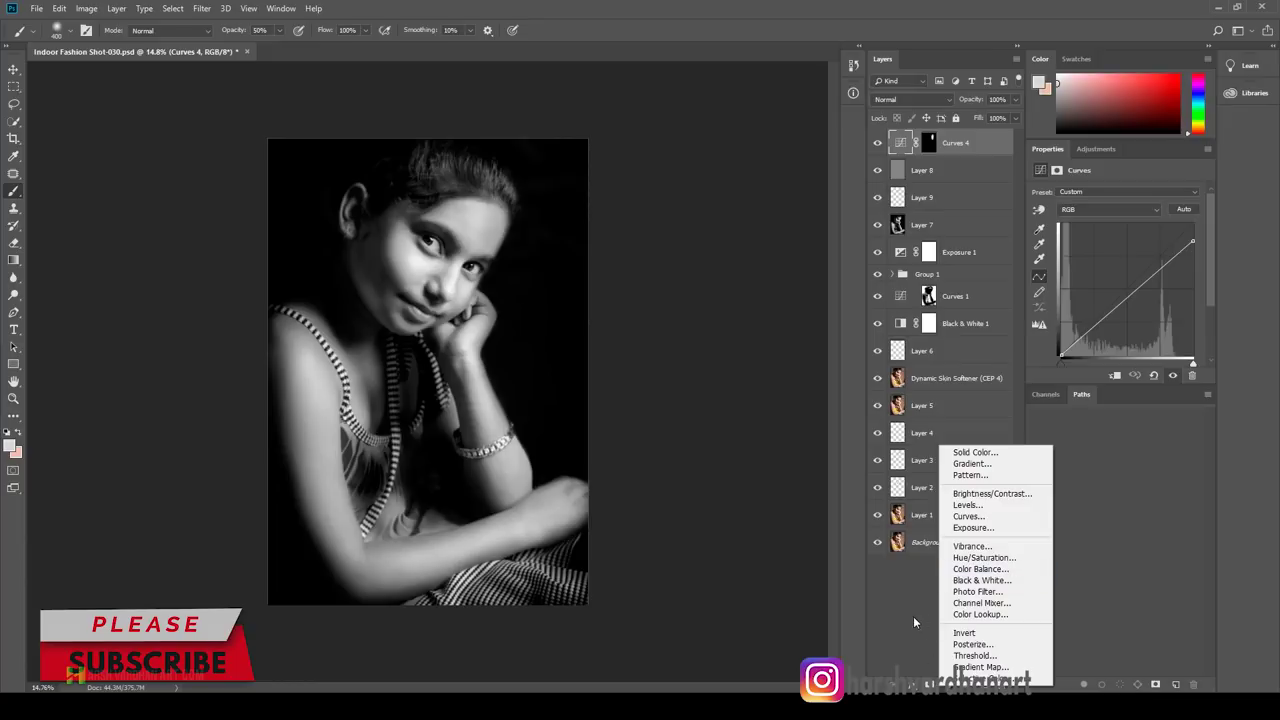
Step: Add a Gradient Fill layer using a white-to-transparent gradient
left_click(968, 464)
left_click(617, 188)
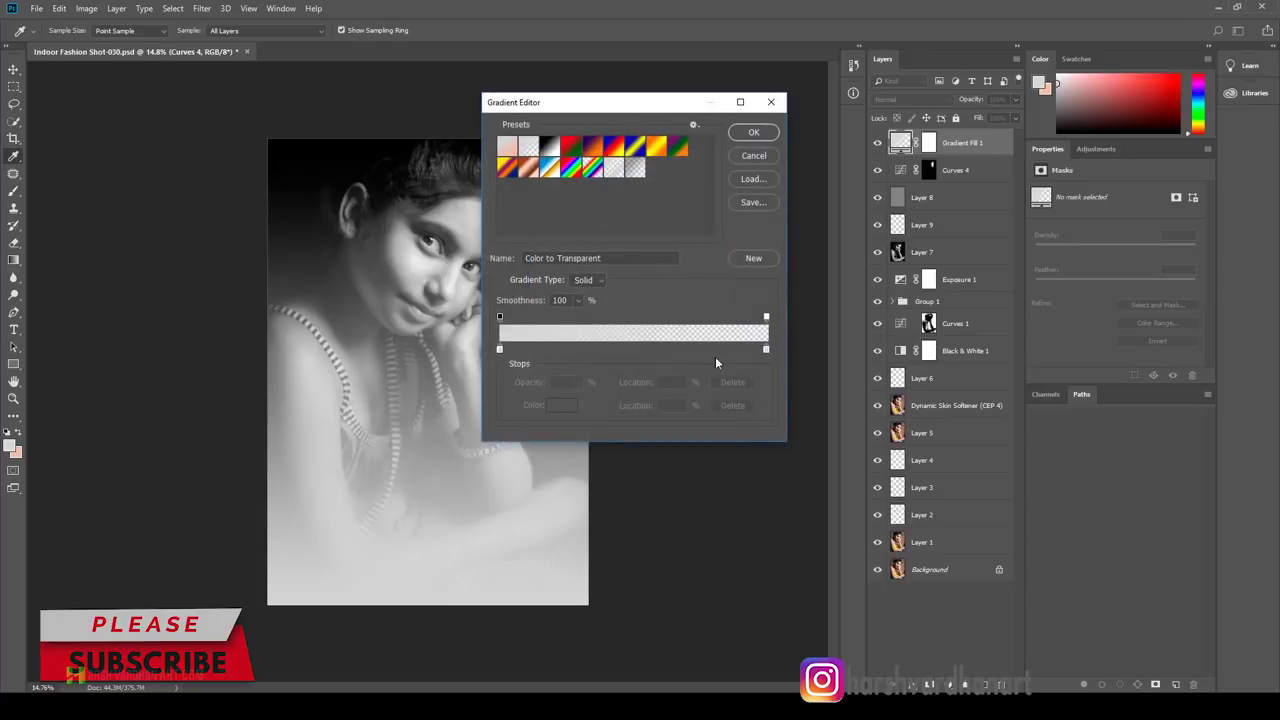
left_click(500, 350)
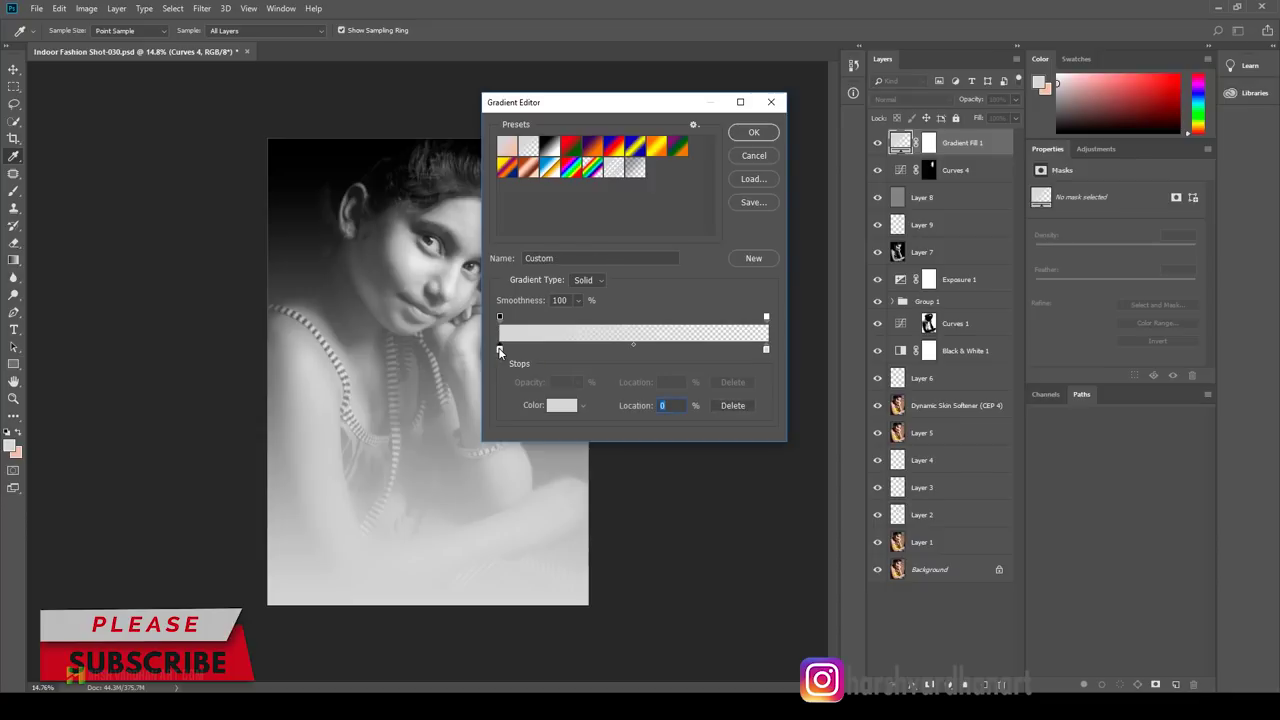
double_click(500, 350)
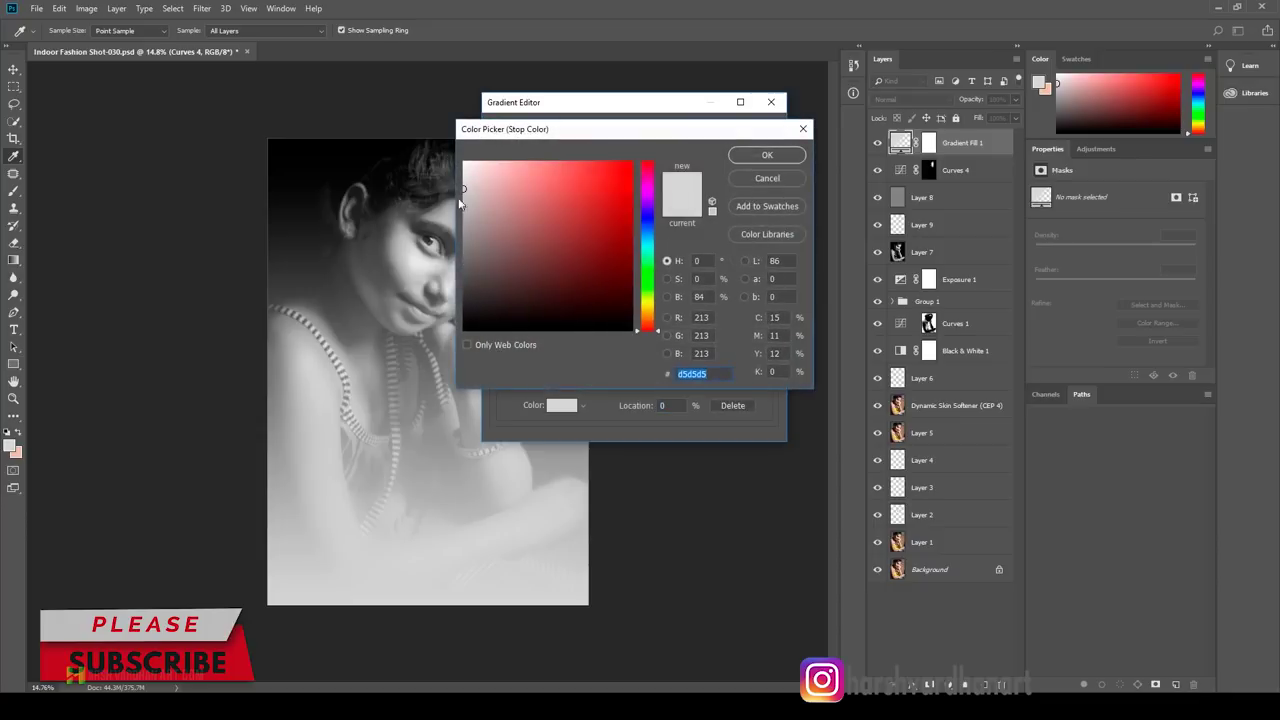
left_click(464, 163)
left_click(772, 153)
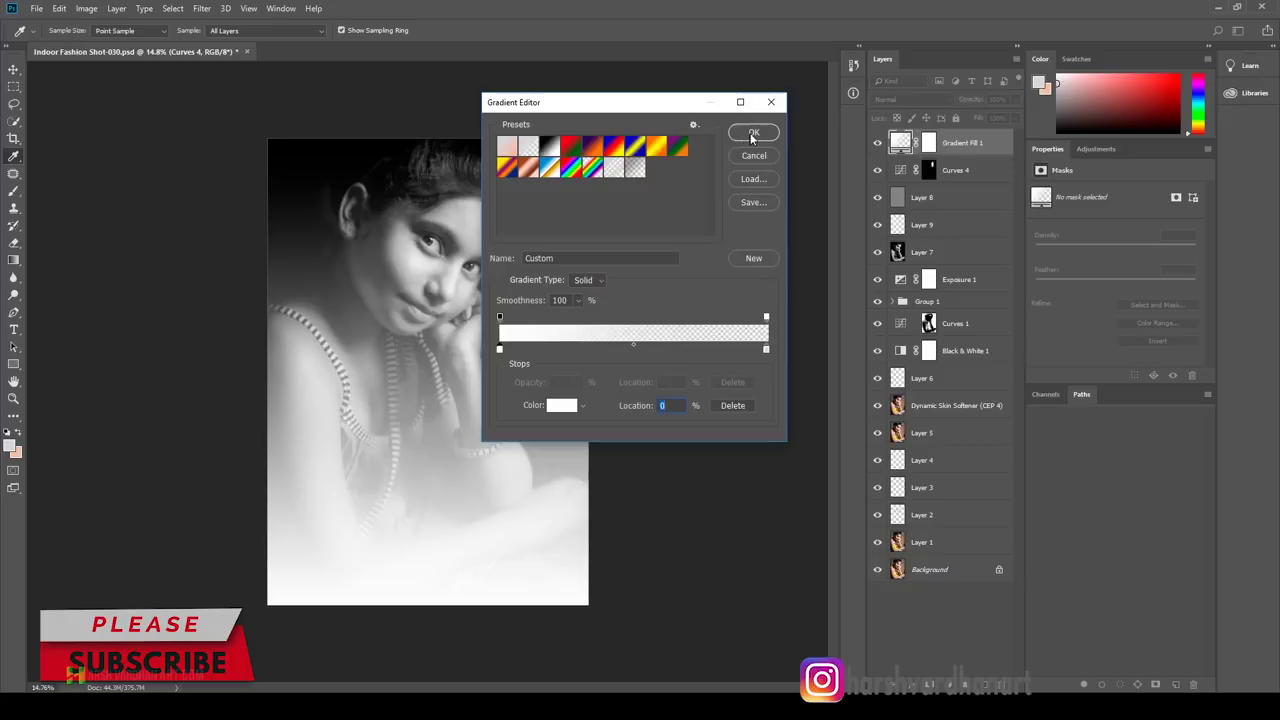
left_click(754, 135)
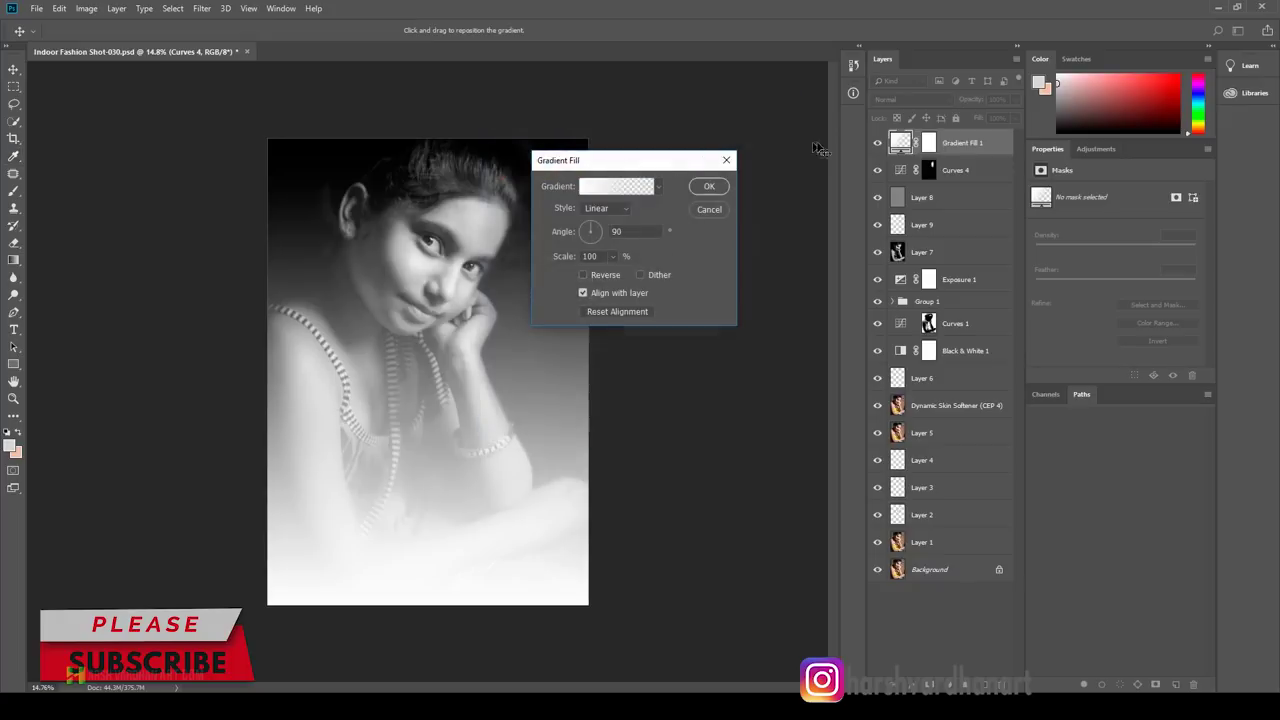
Step: Make the gradient Radial at 56% scale, centred on the girl's face
left_click_drag(630, 161, 850, 154)
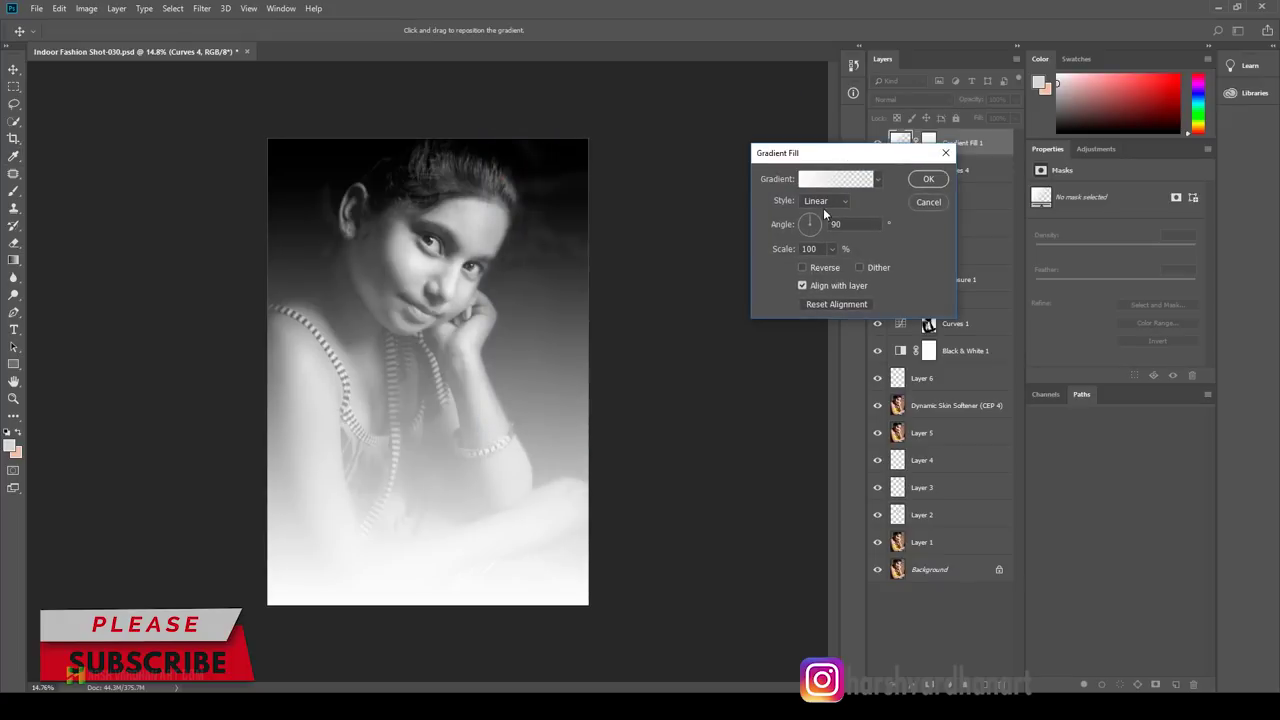
left_click(824, 201)
left_click(825, 228)
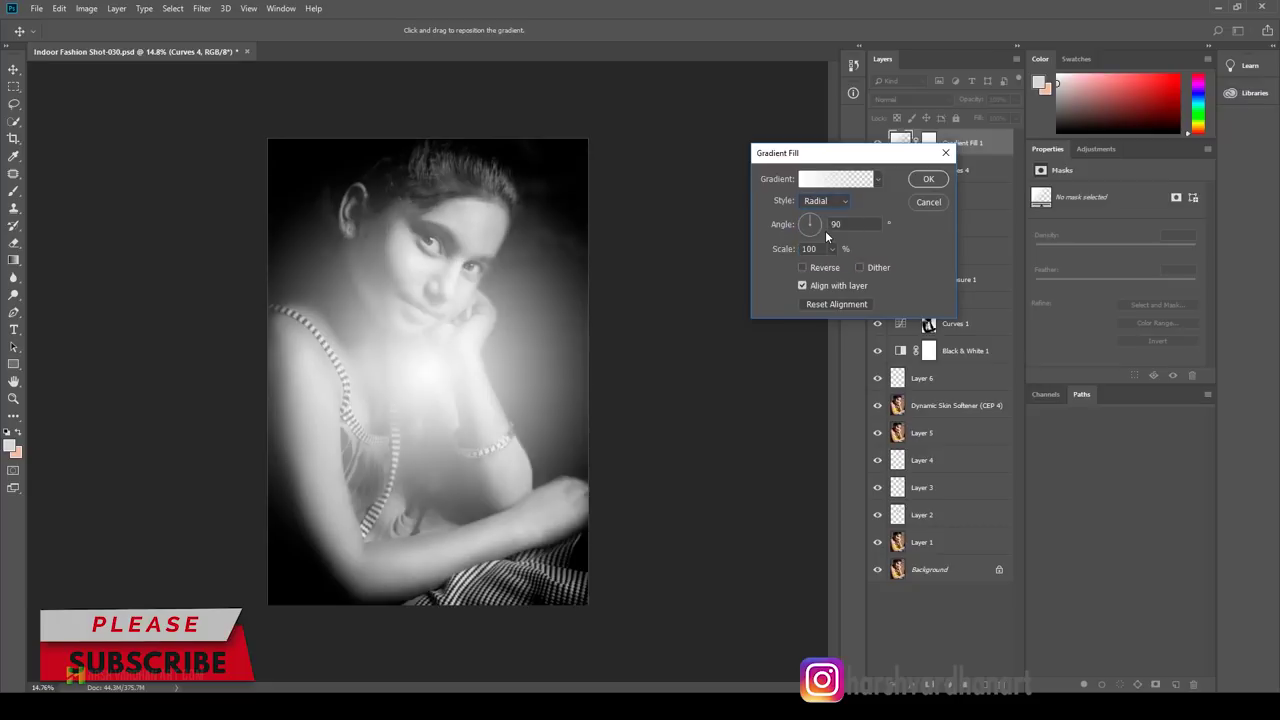
left_click_drag(437, 334, 447, 268)
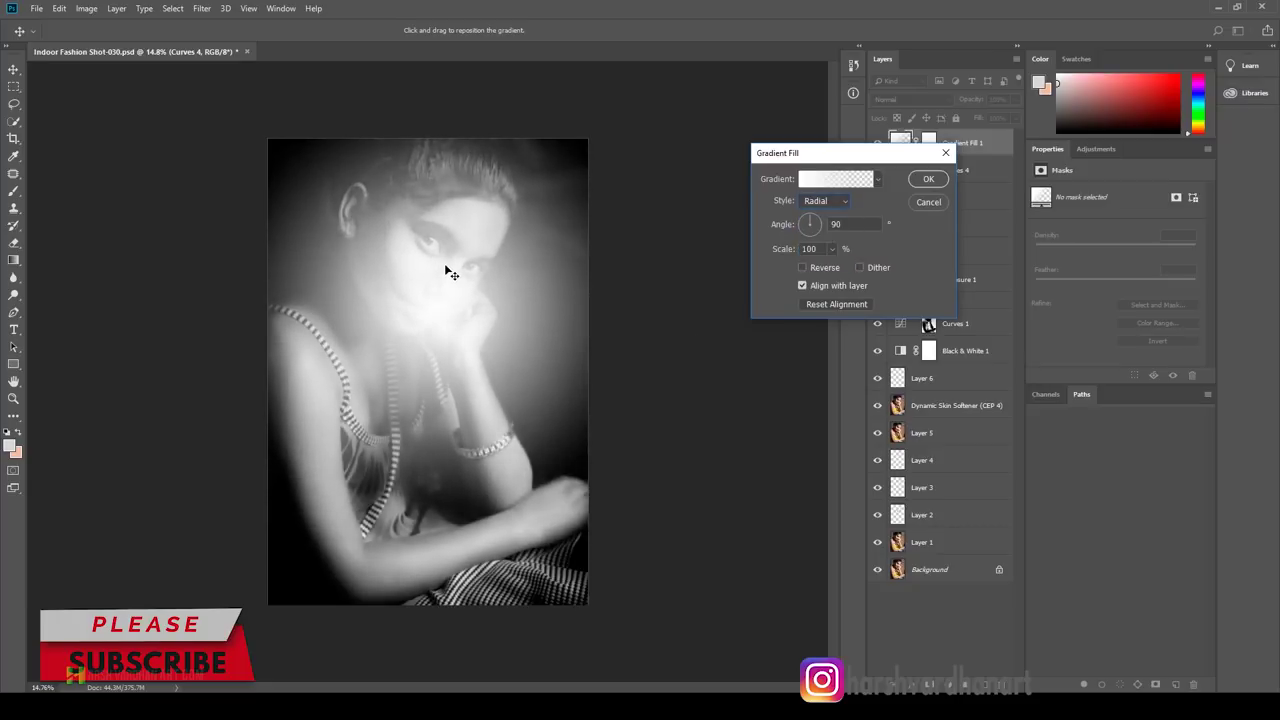
left_click(834, 250)
left_click_drag(836, 267, 828, 269)
mouse_move(450, 328)
left_mouse_down()
mouse_move(458, 272)
mouse_move(443, 286)
left_mouse_up()
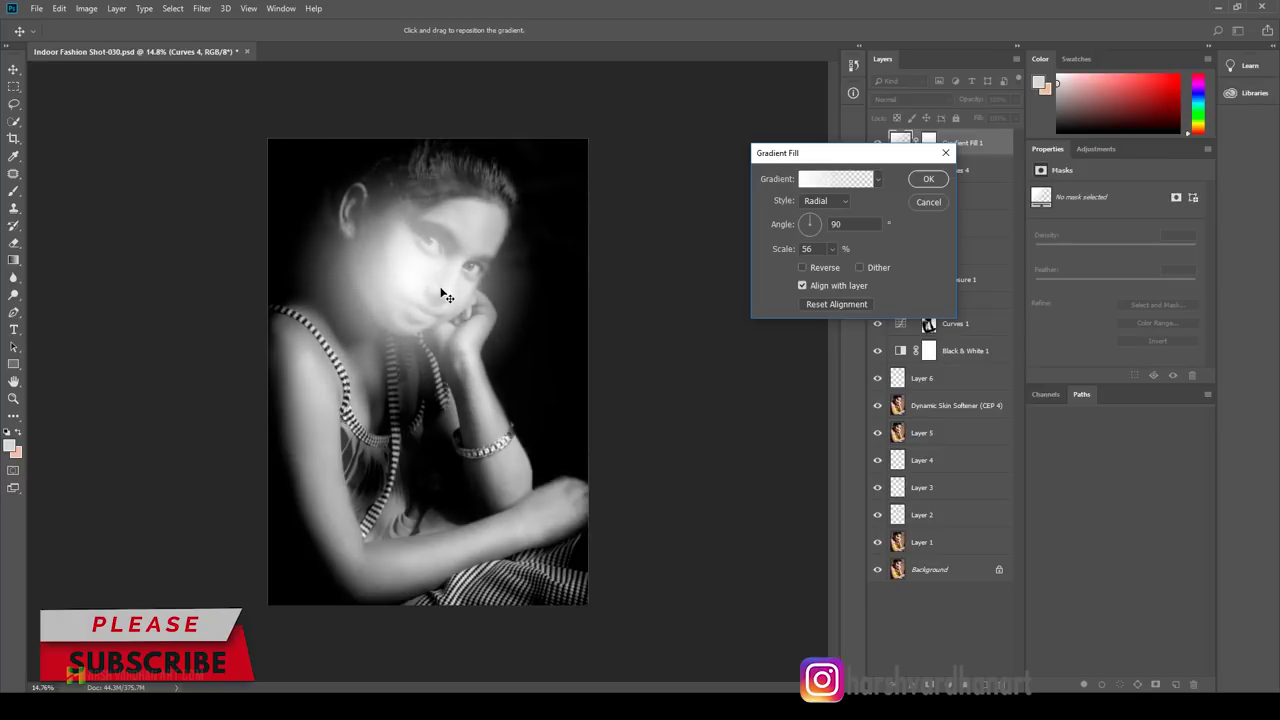
left_click(928, 179)
Step: Blend Gradient Fill 1 in Soft Light at 27% opacity, comparing the glow on and off
left_click(912, 99)
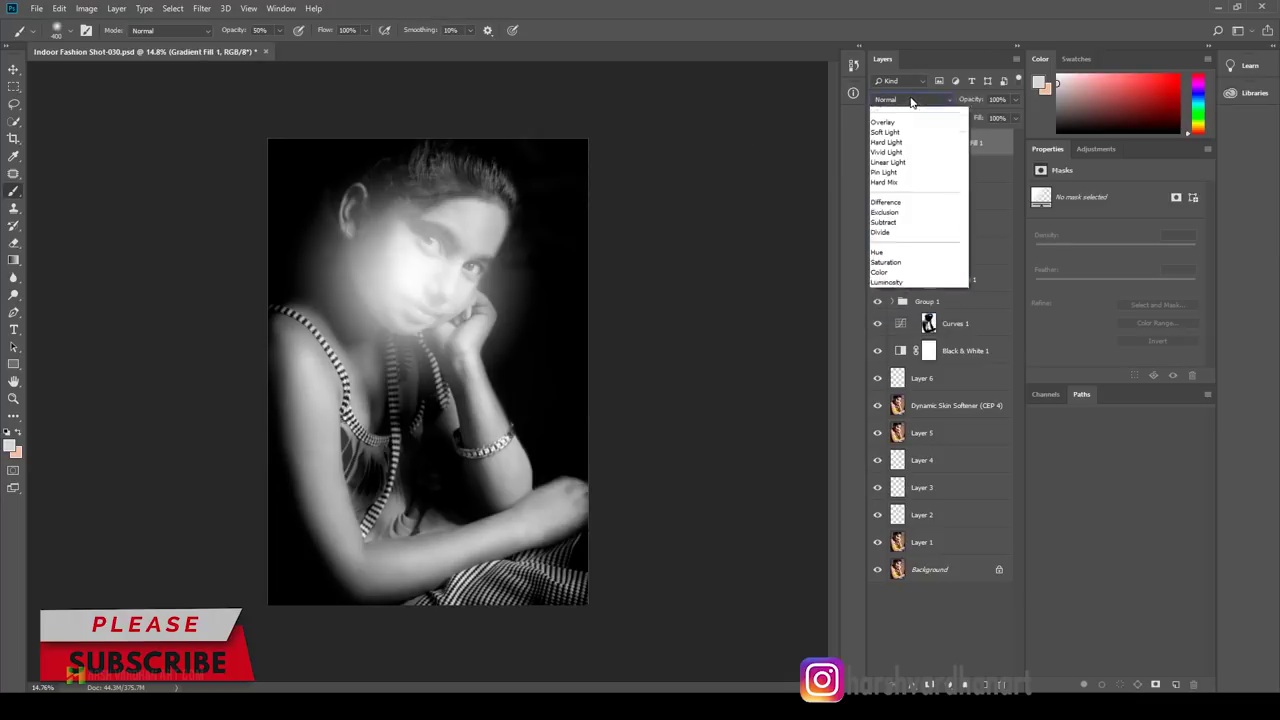
left_click(884, 273)
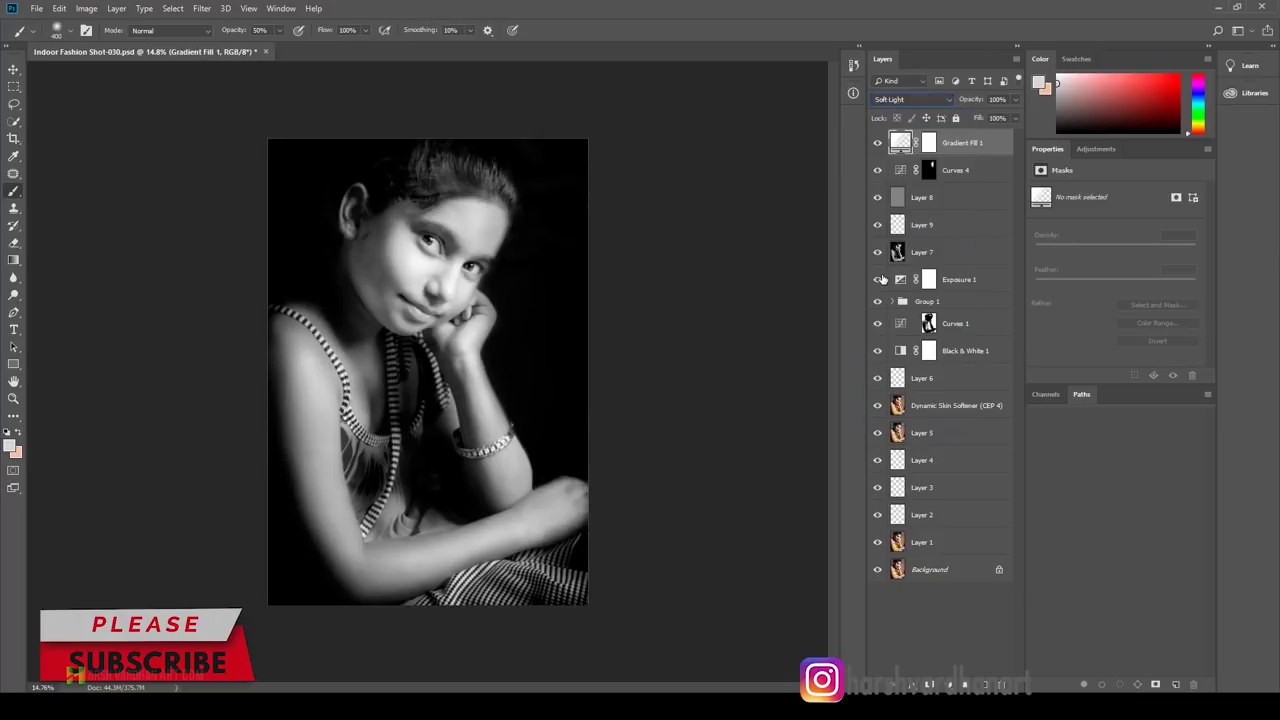
left_click(876, 143)
left_click_drag(990, 118, 989, 118)
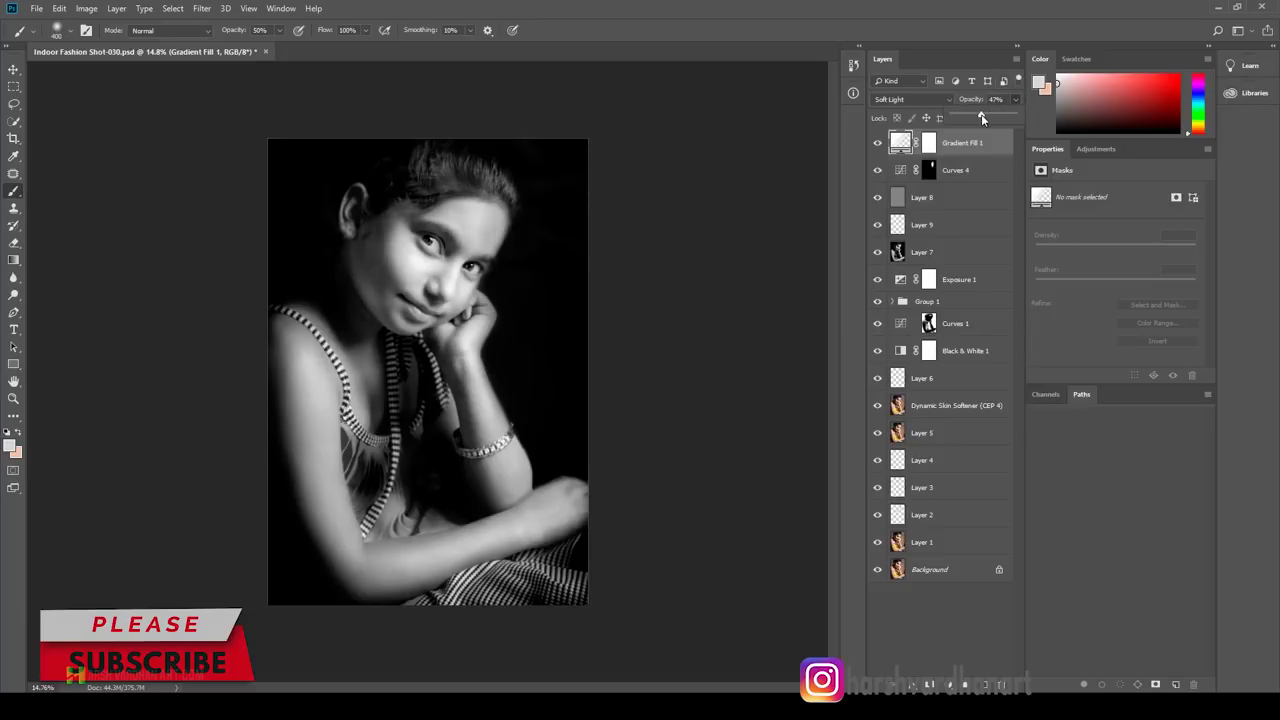
left_click(877, 143)
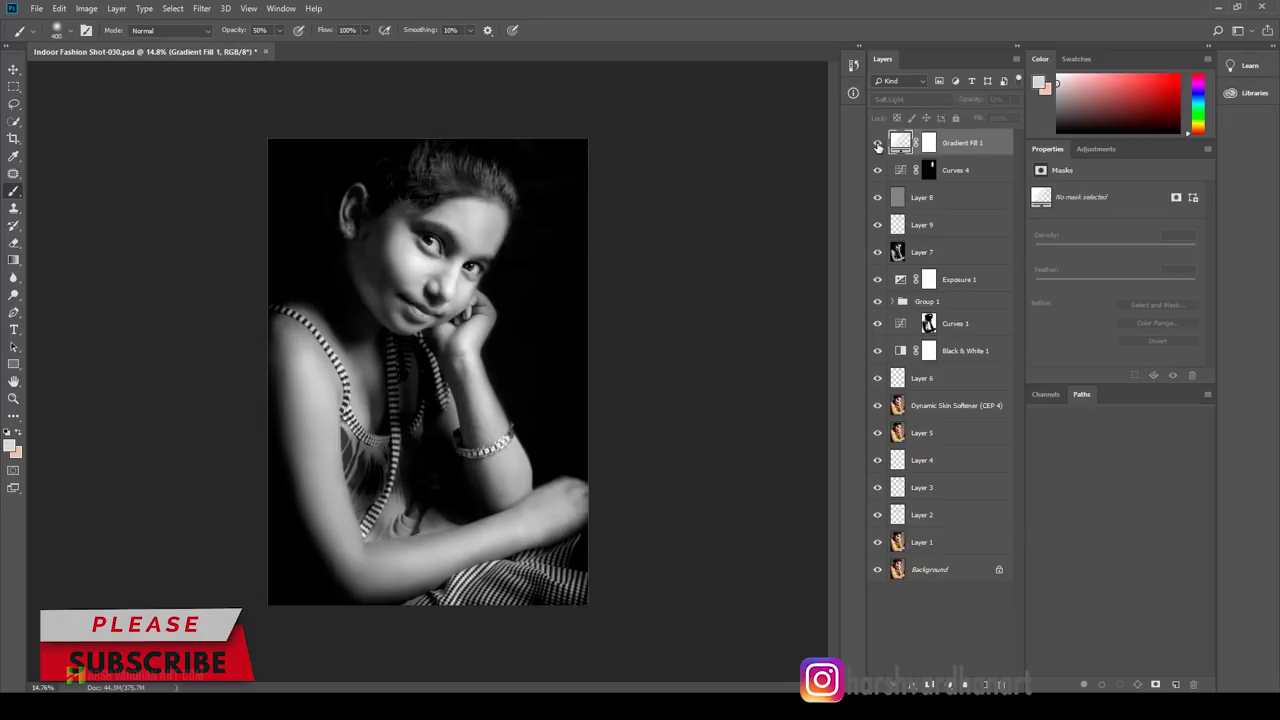
left_click(877, 143)
left_click(877, 143)
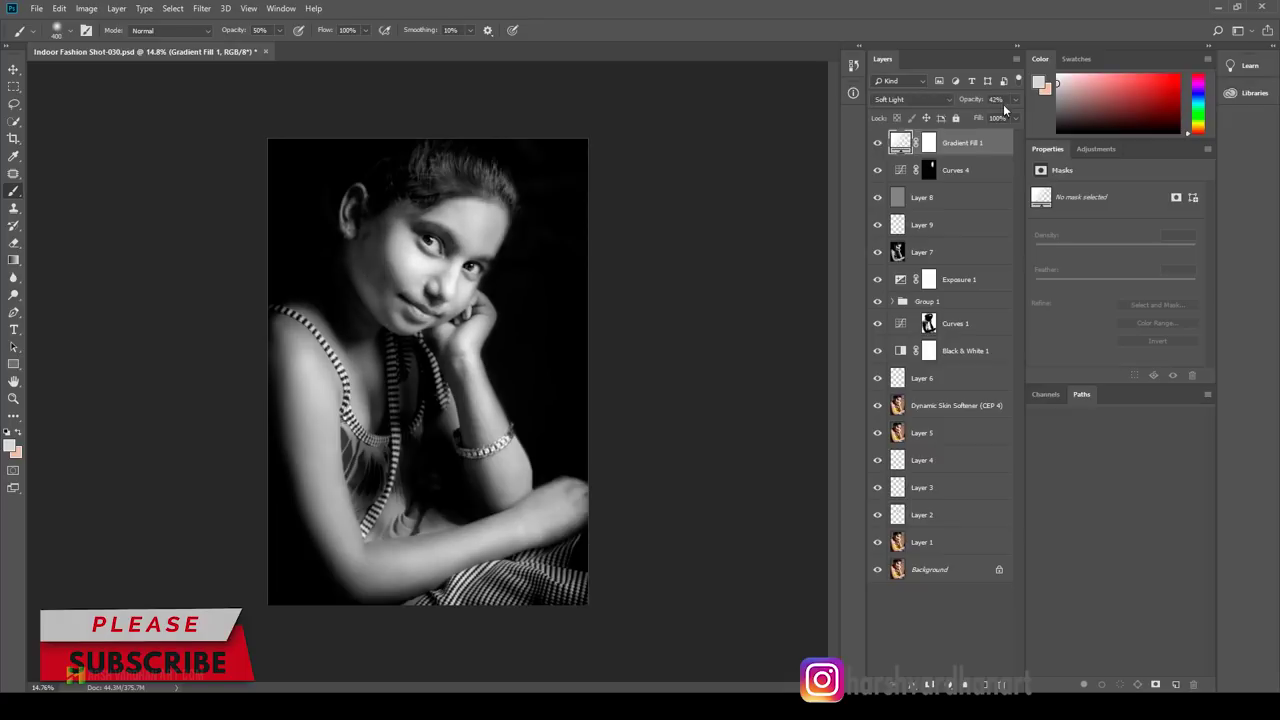
left_click_drag(971, 115, 969, 117)
Step: Paint black on the gradient fill's mask to hold back part of the glow
left_click(929, 145)
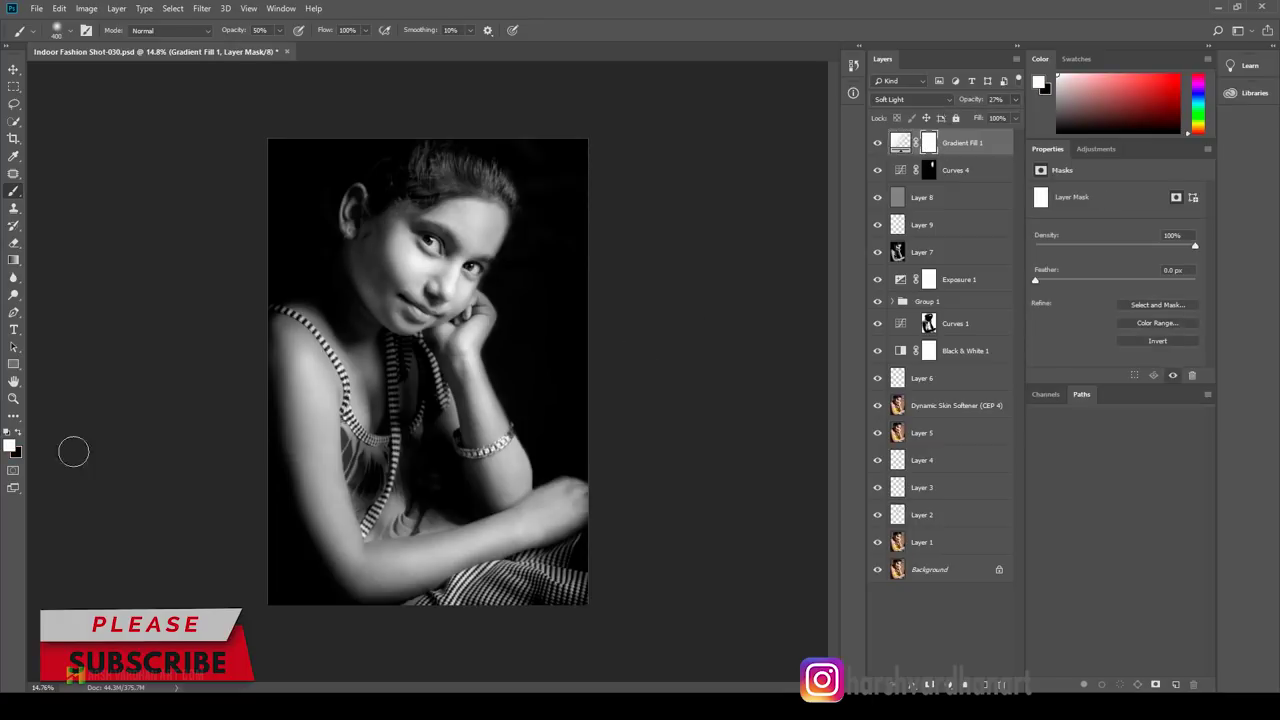
left_click(20, 435)
left_click_drag(297, 289, 350, 341)
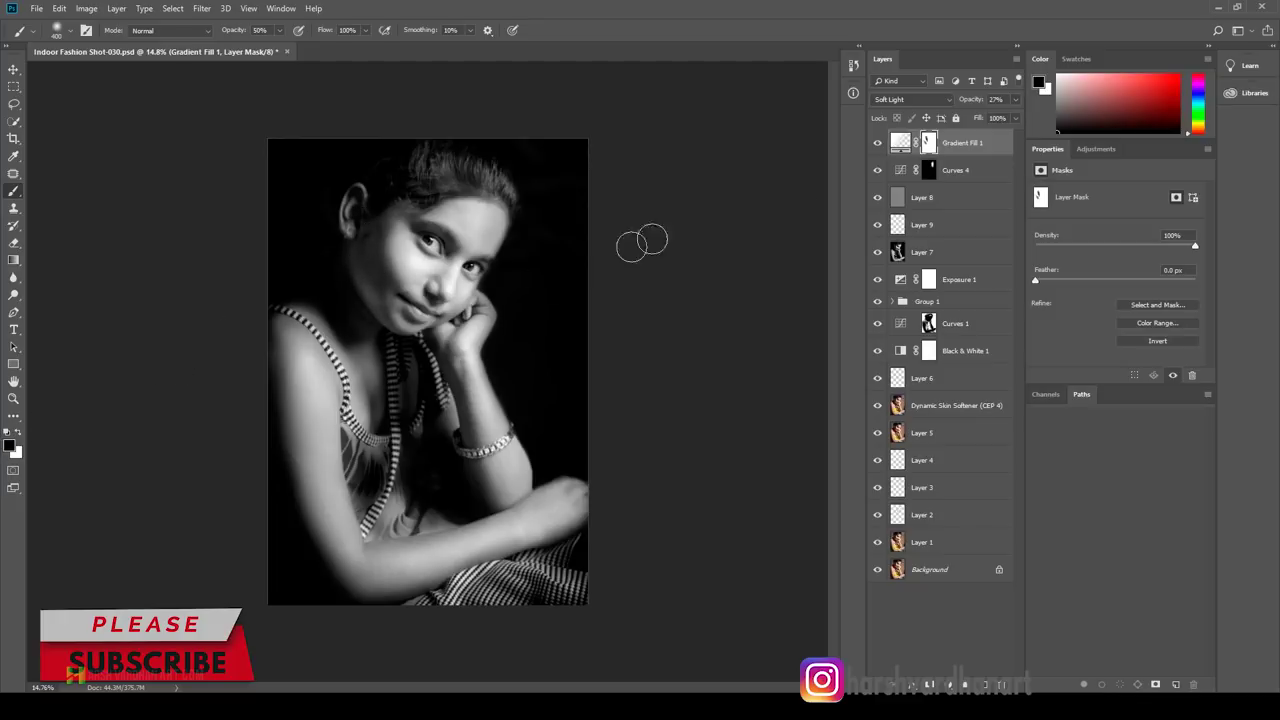
left_click(878, 144)
left_click(878, 144)
Step: Stamp visible layers into Layer 10, save, and set it to Linear Light
key("ctrl+shift+alt+e")
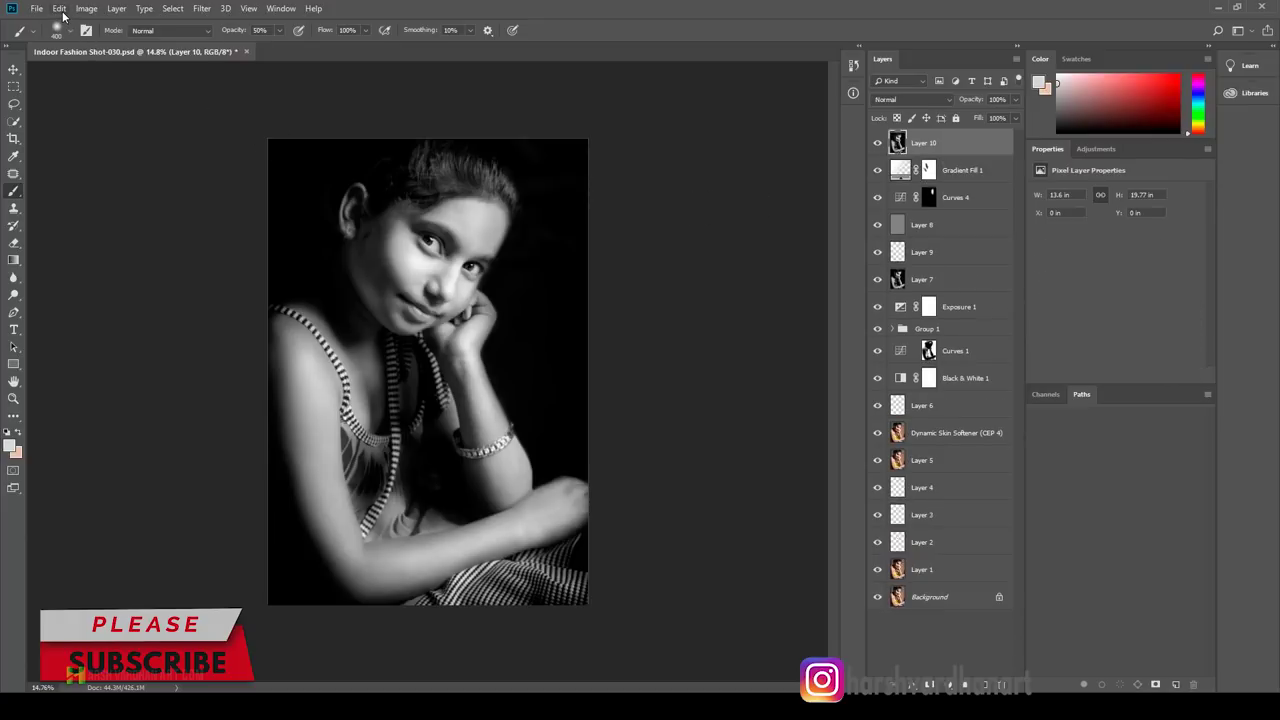
key("ctrl+s")
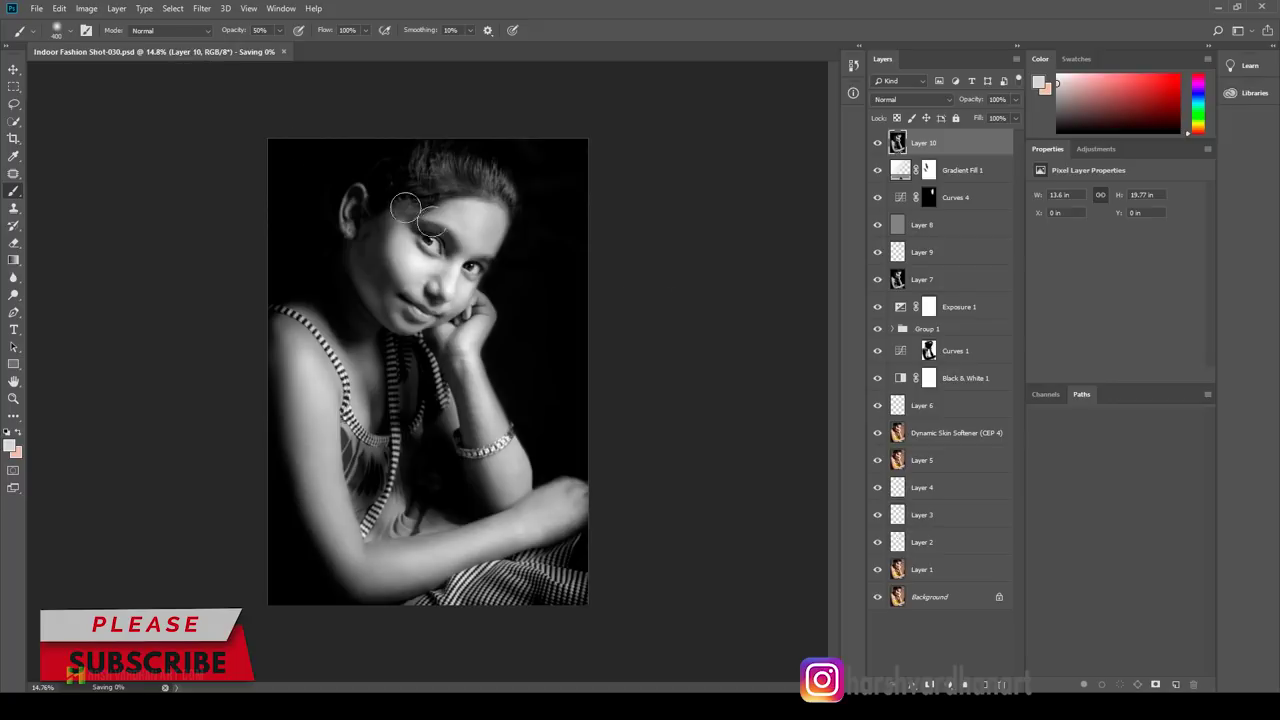
left_click(927, 100)
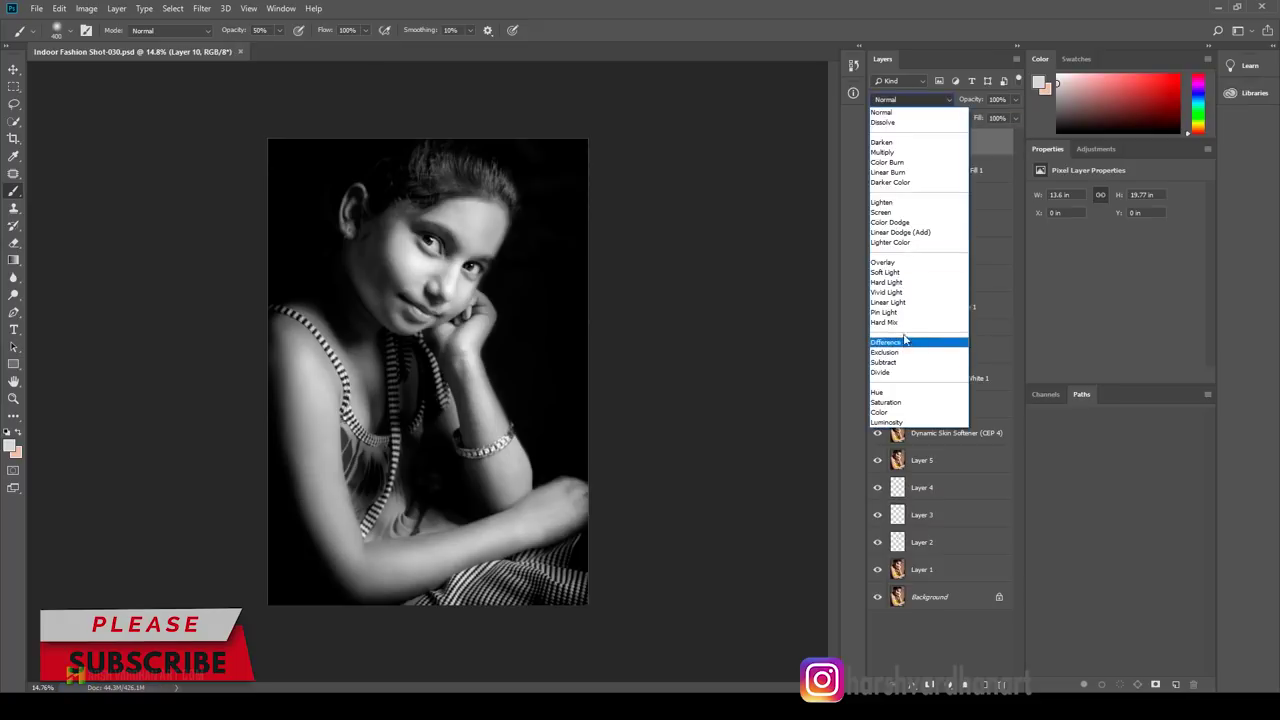
left_click(906, 302)
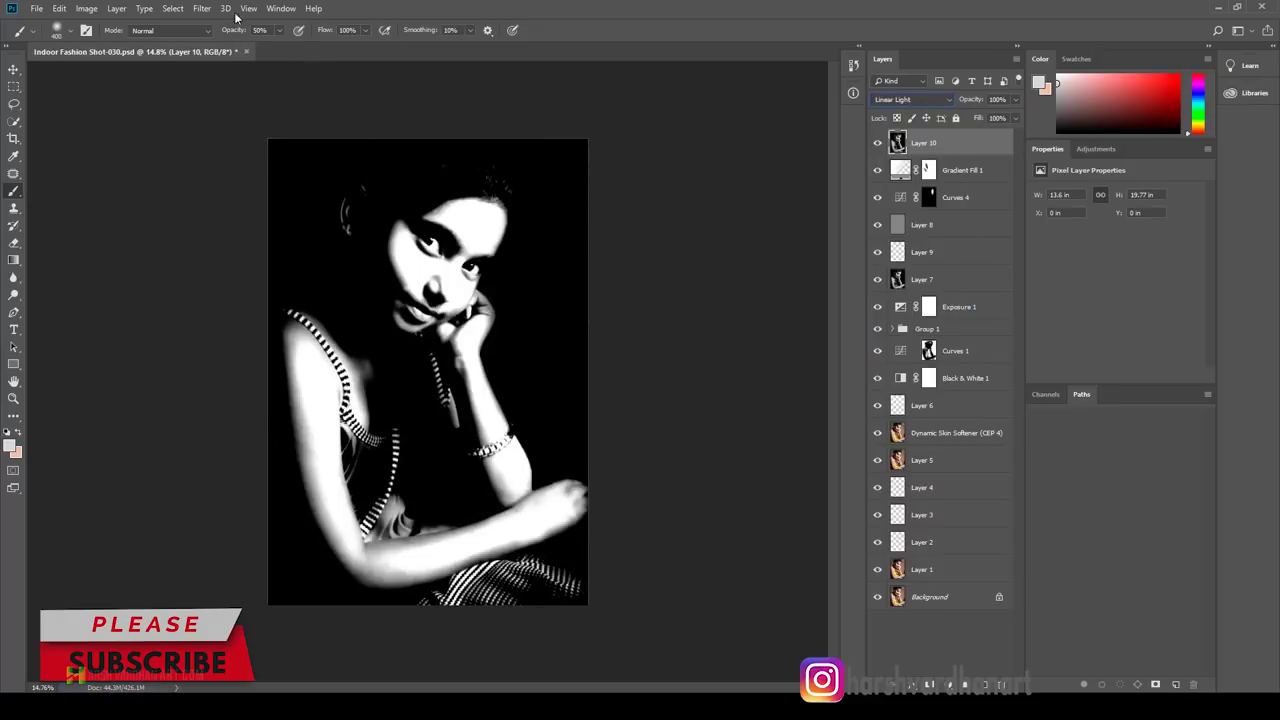
Step: Apply a 1.5-pixel High Pass filter to Layer 10
left_click(201, 8)
mouse_move(212, 273)
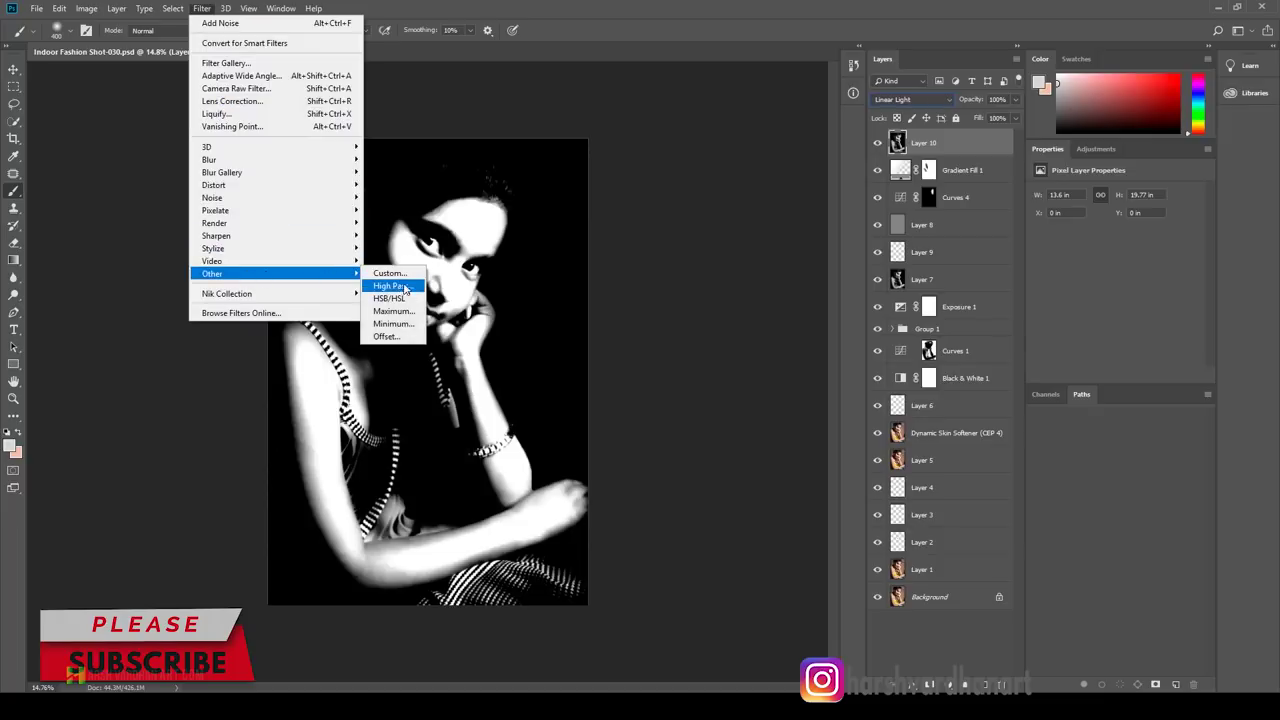
left_click(390, 286)
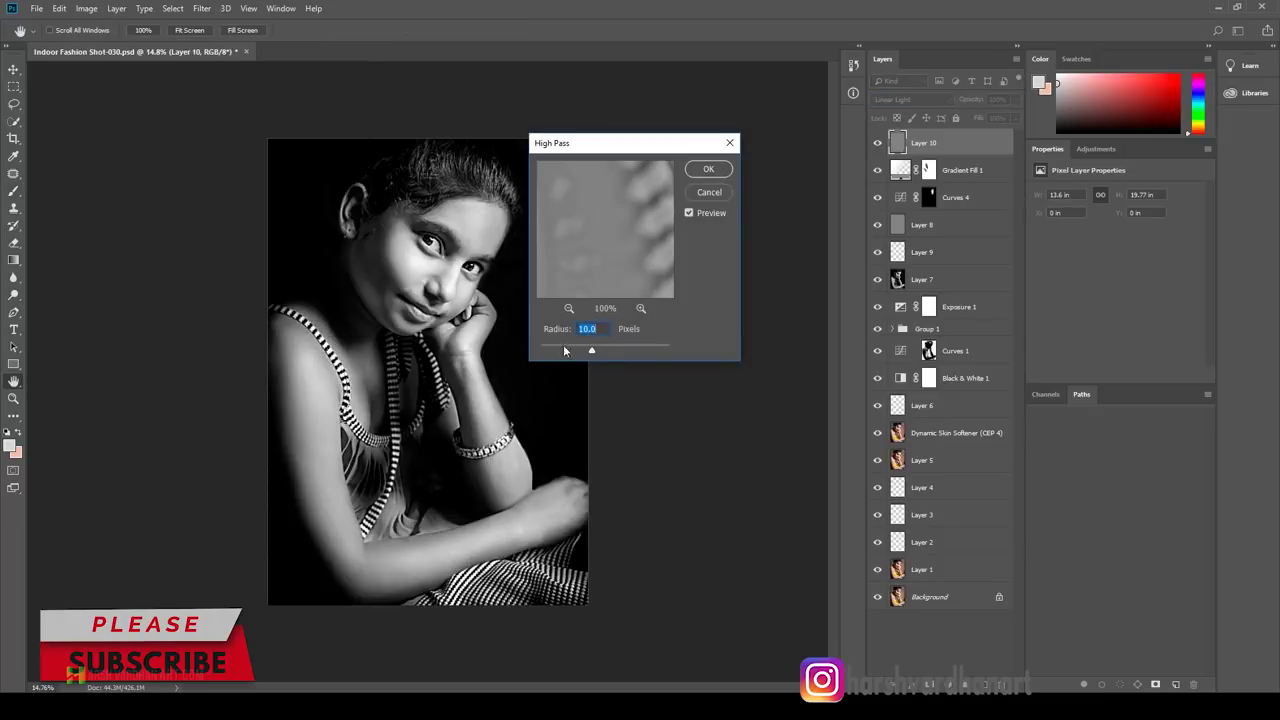
type("1")
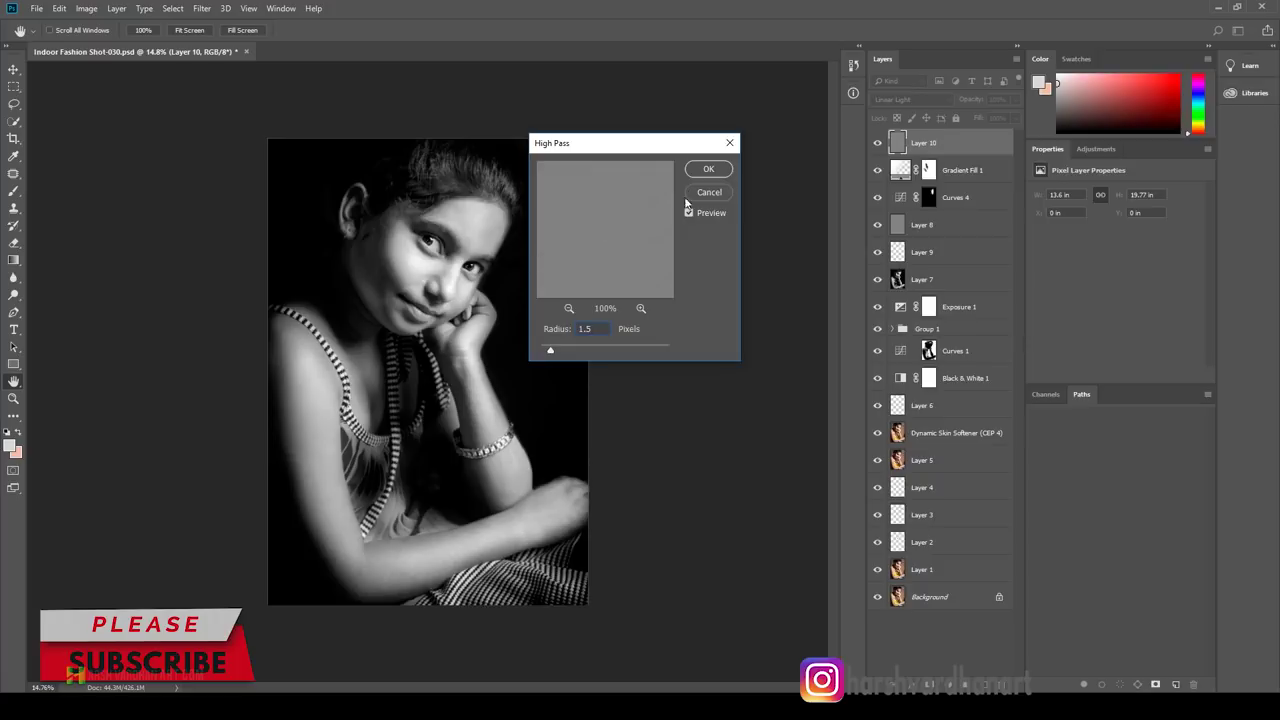
left_click(705, 170)
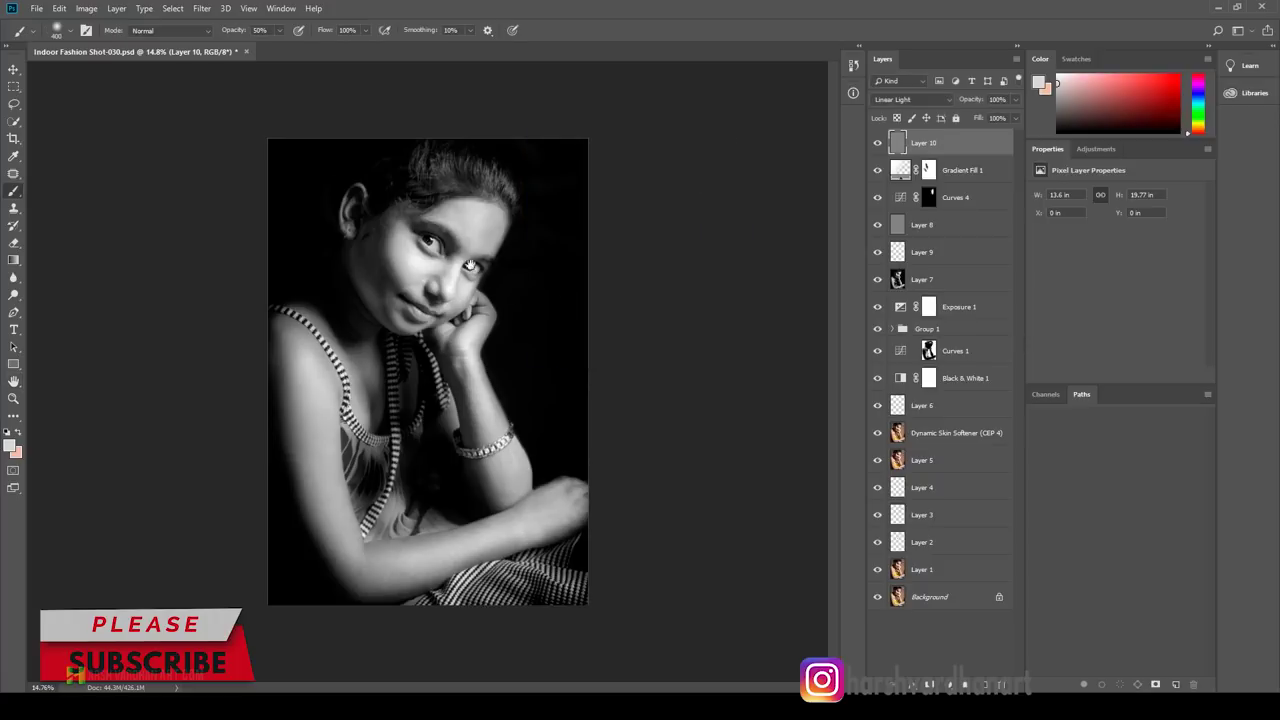
Step: Zoom in on the face and toggle Layer 10 to judge its sharpening
left_click(440, 251)
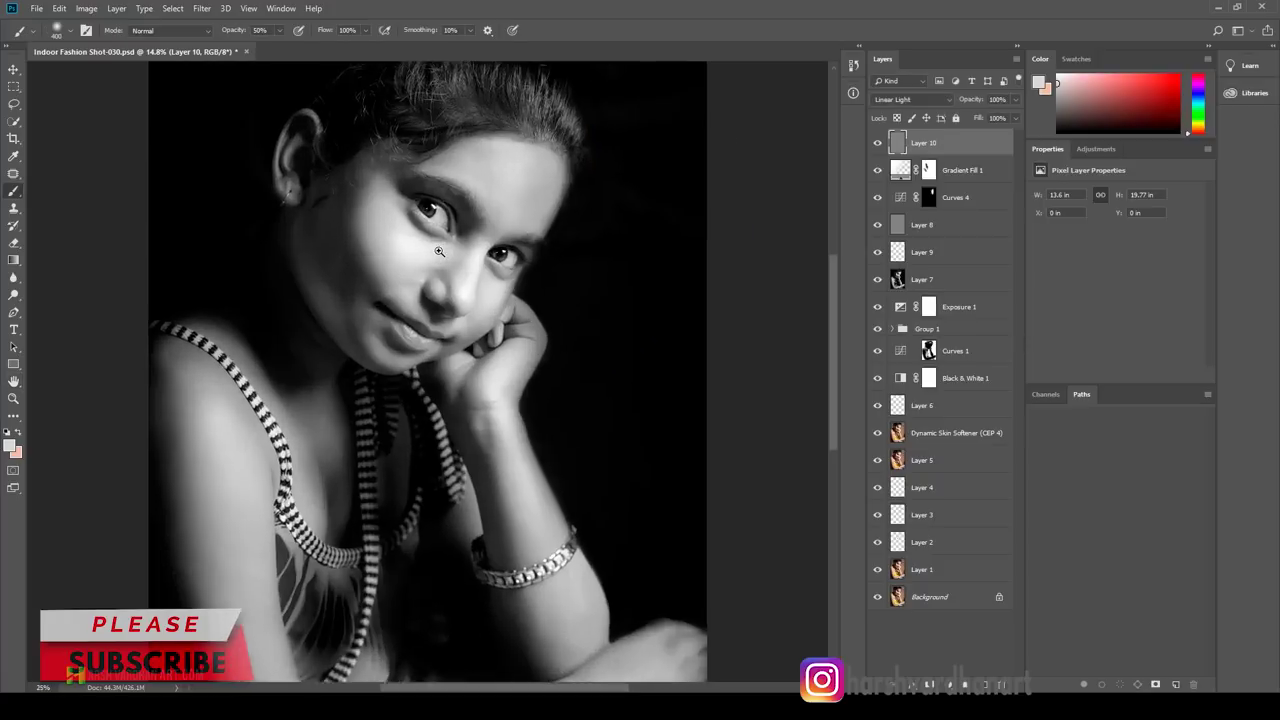
left_click(443, 248)
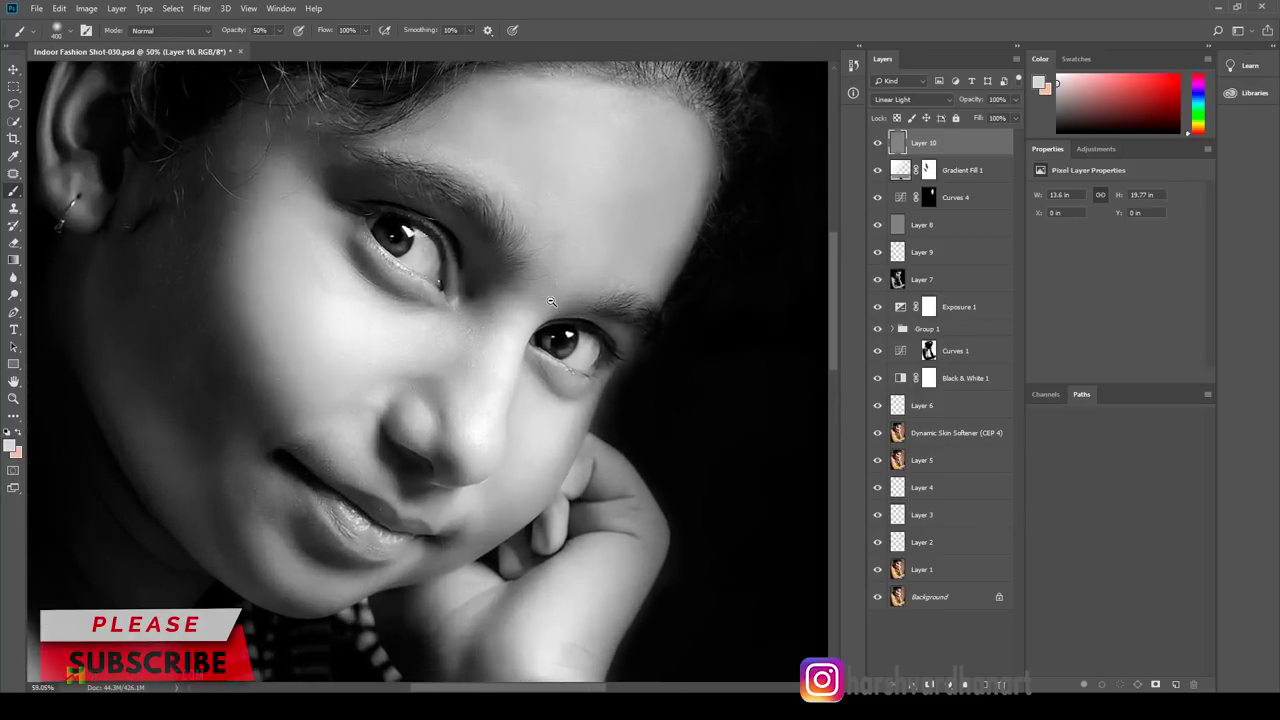
left_click_drag(551, 302, 556, 302)
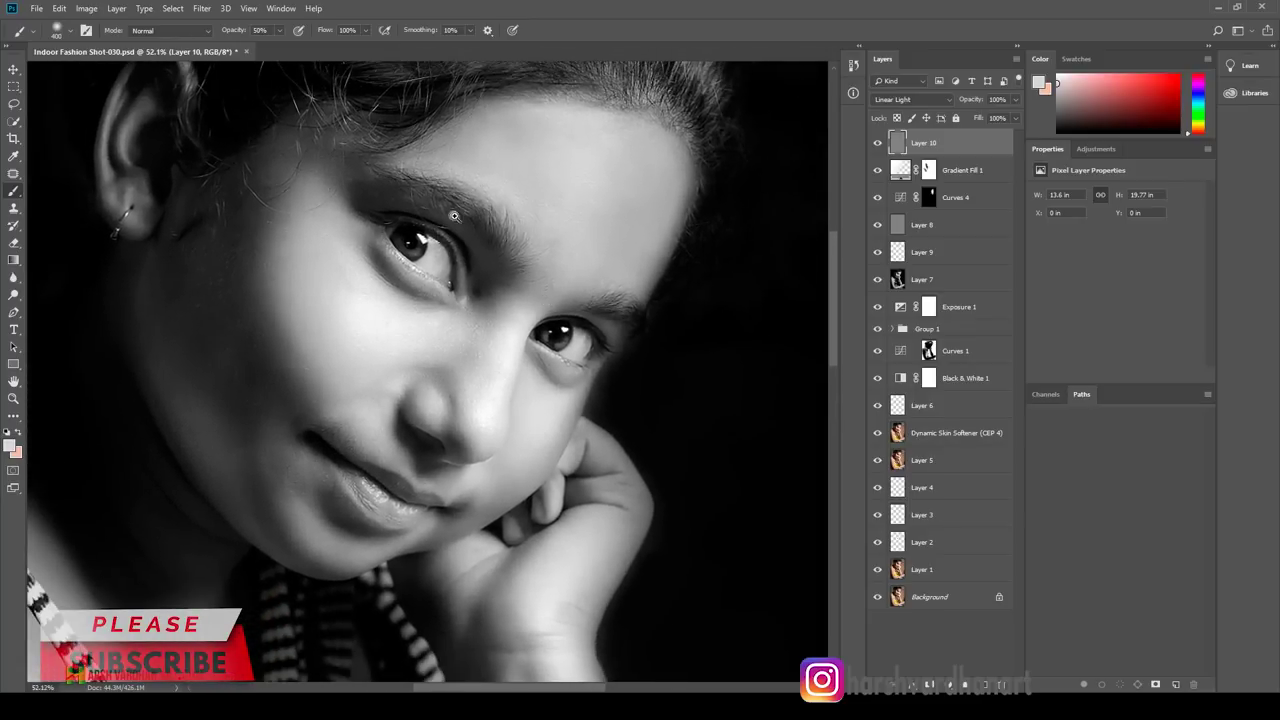
left_click(879, 143)
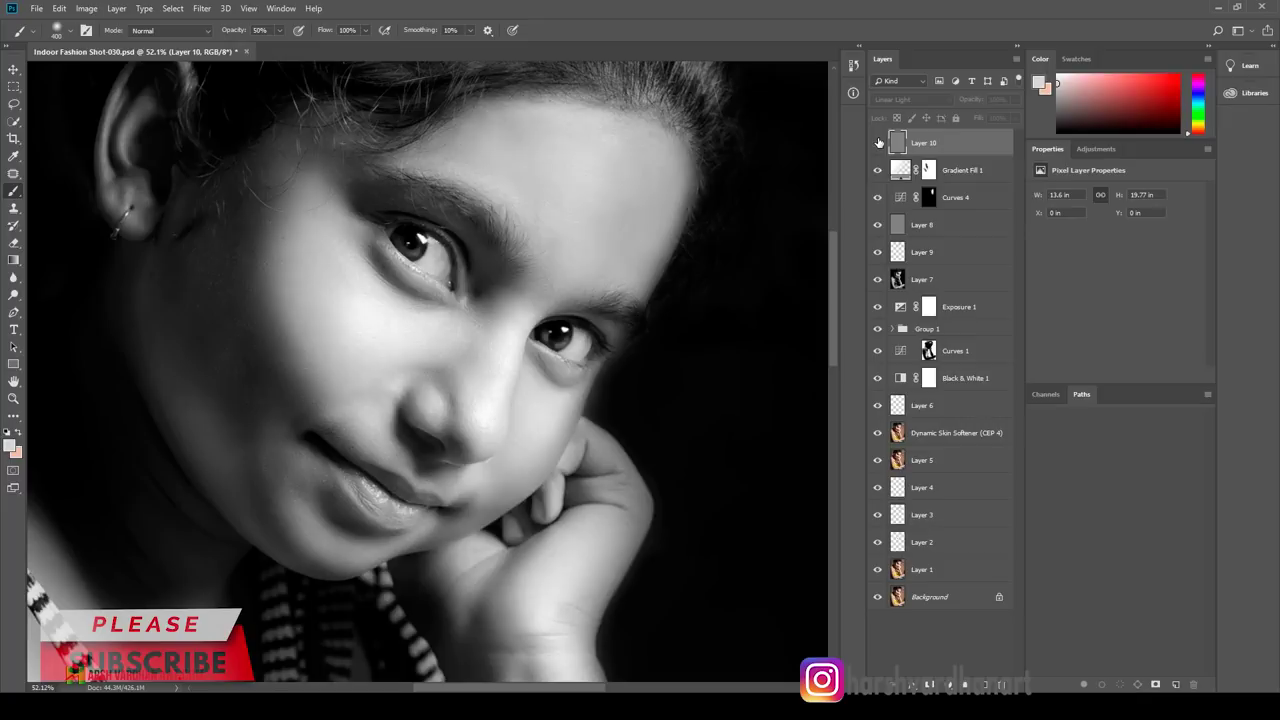
left_click(879, 143)
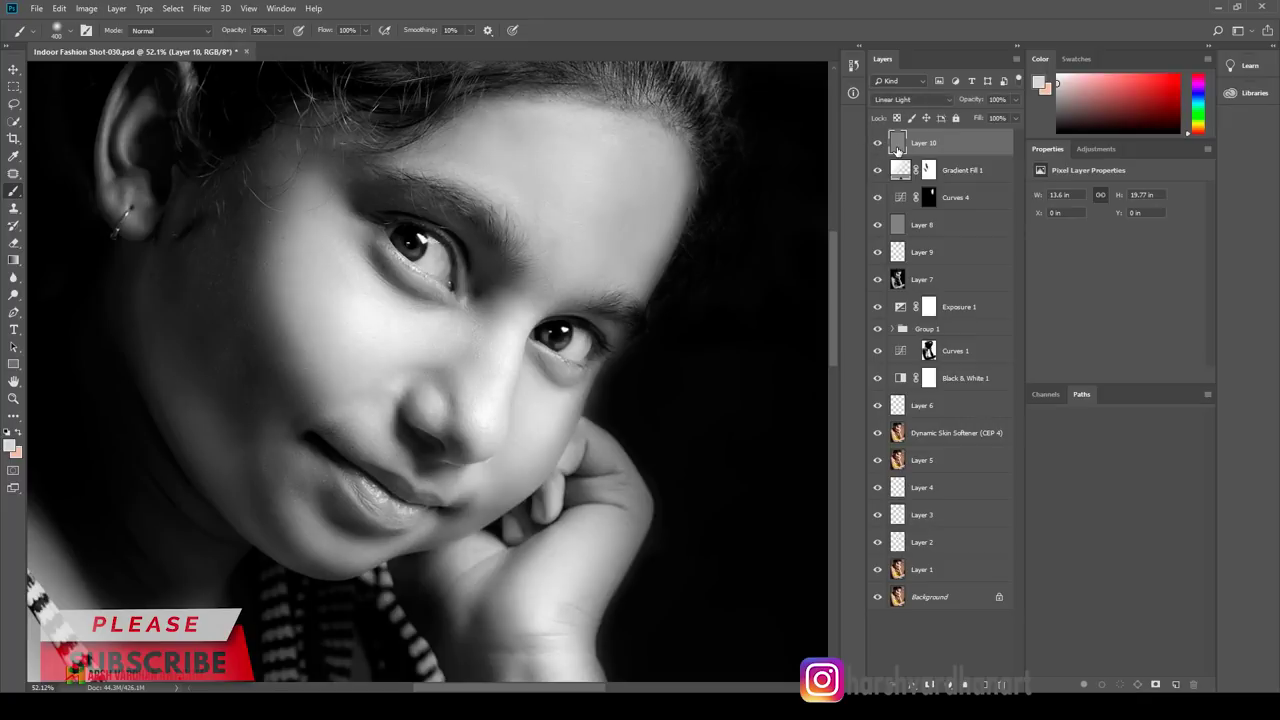
Step: Duplicate Layer 10 and give the copy a black hide-all mask, painting with white
key("ctrl+j")
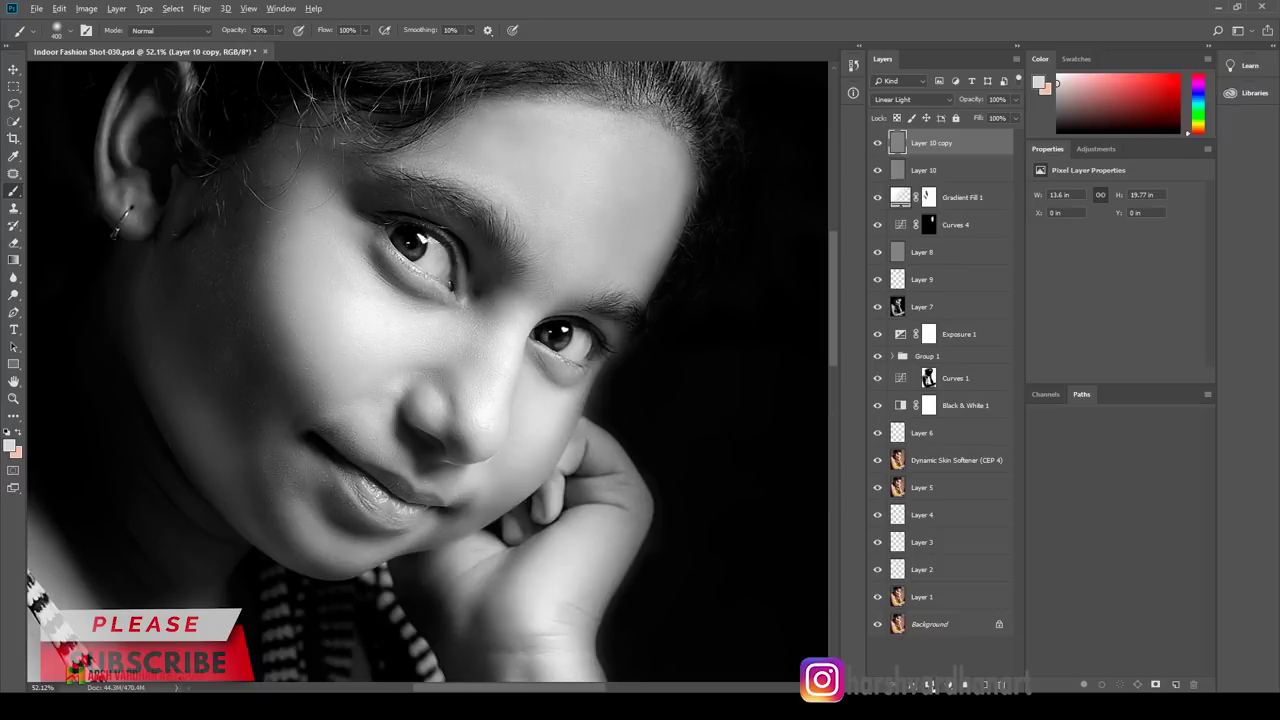
left_click(1119, 684, "alt")
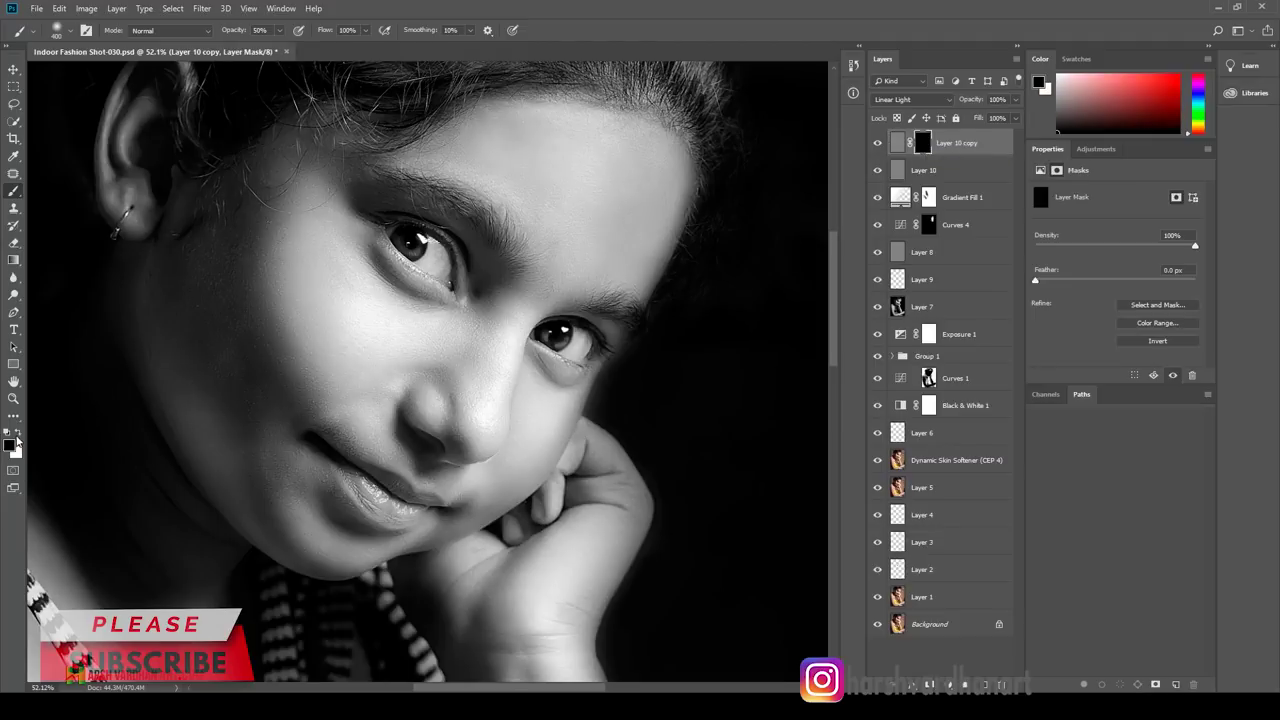
key("x")
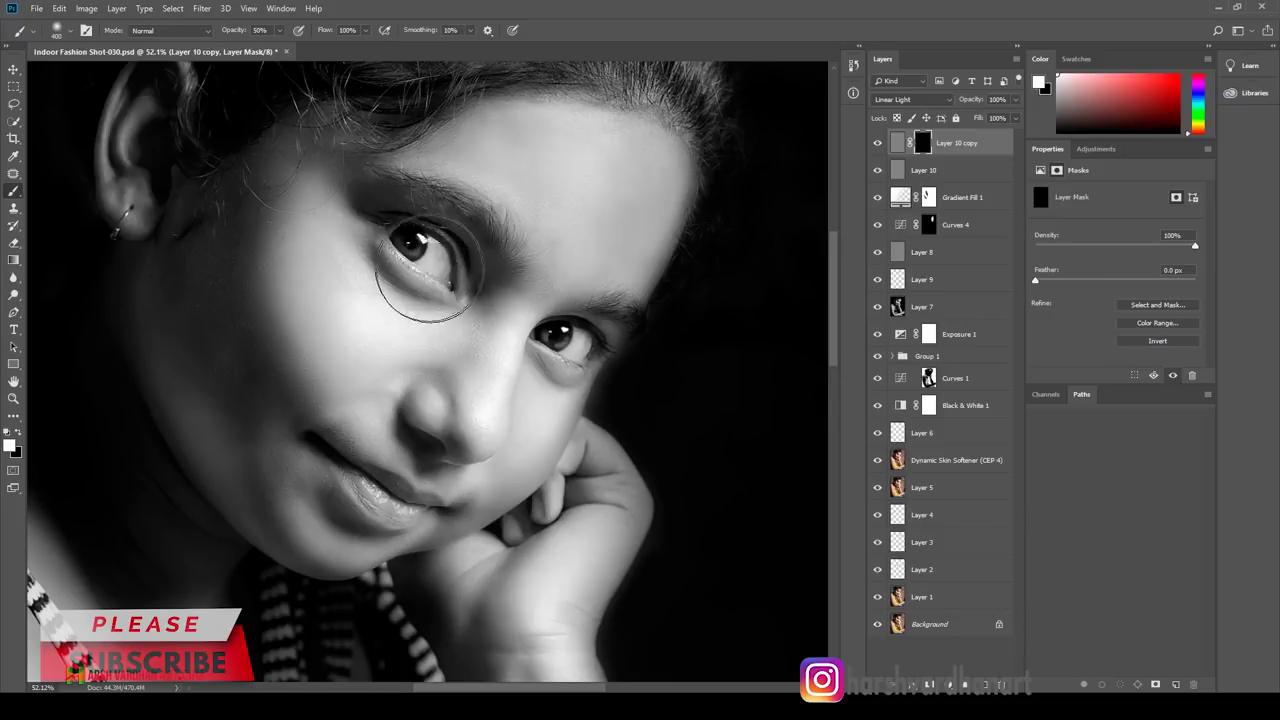
key("bracketleft")
key("bracketleft")
key("bracketleft")
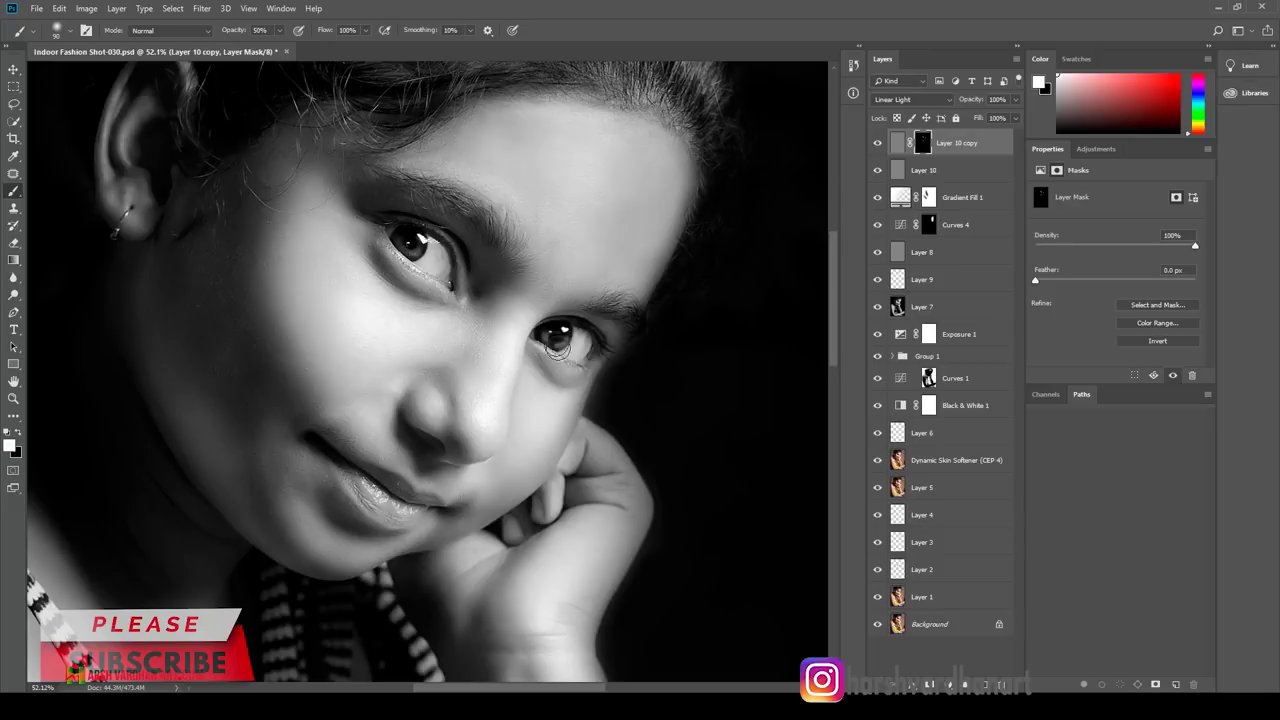
Step: Paint white on the copy's mask over the eyes and hair, then compare with it hidden
left_click_drag(563, 232, 493, 432)
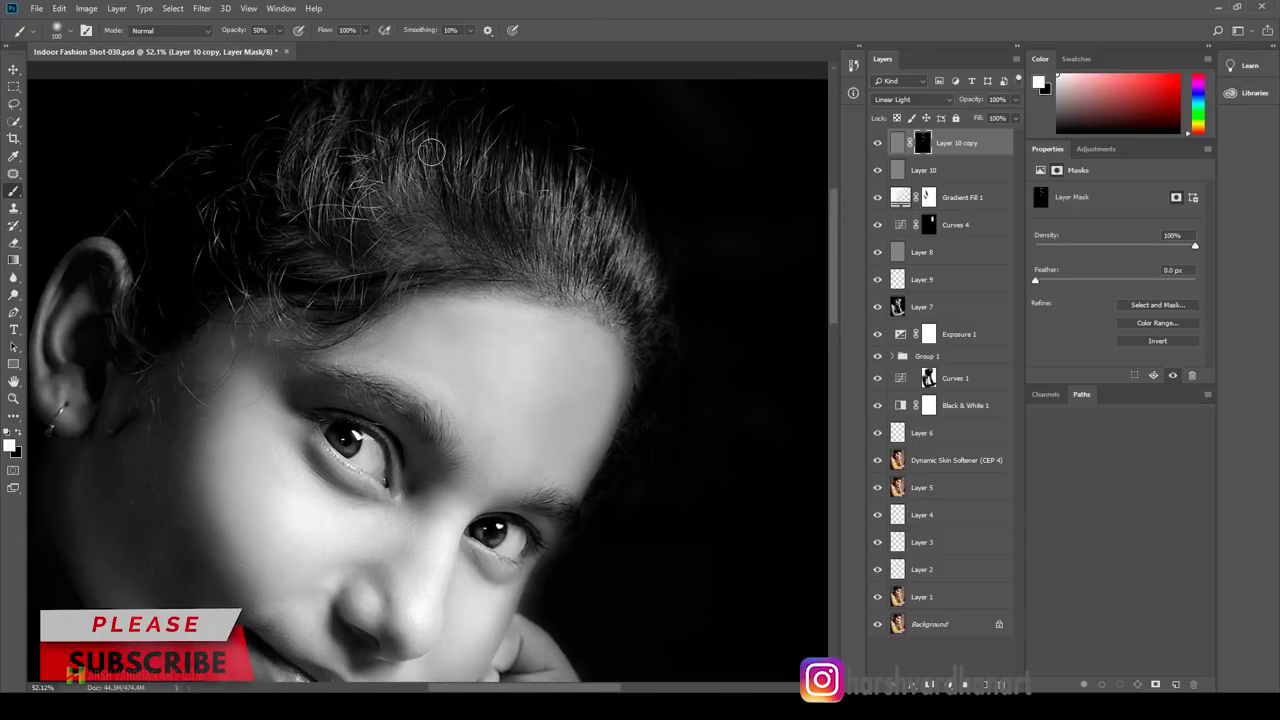
key("bracketright")
key("bracketright")
key("bracketright")
key("bracketright")
key("bracketright")
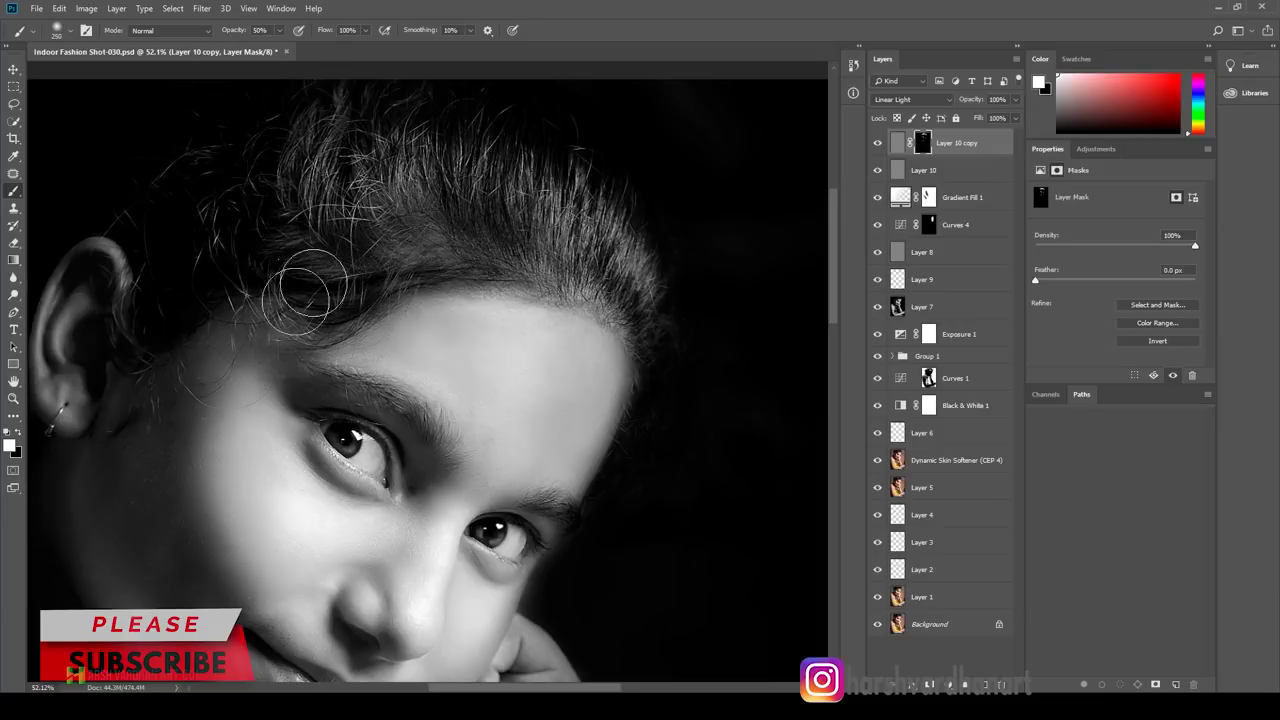
key("bracketleft")
key("bracketleft")
key("bracketleft")
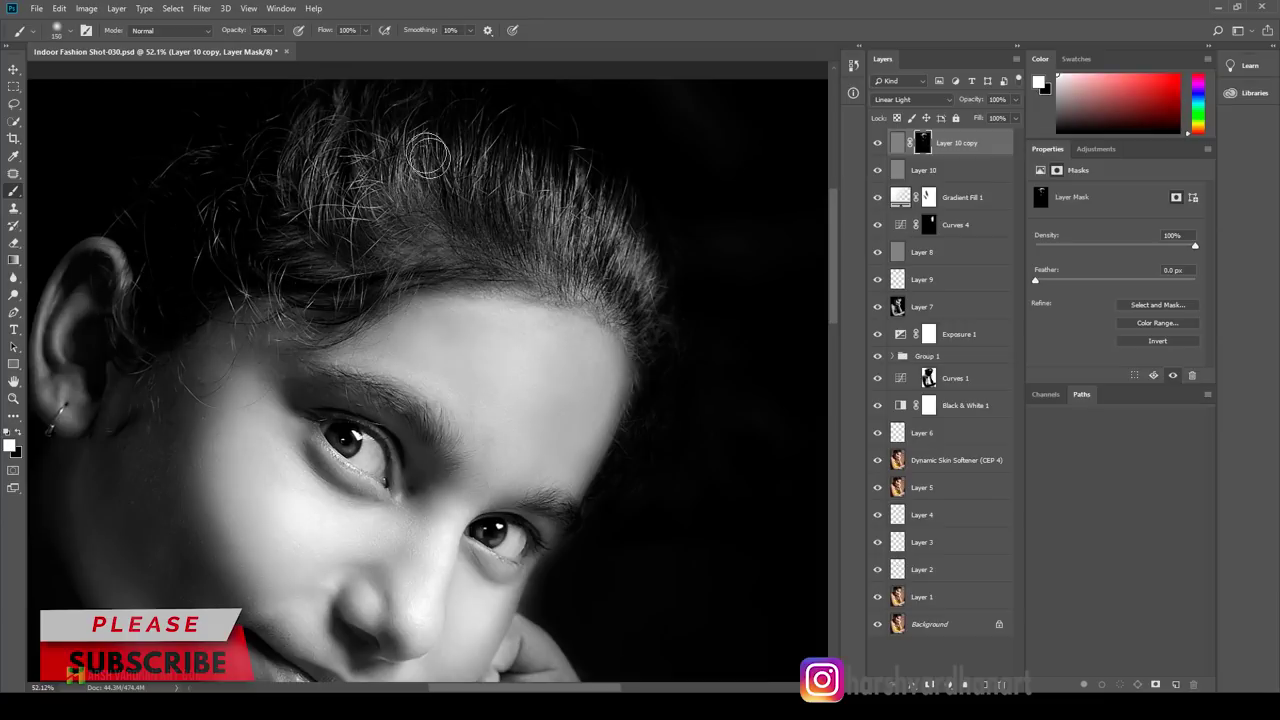
mouse_move(400, 630)
left_mouse_down()
mouse_move(490, 335)
mouse_move(455, 385)
left_mouse_up()
left_click(878, 146)
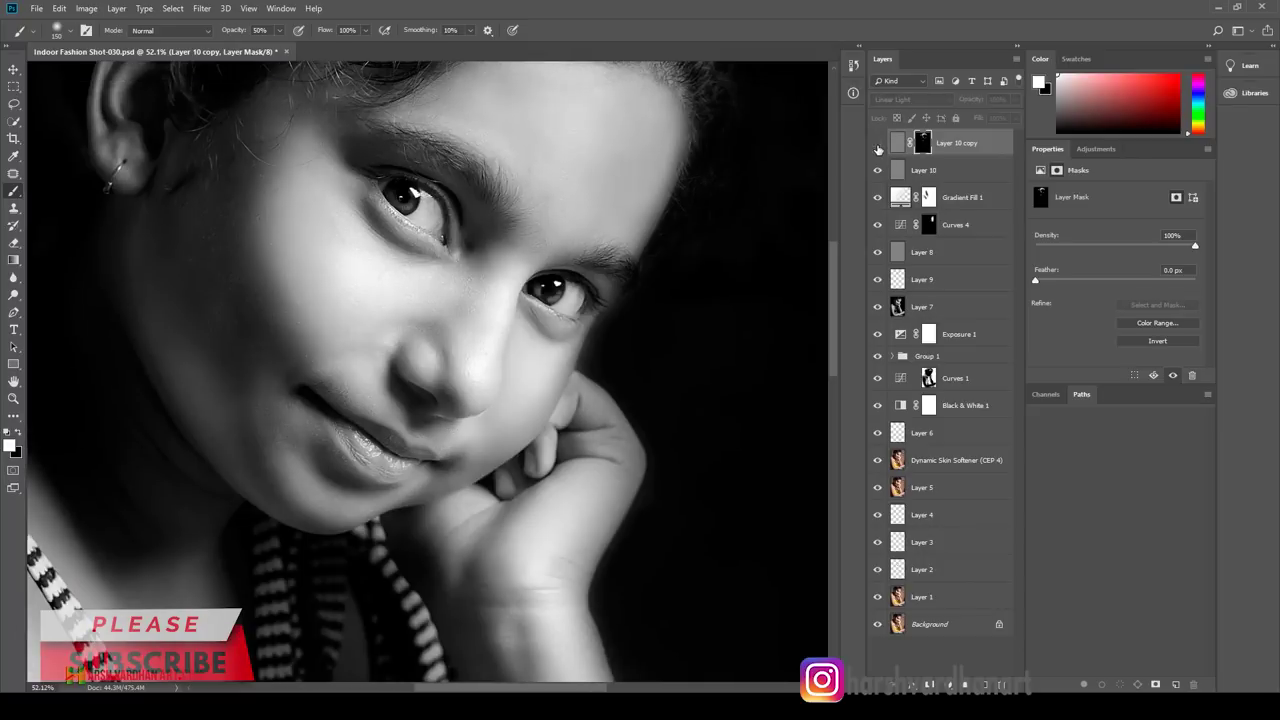
left_click(878, 145)
left_click(878, 145)
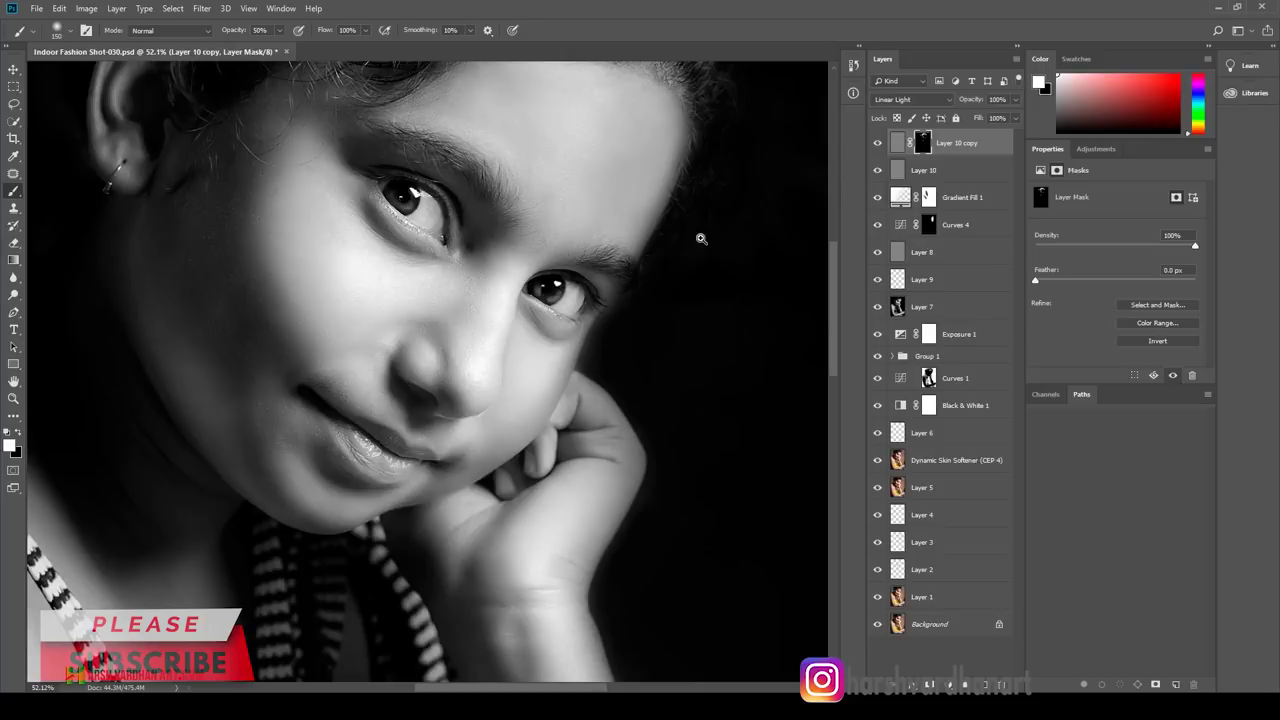
scroll(464, 258, "up", 1, "alt")
scroll(490, 245, "up", 2, "alt")
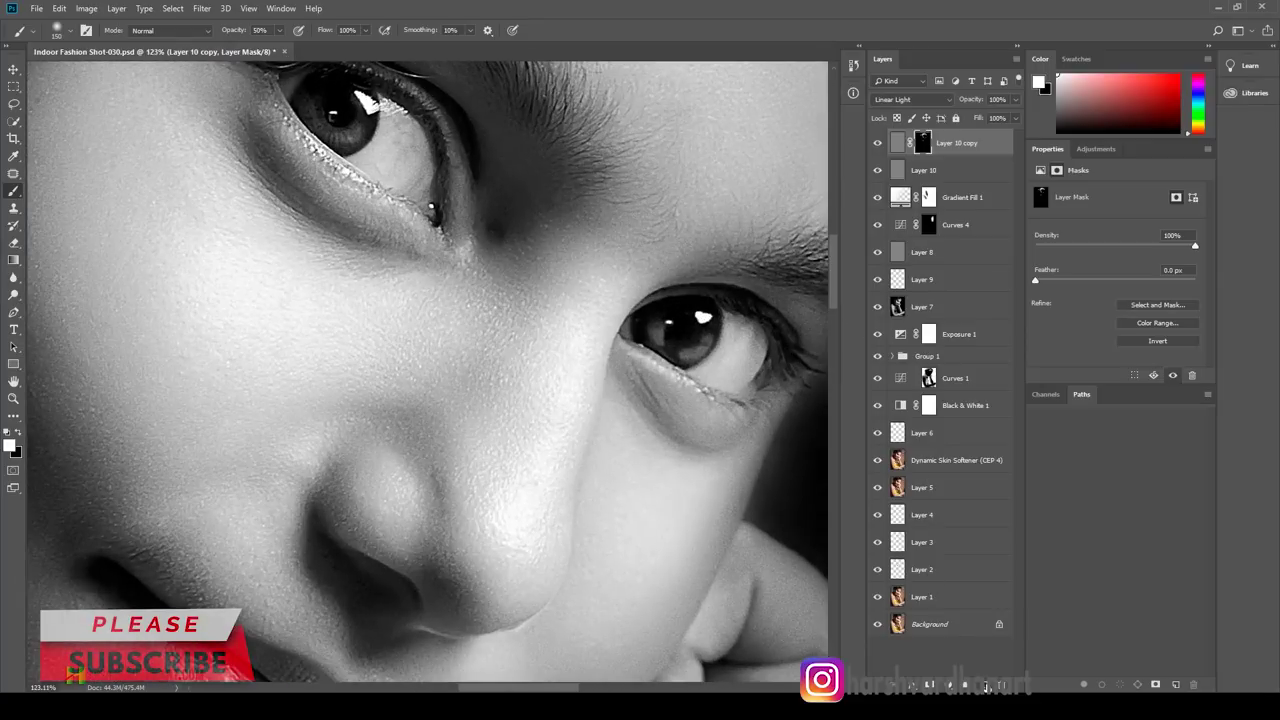
Step: On a new Layer 11, spot-heal the dark blemish between the eyes, then zoom out
key("ctrl+shift+alt+n")
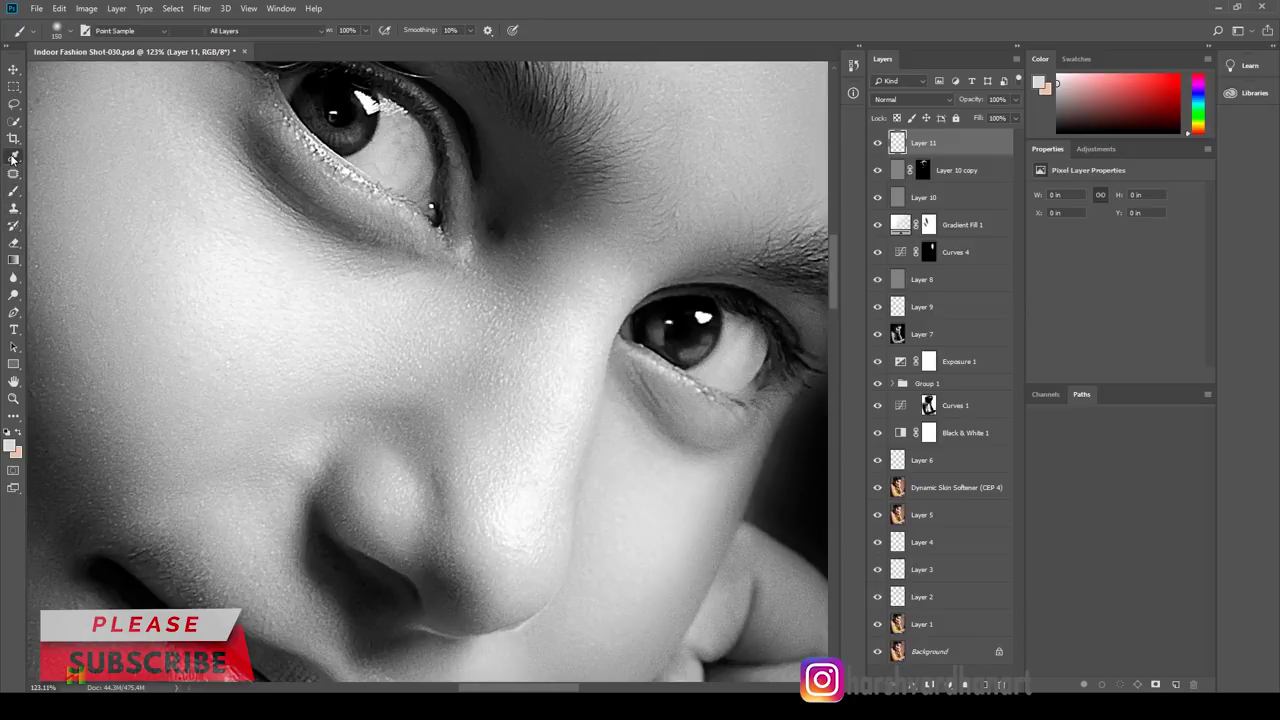
left_click(16, 176)
right_click(18, 180)
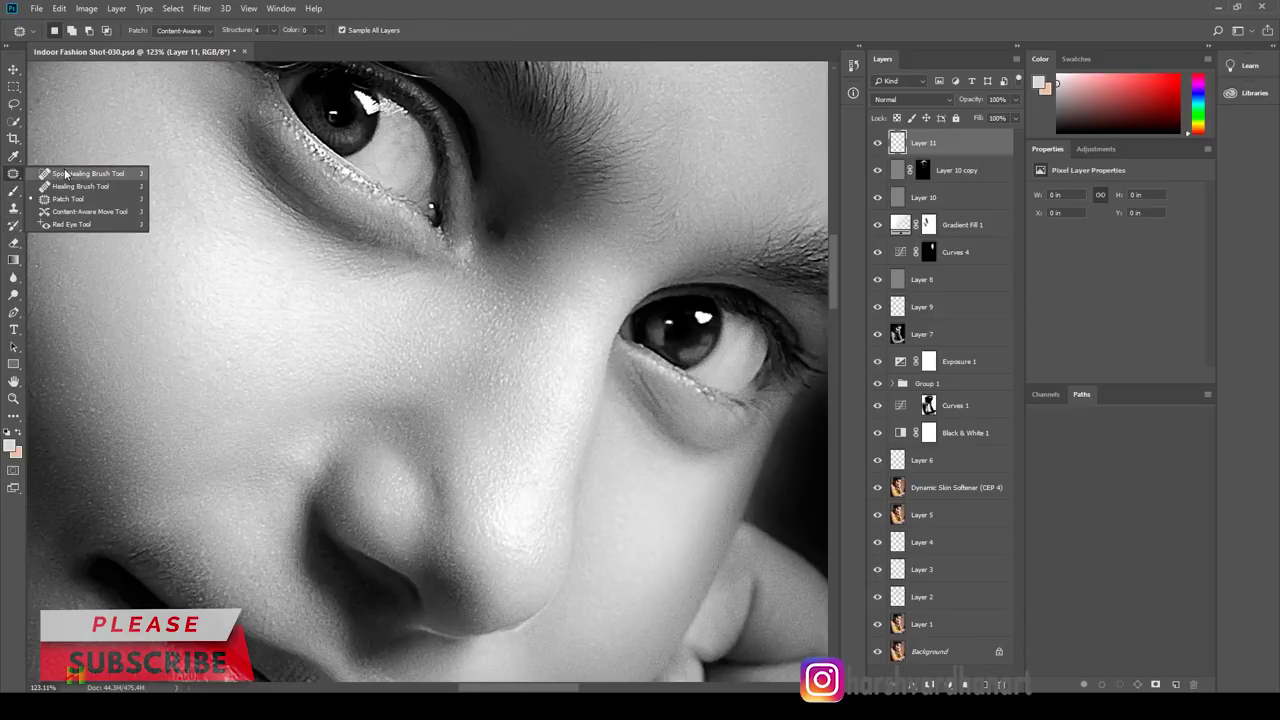
left_click(70, 174)
left_click_drag(495, 220, 497, 236)
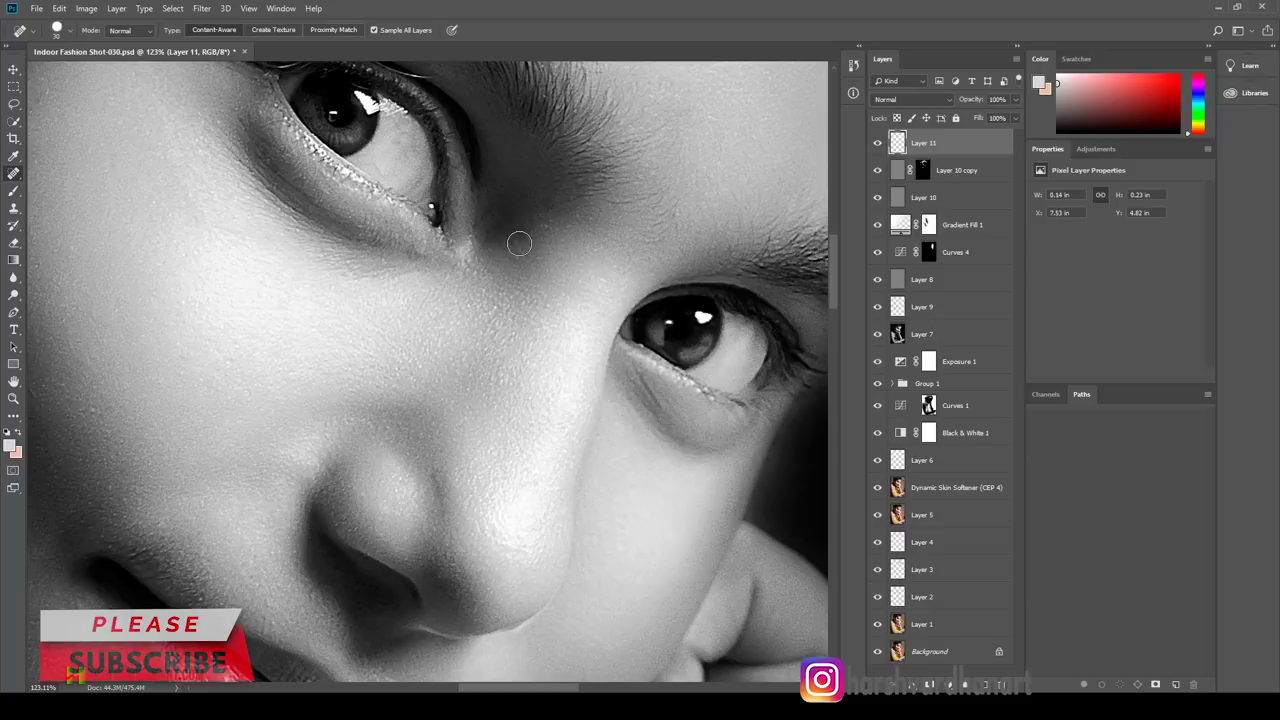
left_click_drag(619, 258, 560, 266)
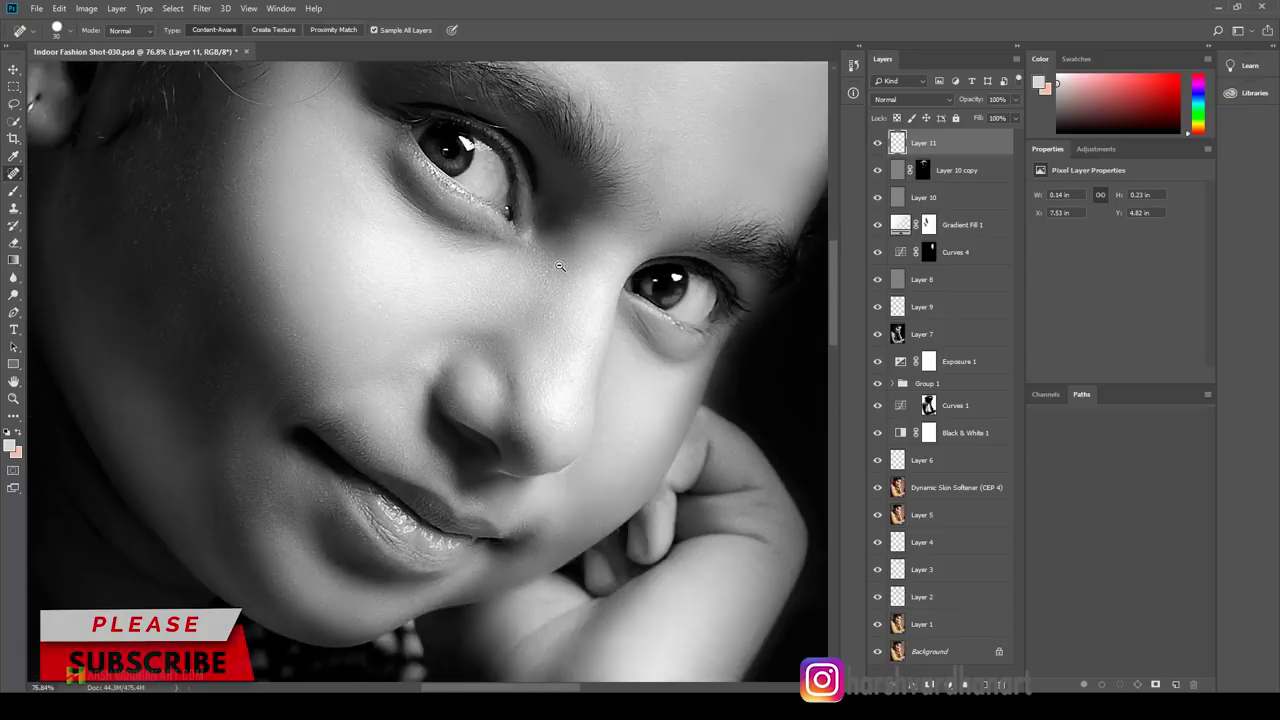
scroll(558, 263, "down", 3)
scroll(558, 263, "down", 2)
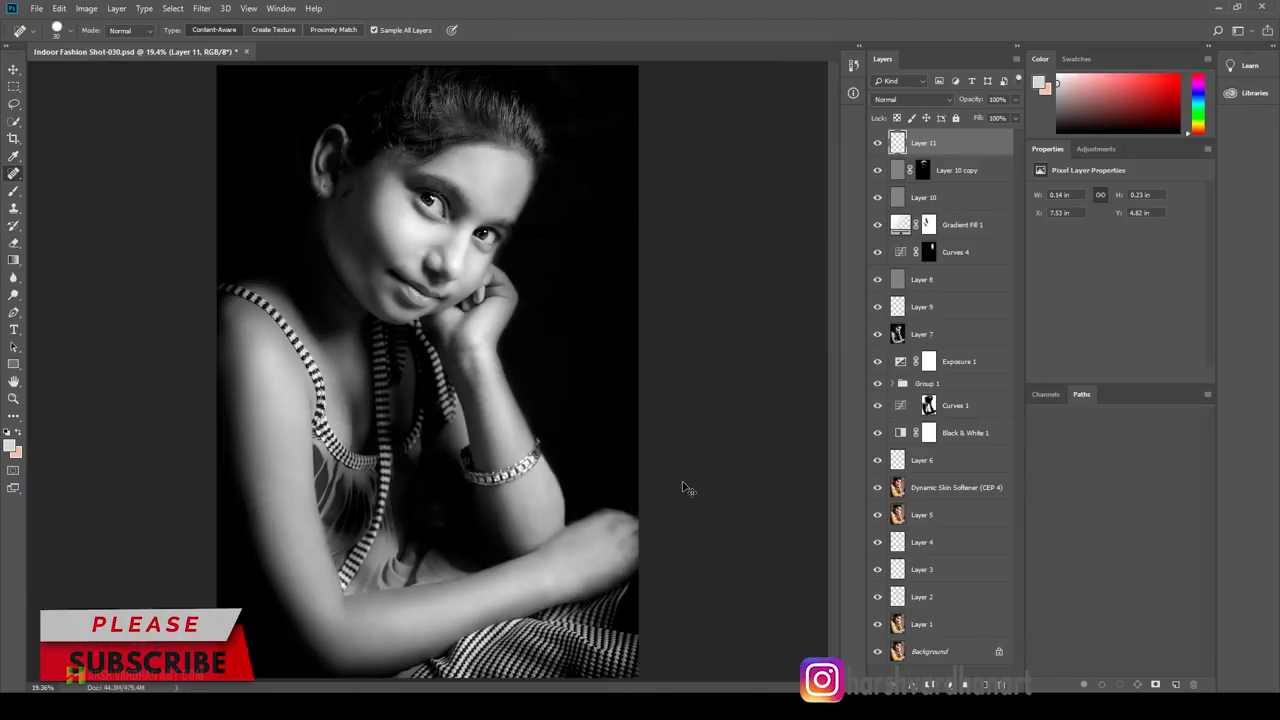
Step: Save, group Layers 1–11 into Group 2, compare with the colour original, and view full-screen
key("ctrl+s")
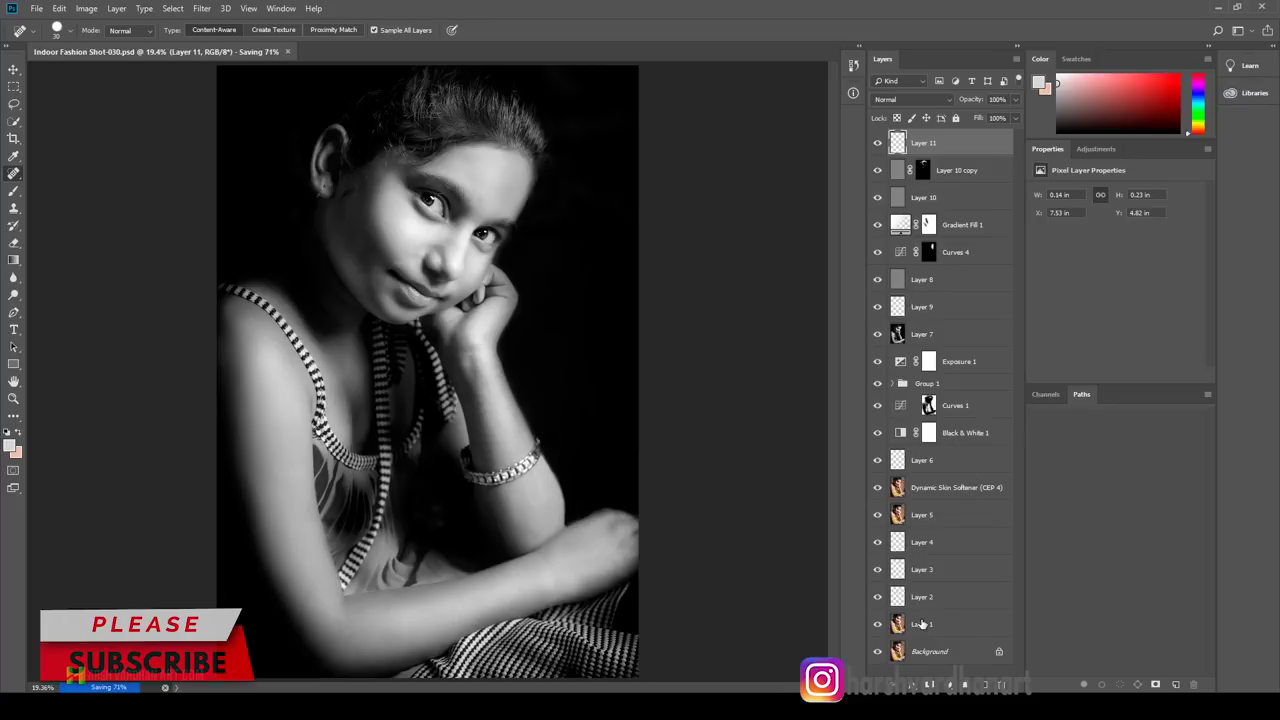
left_click(921, 624, "shift")
key("ctrl+g")
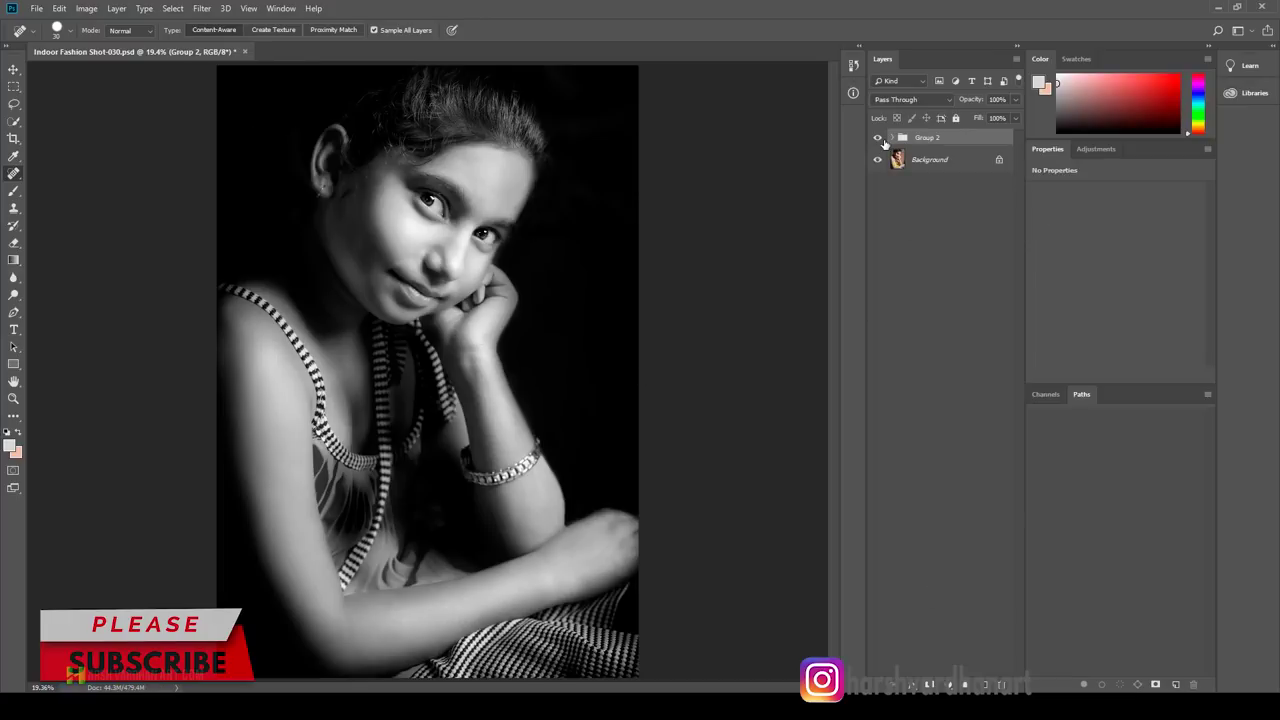
left_click(877, 141)
left_click(877, 140)
key("f")
key("f")
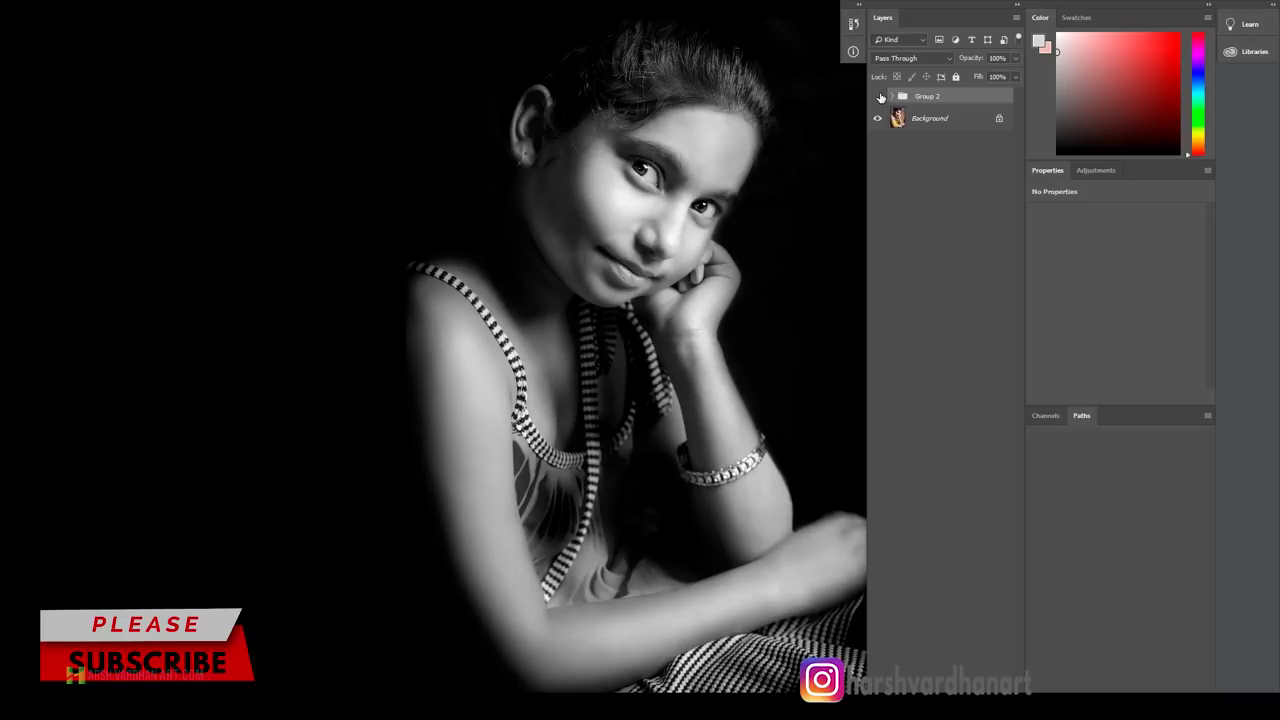
left_click(878, 96)
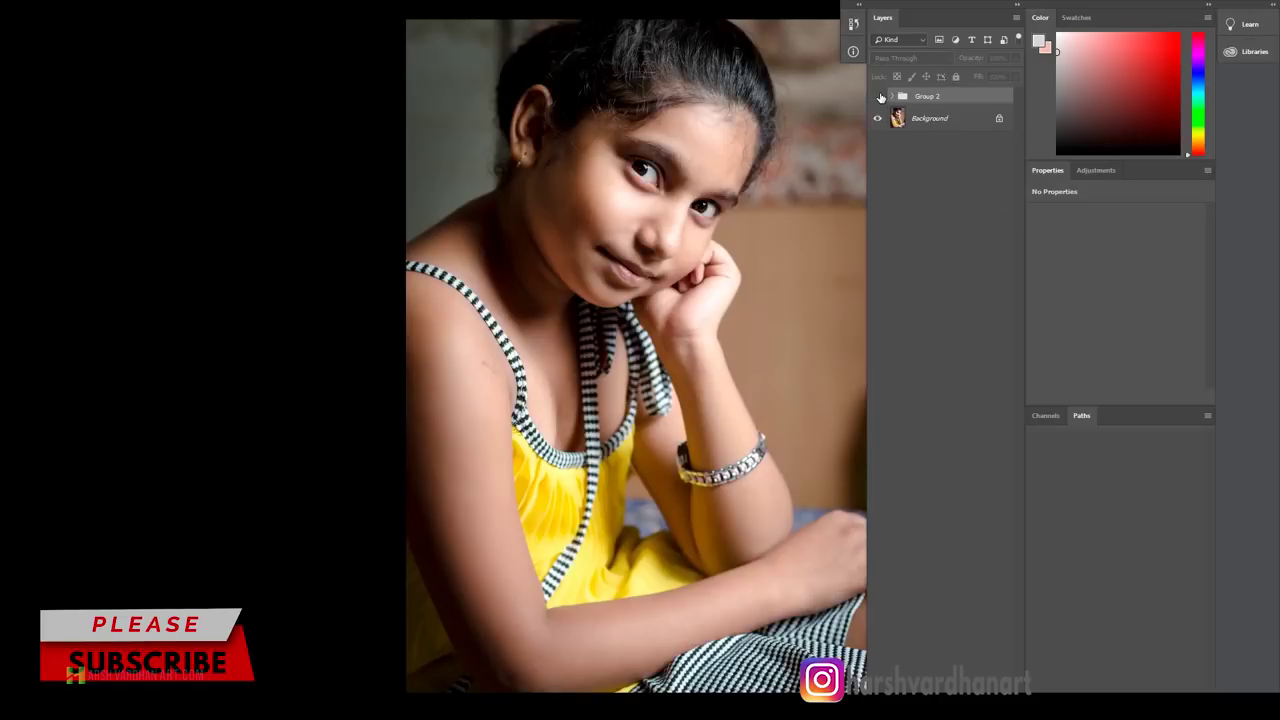
left_click(878, 96)
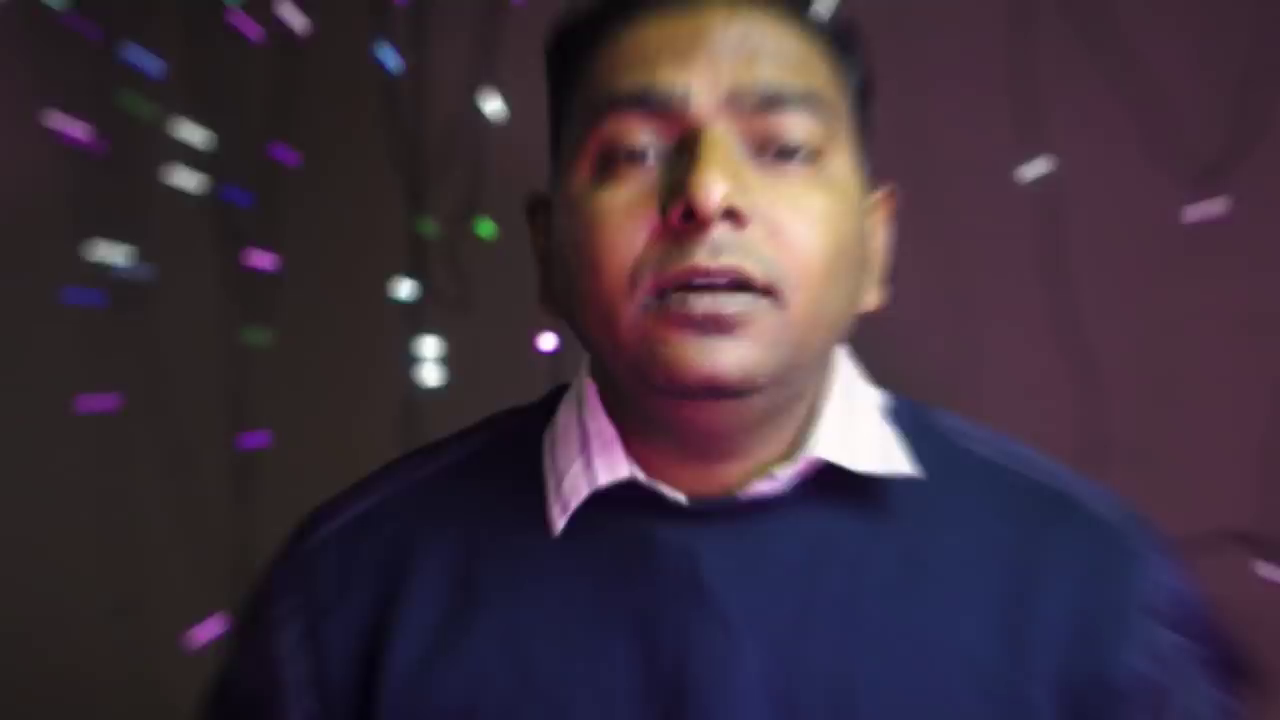